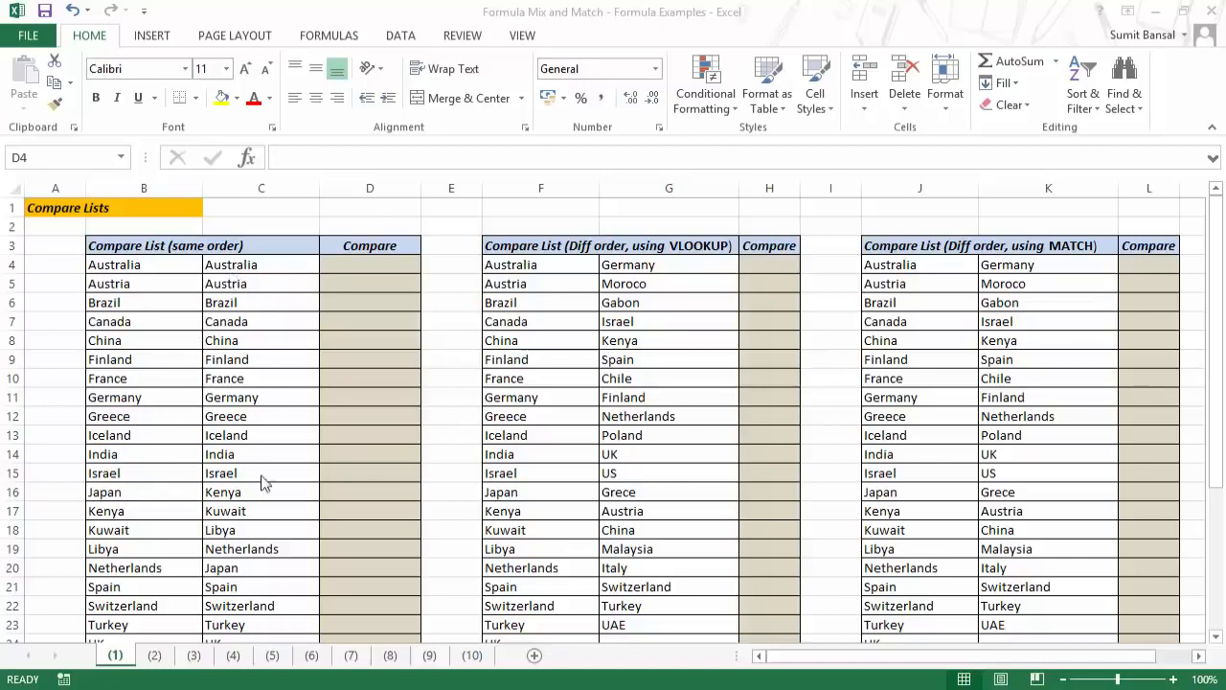
Enter the formula =B4=C4 in D4 and fill it down the Compare column of the same-order list.
left_click(347, 269)
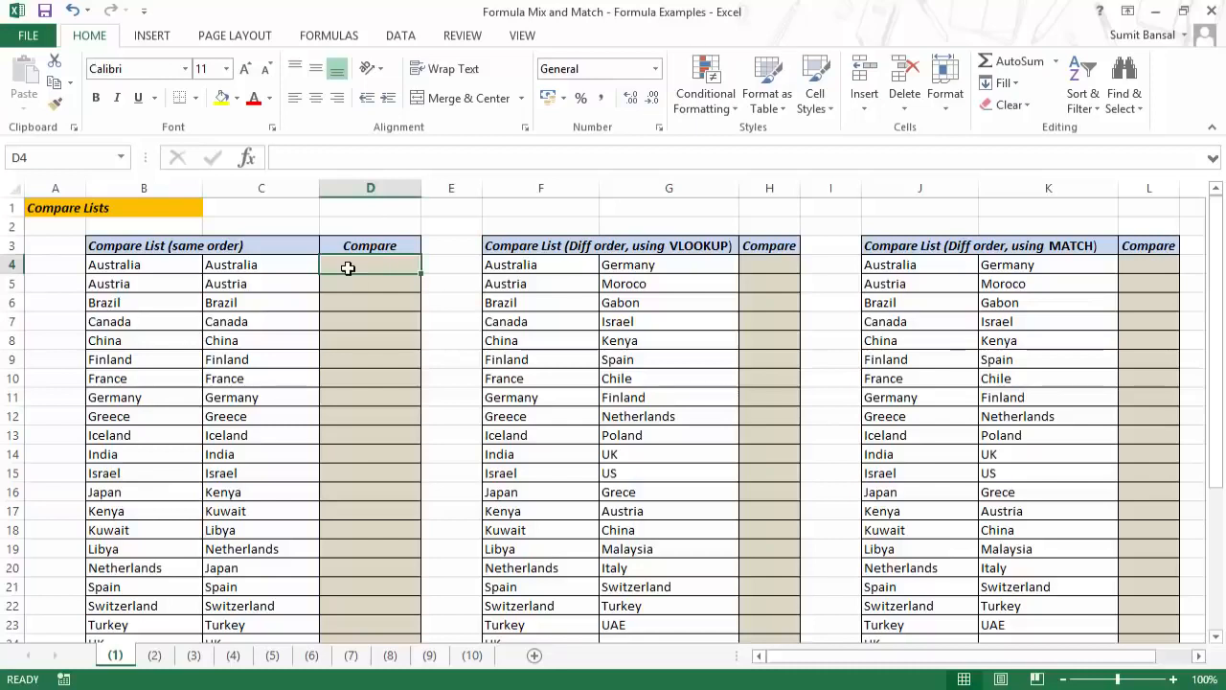
type("=")
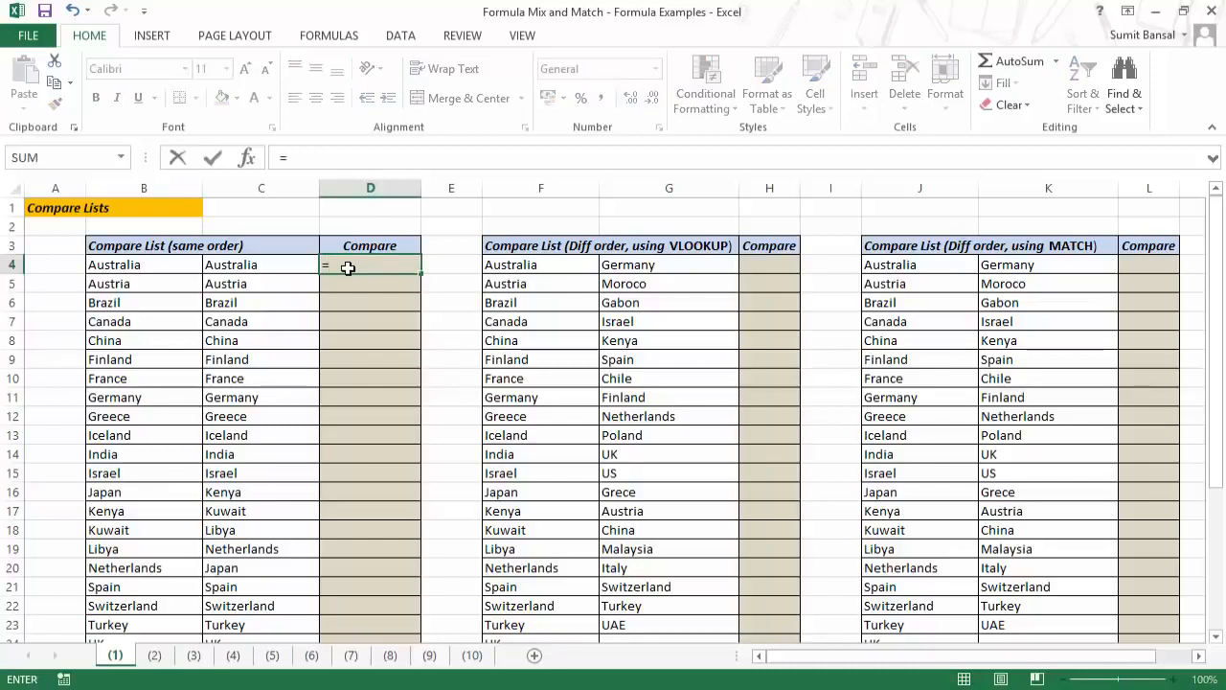
left_click(178, 270)
type("=")
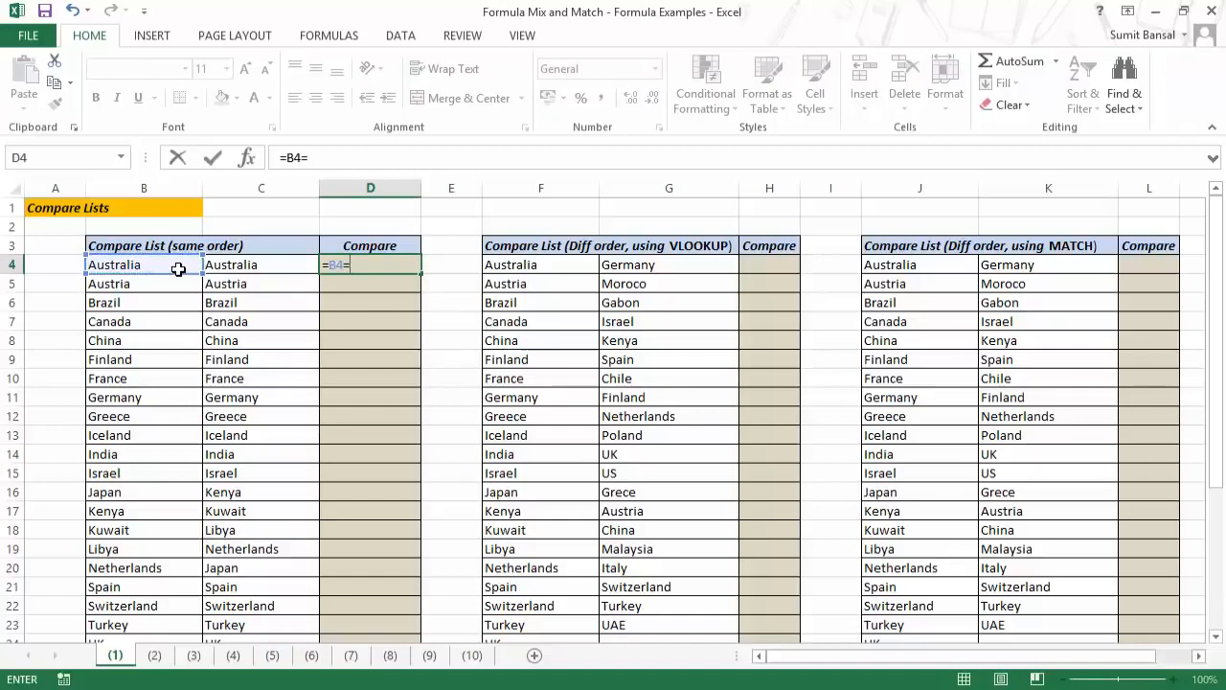
left_click(232, 268)
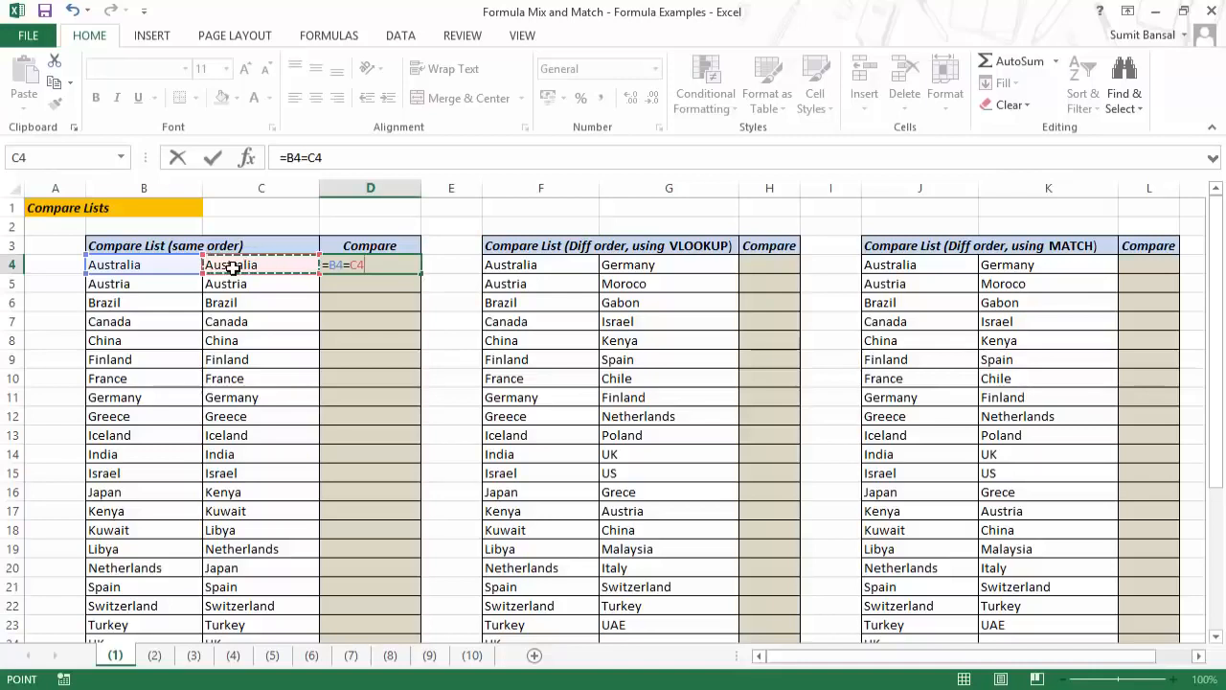
key("Return")
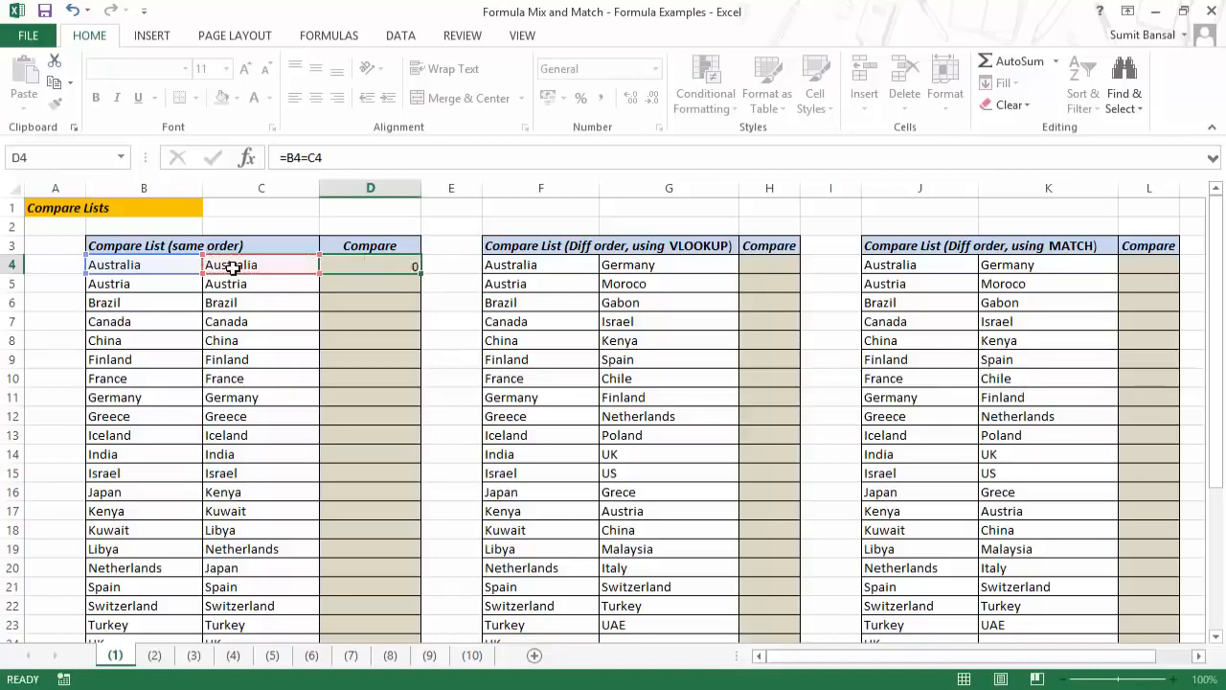
key("Up")
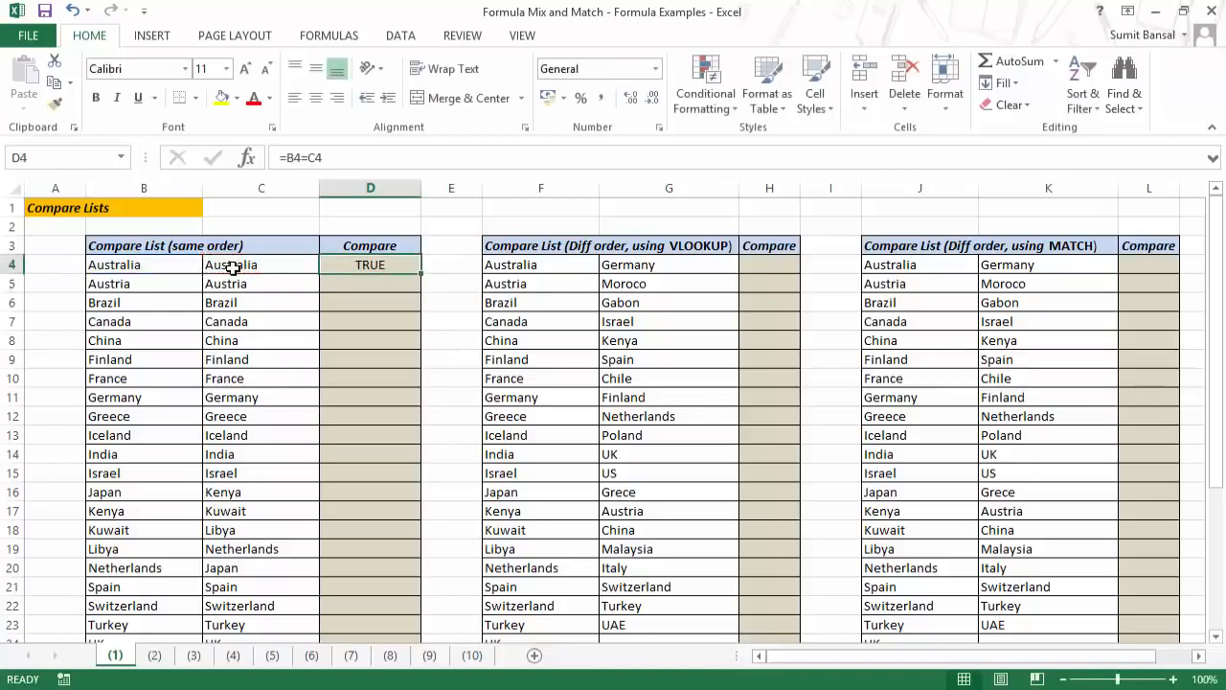
double_click(422, 274)
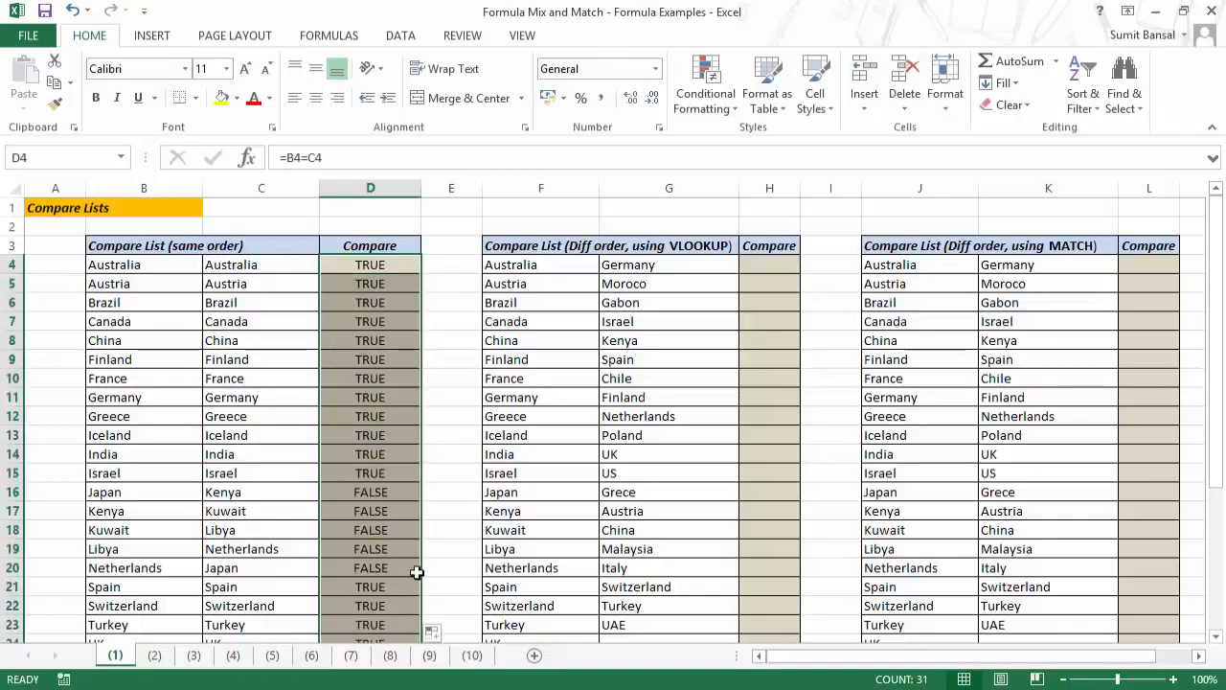
Examine the comparison results down to row 34, checking the country pairs in rows 16, 17 and 28.
scroll(417, 476, "down", 7)
scroll(416, 476, "up", 7)
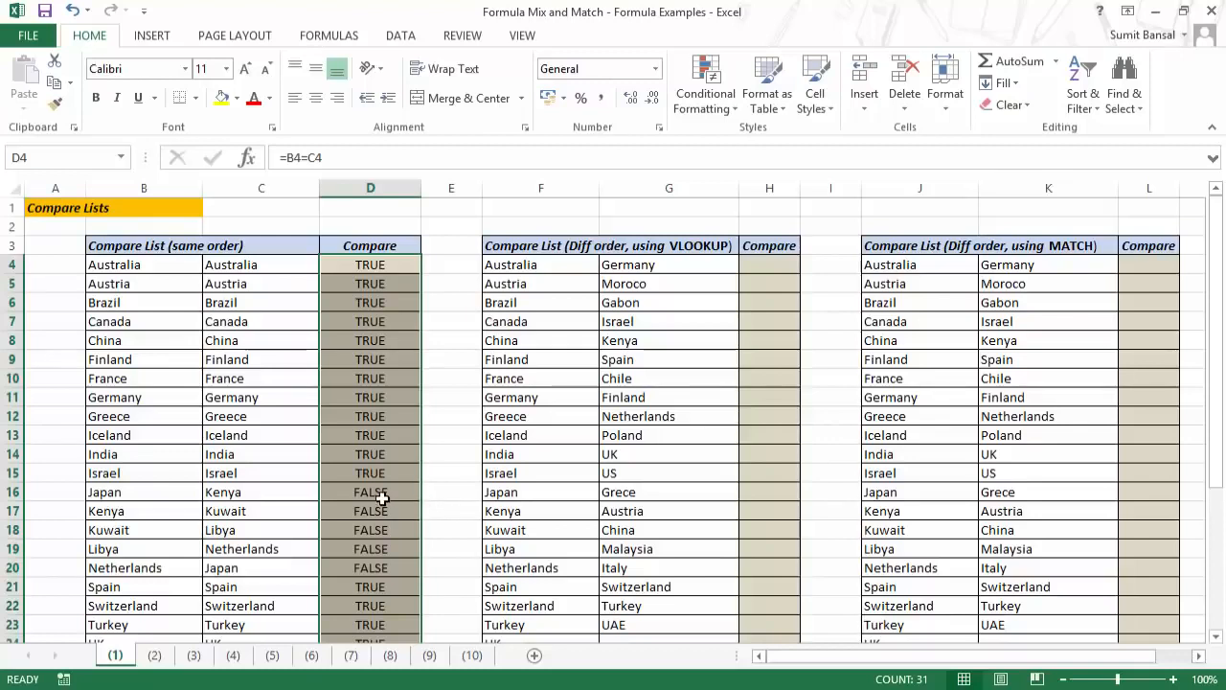
left_click(382, 491)
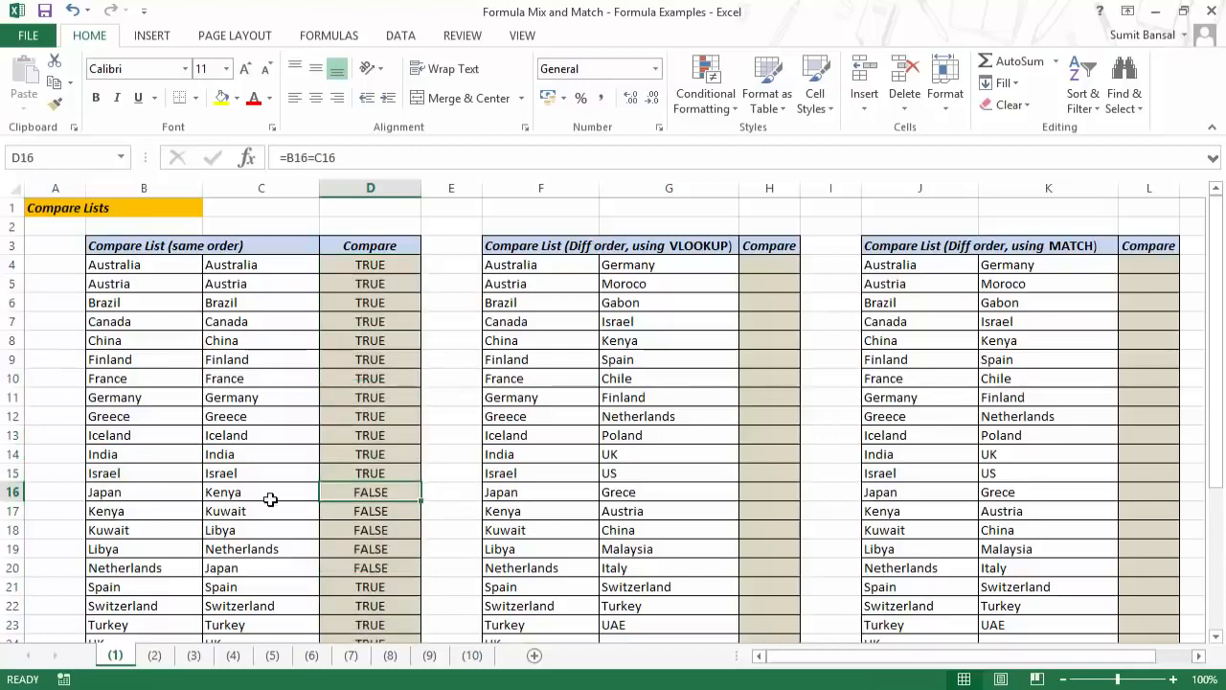
left_click(169, 493)
left_click(218, 494)
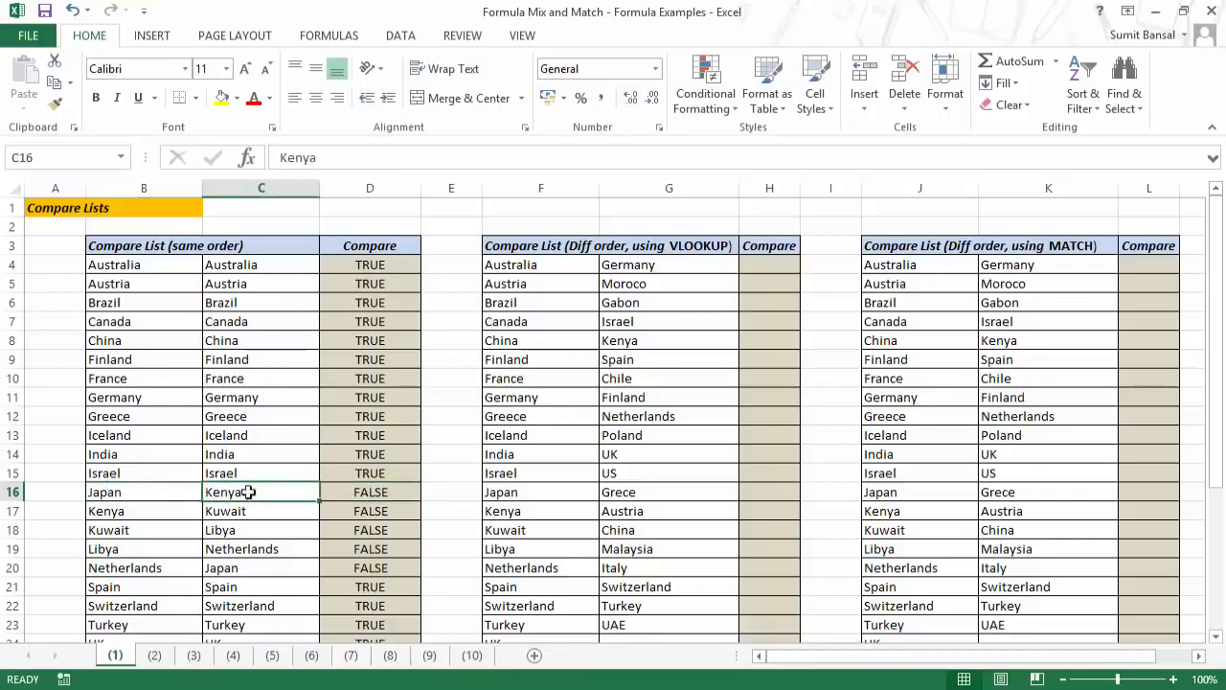
left_click(155, 511)
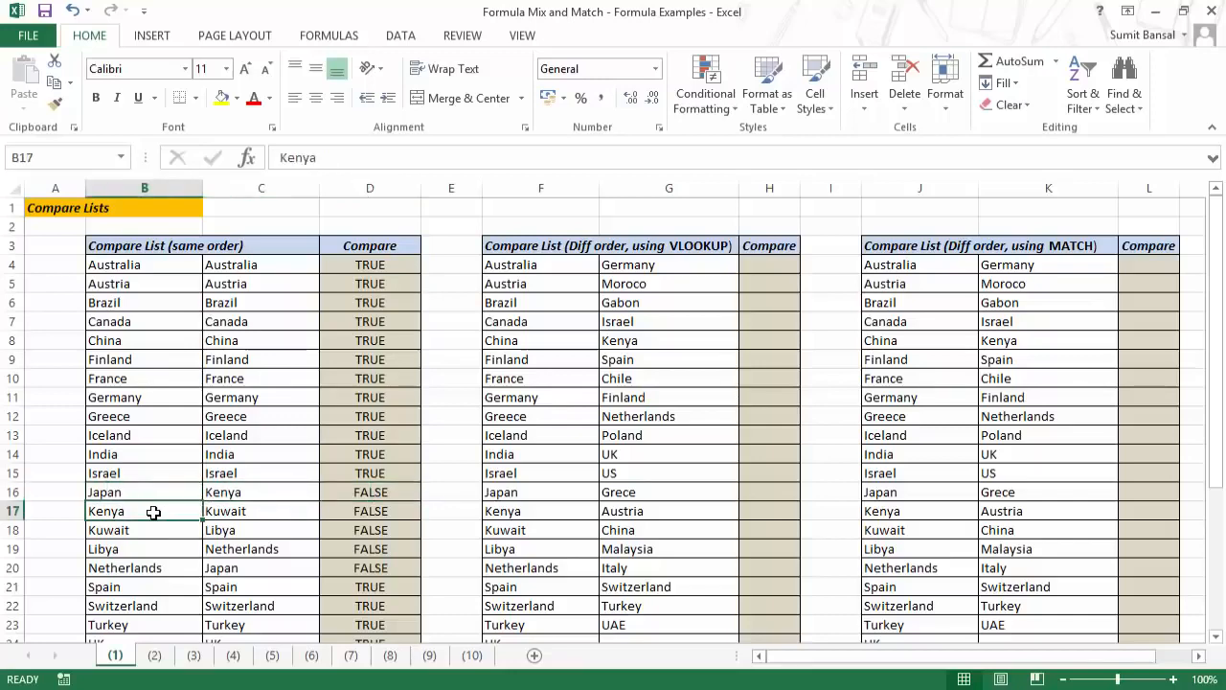
left_click(224, 512)
scroll(224, 512, "down", 3)
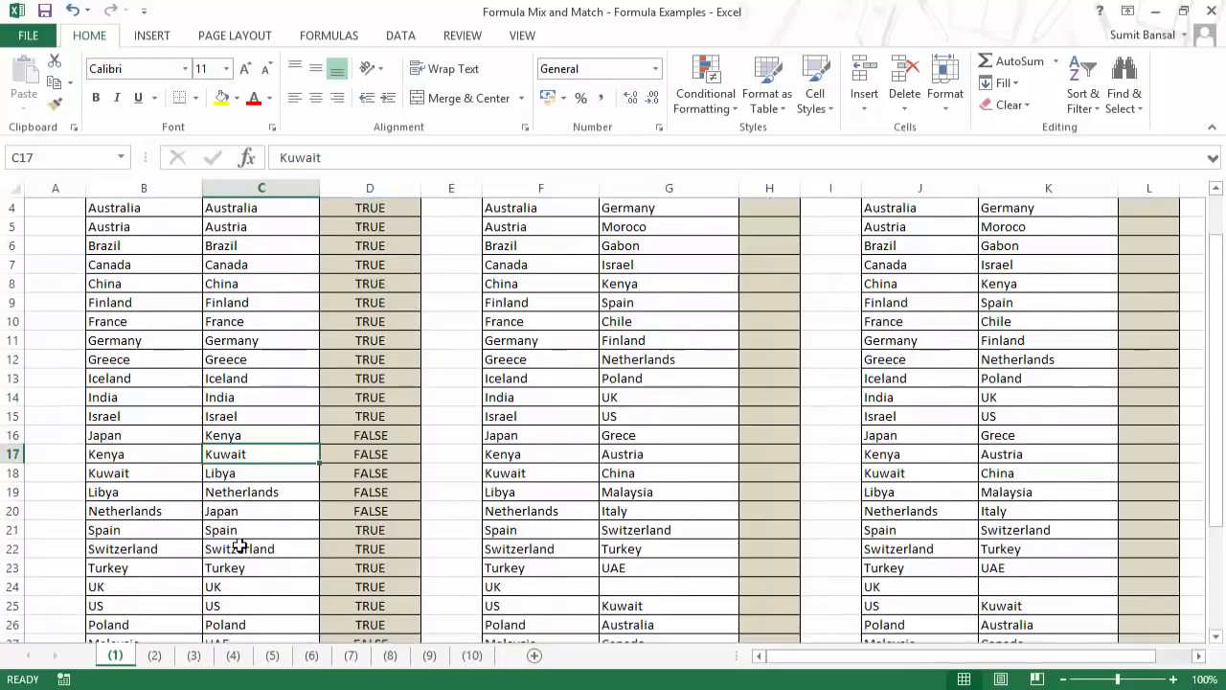
left_click(174, 548)
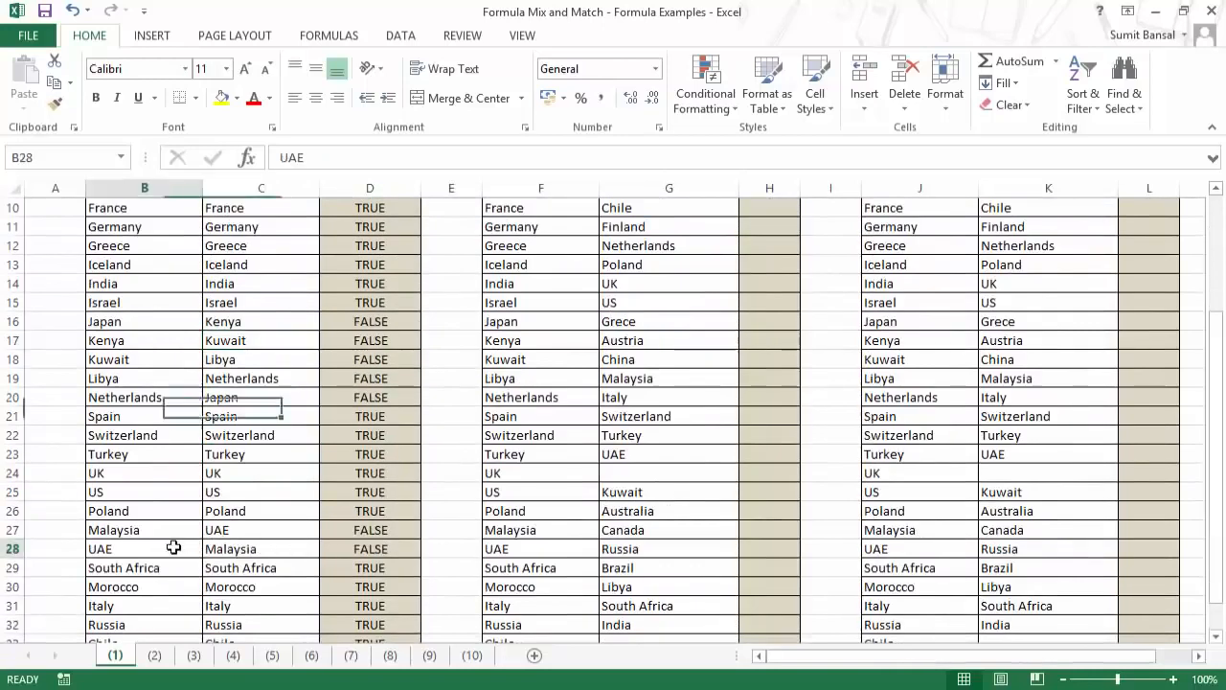
left_click(244, 551)
scroll(306, 533, "down", 2)
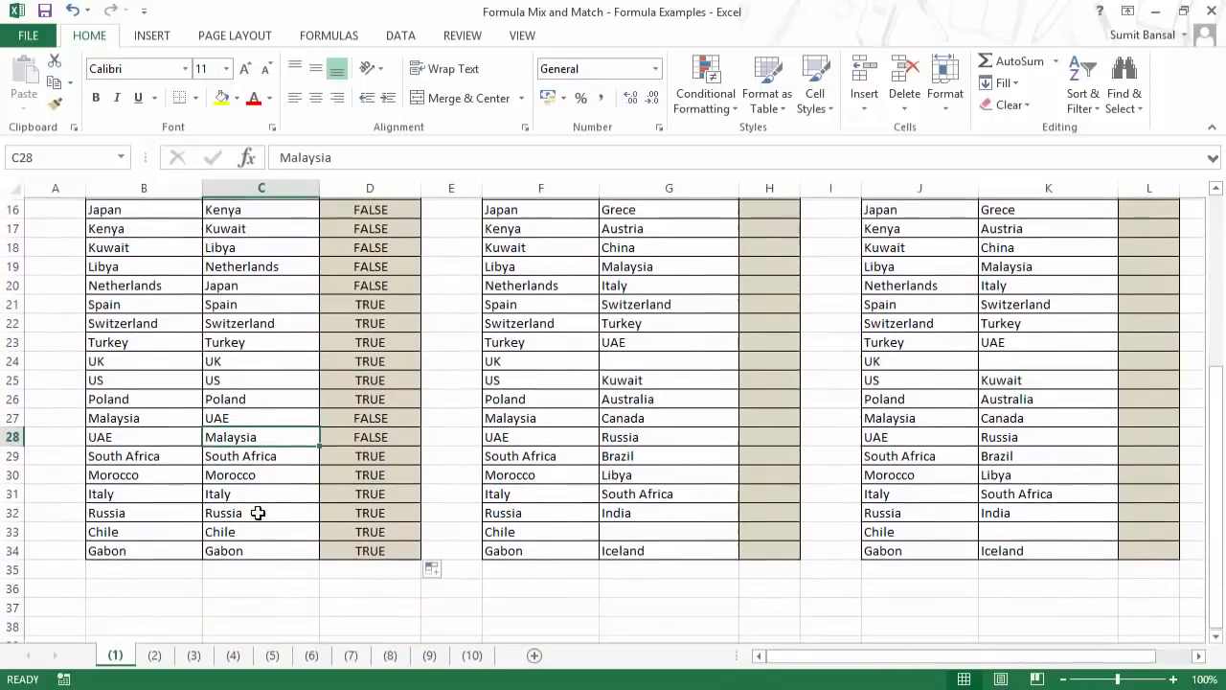
scroll(201, 473, "up", 5)
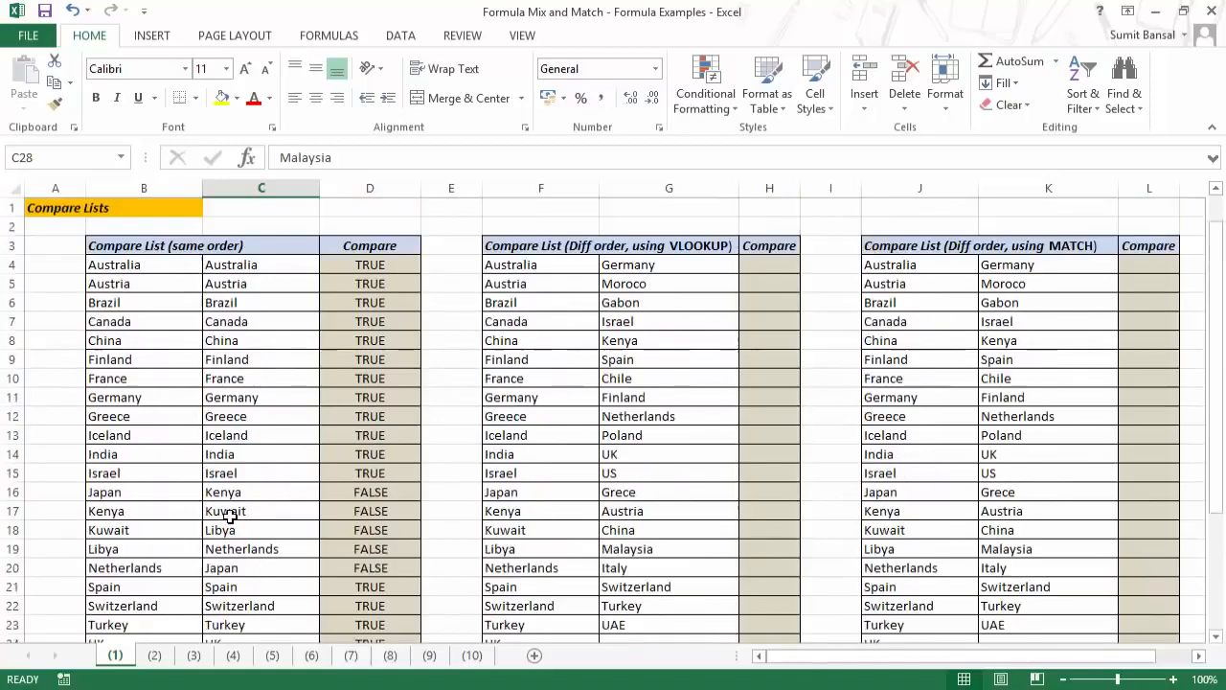
Add filters to the same-order list's header cells B3:D3.
left_click(363, 249)
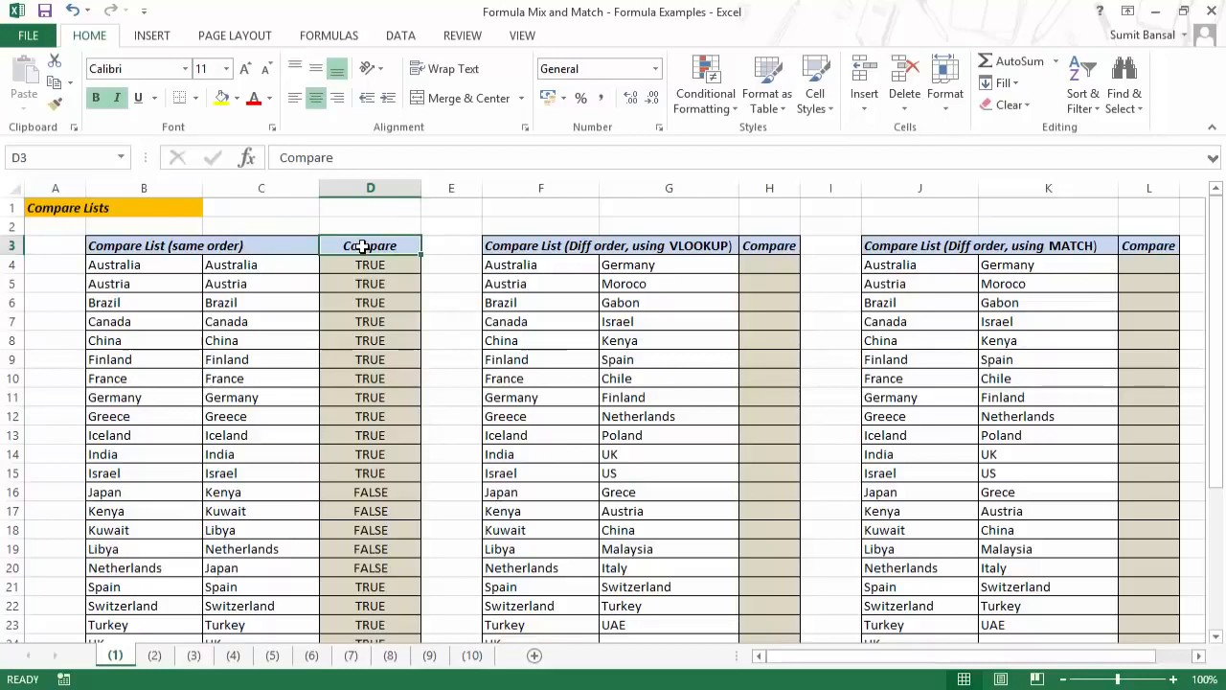
left_click_drag(251, 245, 323, 244)
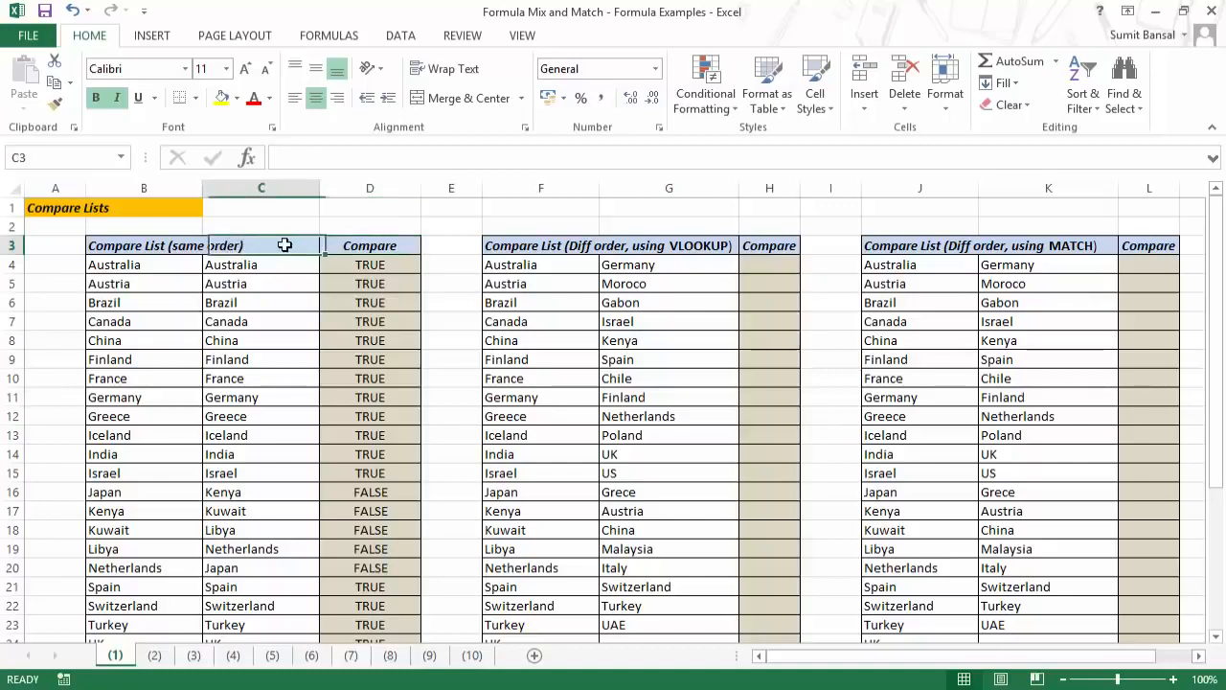
left_click_drag(181, 243, 358, 243)
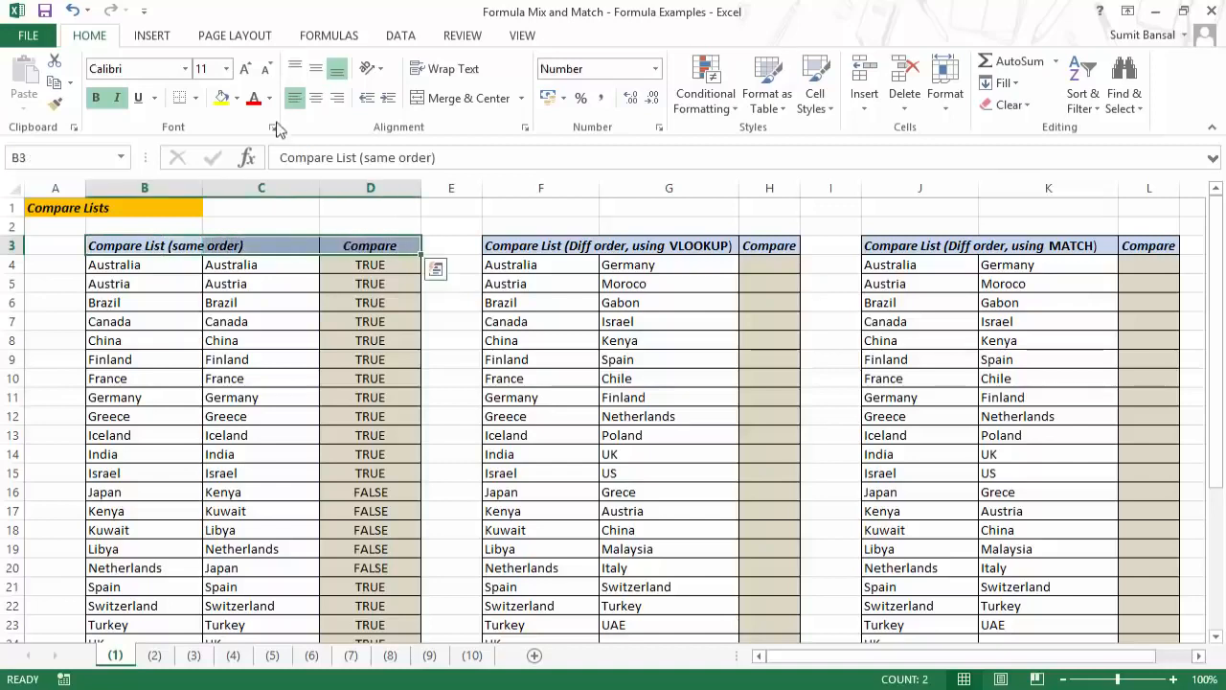
left_click(401, 36)
left_click(507, 82)
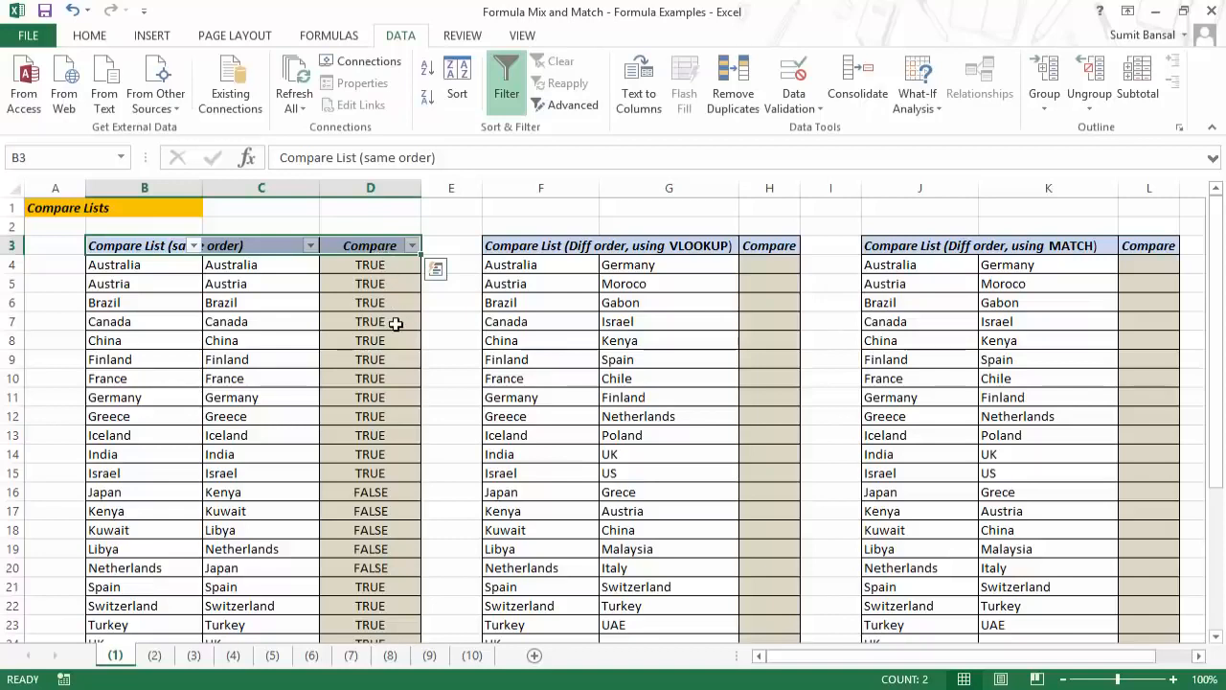
Filter the Compare column to show only FALSE rows and select their country pairs in columns B and C.
left_click(412, 246)
left_click(235, 431)
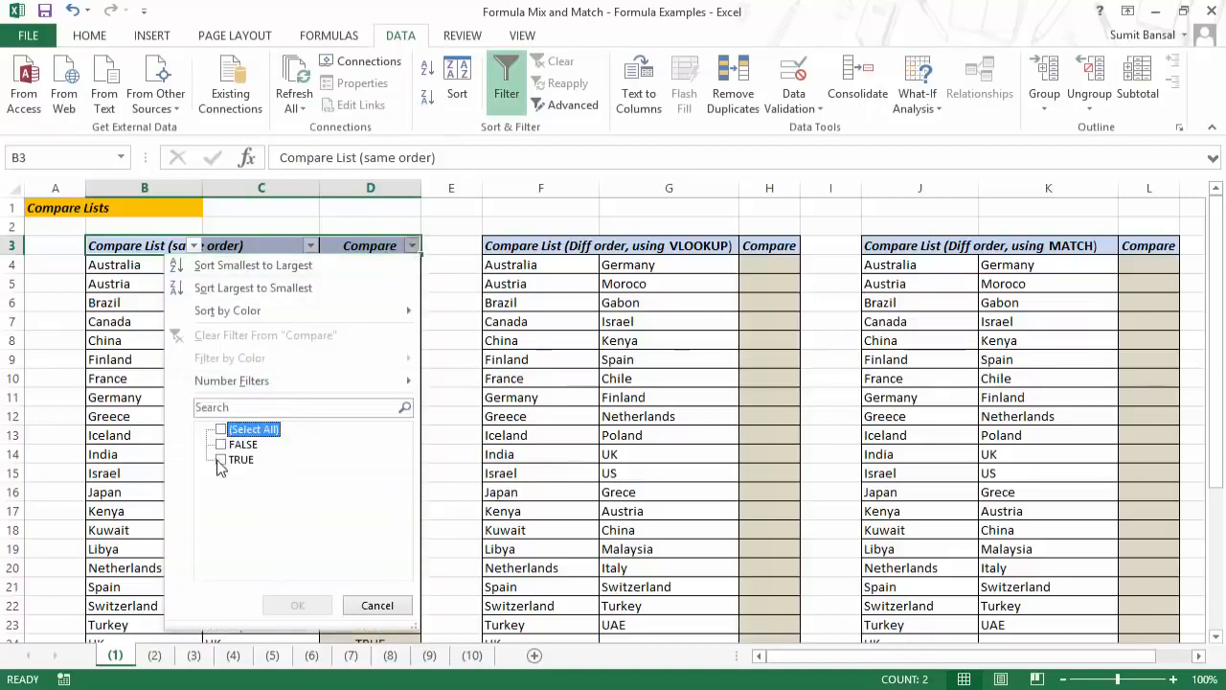
left_click(221, 444)
left_click(298, 605)
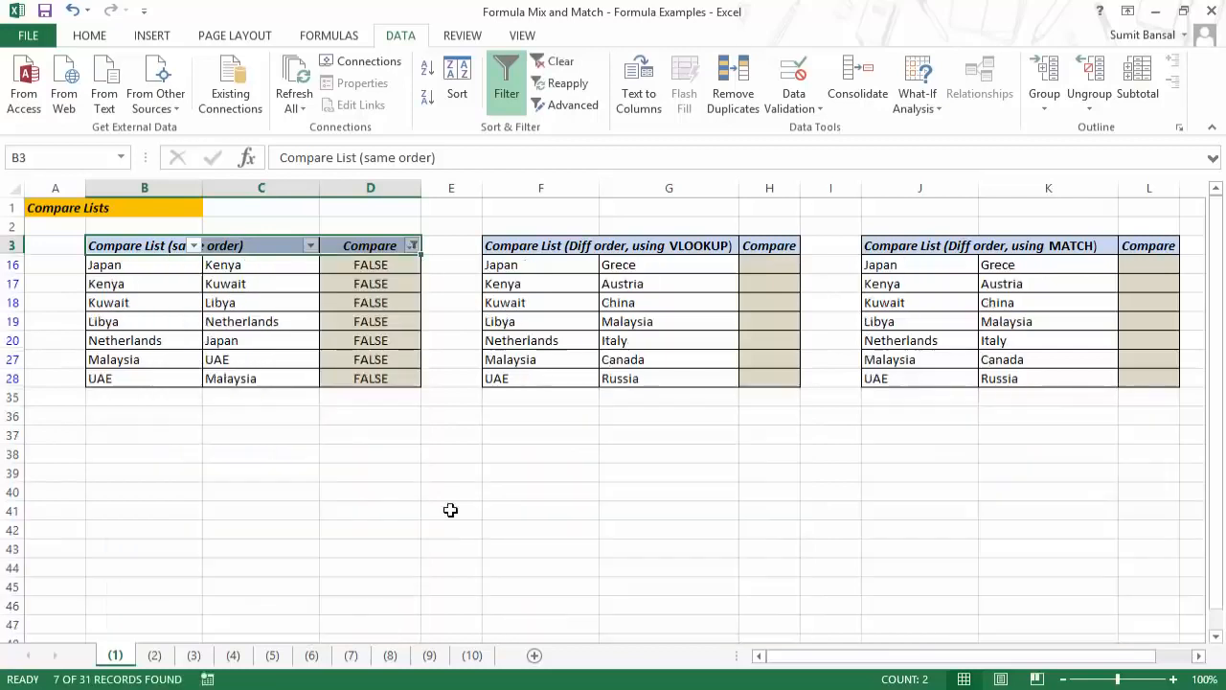
left_click(182, 267)
left_click_drag(182, 267, 239, 378)
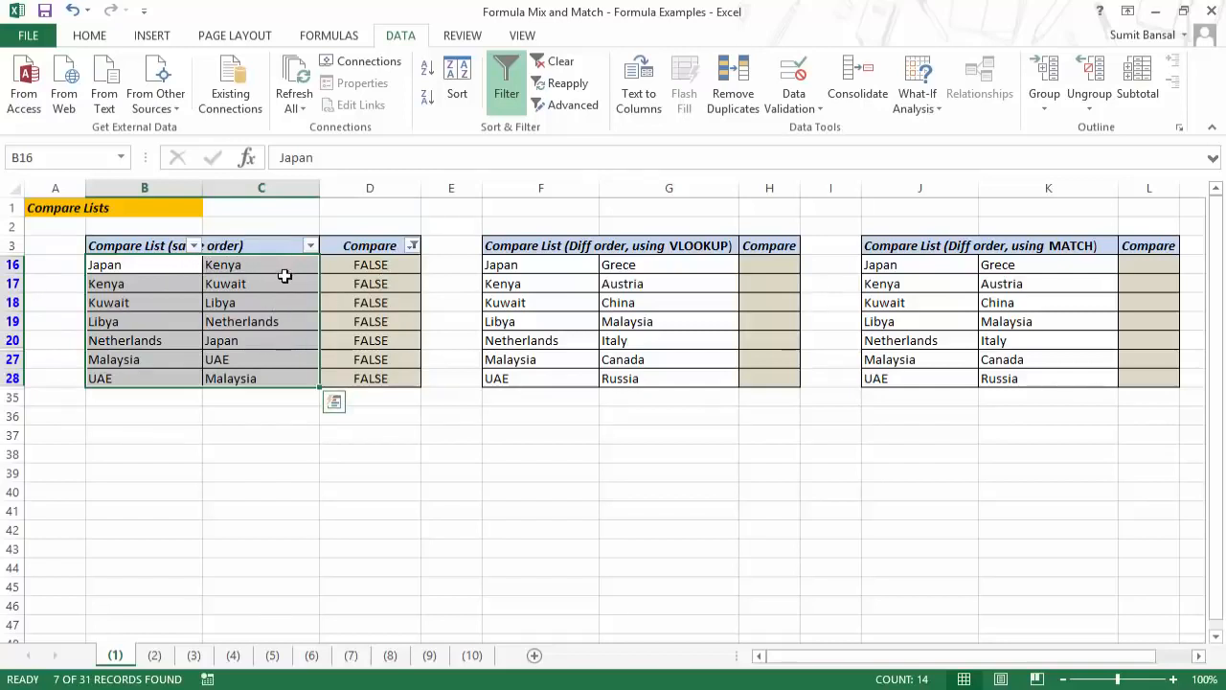
Restore all rows by selecting every value in the Compare column's filter.
left_click(412, 246)
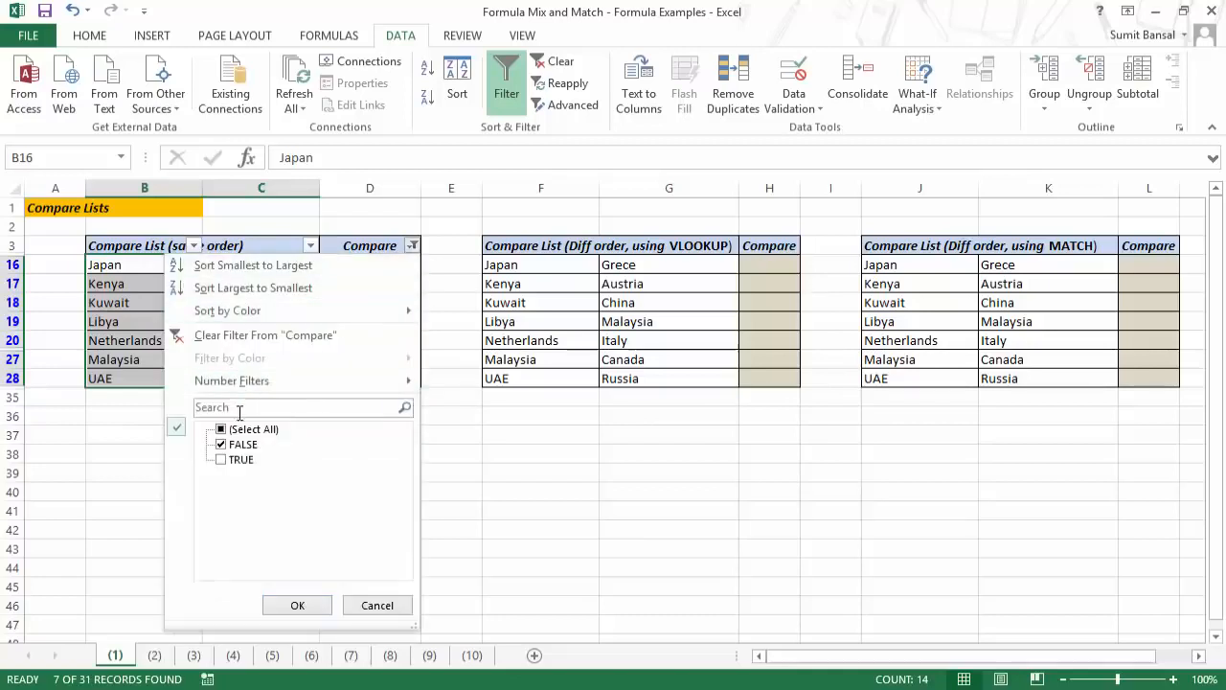
left_click(234, 430)
left_click(289, 609)
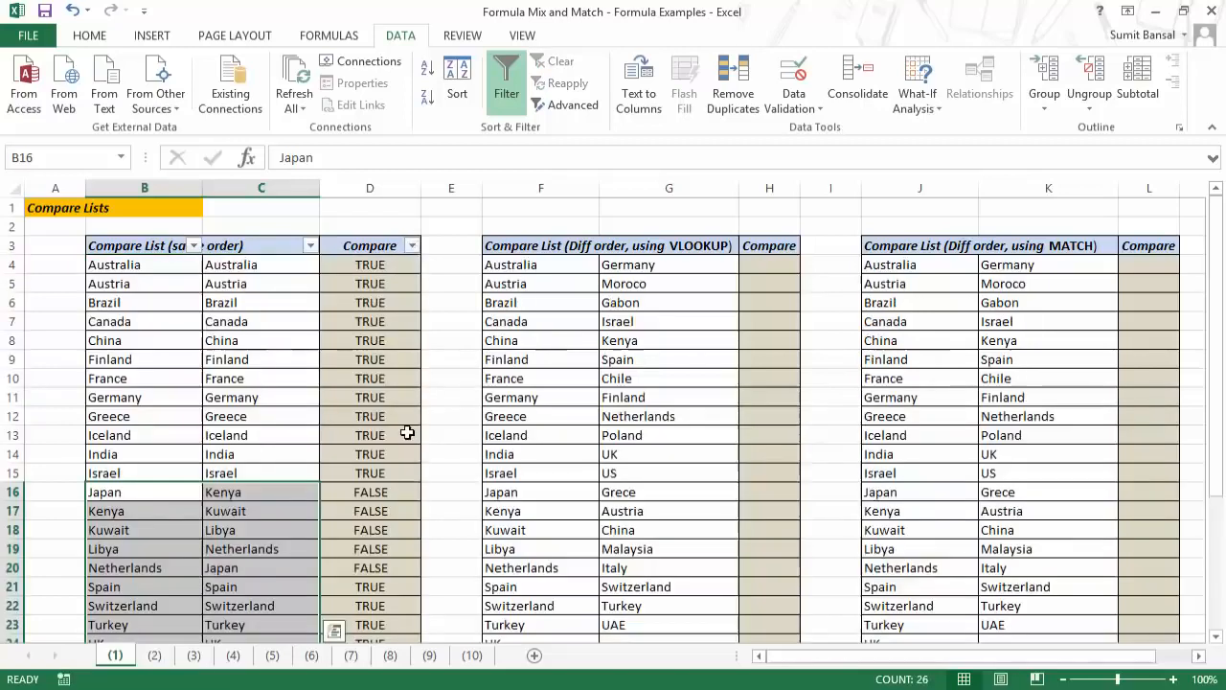
Change D4's formula to =IF(B4=C4,"Matches","Do Not Match") and fill it down the Compare column.
left_click(381, 266)
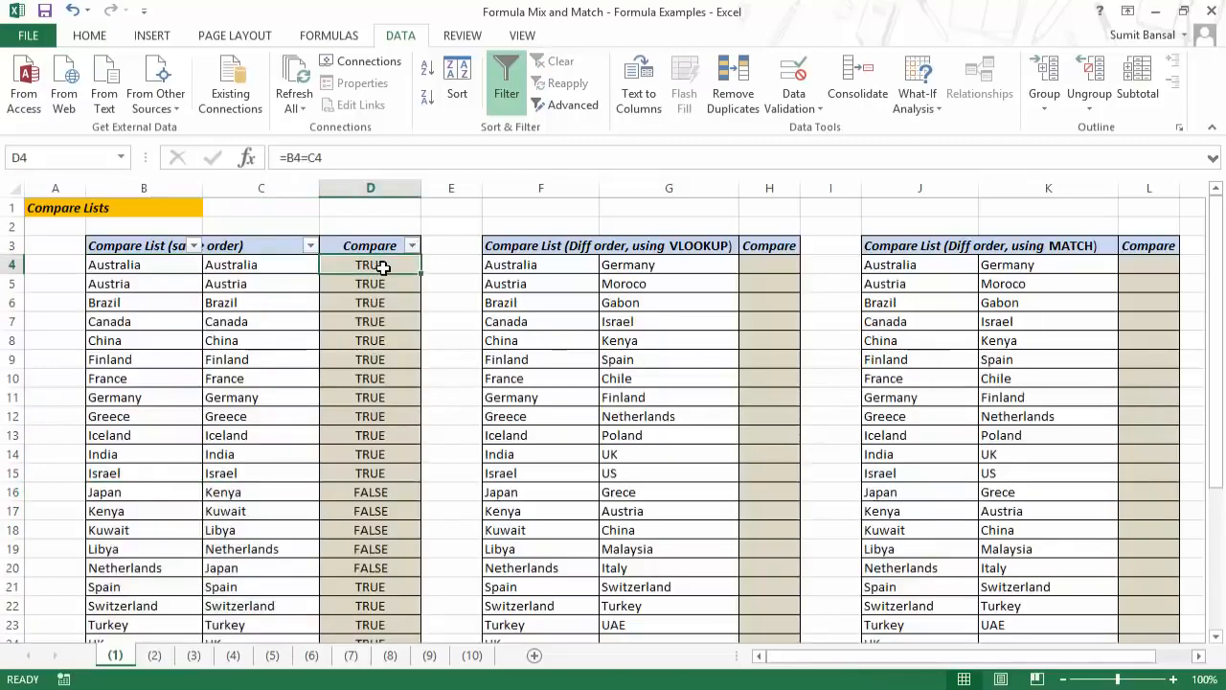
double_click(382, 268)
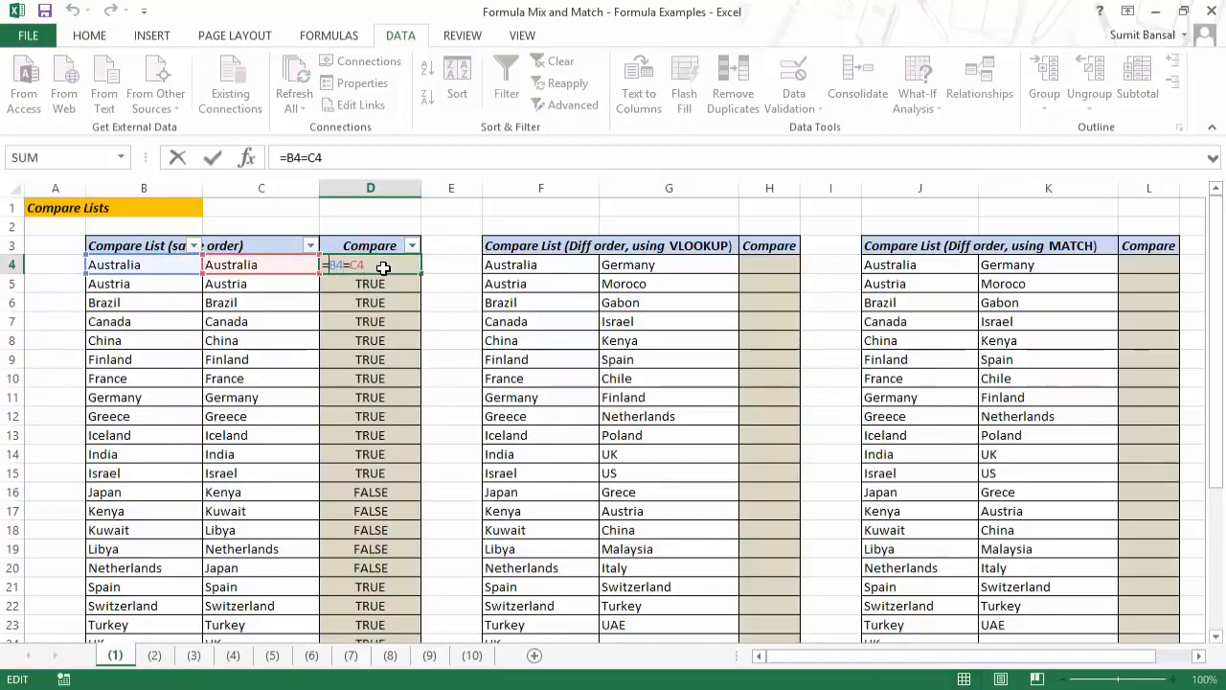
type("IF(")
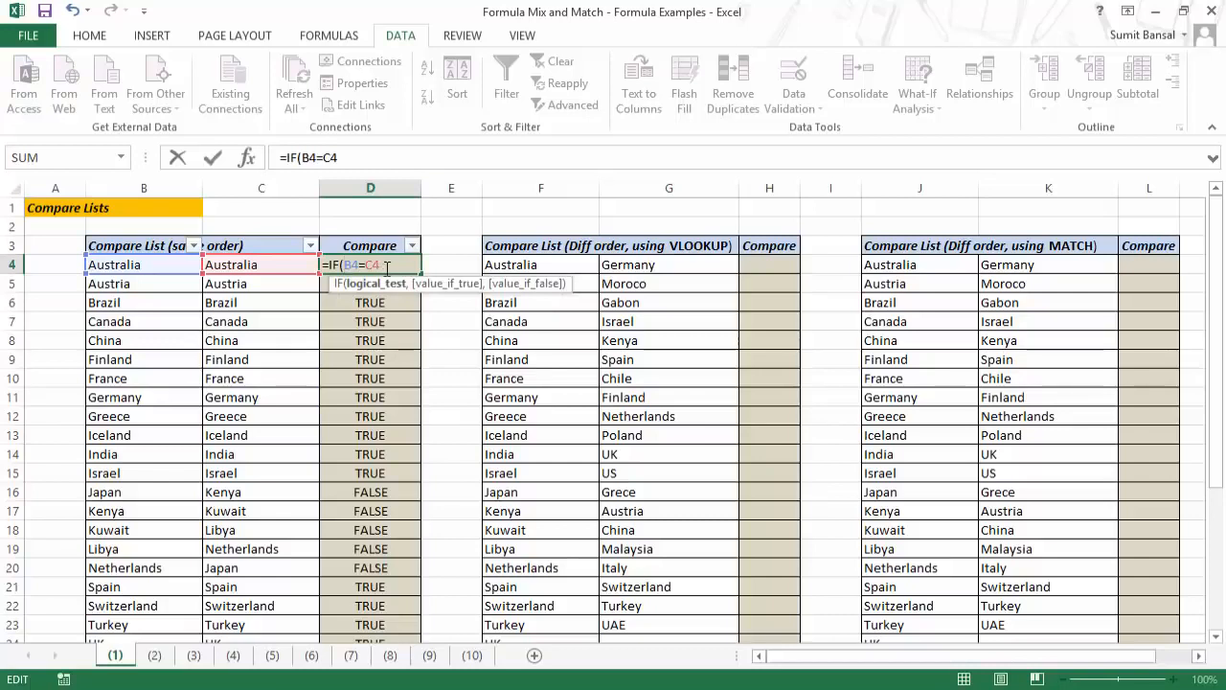
type(",")
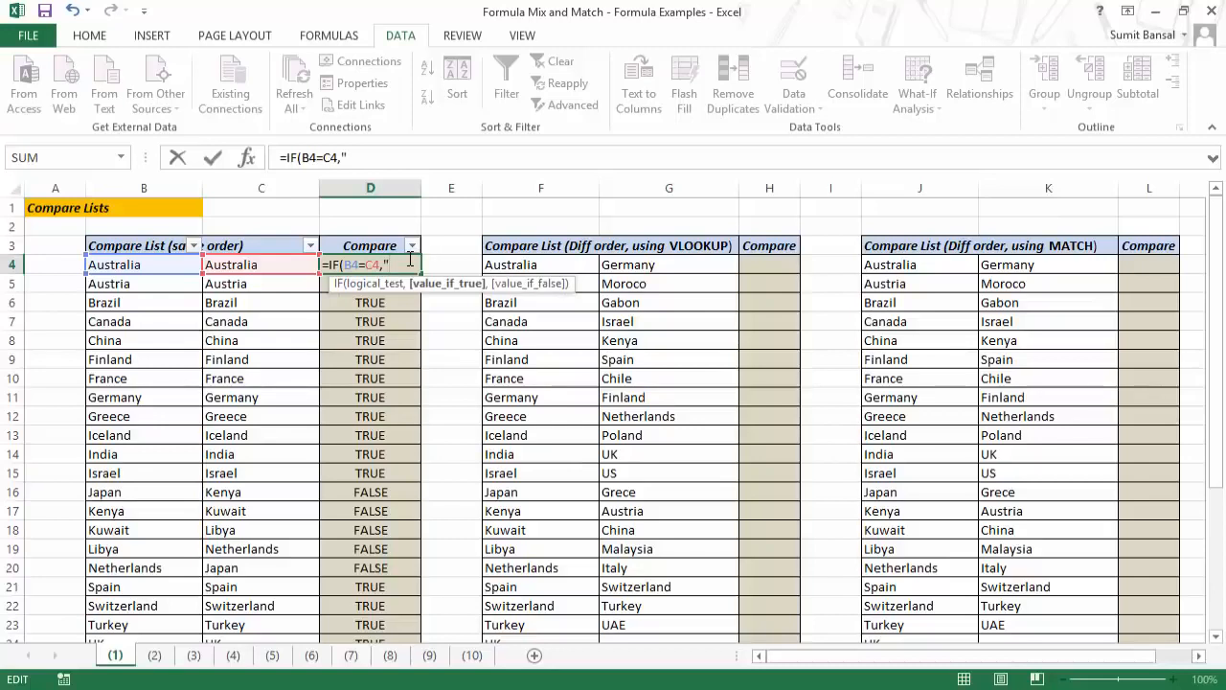
type("\"Matches\"")
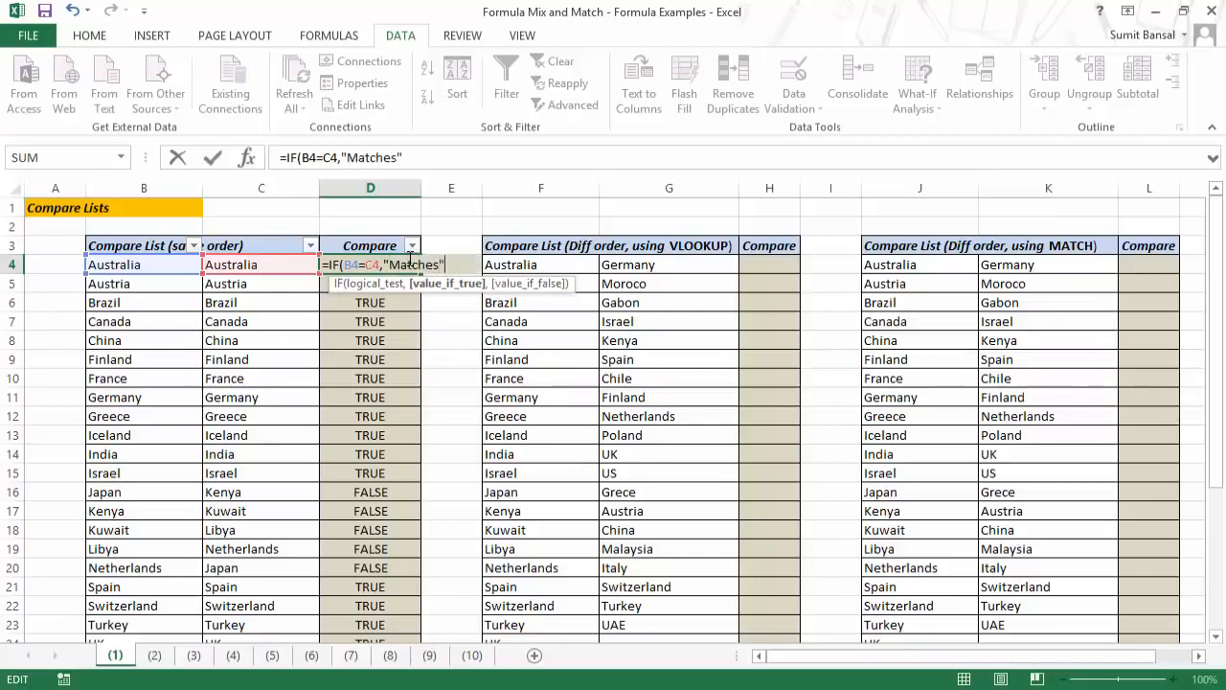
type(",\"")
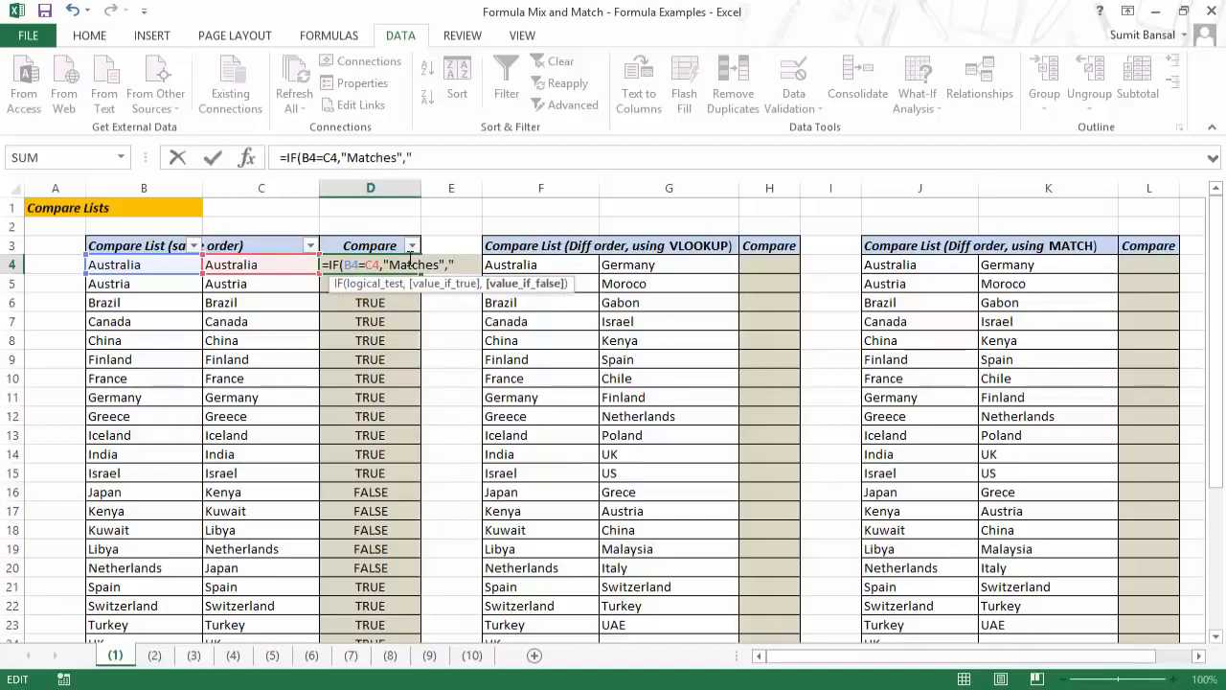
type("Do No")
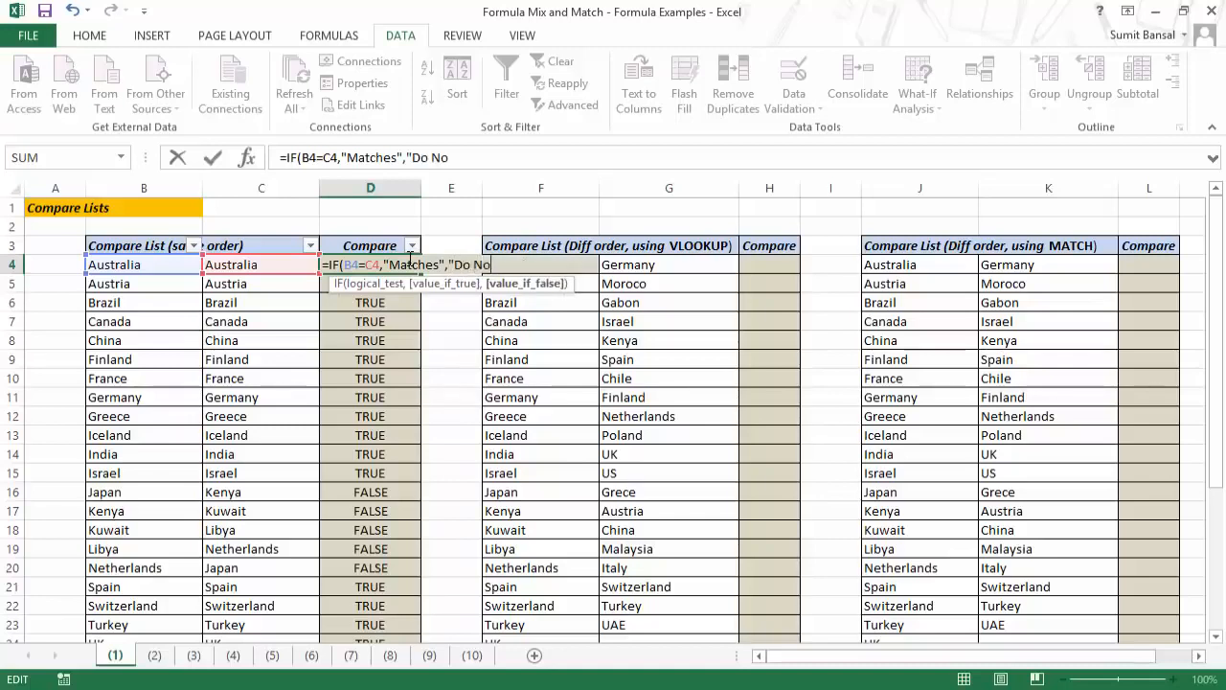
type("t Match\"")
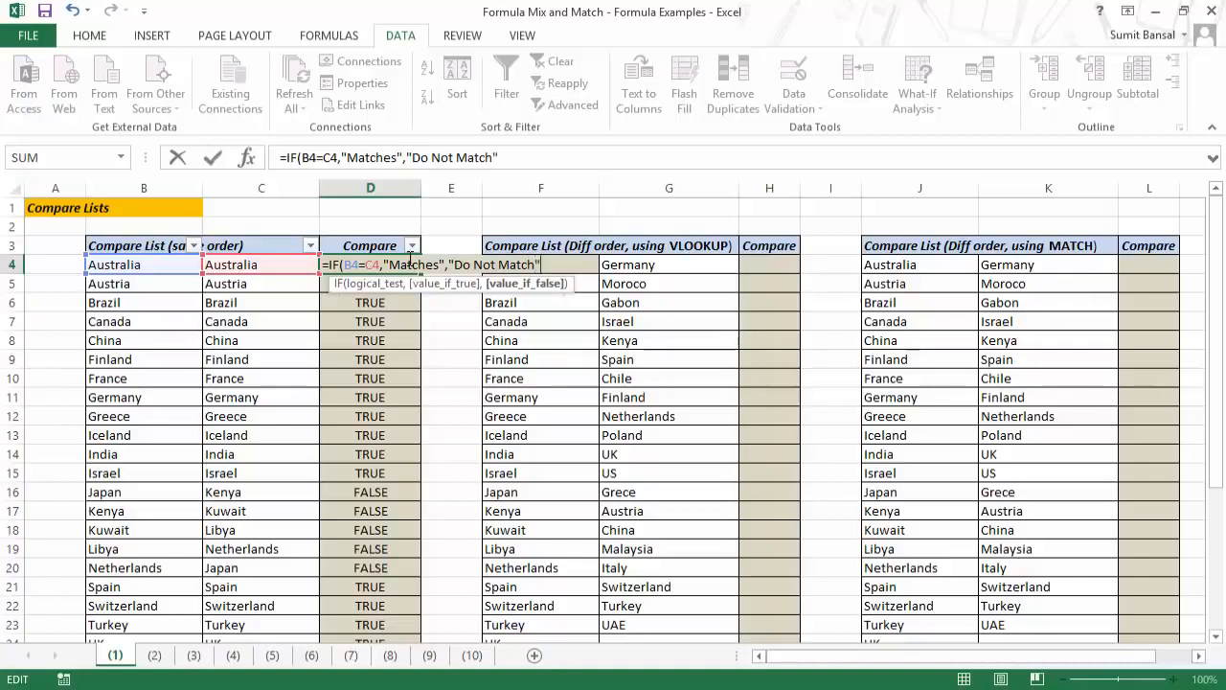
type(")")
key("ctrl+Return")
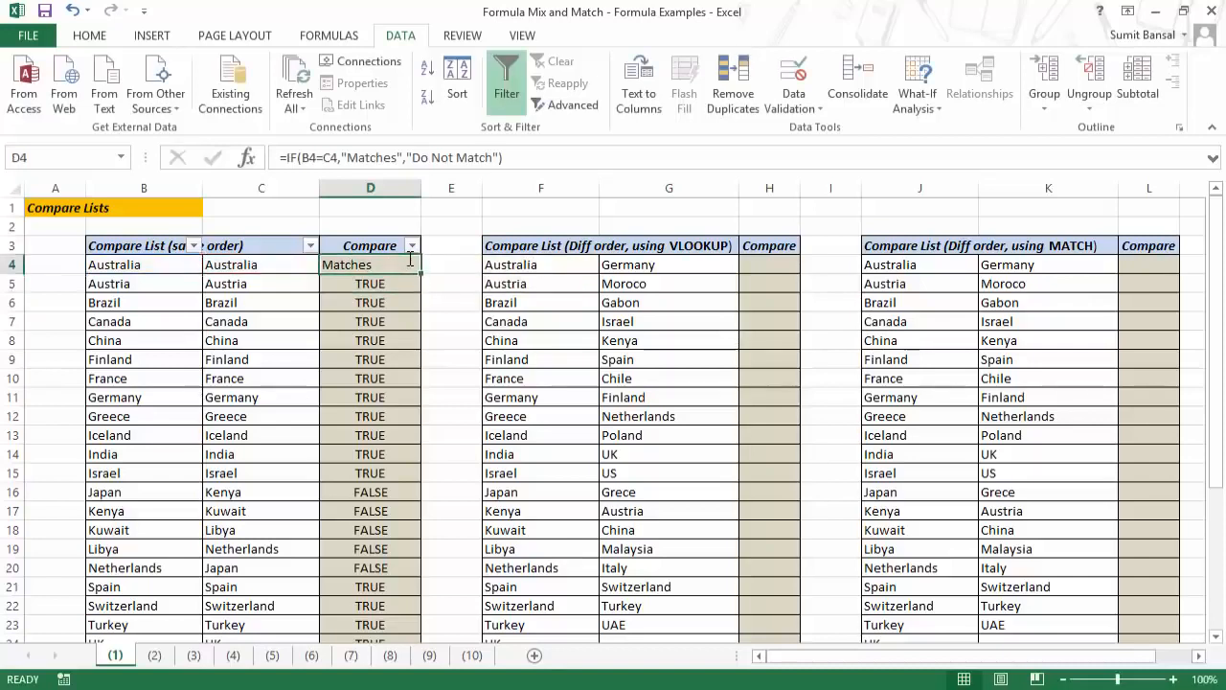
double_click(424, 276)
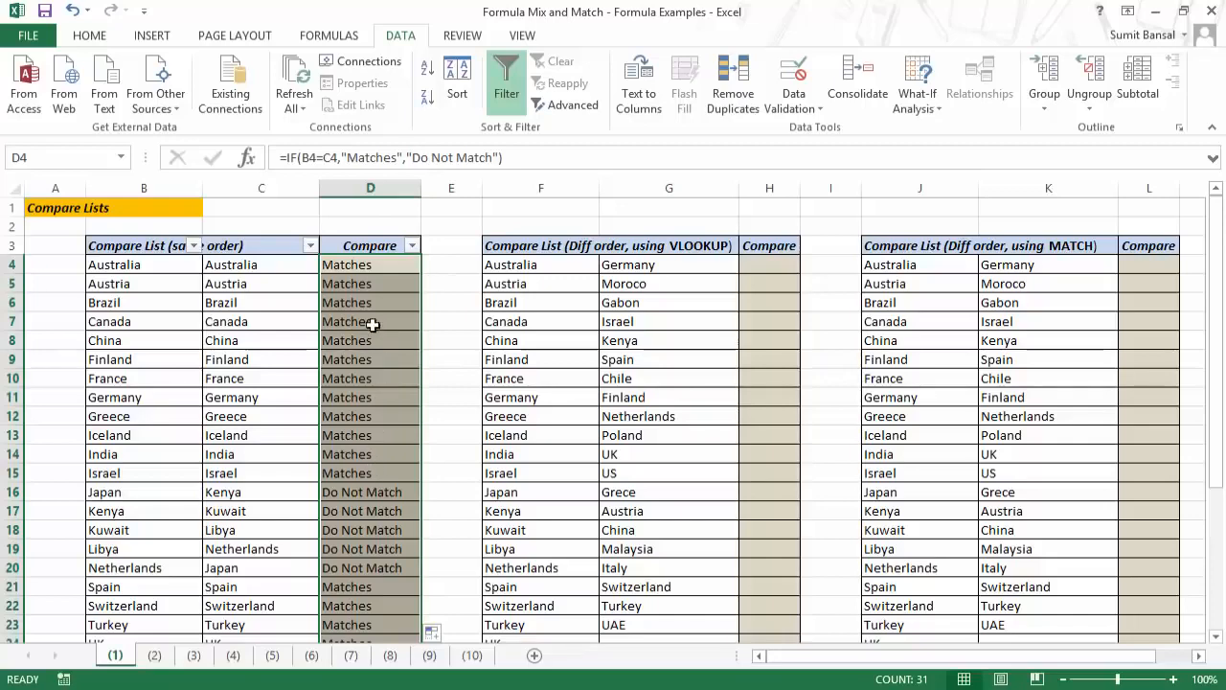
scroll(393, 366, "down", 2)
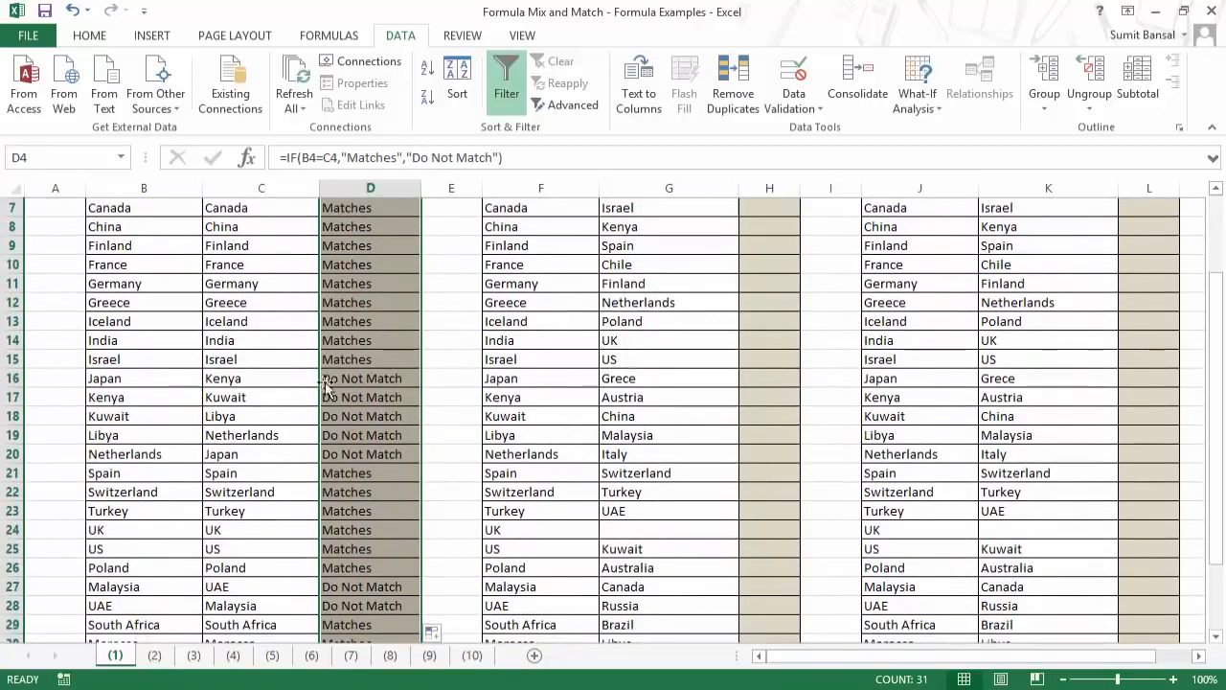
Review the filter values available for the same-order list's Compare column and keep all of them selected.
scroll(349, 380, "up", 2)
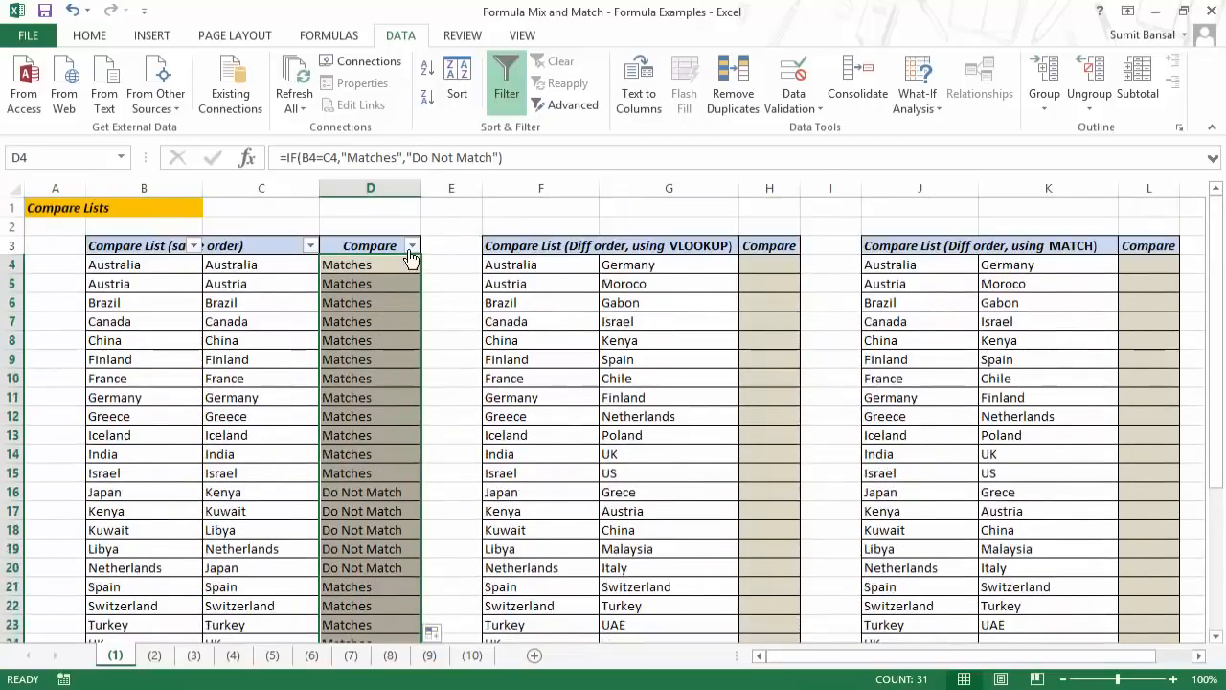
left_click(412, 245)
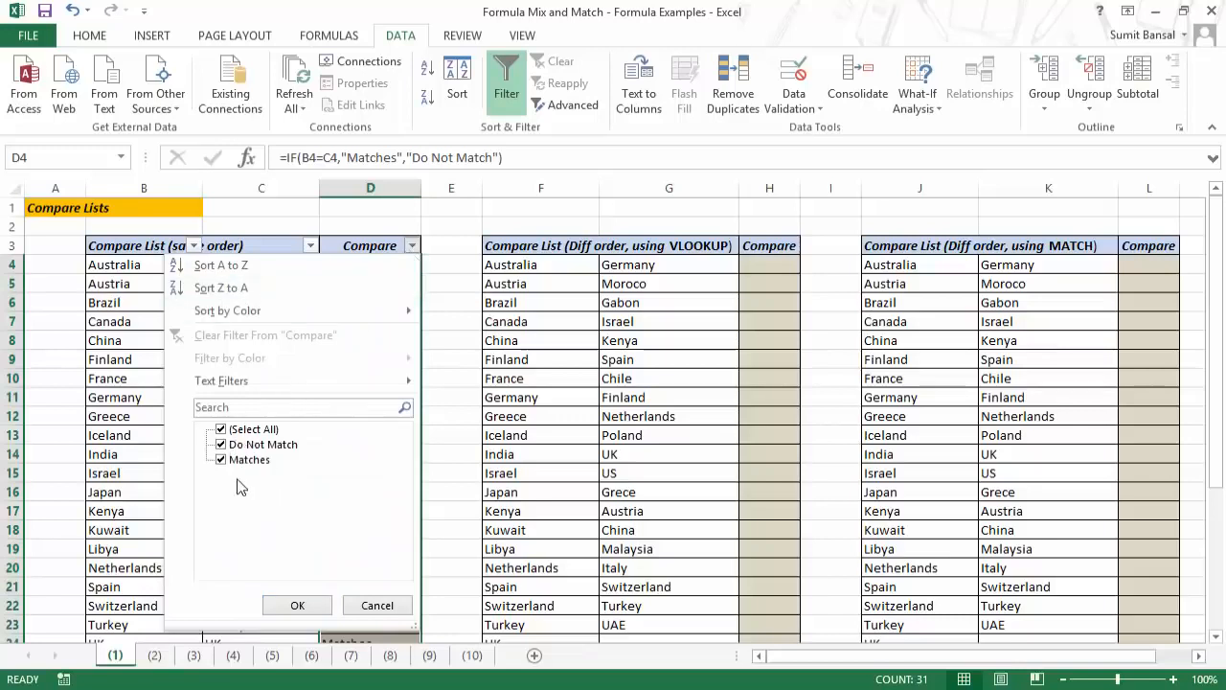
left_click(294, 606)
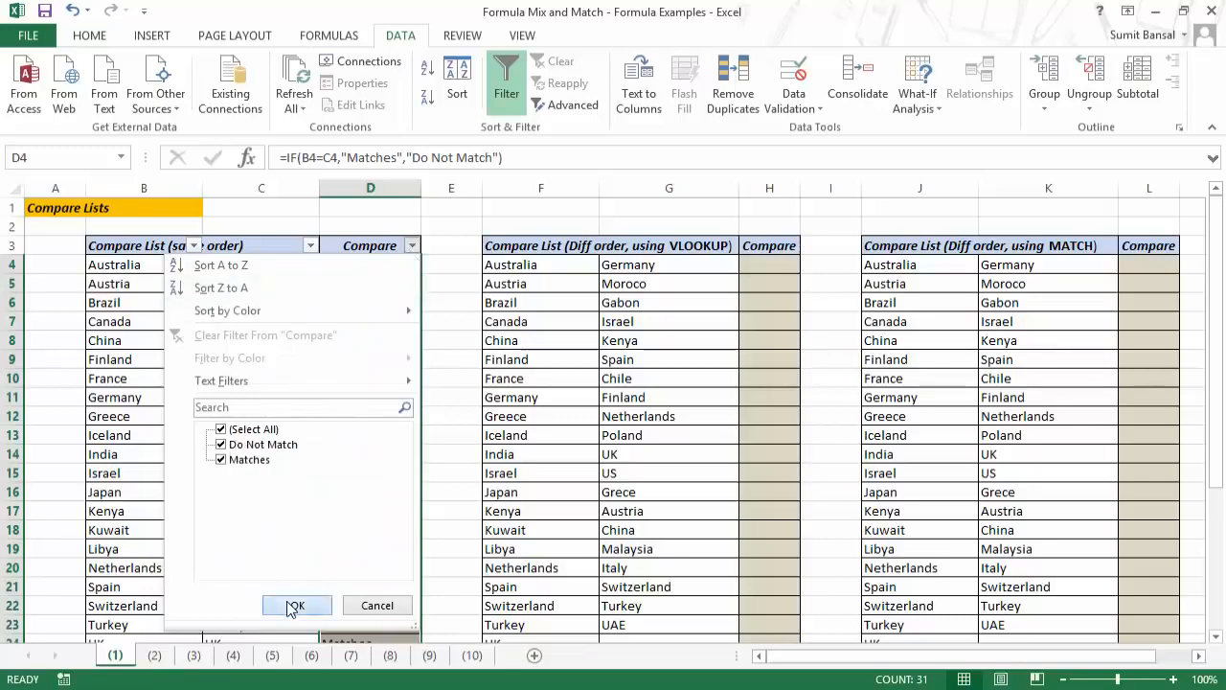
Start a VLOOKUP formula in H4 with F4 as the lookup value.
left_click(744, 264)
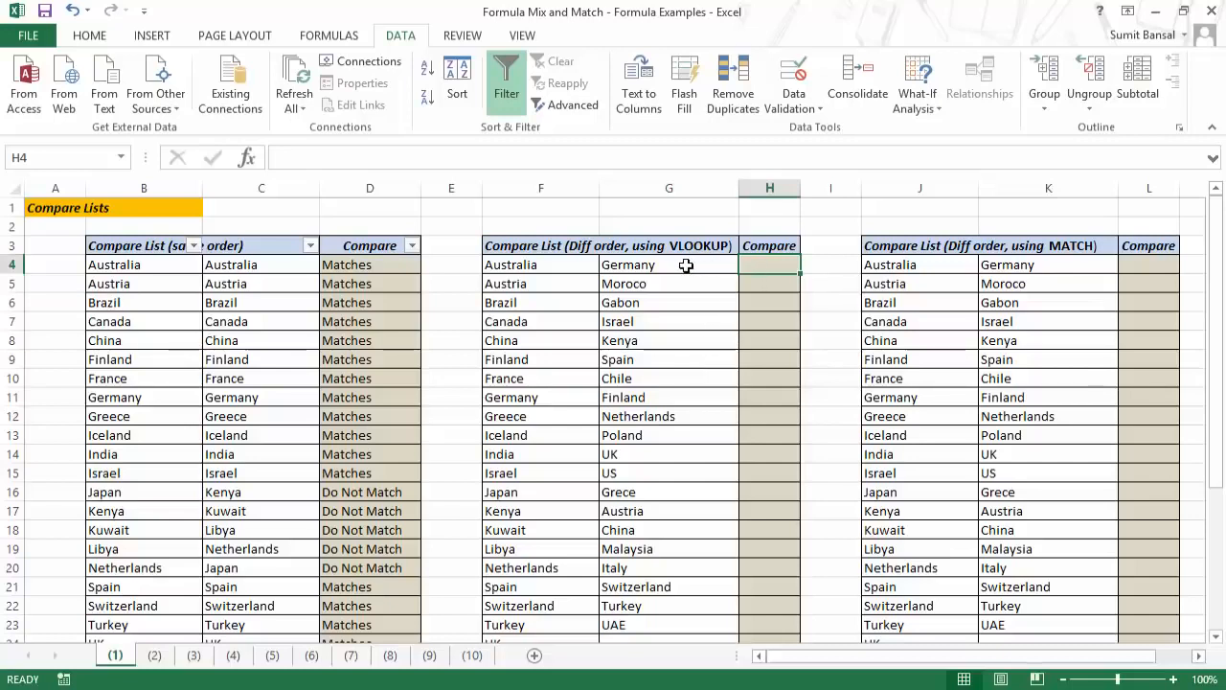
left_click(563, 268)
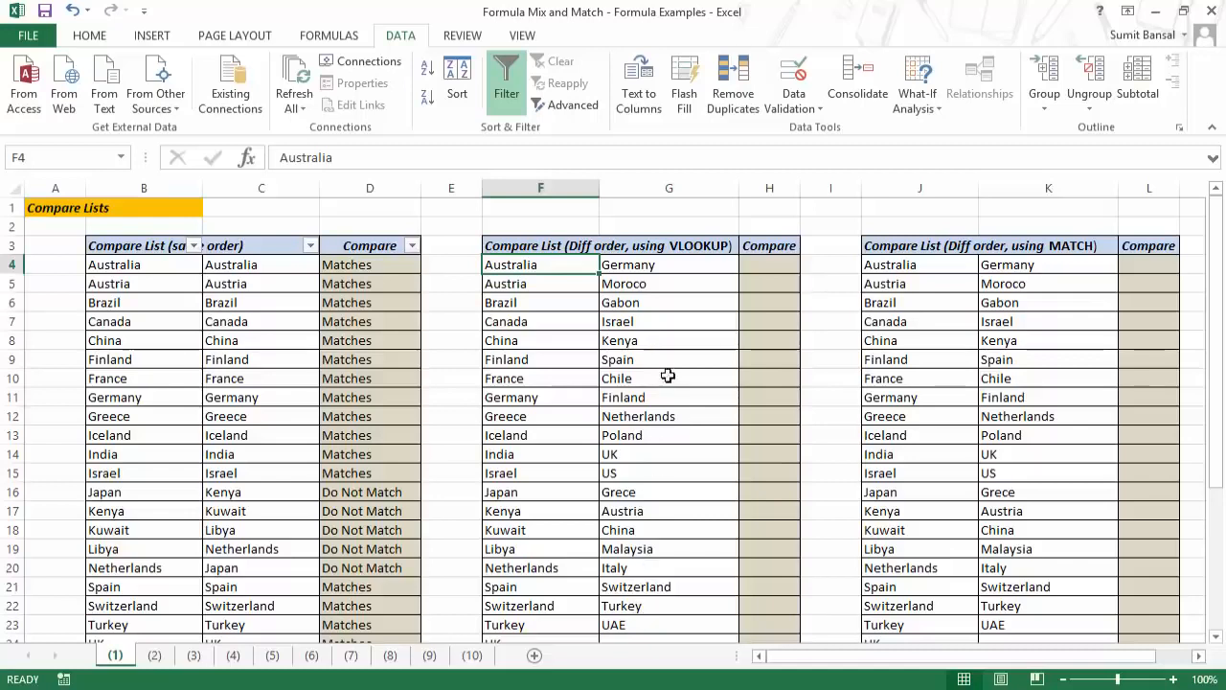
left_click(760, 267)
type("=vl")
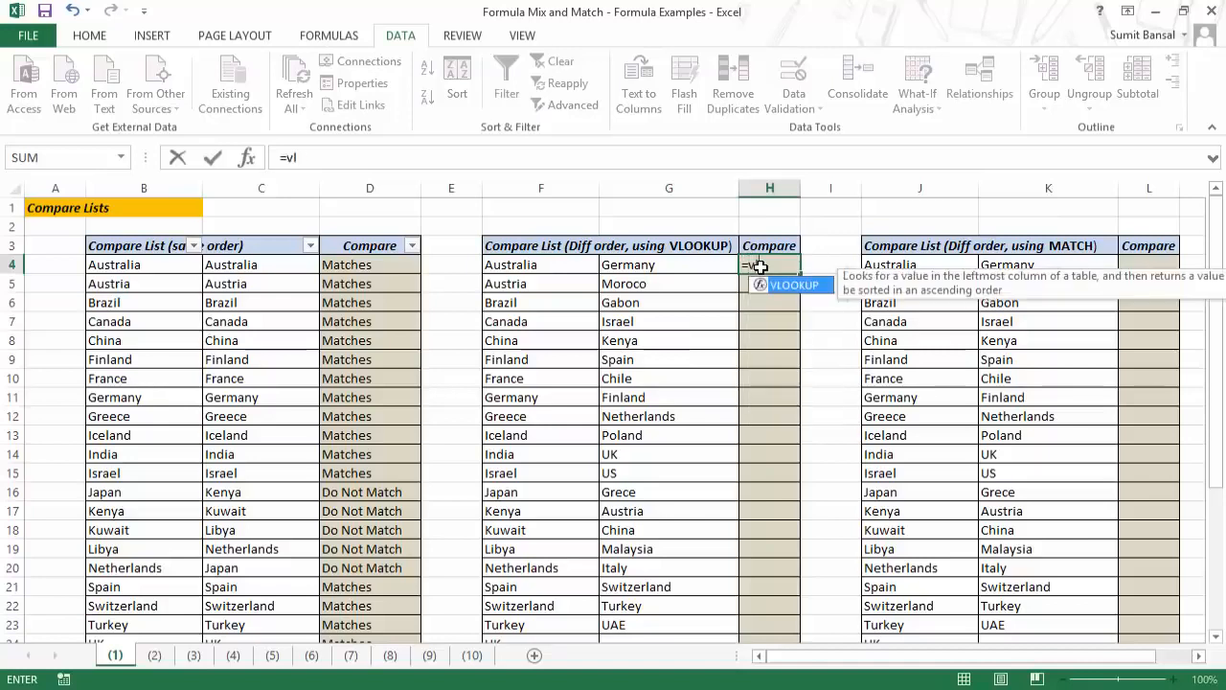
key("Tab")
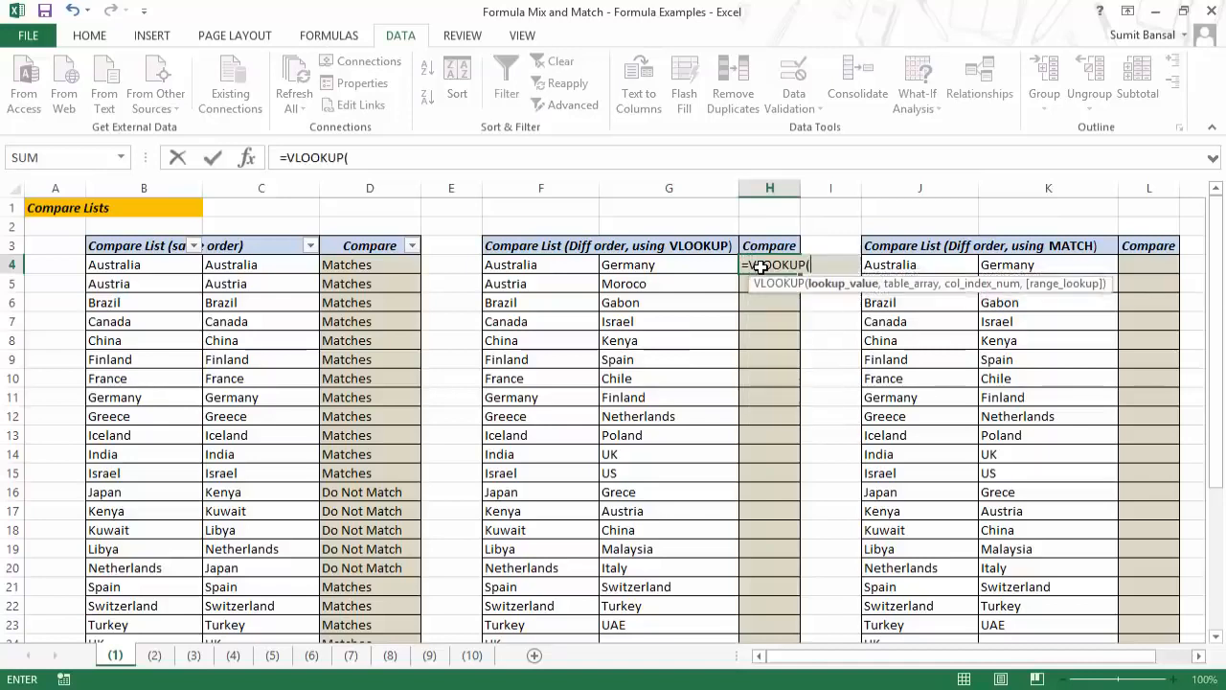
left_click(637, 267)
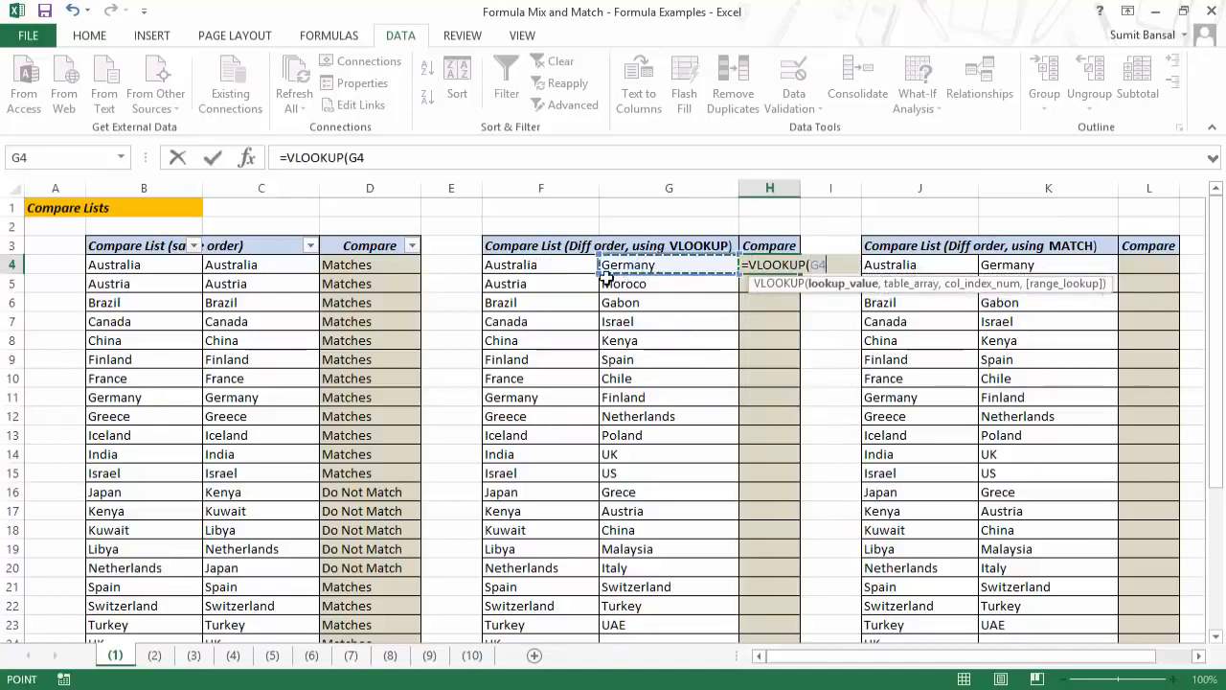
left_click(567, 261)
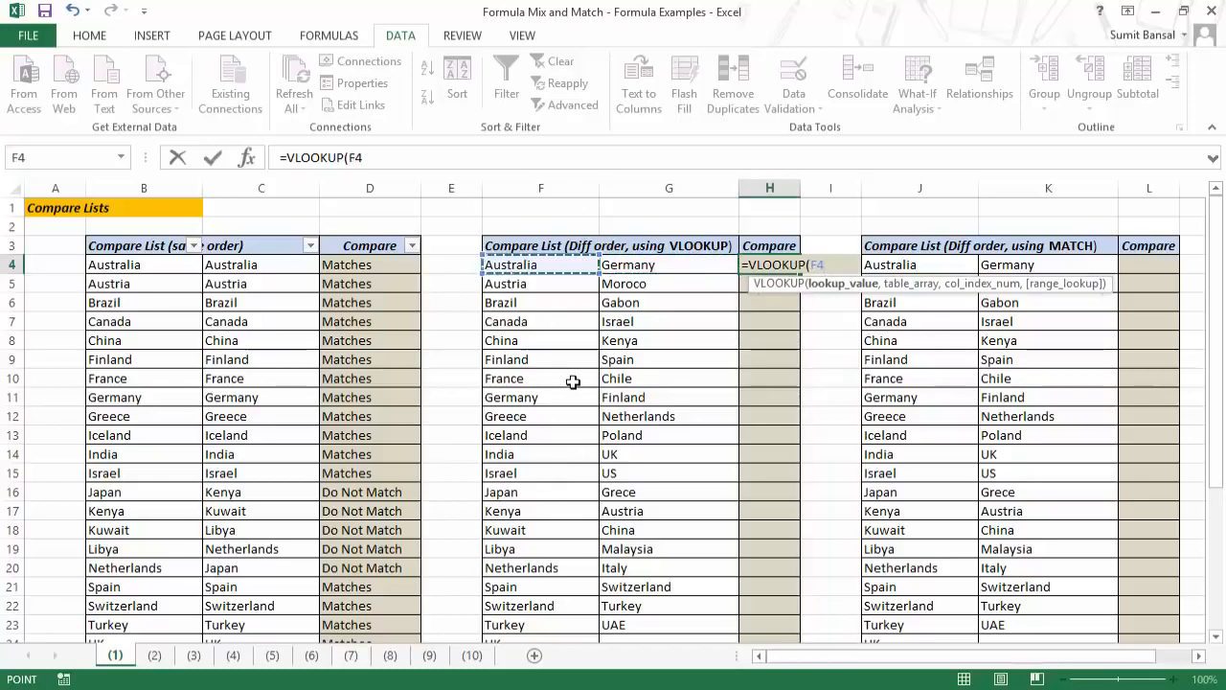
type(",")
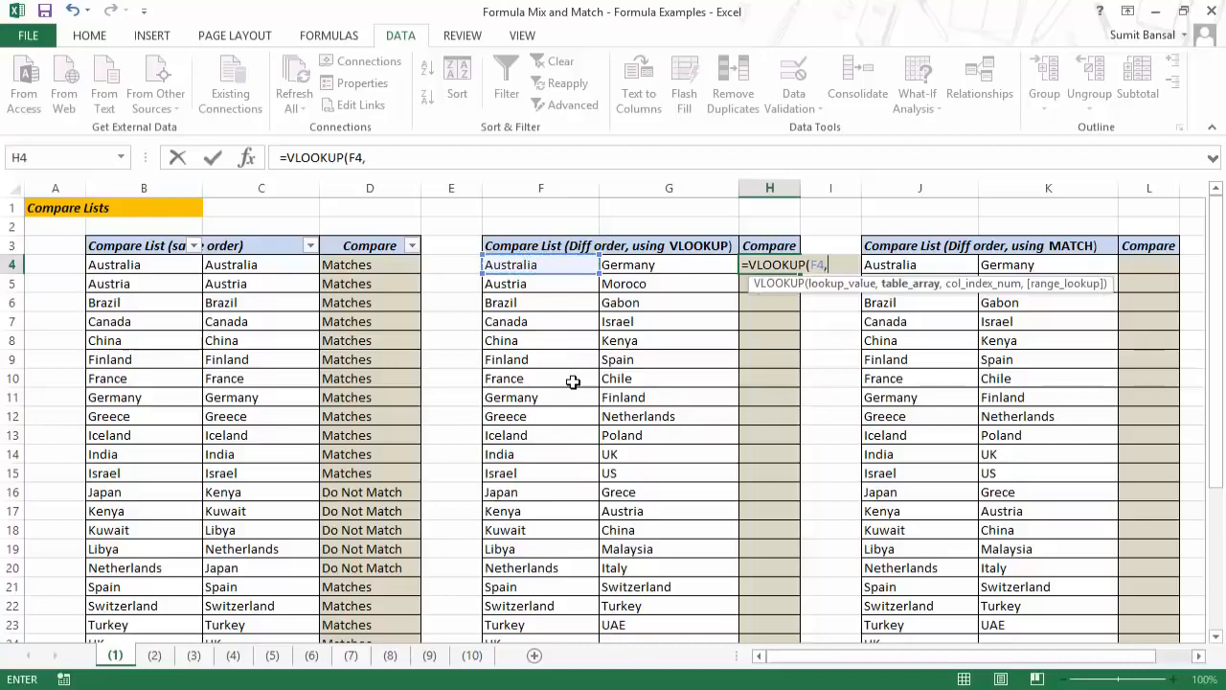
Set the VLOOKUP's table array to the second country list, G4:G34.
left_click(635, 268)
key("ctrl+shift+Down")
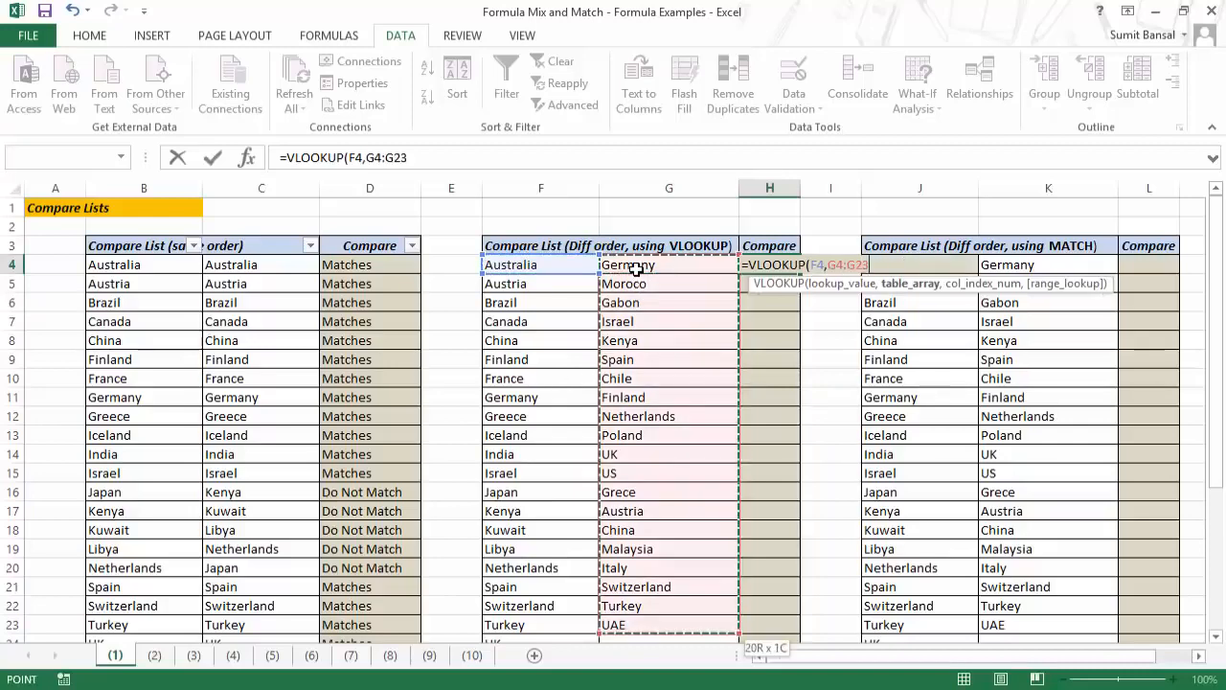
key("shift+Down")
key("shift+Down")
key("shift+Down")
key("shift+Down")
key("shift+Down")
key("shift+Down")
key("shift+Down")
key("shift+Down")
key("shift+Down")
key("shift+Down")
key("shift+Down")
key("shift+Down")
key("shift+Down")
key("shift+Down")
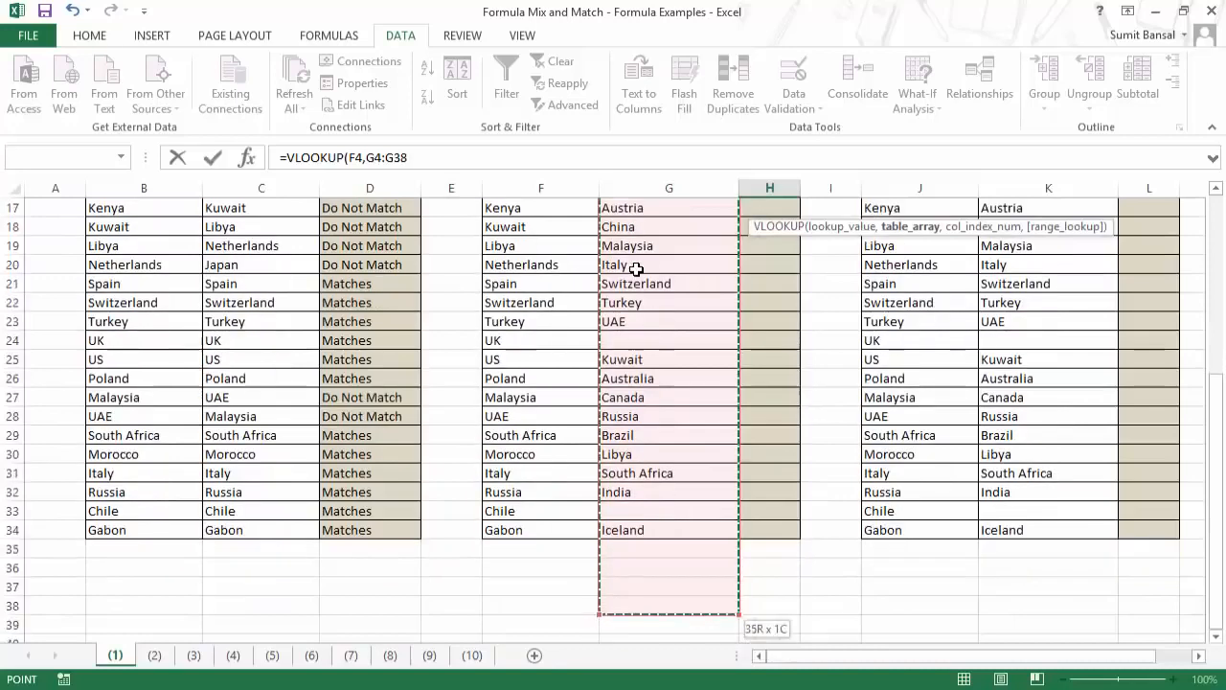
key("shift+Up")
key("shift+Up")
key("shift+Up")
scroll(641, 330, "up", 6)
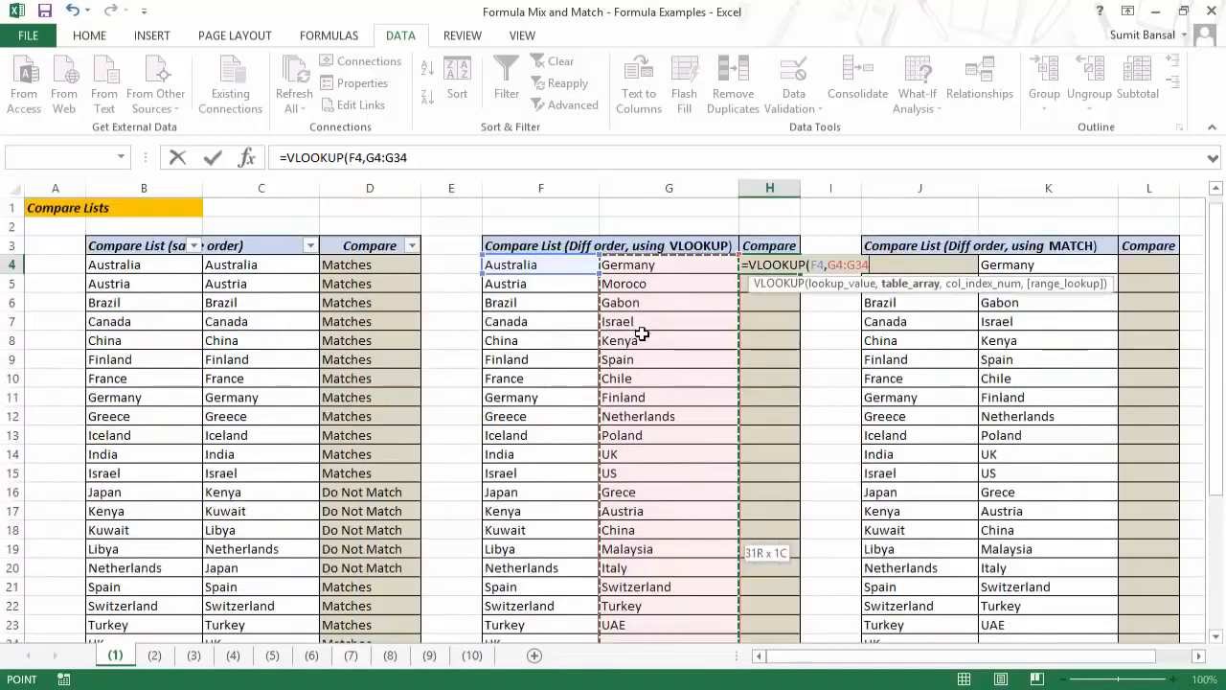
Complete H4 as =VLOOKUP(F4,G4:G34,1,0) and fill it down the Compare column.
type(",")
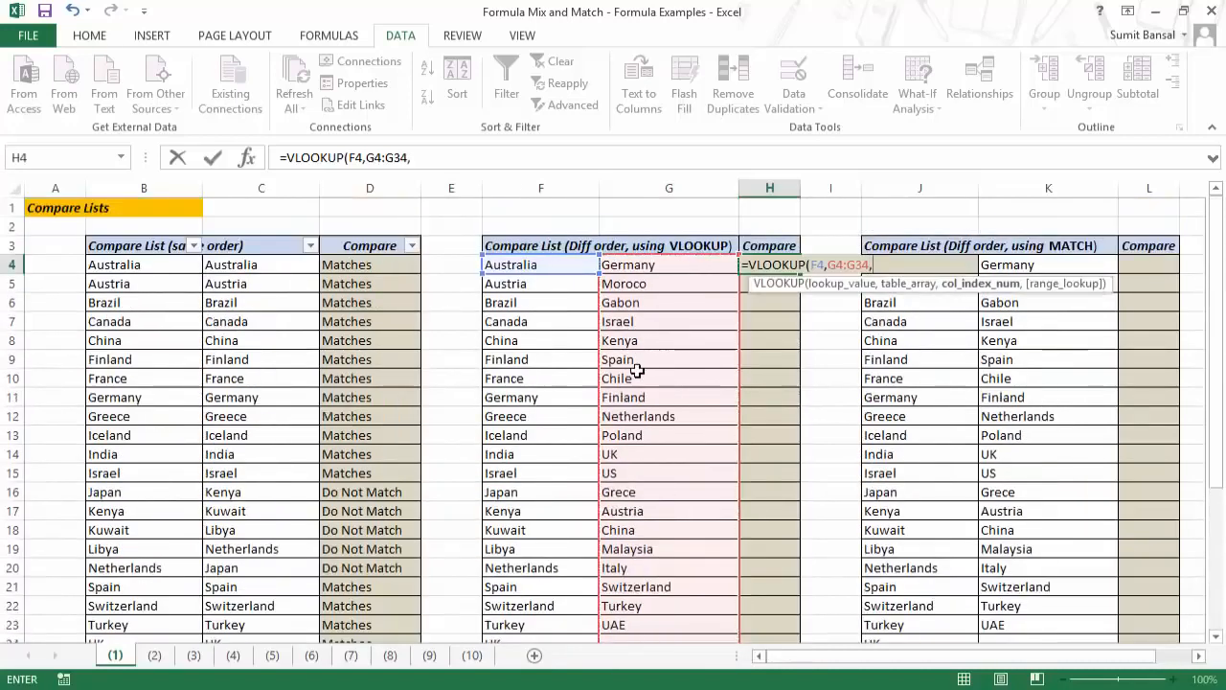
type("1,0")
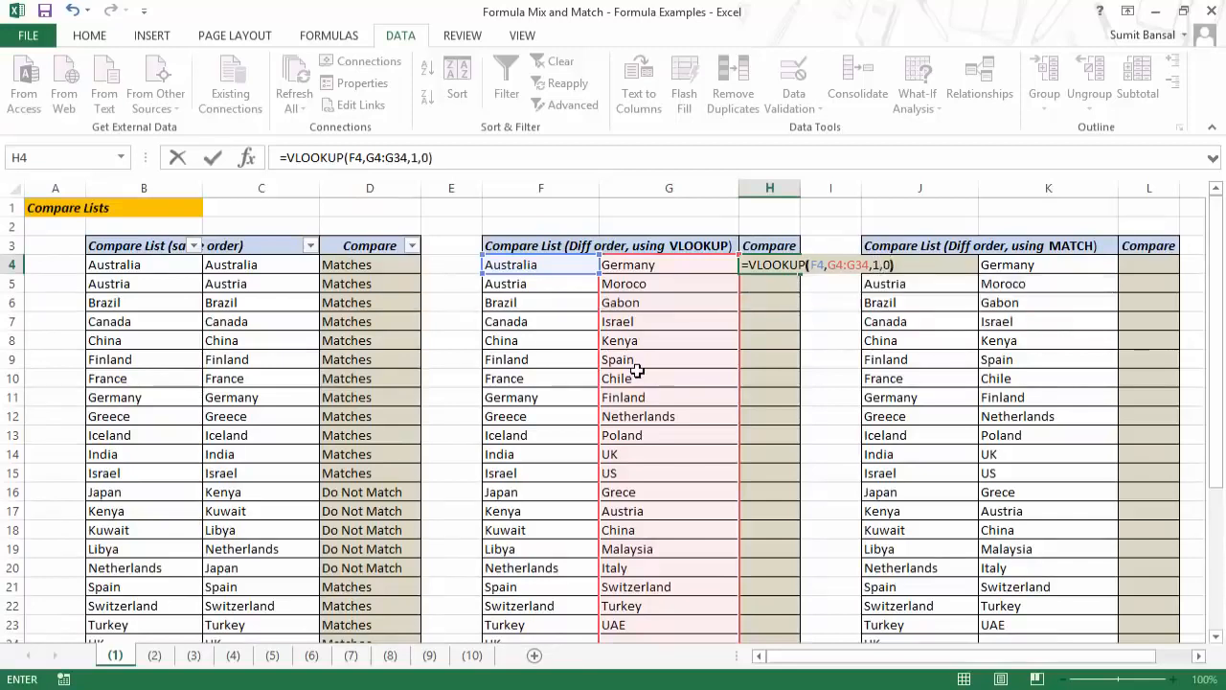
key("ctrl+Return")
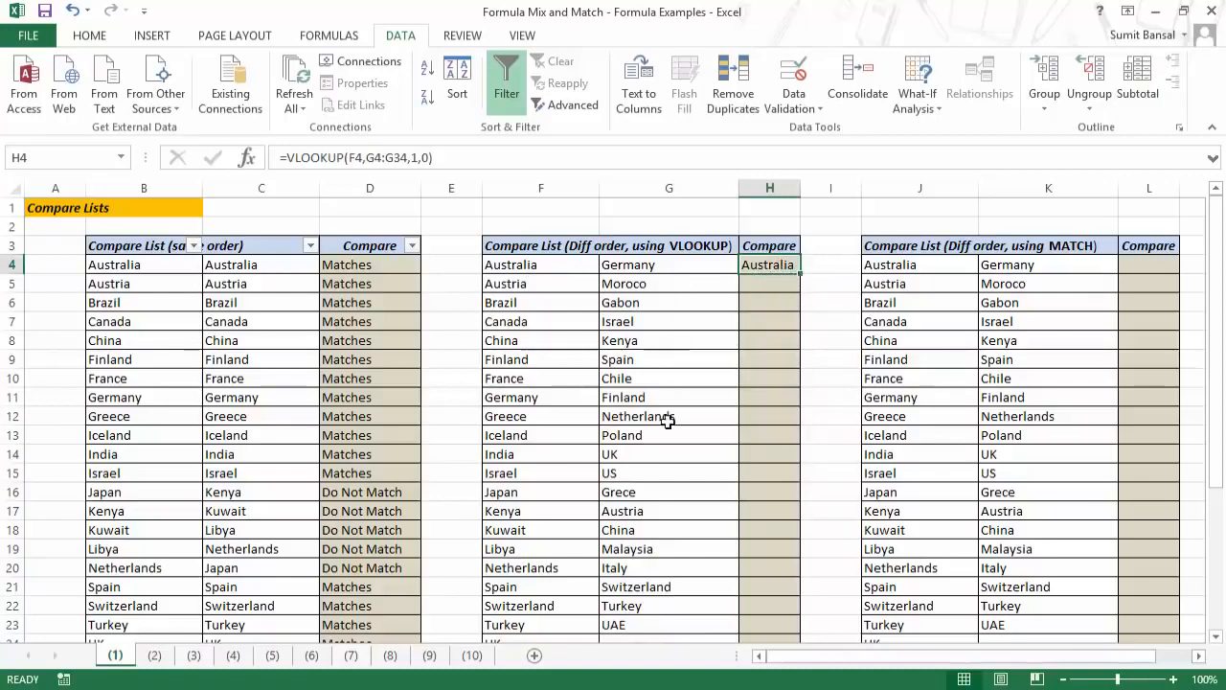
double_click(799, 274)
scroll(810, 421, "down", 5)
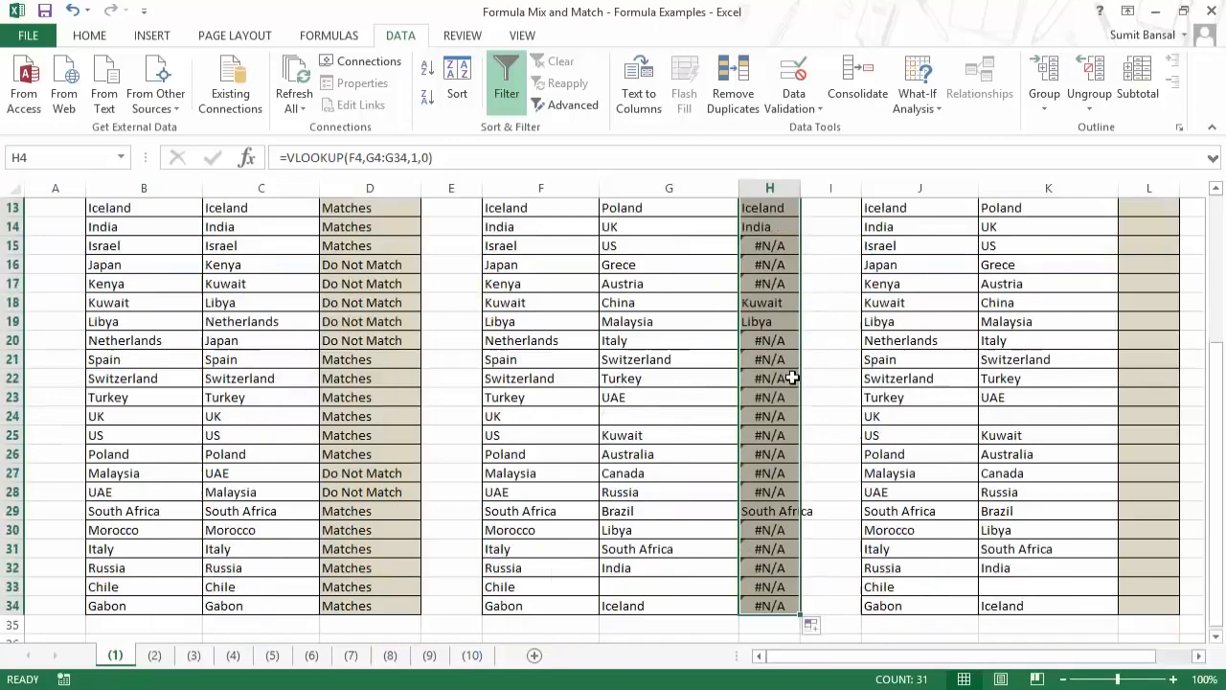
scroll(821, 465, "up", 4)
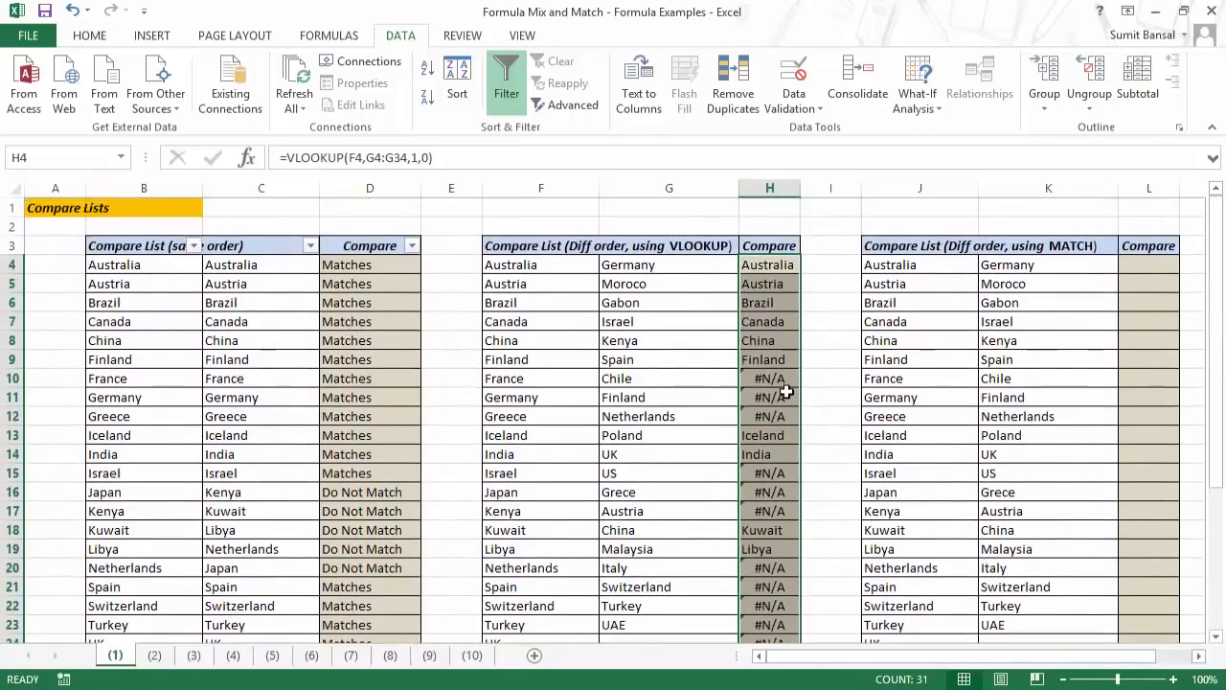
Make the lookup range in H4 absolute as $G$4:$G$34 and refill the formula down the Compare column.
double_click(772, 268)
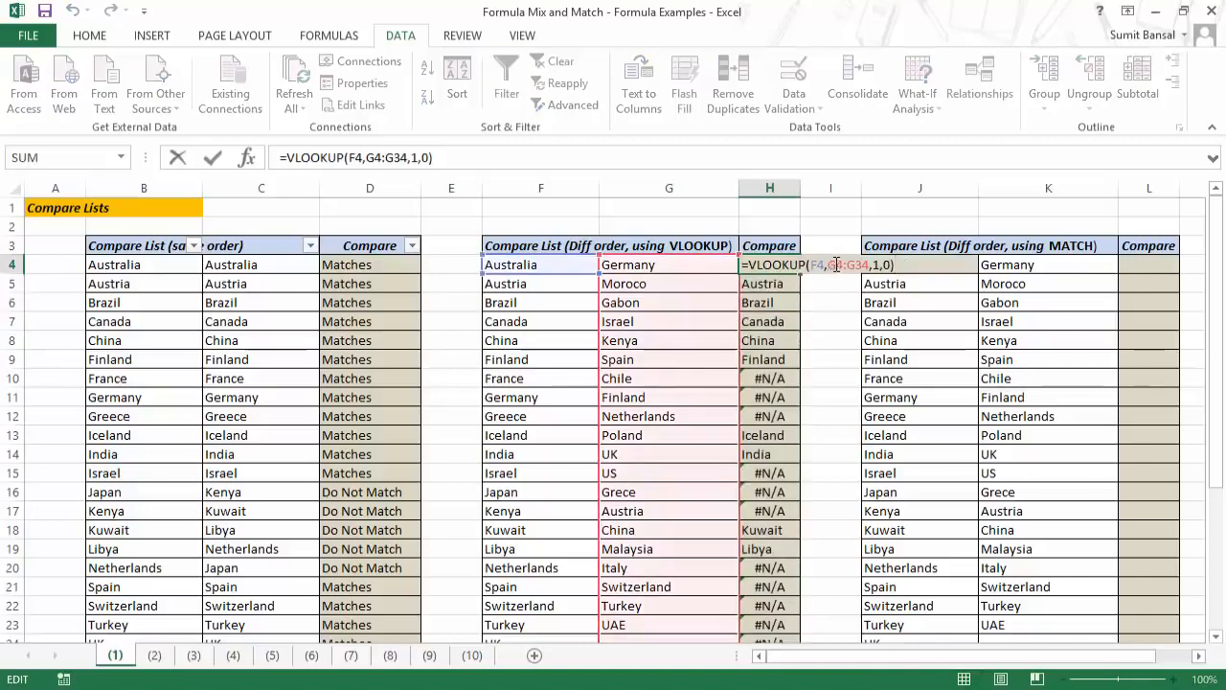
left_click(851, 265)
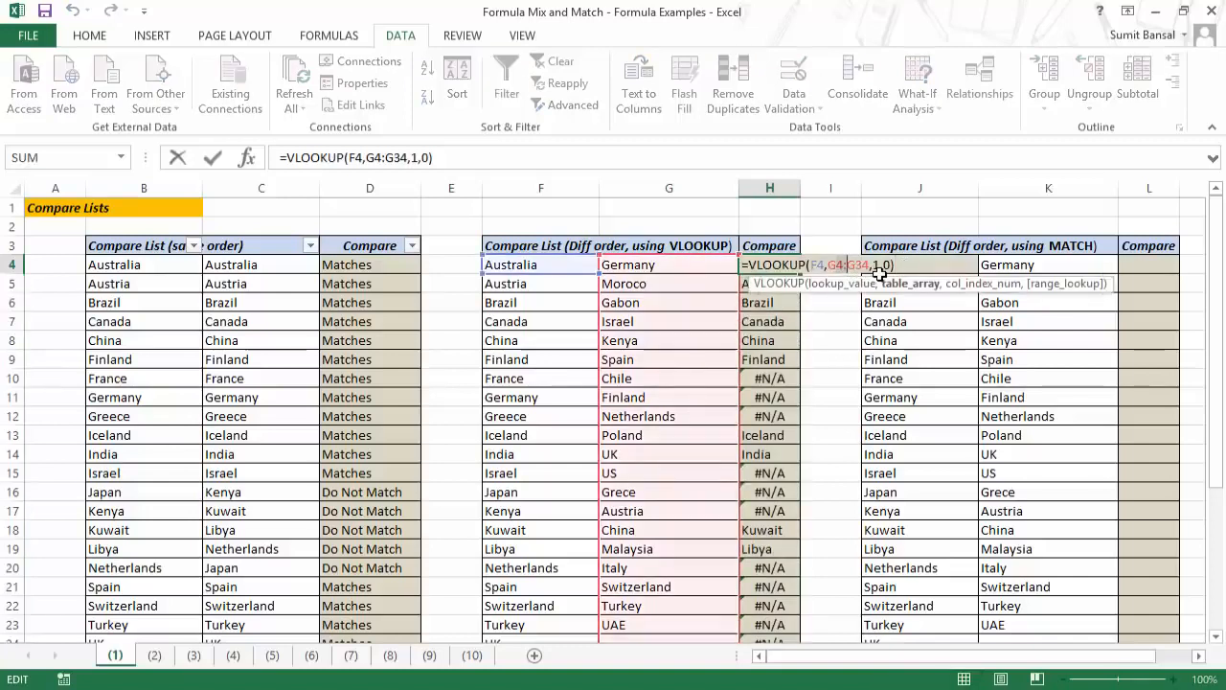
key("F4")
key("ctrl+Return")
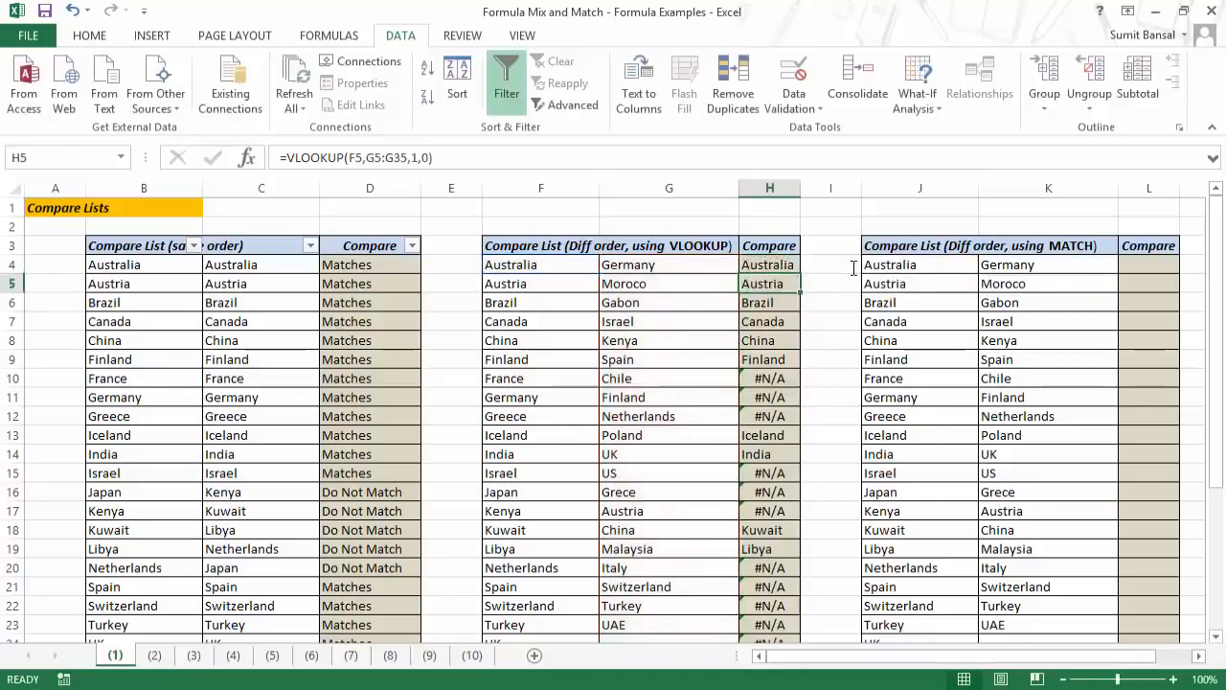
double_click(811, 269)
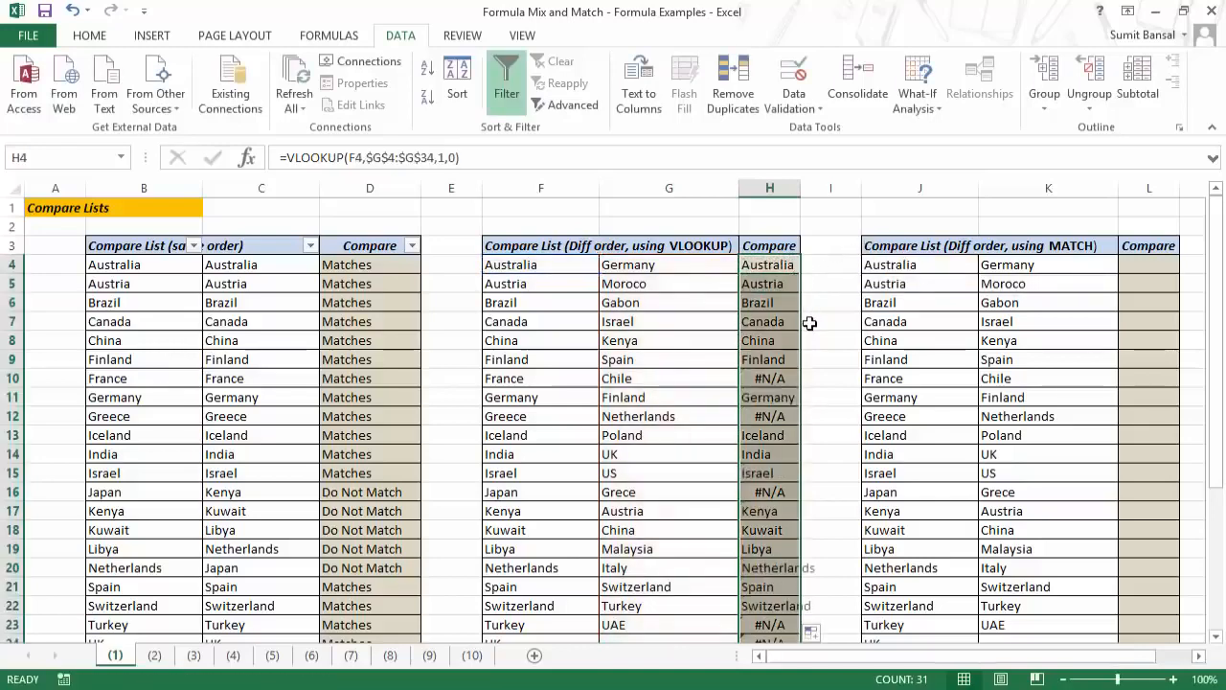
scroll(795, 374, "down", 4)
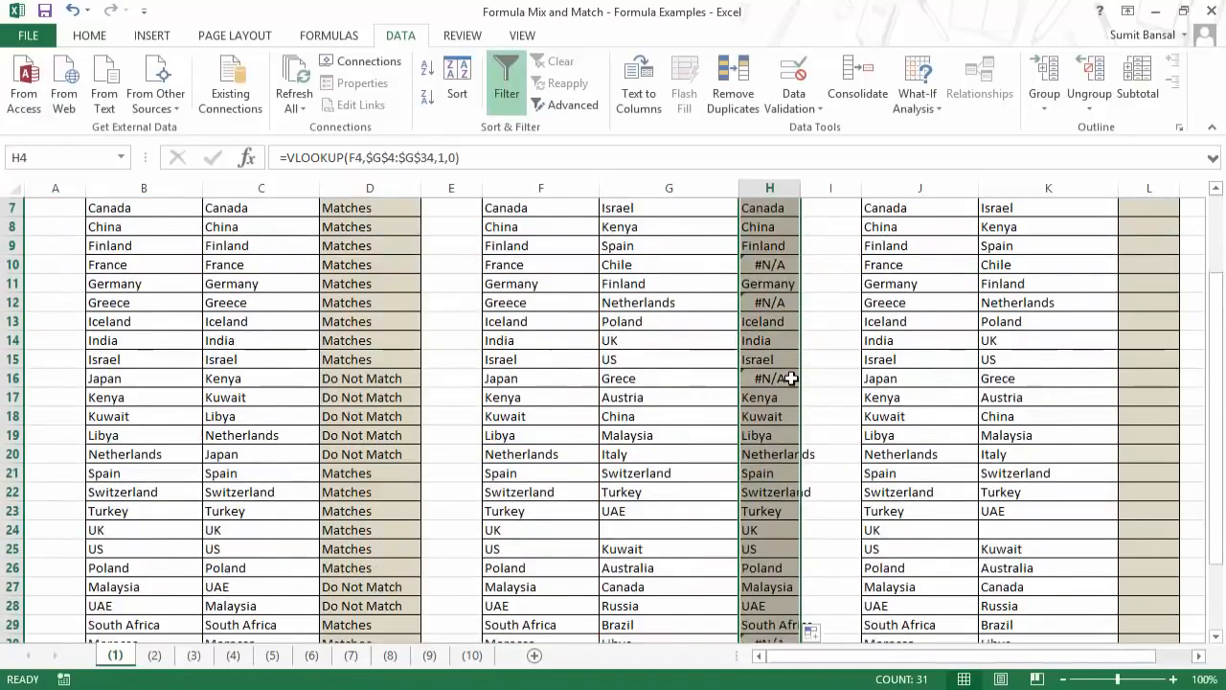
scroll(785, 401, "up", 4)
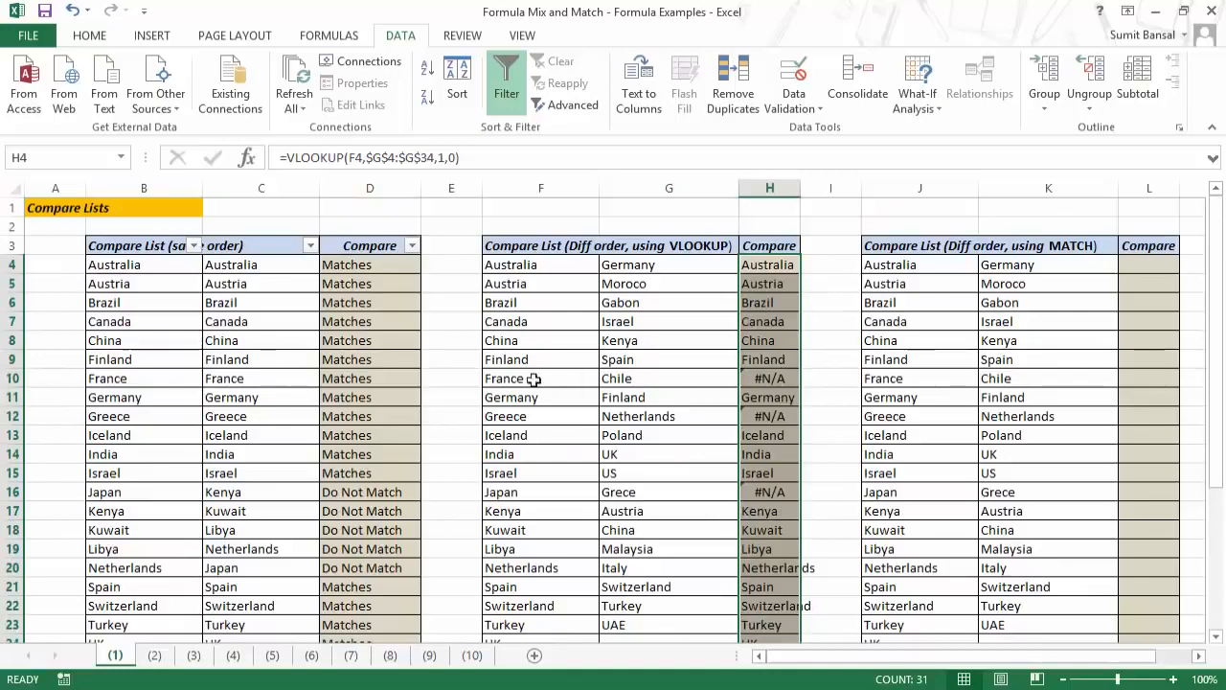
Check whether France from F10 occurs anywhere in the second country list in column G.
left_click(503, 375)
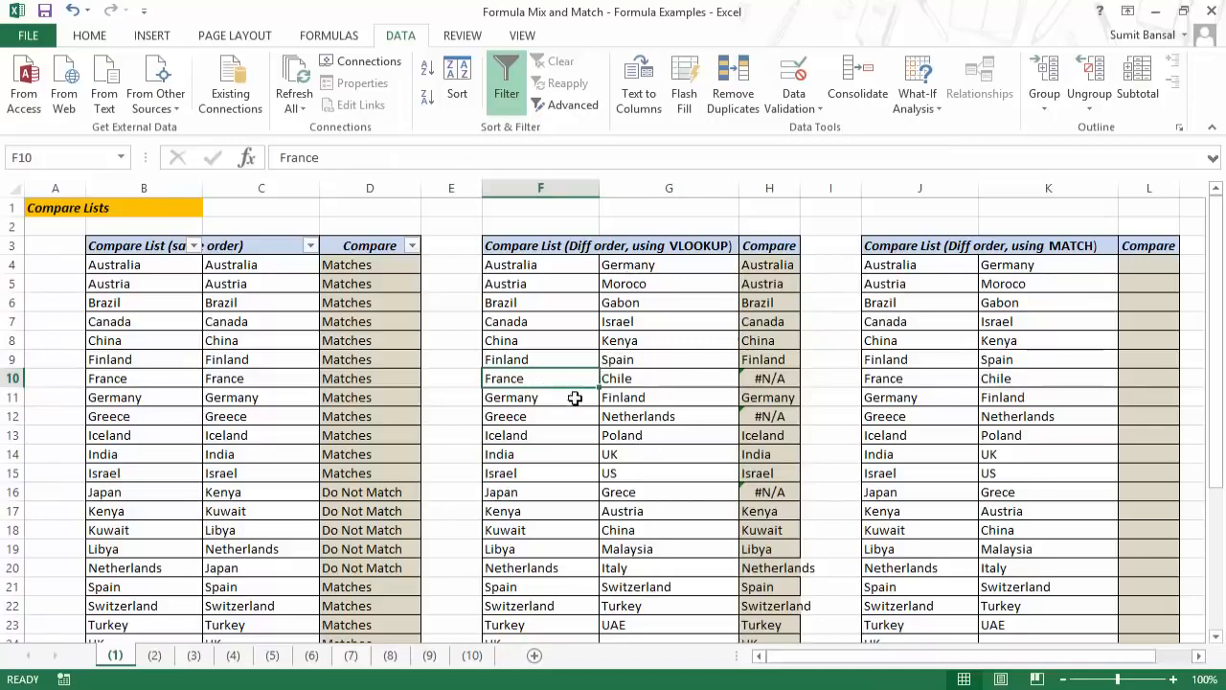
scroll(675, 325, "down", 3)
scroll(677, 371, "down", 2)
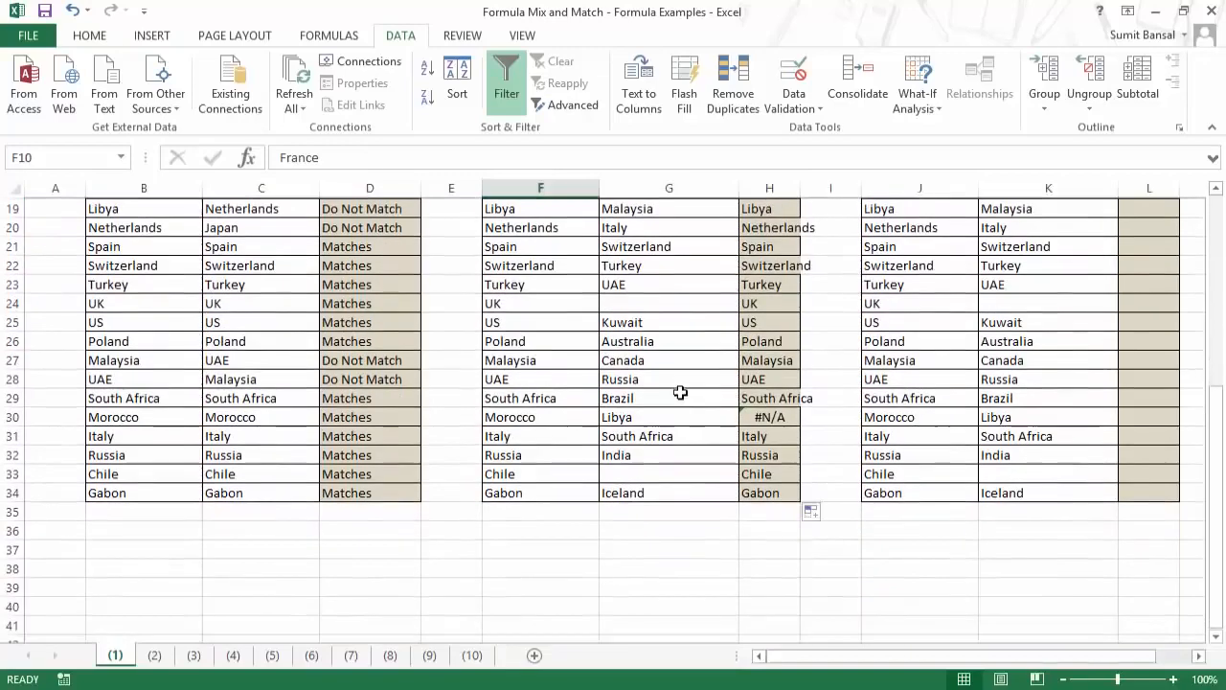
scroll(679, 391, "up", 5)
scroll(666, 433, "down", 1)
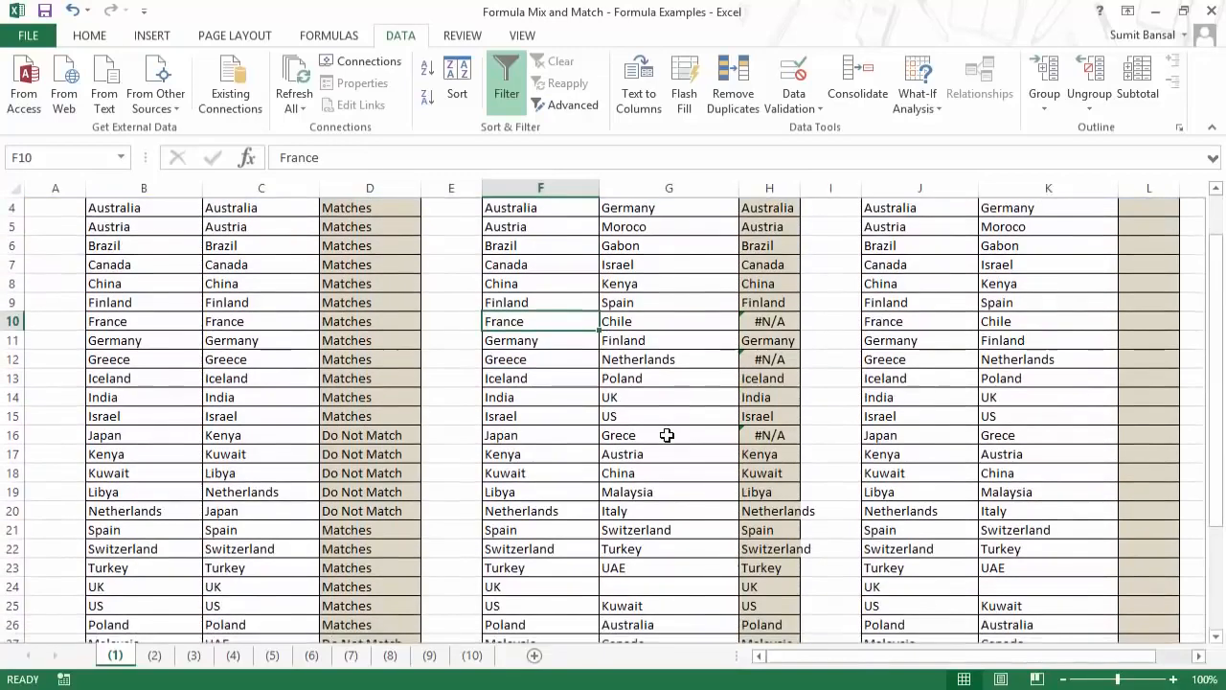
scroll(667, 435, "down", 1)
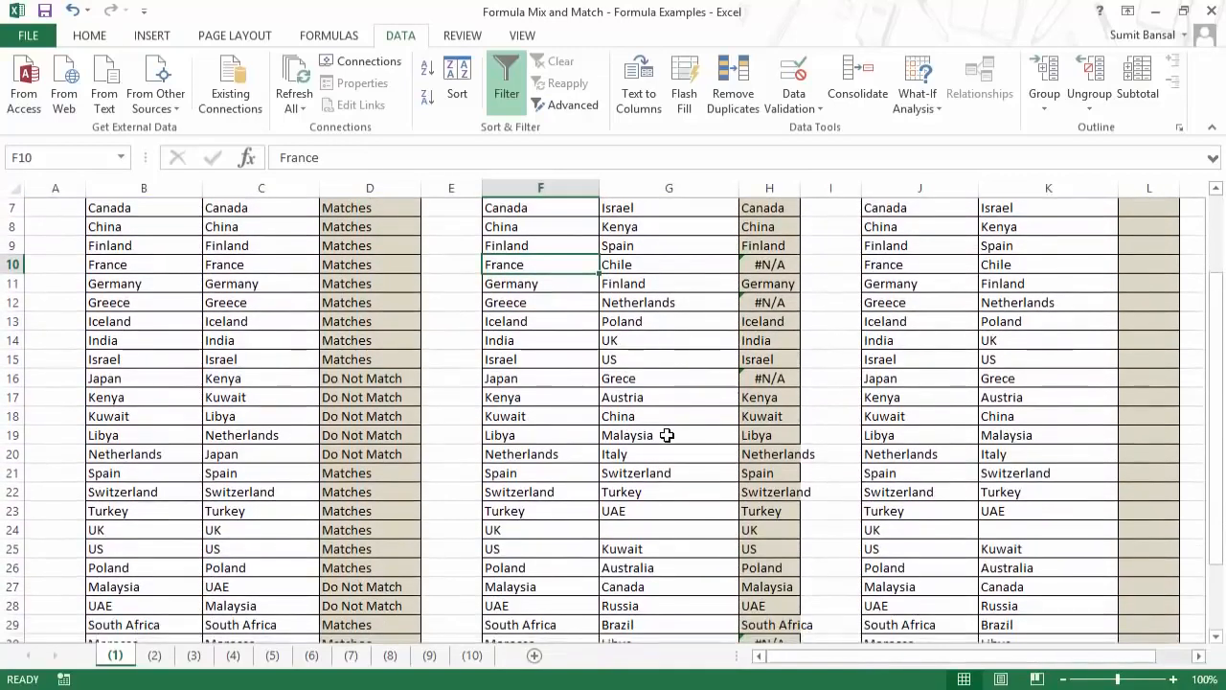
Compare the spelling of Morocco in F30 with the corresponding entry in G5.
scroll(666, 433, "down", 1)
left_click(553, 582)
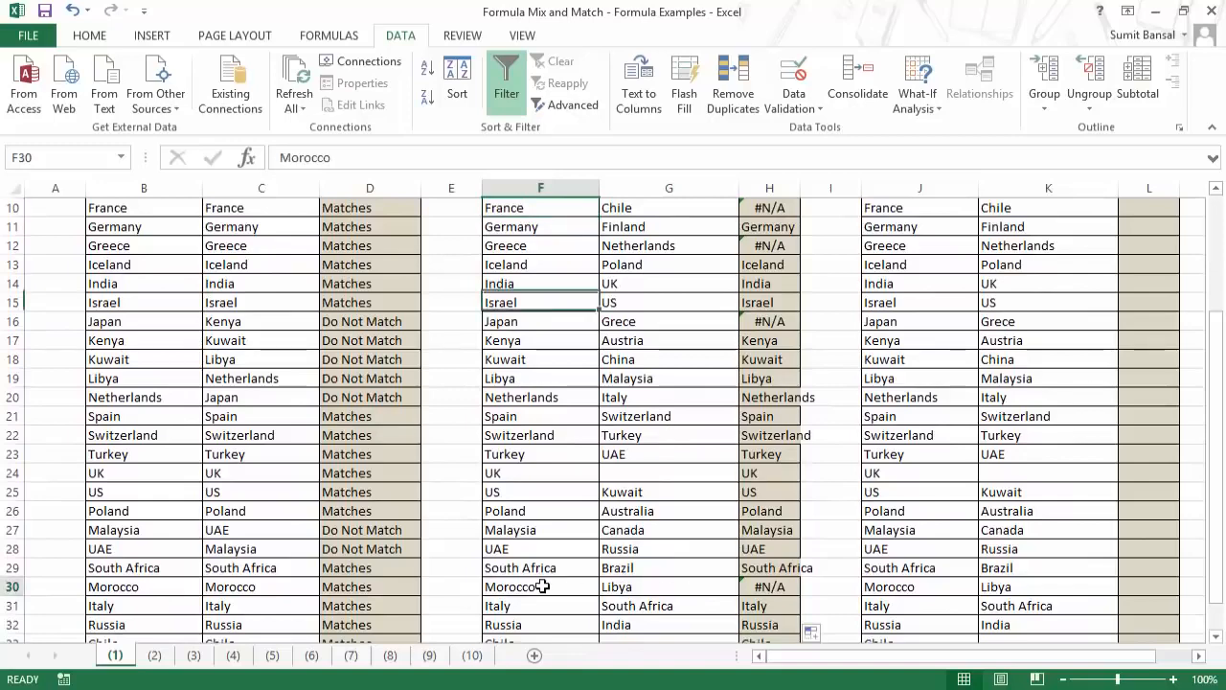
scroll(655, 549, "down", 1)
scroll(526, 473, "down", 2)
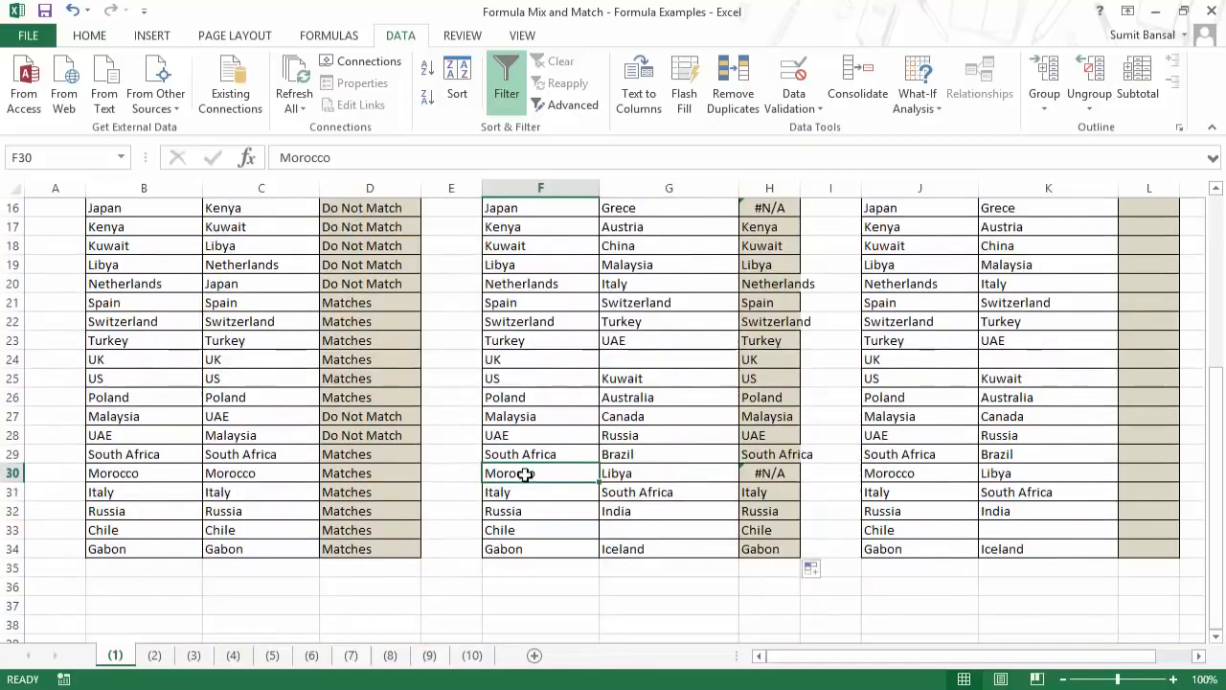
scroll(652, 465, "up", 4)
scroll(664, 438, "up", 1)
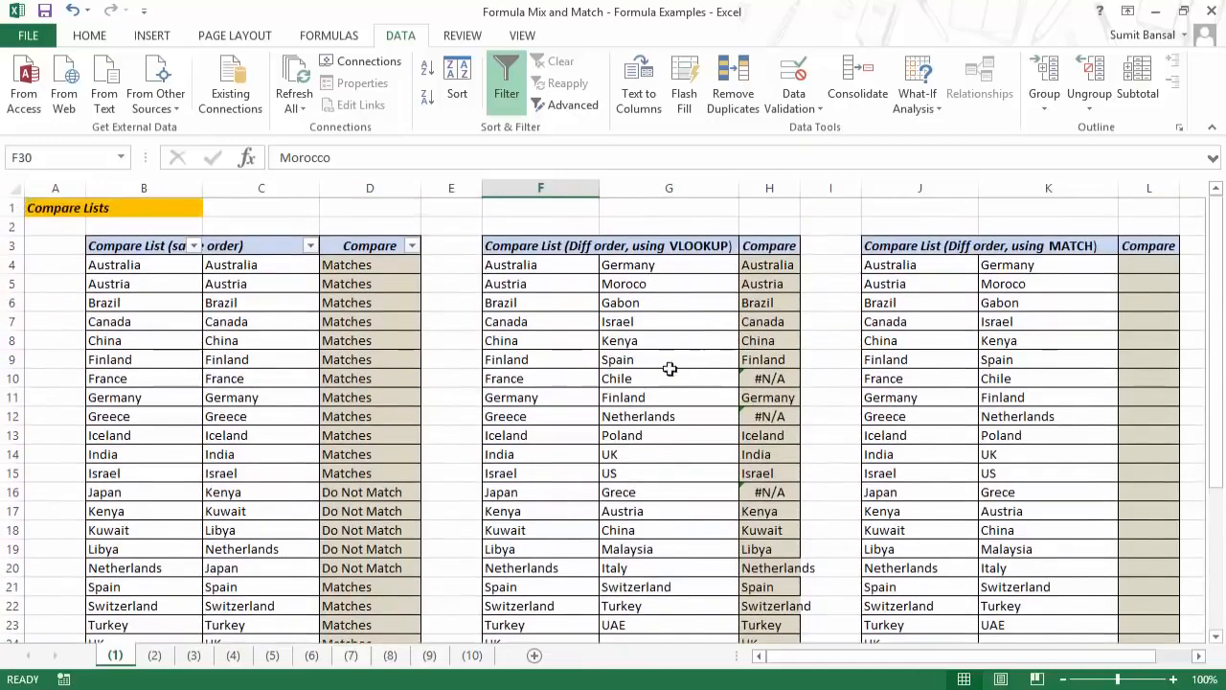
left_click(655, 284)
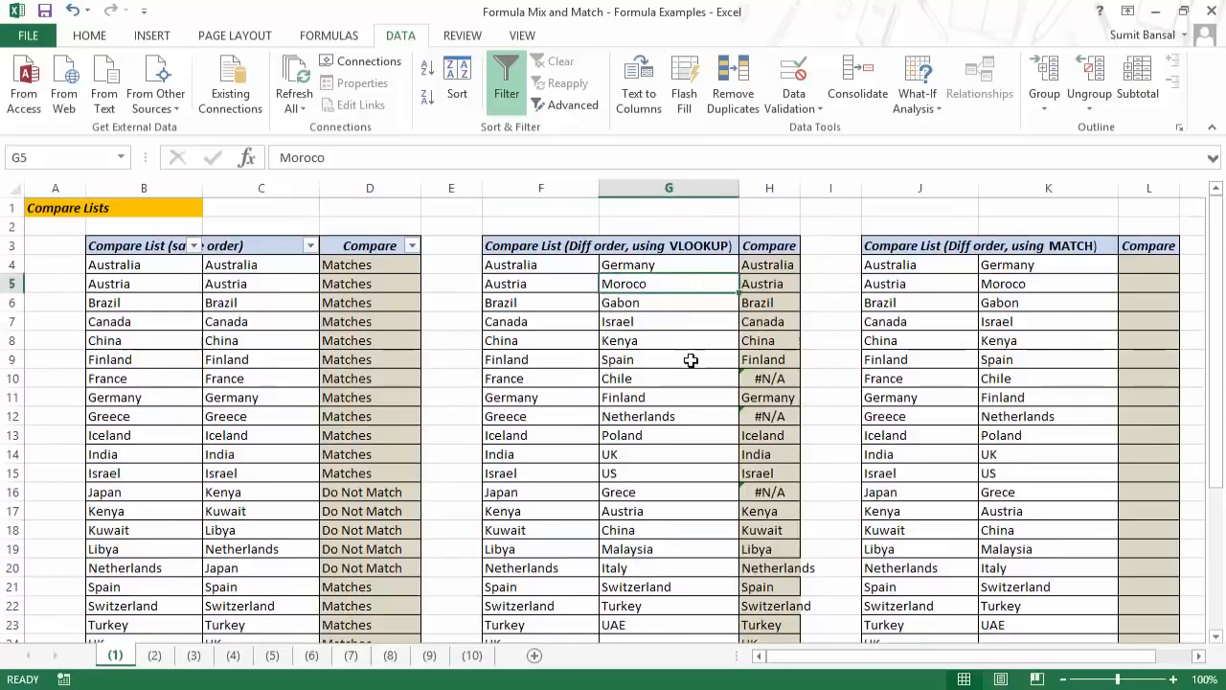
scroll(684, 383, "down", 2)
scroll(546, 613, "down", 1)
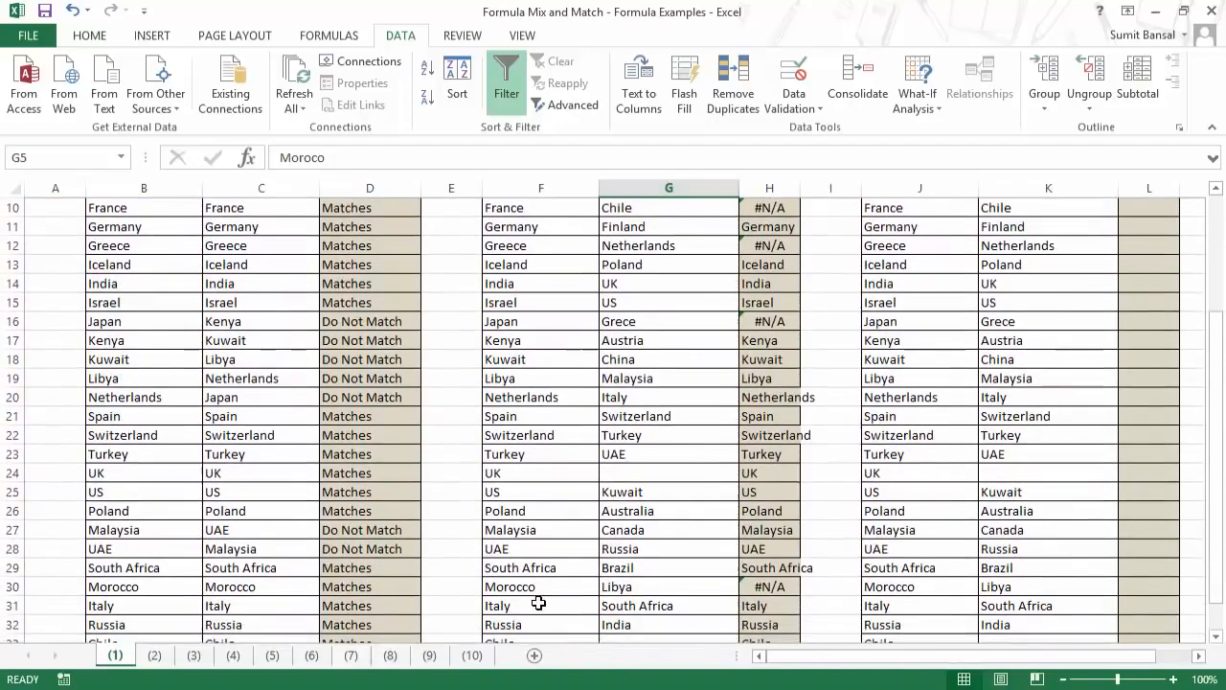
scroll(583, 517, "up", 3)
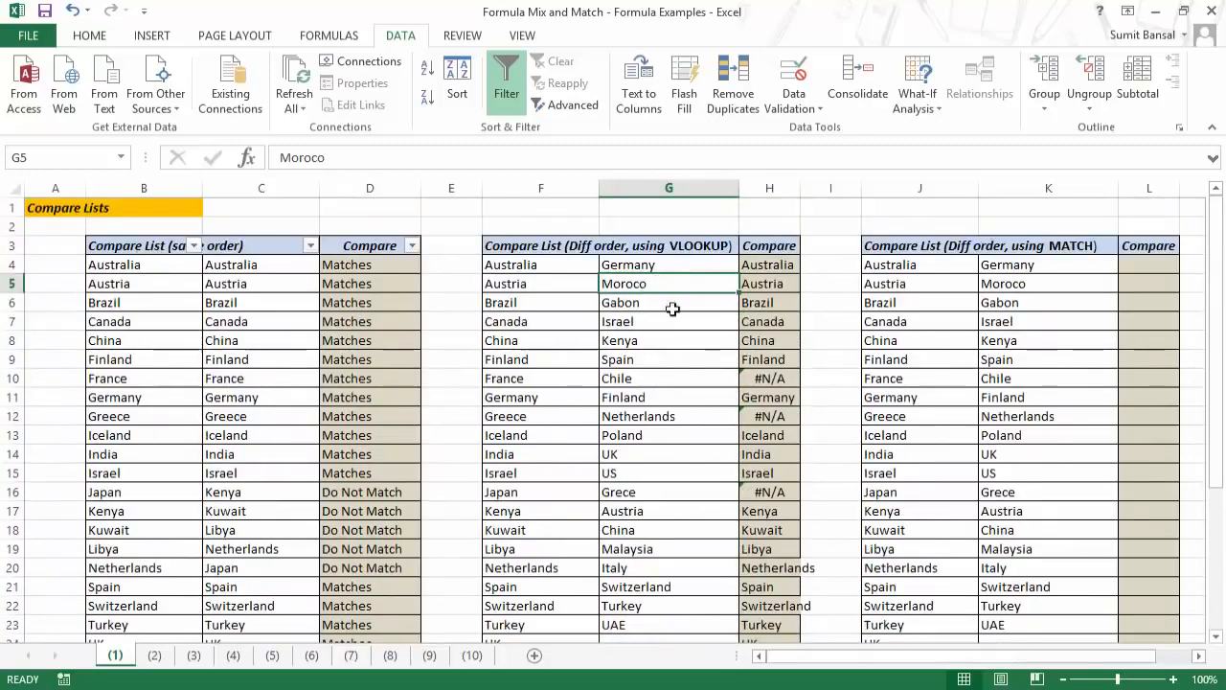
scroll(684, 412, "down", 1)
scroll(728, 422, "up", 1)
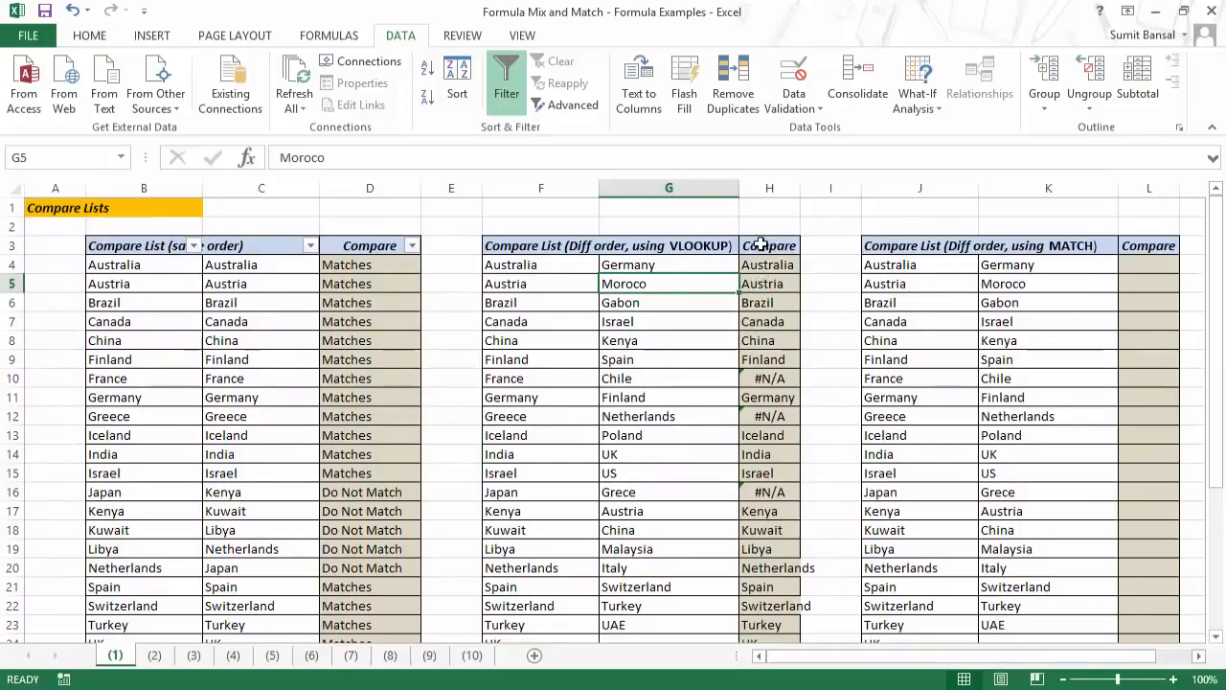
Remove the filter from the same-order table and apply one to the VLOOKUP table's header row F3:H3.
left_click(585, 246)
left_click_drag(584, 246, 745, 246)
key("ctrl+shift+l")
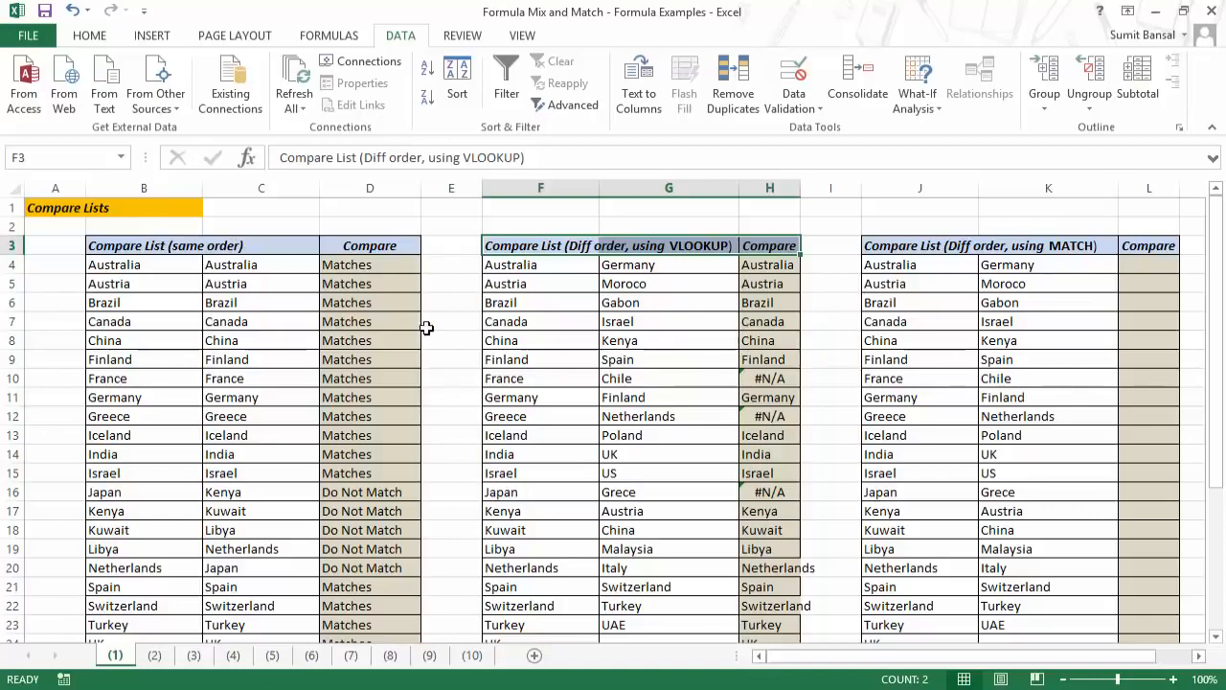
key("ctrl+shift+l")
Filter the VLOOKUP table's Compare column to show only the #N/A rows.
left_click(790, 247)
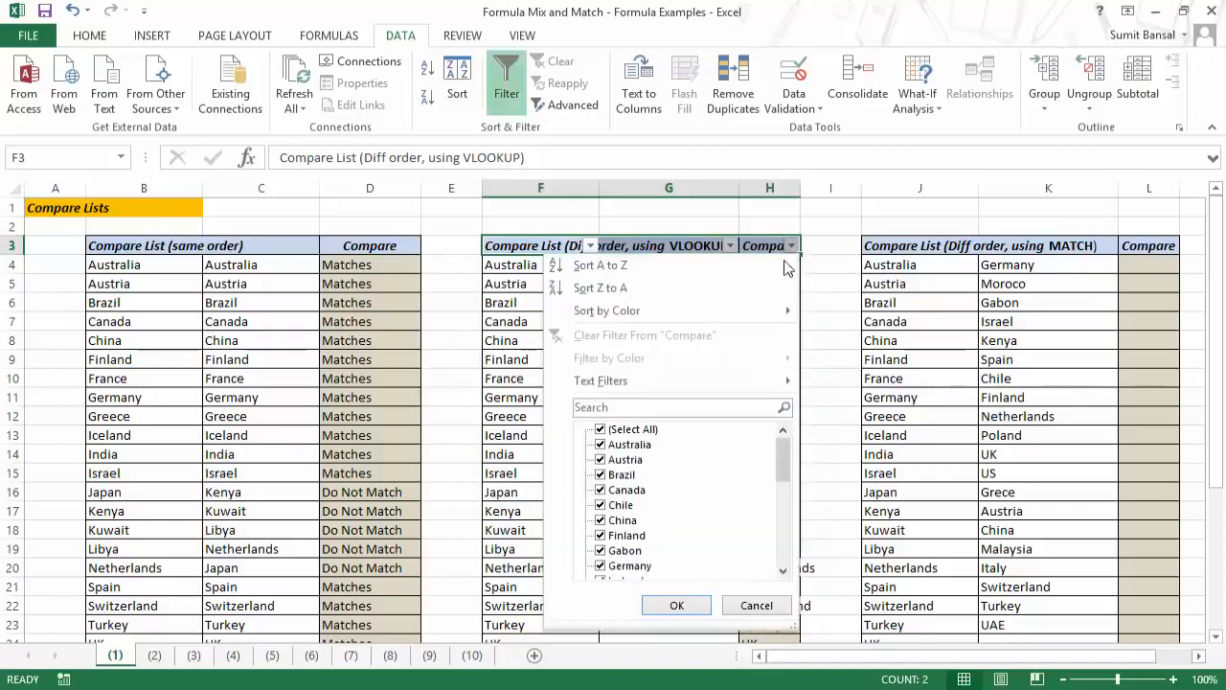
left_click(625, 430)
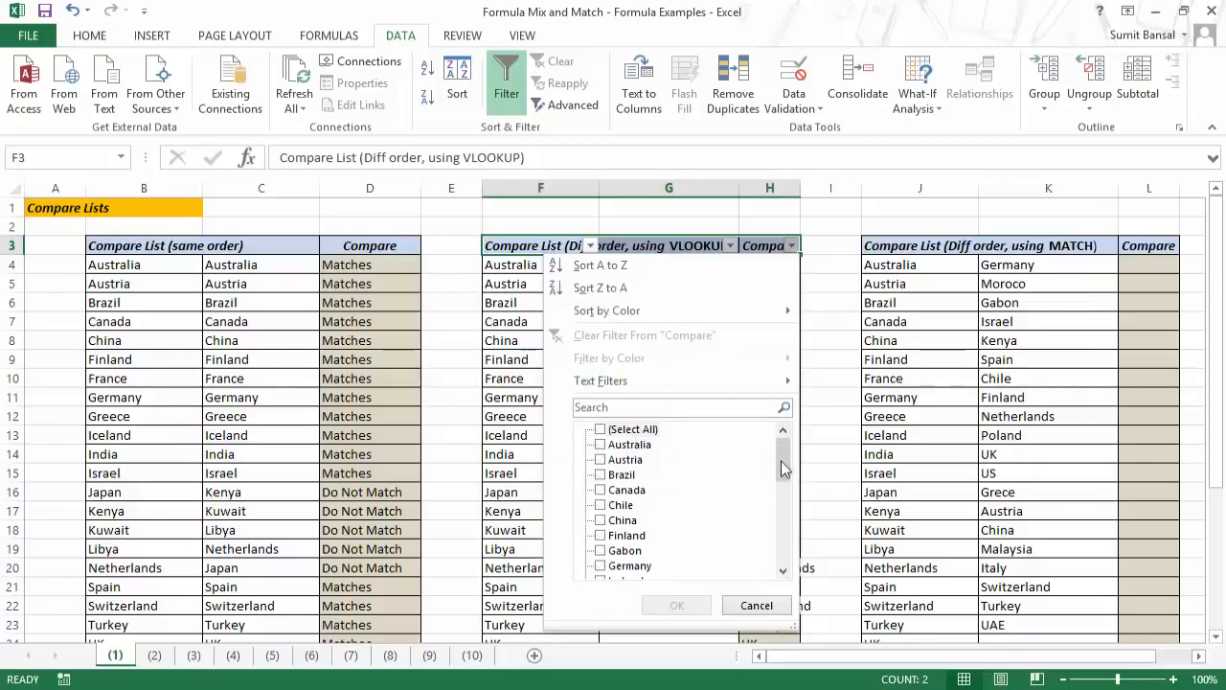
left_click_drag(780, 461, 784, 577)
left_click(601, 572)
left_click(673, 605)
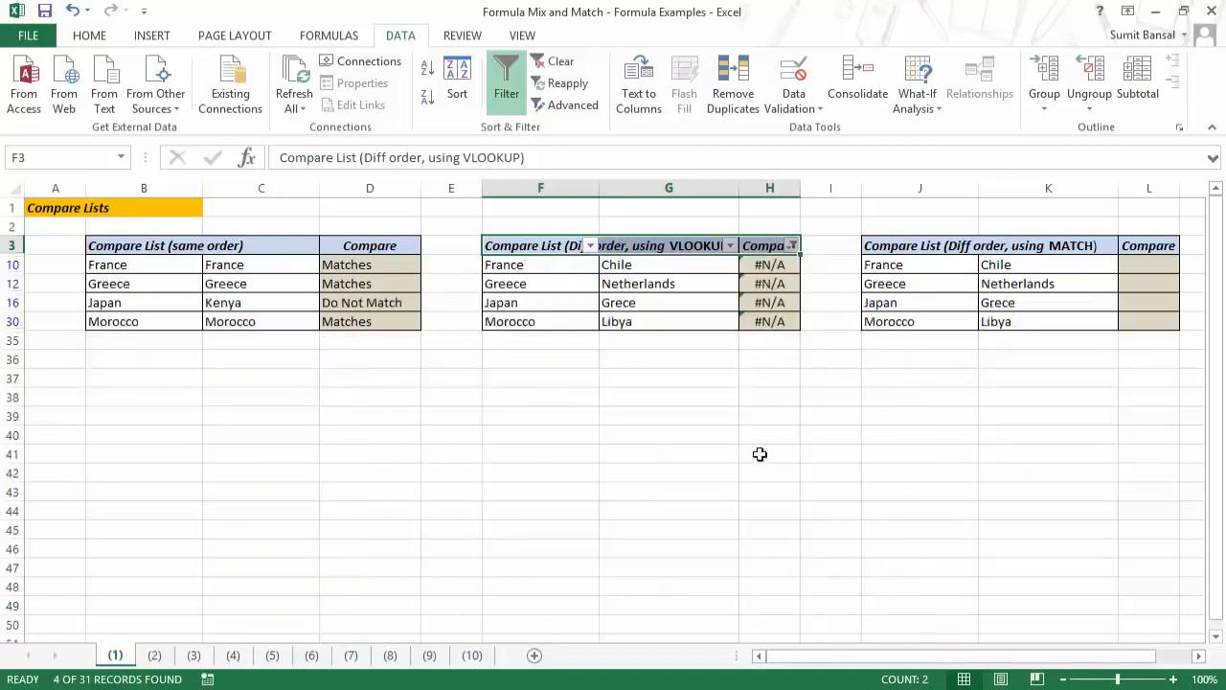
Highlight the filtered countries in column F, and remove the filter from the VLOOKUP table.
left_click_drag(560, 265, 556, 324)
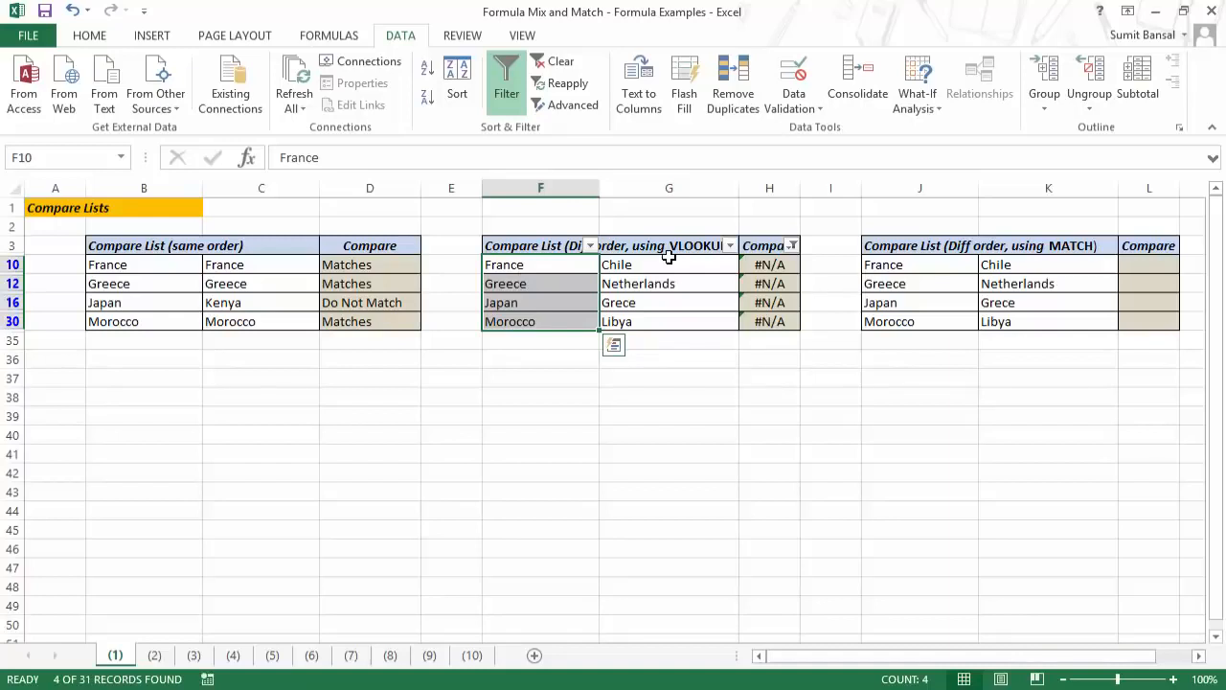
left_click(661, 288)
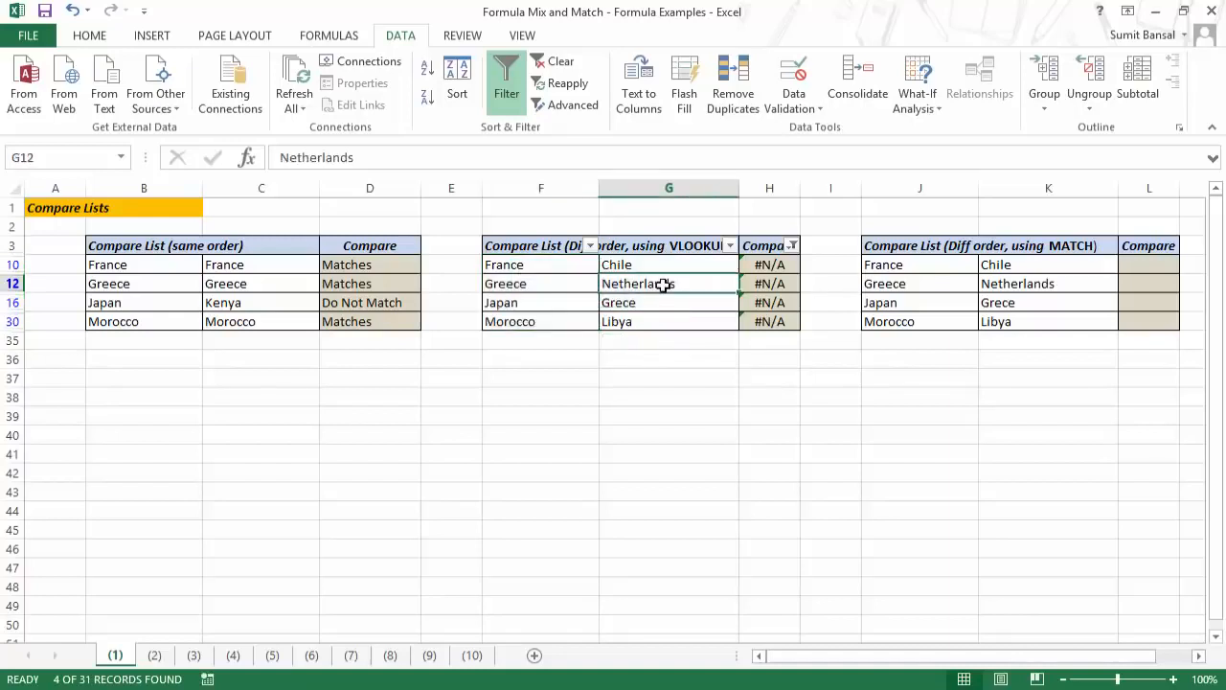
key("ctrl+shift+l")
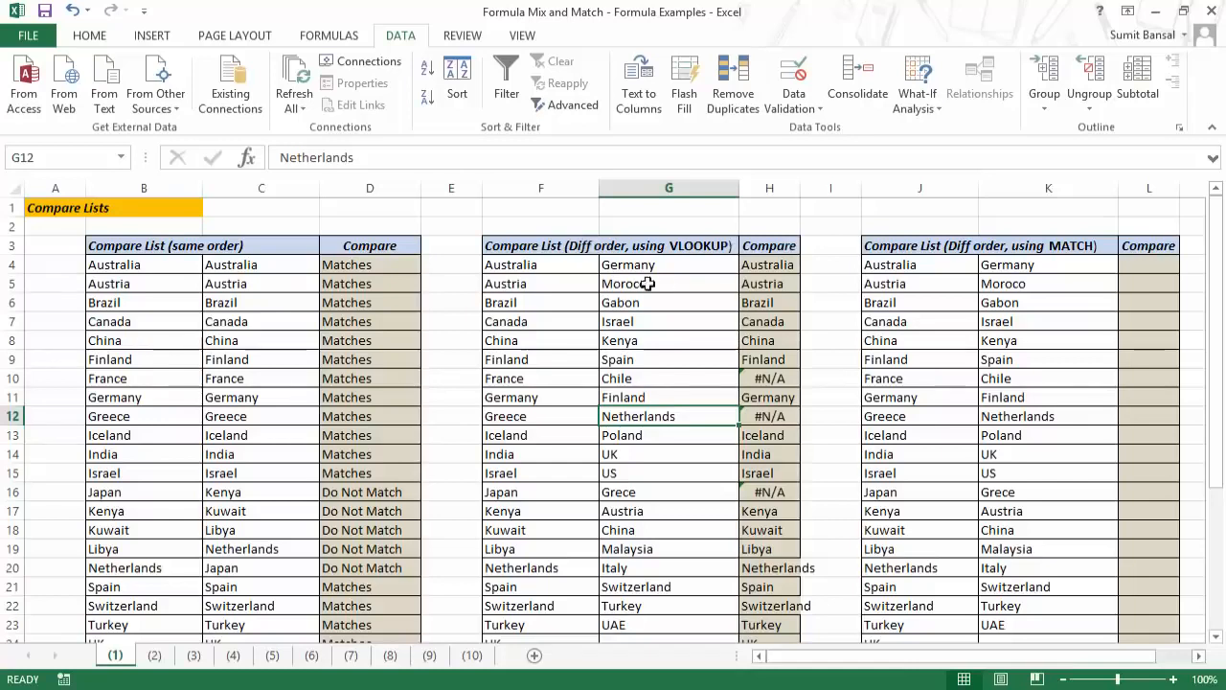
Inspect the VLOOKUP formula in H4 and the ranges it refers to, leaving it unedited.
left_click(761, 267)
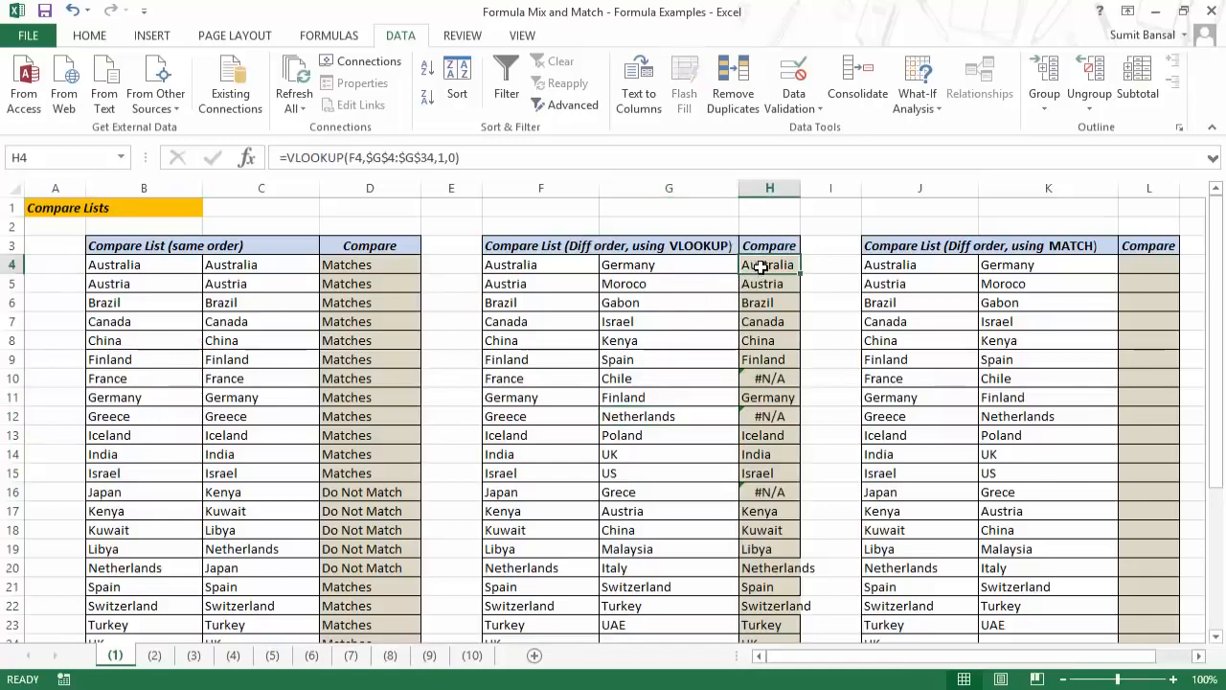
key("F2")
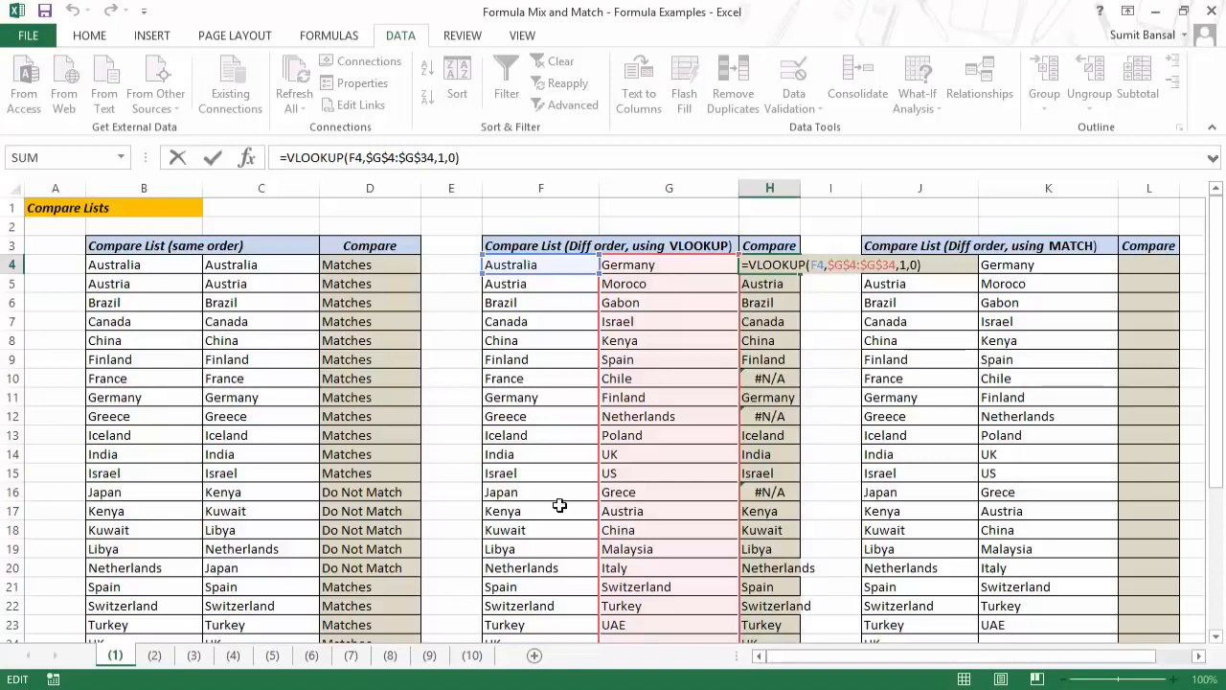
key("Escape")
Start a MATCH formula in L4 with J4 as the lookup value.
left_click(1157, 259)
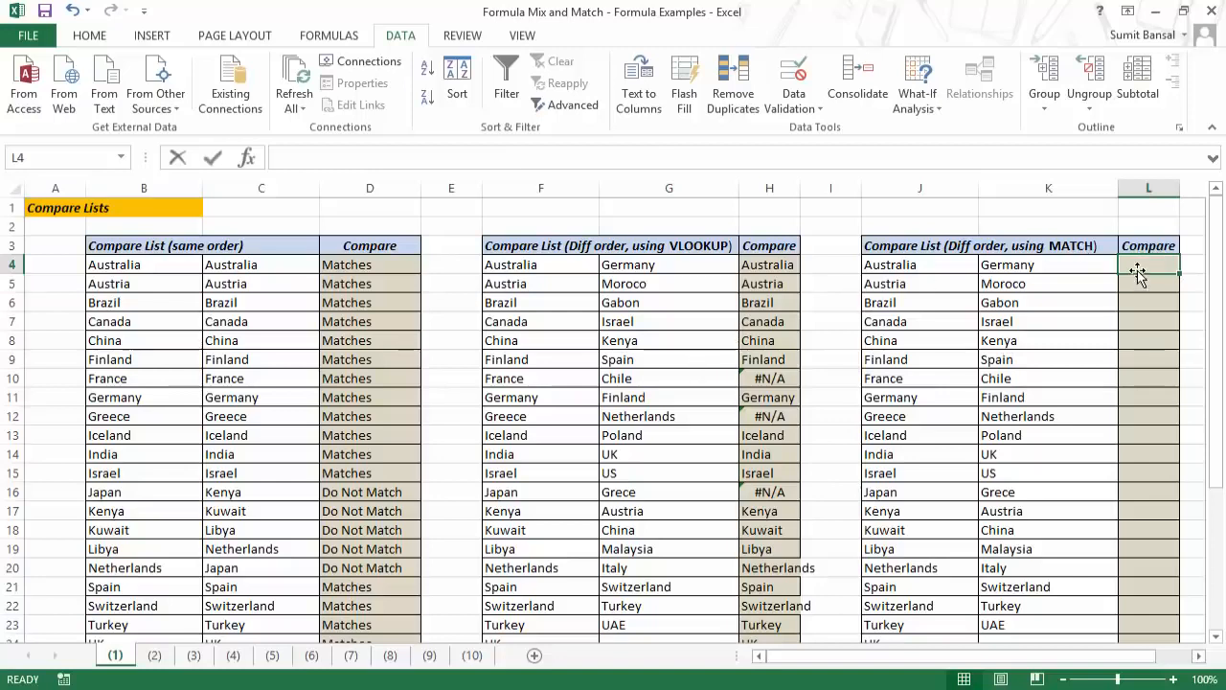
type("=MATCH(")
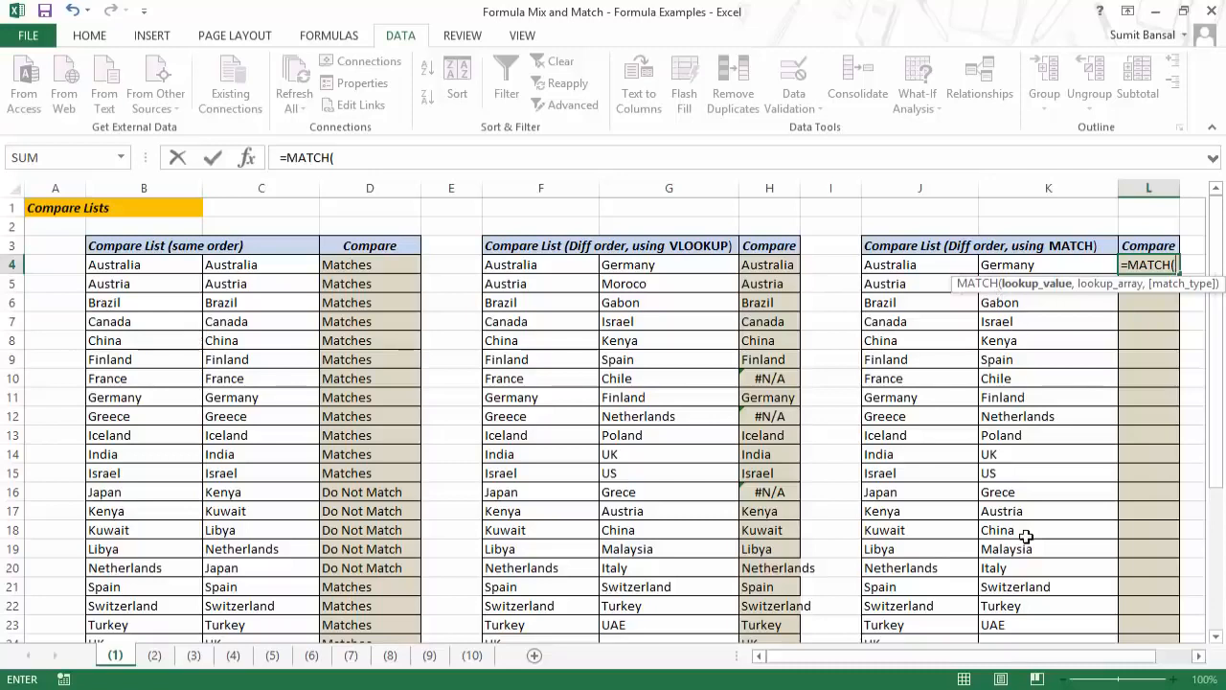
left_click(919, 267)
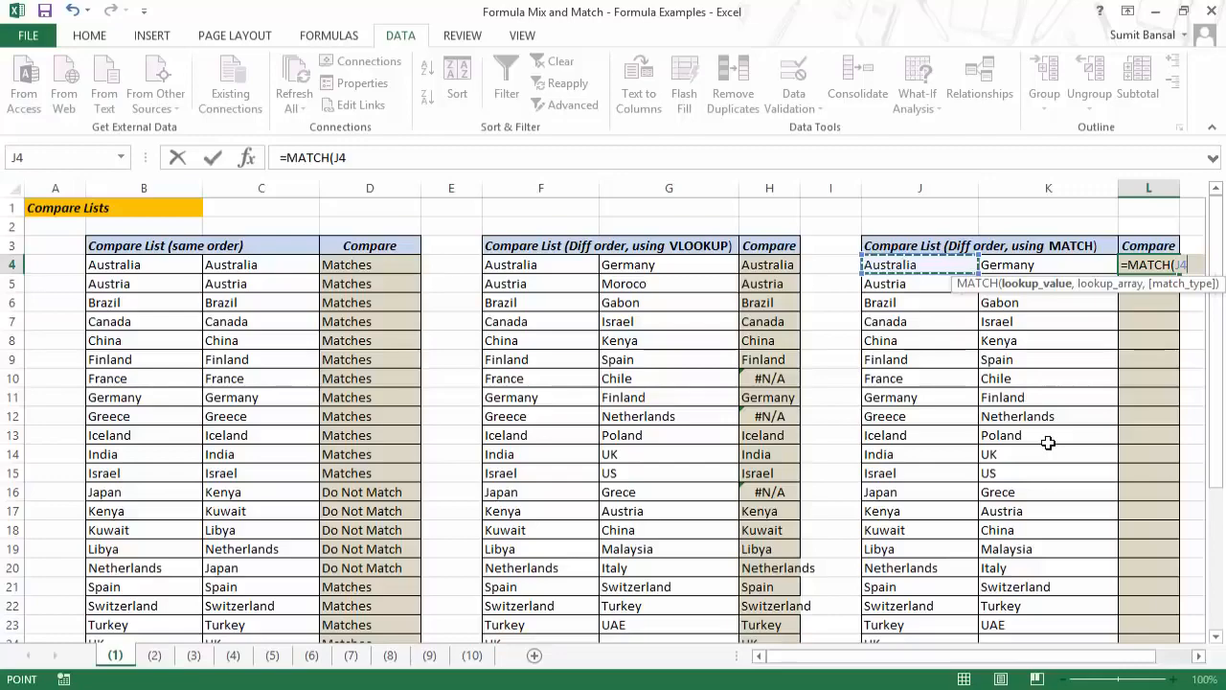
Set the lookup array of the MATCH formula to the second country list as the absolute range $K$4:$K$34.
type(",")
left_click(1016, 266)
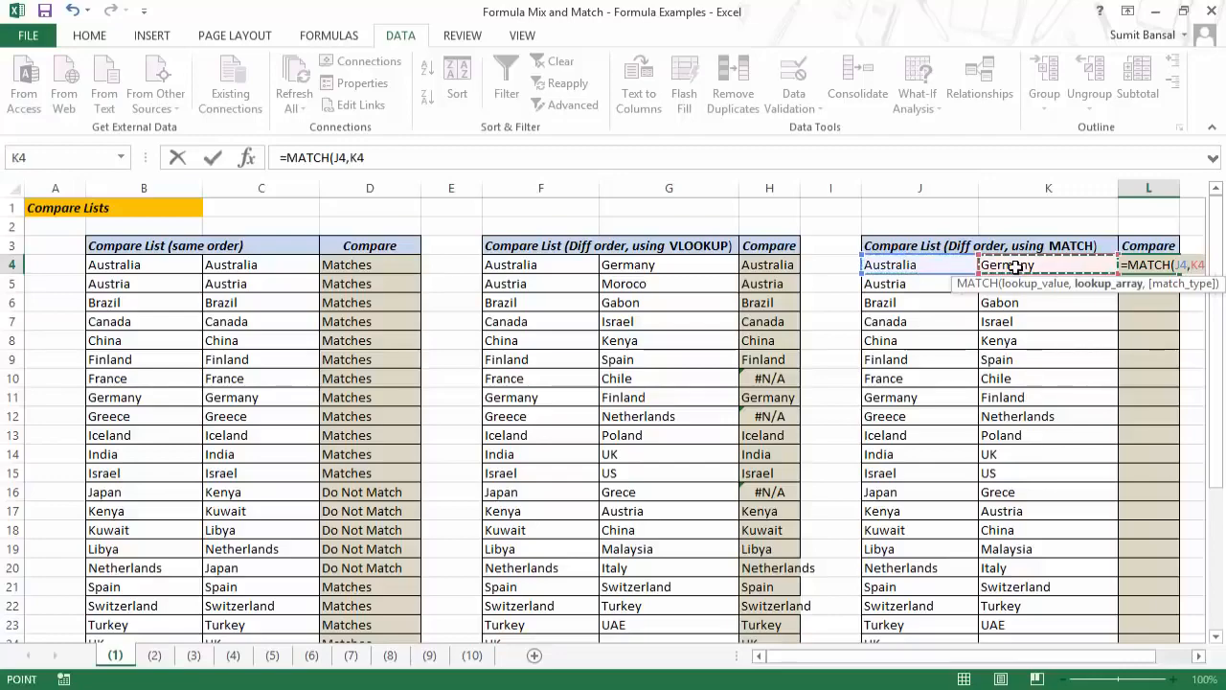
key("ctrl+shift+Down")
key("shift+Down")
key("shift+Down")
key("shift+Down")
key("shift+Down")
key("shift+Down")
key("shift+Down")
key("shift+Down")
key("shift+Down")
key("shift+Down")
key("shift+Down")
key("shift+Down")
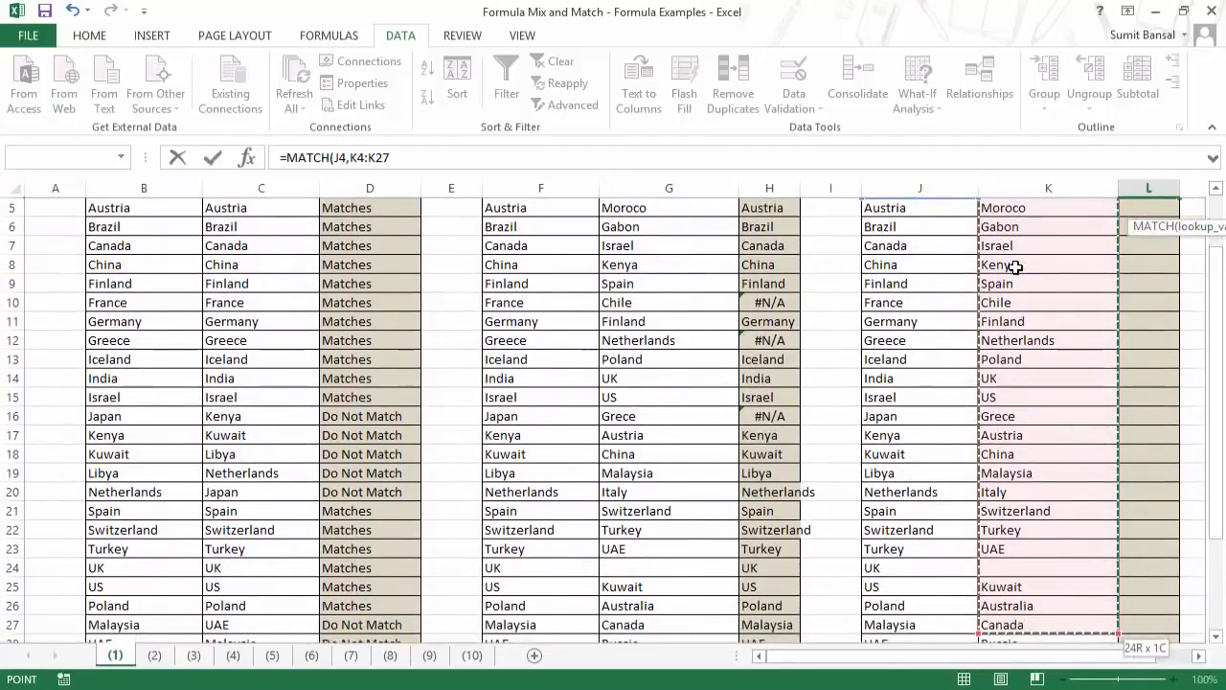
scroll(1015, 266, "down", 1)
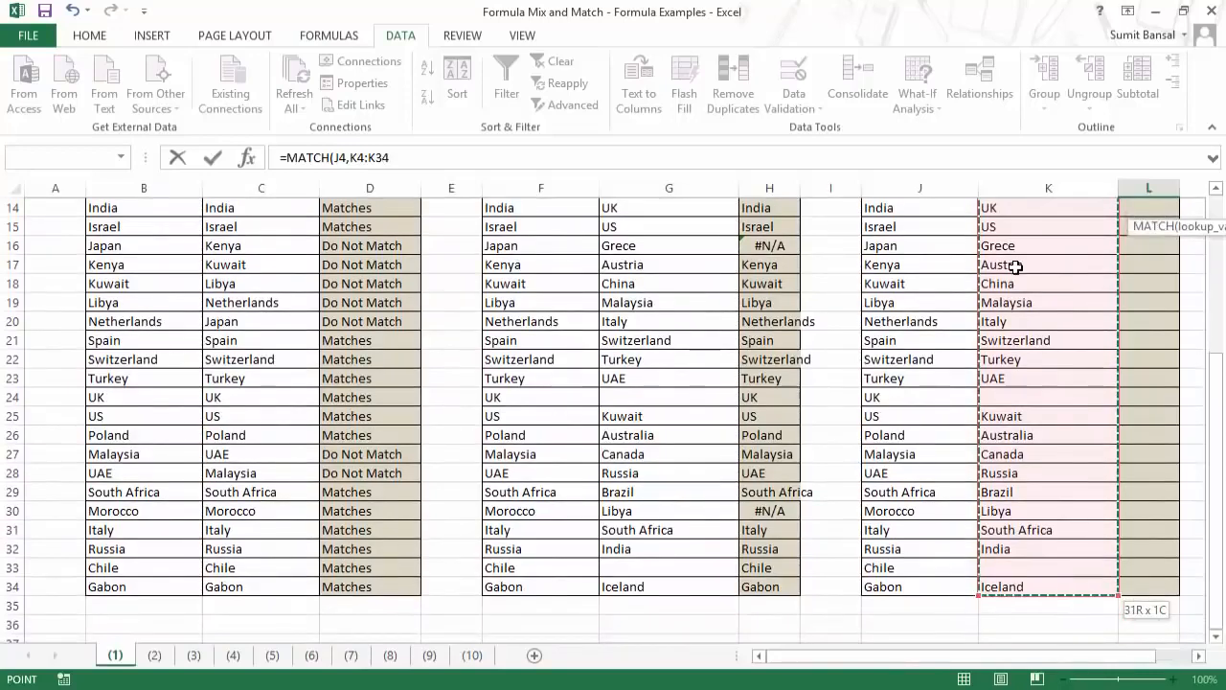
key("F4")
scroll(1015, 267, "up", 4)
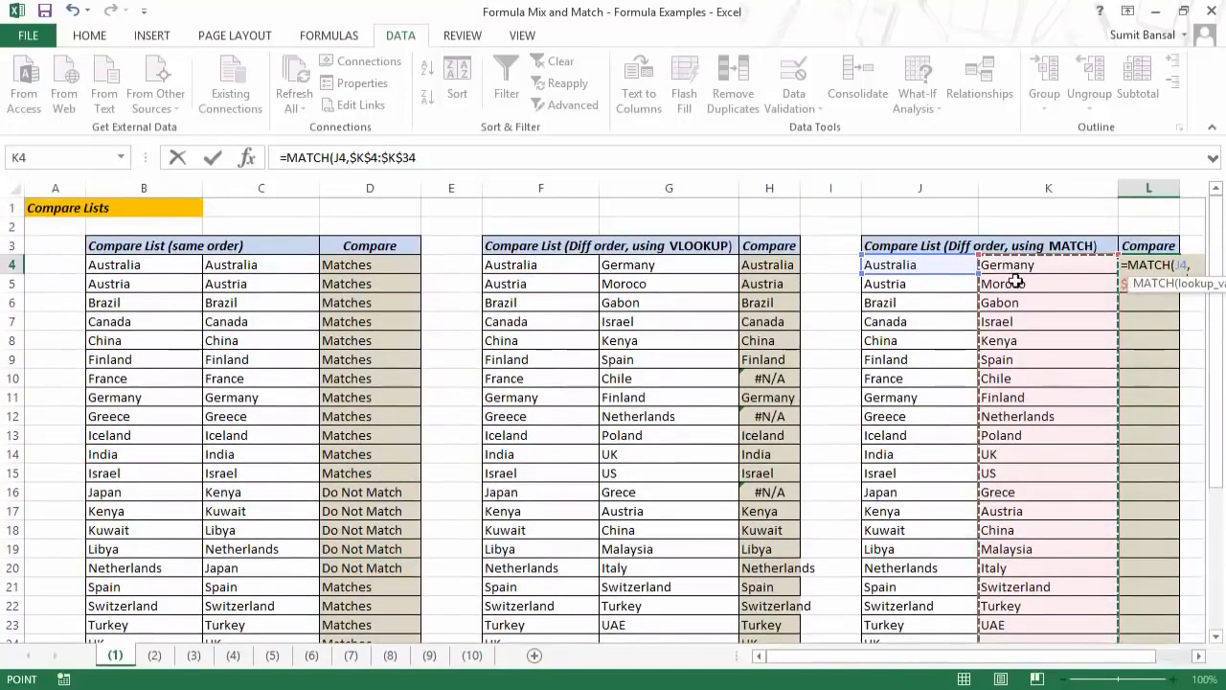
Complete L4 as =MATCH(J4,$K$4:$K$34,0) and fill it down the Compare column.
type(",")
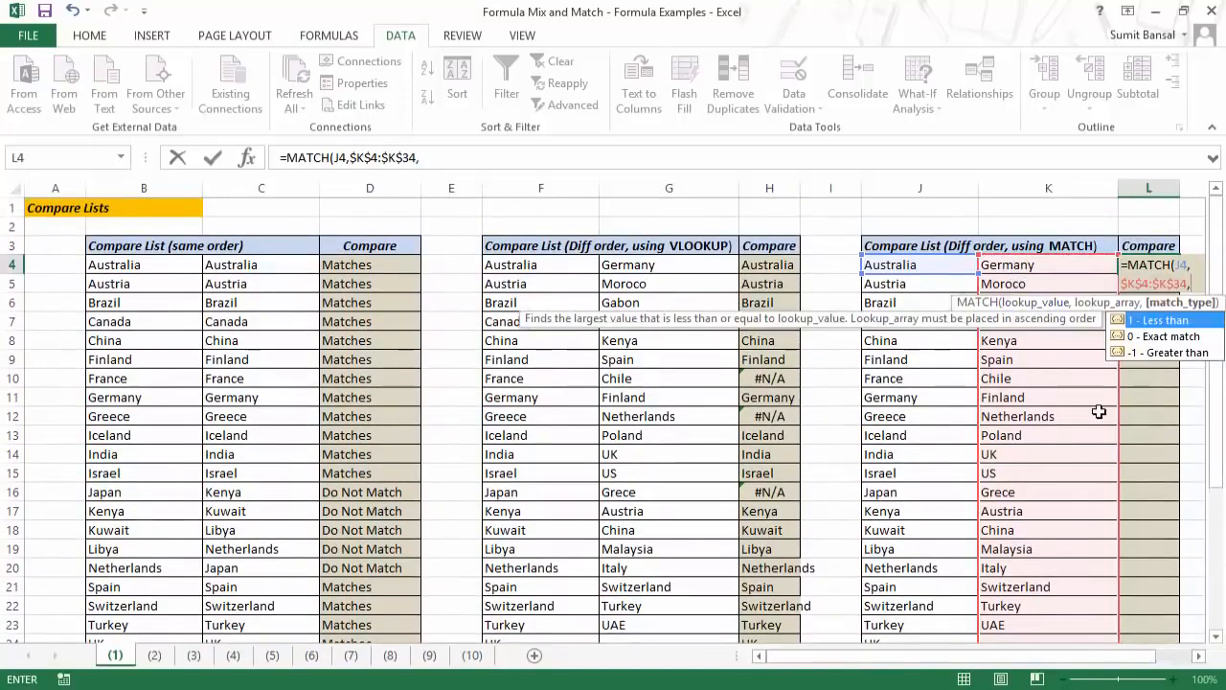
type("0")
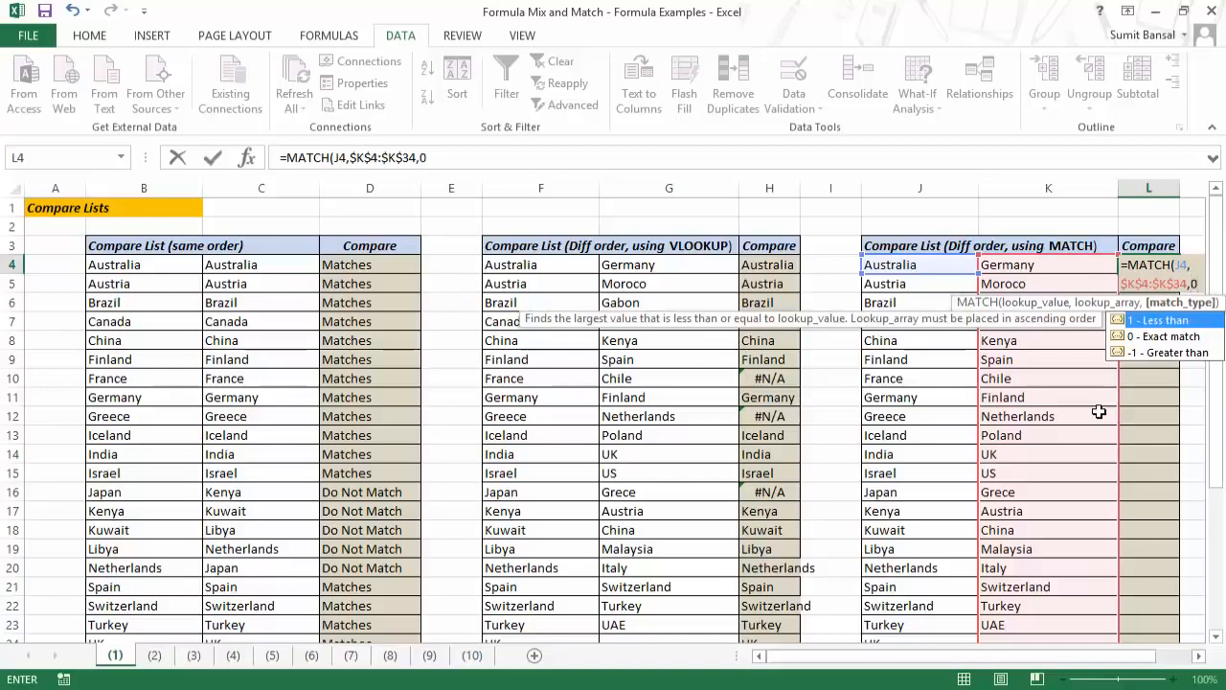
type(")")
key("ctrl+Return")
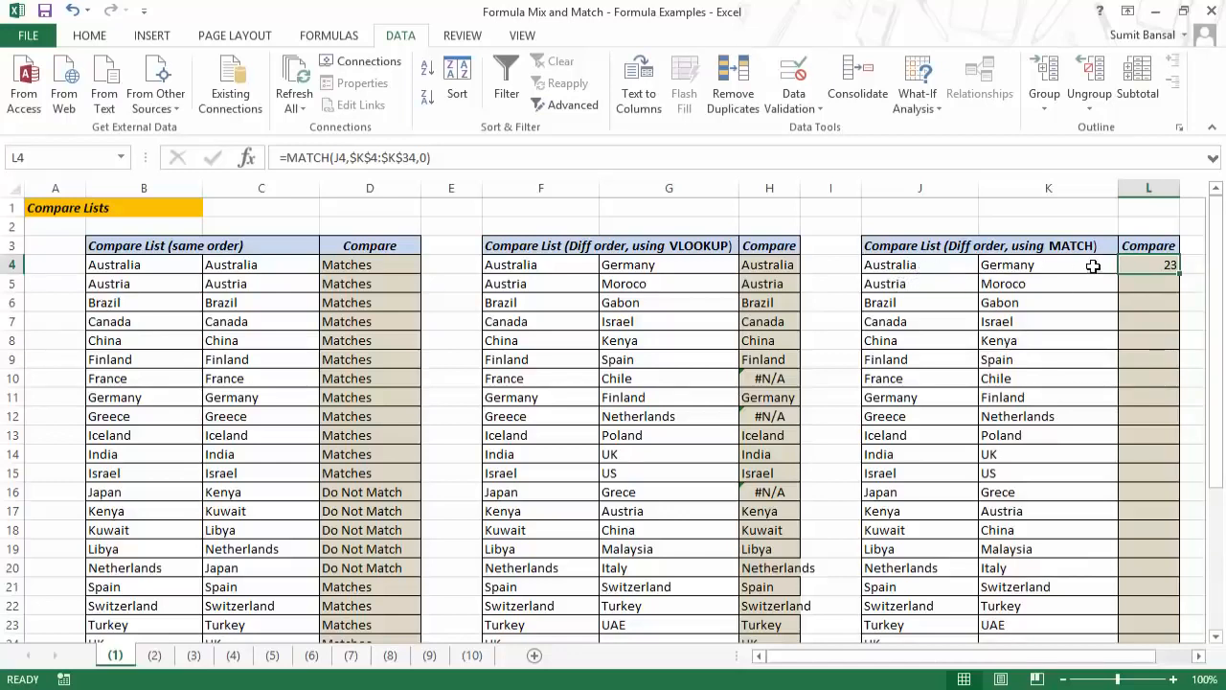
double_click(1178, 273)
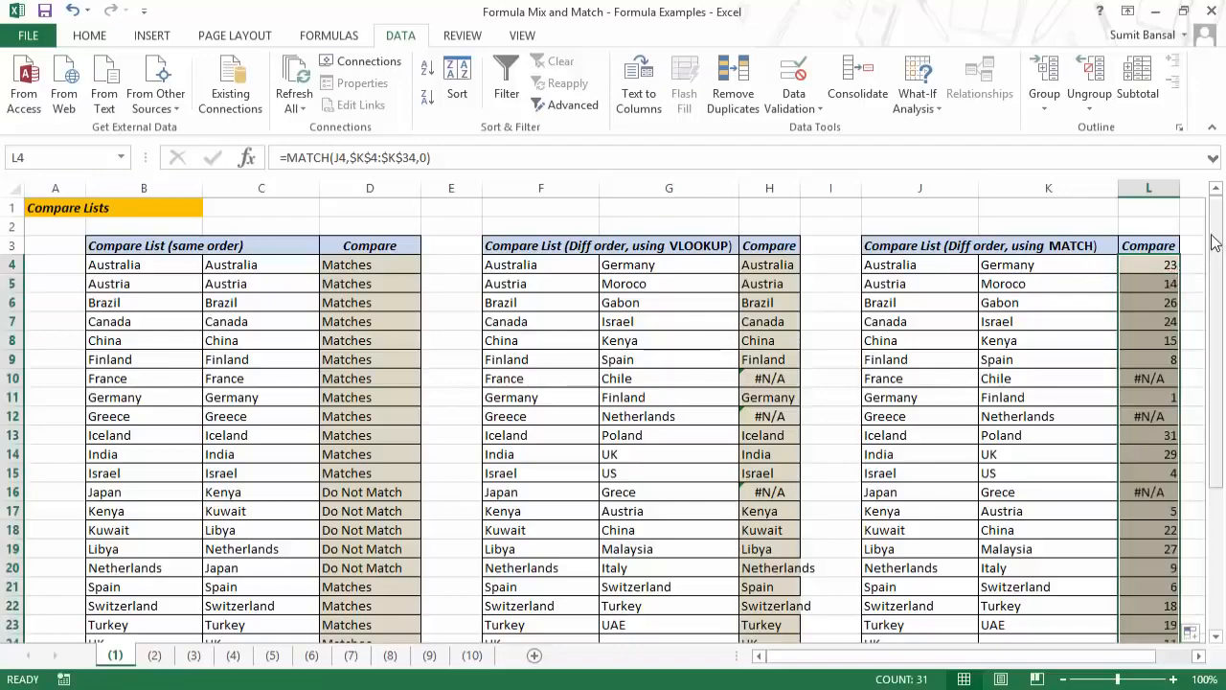
left_click_drag(1214, 240, 1216, 316)
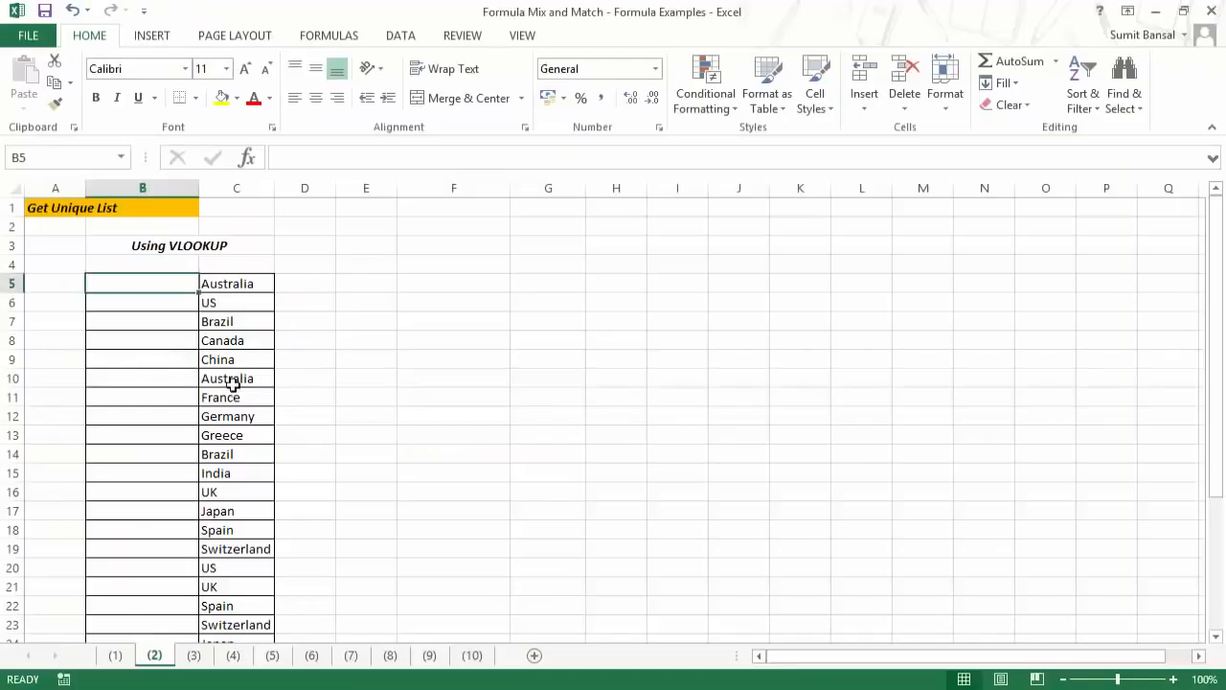
Look through the country list in column C for repeated entries such as Brazil, and mark E5:E15 as space for a unique list.
scroll(236, 411, "down", 3)
scroll(235, 454, "up", 3)
left_click(230, 324)
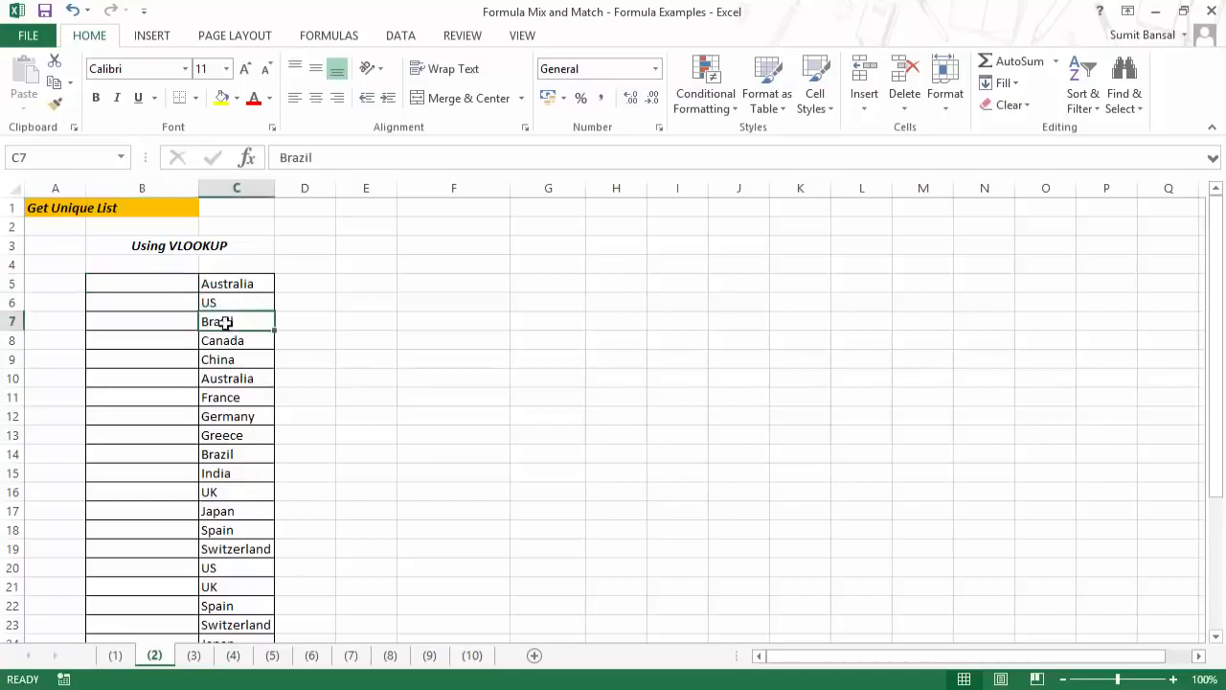
left_click(240, 452)
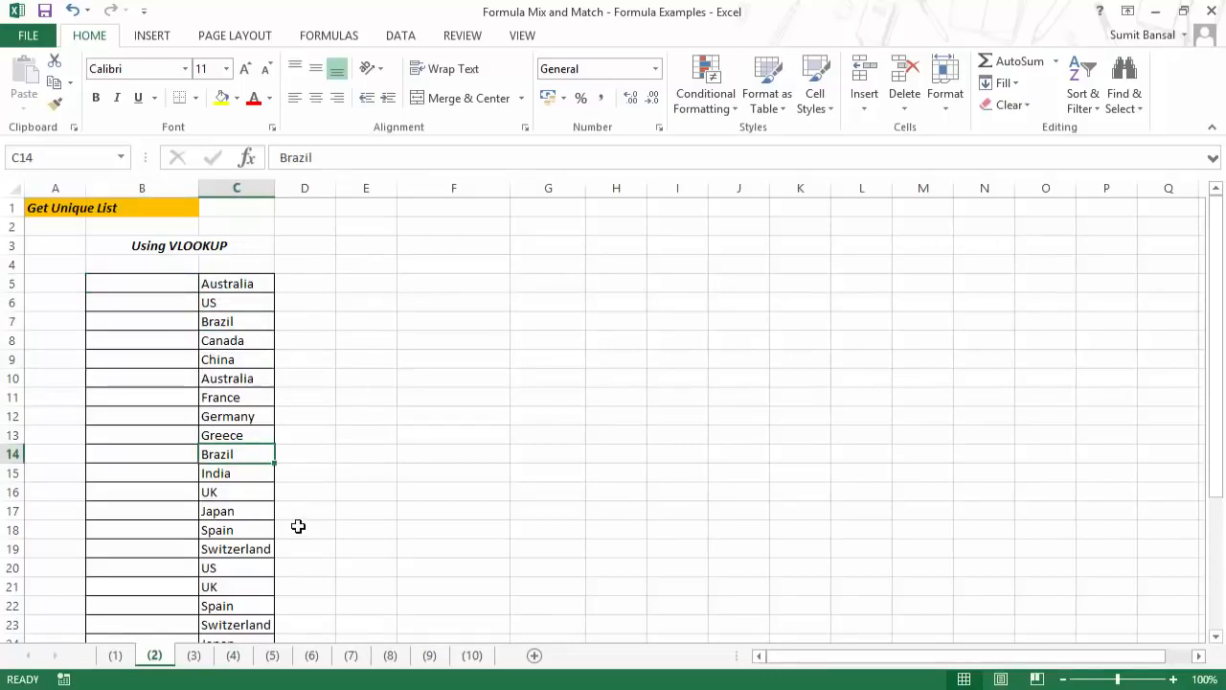
left_click_drag(355, 284, 360, 473)
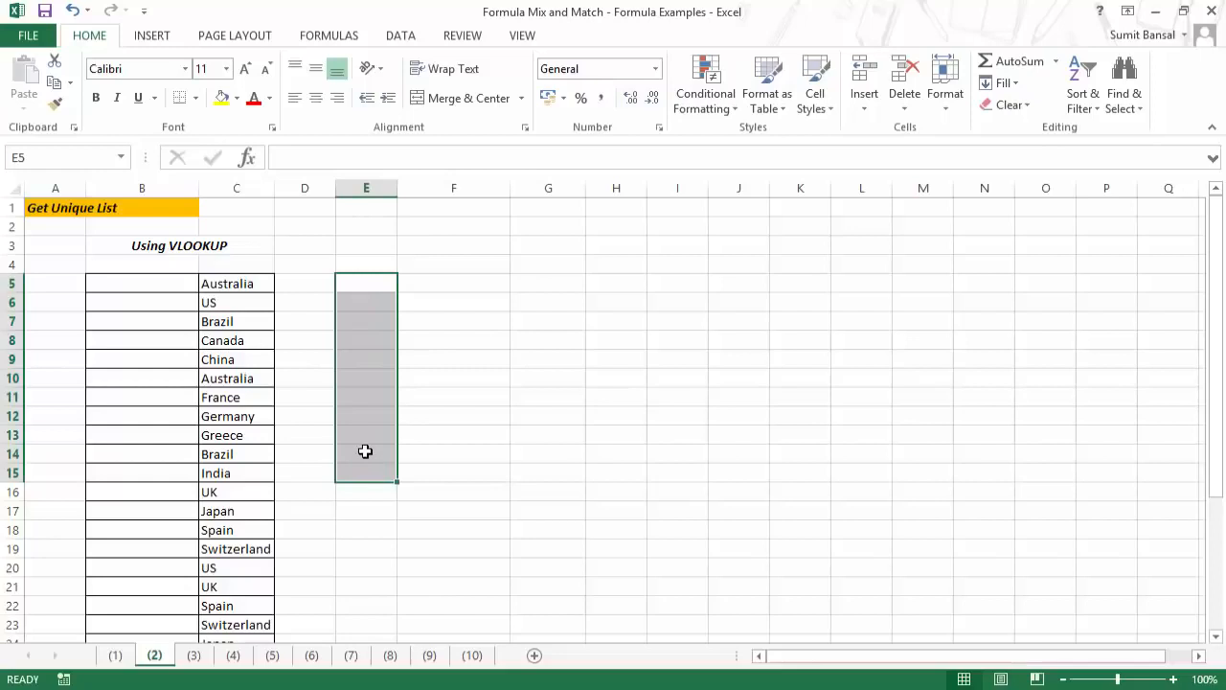
Start a COUNTIF formula in B5 beside the first country of the Get Unique List sheet.
left_click(171, 288)
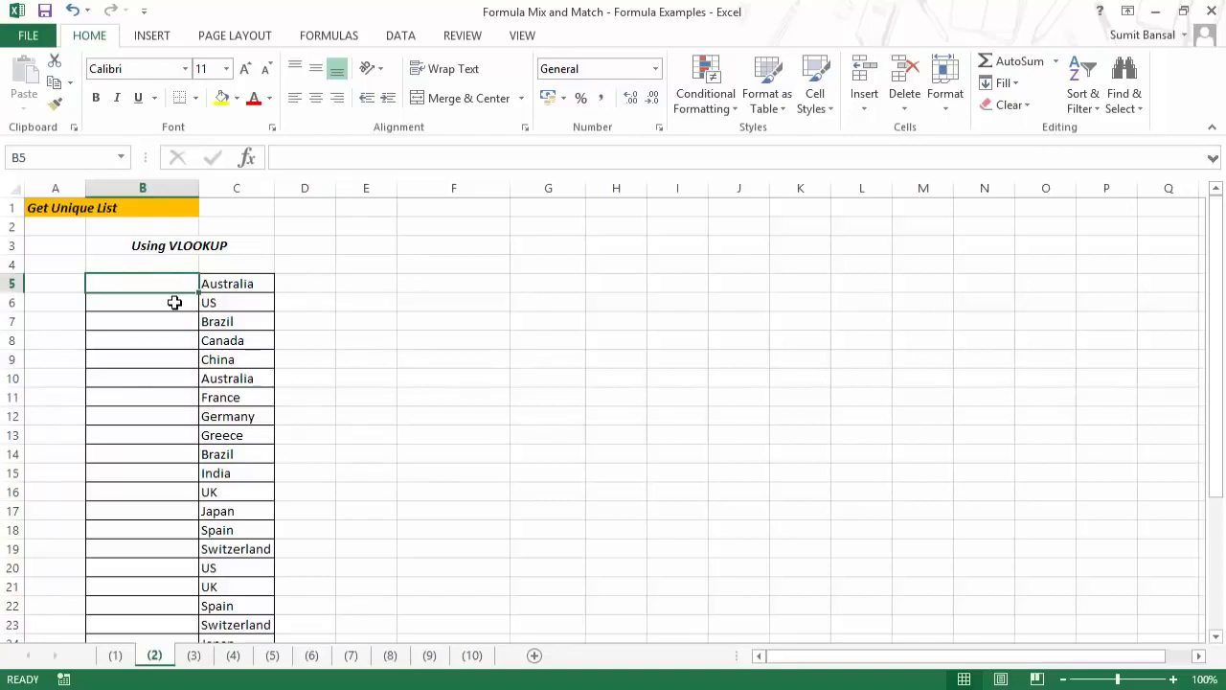
type("=cou")
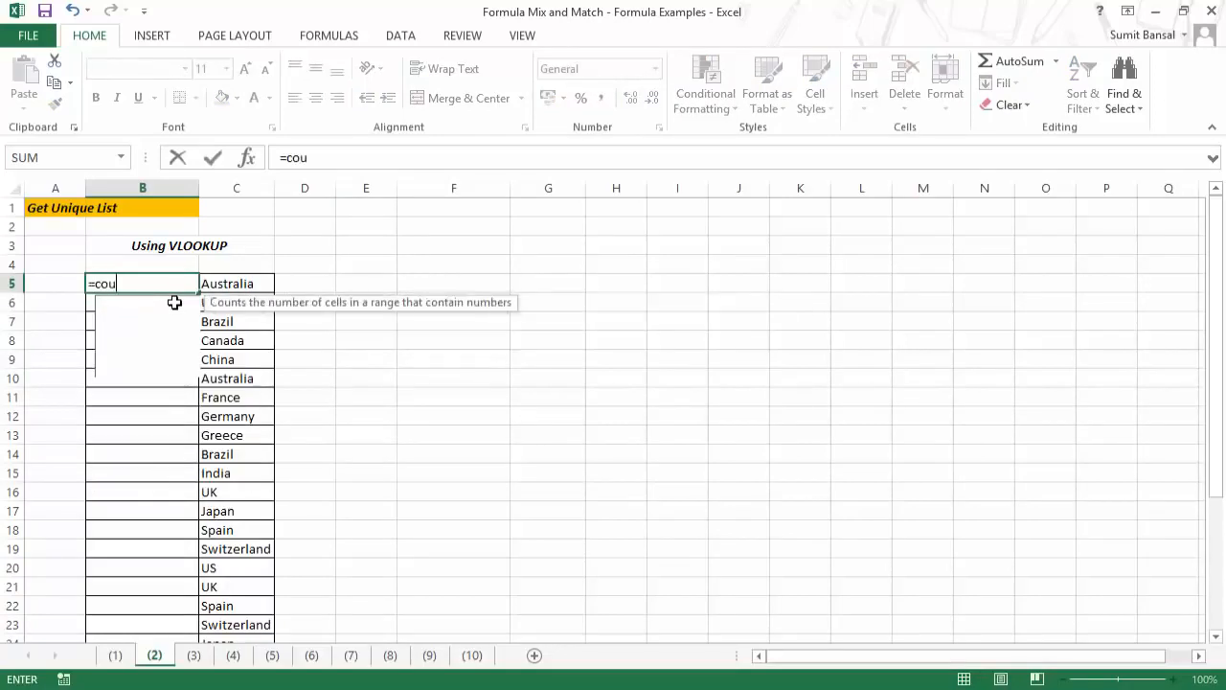
type("ntif")
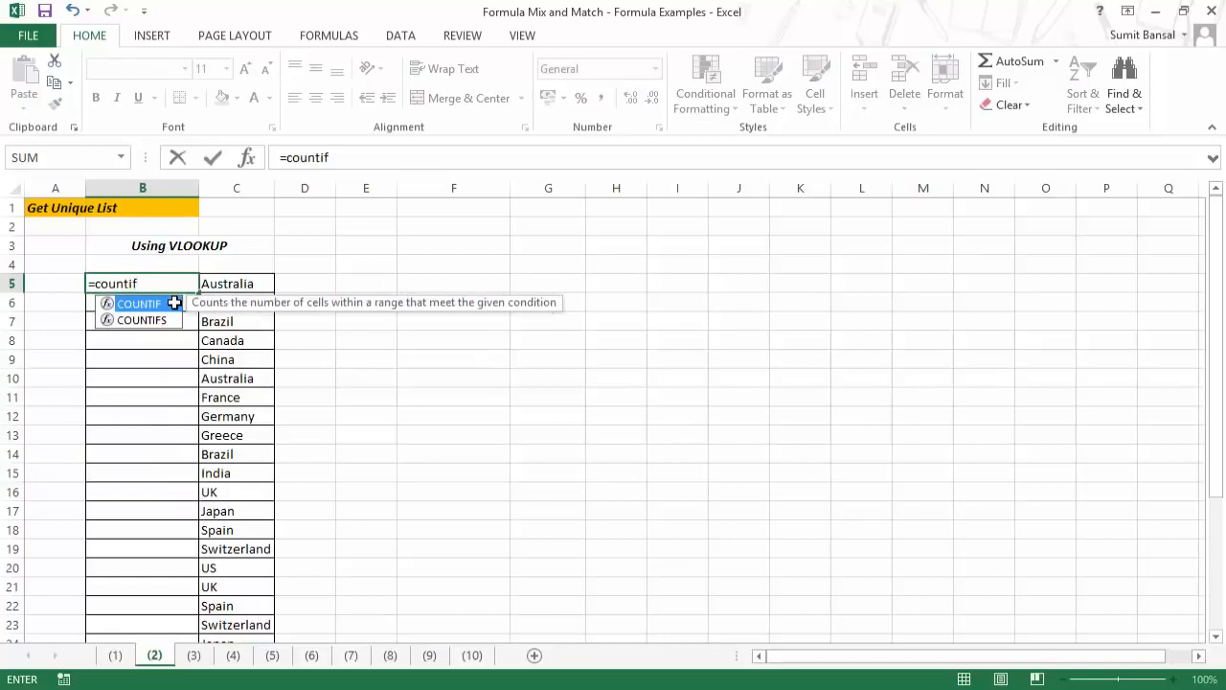
double_click(174, 303)
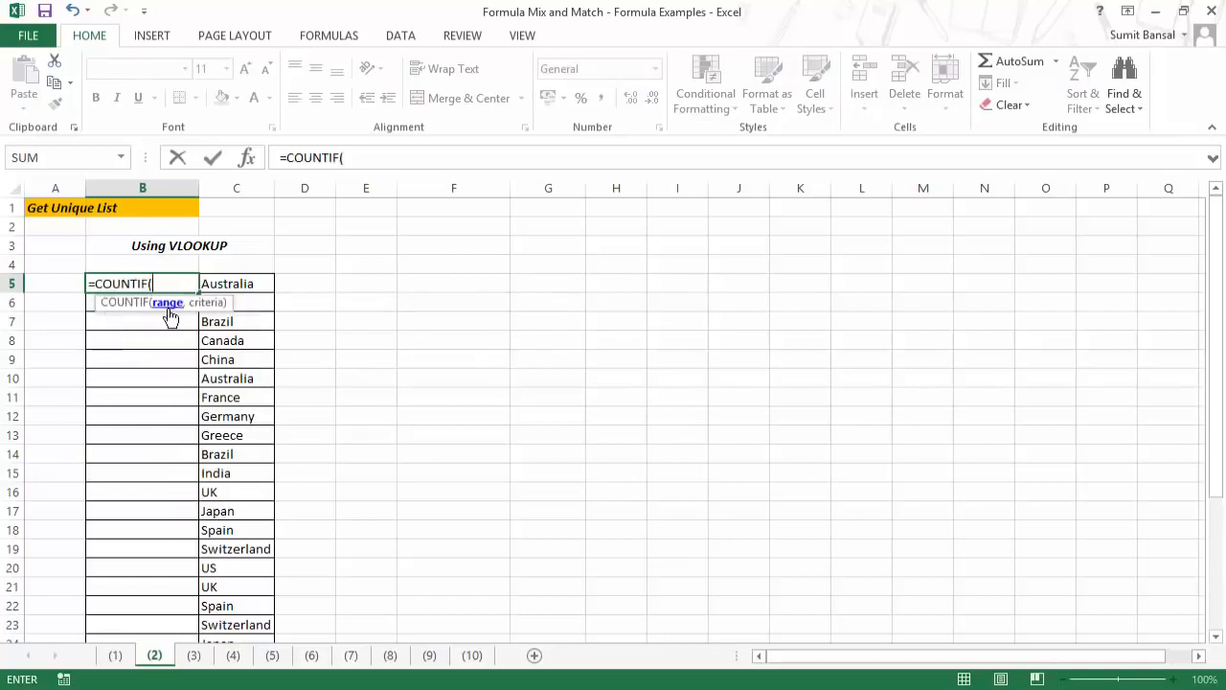
Set the range of the COUNTIF formula in B5 to $C$5:C5, with only the first reference absolute.
left_click(246, 283)
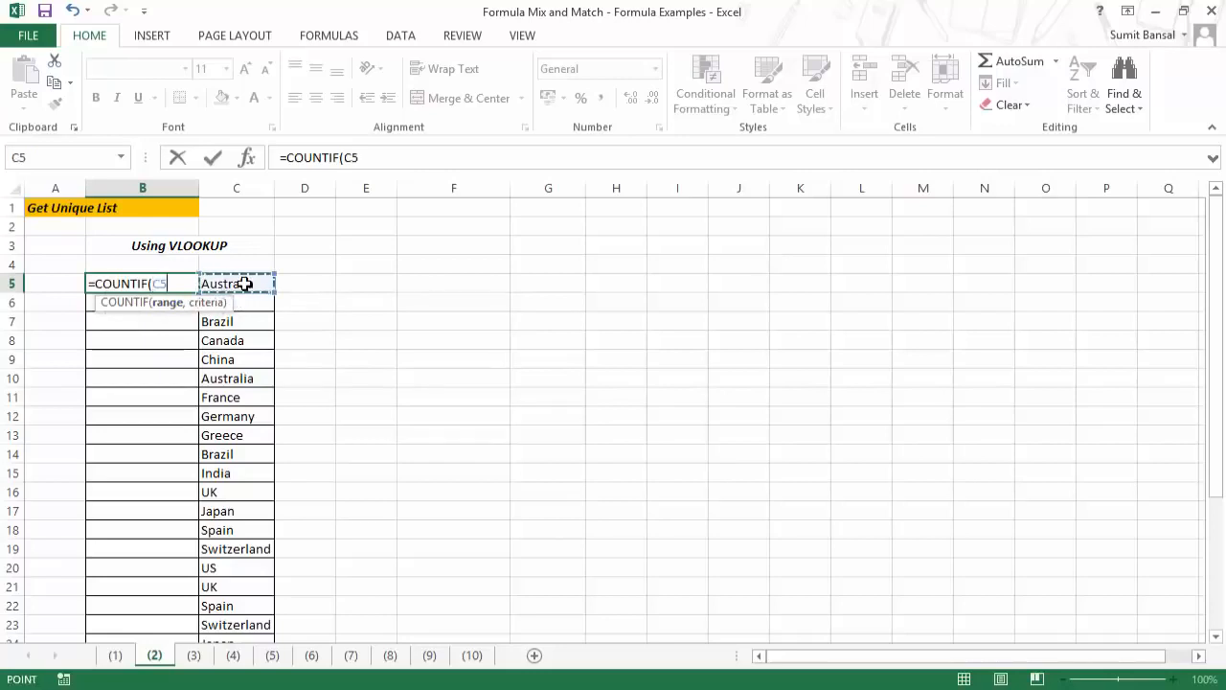
key("F8")
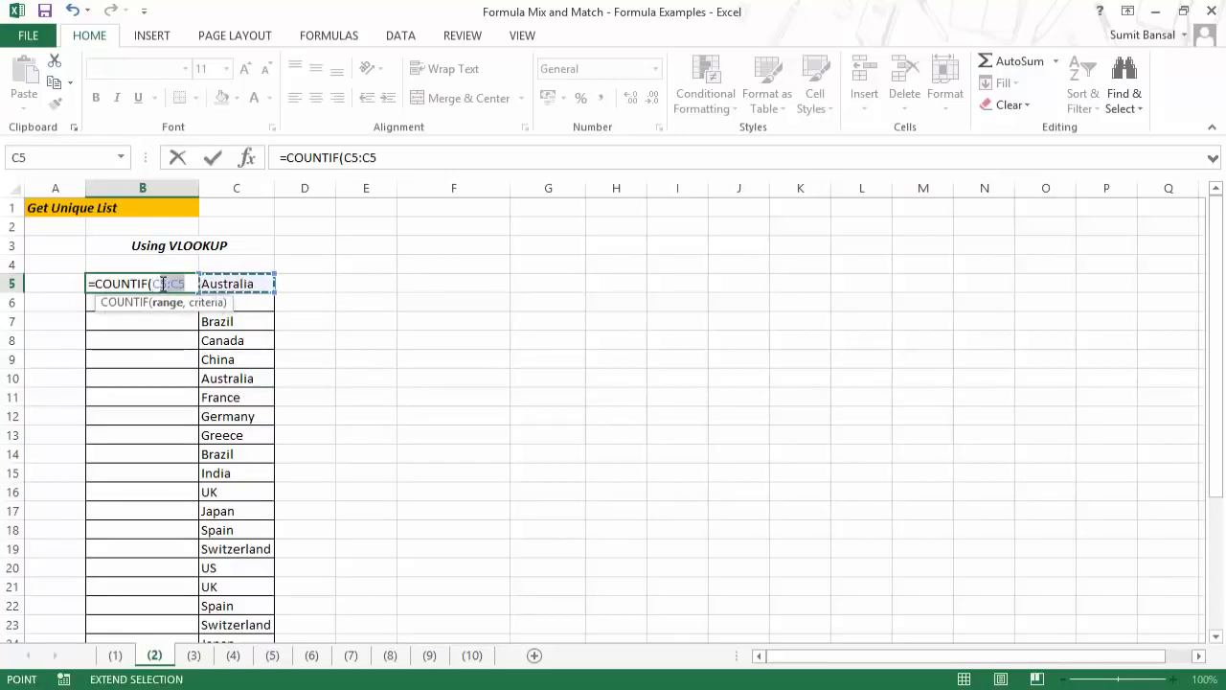
key("F2")
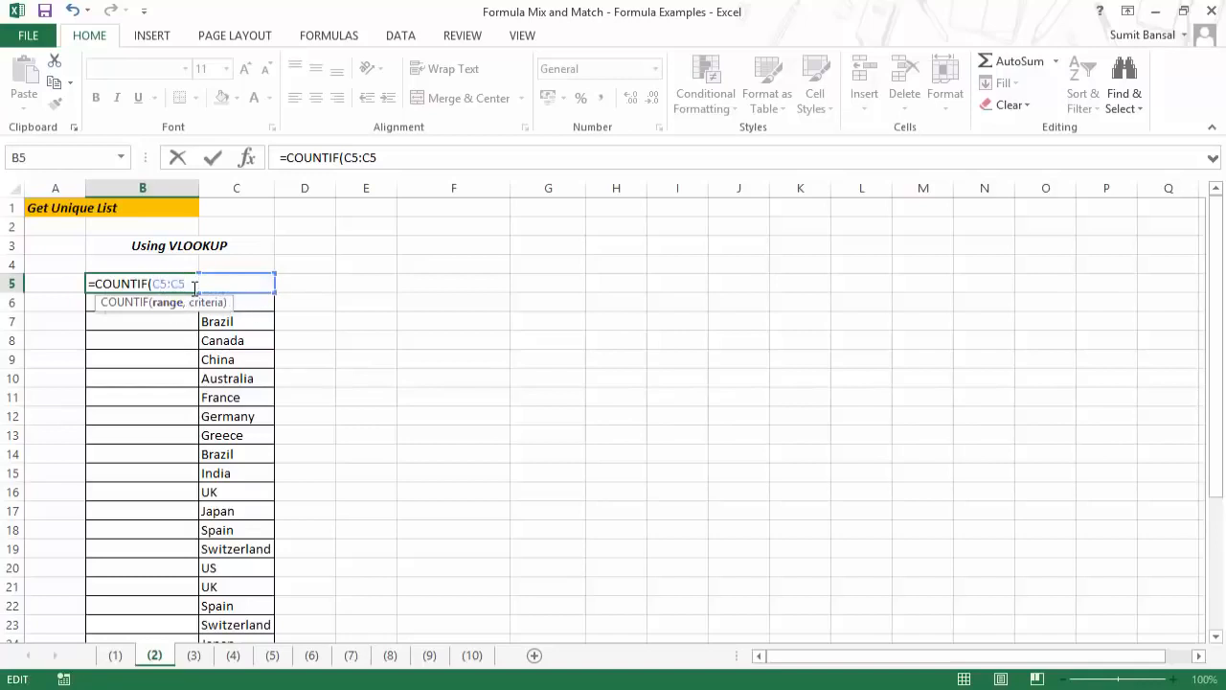
key("F4")
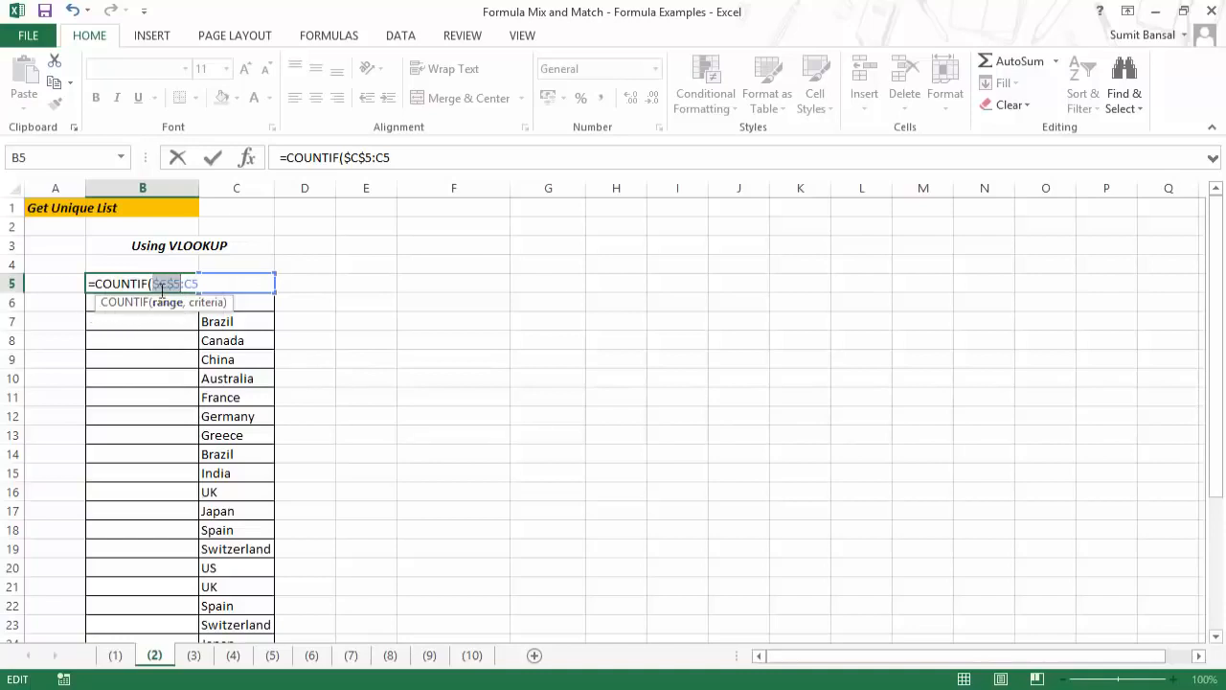
left_click_drag(187, 283, 194, 283)
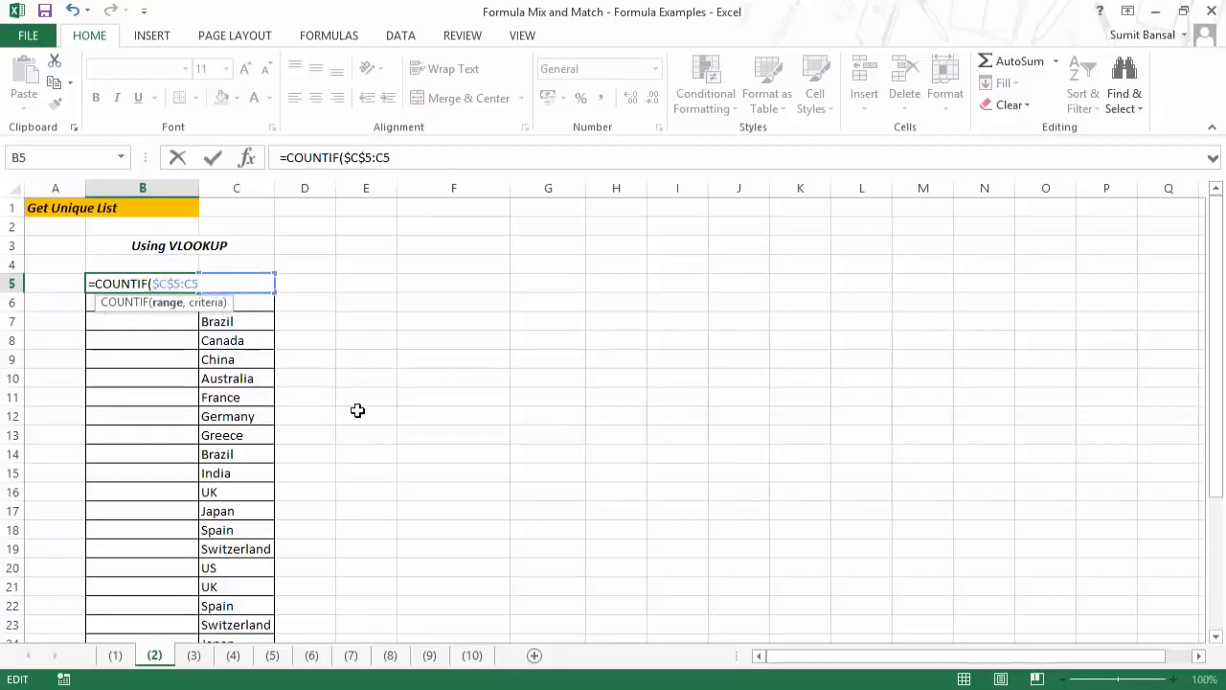
Complete B5 as =COUNTIF($C$5:C5,C5), fill it down beside the country list, and check the repeated Australia and Brazil rows.
type(",")
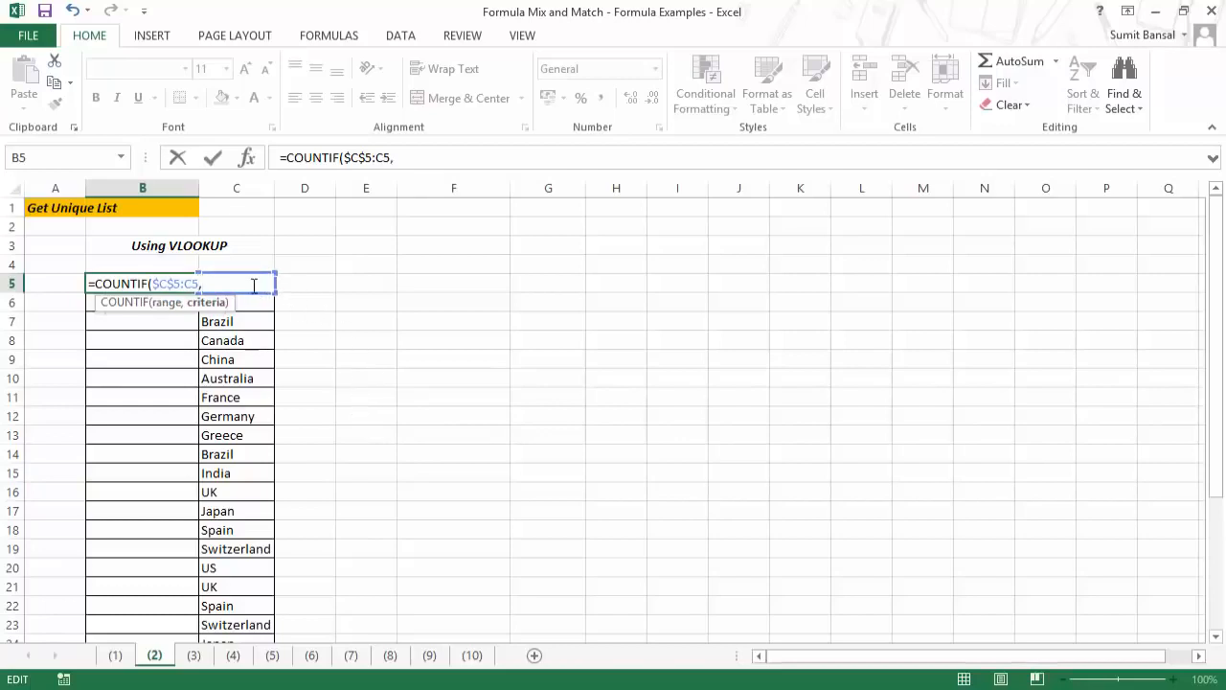
left_click(300, 285)
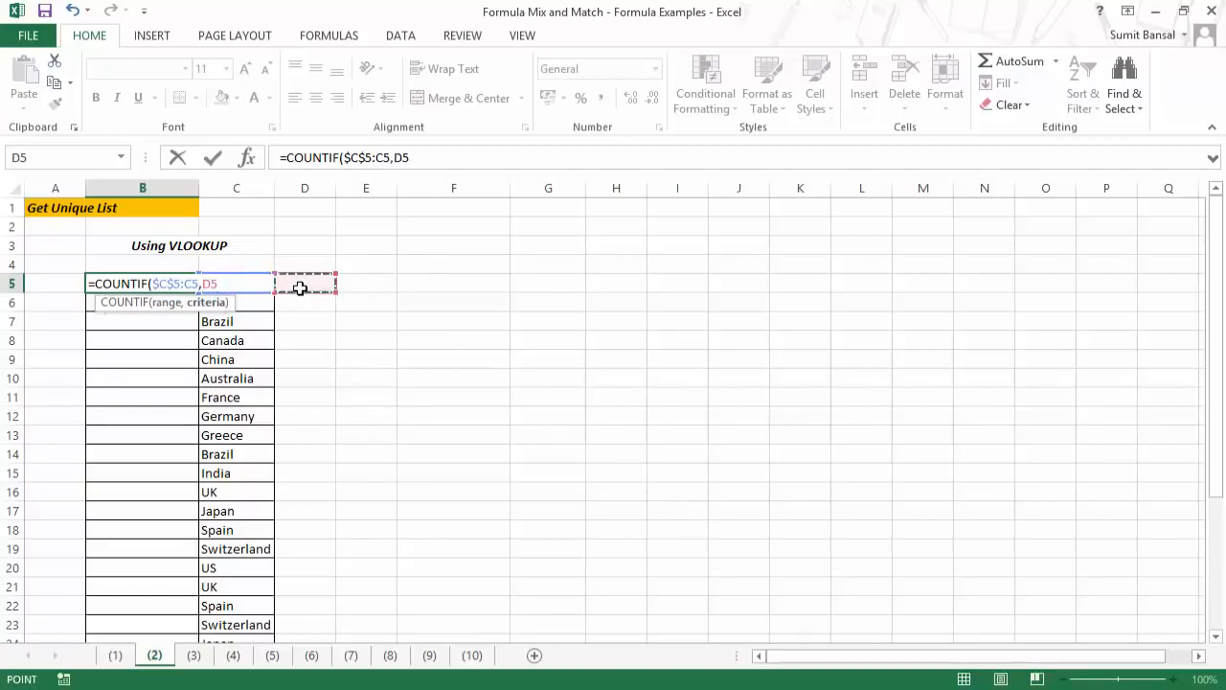
key("Left")
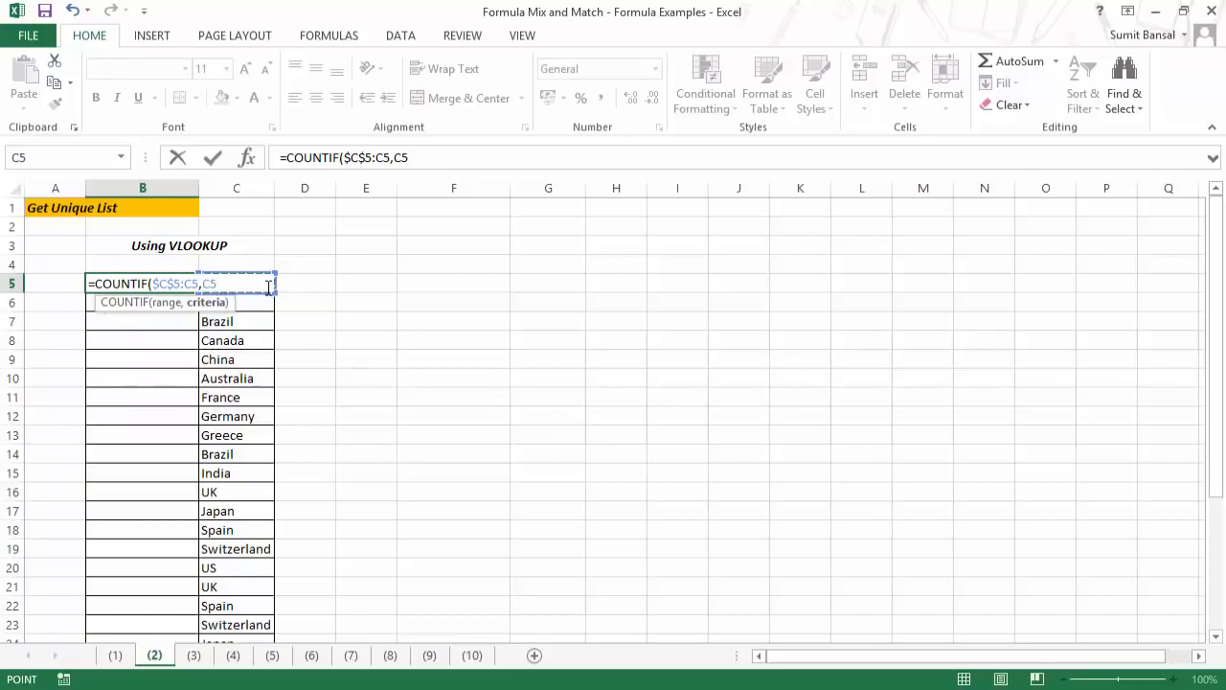
type(")")
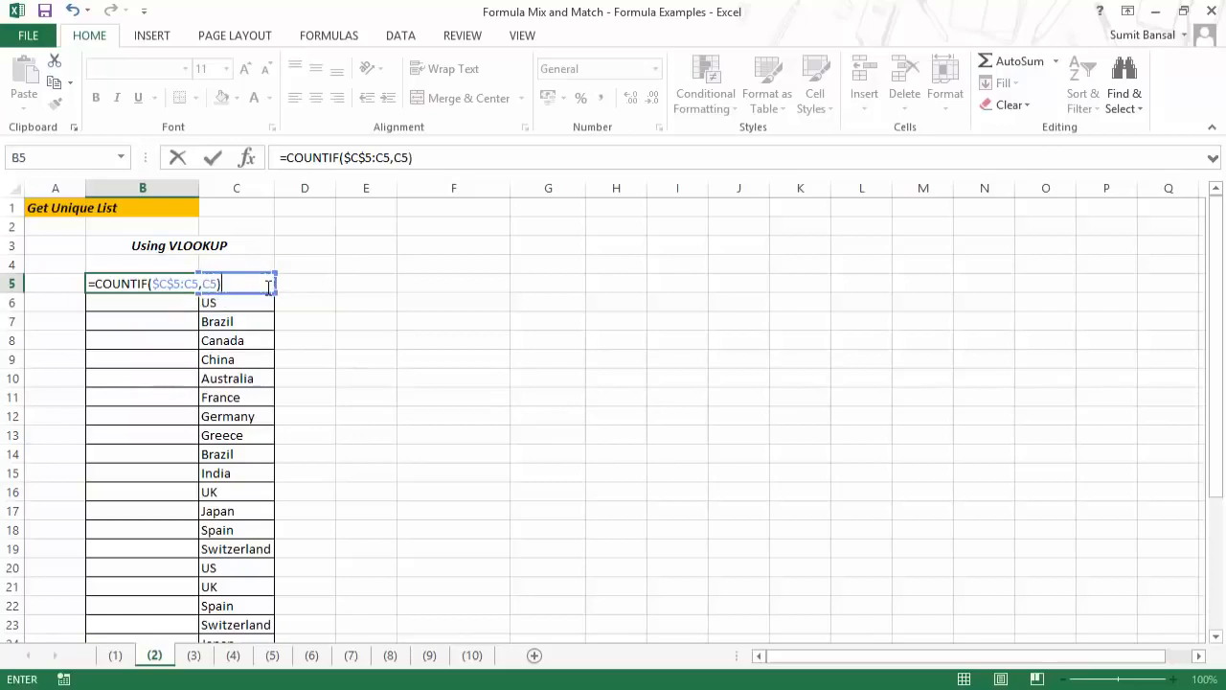
type("=1")
key("Return")
key("Up")
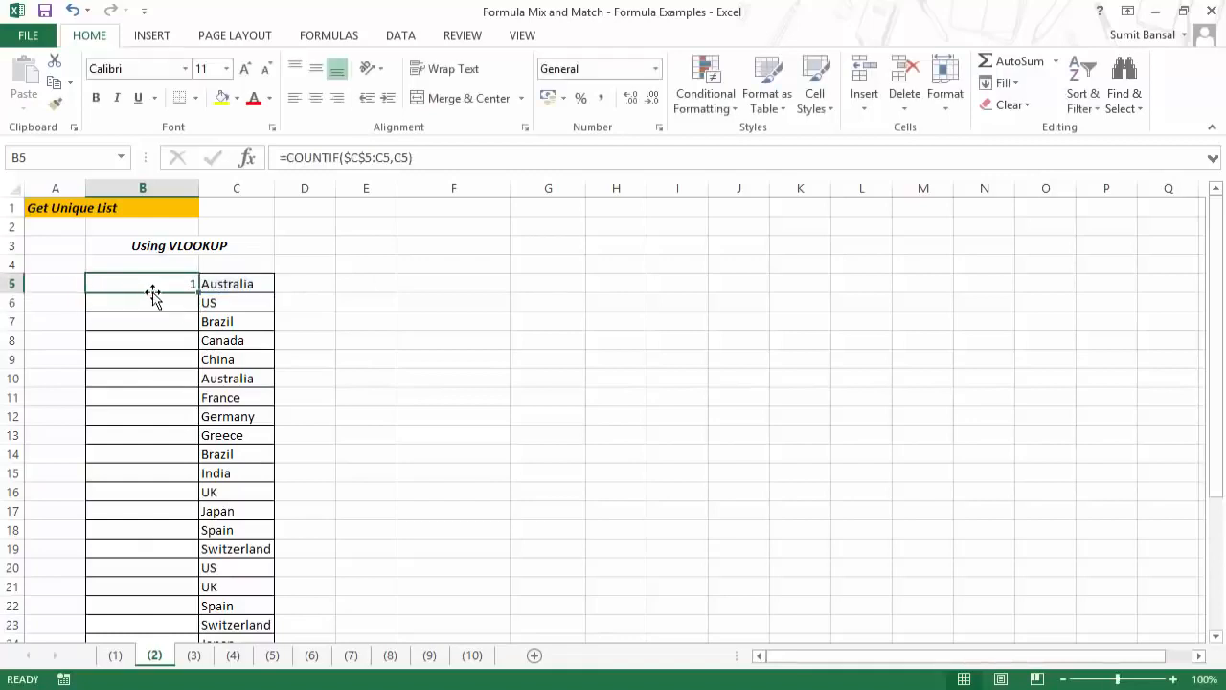
double_click(198, 292)
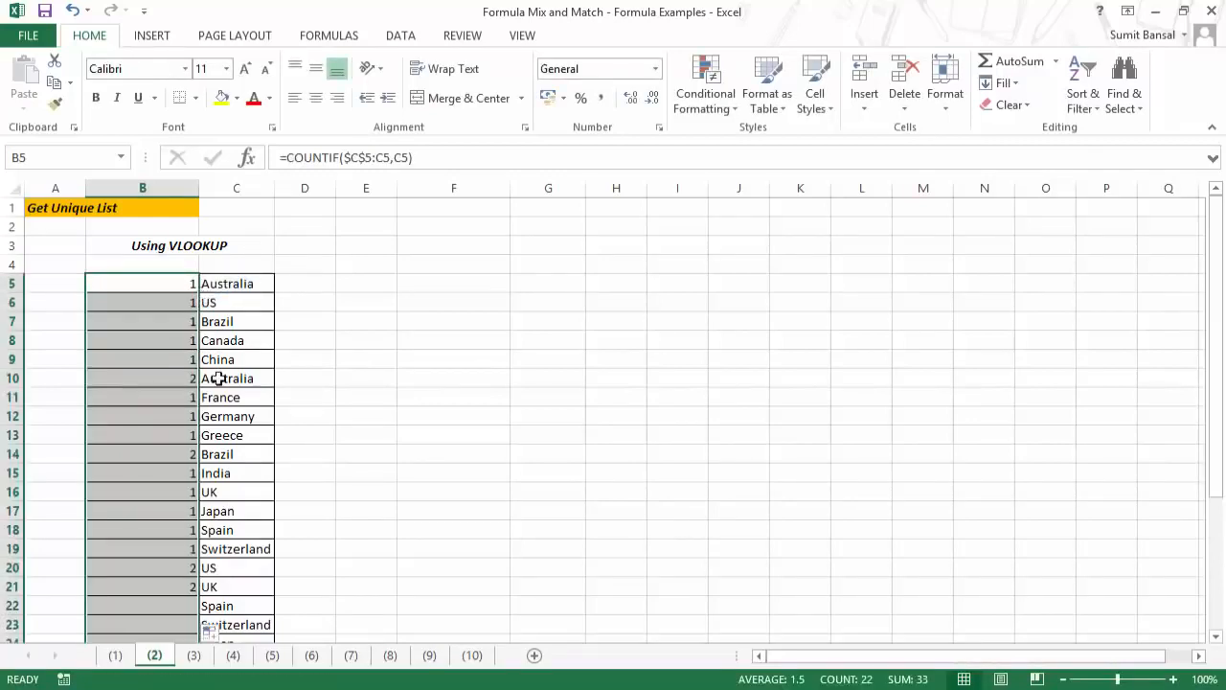
left_click(181, 282)
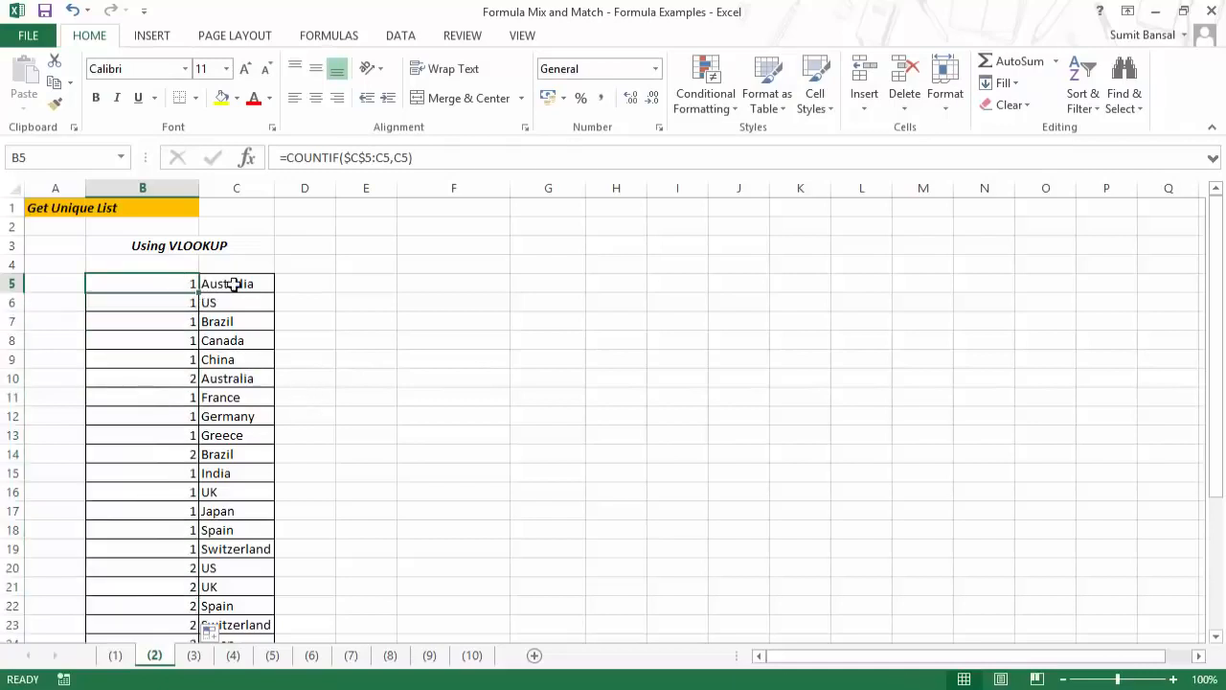
left_click(188, 377)
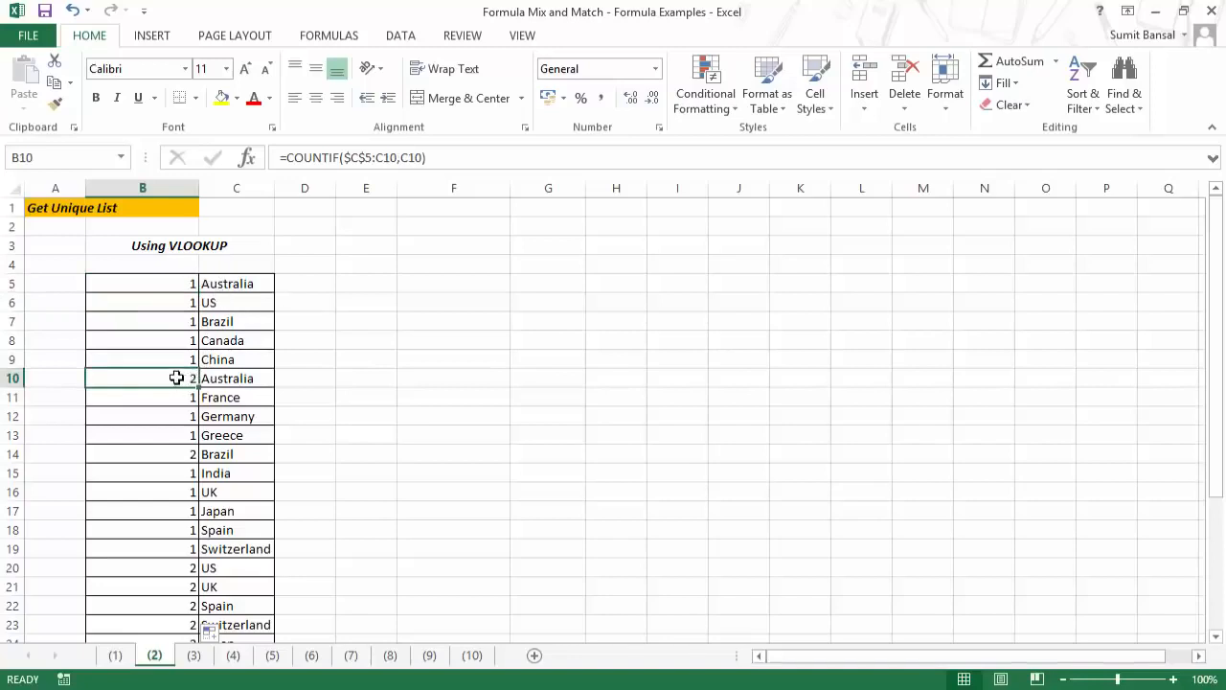
left_click(188, 454)
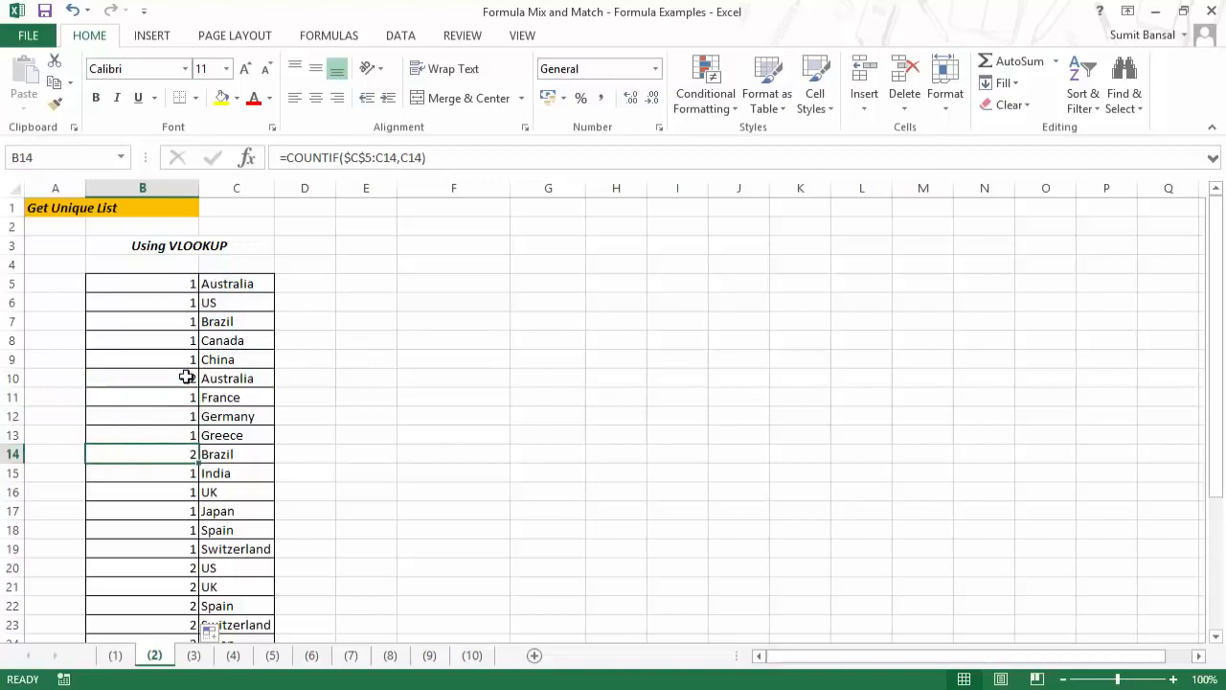
Wrap the B5 formula in an IF function with COUNTIF($C$5:C5,C5)=1 as the logical test.
left_click(174, 287)
double_click(137, 286)
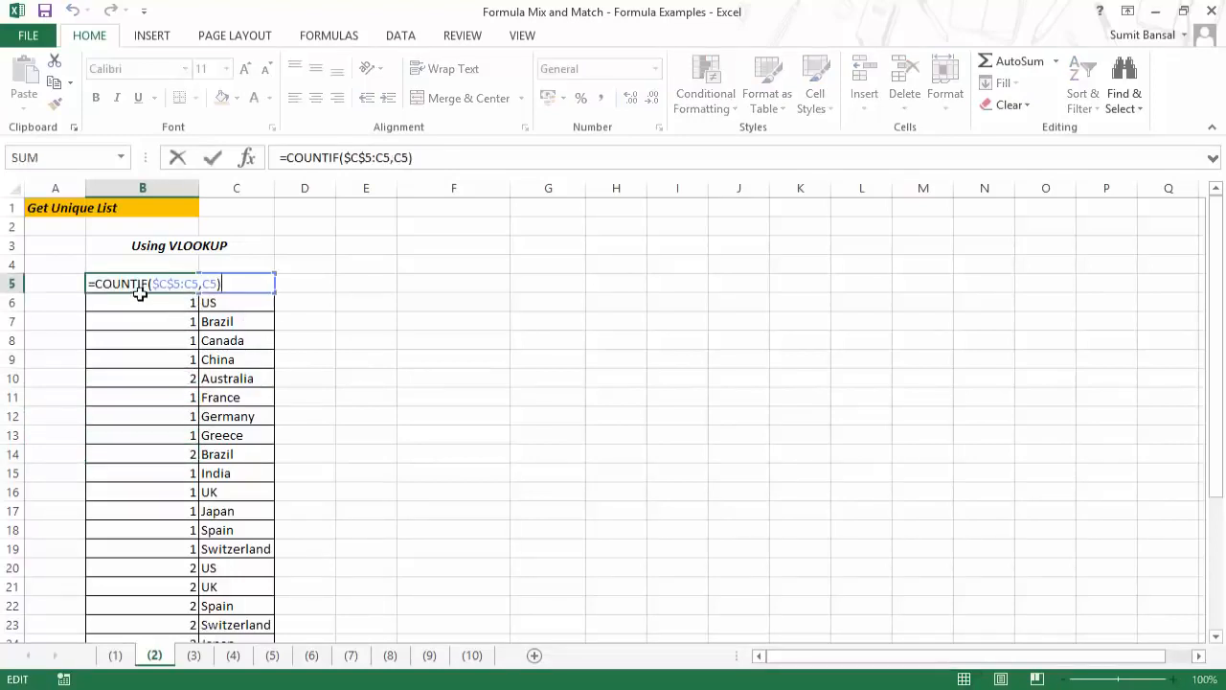
key("Home")
key("Right")
type("IF(")
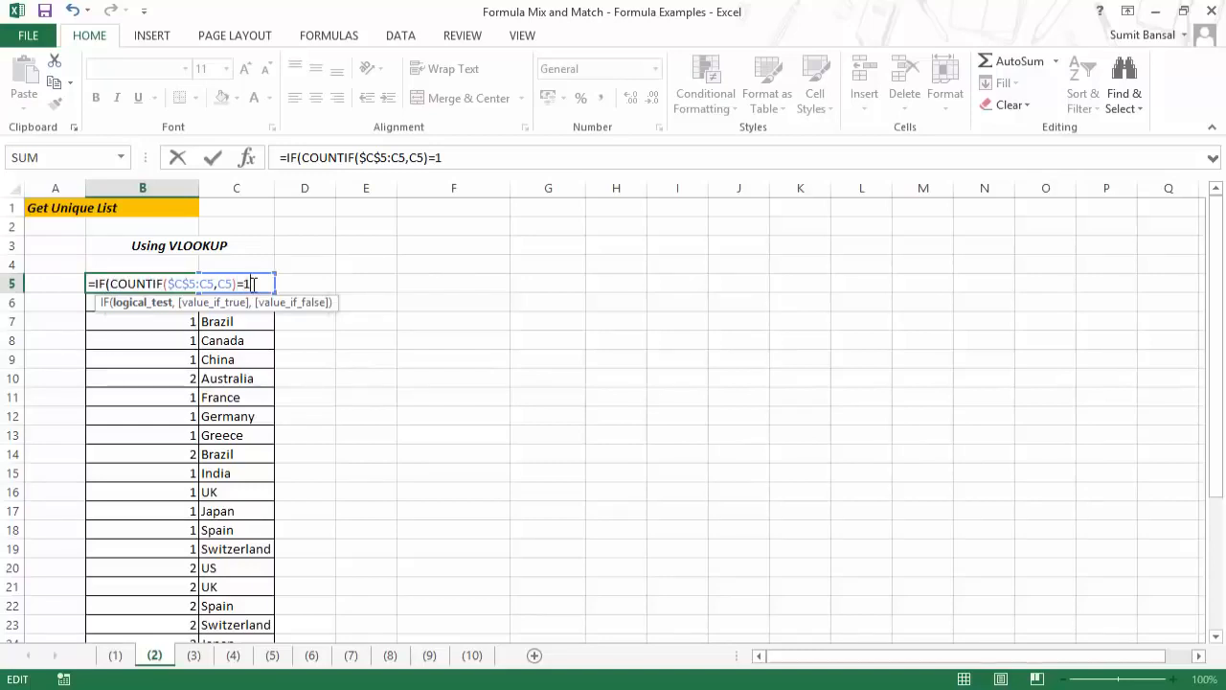
type(",")
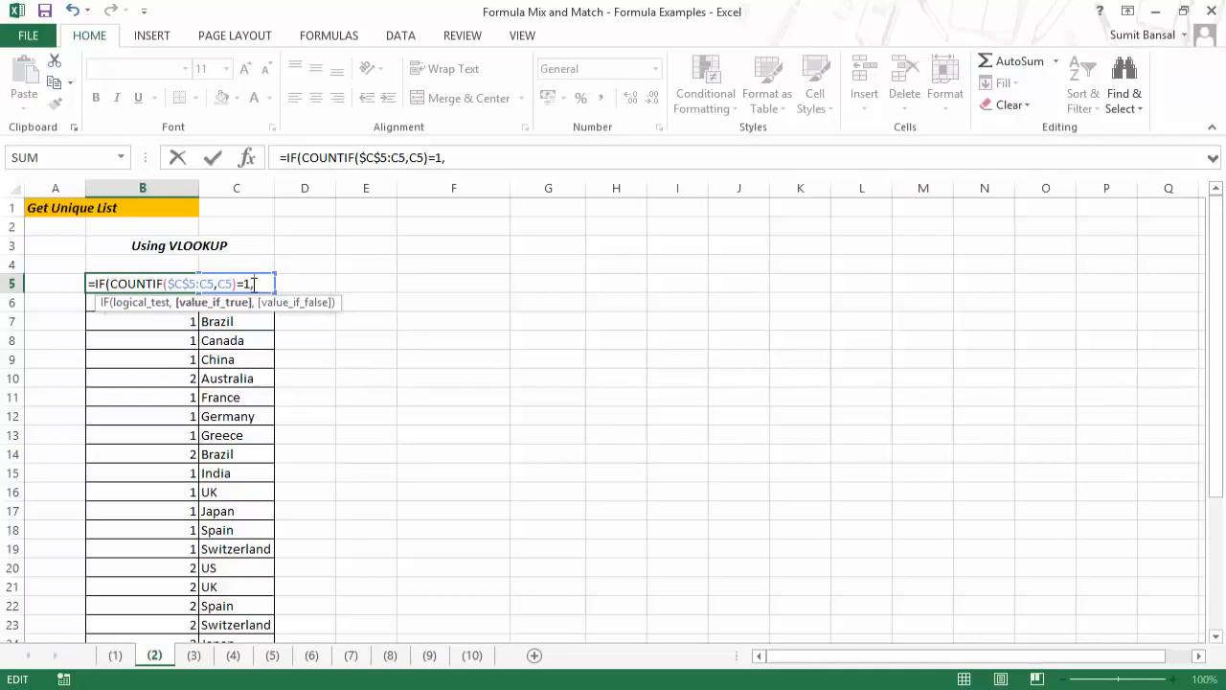
Finish B5 as =IF(COUNTIF($C$5:C5,C5)=1,B4+1,B4) and fill it down column B.
left_click(180, 265)
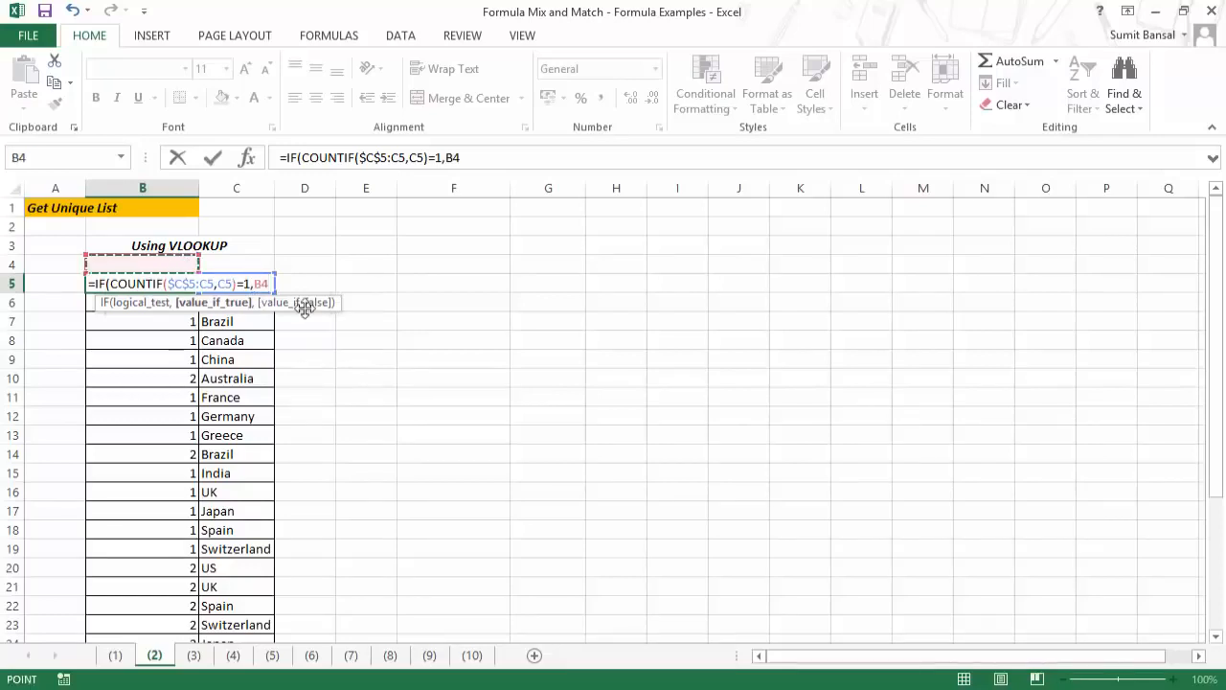
type("+1")
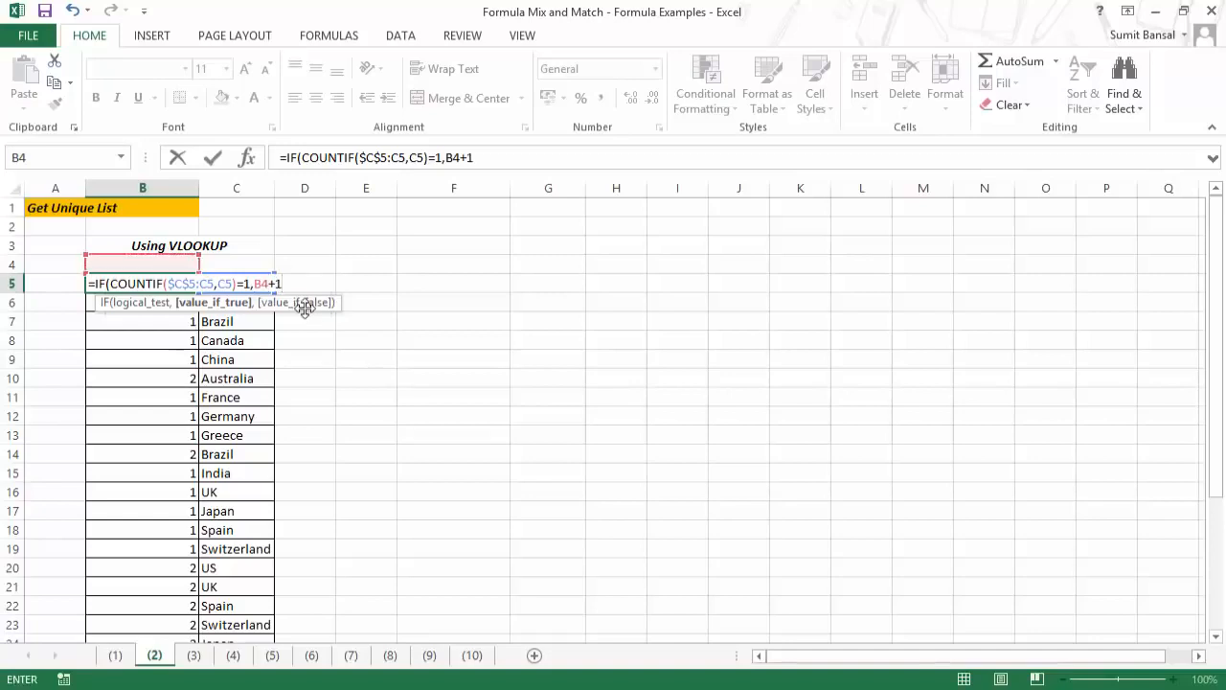
type(",")
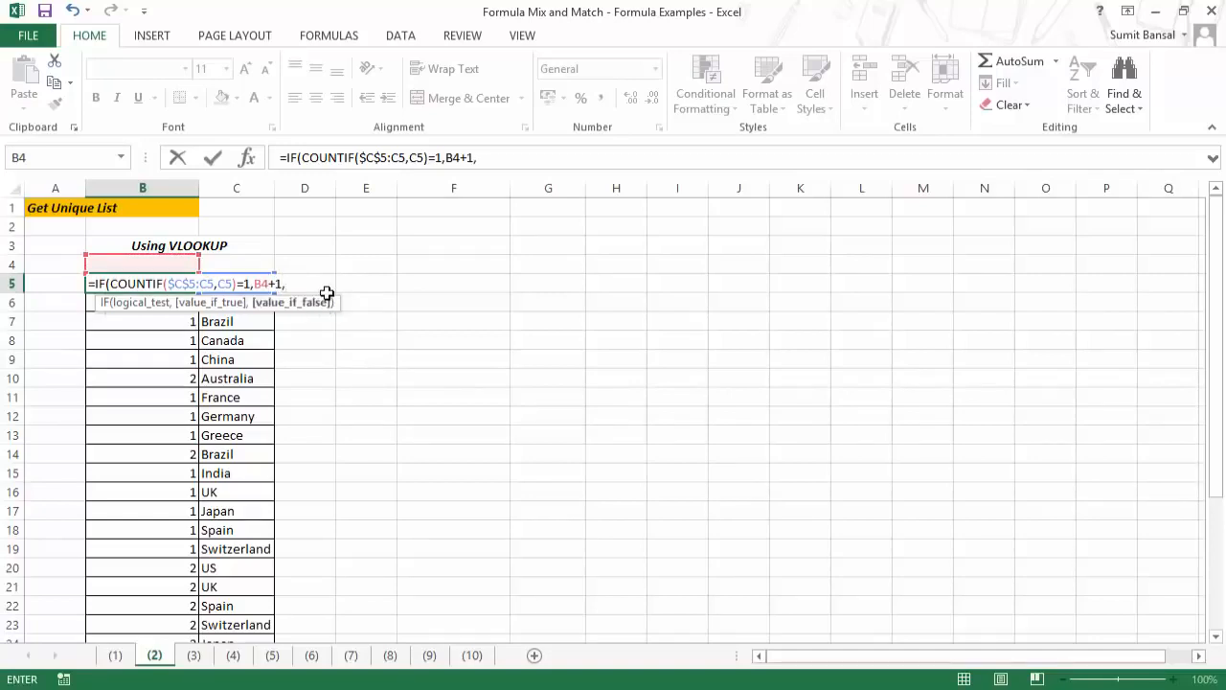
left_click(157, 264)
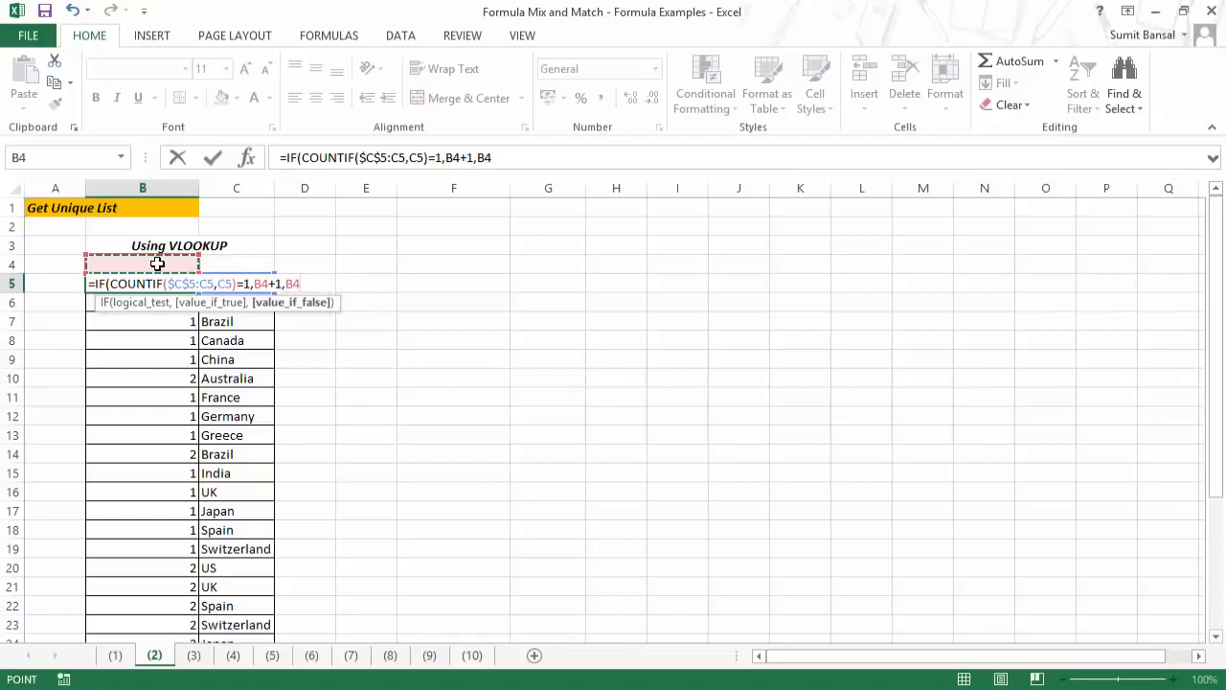
type(")")
key("ctrl+Return")
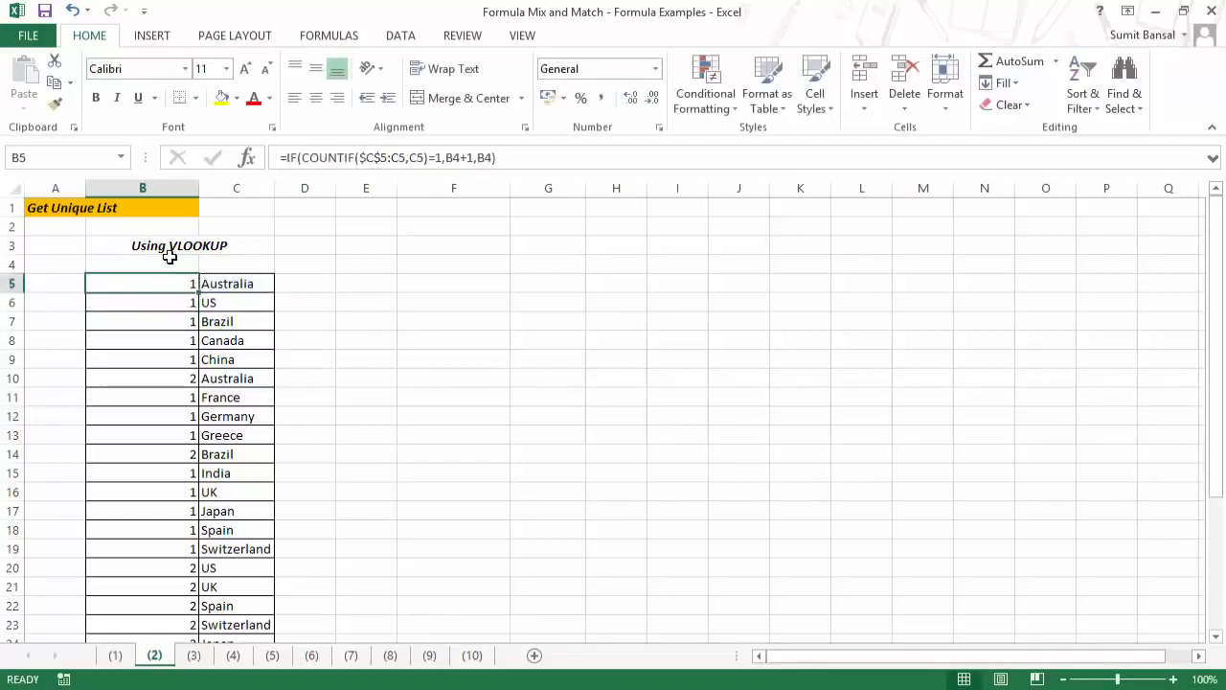
double_click(199, 290)
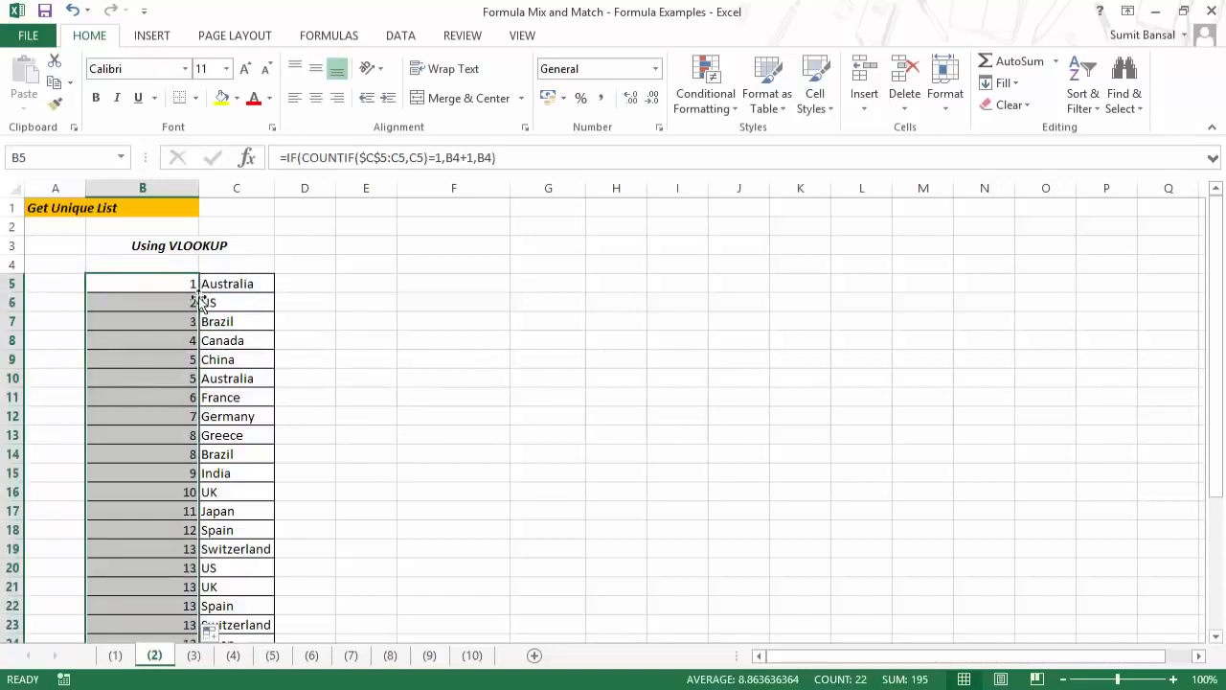
Widen columns B and C together, and review the full B5 formula with its referenced cells.
left_click(212, 378)
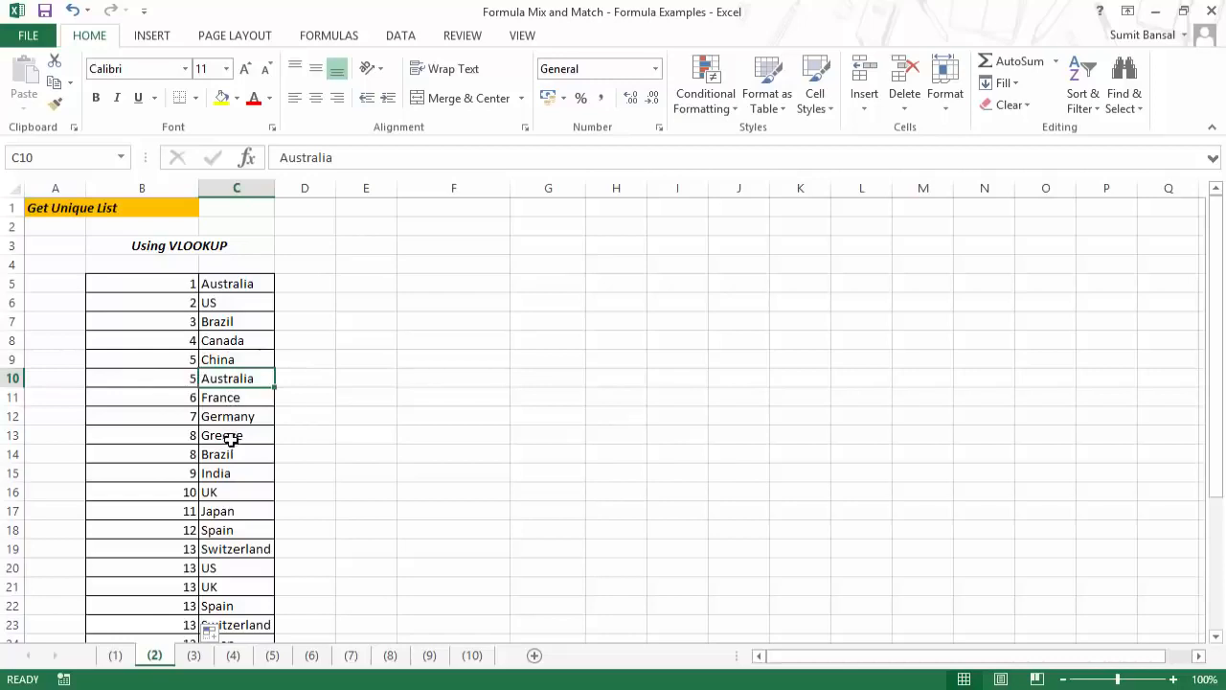
left_click(185, 321)
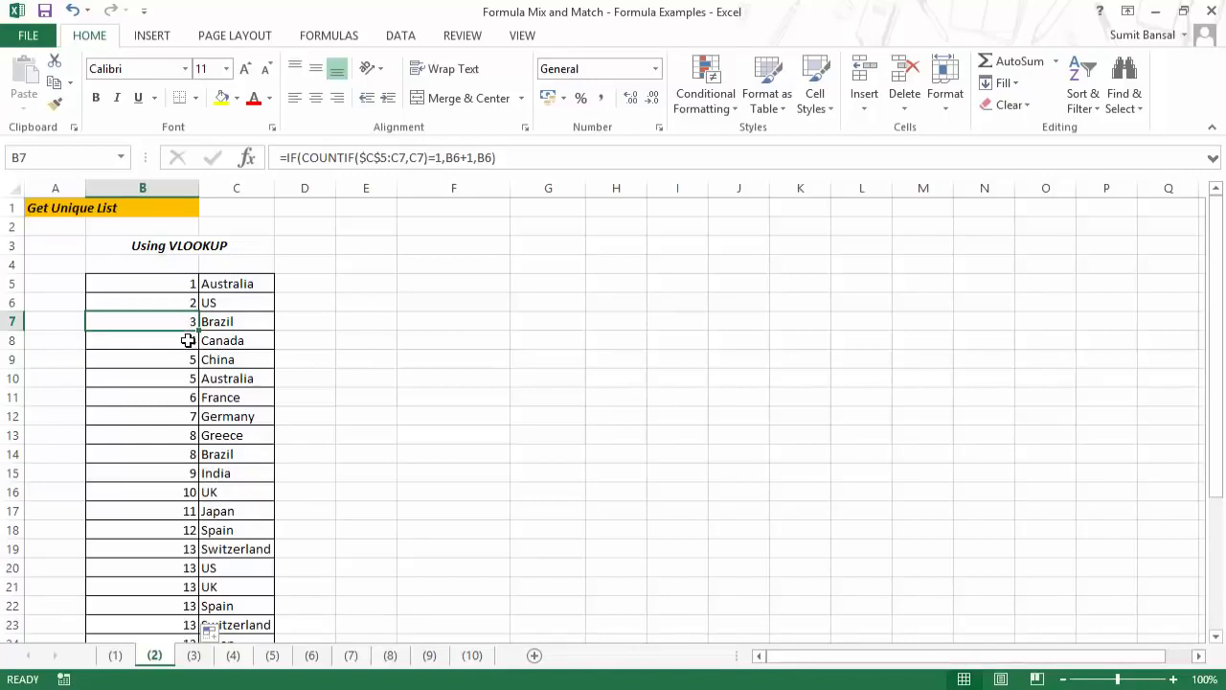
left_click(170, 280)
double_click(173, 284)
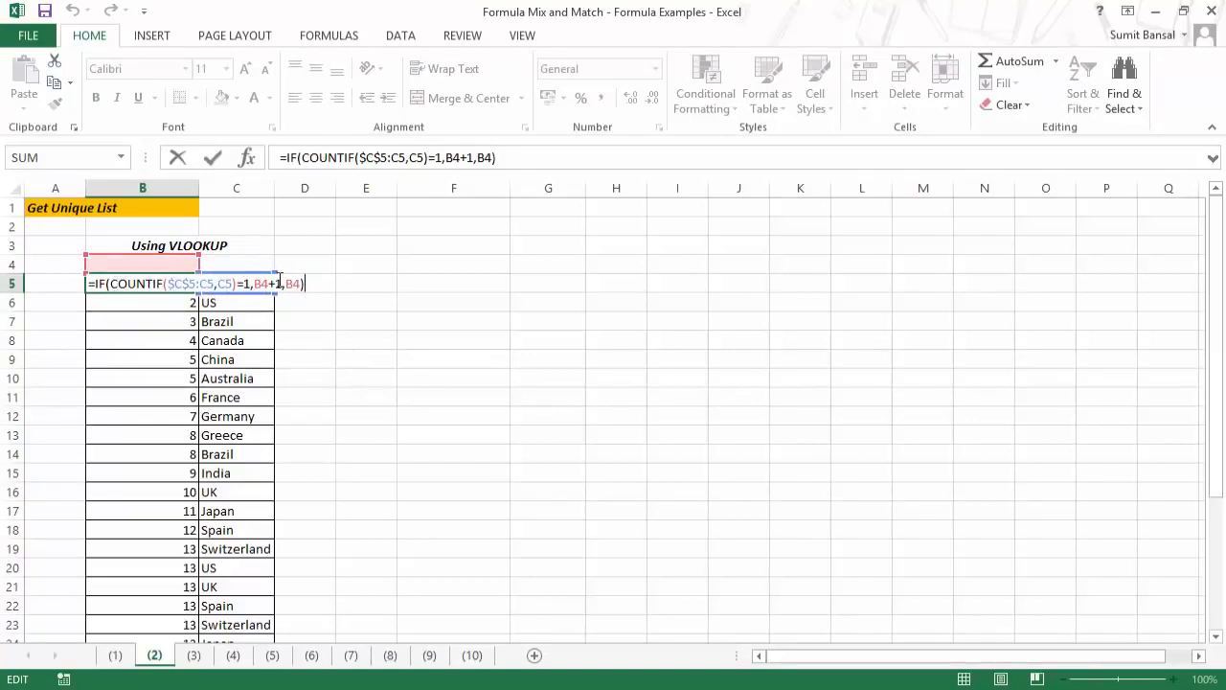
left_click_drag(184, 191, 416, 213)
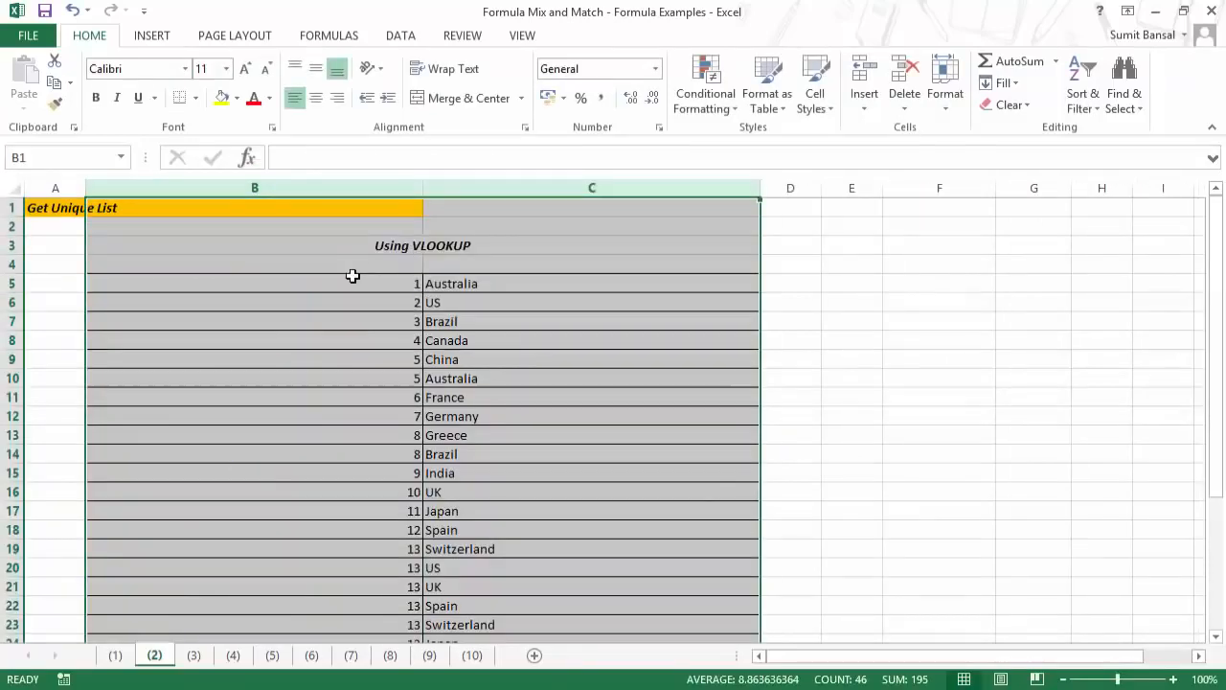
left_click(354, 282)
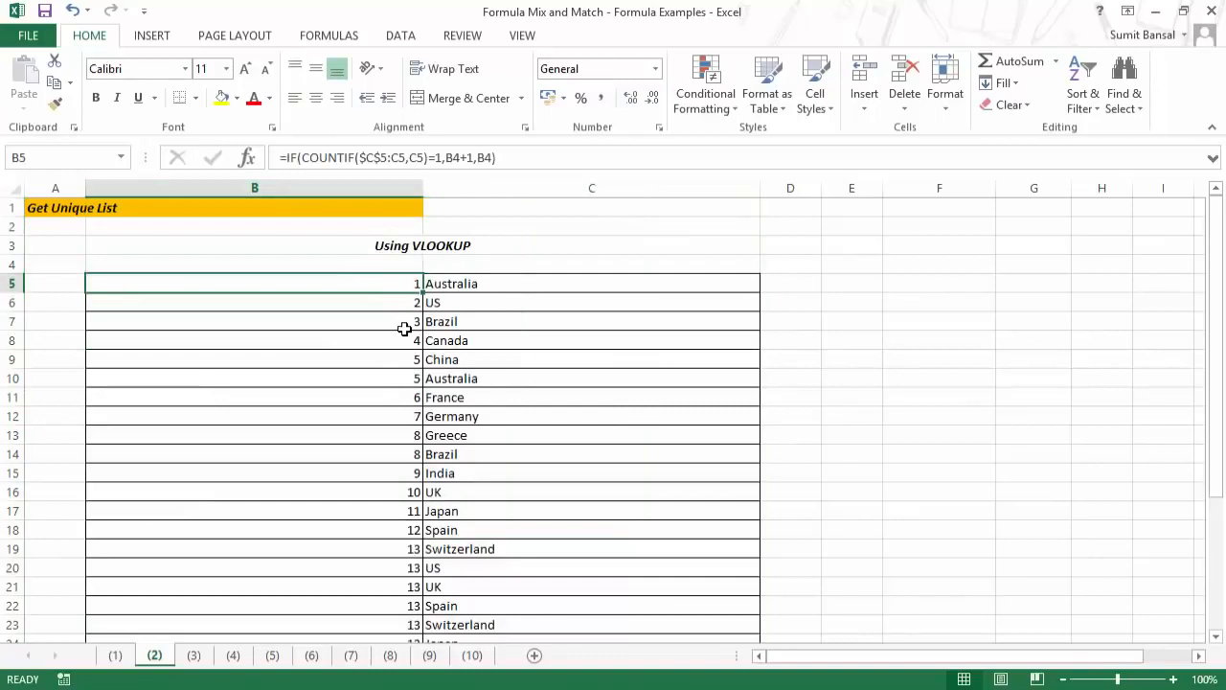
key("F2")
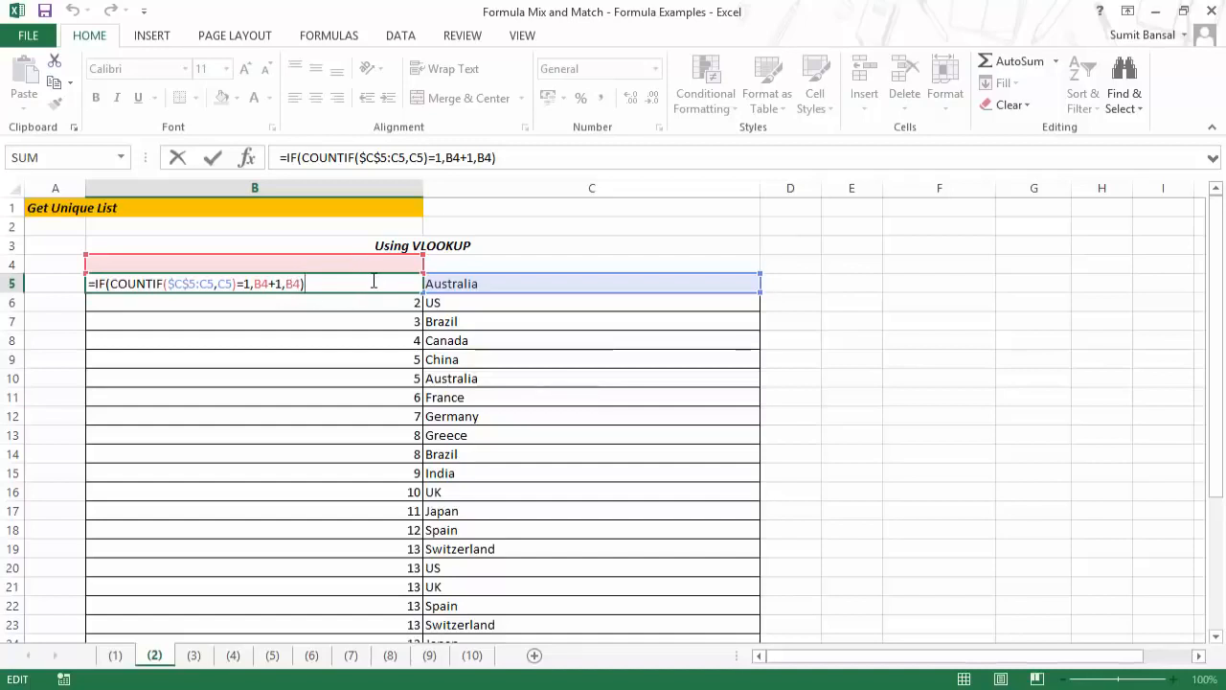
key("Return")
Evaluate the COUNTIF($C$5:C10,C10)=1 test inside the B10 formula for the repeated Australia, and restore the original formula.
key("Down")
key("Down")
key("Down")
key("Down")
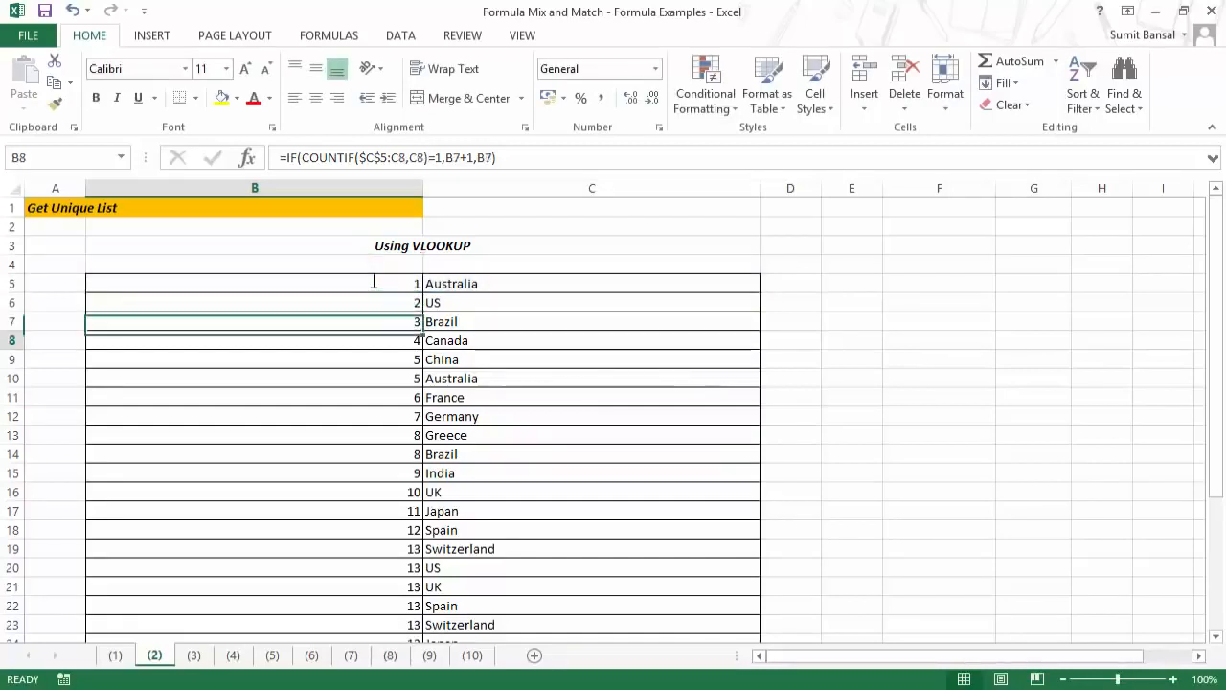
key("F2")
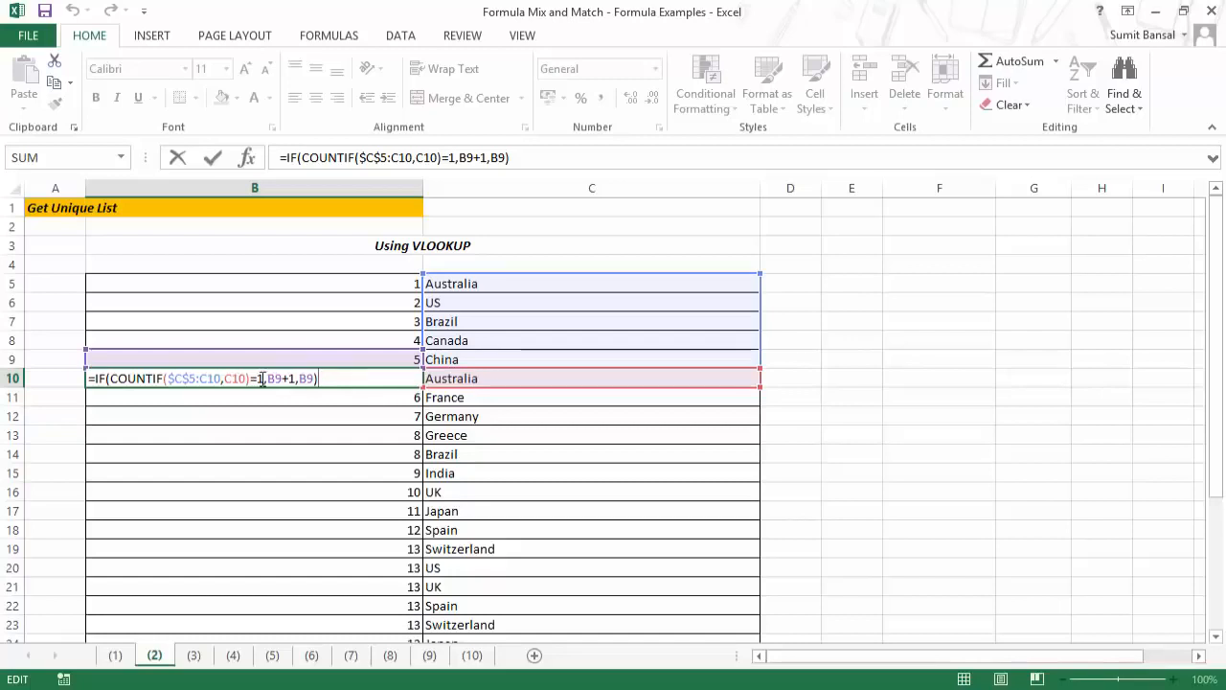
left_click_drag(113, 376, 261, 380)
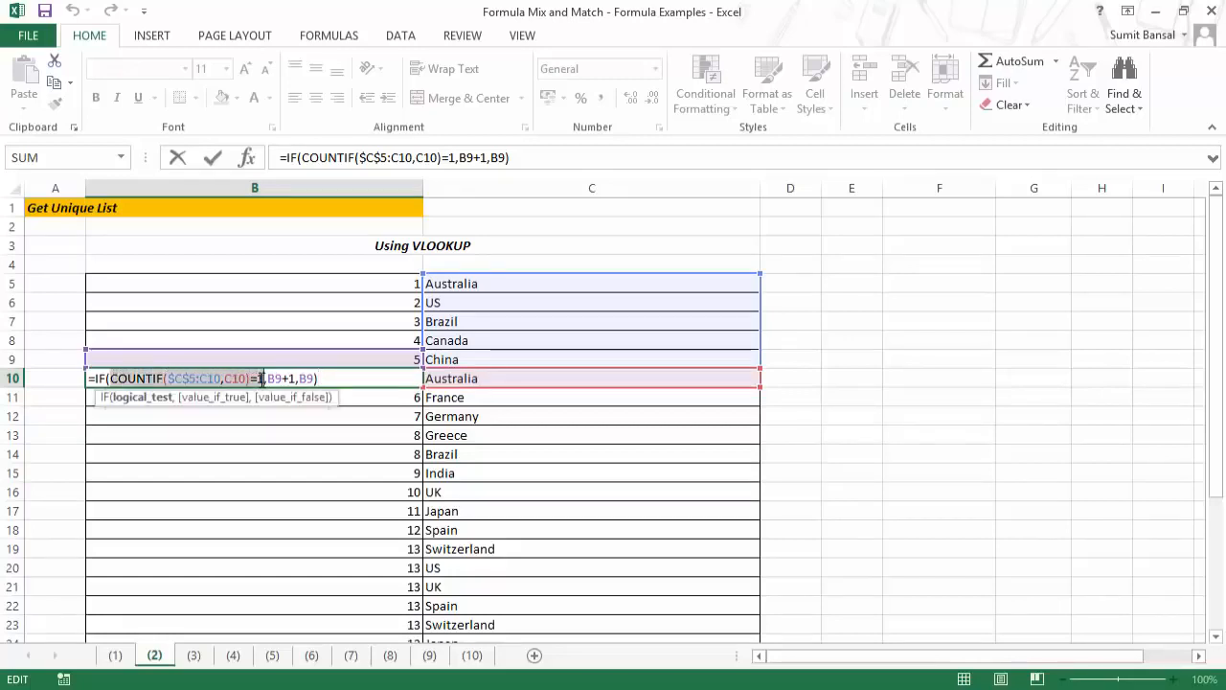
key("F9")
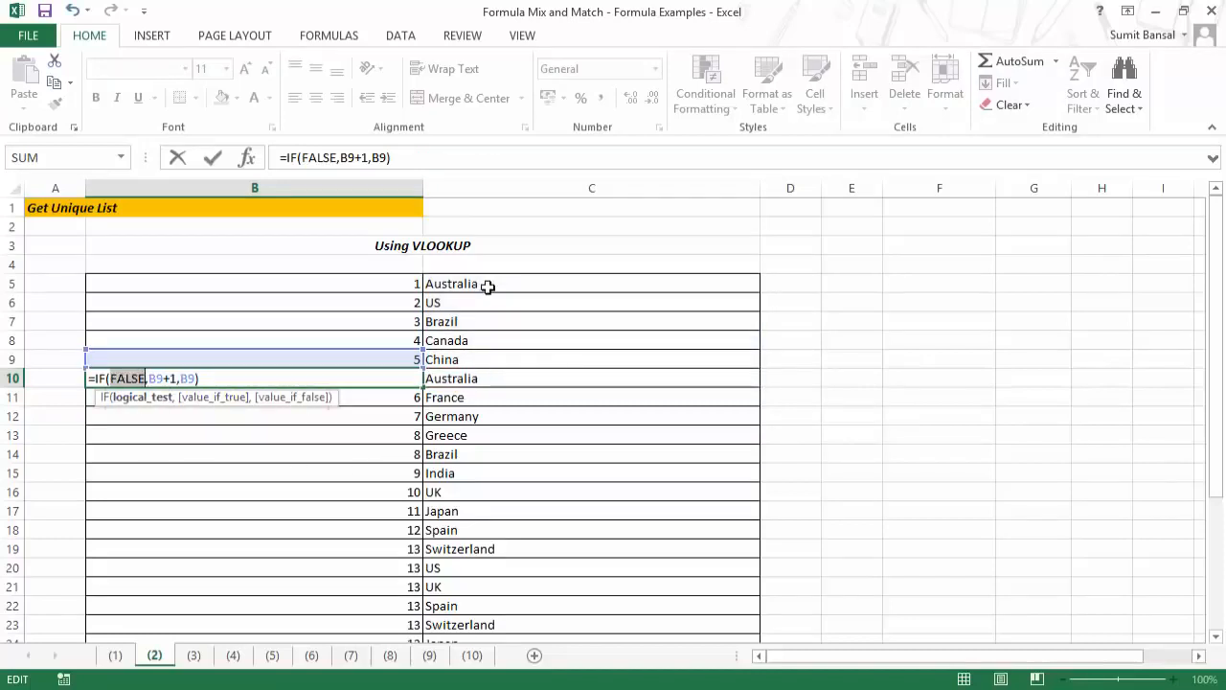
key("ctrl+z")
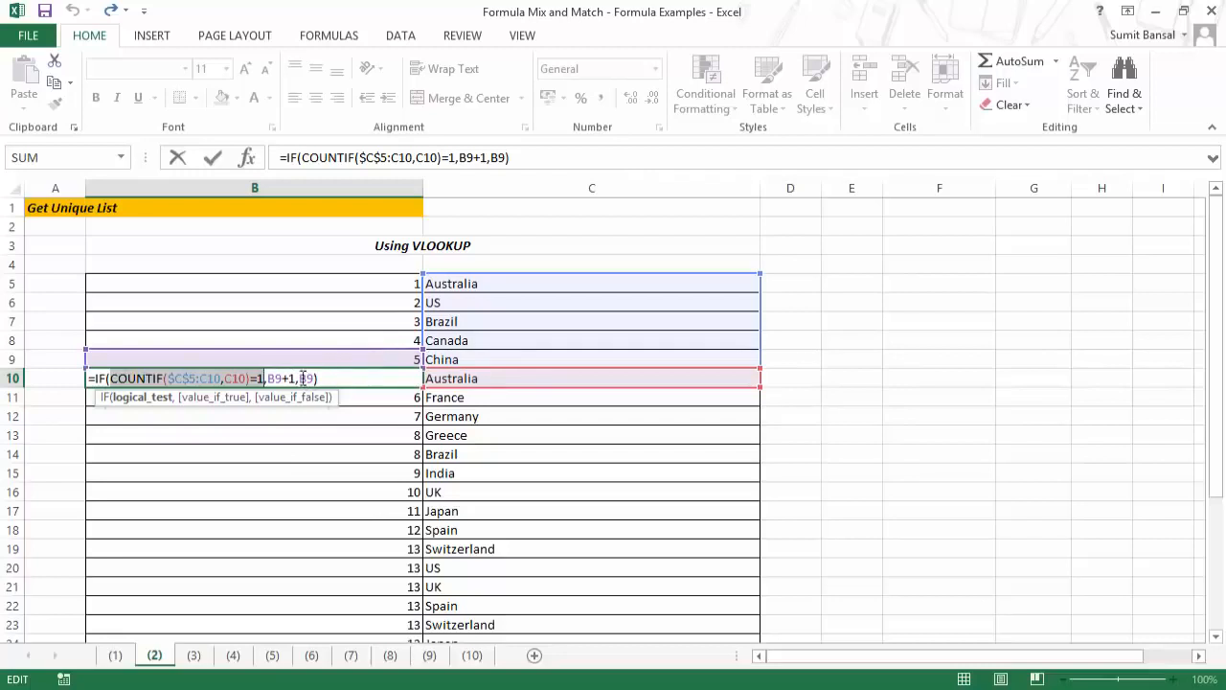
key("shift+Right")
key("shift+Right")
key("Return")
key("Up")
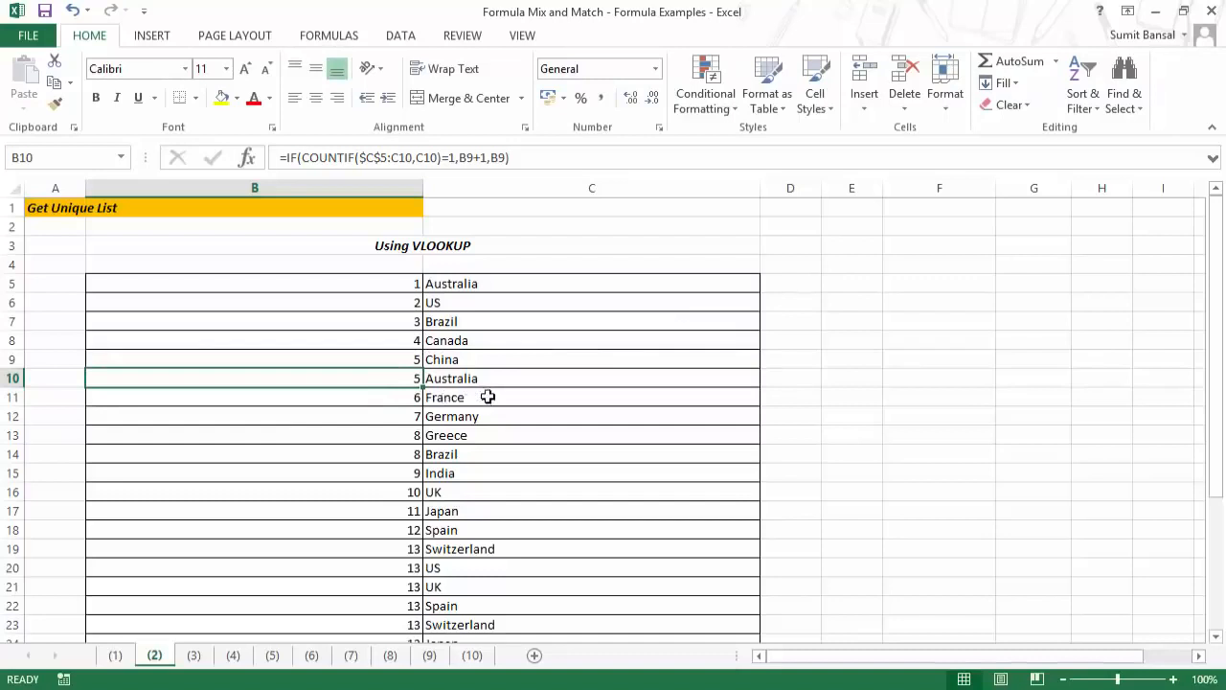
Start a VLOOKUP formula in E5 with ROWS($D$5:D5) as the lookup value.
left_click(843, 283)
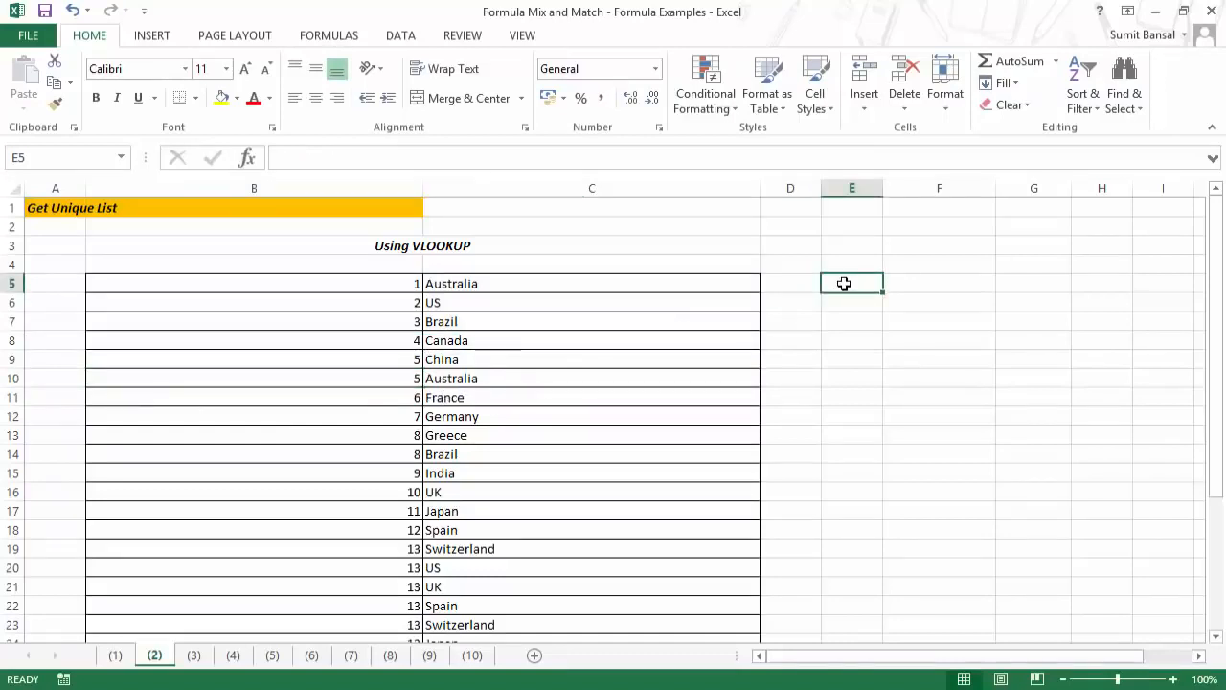
type("=")
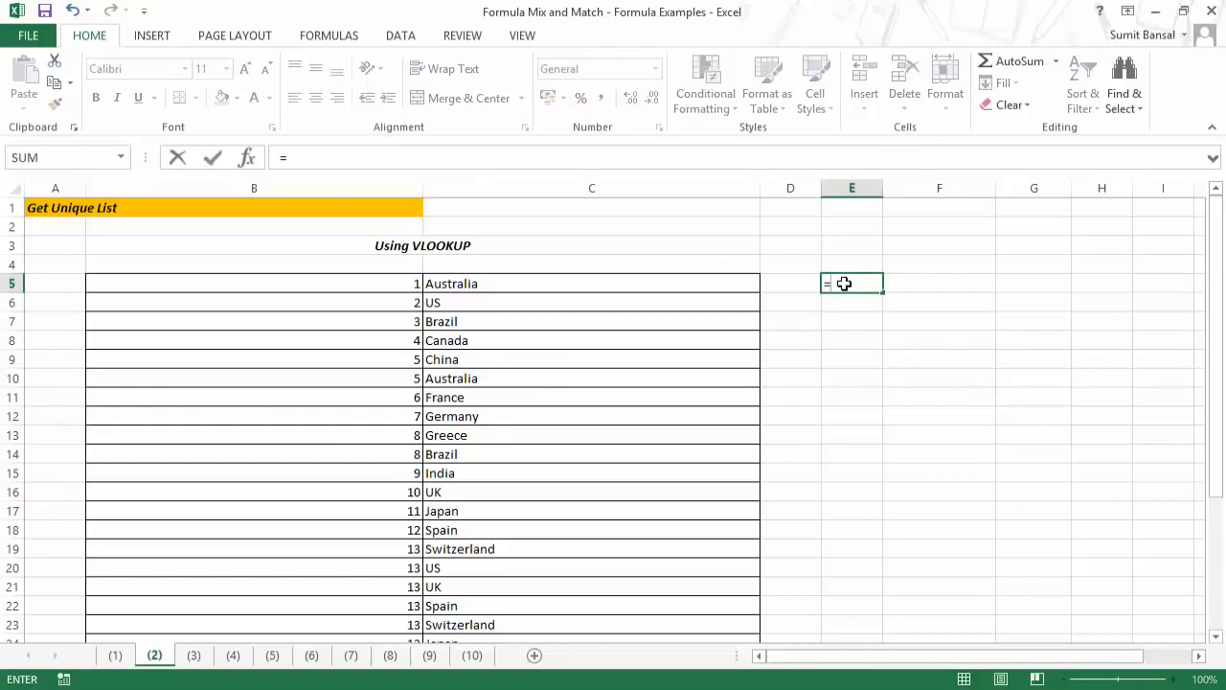
type("vl")
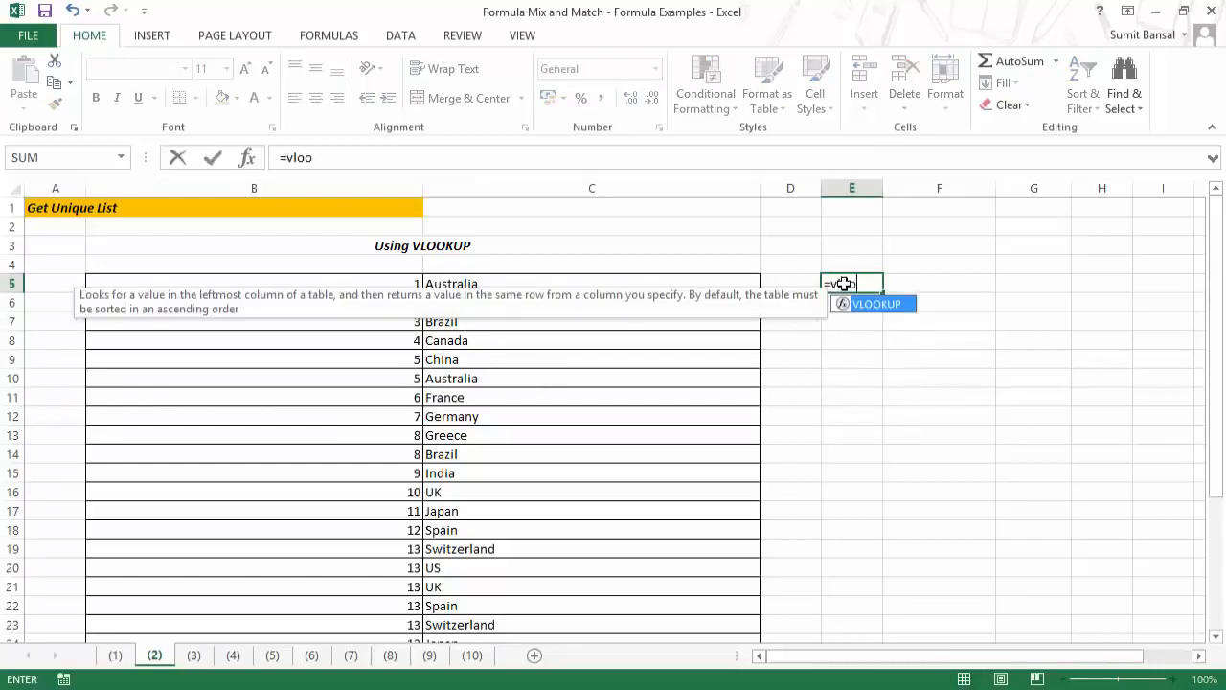
type("oo")
key("Tab")
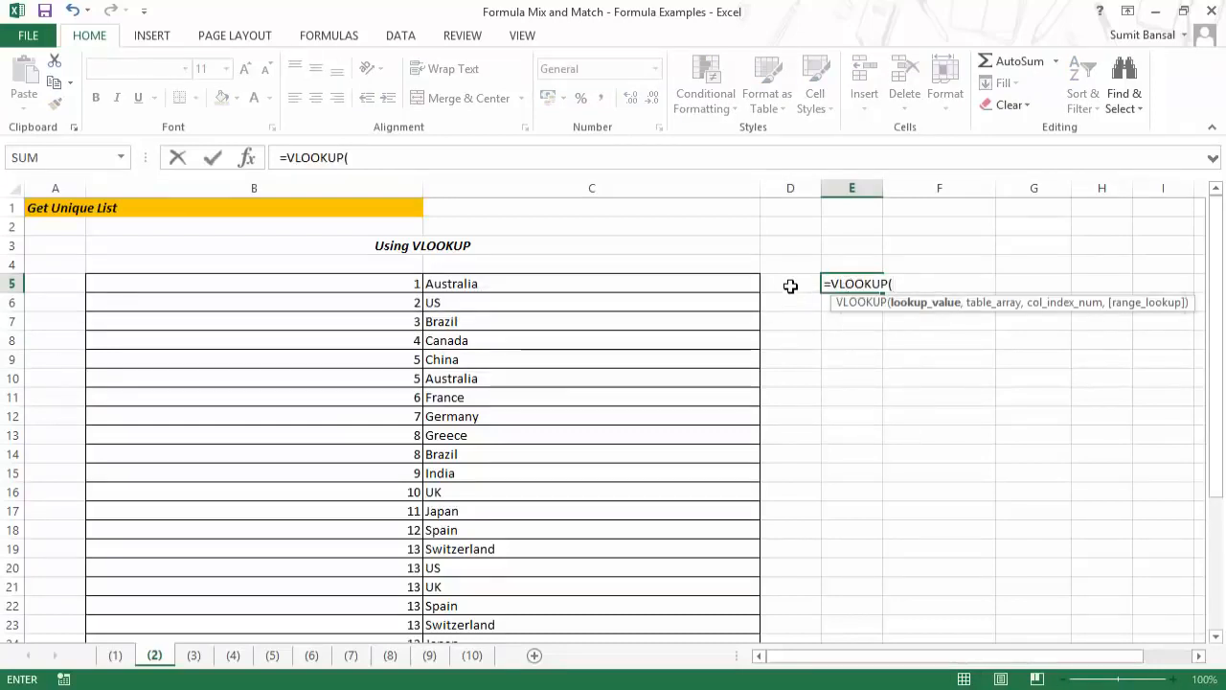
type("rows(")
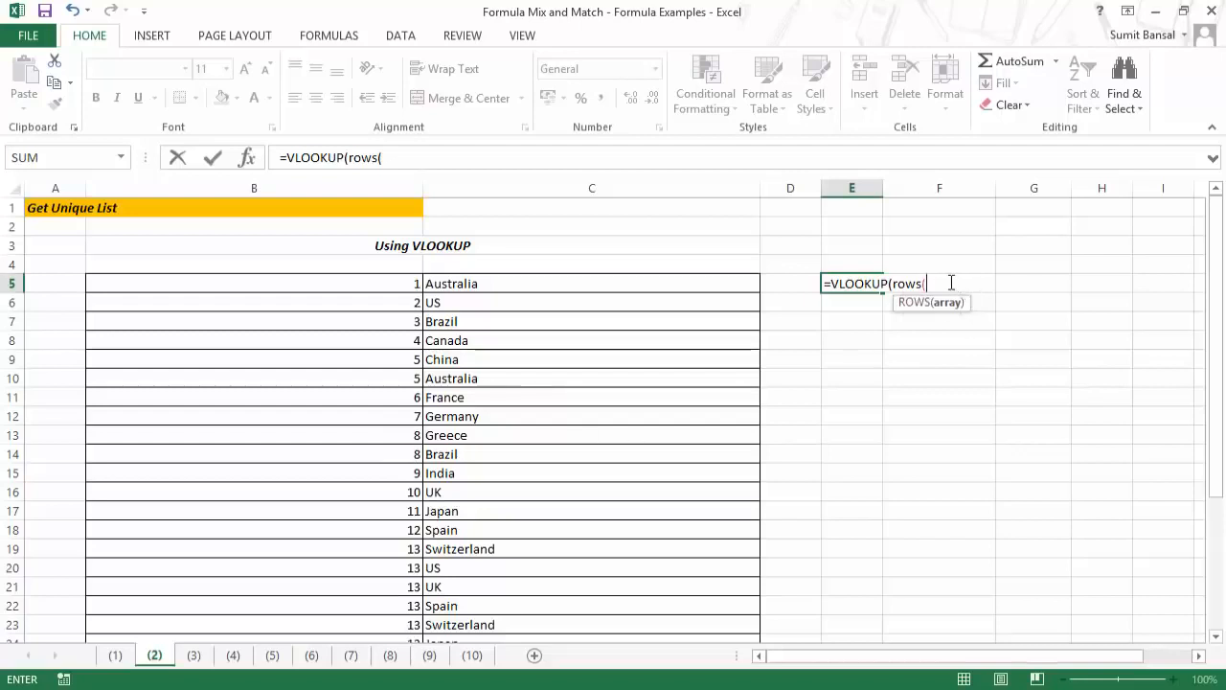
left_click(795, 283)
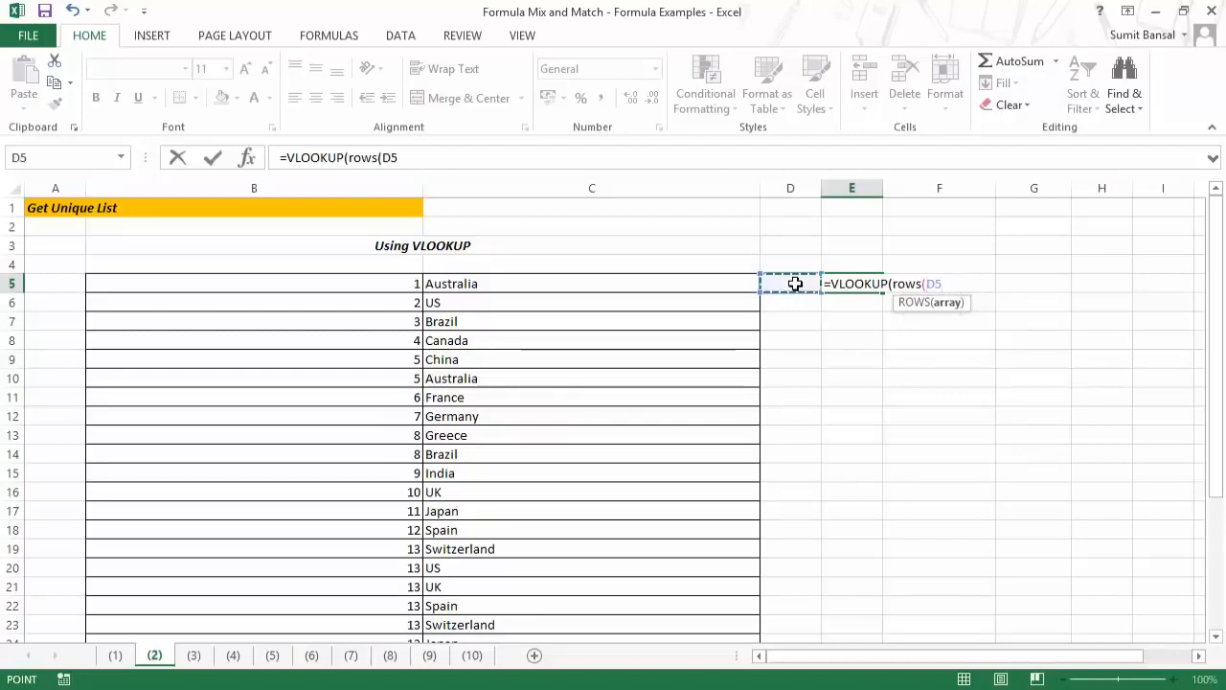
key("F8")
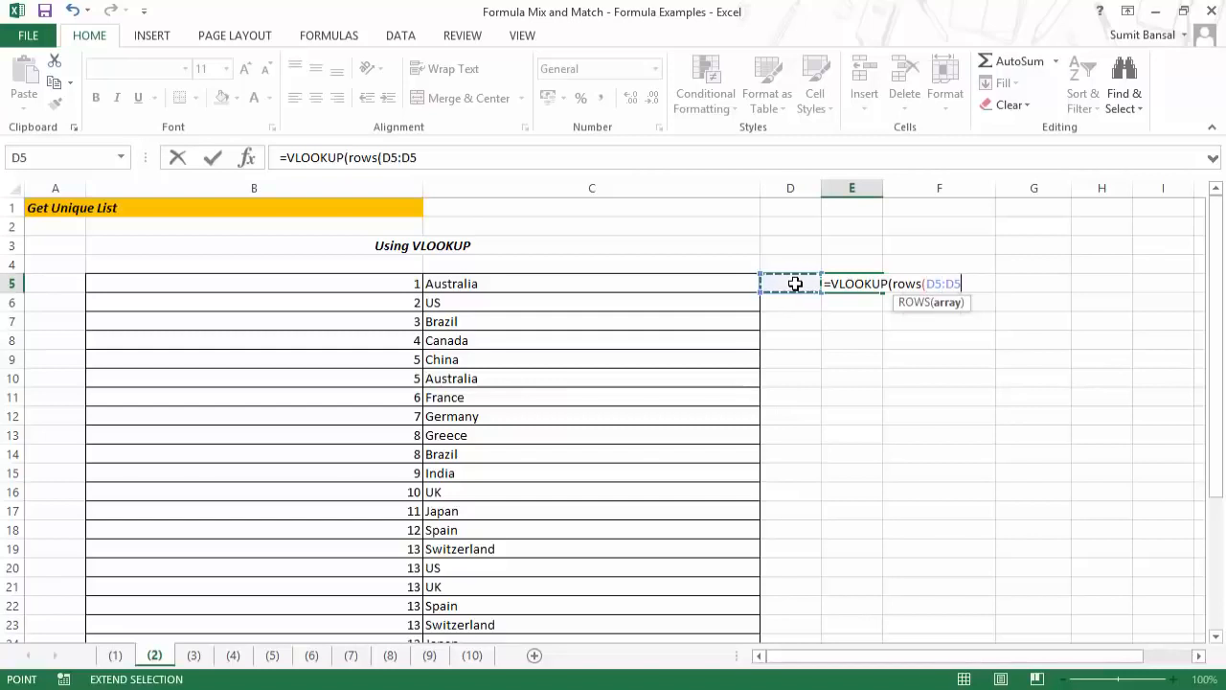
double_click(932, 285)
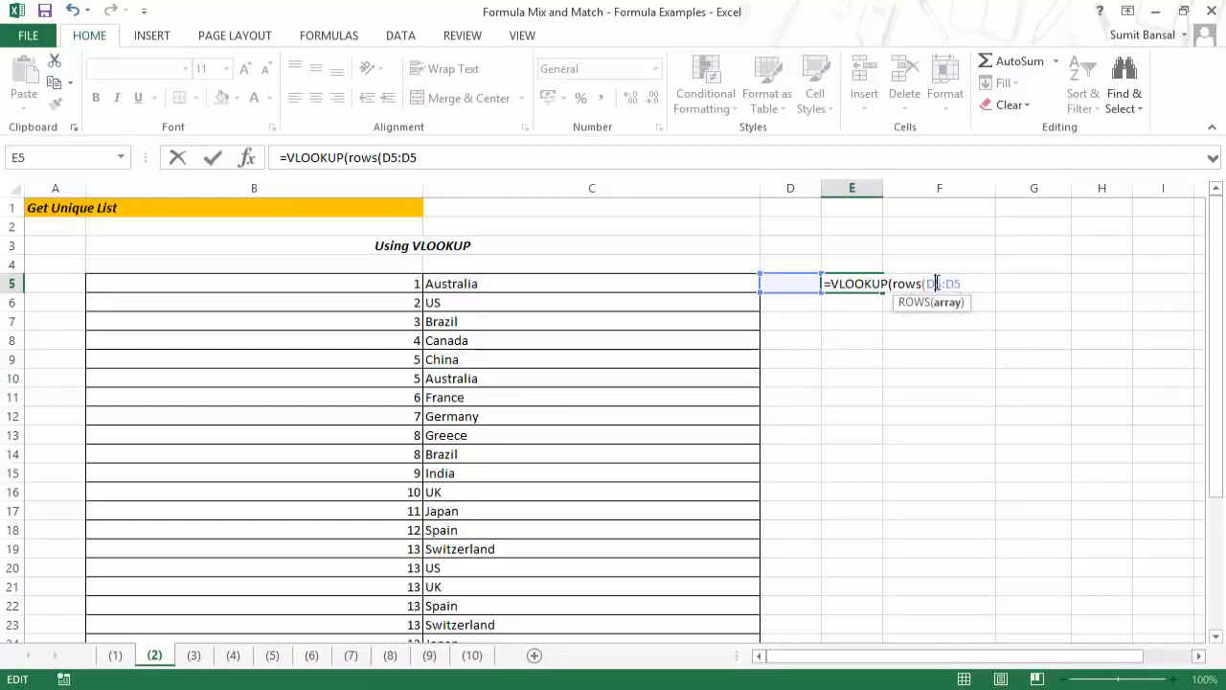
key("F4")
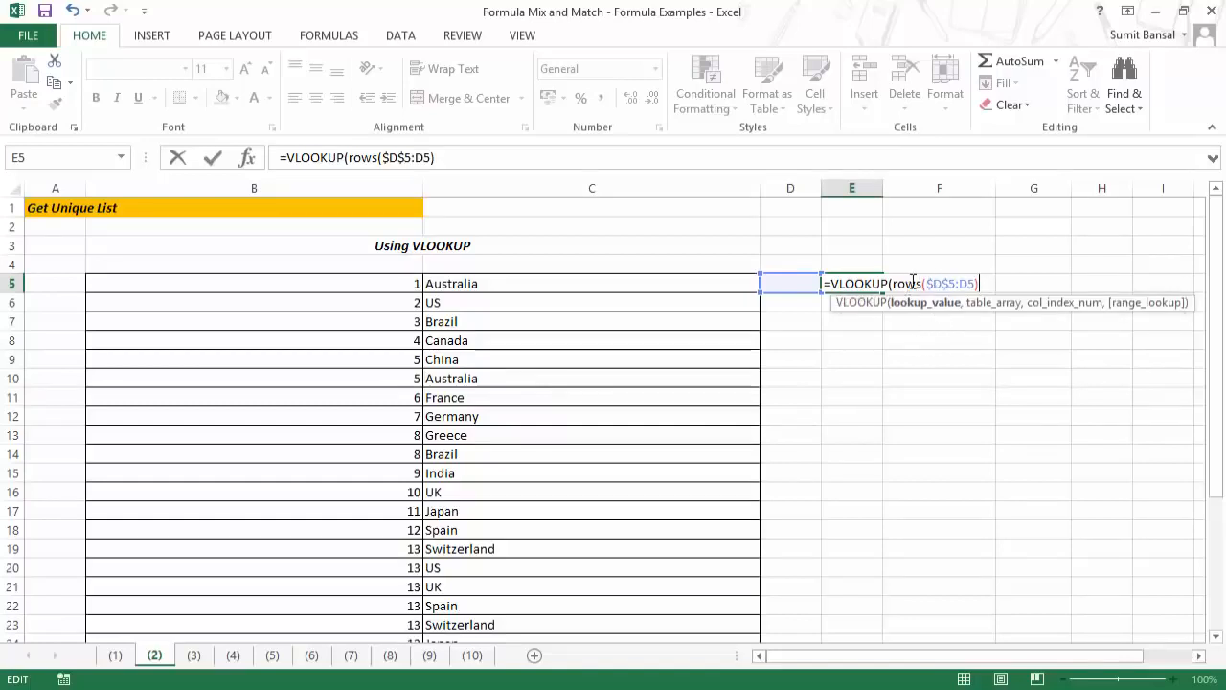
Evaluate the ROWS($D$5:D5) part inside the E5 formula and restore the original expression.
left_click_drag(894, 284, 982, 284)
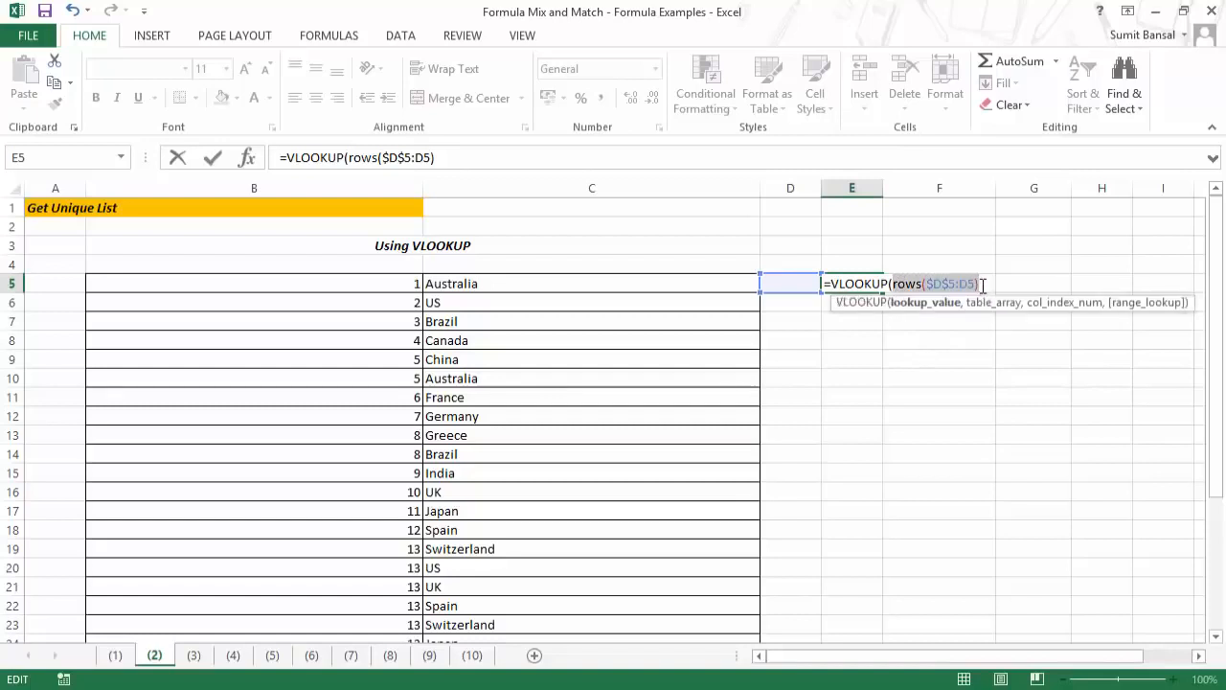
type("1")
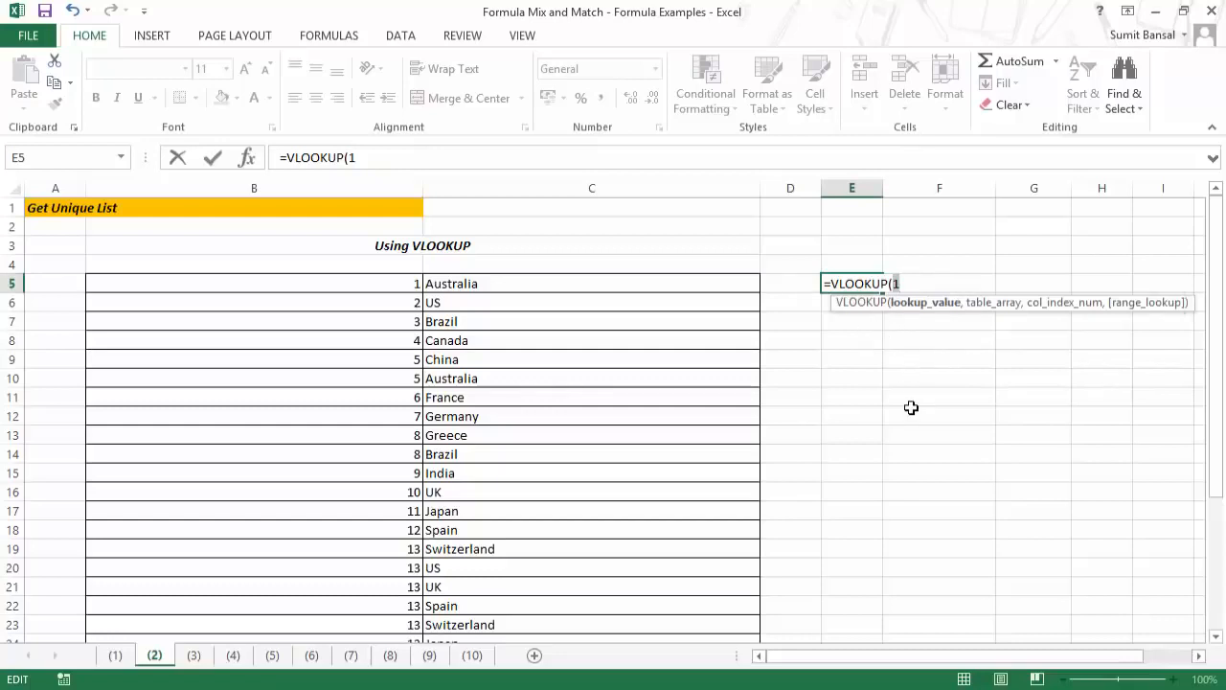
key("ctrl+z")
Complete E5 as =VLOOKUP(ROWS($D$5:D5),$B$5:$C$26,2,0), using the absolute helper and country range as the table array.
left_click(990, 282)
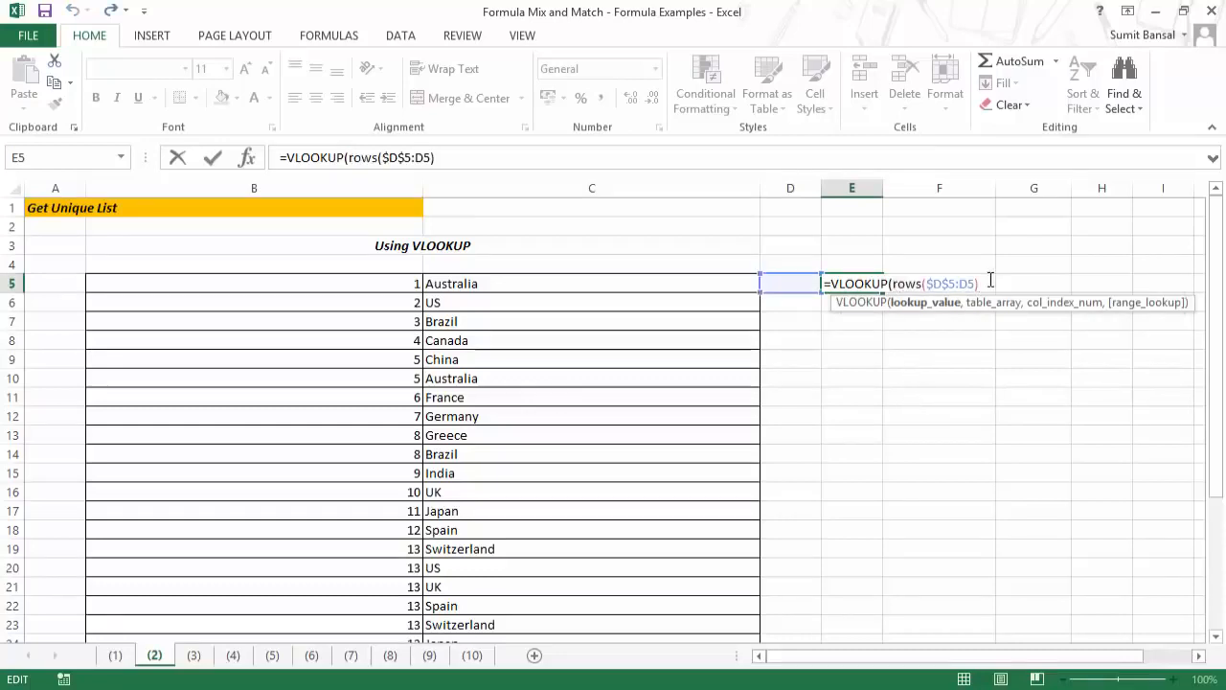
type(",")
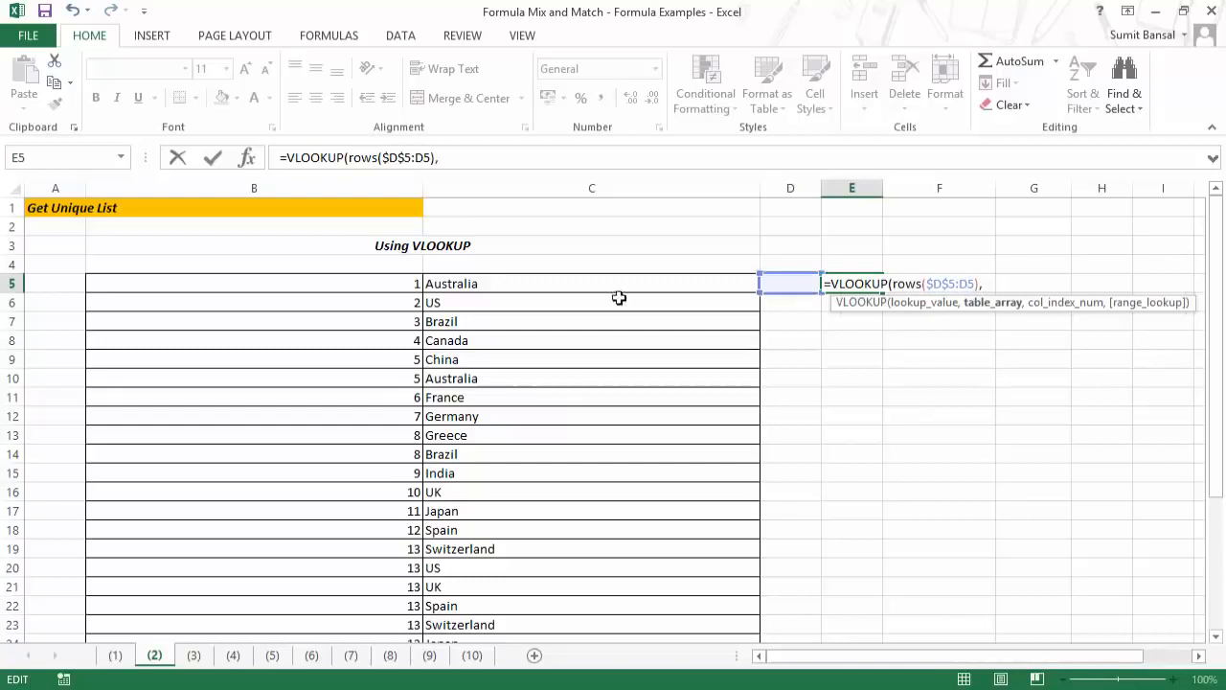
left_click_drag(383, 284, 552, 588)
key("F4")
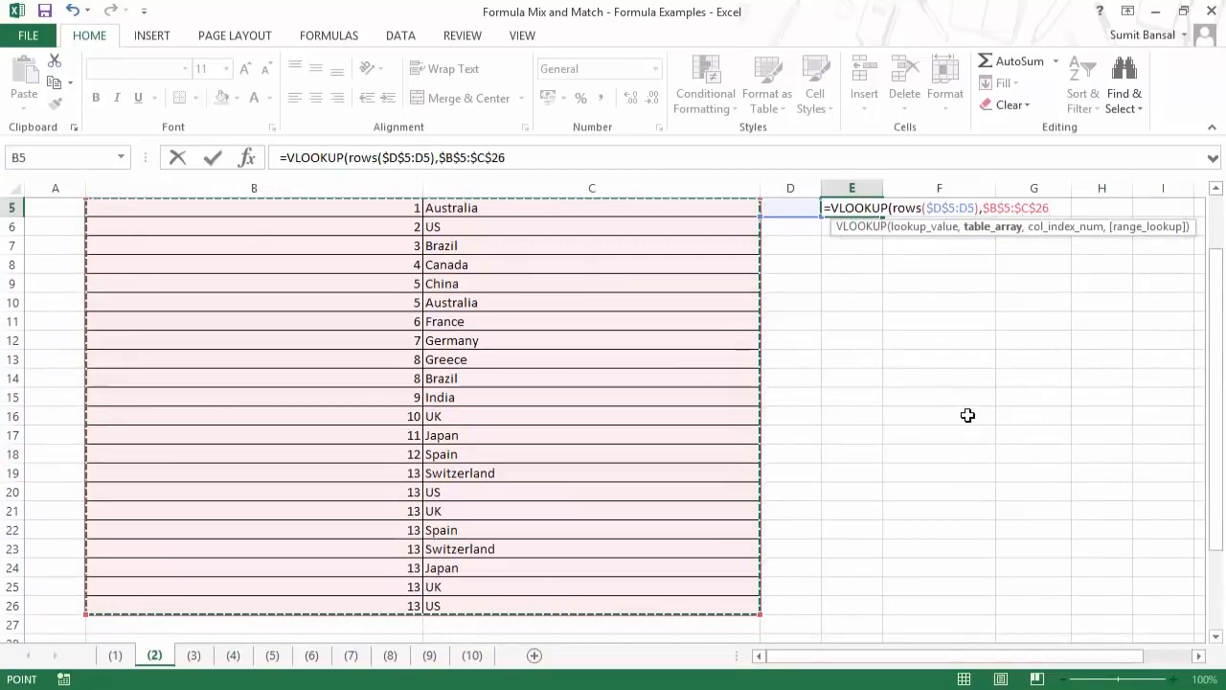
type(",")
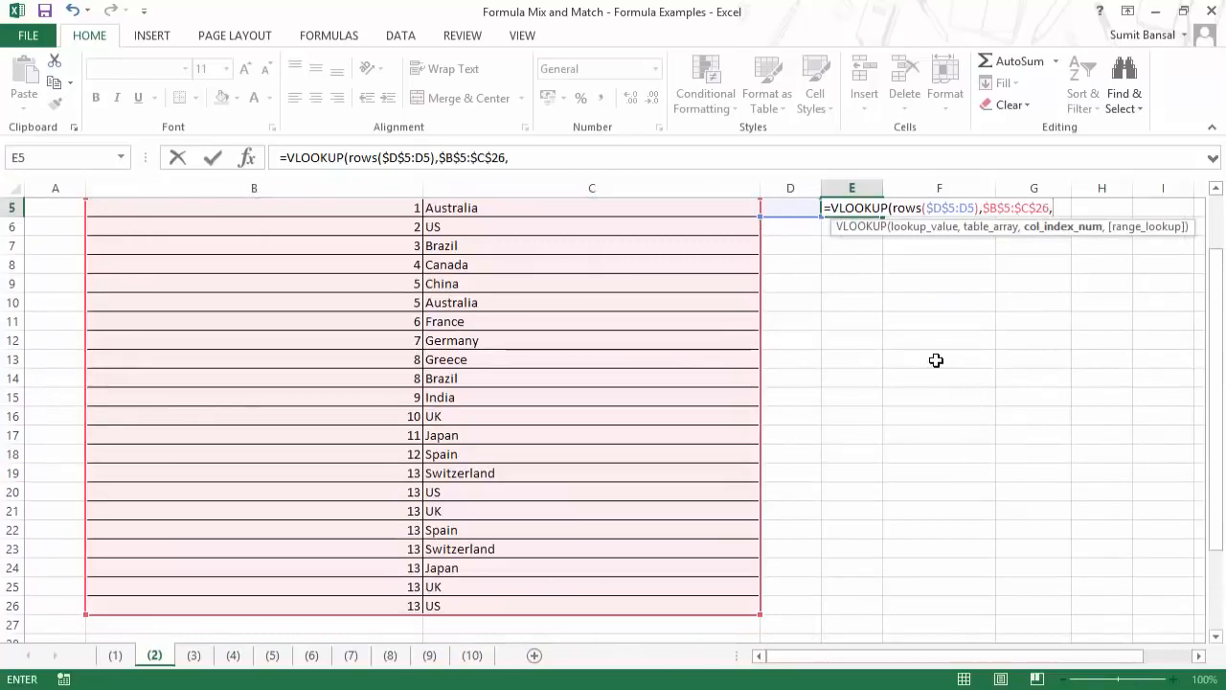
type("2")
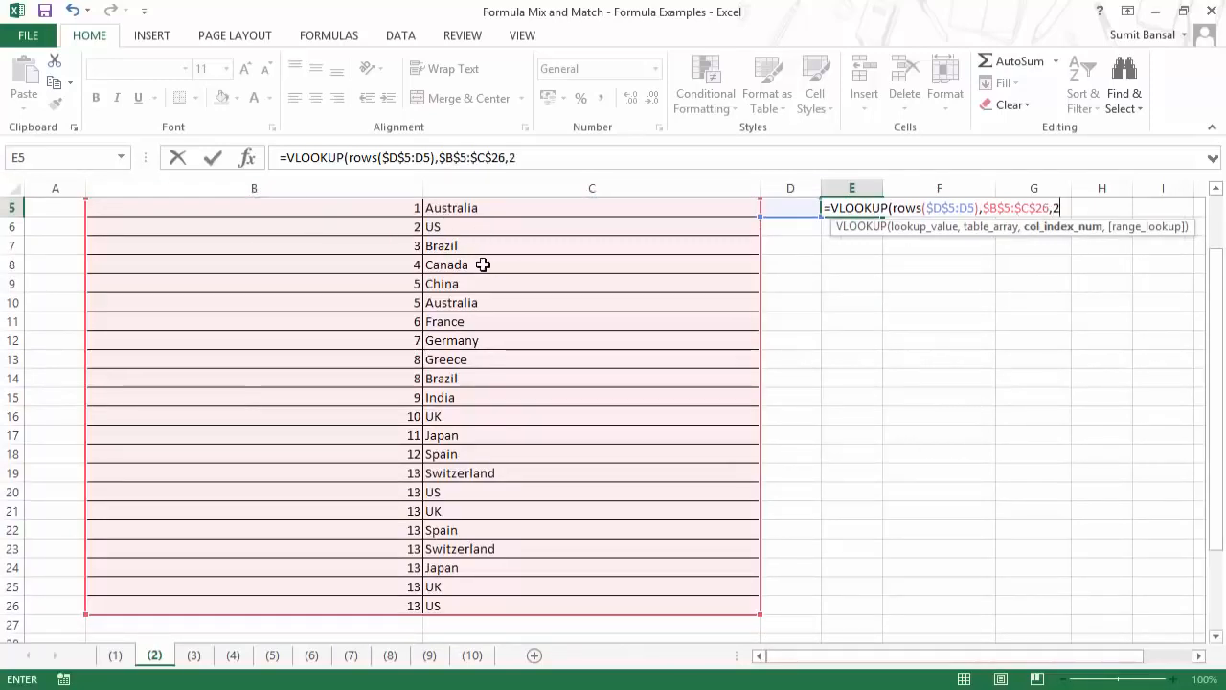
left_click_drag(1222, 272, 1214, 217)
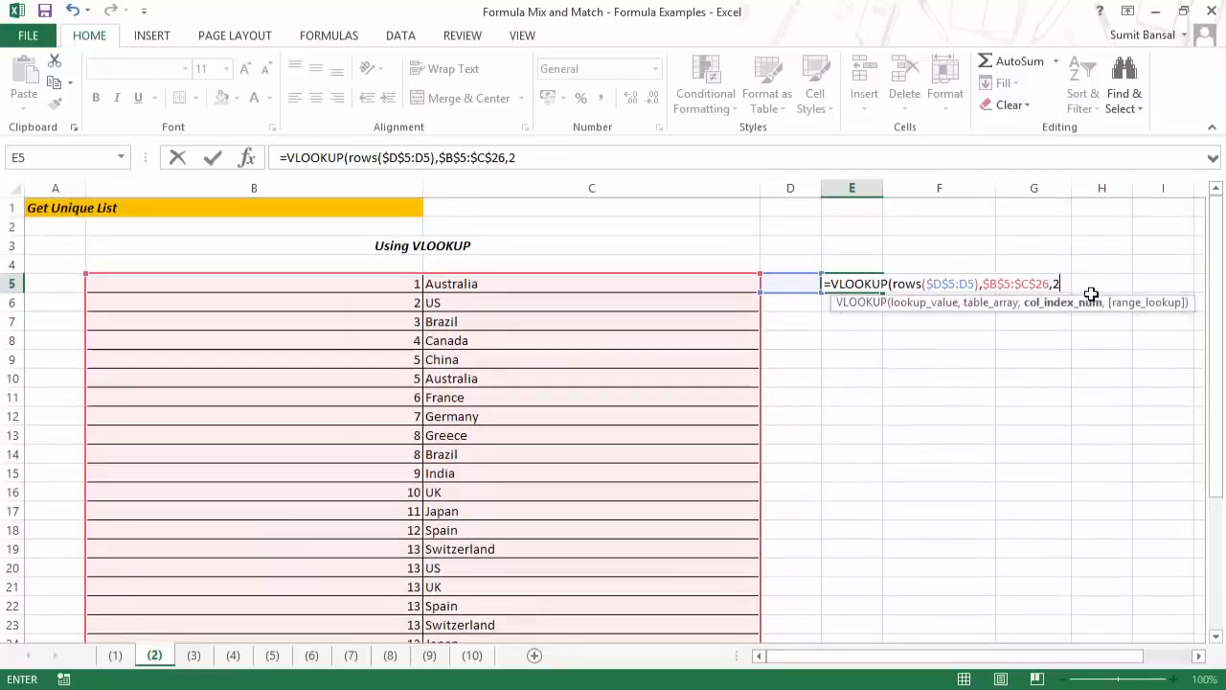
type(",0")
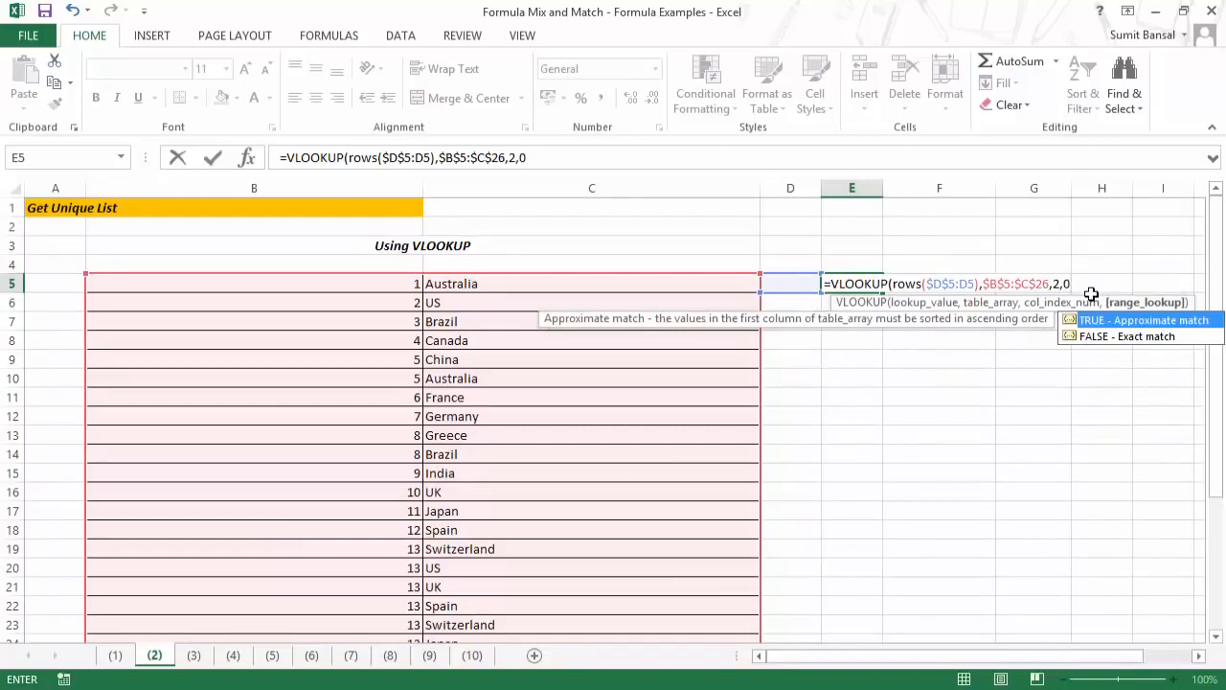
type(")")
key("Return")
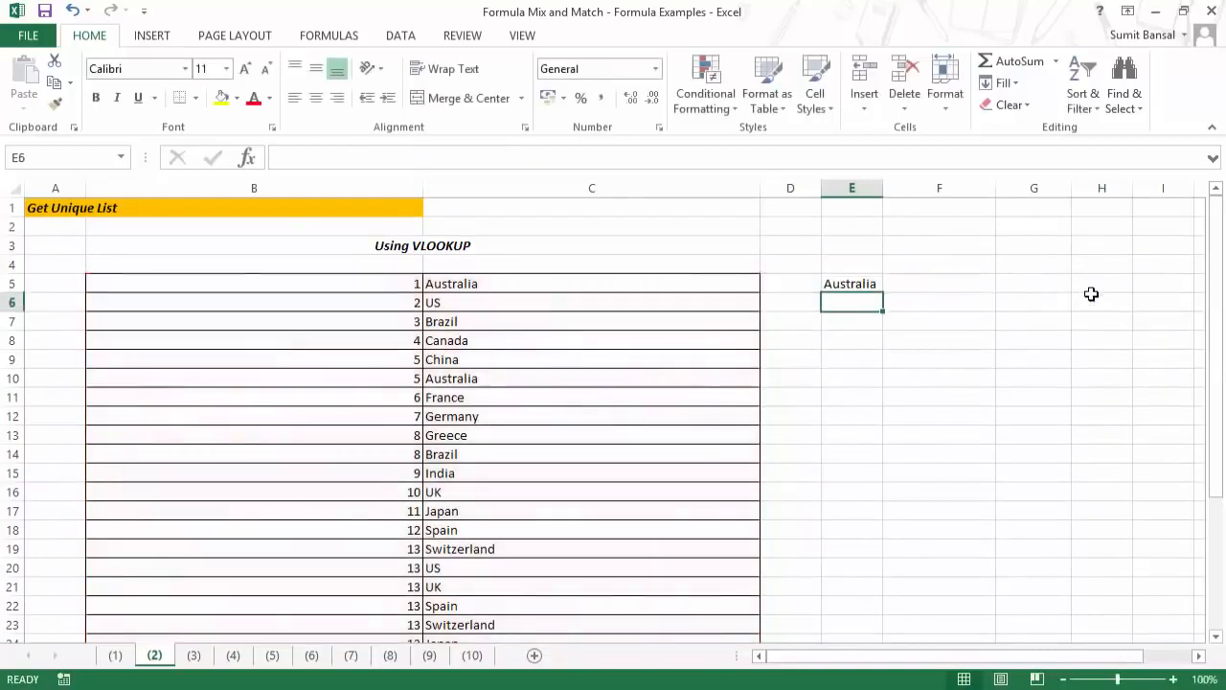
Fill the E5 VLOOKUP formula down column E to row 26.
key("Up")
left_click_drag(887, 293, 879, 581)
scroll(952, 528, "up", 2)
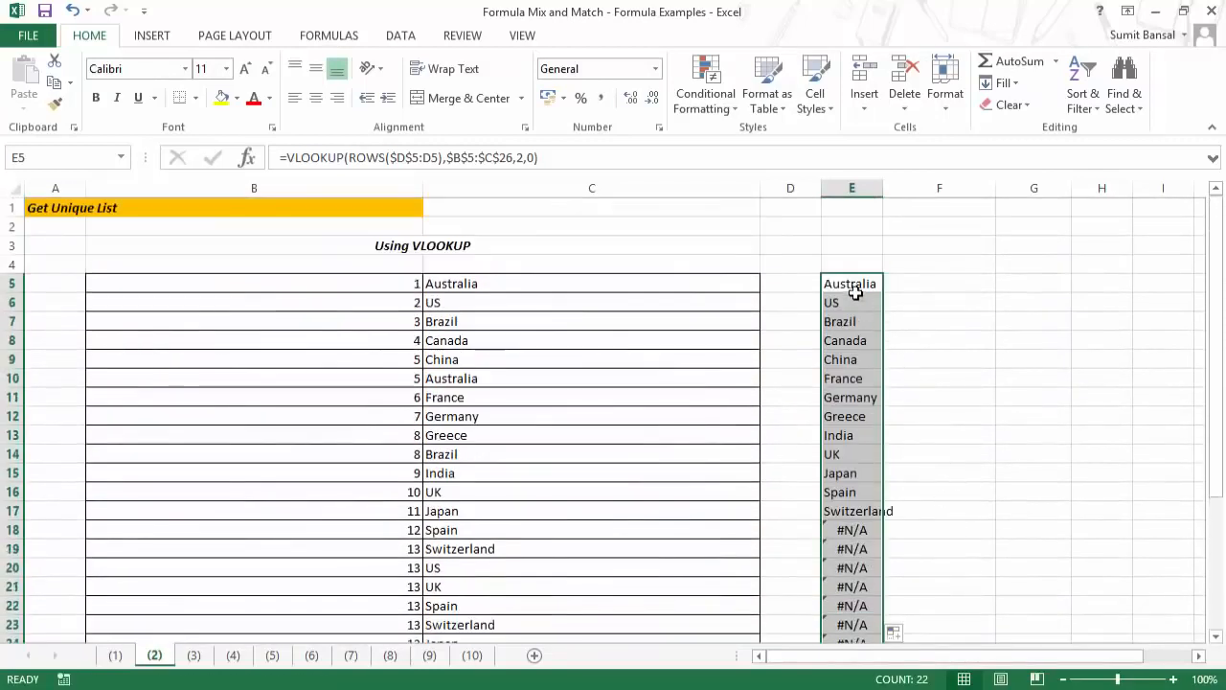
Examine the extracted countries in E5:E17 and the formula behind the first error in E18.
left_click_drag(851, 288, 862, 507)
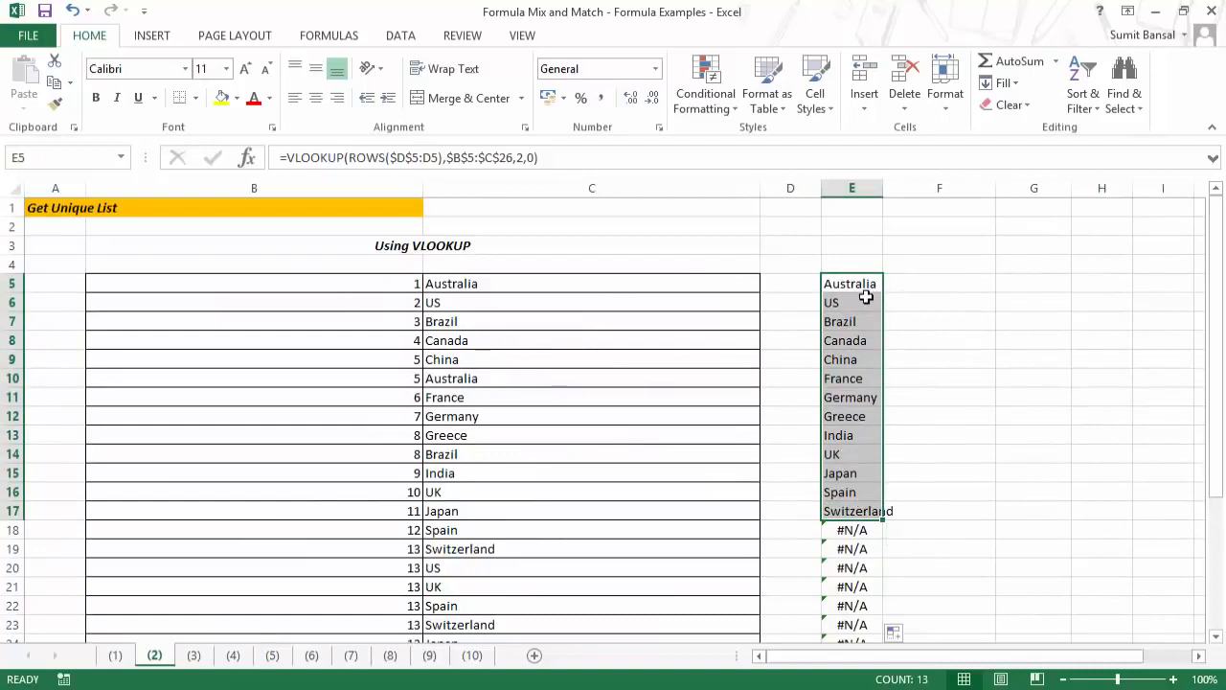
scroll(908, 460, "down", 1)
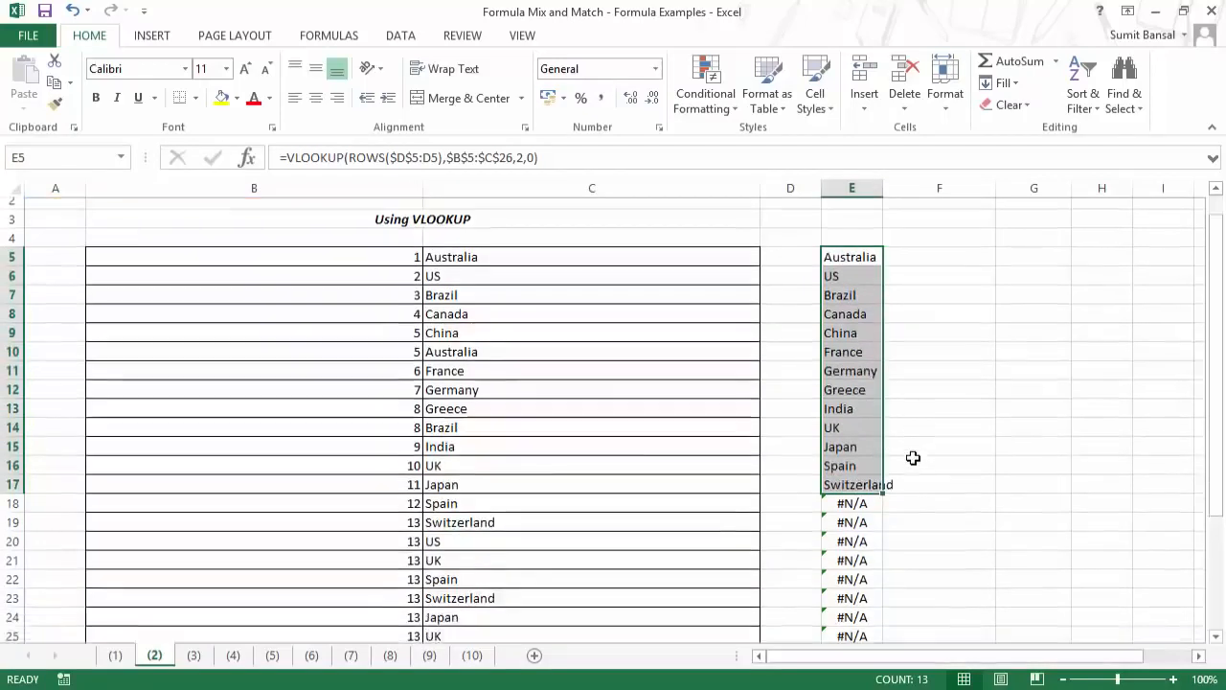
left_click(866, 471)
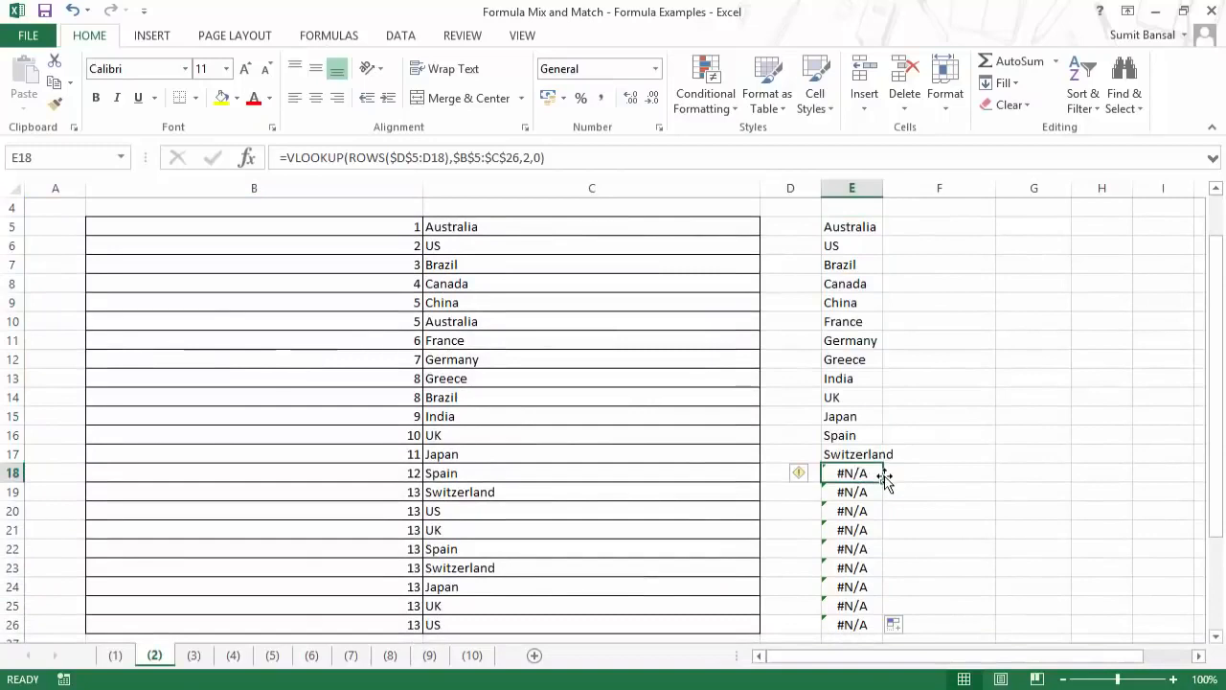
key("F2")
key("Escape")
scroll(881, 383, "up", 1)
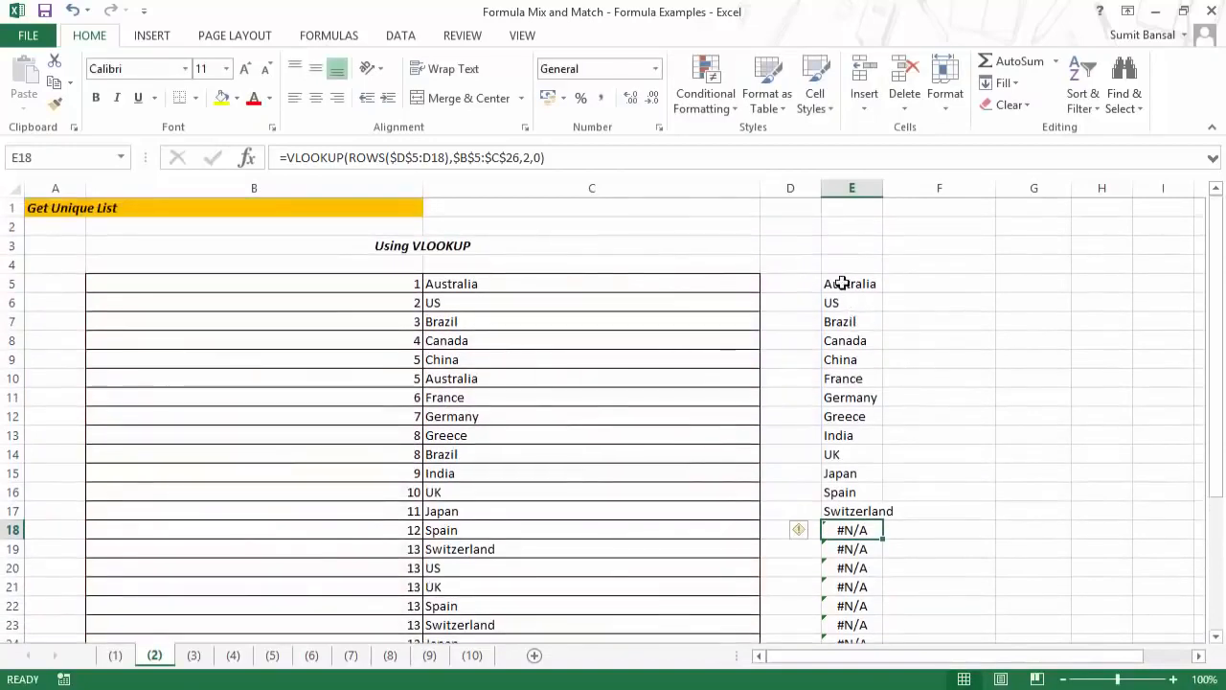
Wrap the E5 VLOOKUP in IFERROR with "" as the value if error, and fill it down column E.
left_click(862, 288)
key("F2")
key("Left")
key("Left")
key("Left")
key("Left")
key("Left")
key("Left")
key("Left")
key("Left")
key("Left")
key("Left")
key("Left")
key("Left")
key("Left")
key("Left")
key("Left")
key("Left")
key("Left")
key("Left")
key("Left")
key("Left")
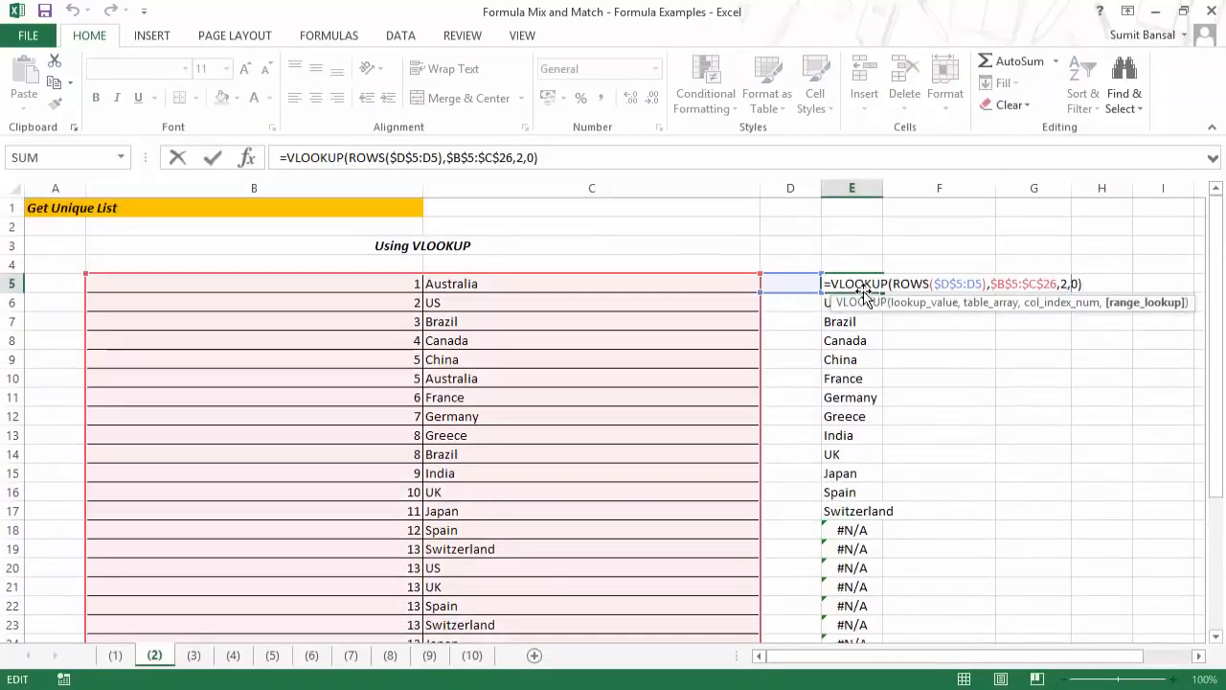
type("If")
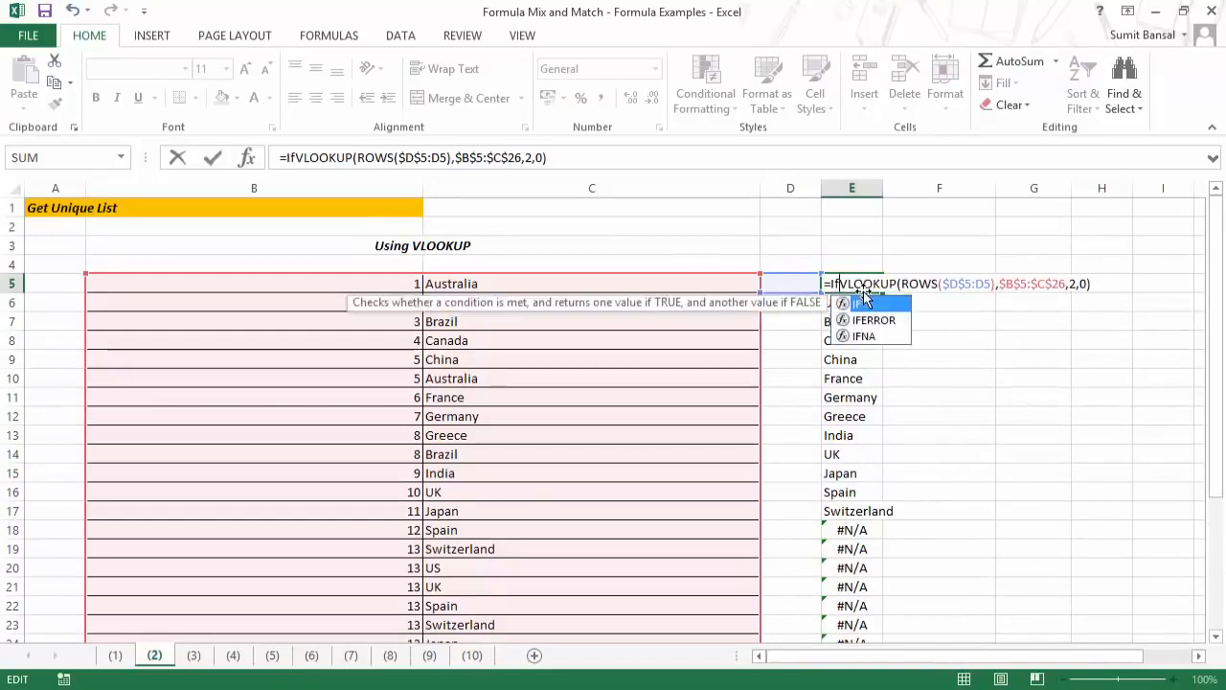
type("err")
key("Tab")
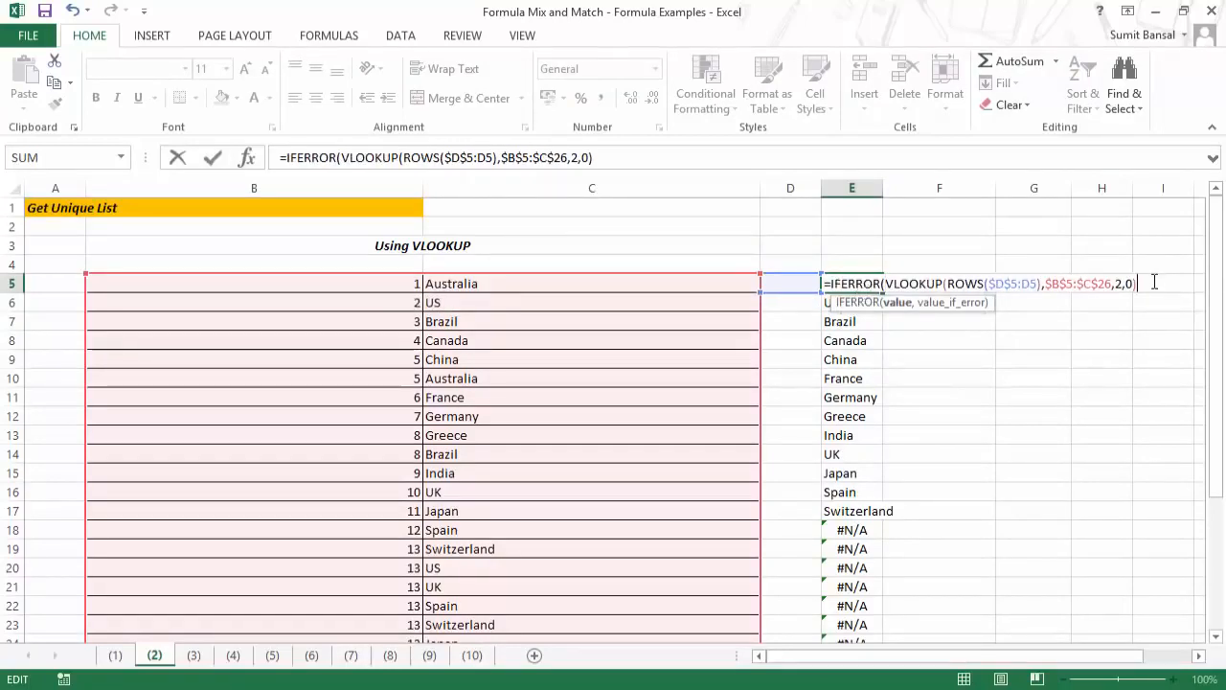
type(",")
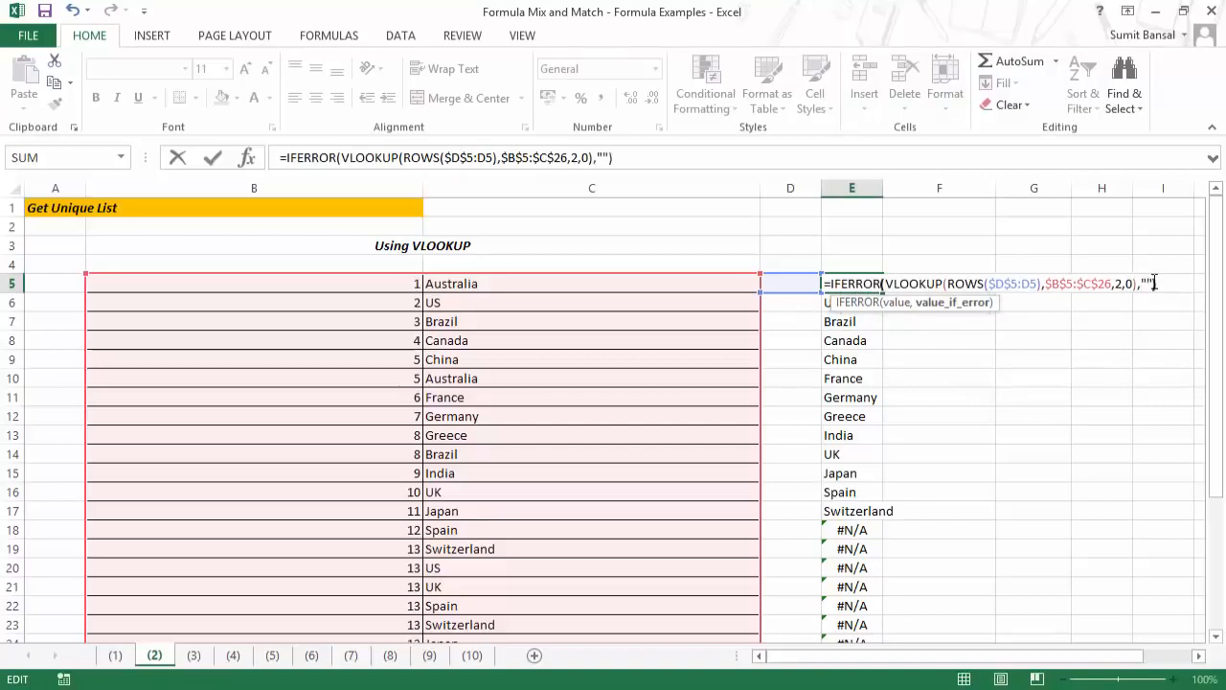
type("\"\")")
key("Return")
key("Up")
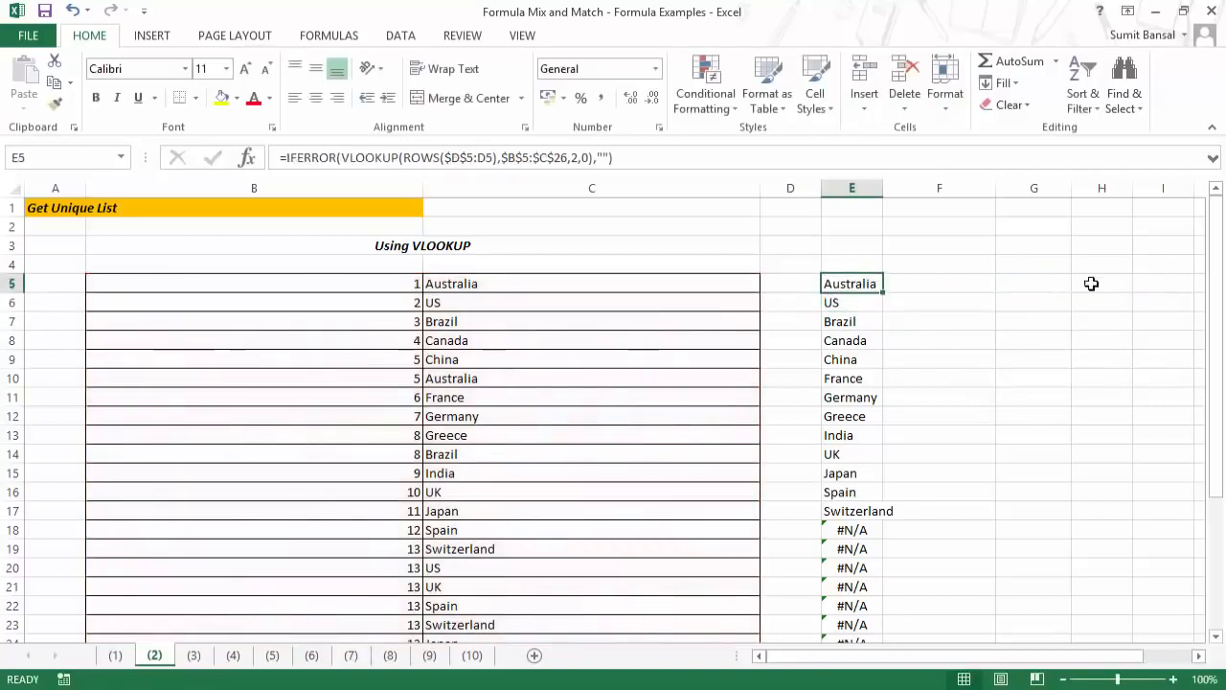
double_click(881, 293)
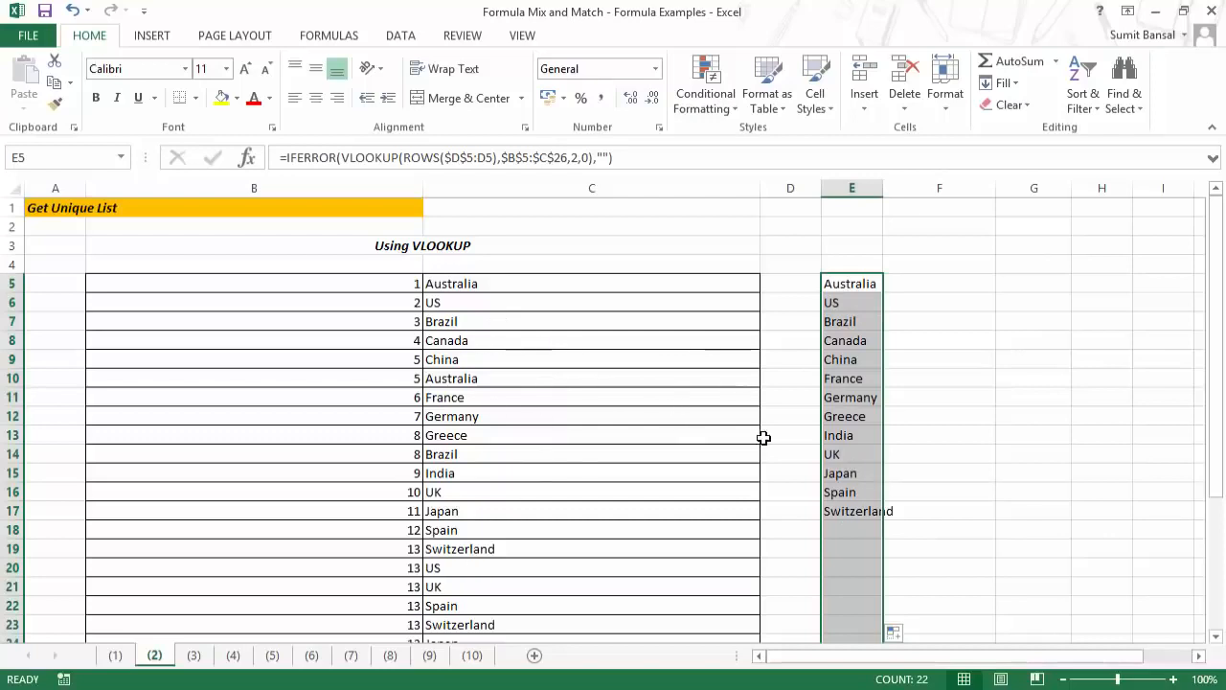
Replace the country in C15 with Brazil to test whether the unique list updates.
scroll(565, 441, "down", 1)
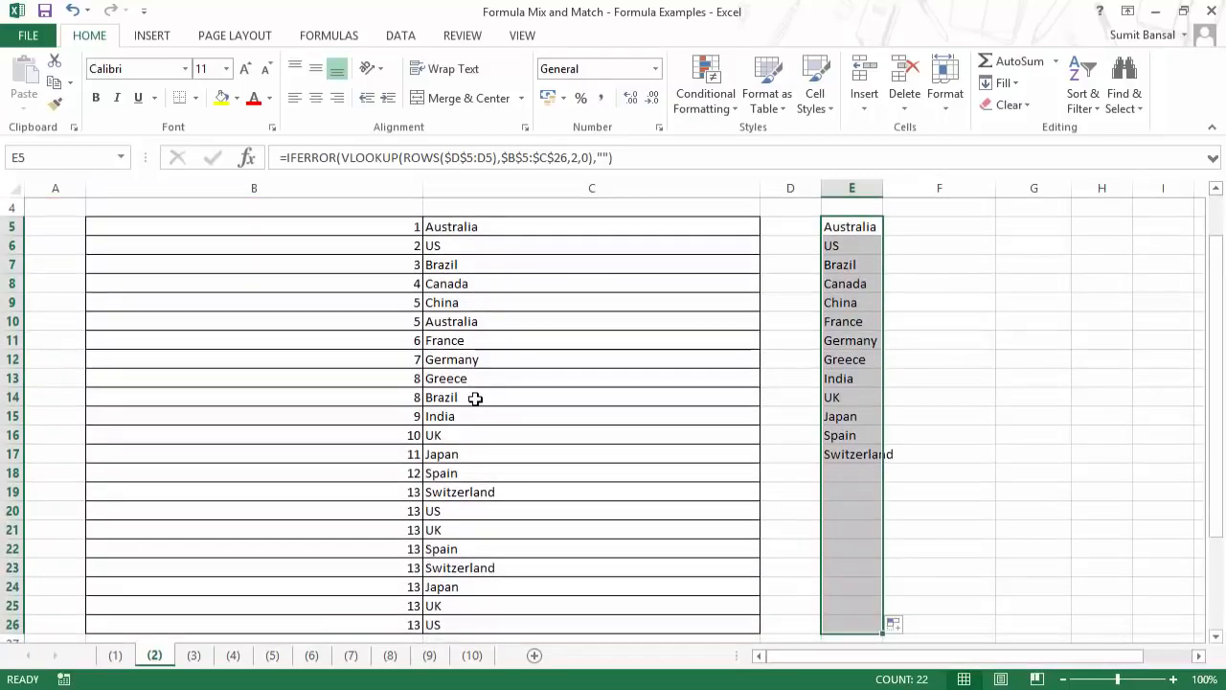
left_click(475, 397)
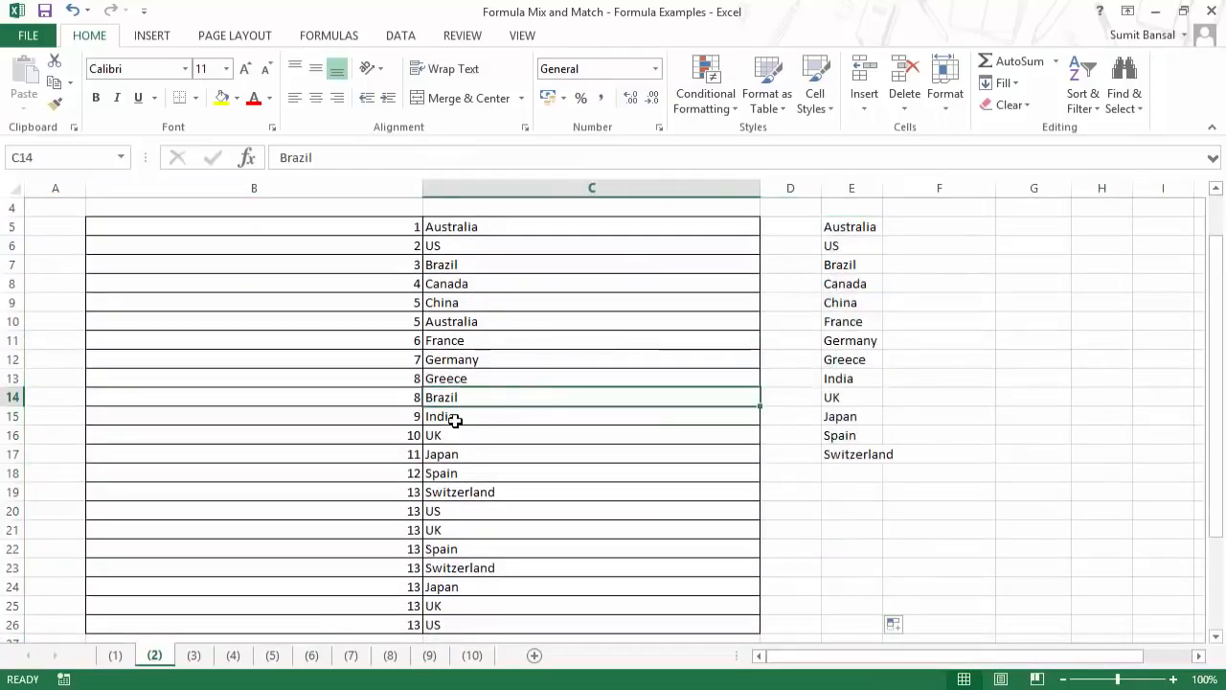
left_click(455, 420)
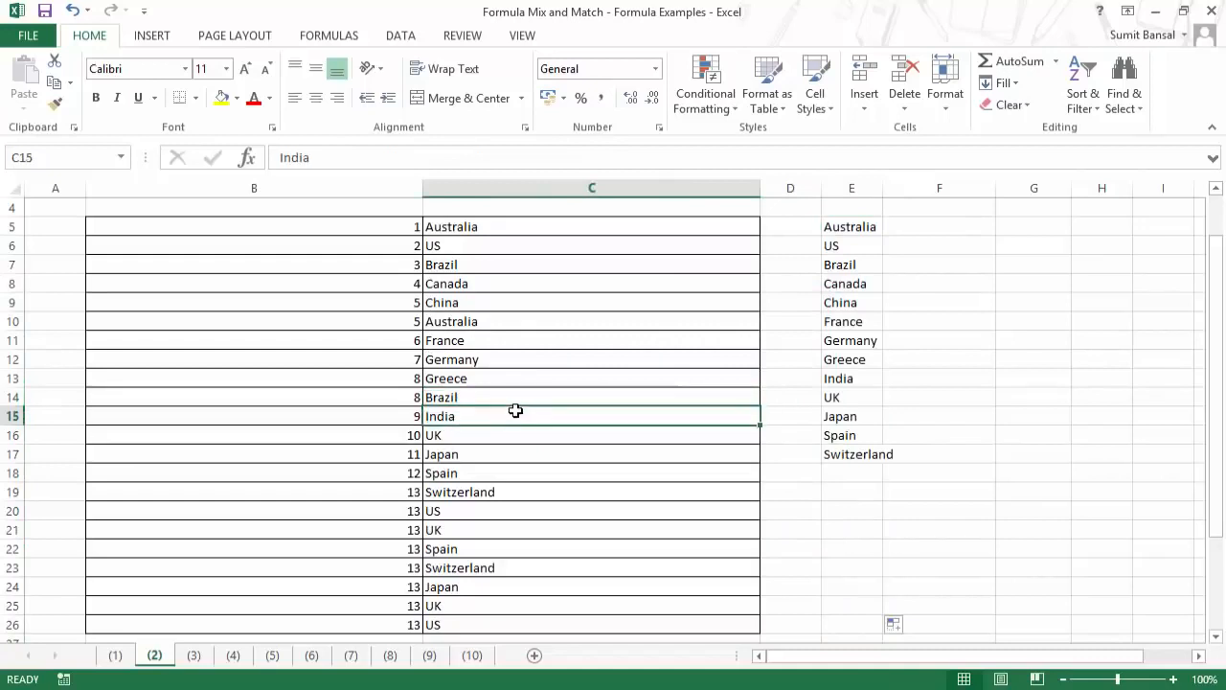
type("Brazil")
key("Return")
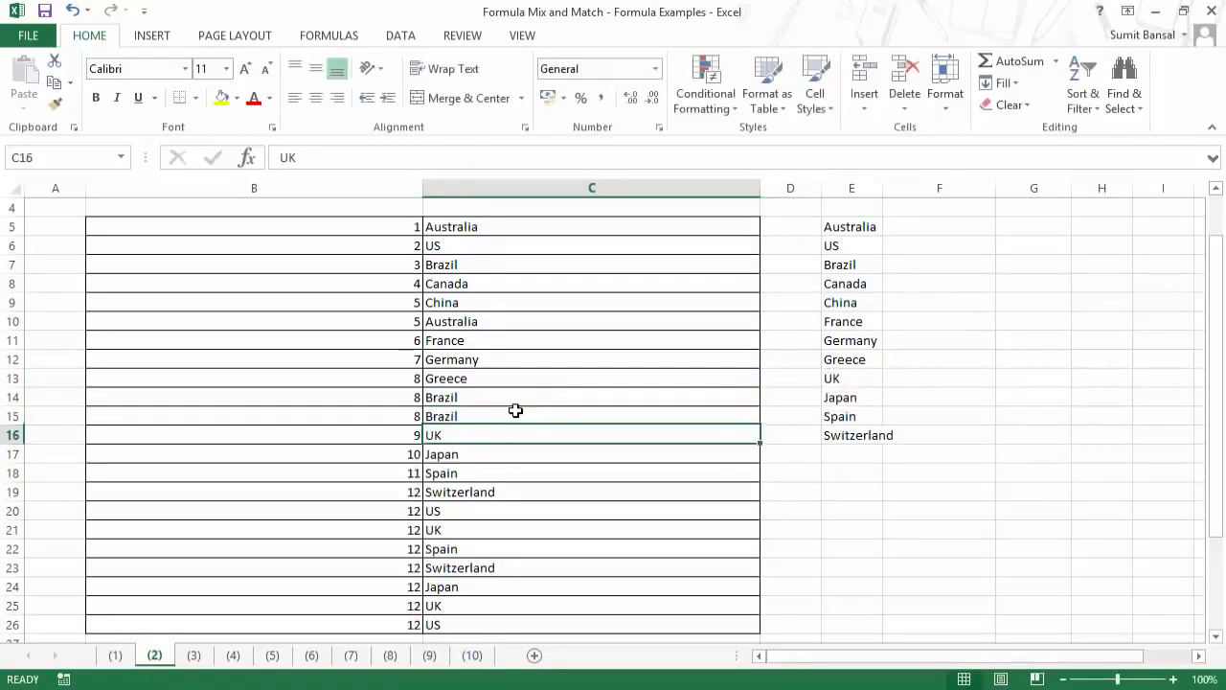
left_click(515, 410)
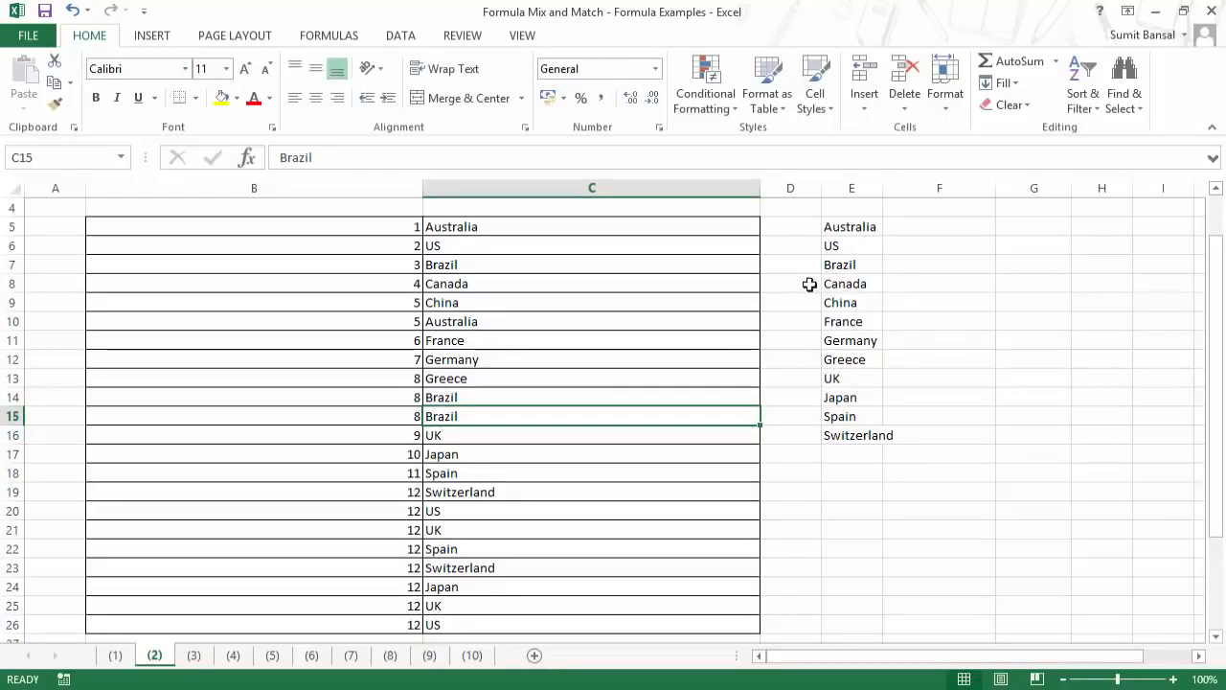
Replace the country in C16 with India to test whether the unique list picks up a new entry.
left_click(491, 435)
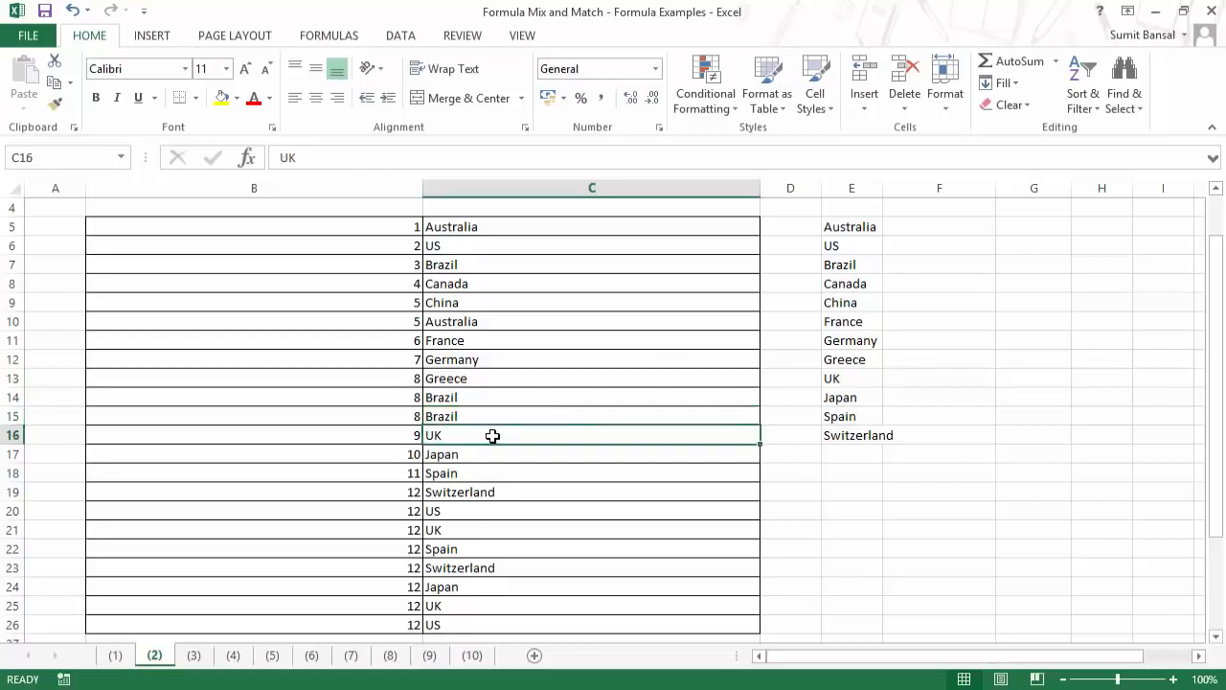
type("India")
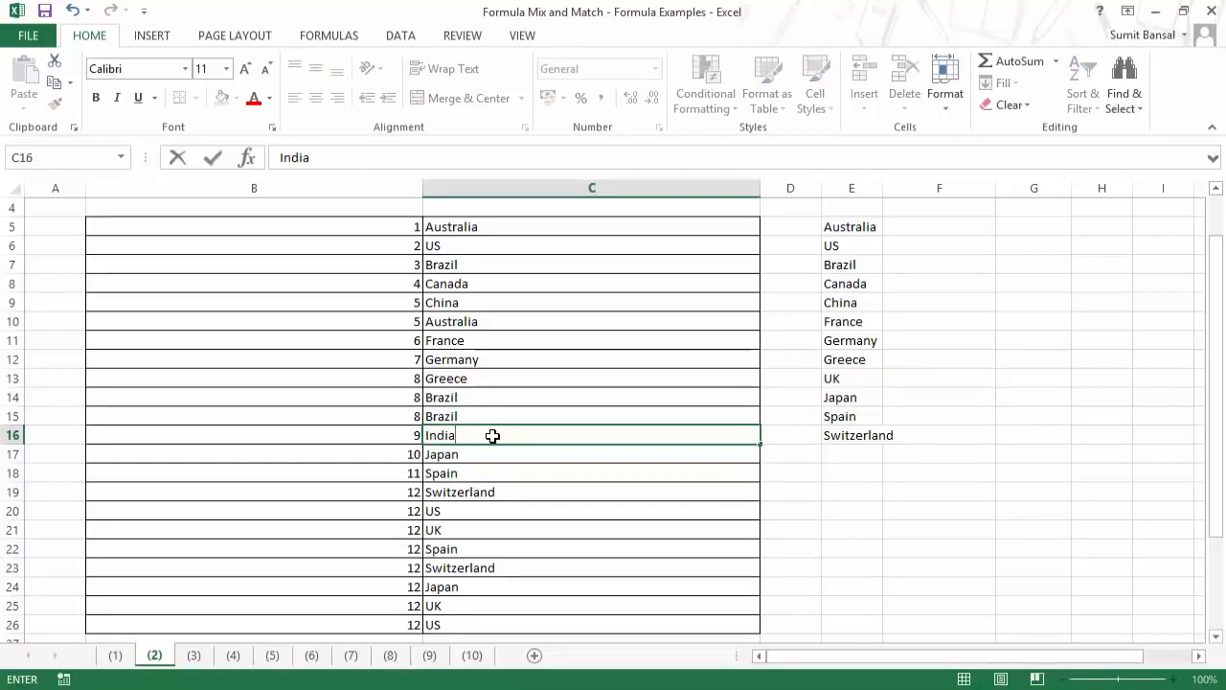
key("Return")
left_click(491, 435)
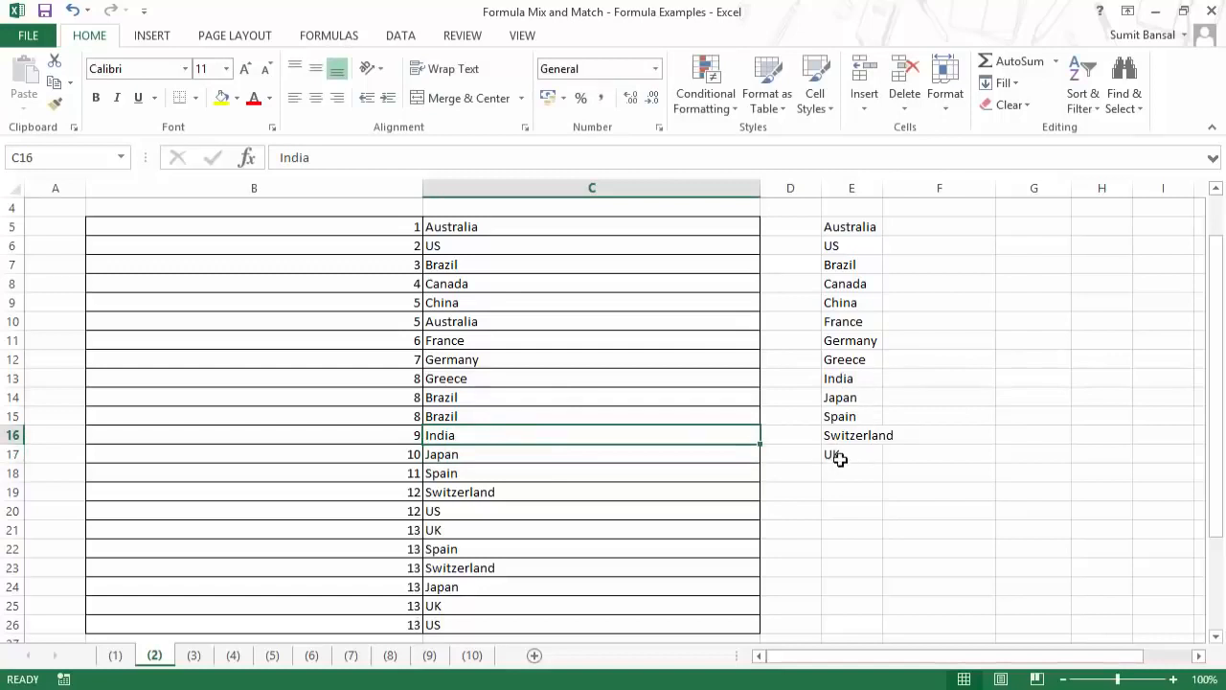
scroll(840, 458, "up", 1)
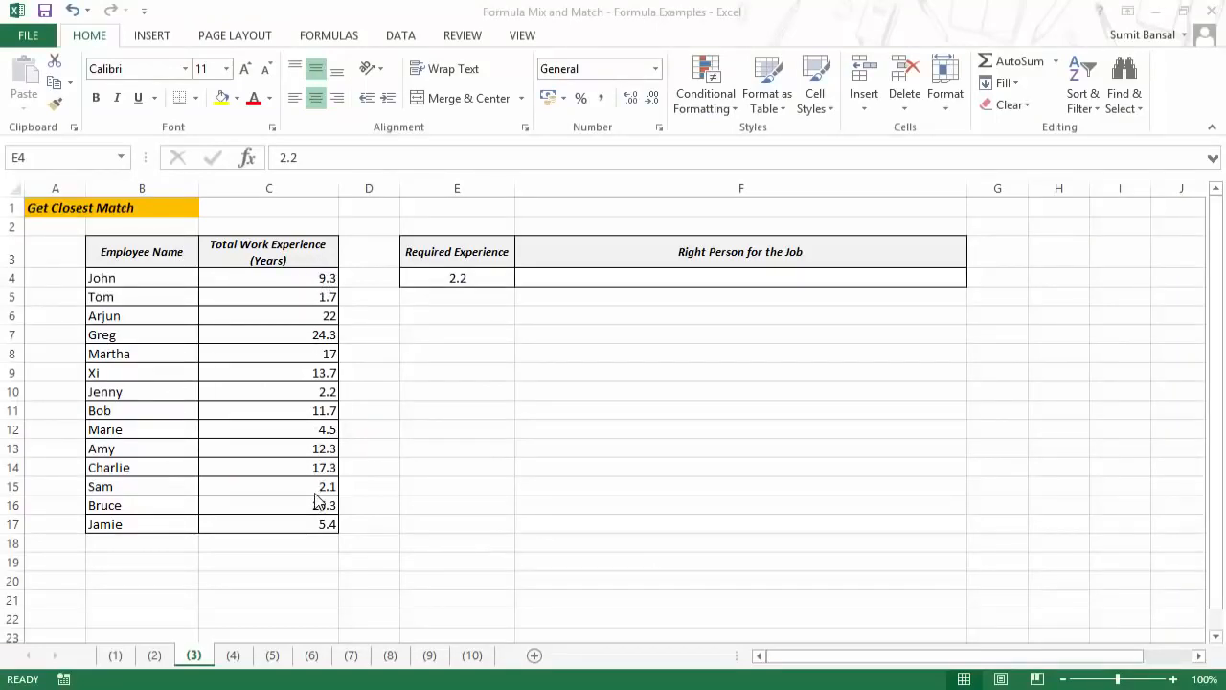
On the Get Closest Match sheet, start an INDEX formula in F4 with the absolute range $B$4:$C$17 as its array.
left_click(497, 289)
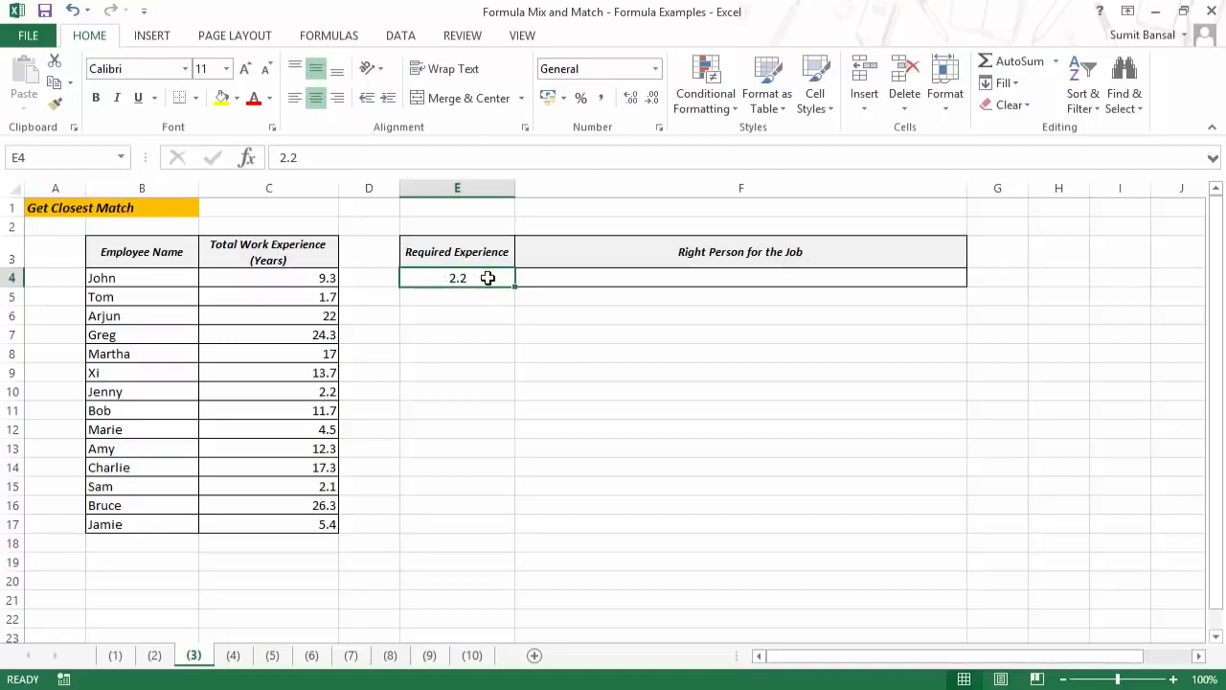
left_click(590, 275)
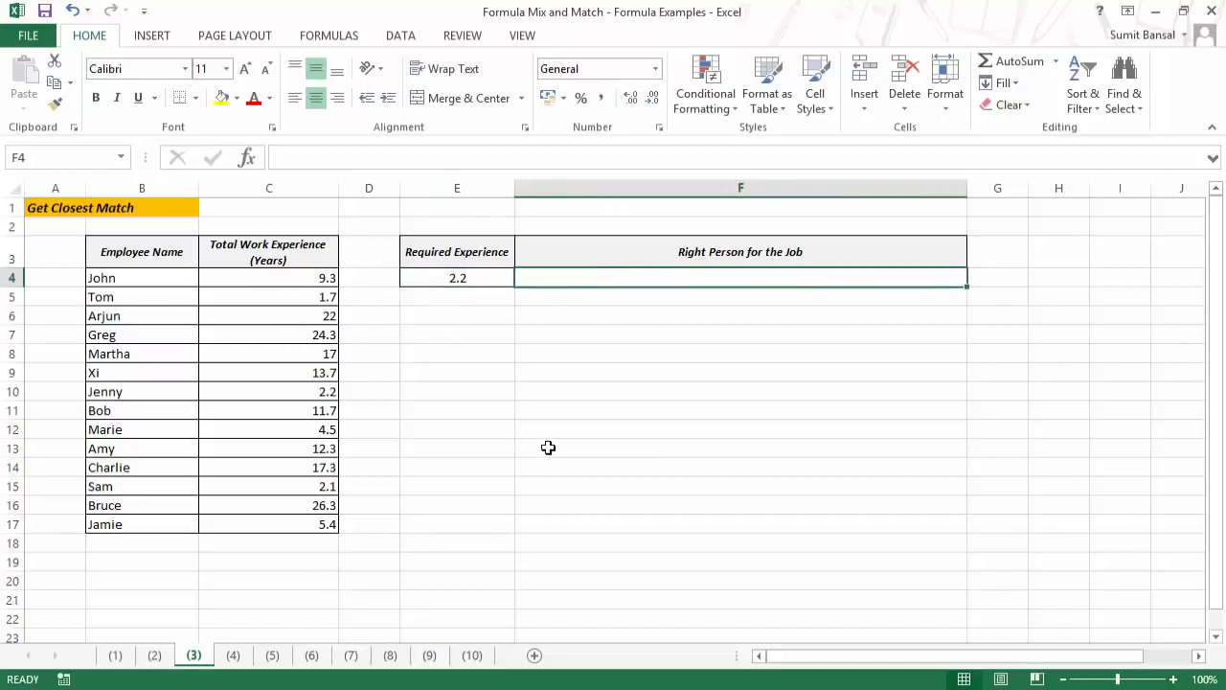
type("=inde")
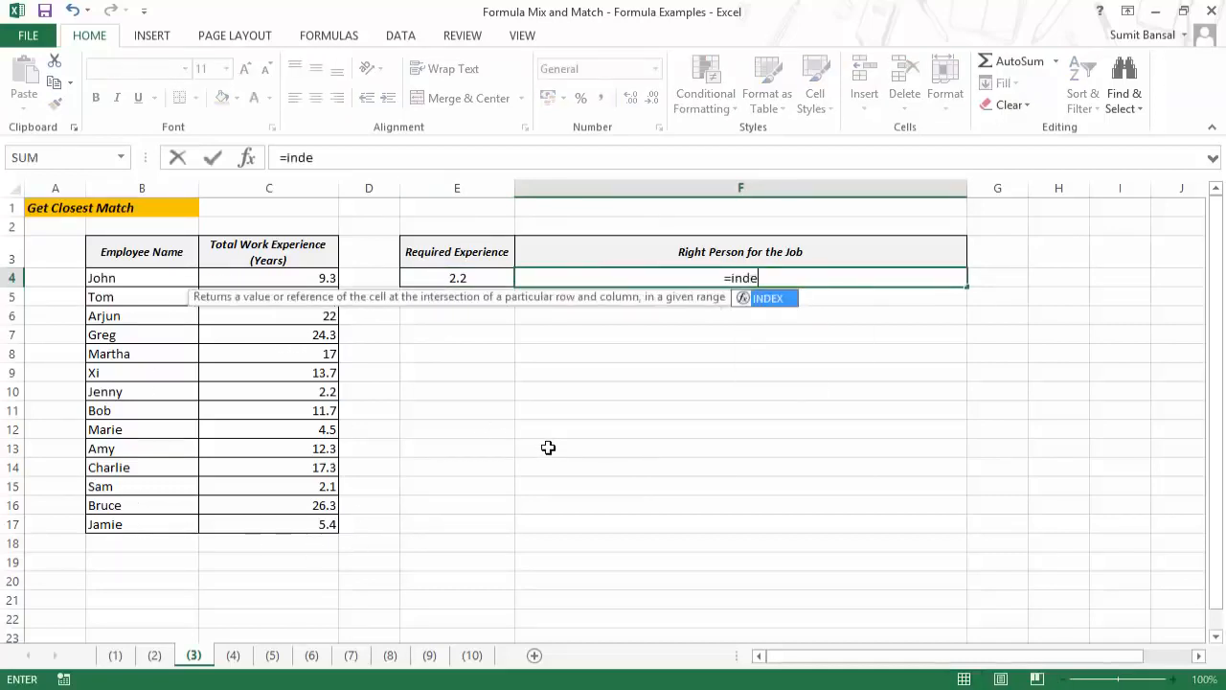
key("Tab")
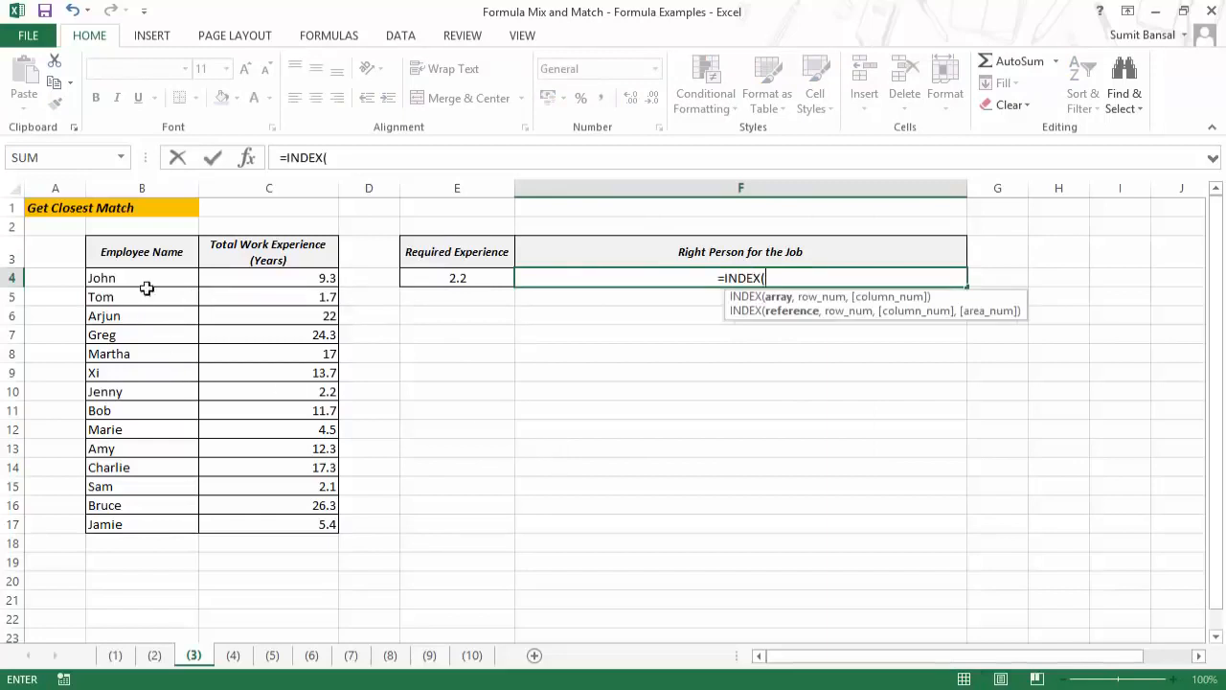
left_click_drag(145, 277, 278, 518)
key("F4")
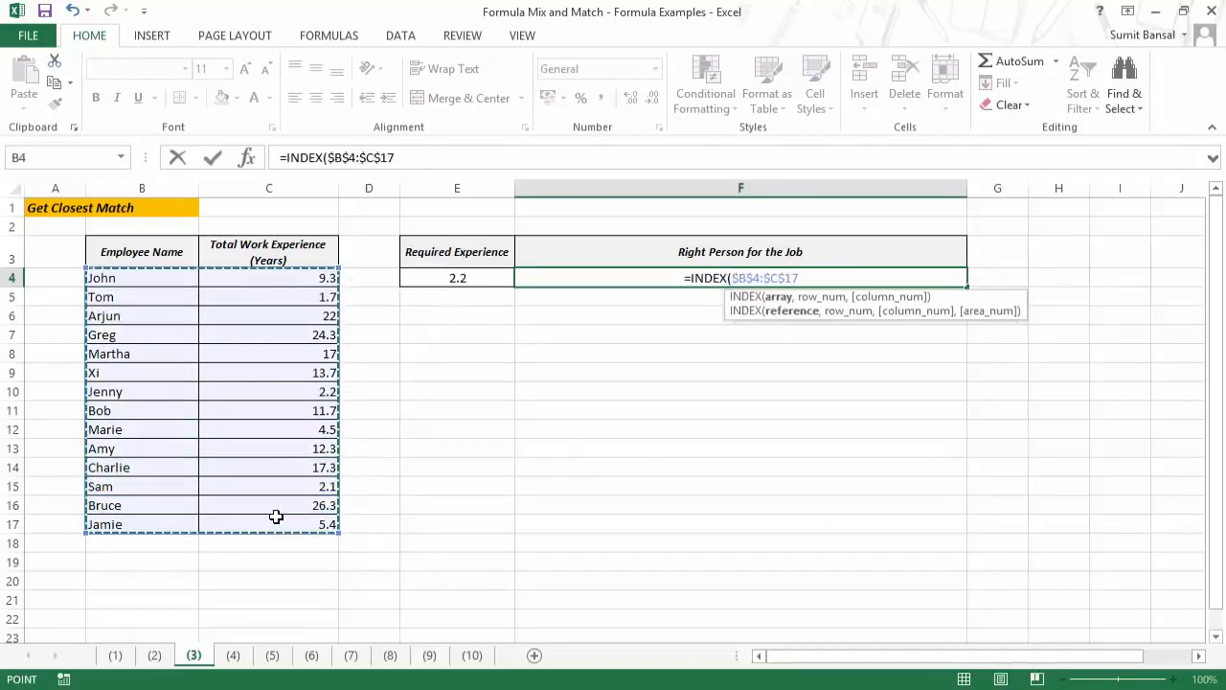
type(",")
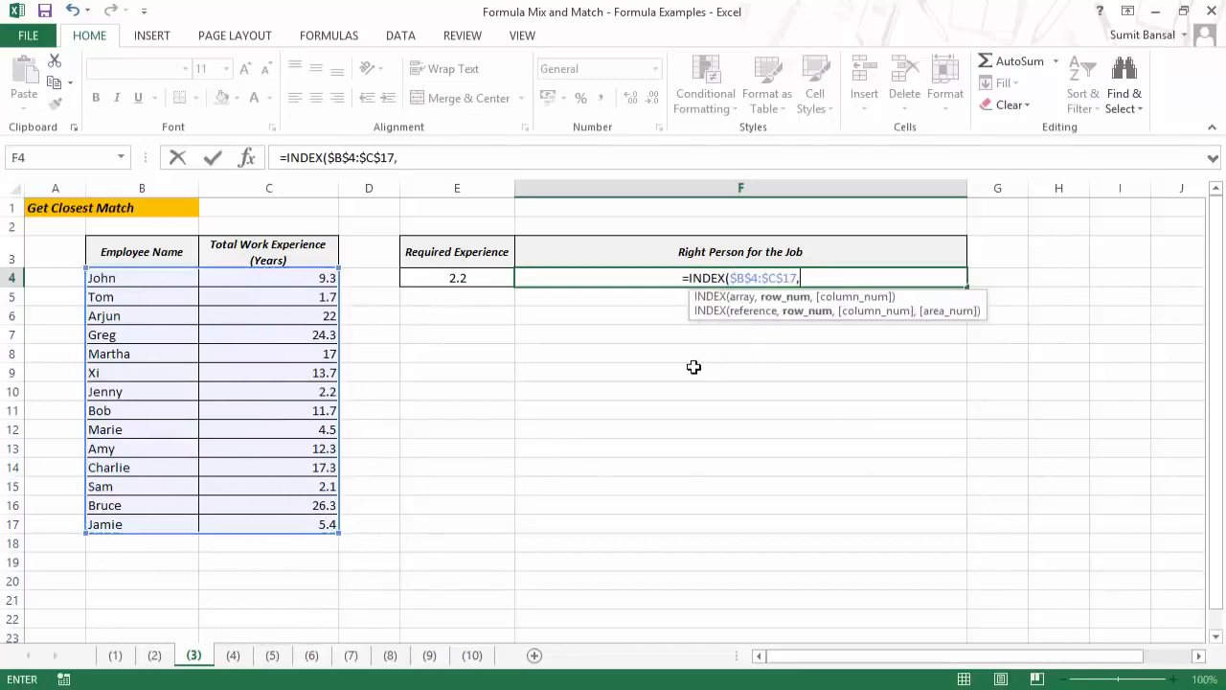
Complete the F4 formula with MATCH(E4,$C$4:$C$17,0) as row number and 1 as column number, and check the result against the employee table.
type("matc")
key("Tab")
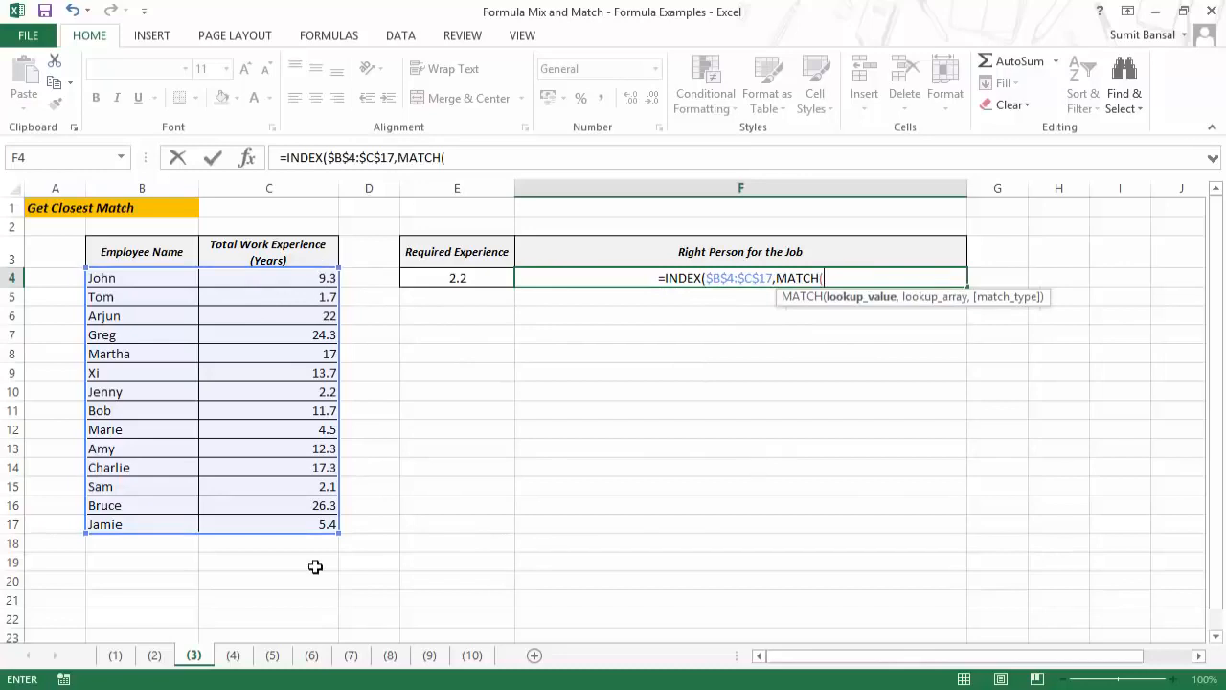
left_click(473, 279)
type(",")
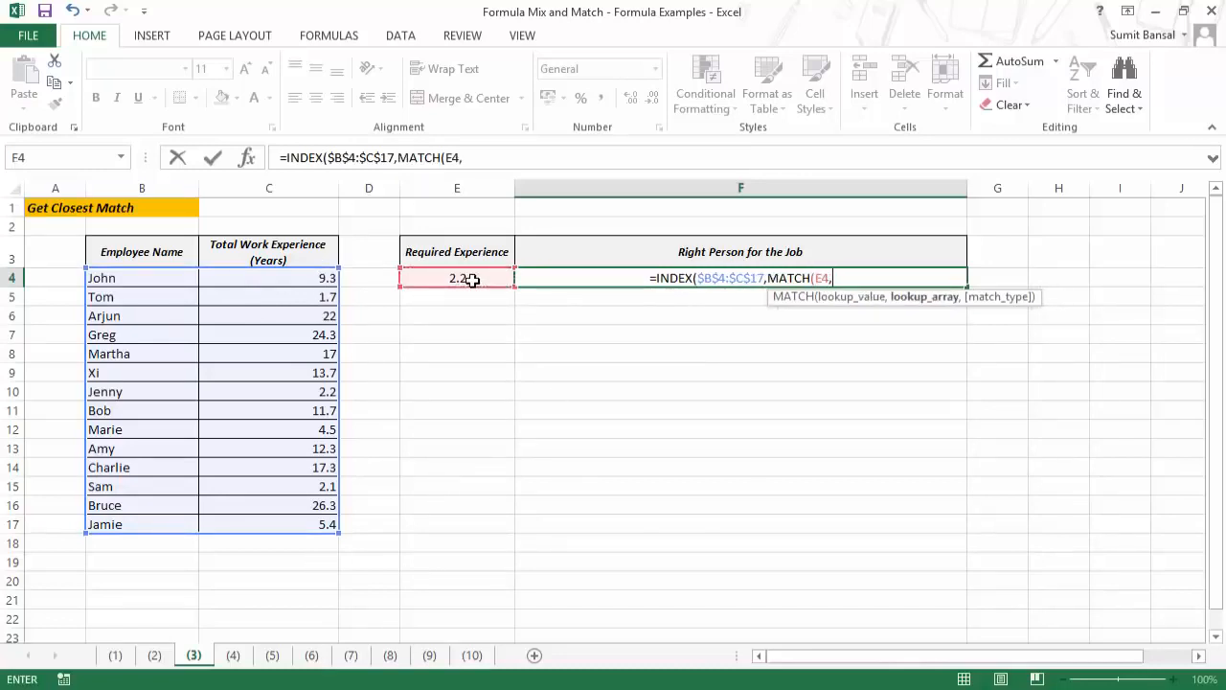
left_click_drag(296, 279, 300, 525)
key("F4")
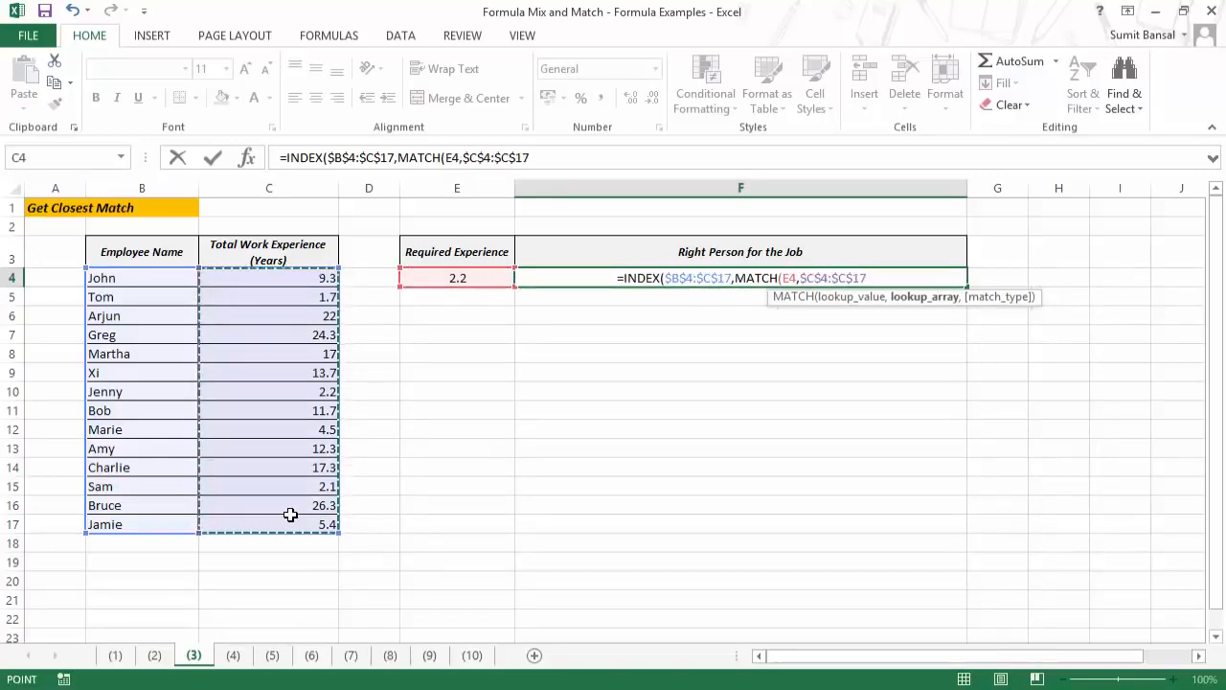
type(",0")
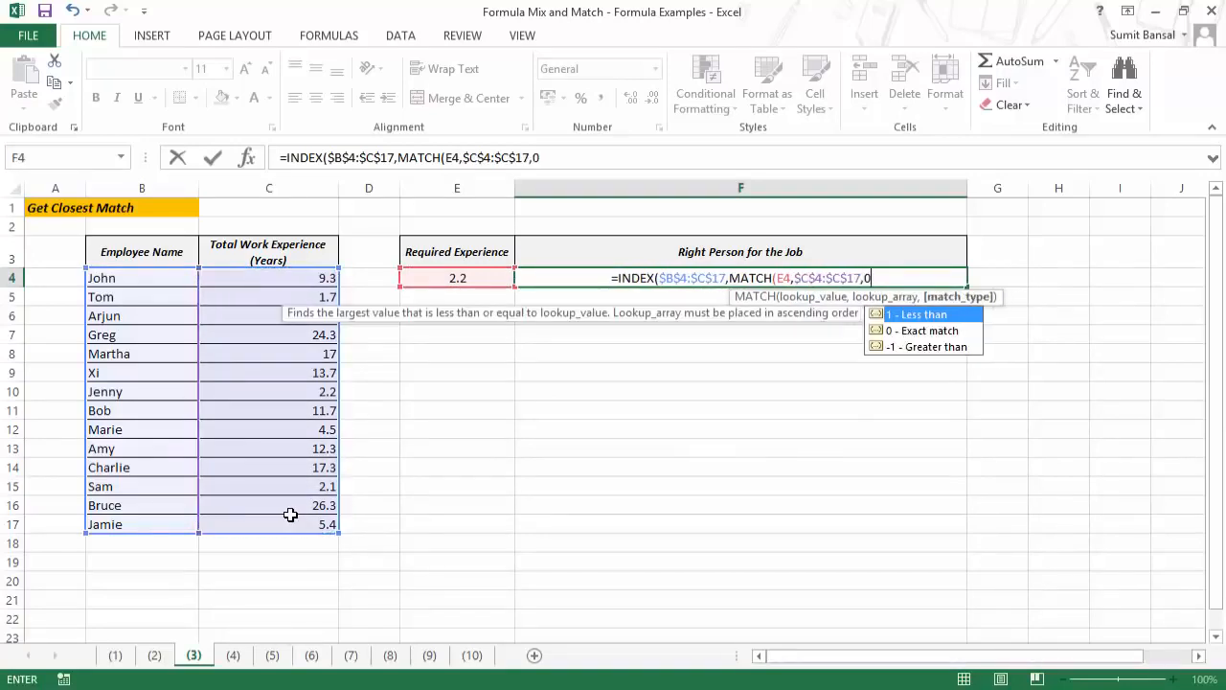
type("),1")
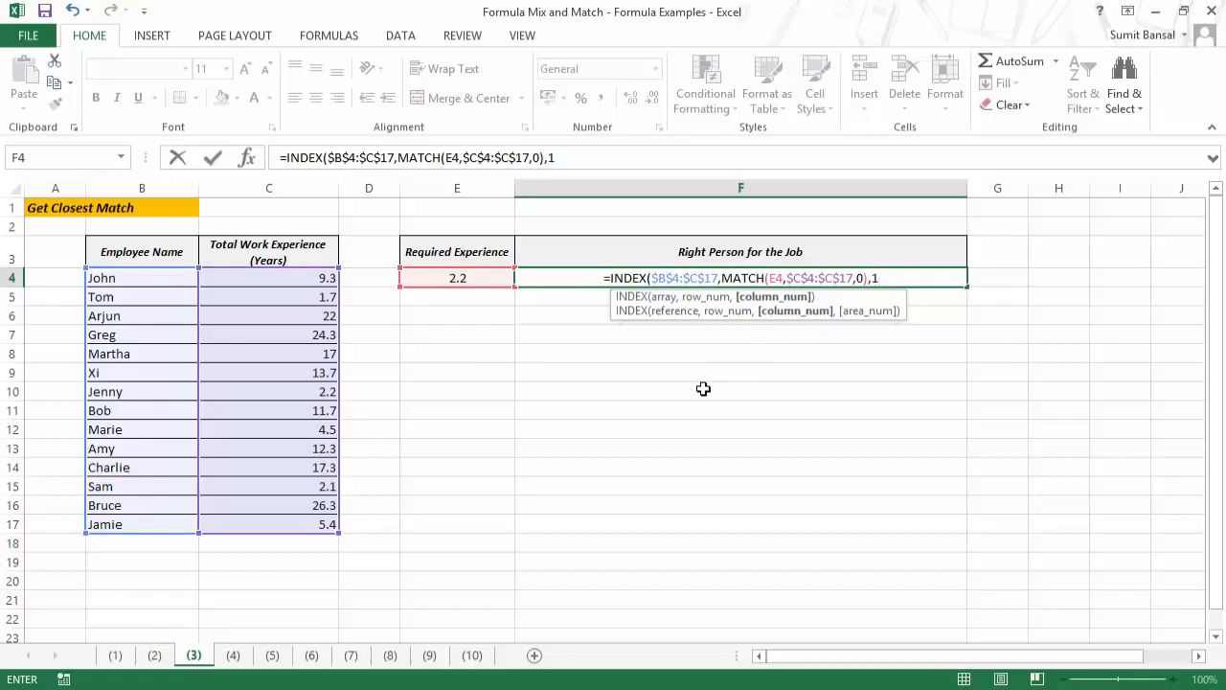
type(")")
key("Return")
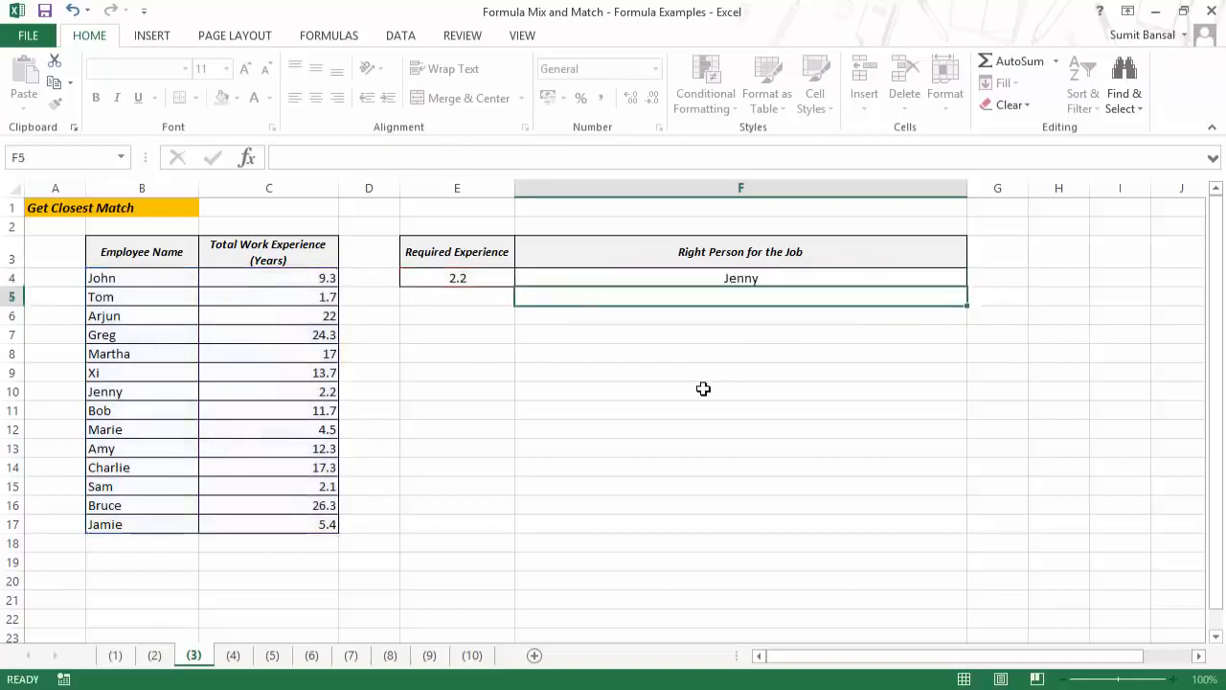
key("Up")
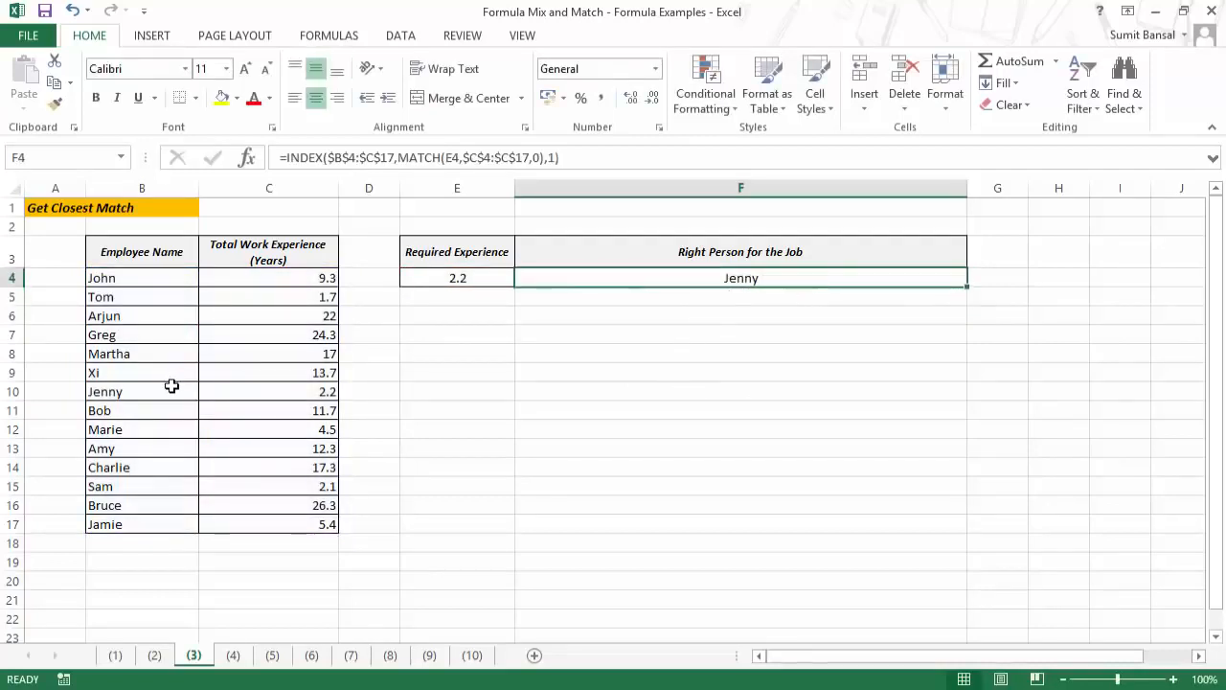
left_click_drag(153, 389, 337, 393)
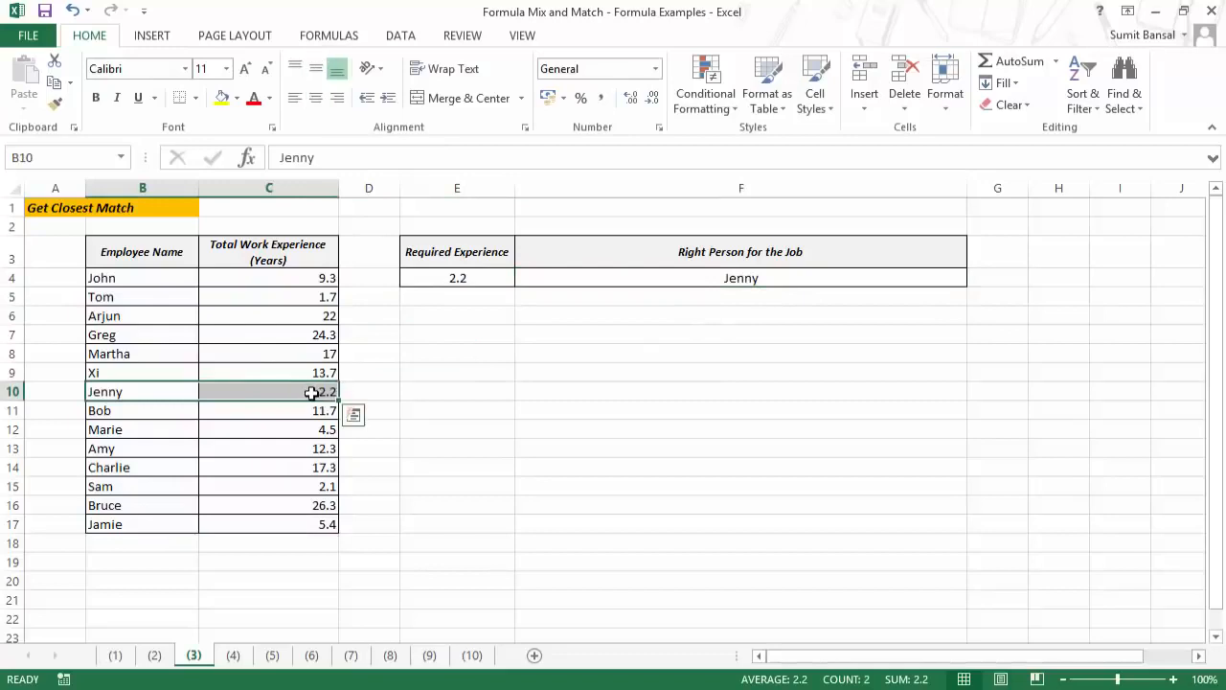
Set the required experience in E4 to 2.5 to test a value without an exact match.
left_click(457, 279)
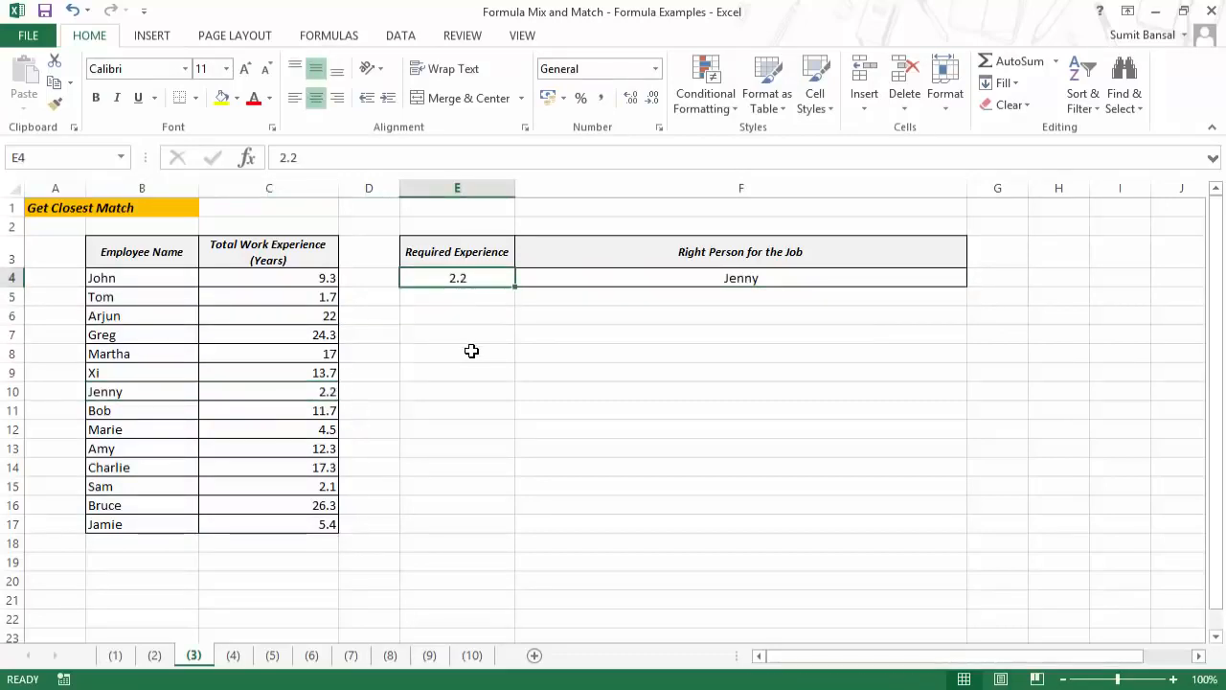
type("2.5")
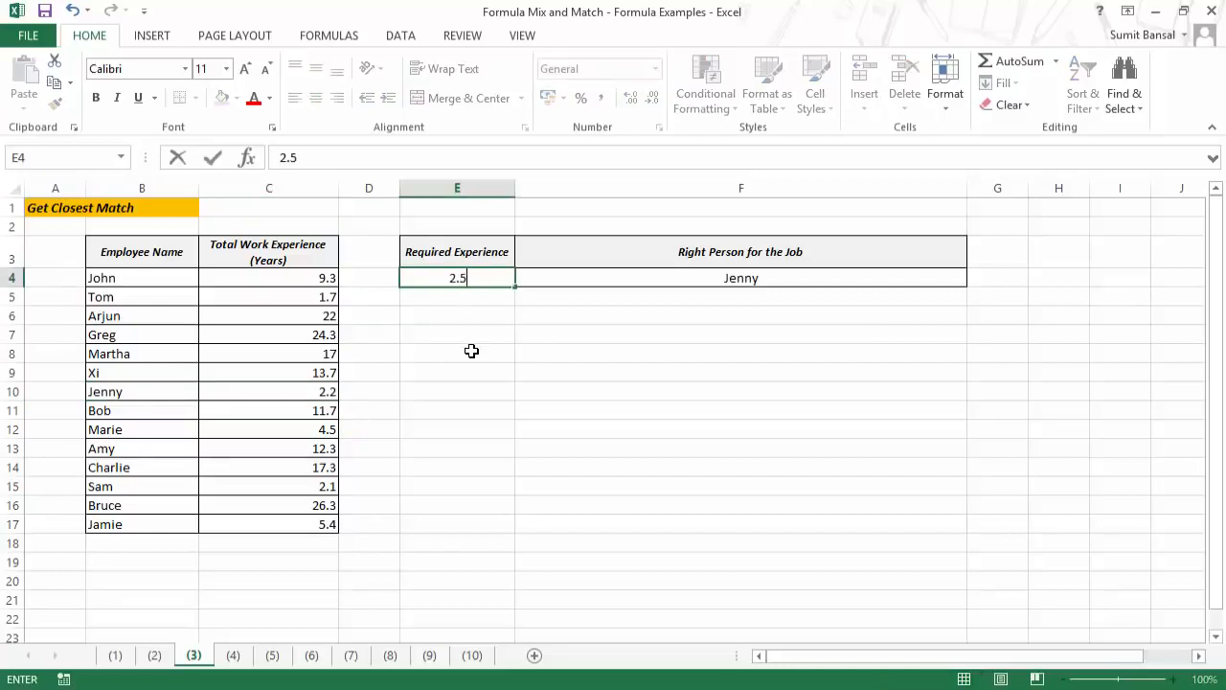
key("Return")
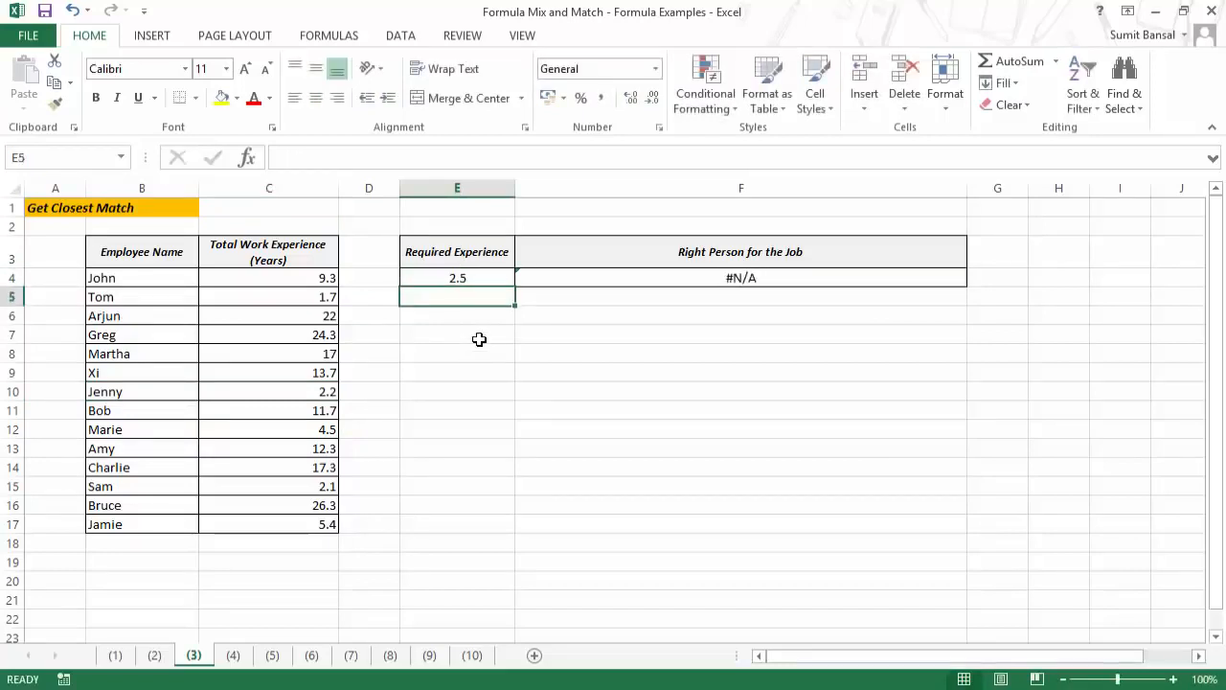
left_click(503, 277)
Replace the MATCH lookup value E4 in the F4 formula with MIN(ABS(E4-C4:C17)).
left_click(632, 283)
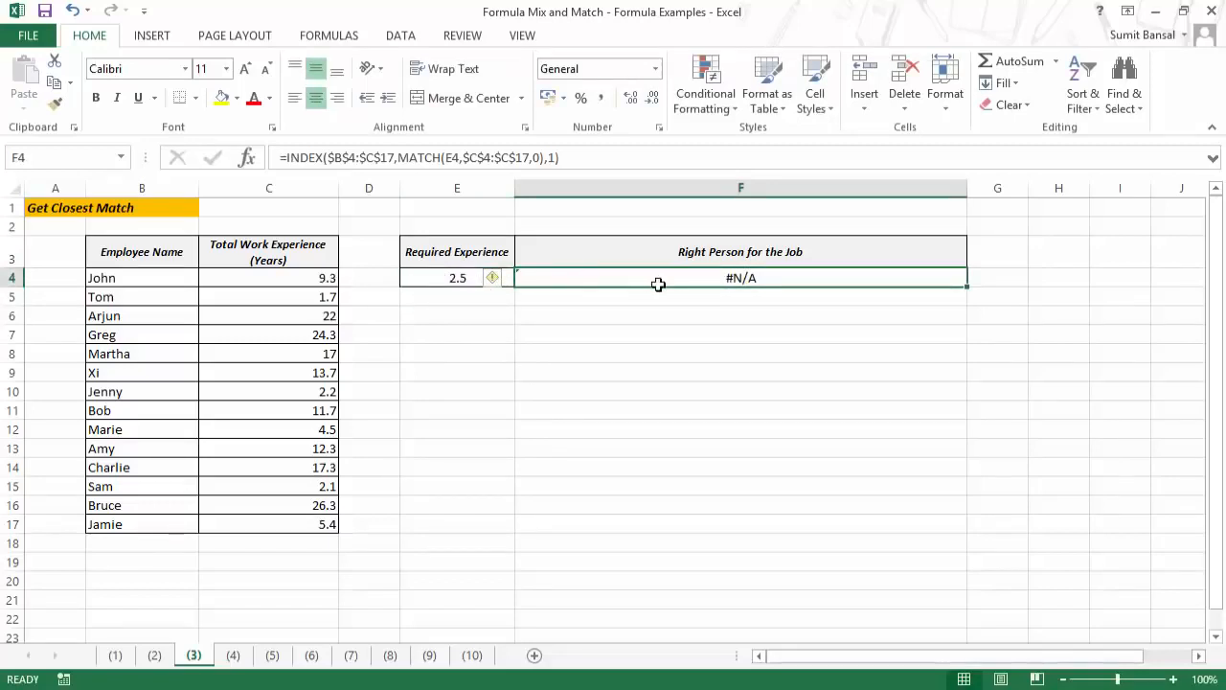
key("F2")
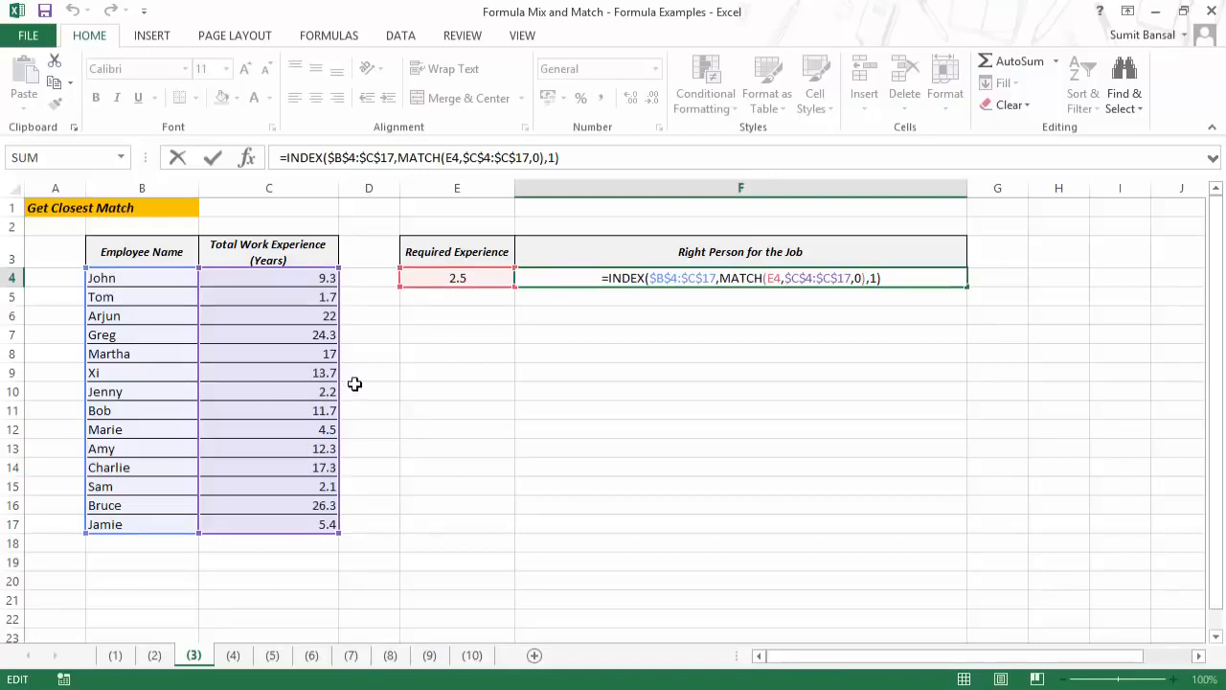
left_click(767, 278)
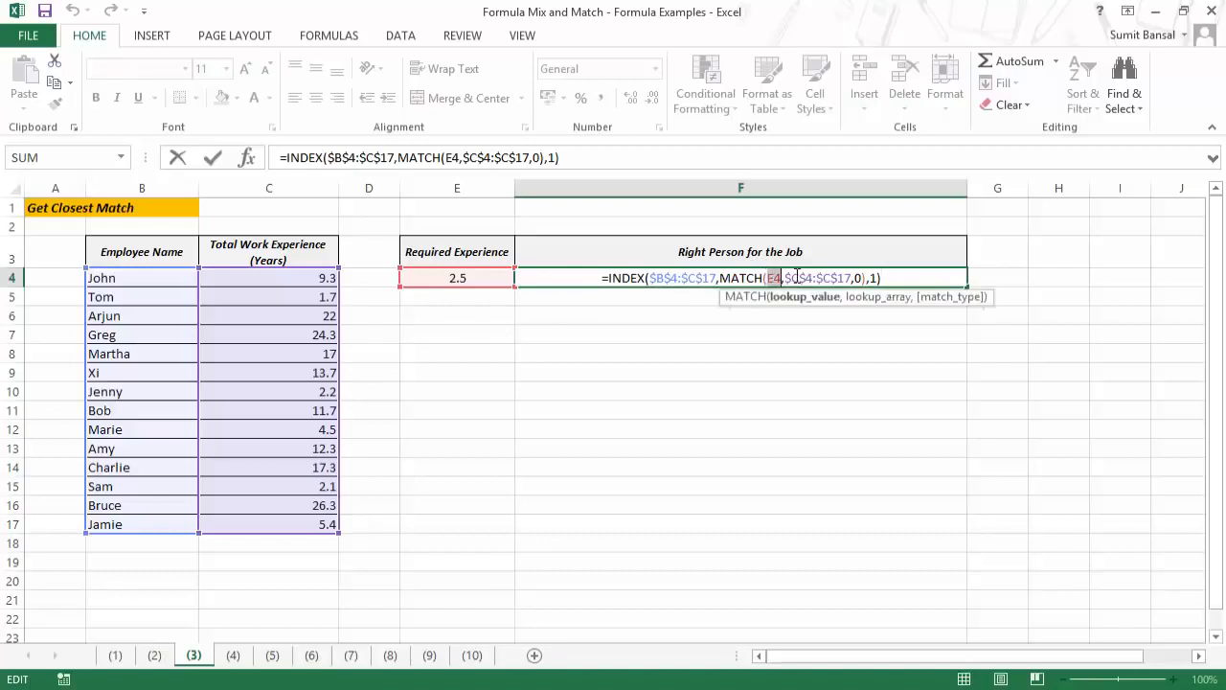
key("BackSpace")
type("MIN(")
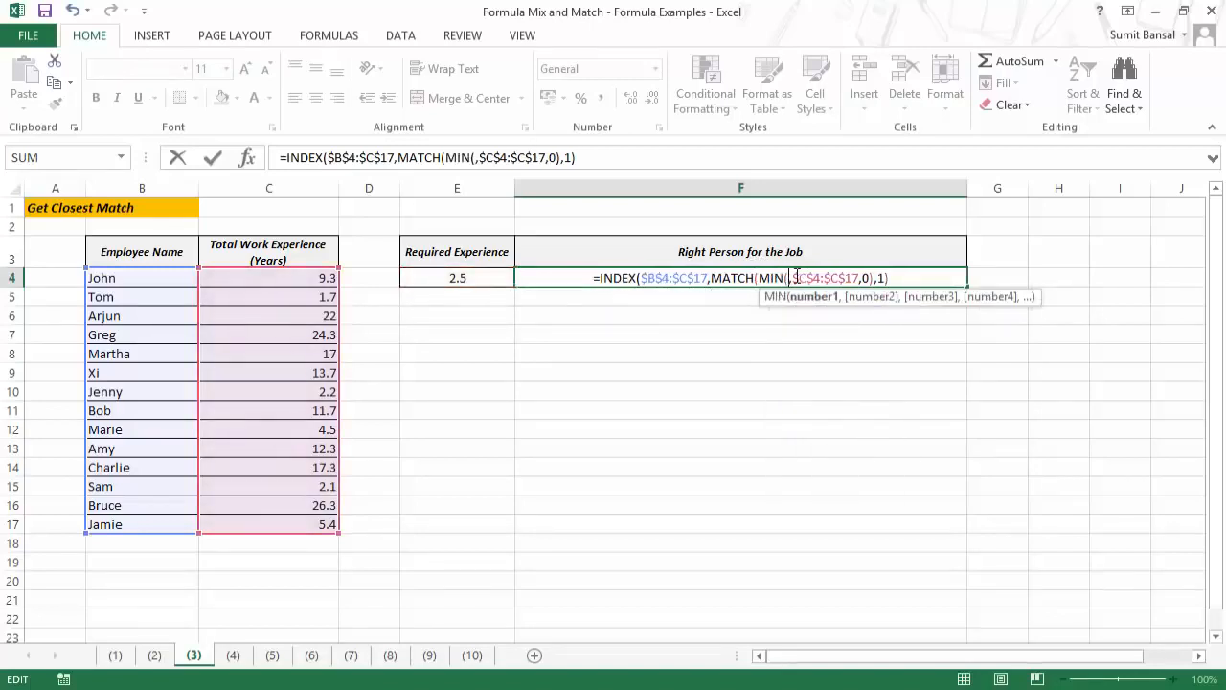
type("ABS(")
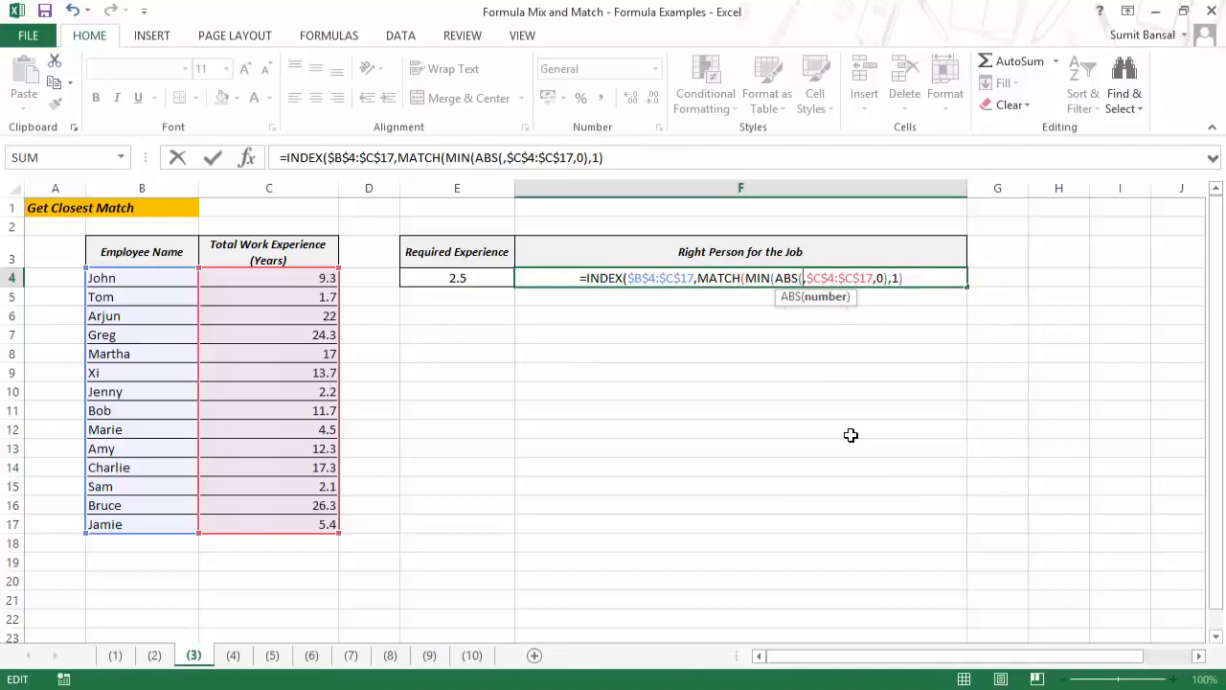
left_click(472, 279)
type("-")
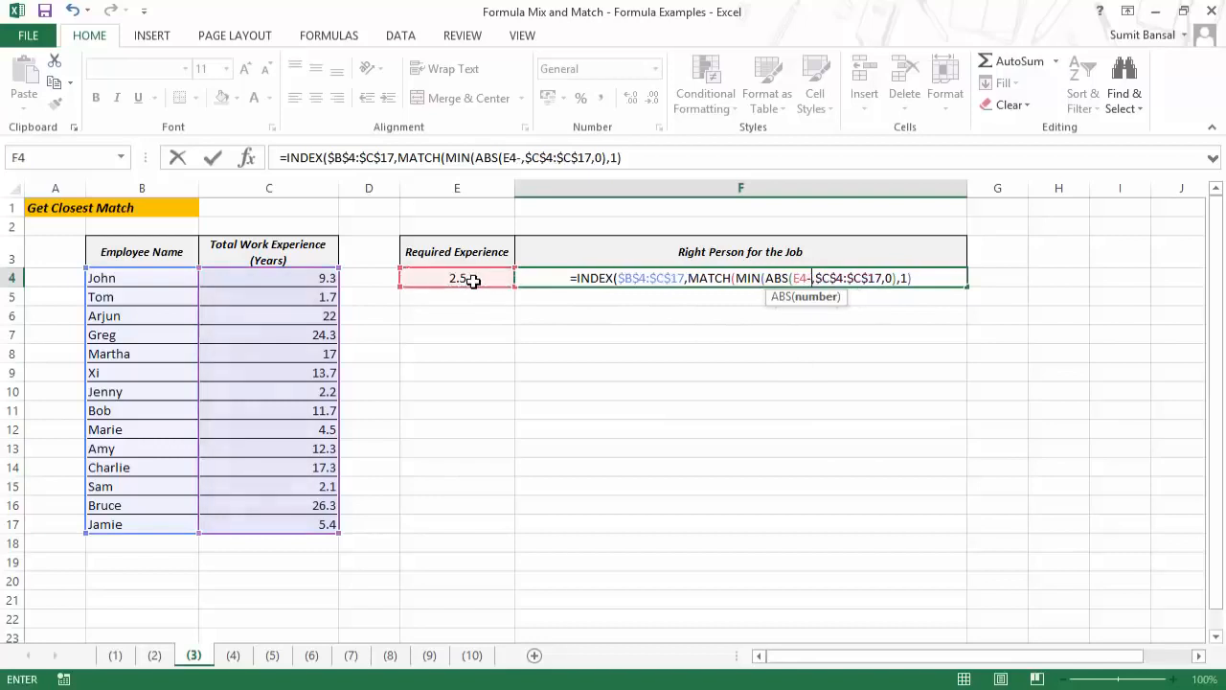
left_click_drag(285, 277, 288, 526)
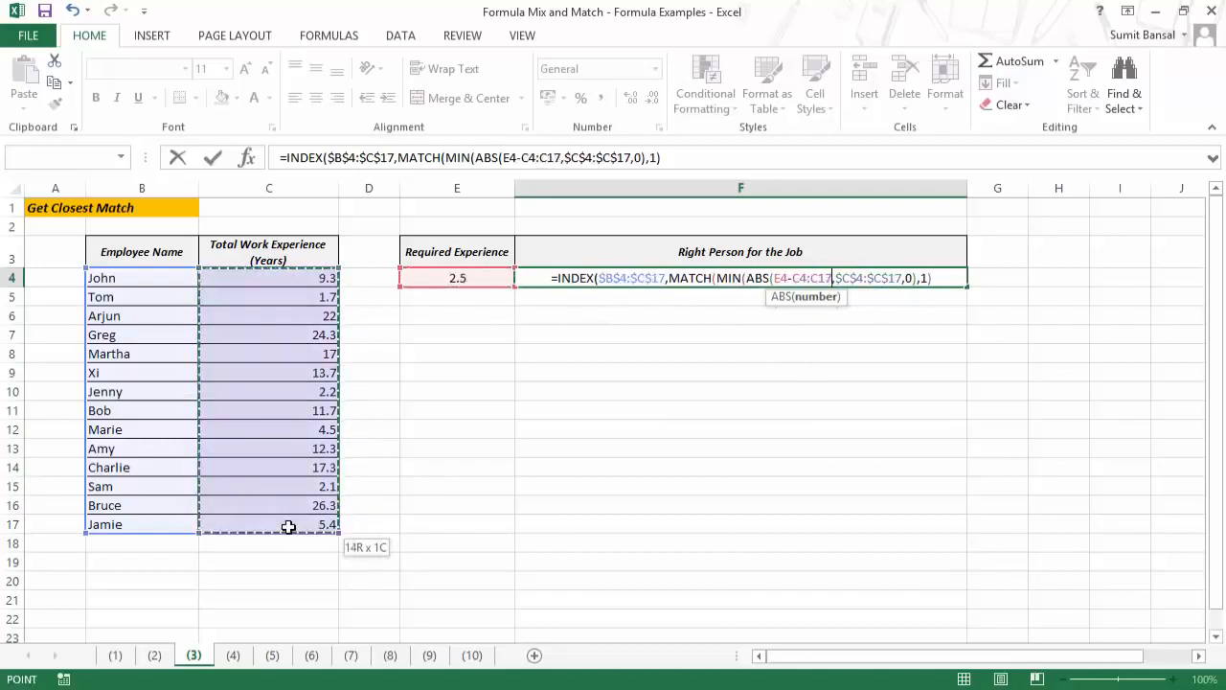
type(")")
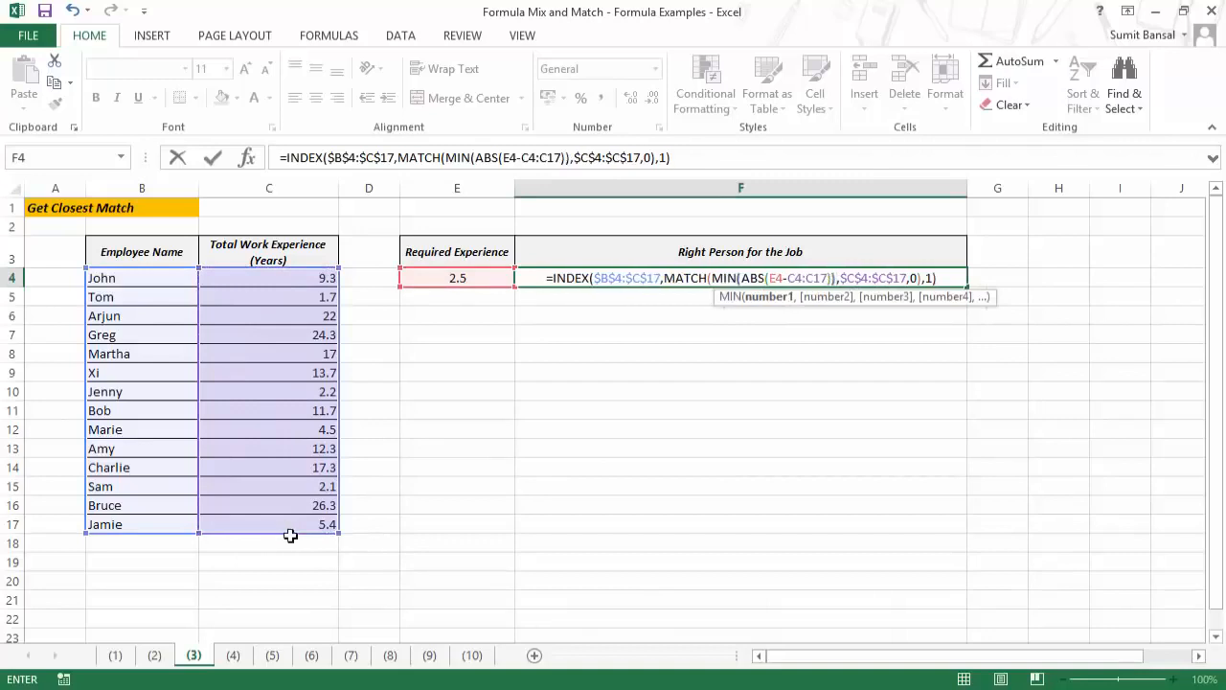
type(")")
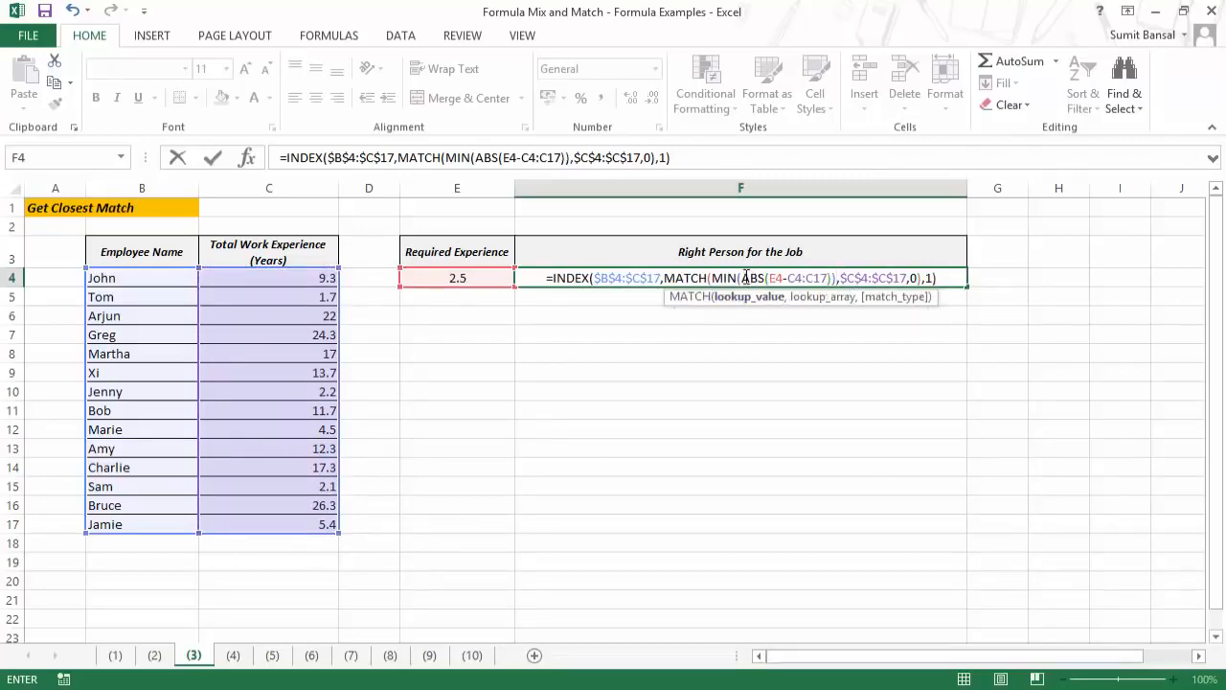
Evaluate ABS(E4-C4:C17) inside the F4 formula, restore it, and evaluate the whole MIN(ABS(E4-C4:C17)) part.
left_click_drag(746, 278, 832, 278)
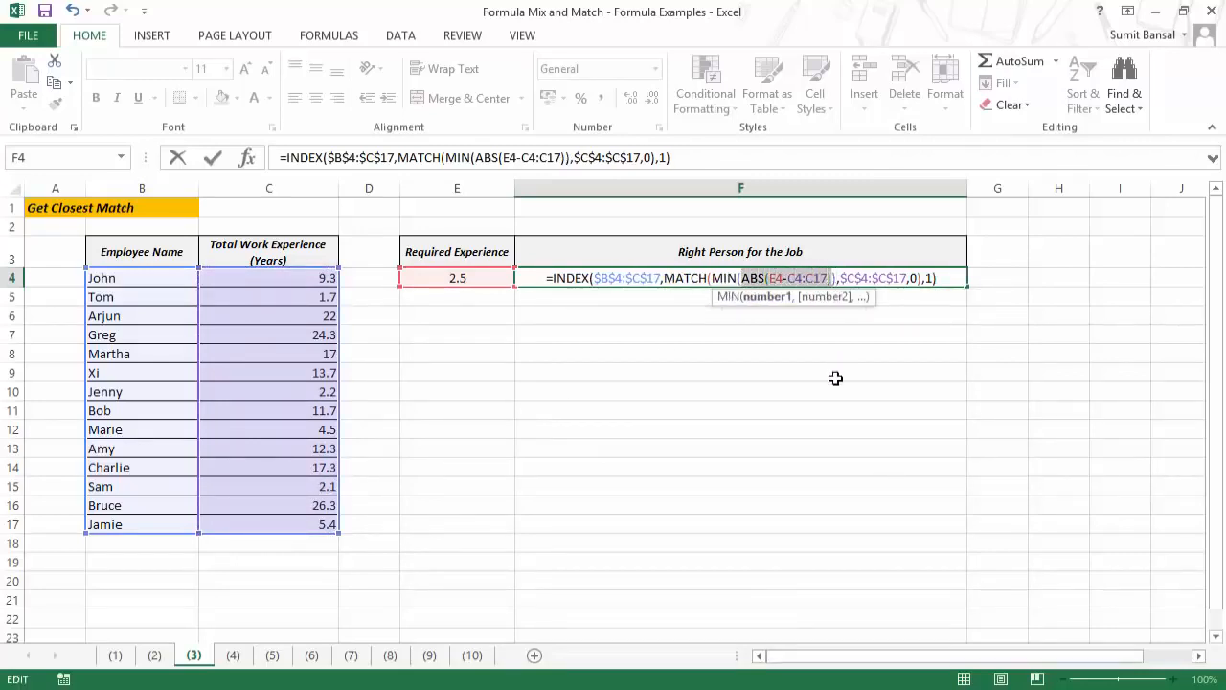
key("F9")
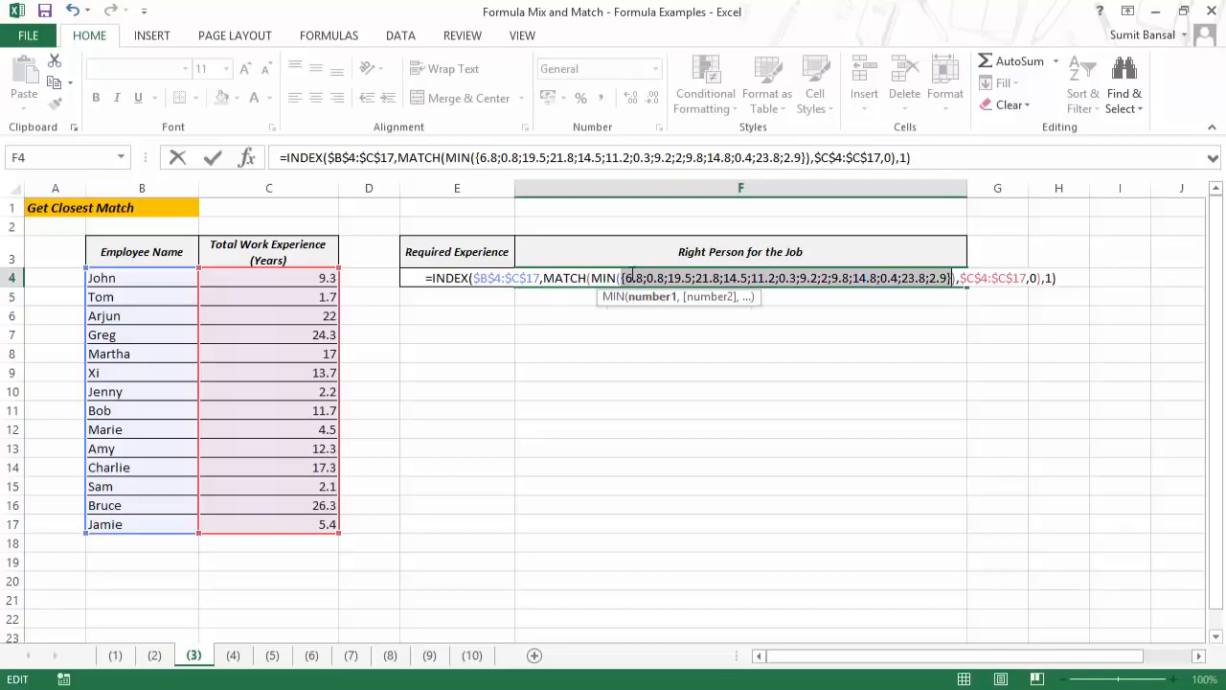
key("ctrl+z")
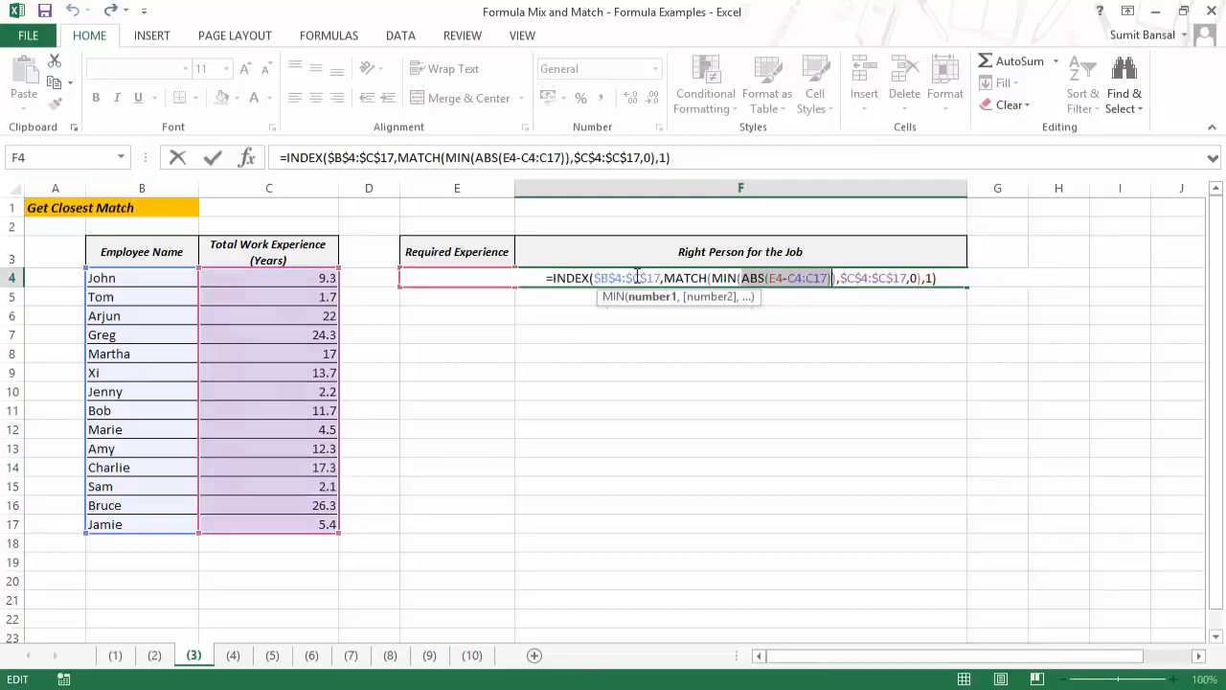
left_click_drag(712, 278, 838, 279)
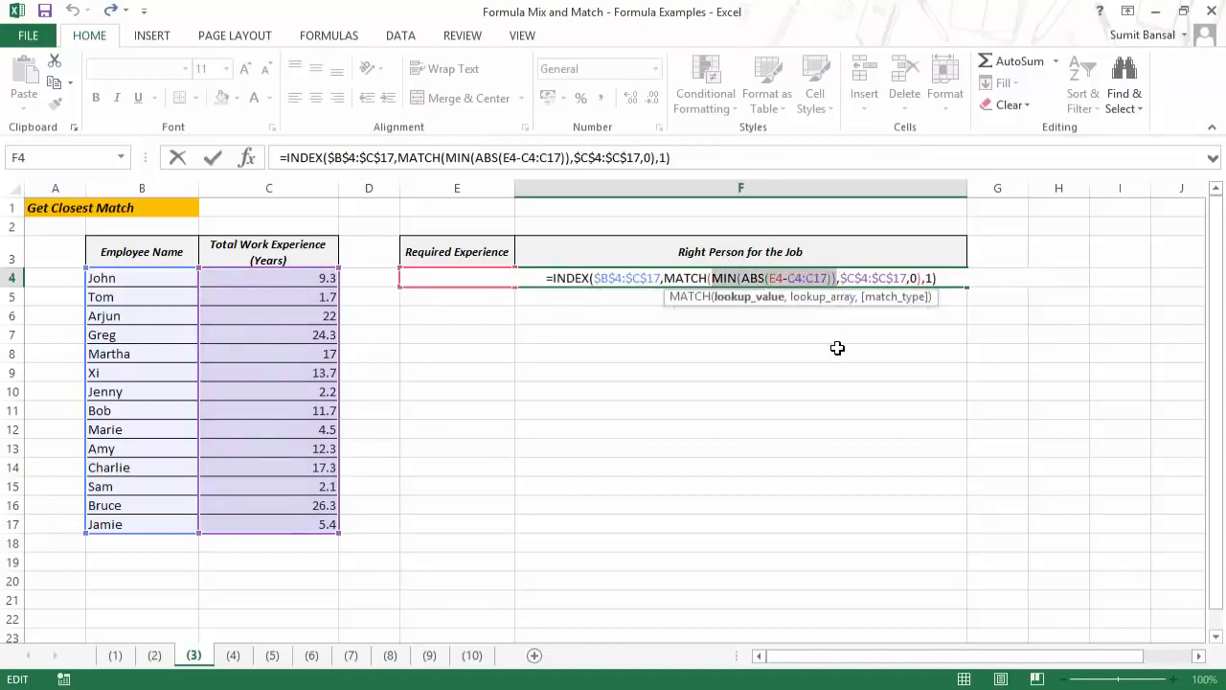
key("F9")
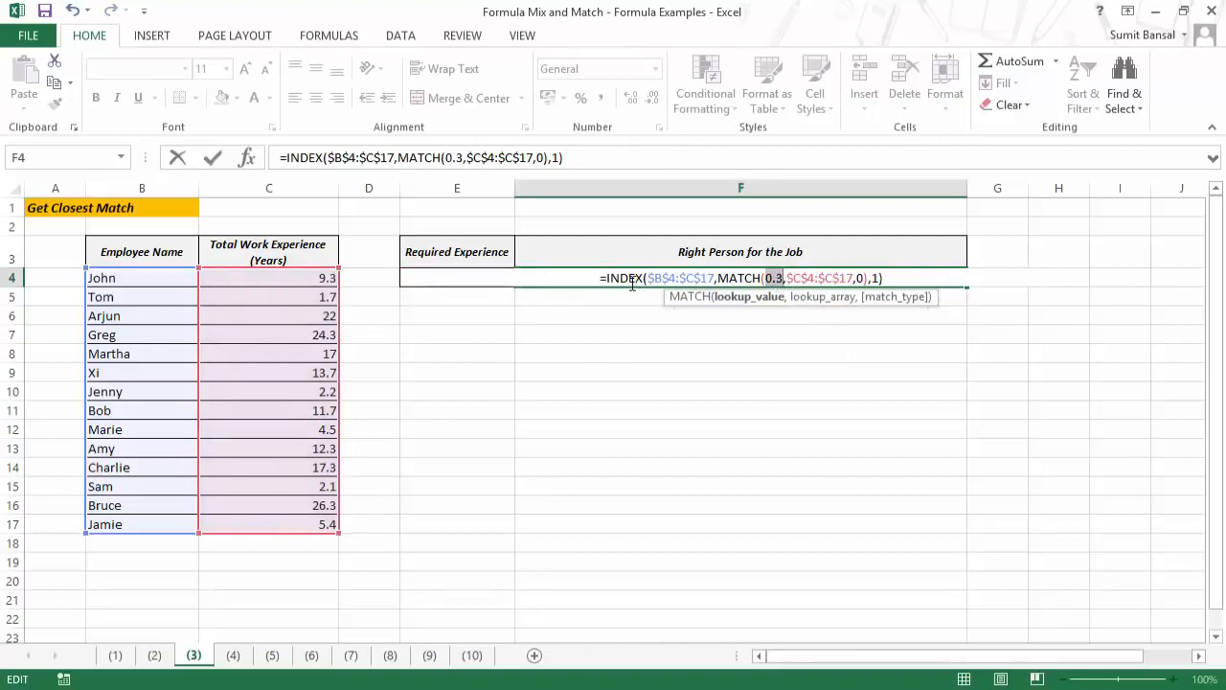
Restore MIN(ABS(E4-C4:C17)) in the F4 formula and insert ABS(E4- before the $C$4:$C$17 lookup array, trying to enter the formula.
key("ctrl+z")
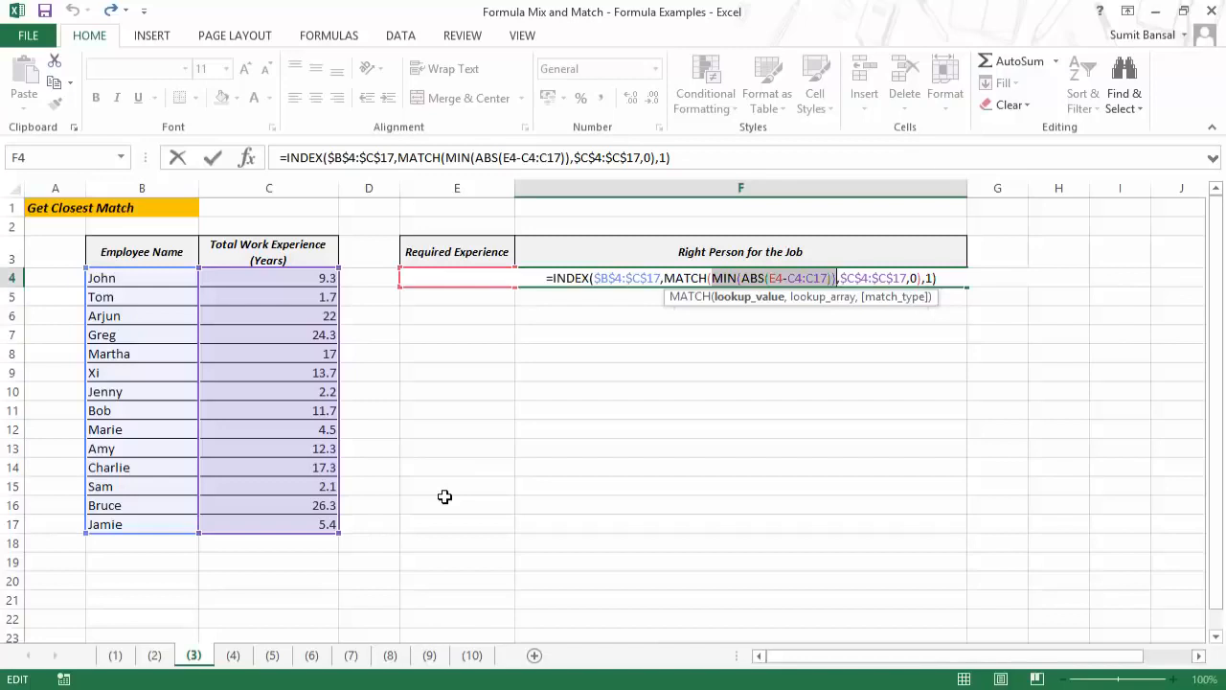
left_click(842, 278)
type("ABS(")
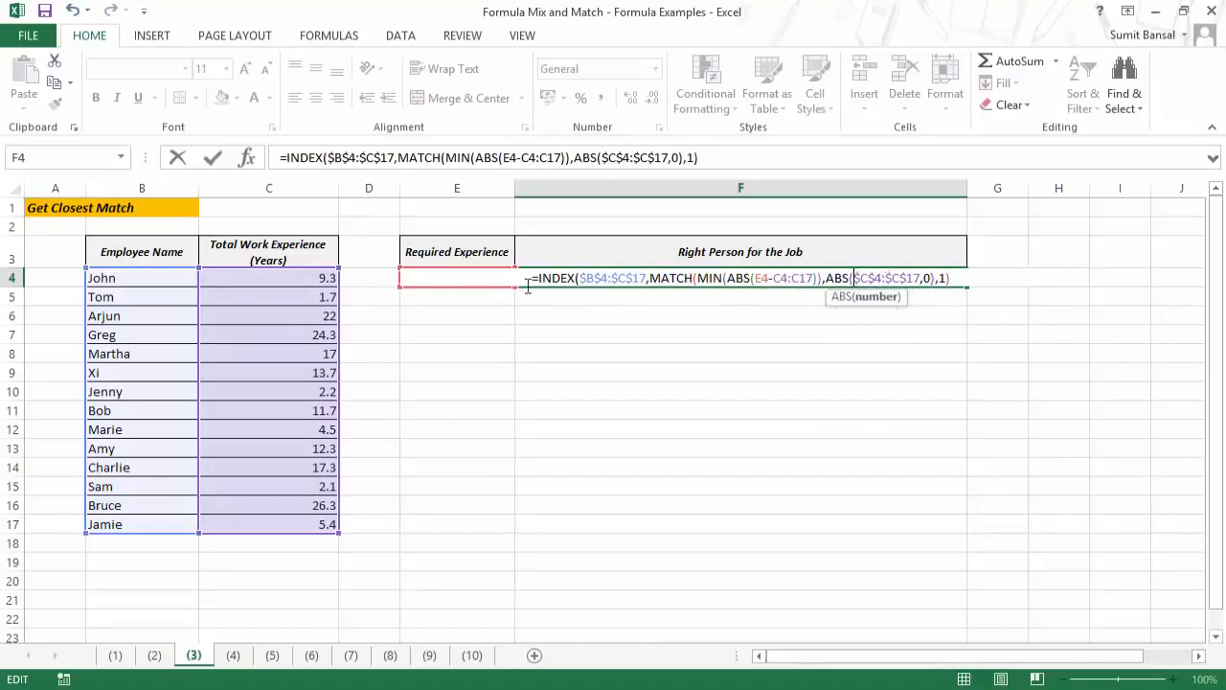
left_click(404, 279)
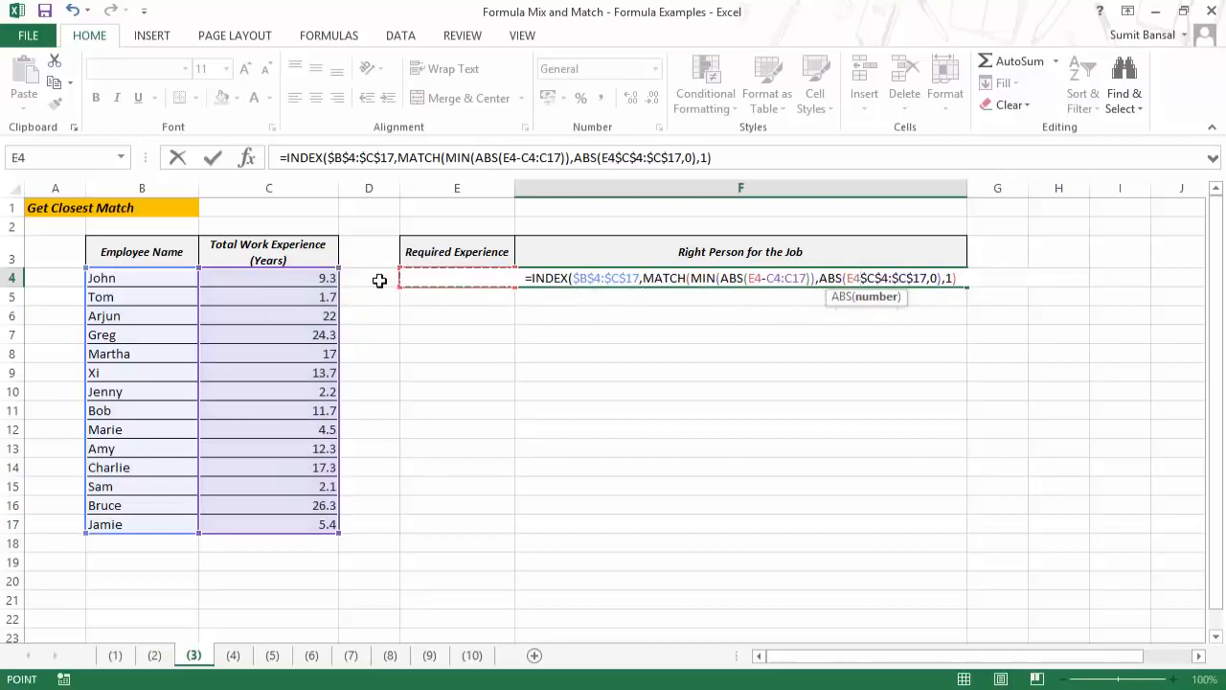
type("-")
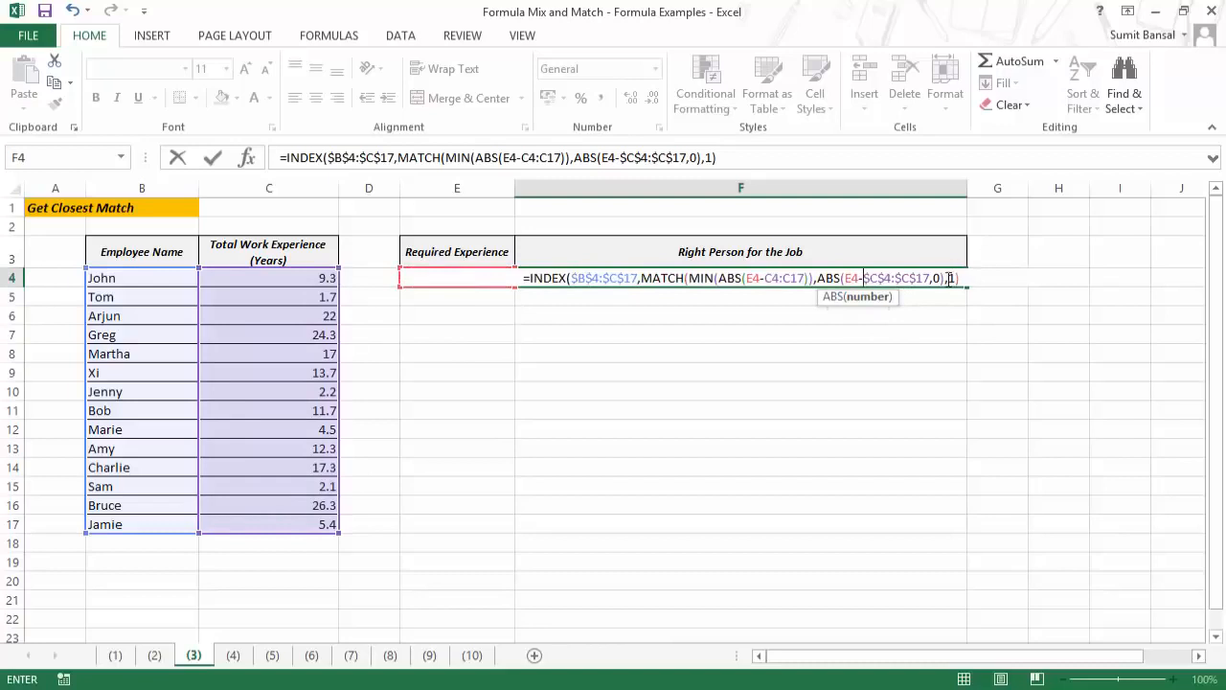
left_click_drag(820, 277, 942, 277)
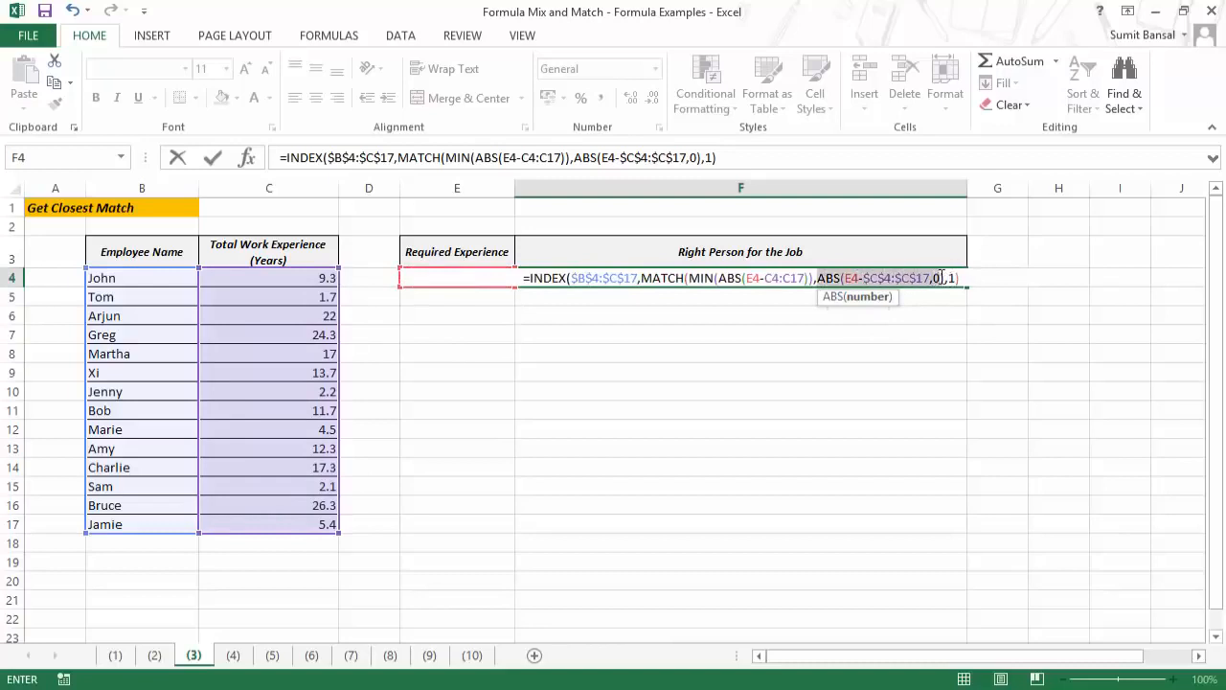
key("Return")
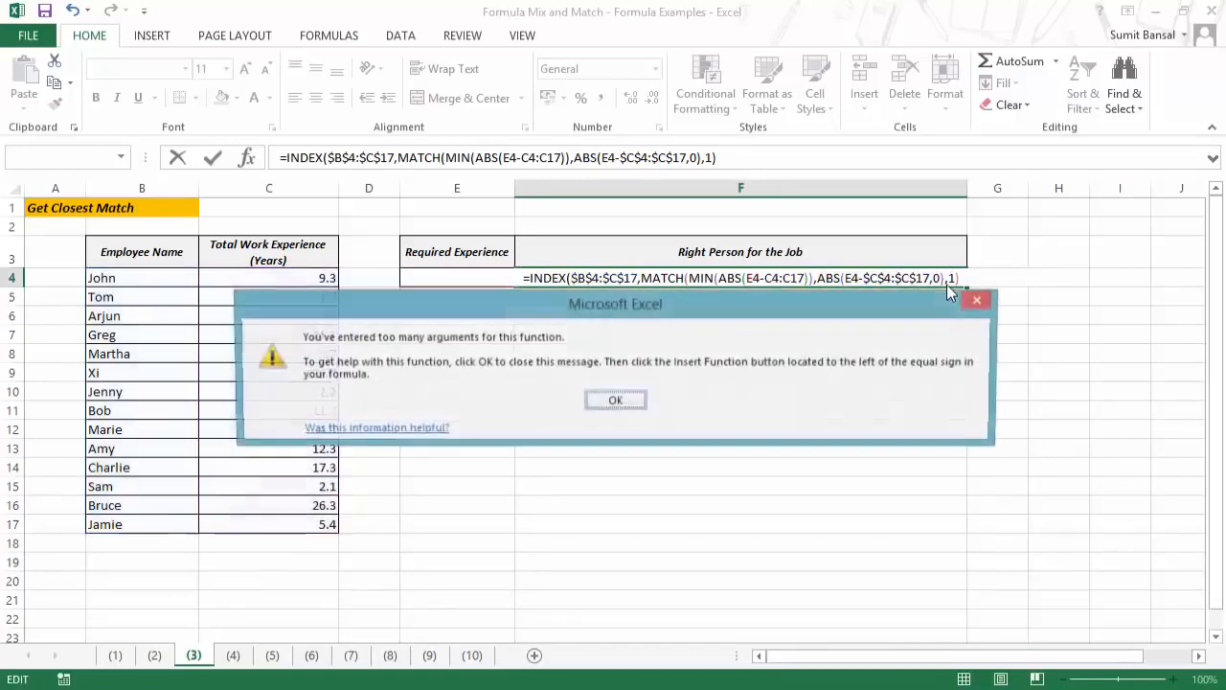
key("Return")
Correct the lookup array in F4 to ABS(E4-$C$4:$C$17) and put the match type 0 outside the ABS parentheses.
left_click(929, 278)
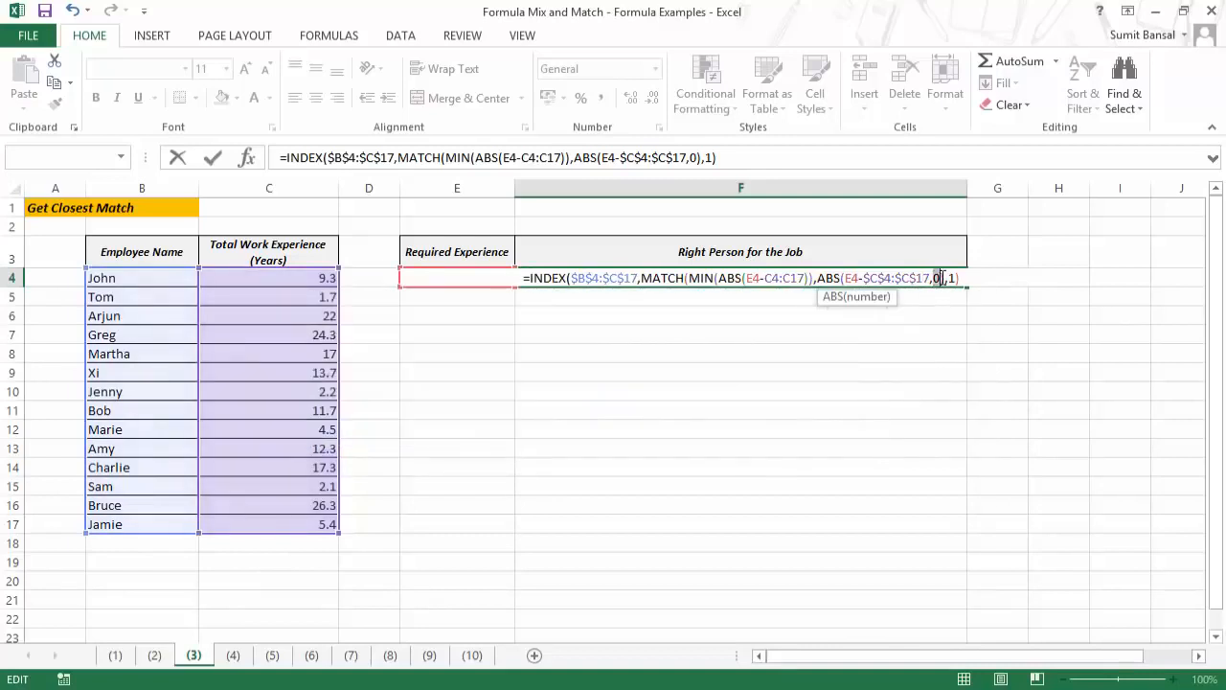
key("BackSpace")
key("BackSpace")
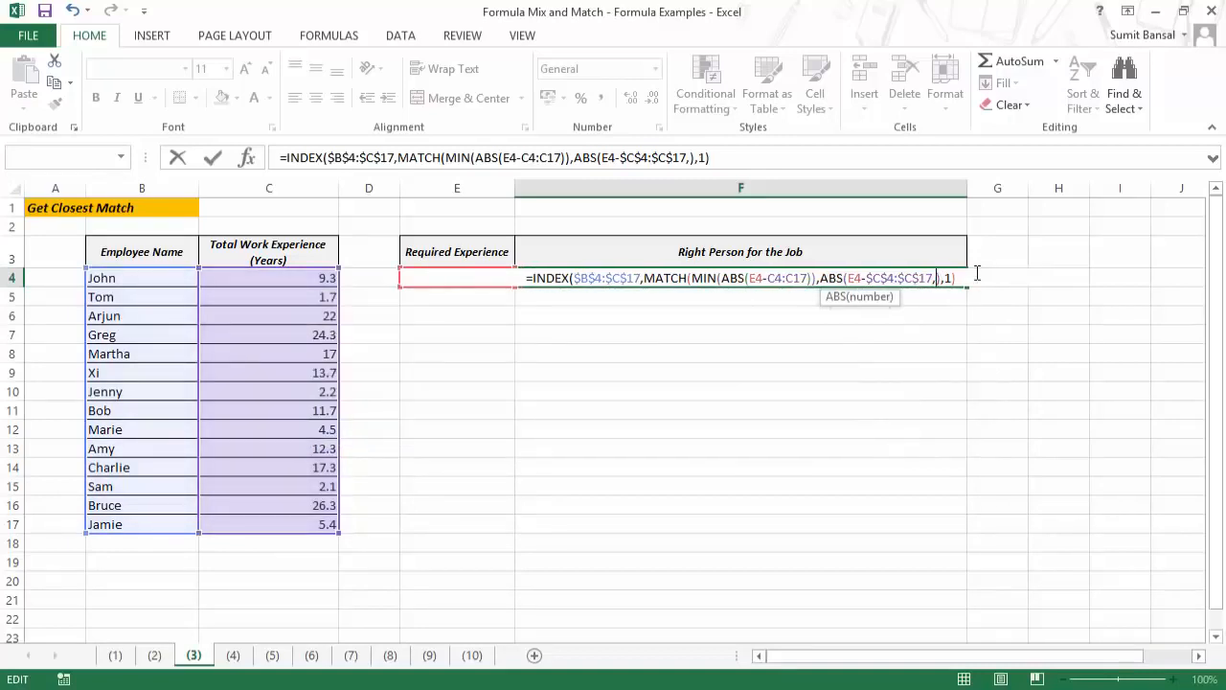
key("Right")
type(",0")
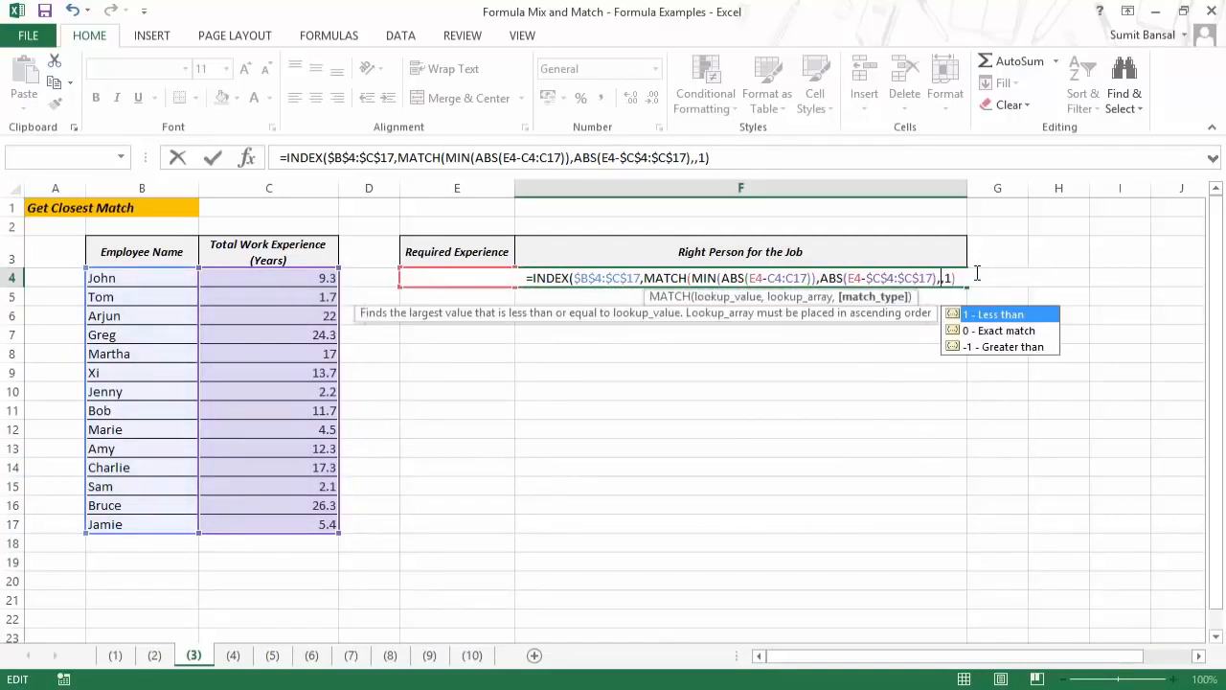
Evaluate ABS(E4-$C$4:$C$17) inside the F4 formula to inspect its array, and restore the expression.
left_click_drag(817, 277, 936, 277)
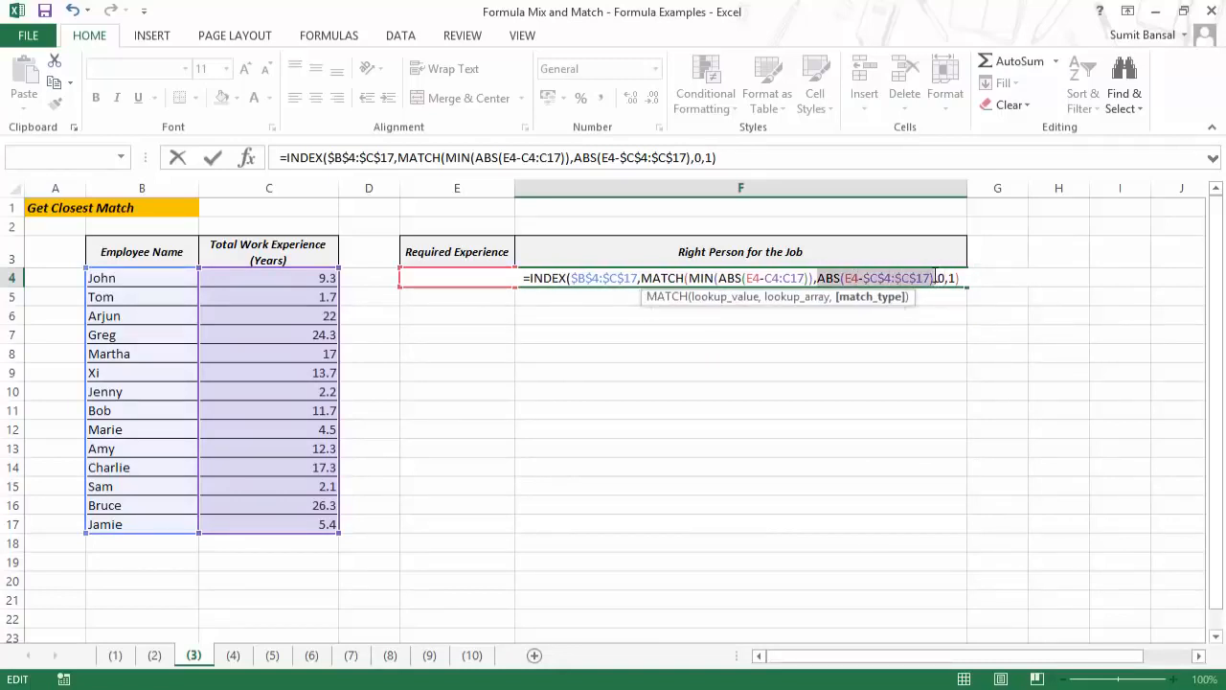
left_click_drag(933, 278, 938, 277)
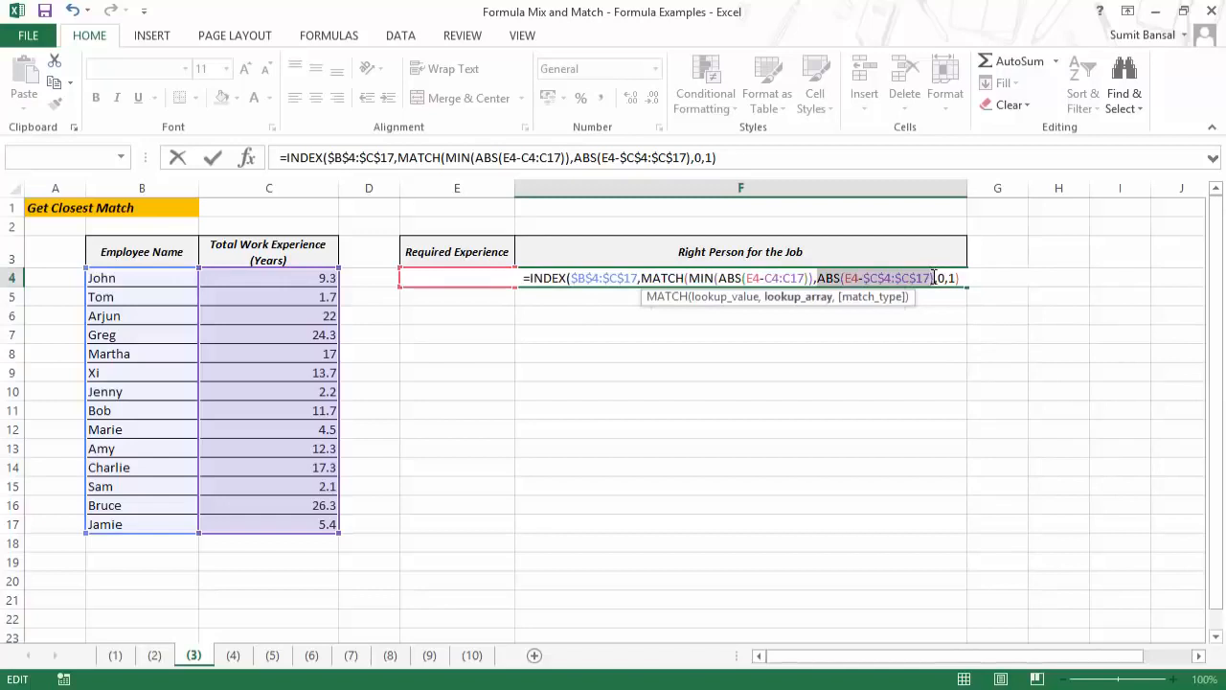
key("F9")
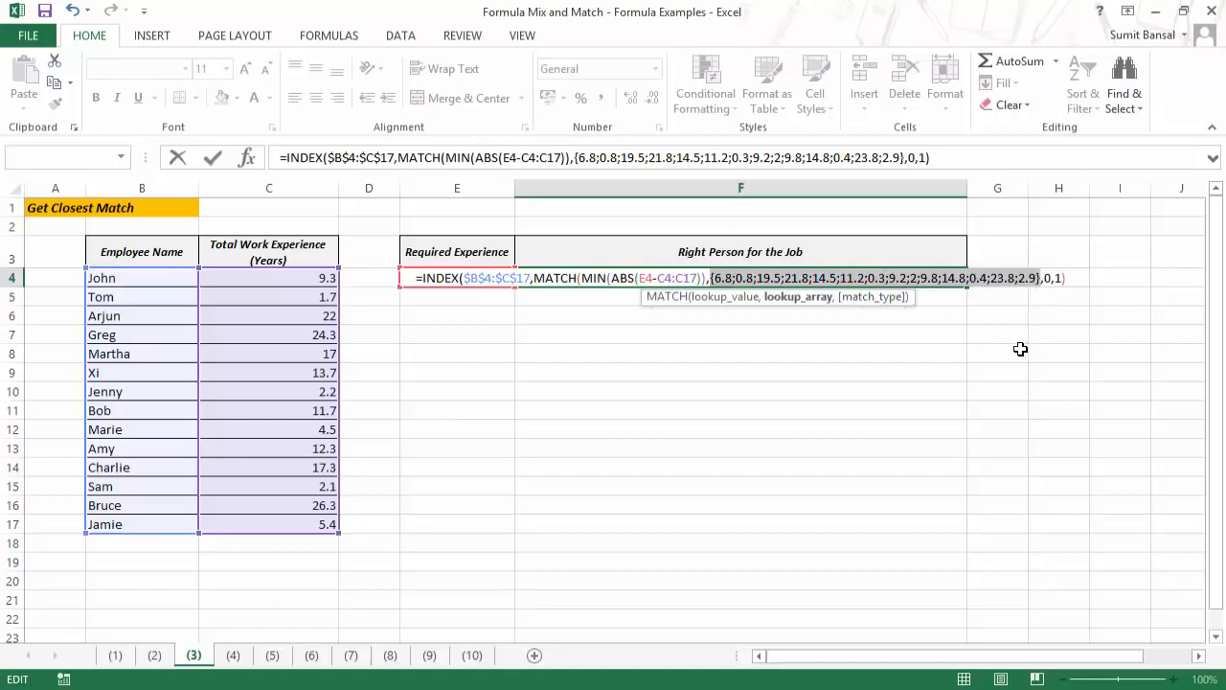
key("ctrl+z")
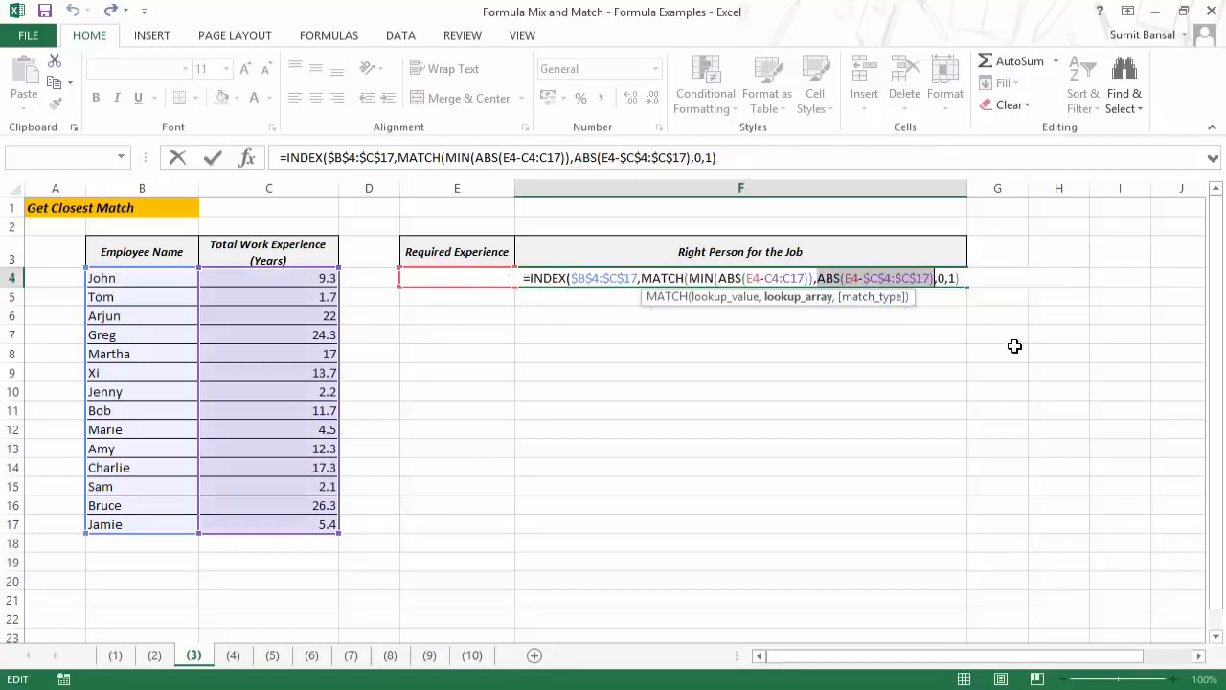
Add the missing closing parenthesis of MATCH after the match type 0 and enter the F4 formula as an array formula.
left_click(945, 278)
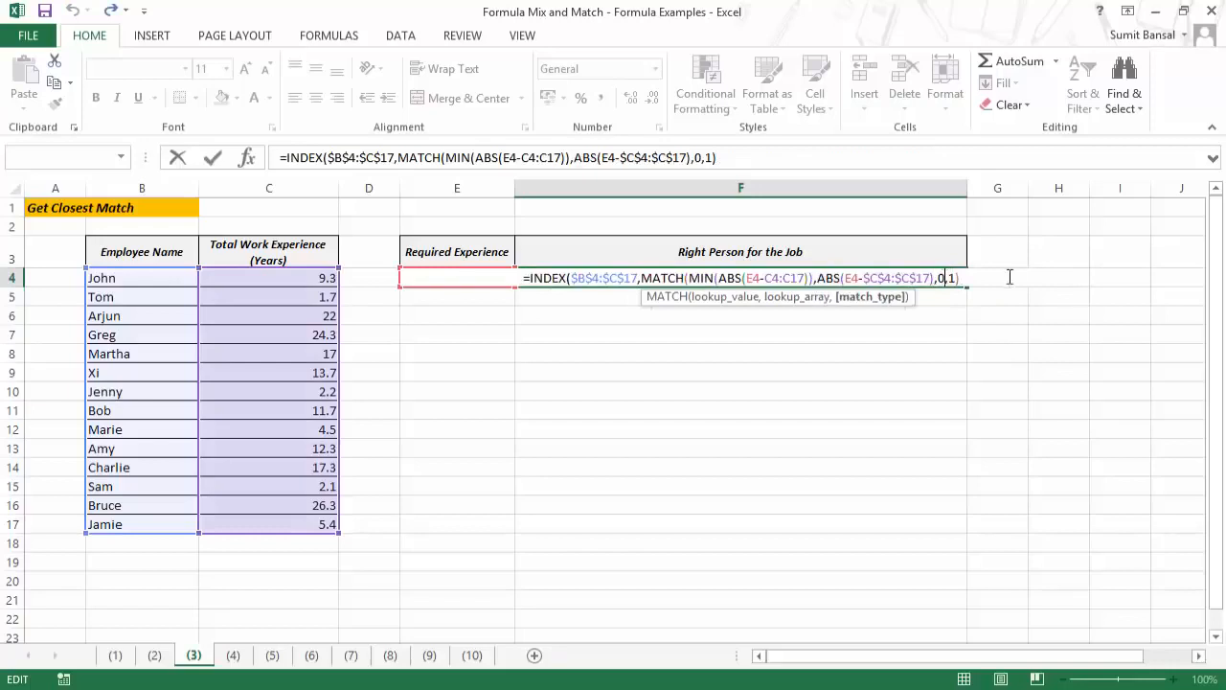
type(")")
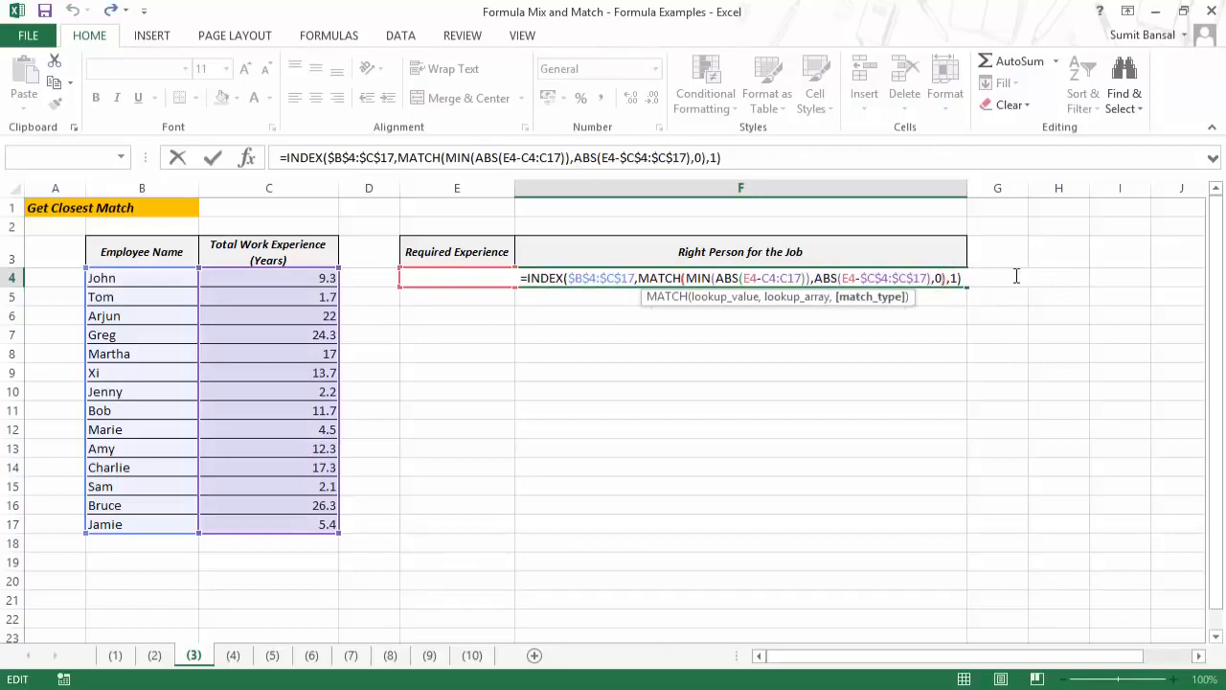
key("Right")
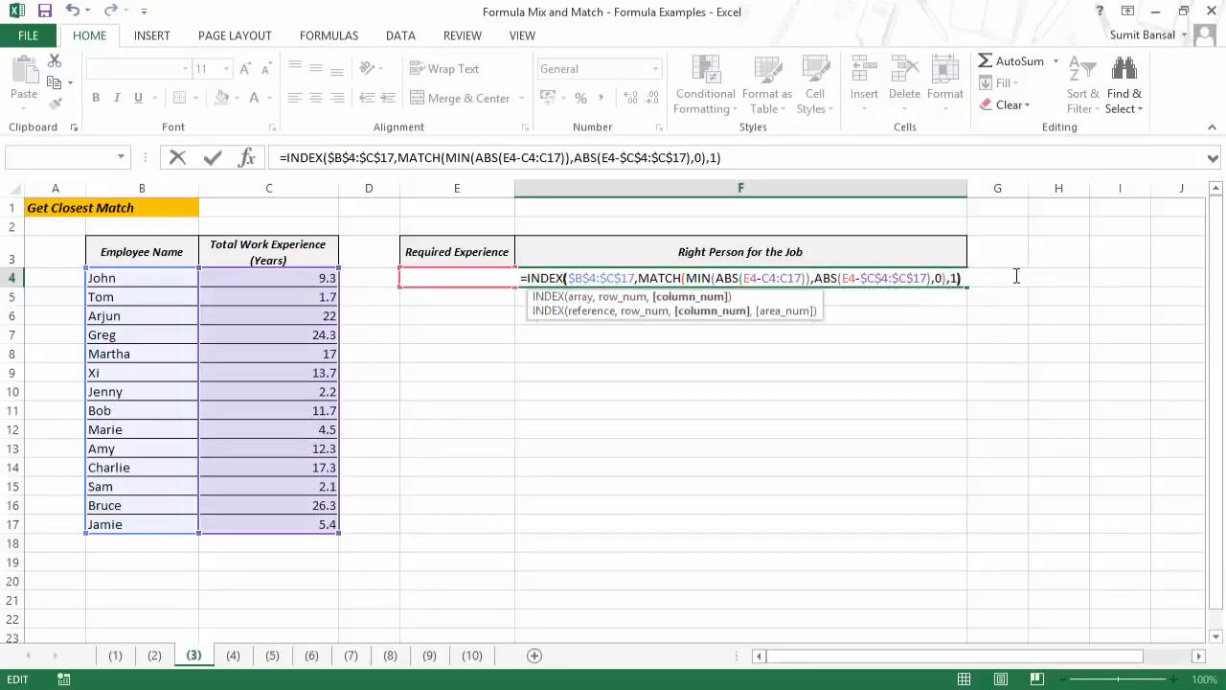
key("Right")
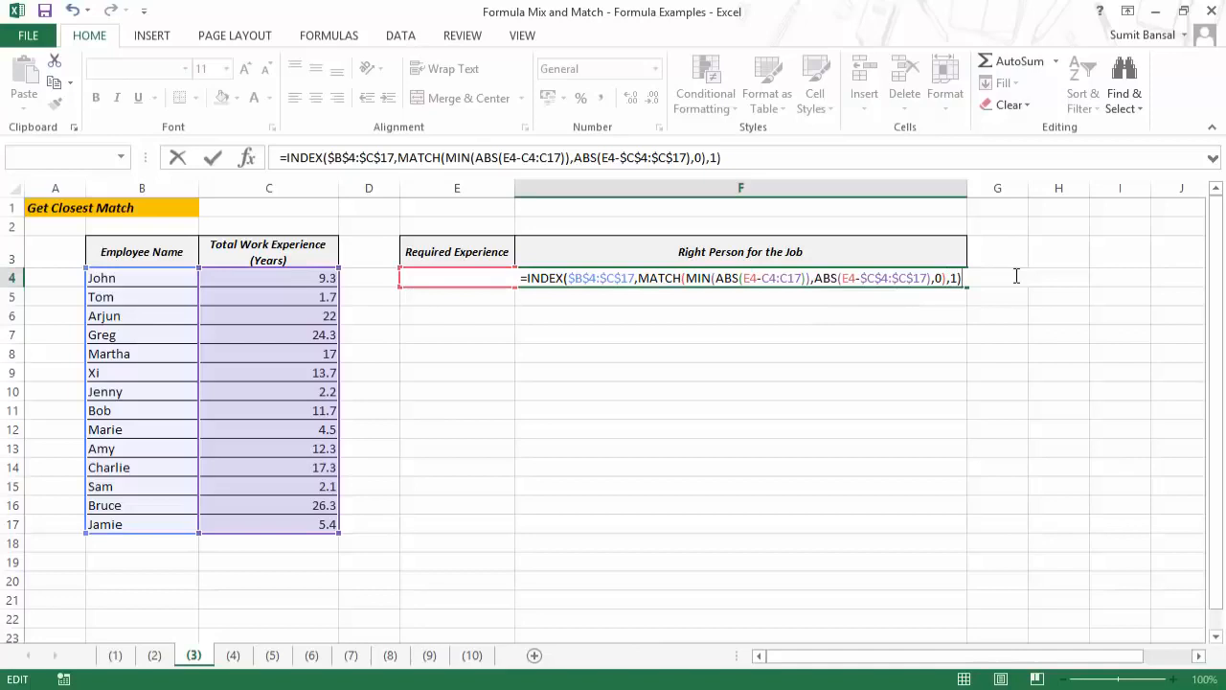
key("ctrl+shift+Return")
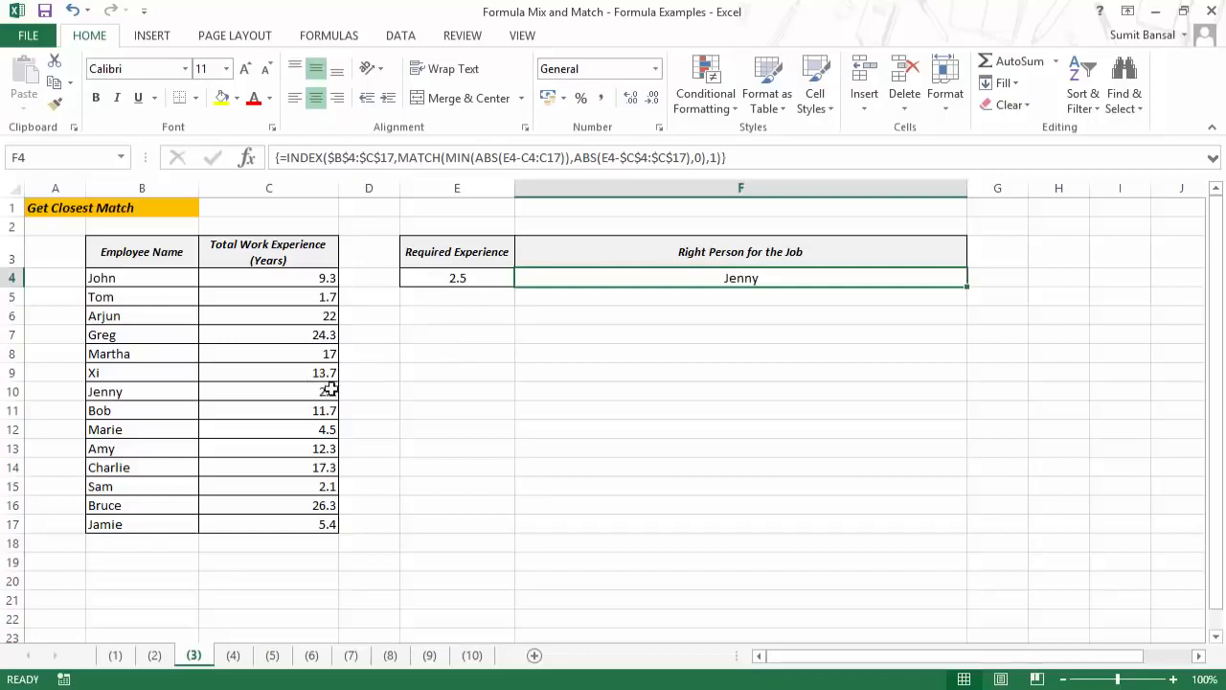
Test the closest-match formula by setting the required experience in E4 to 2 and to 7, checking the result against the employee table.
left_click(438, 276)
type("2")
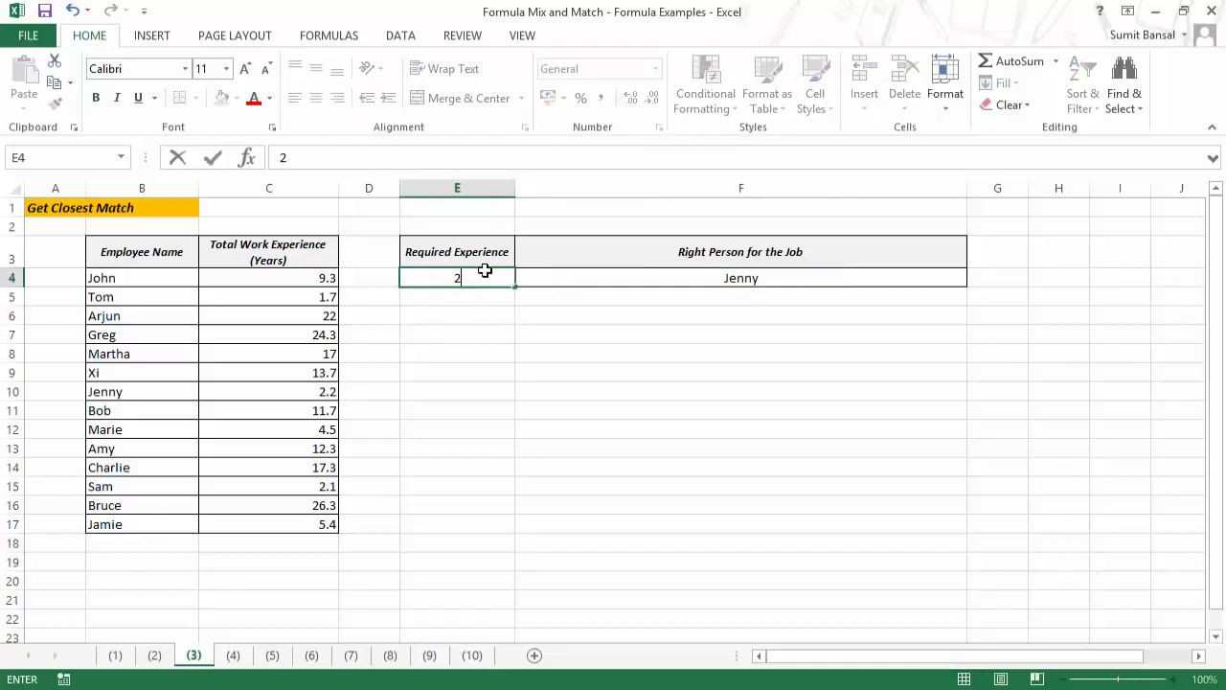
key("Return")
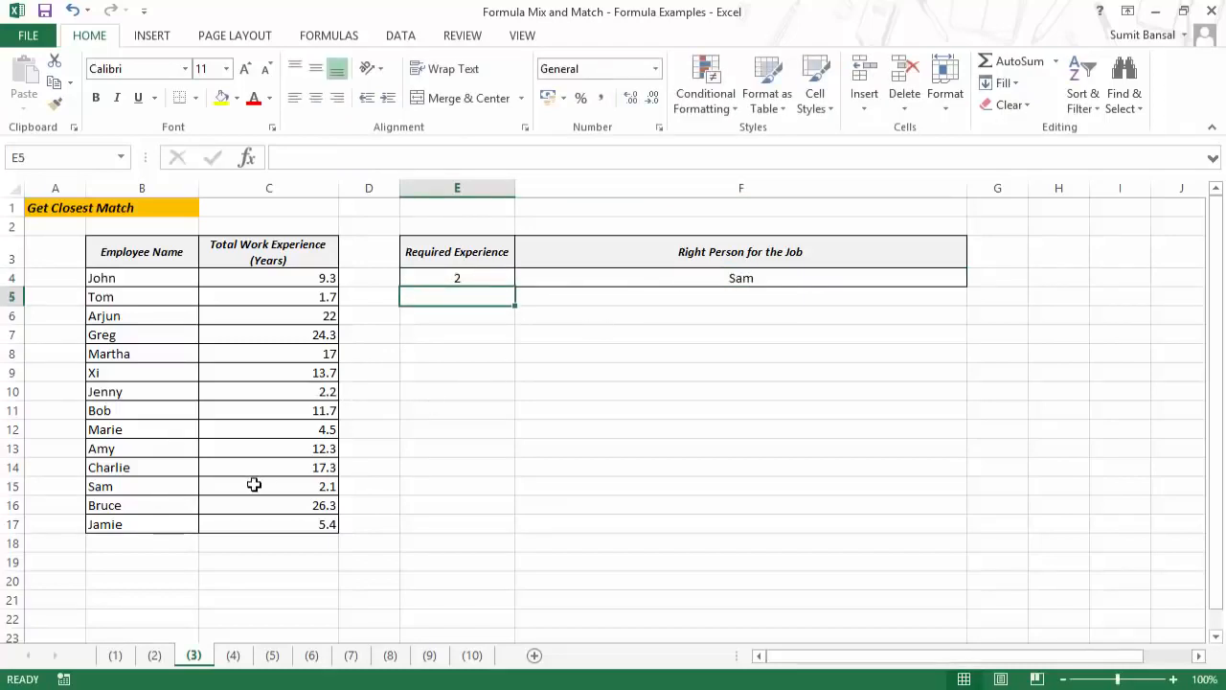
left_click(451, 278)
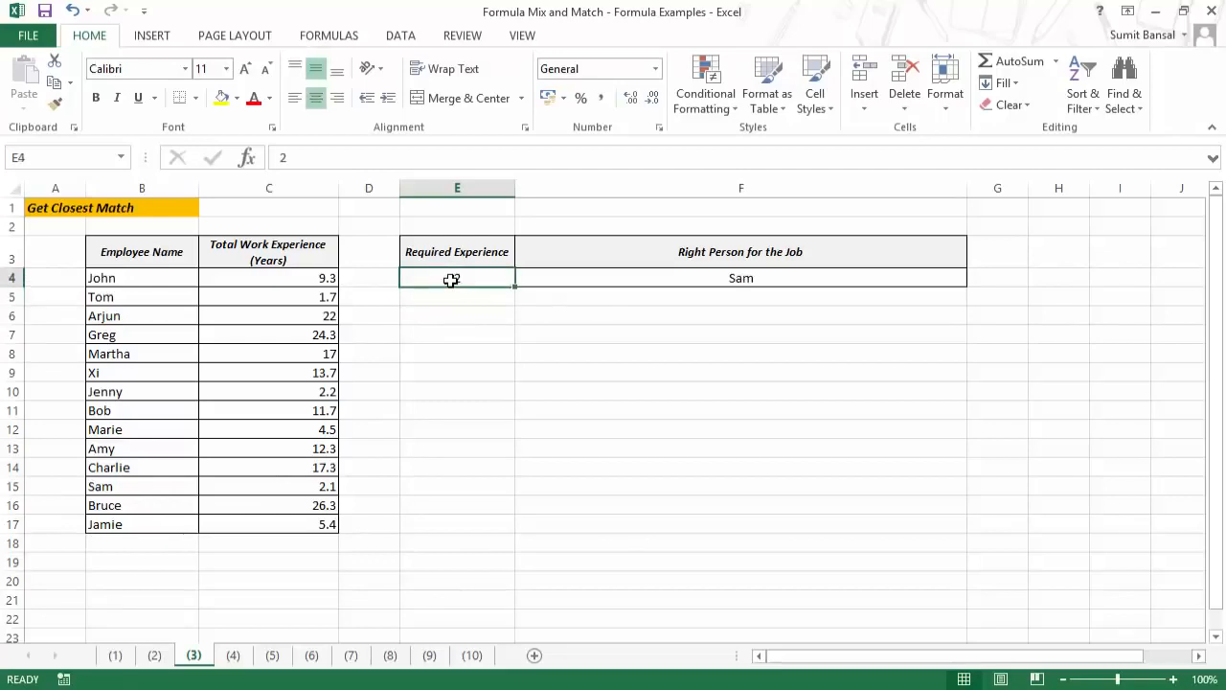
type("7")
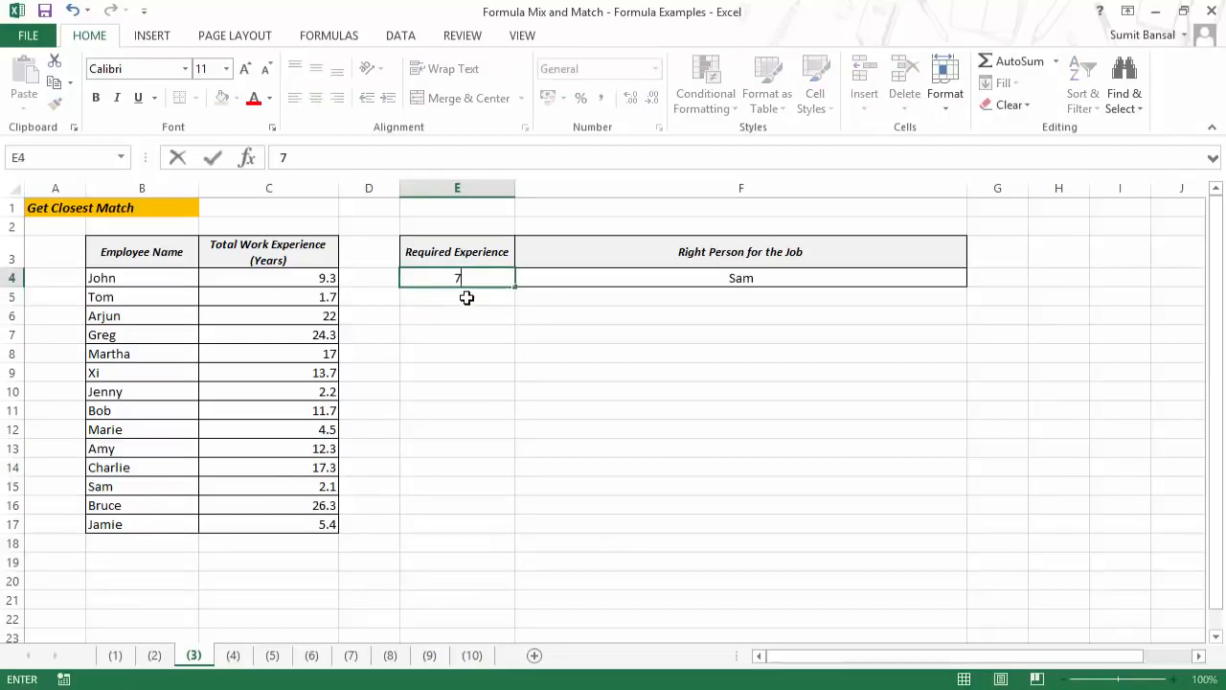
key("Return")
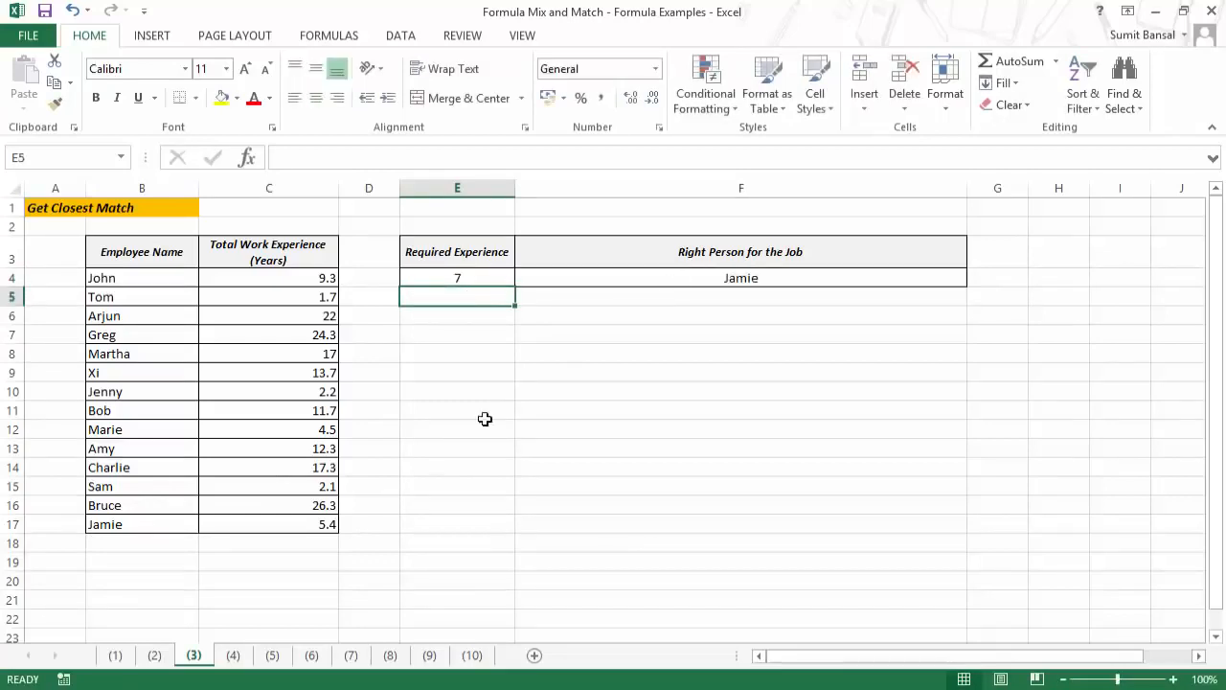
left_click_drag(172, 530, 255, 526)
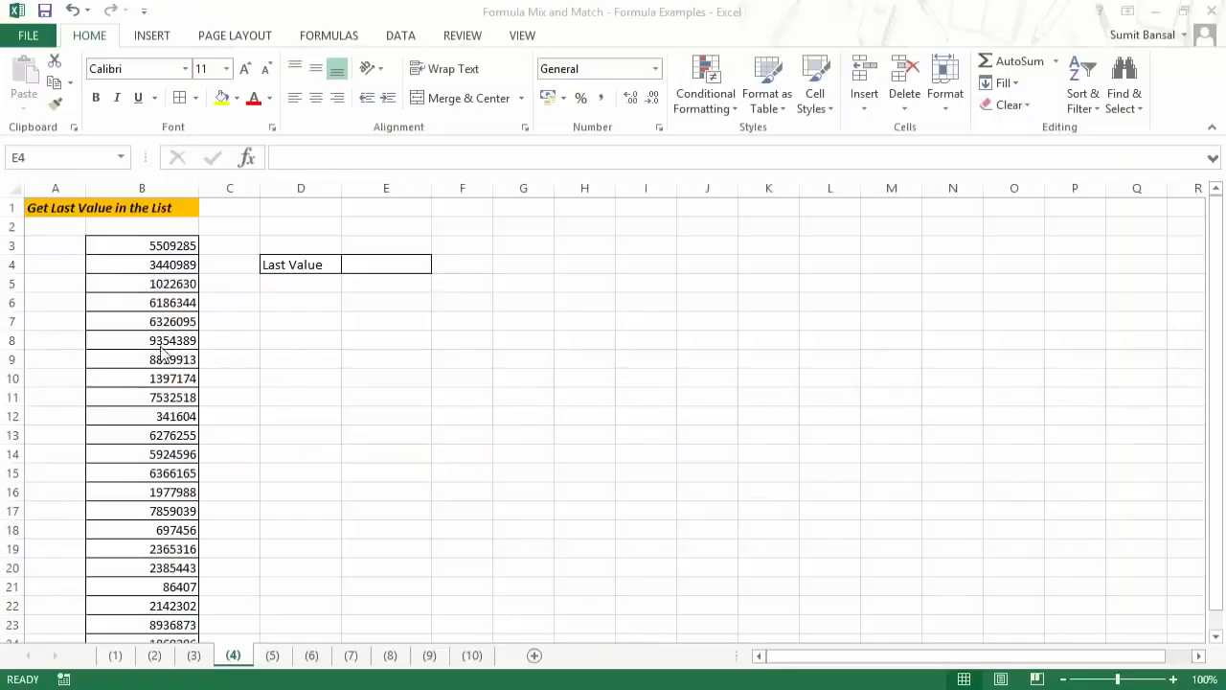
Look through the number list in column B of sheet (4) down to its last value in B24.
scroll(183, 463, "down", 2)
scroll(184, 464, "up", 2)
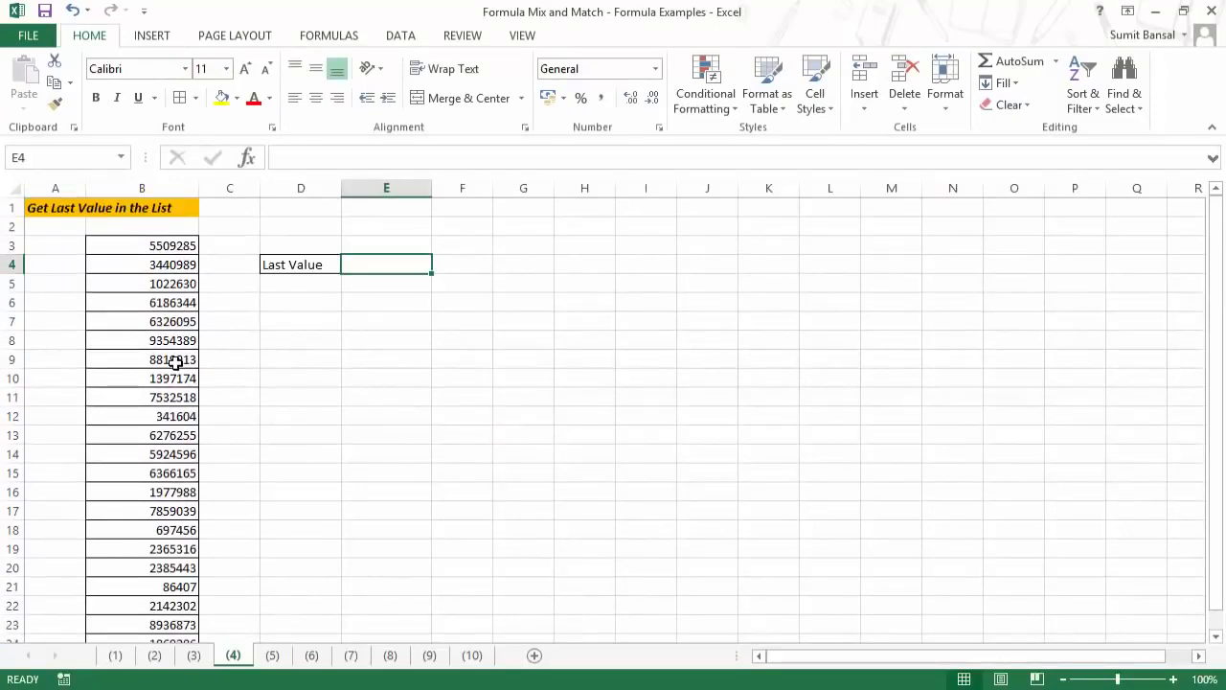
scroll(175, 362, "down", 2)
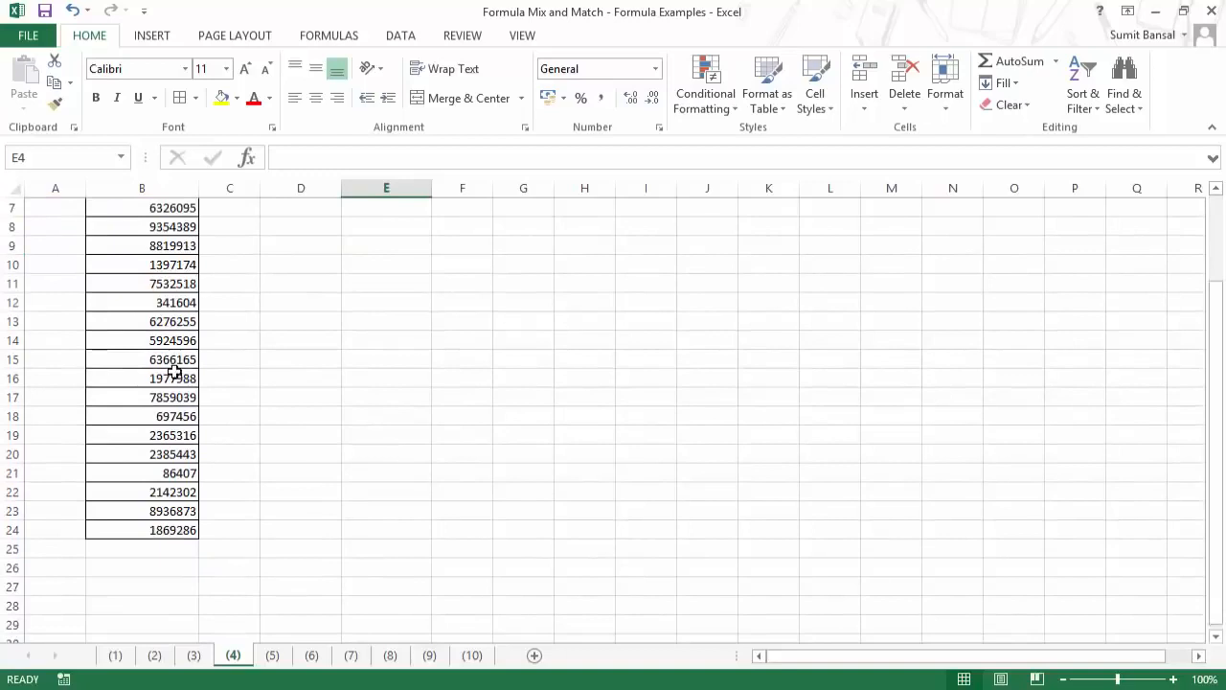
left_click(177, 531)
scroll(287, 498, "up", 2)
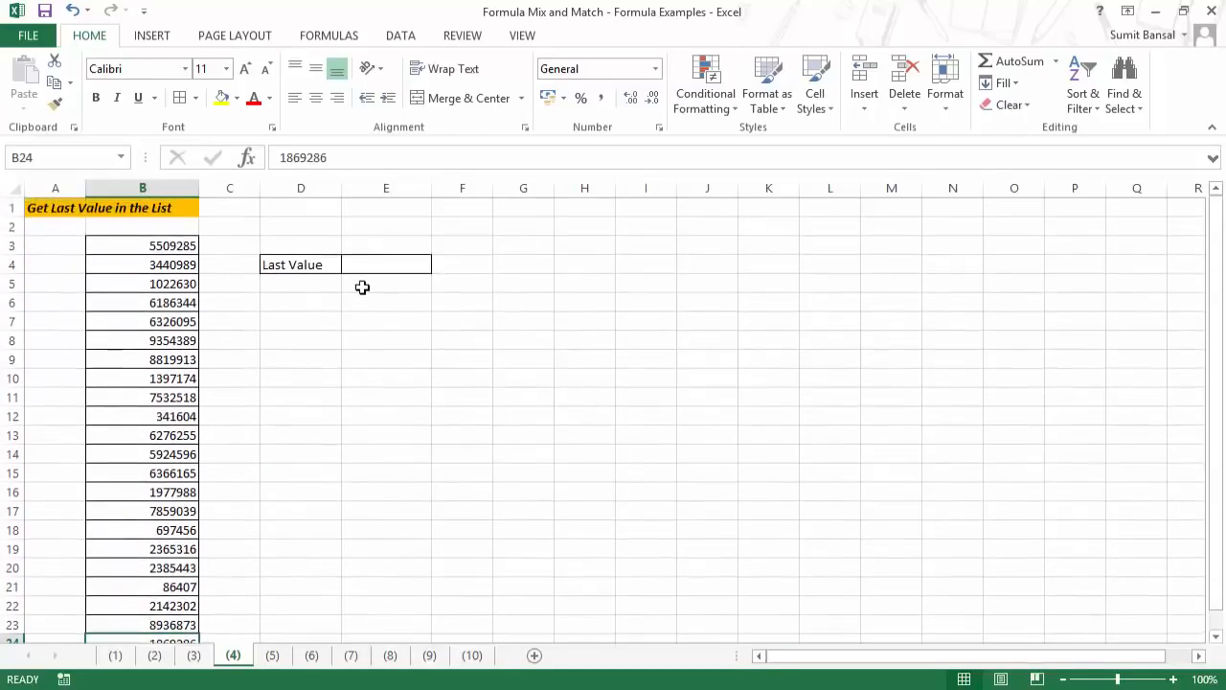
Start a VLOOKUP formula in the Last Value cell E4 with 9.9999999E+307 as the lookup value.
left_click(364, 265)
type("=")
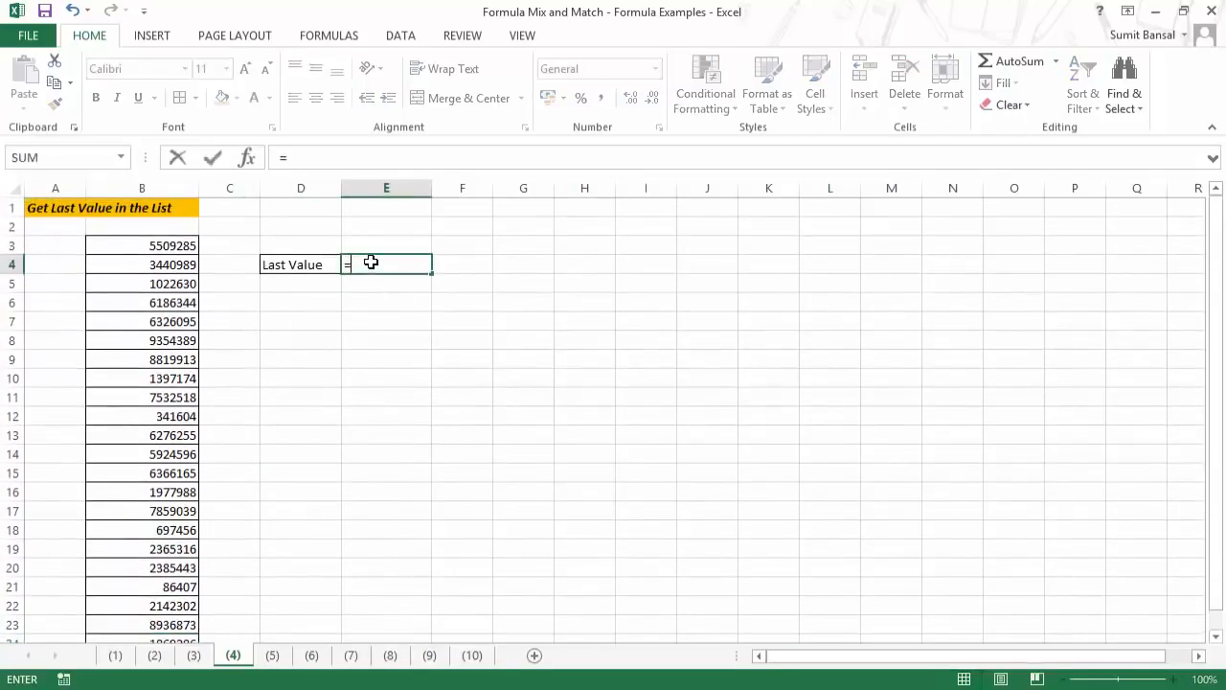
type("vloo")
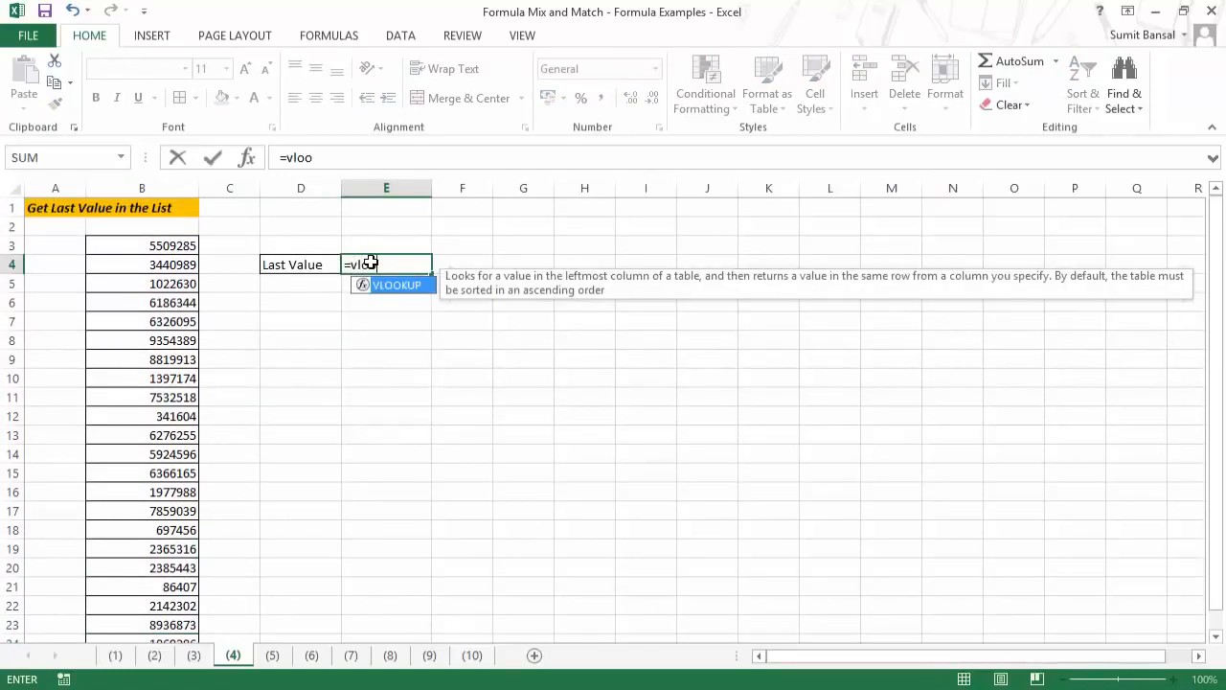
key("Tab")
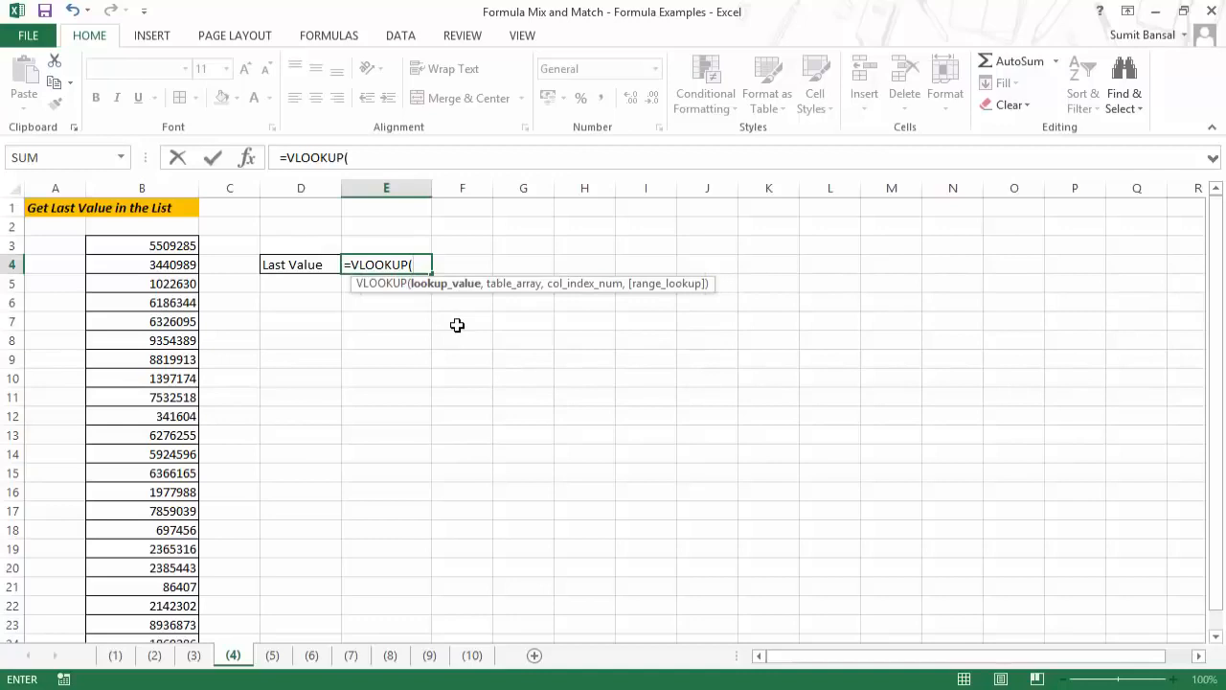
type("9.9999999E")
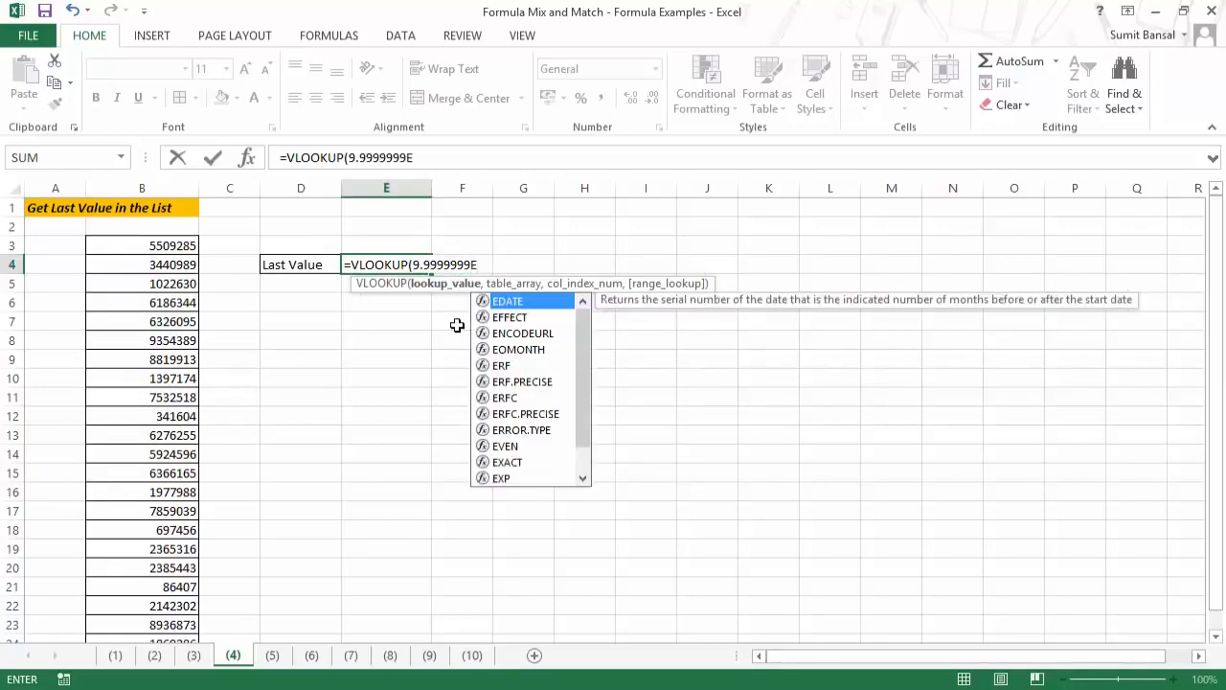
type("+307")
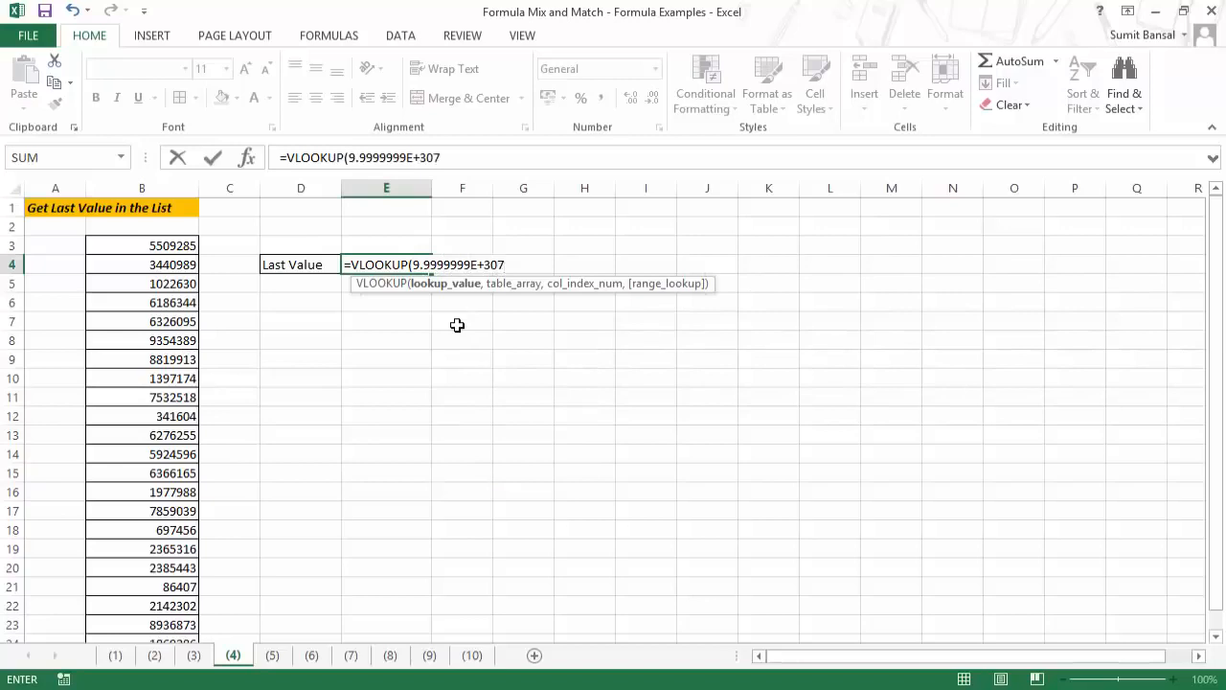
Add the number list as the absolute table array $B$3:$B$24 to the VLOOKUP formula.
type(",")
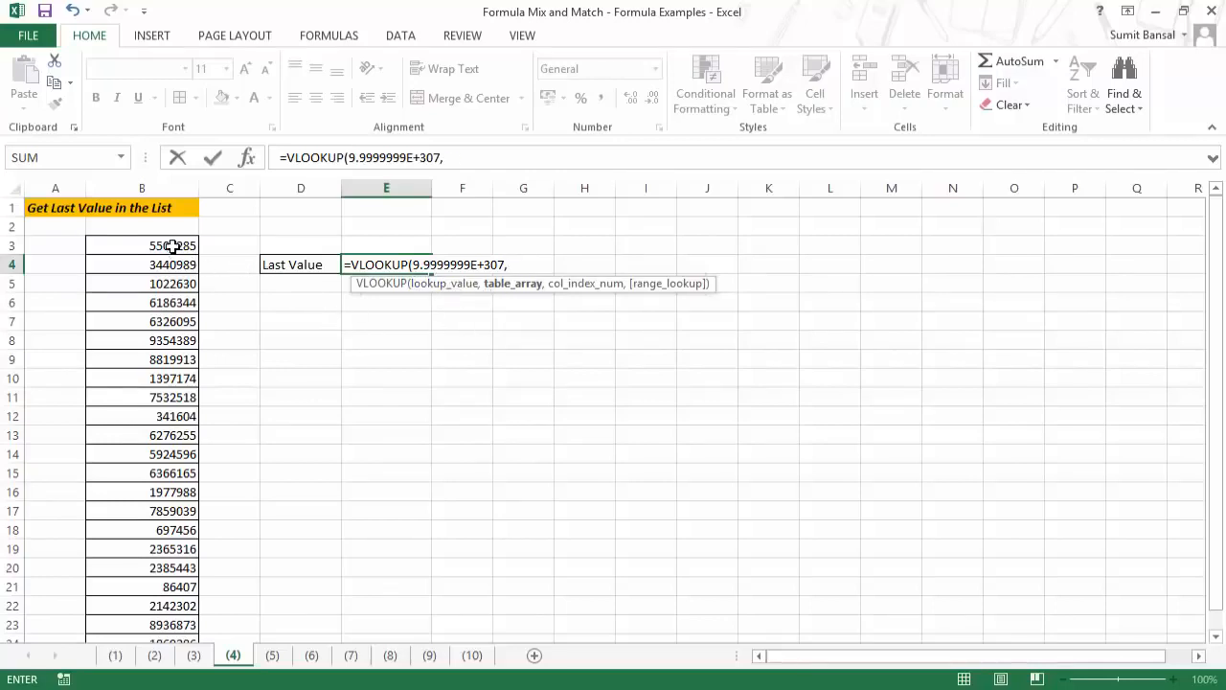
left_click_drag(172, 246, 186, 604)
key("F4")
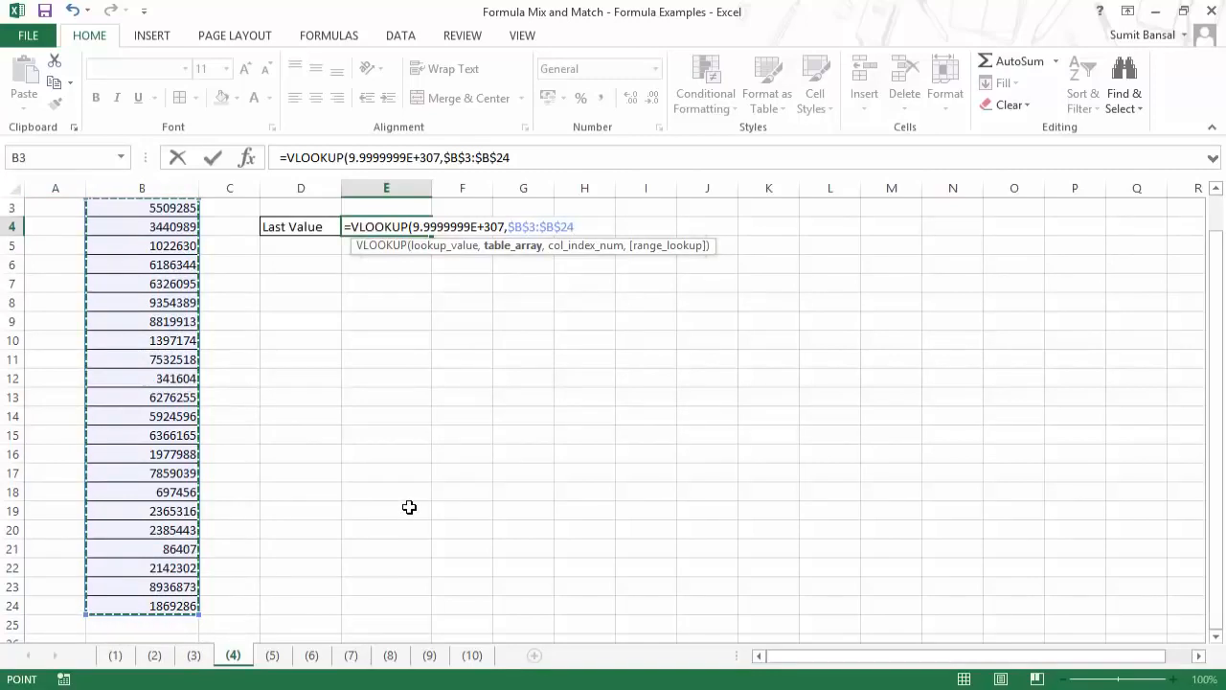
type(",")
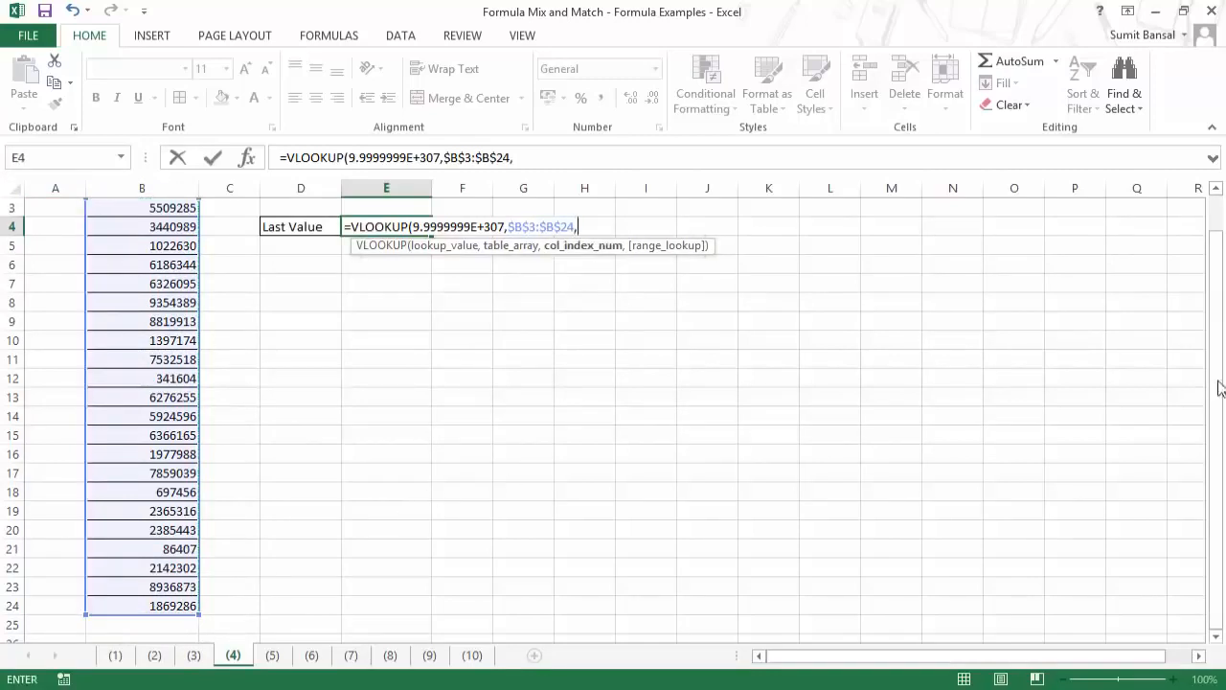
Complete the VLOOKUP formula in E4 with column index 1 and range lookup 1 for an approximate match.
scroll(1222, 374, "up", 1)
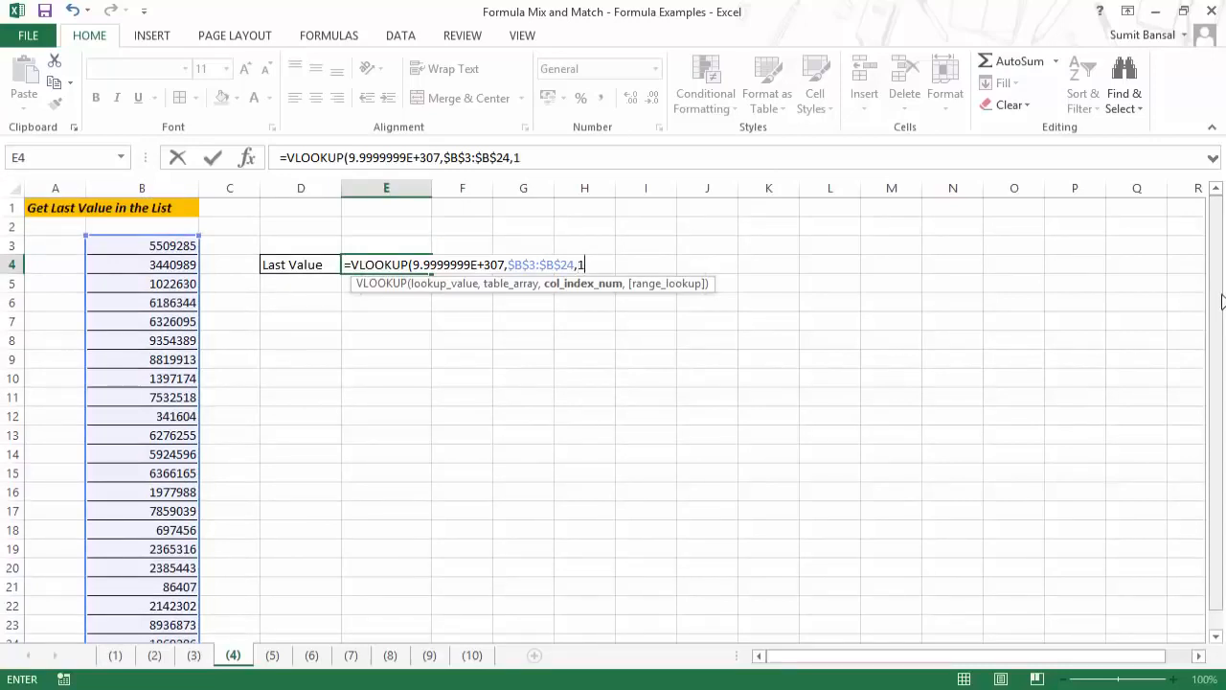
type("1,1")
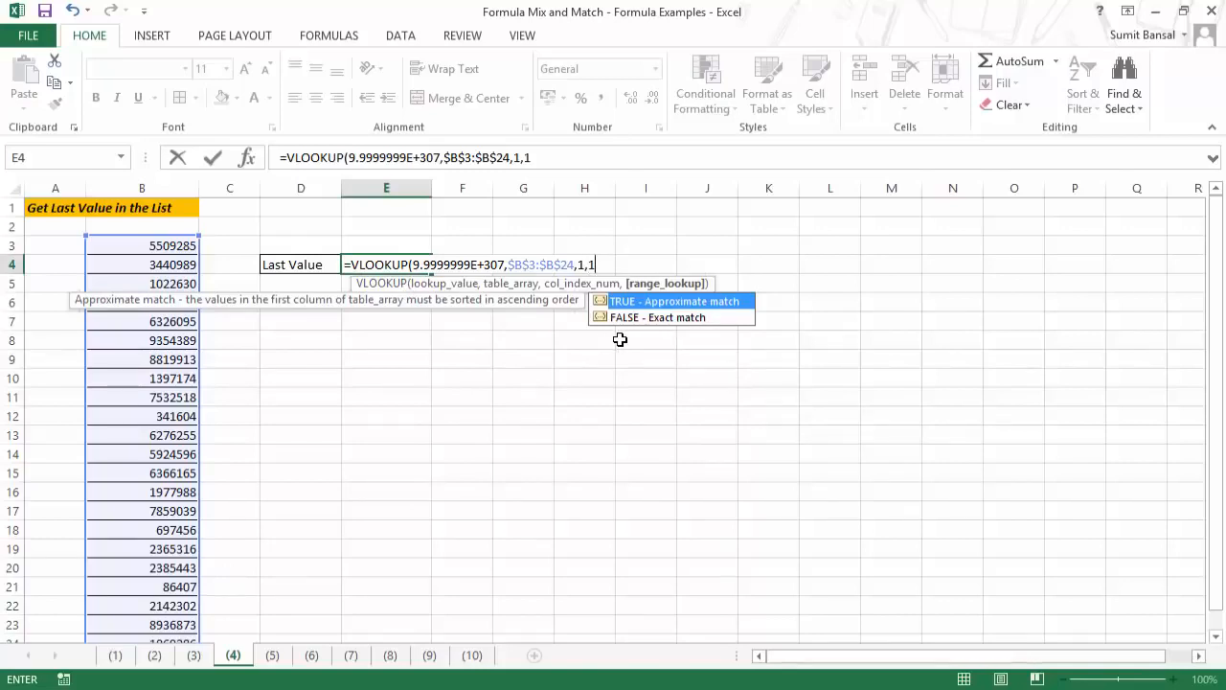
type(")")
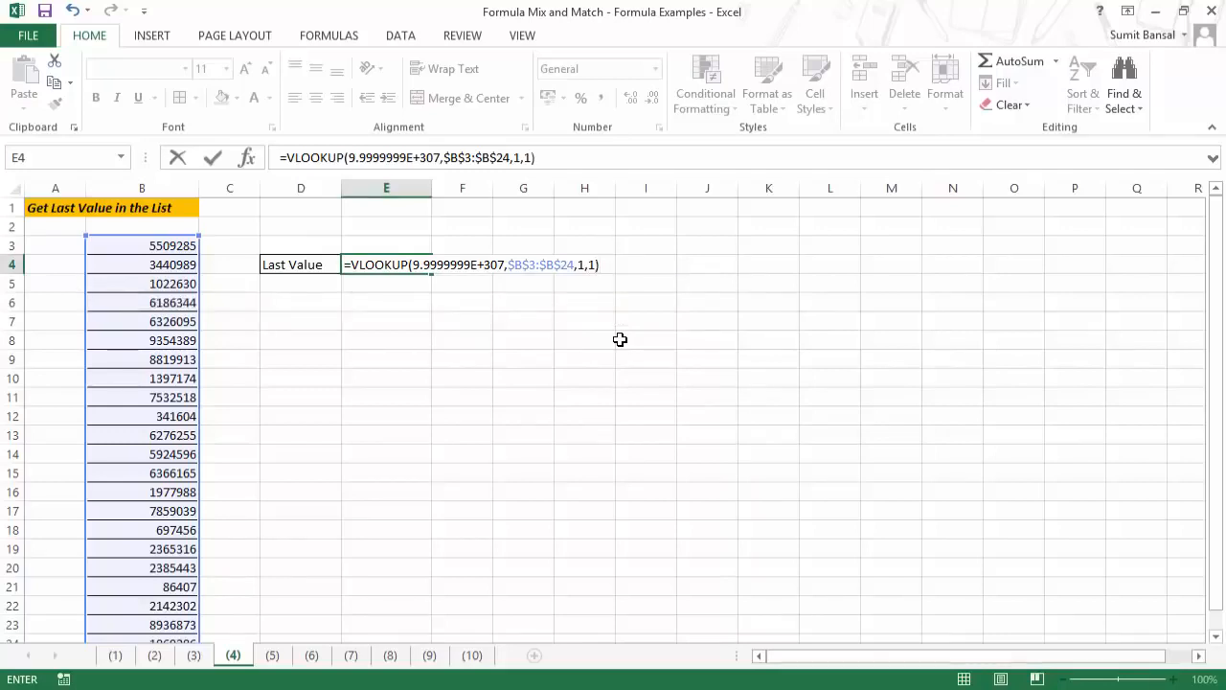
key("Return")
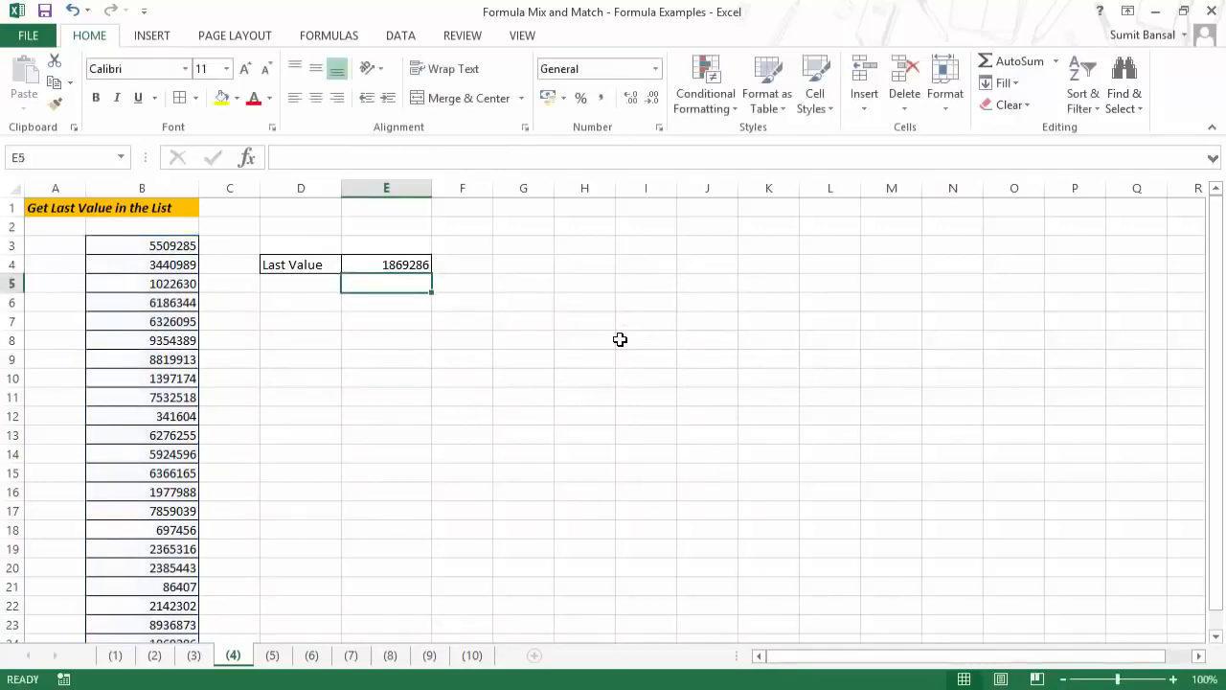
Check the Last Value result and its VLOOKUP formula in E4 against the final number of the list in B24.
key("Up")
scroll(238, 530, "down", 2)
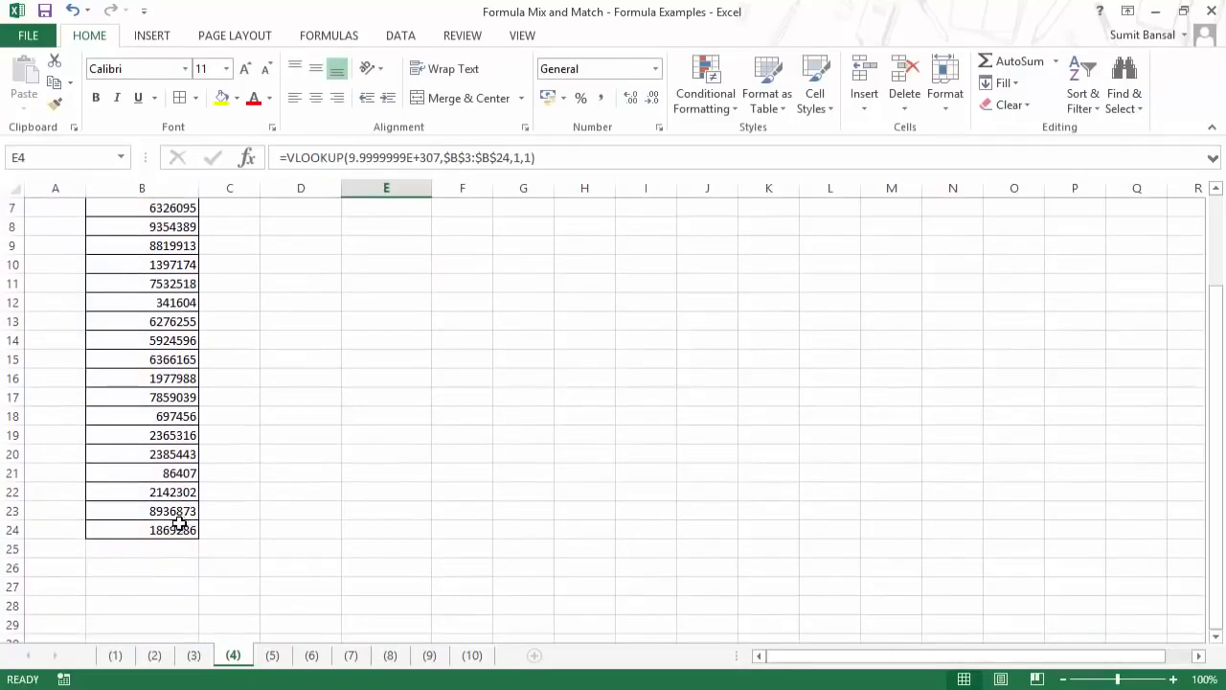
scroll(315, 508, "up", 2)
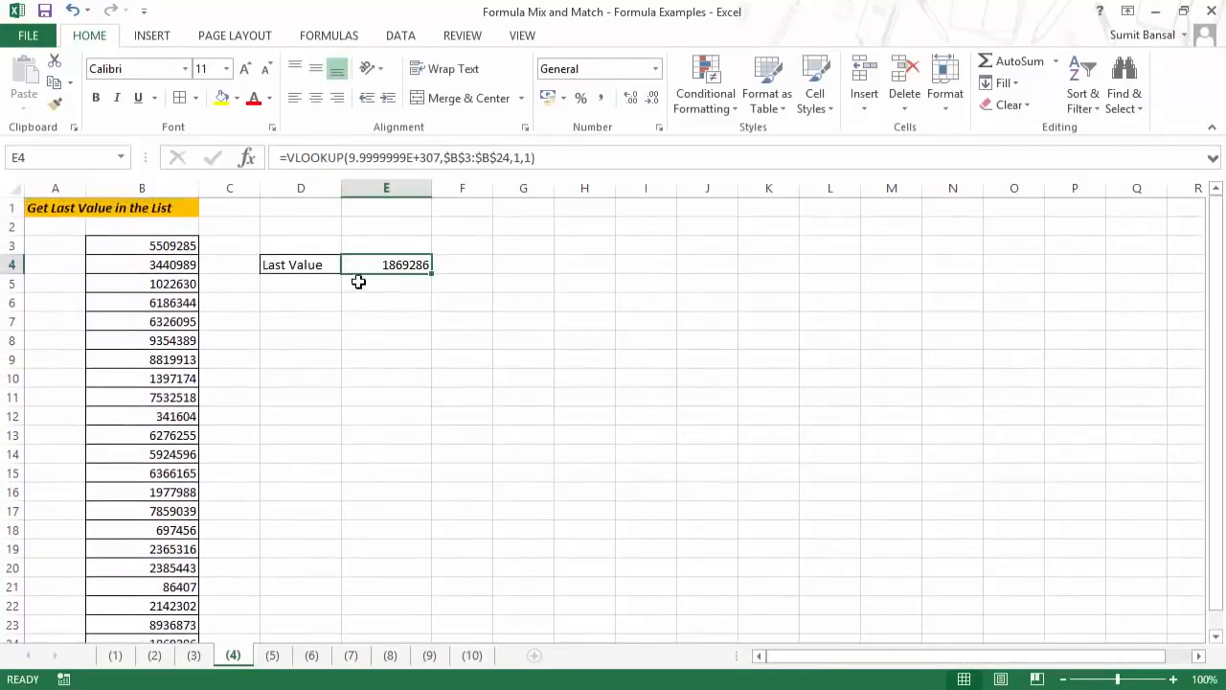
double_click(375, 265)
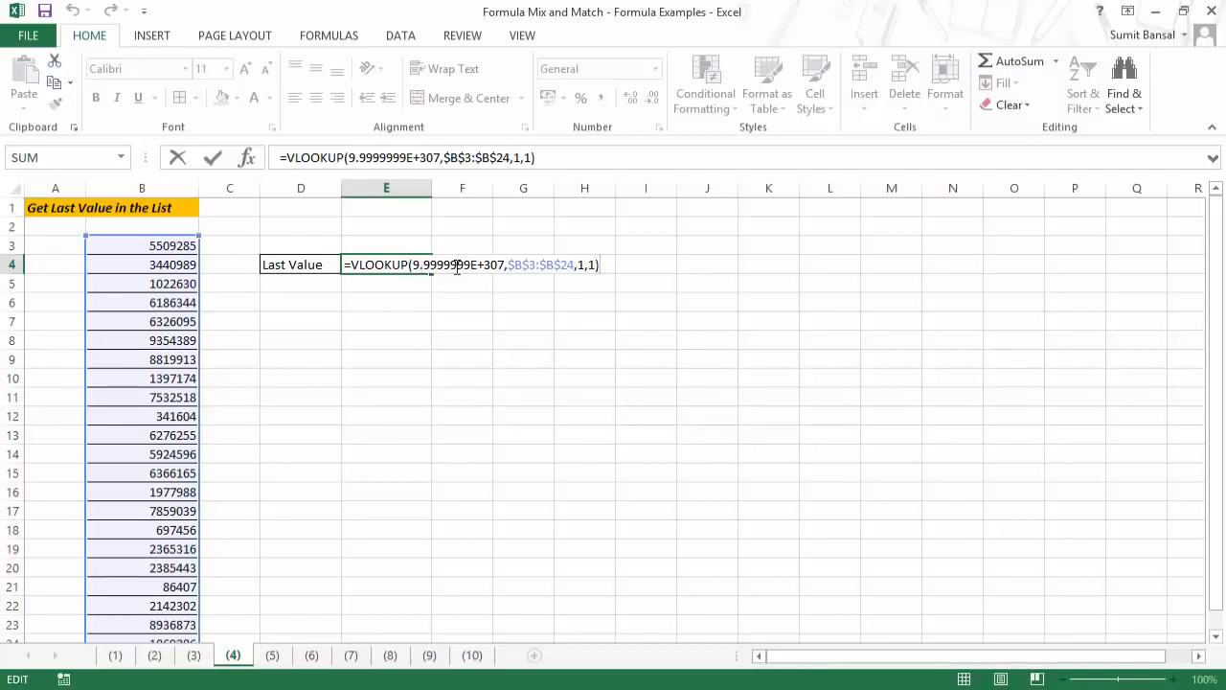
scroll(198, 324, "down", 2)
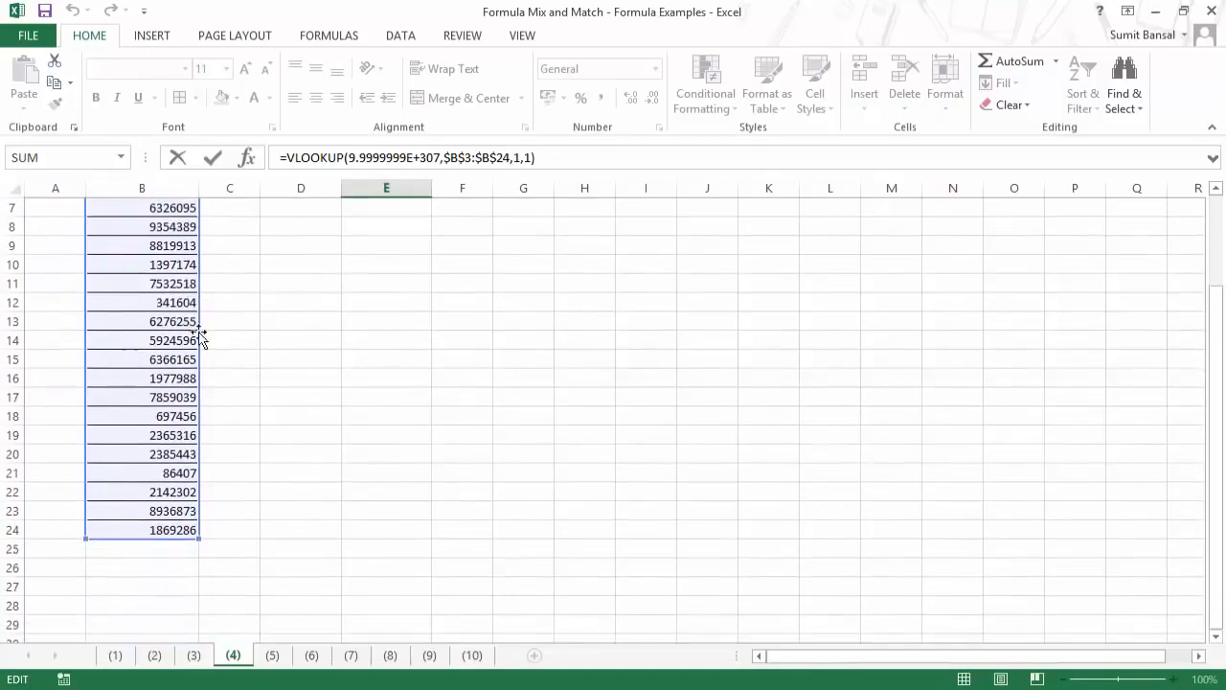
scroll(239, 307, "up", 2)
scroll(273, 412, "down", 1)
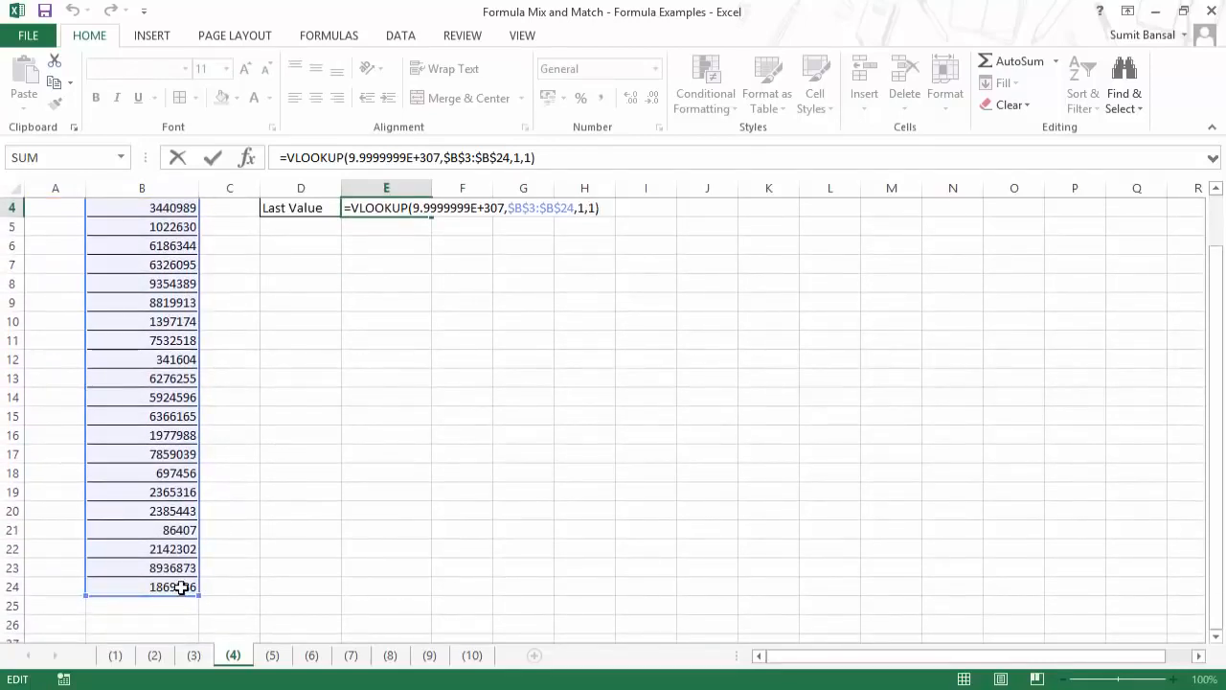
scroll(345, 451, "up", 1)
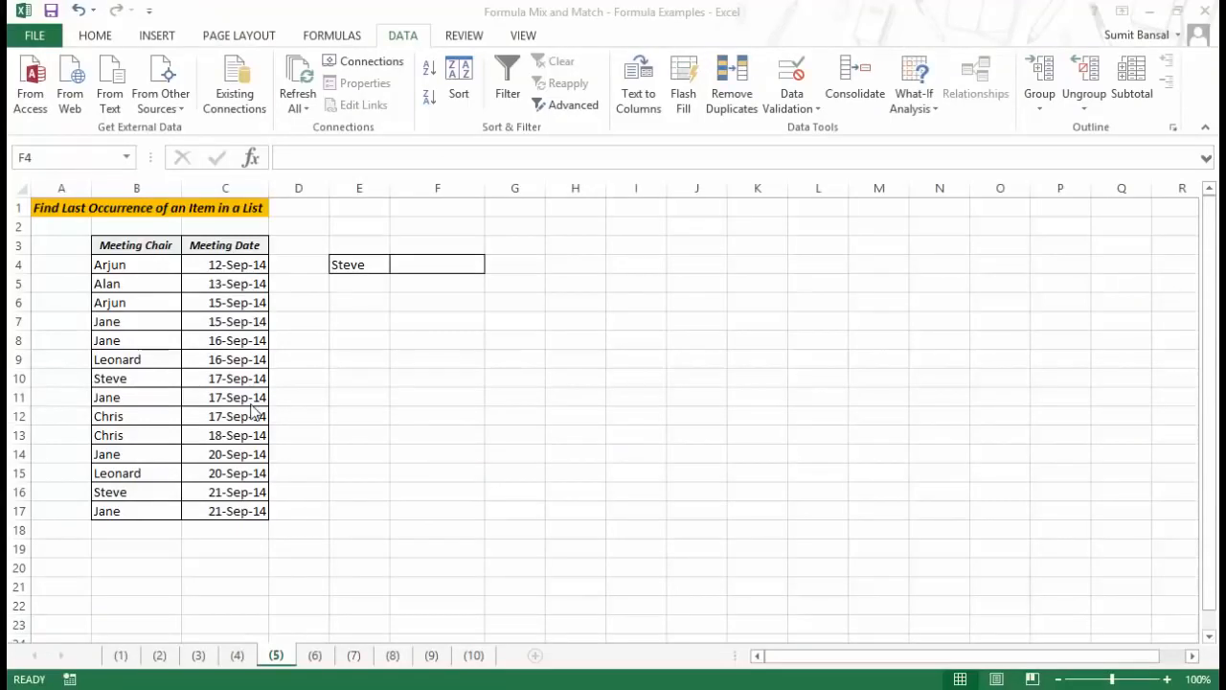
Try a different meeting chair from the choices in E4 of sheet (5), and restore the original name.
left_click(370, 267)
key("F2")
left_click(372, 264)
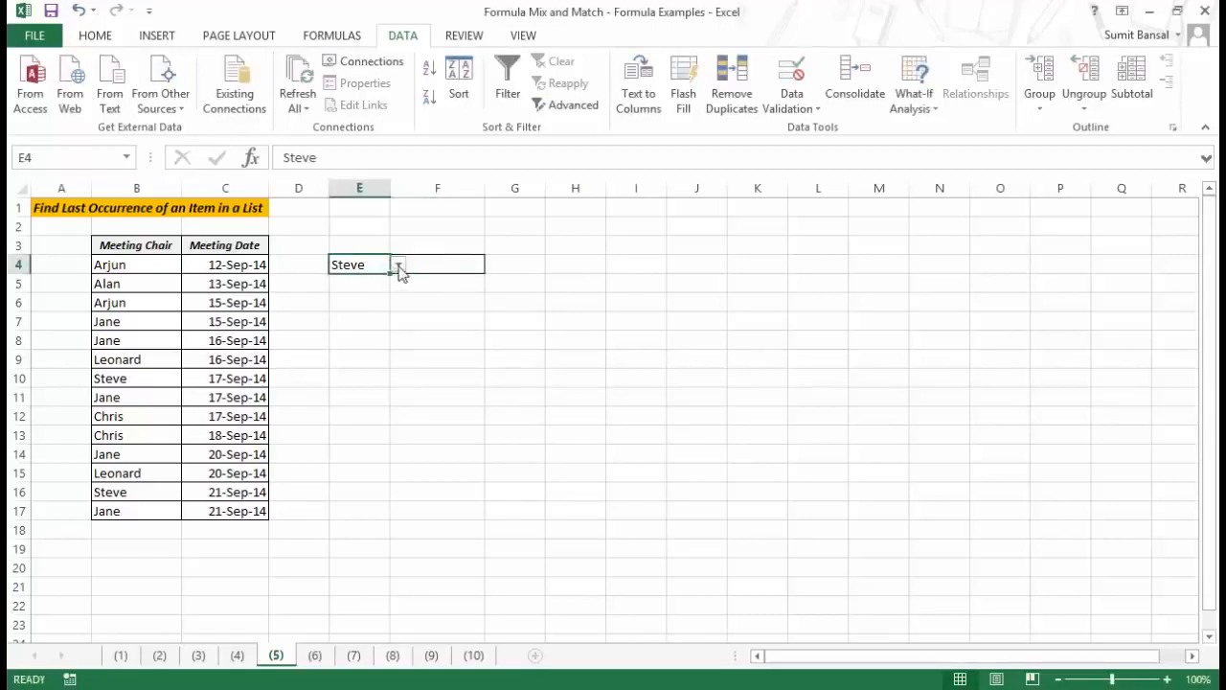
left_click(397, 264)
left_click_drag(400, 299, 399, 336)
left_click(365, 305)
left_click(398, 265)
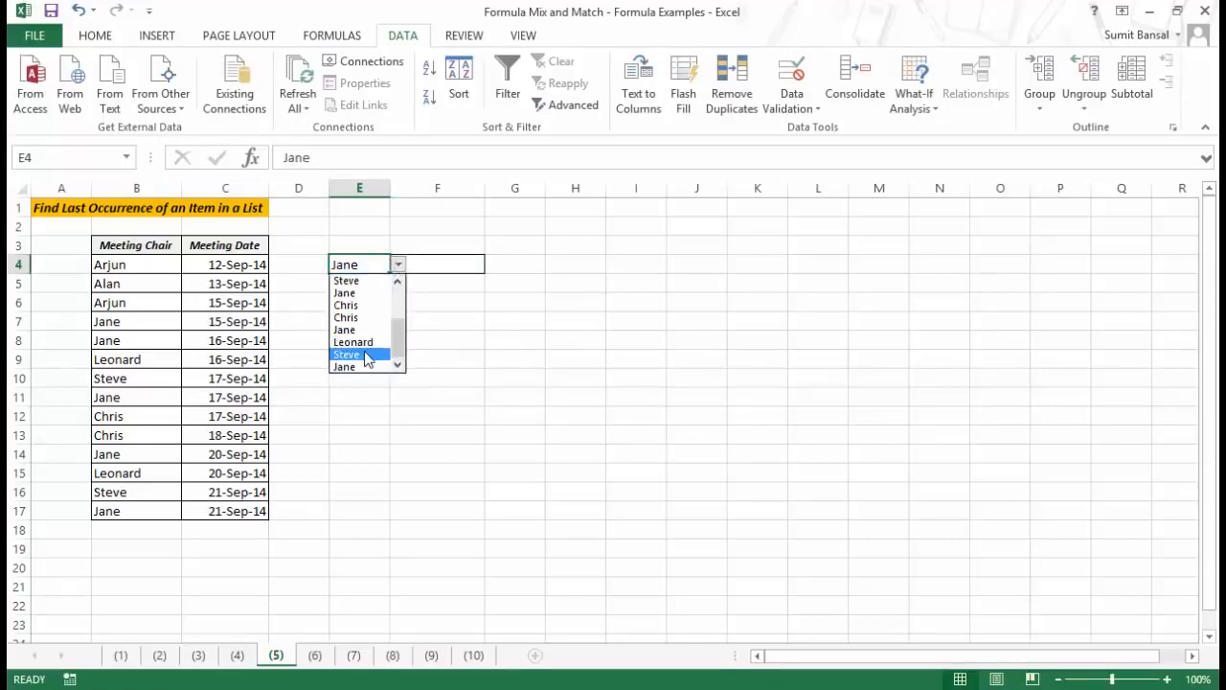
left_click(368, 355)
Start an INDEX formula in F4 with the meeting dates as the absolute array $C$4:$C$17.
left_click(447, 265)
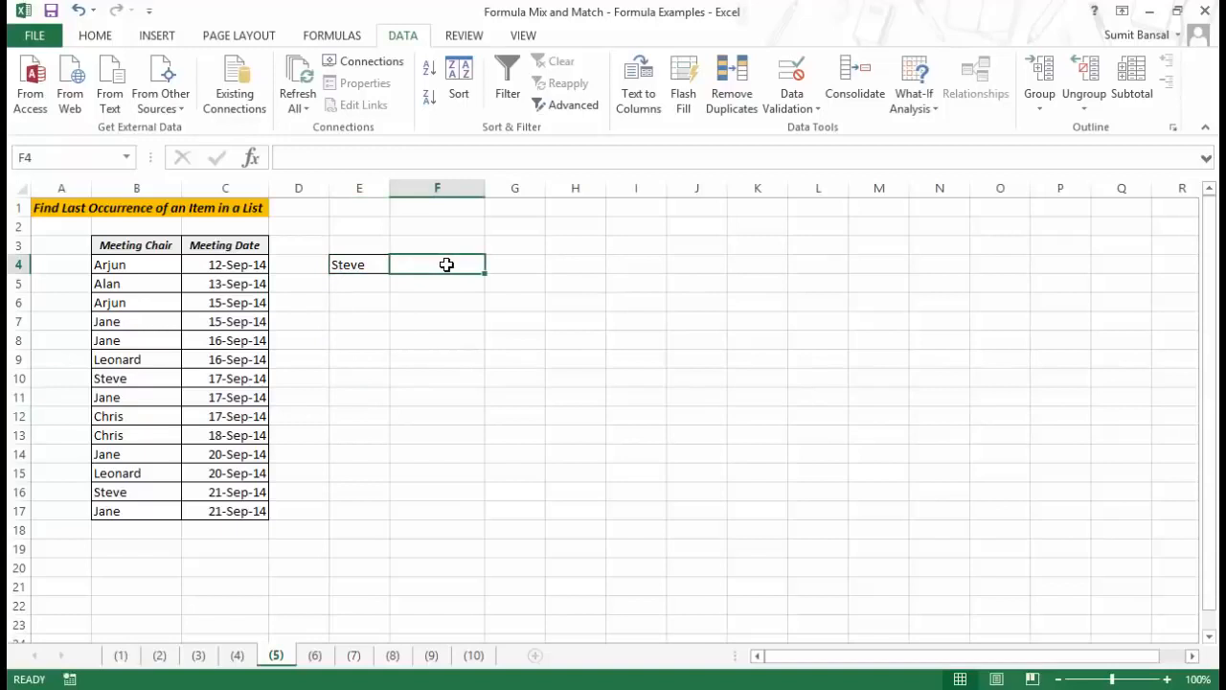
type("=")
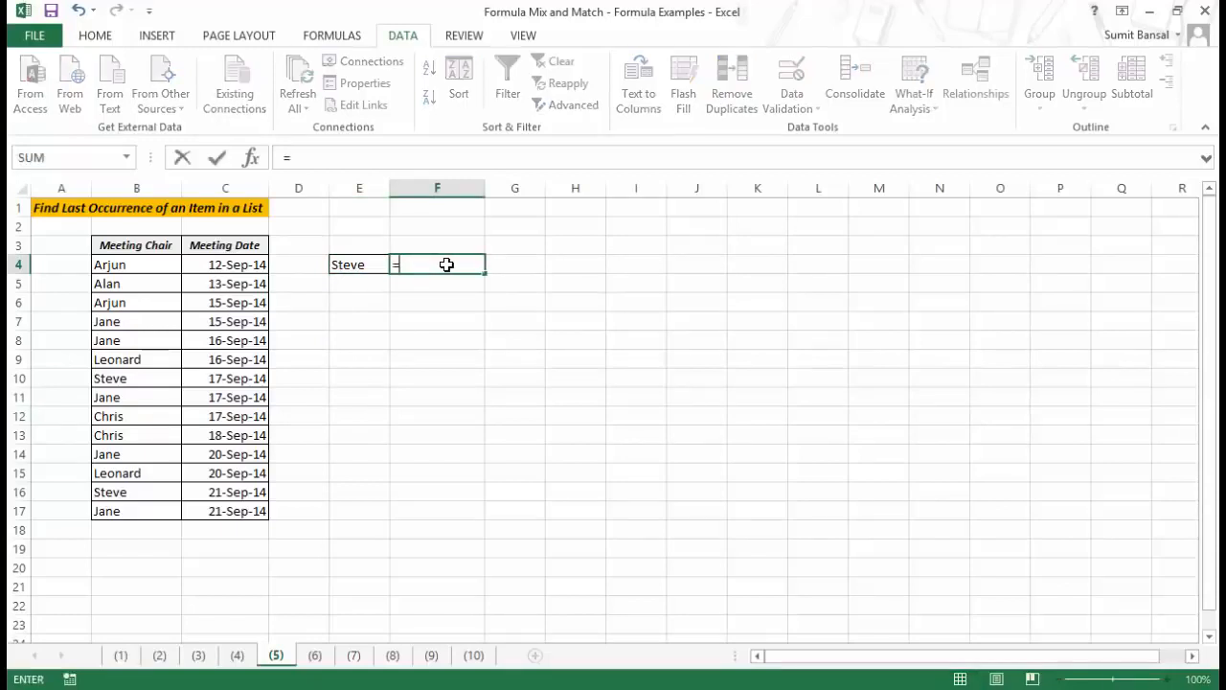
type("inde")
key("Tab")
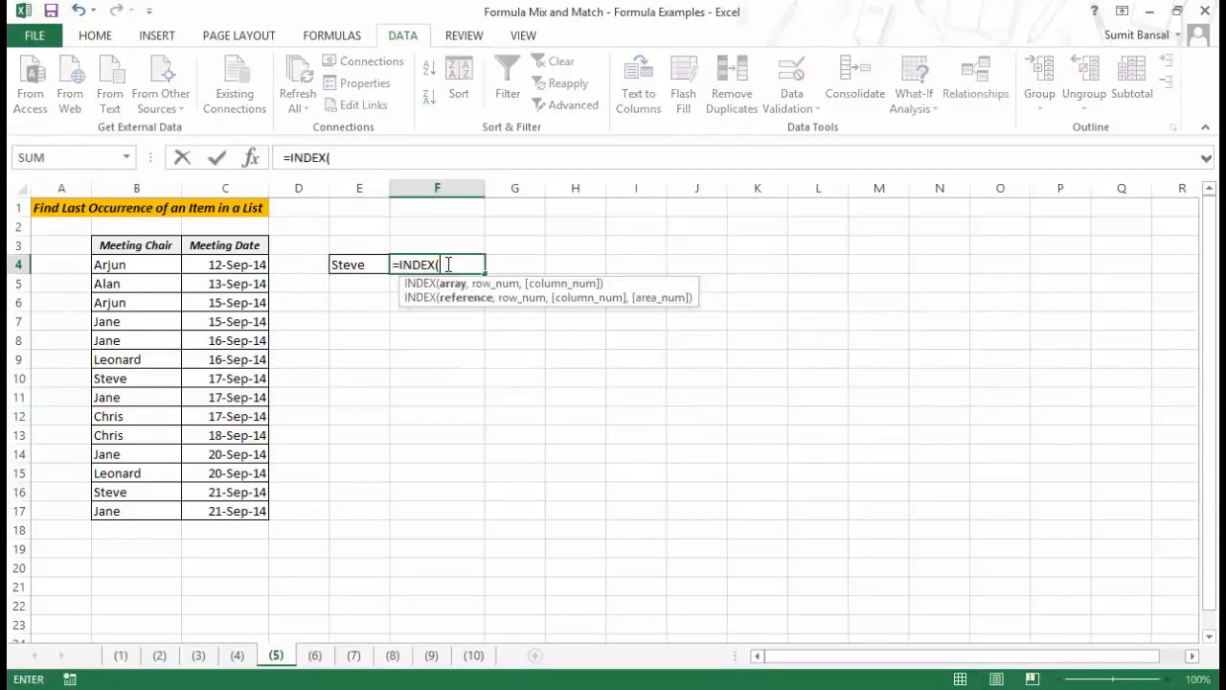
left_click(236, 267)
left_click_drag(237, 271, 249, 512)
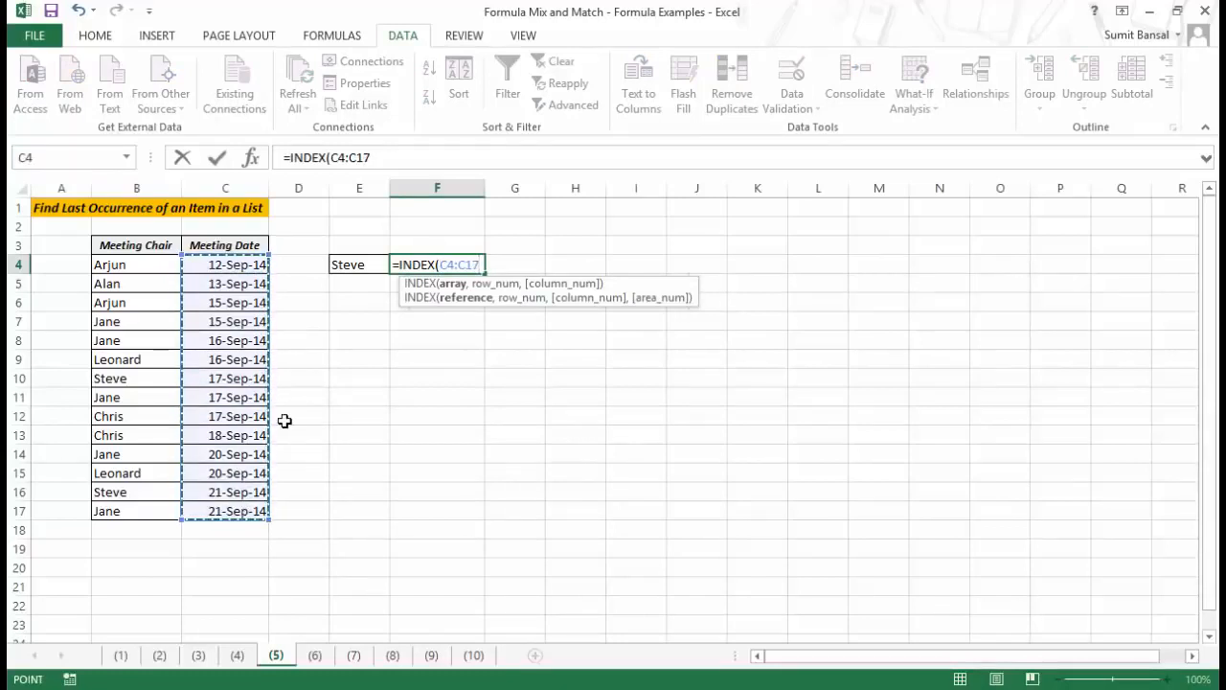
key("F4")
type(",")
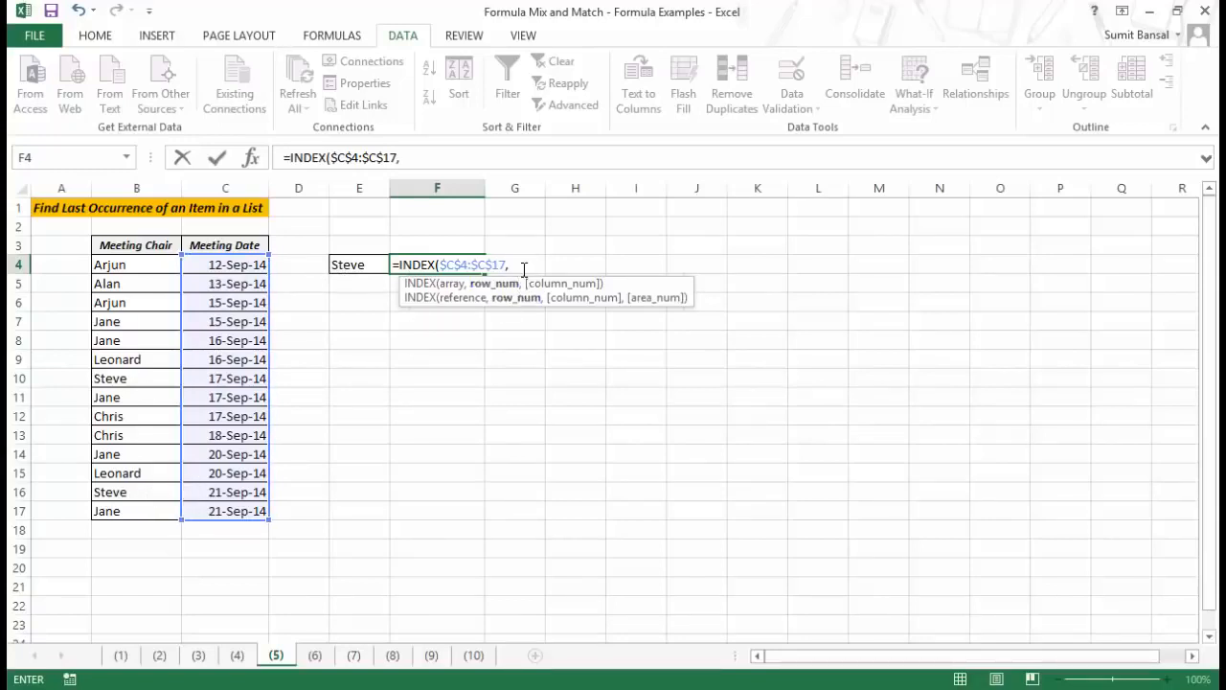
Add ROW($C$4:$C$17) as the row number argument of the INDEX formula.
type("row")
key("Tab")
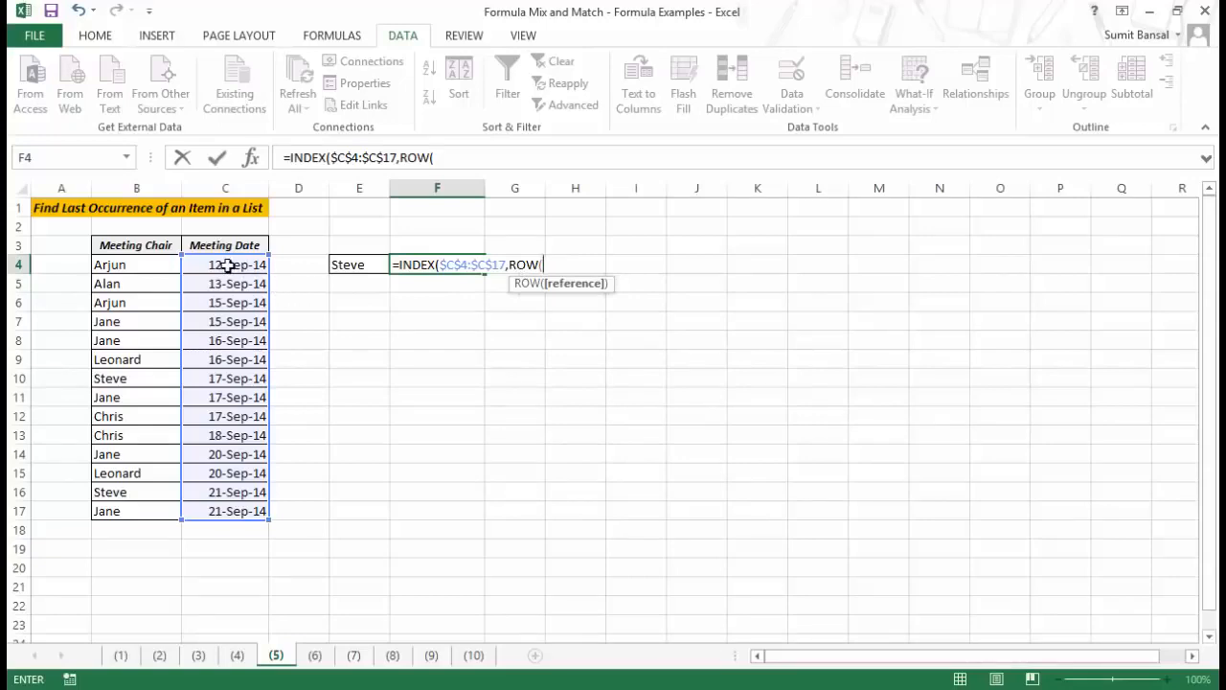
left_click_drag(227, 265, 227, 509)
key("F4")
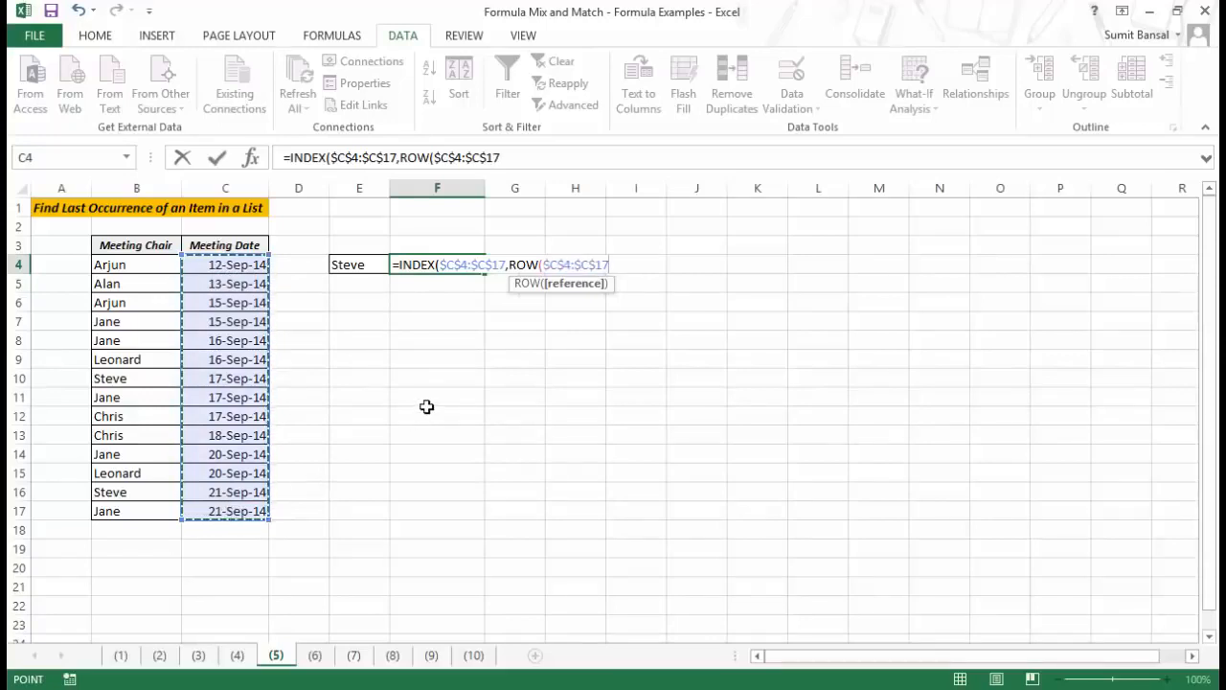
type(")")
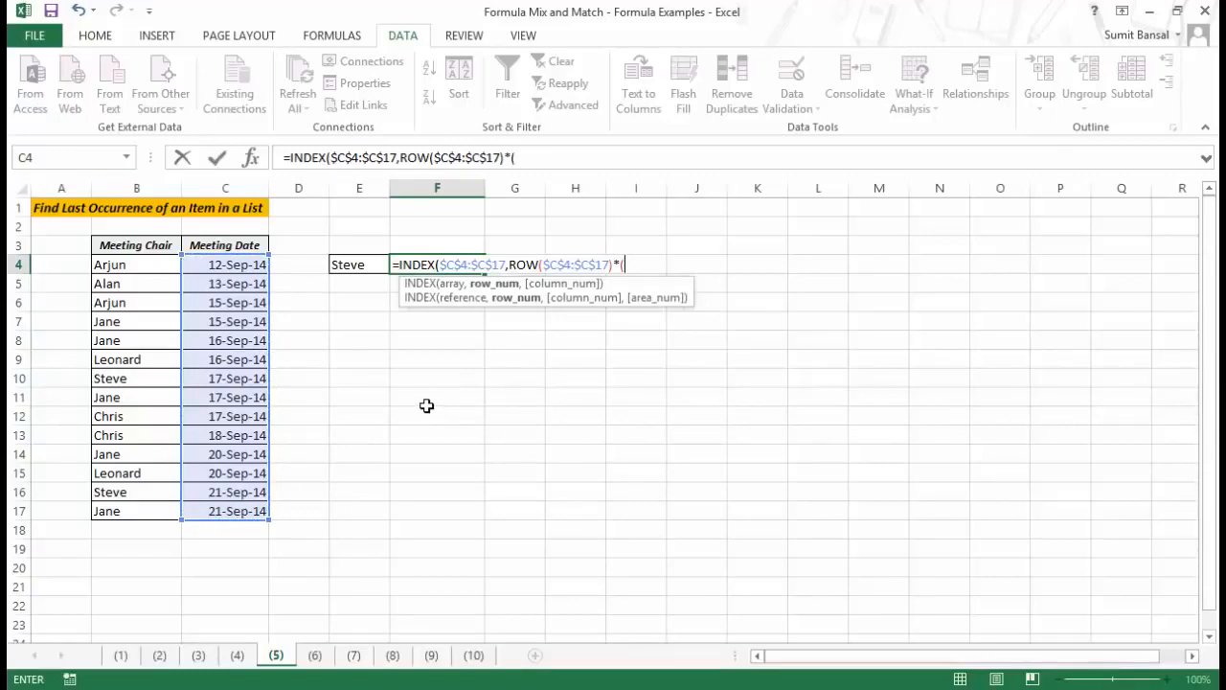
Multiply the ROW function by the condition (E4=$B$4:$B$17), comparing the chosen name with the meeting chairs.
type("*(")
left_click(351, 264)
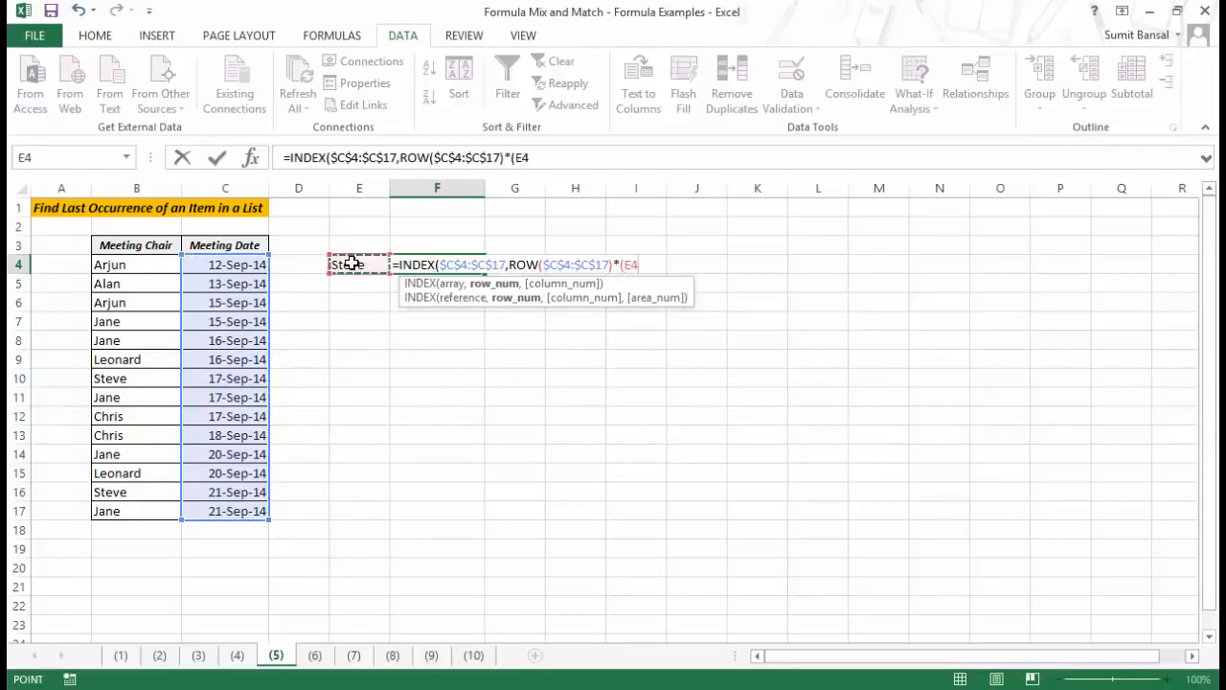
type("=")
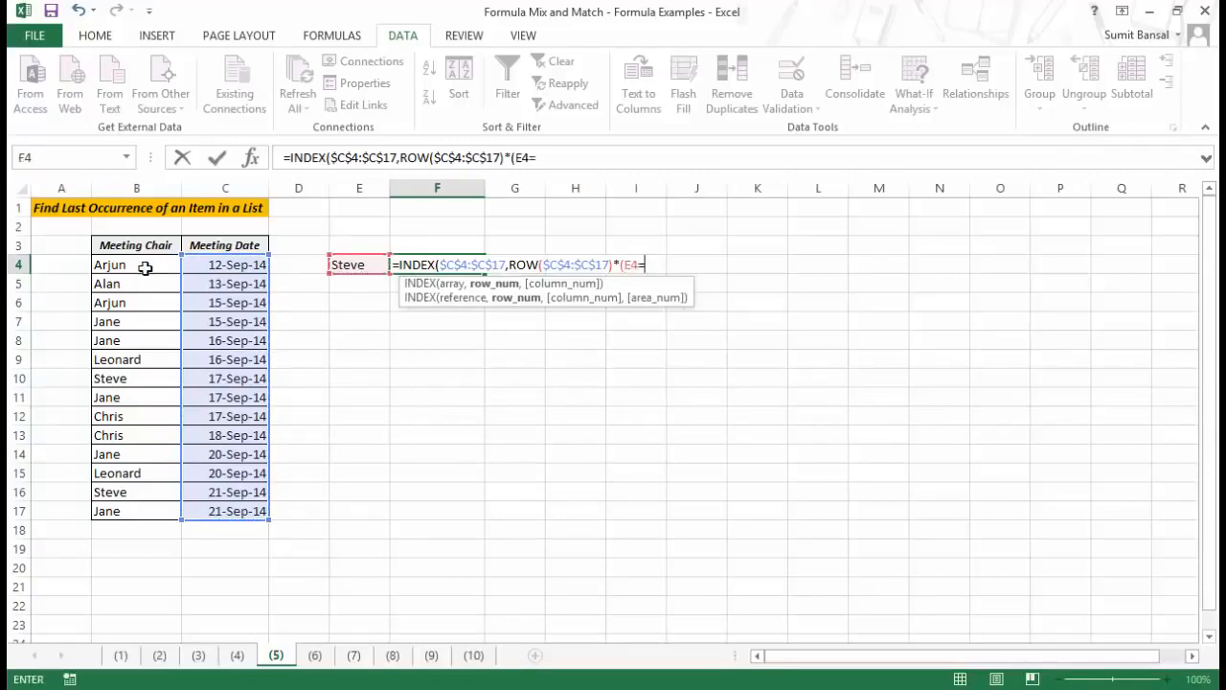
left_click_drag(145, 266, 150, 506)
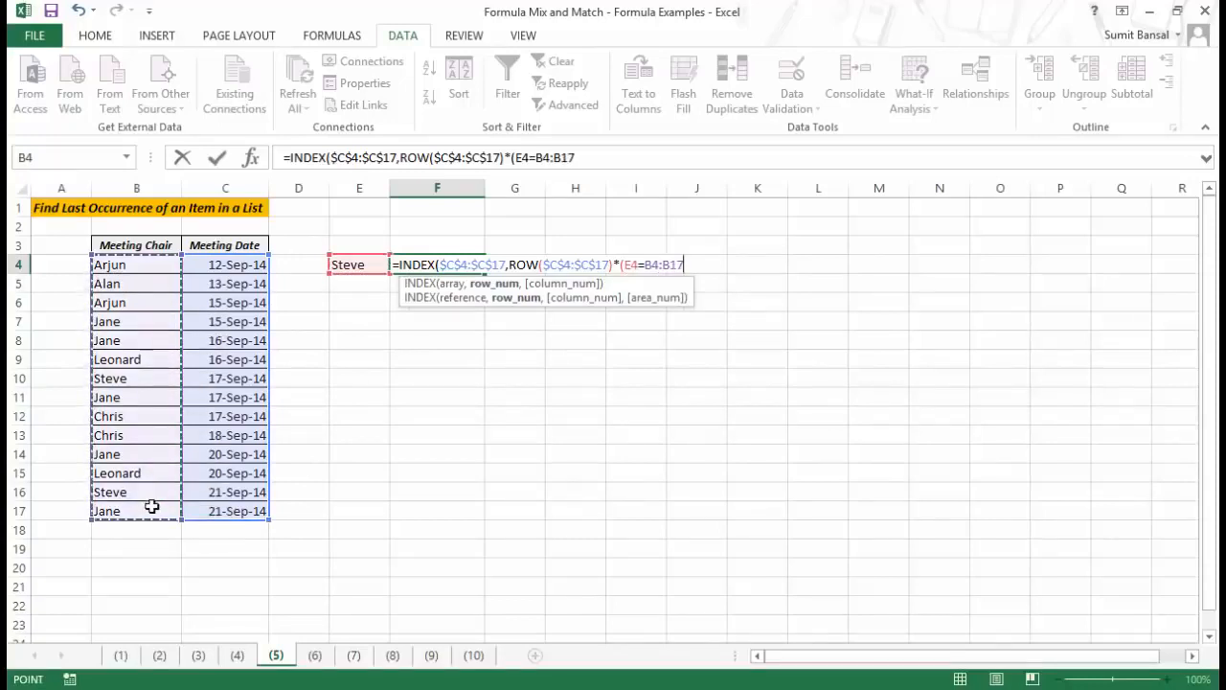
key("F4")
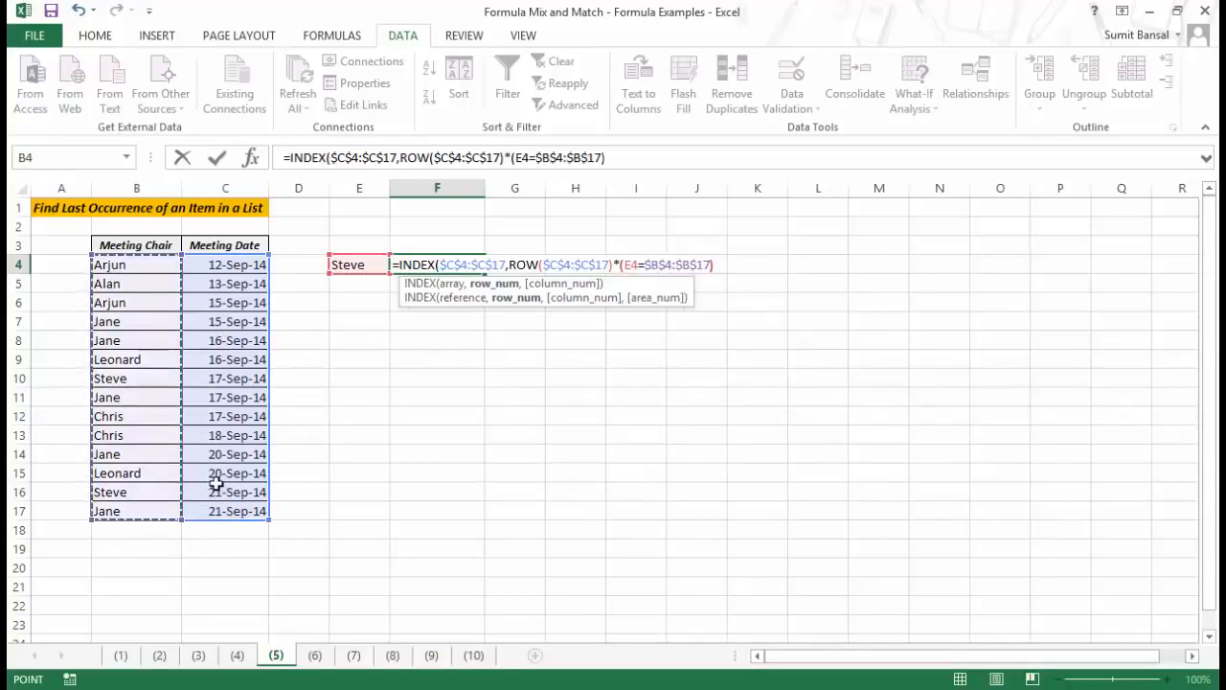
type(")")
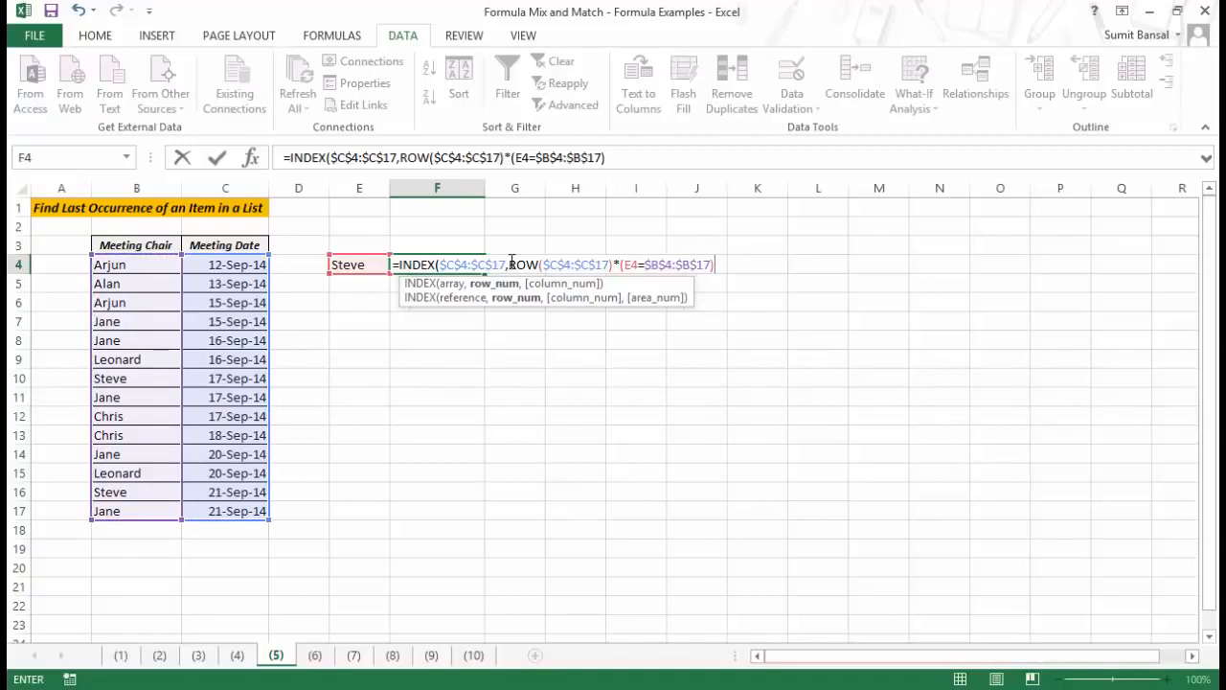
Evaluate the ROW part and the E4=$B$4:$B$17 condition inside the formula in turn, undoing each evaluation.
left_click_drag(509, 263, 613, 265)
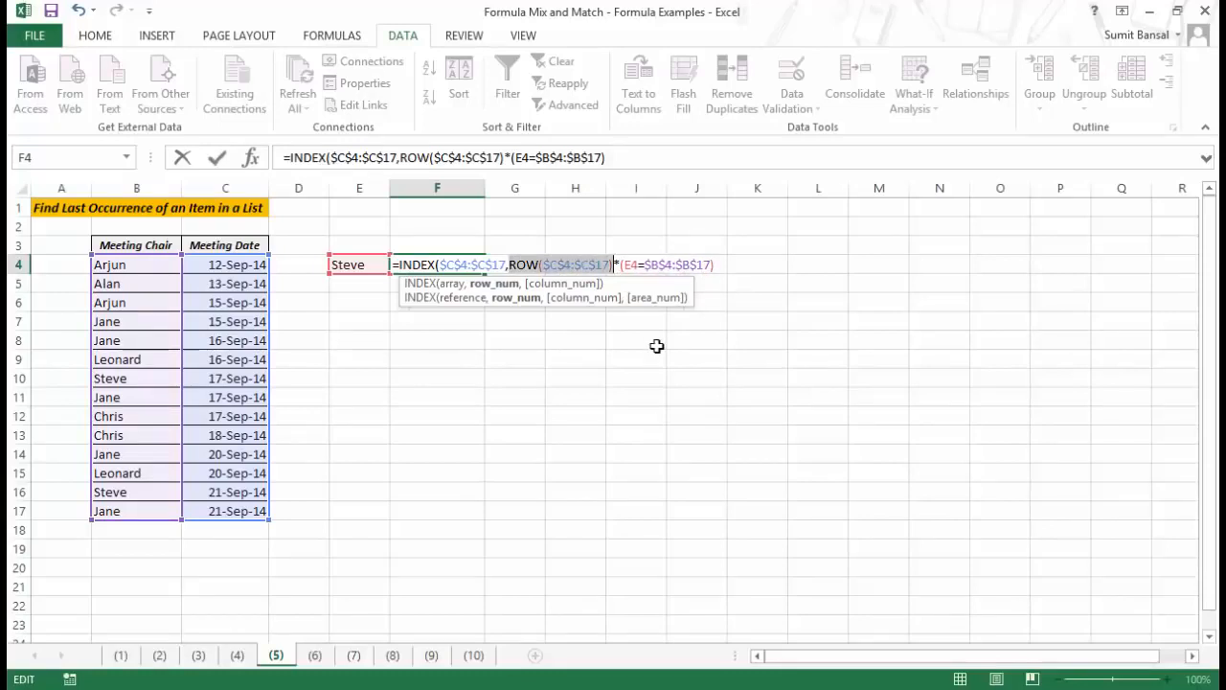
key("F9")
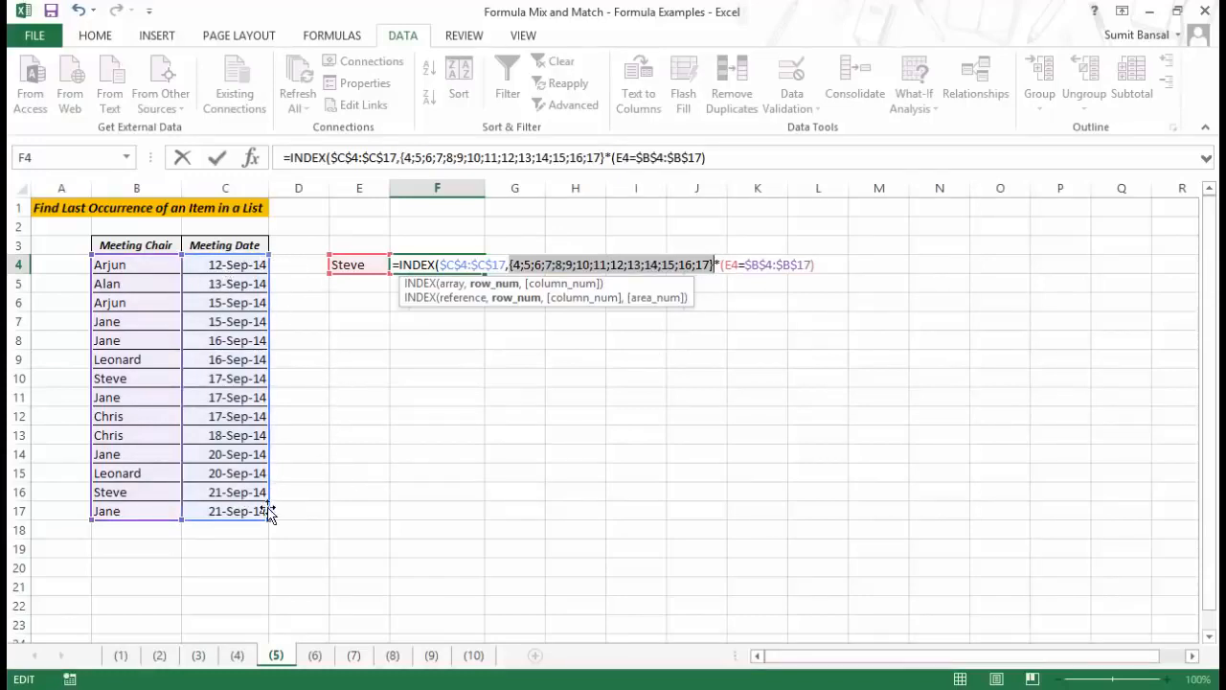
key("ctrl+z")
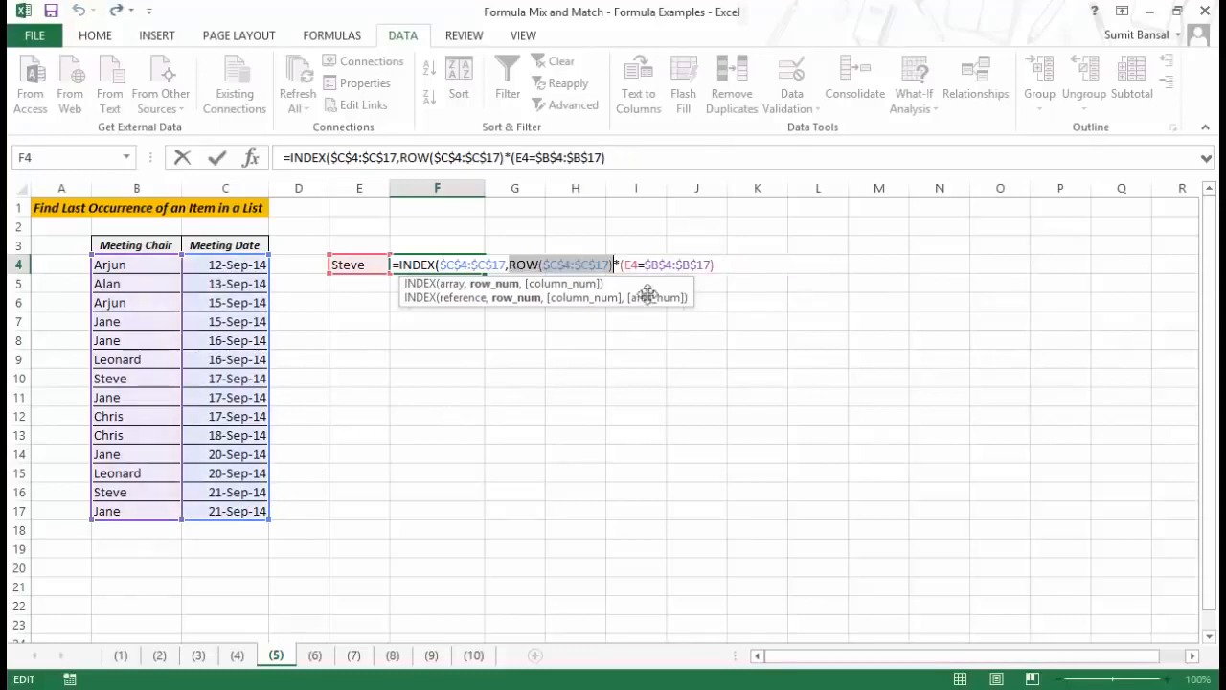
left_click_drag(622, 264, 721, 264)
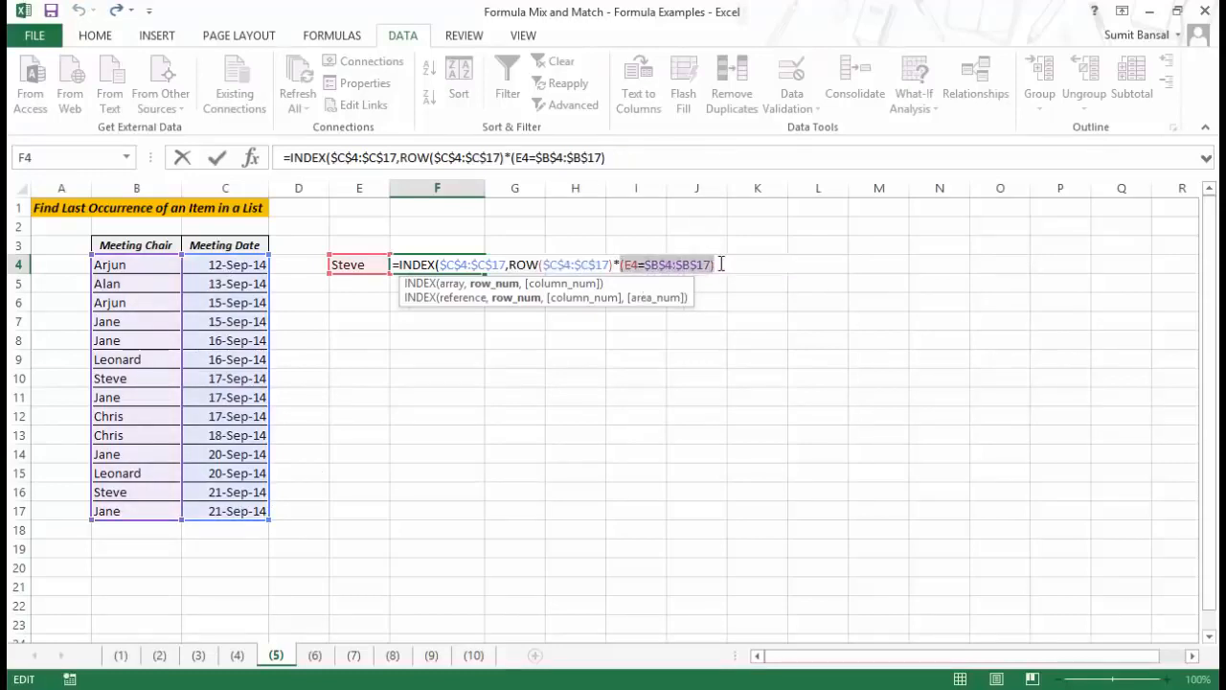
key("F9")
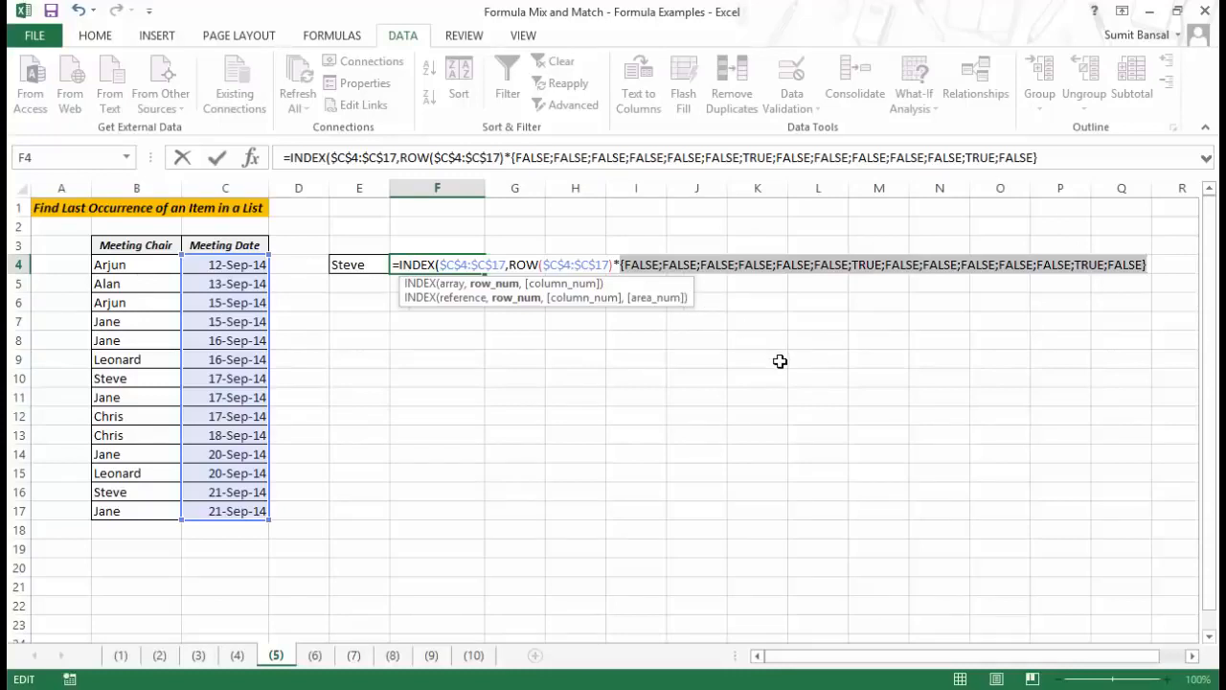
key("ctrl+z")
Evaluate the whole product of ROW and the name condition inside the formula, and undo the evaluation.
left_click_drag(510, 265, 731, 265)
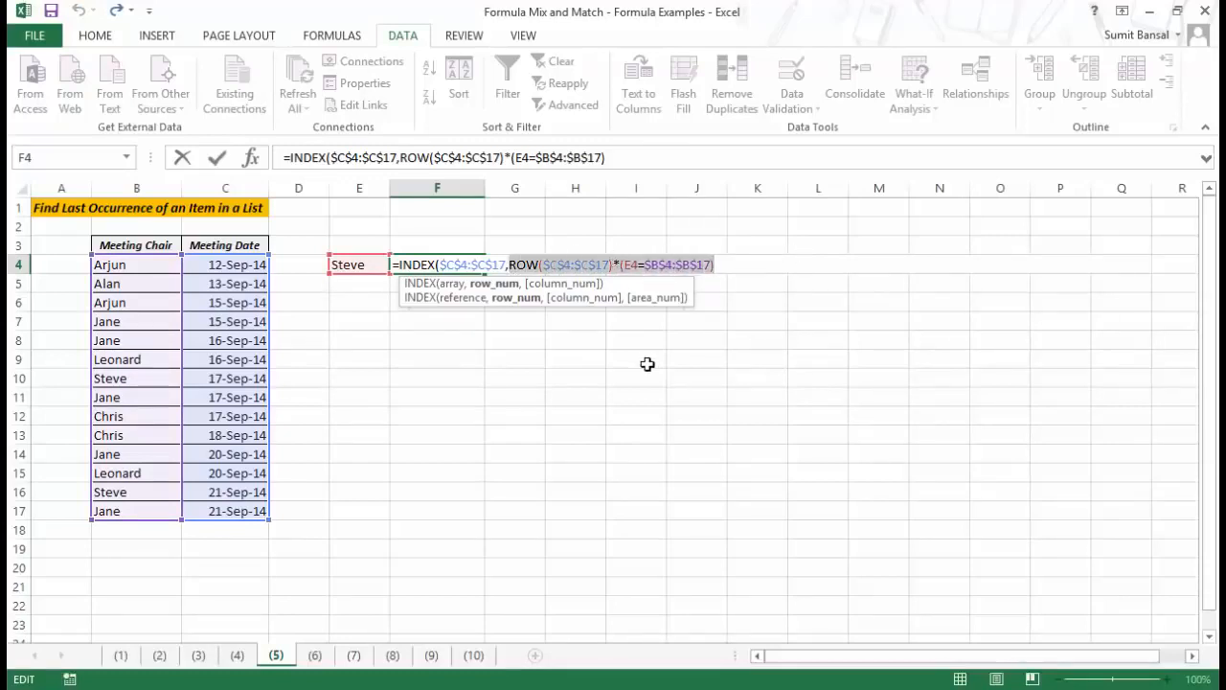
key("F9")
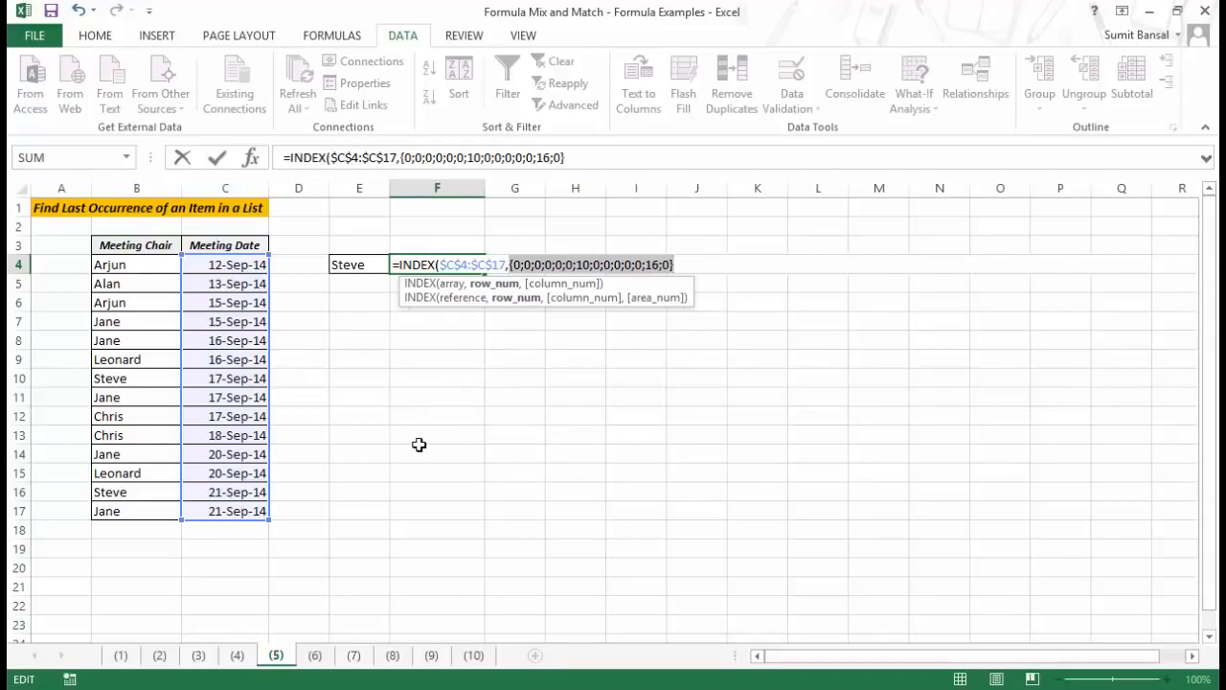
key("ctrl+z")
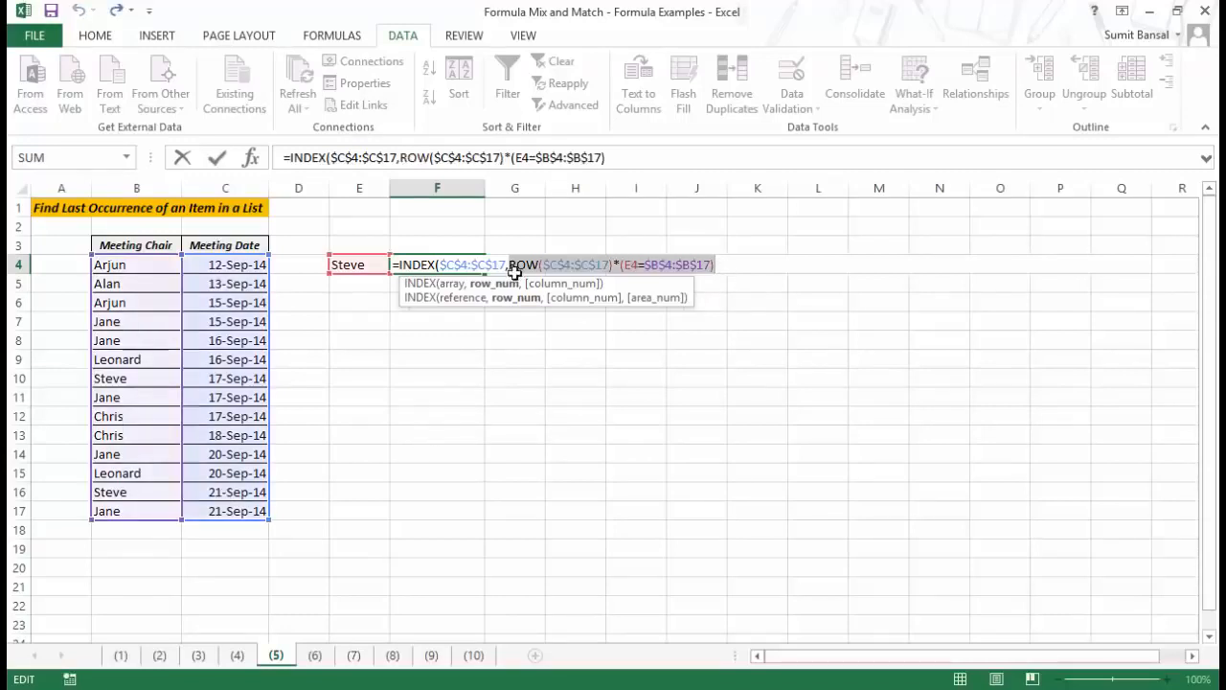
Wrap the ROW-and-condition product in MAX, subtract 3 from it, and close the INDEX formula's parentheses.
key("Left")
type("Max(")
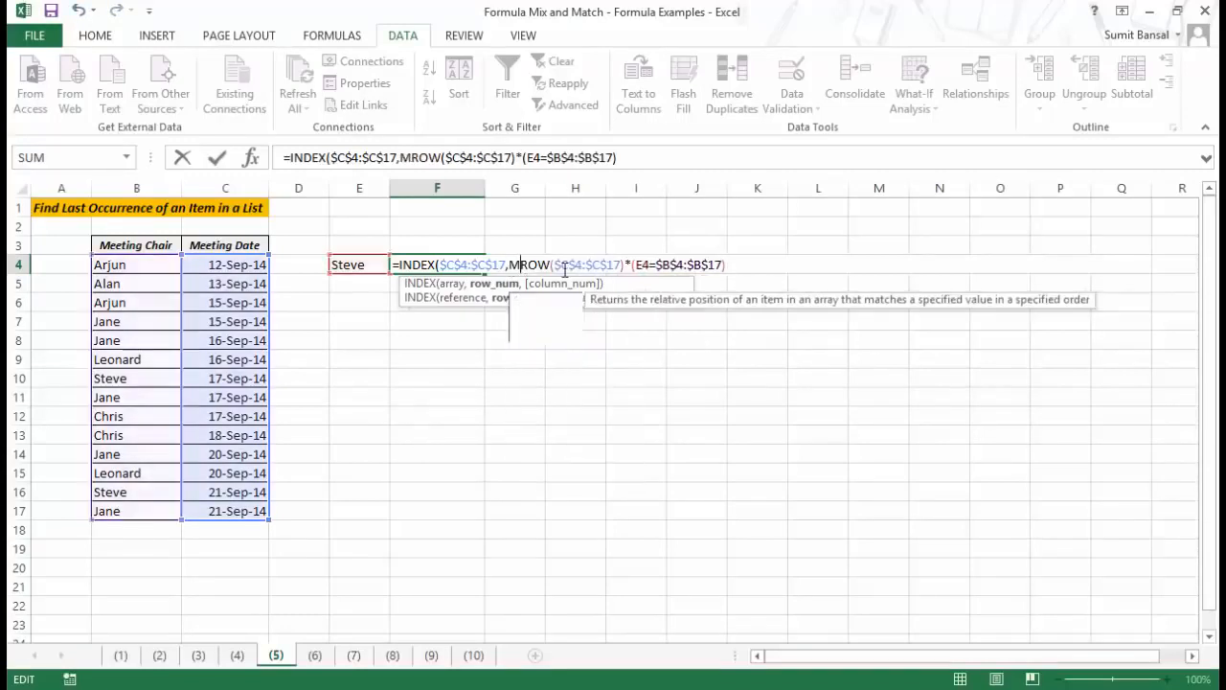
left_click(763, 263)
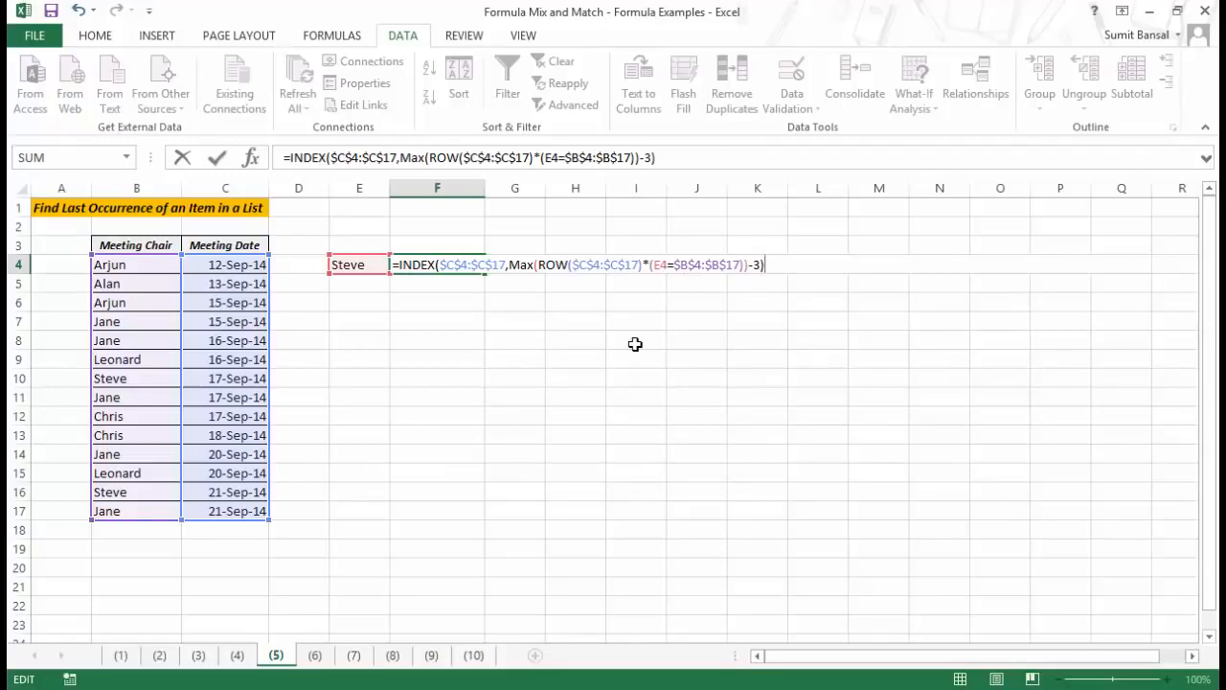
Enter the INDEX formula in F4 as an array formula, and test it by choosing the meeting chair of row 17 in E4.
key("ctrl+shift+Return")
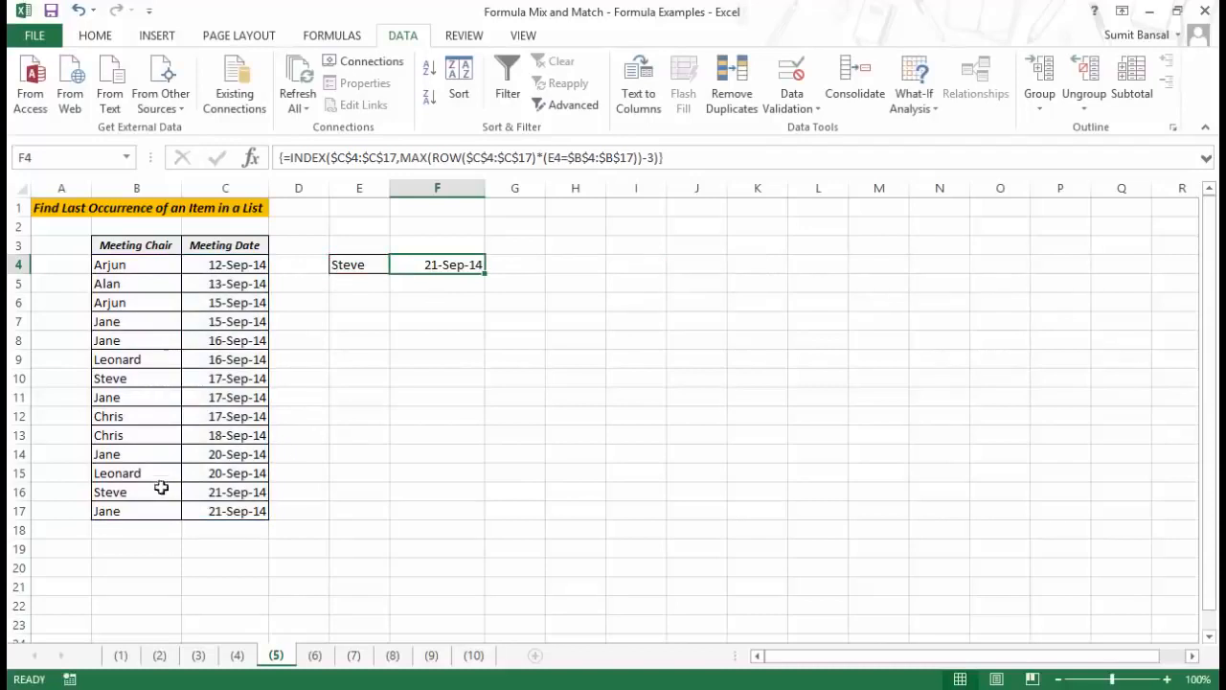
left_click_drag(157, 493, 212, 492)
left_click(364, 264)
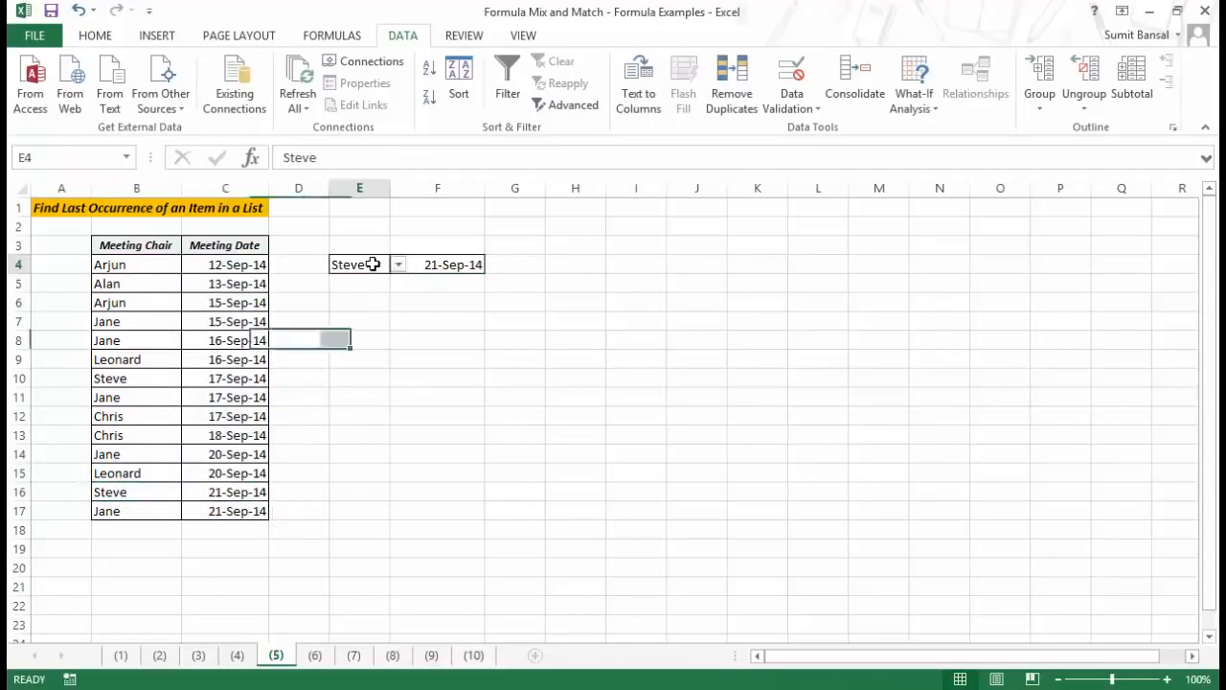
left_click(397, 265)
left_click(374, 294)
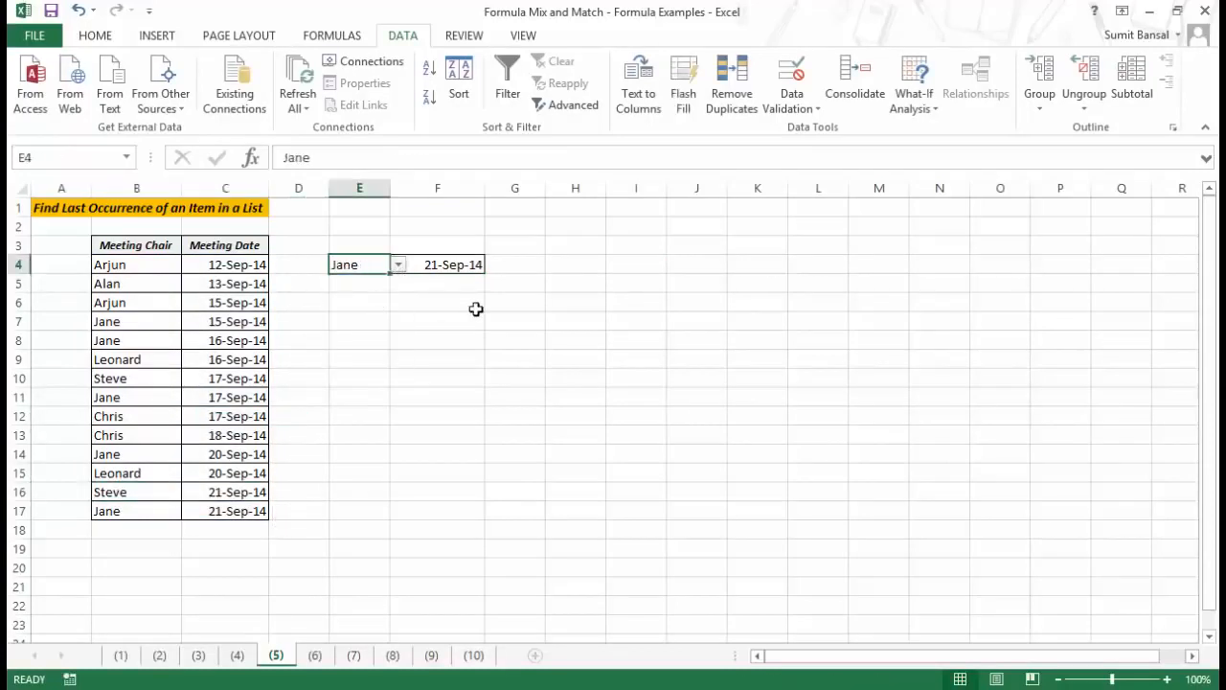
left_click_drag(170, 509, 220, 510)
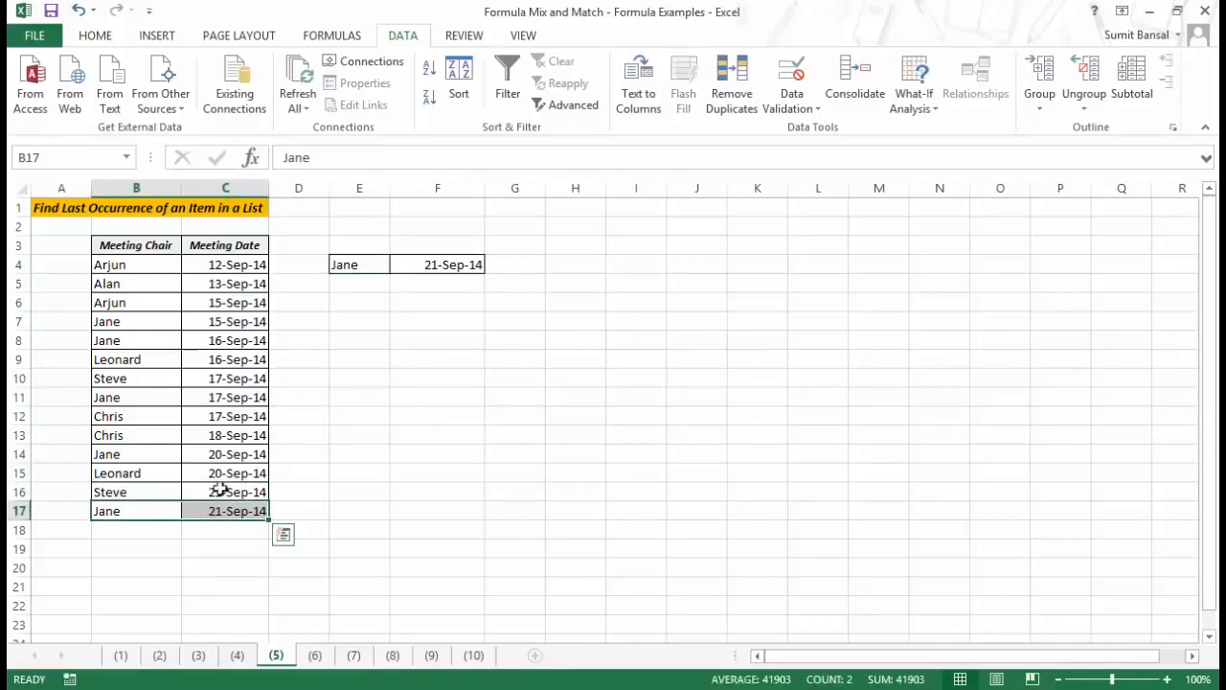
Set E4 to the meeting chair of row 15, then of row 13, comparing each returned date with that person's last row.
left_click(358, 267)
left_click(397, 265)
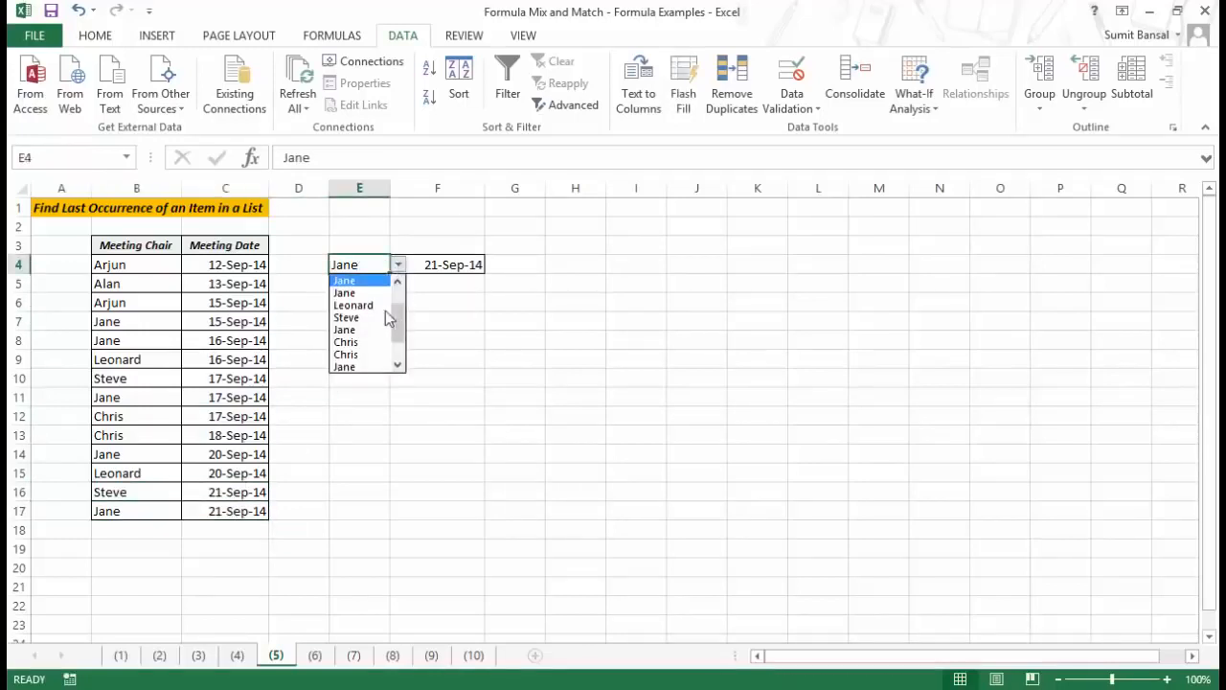
left_click(379, 305)
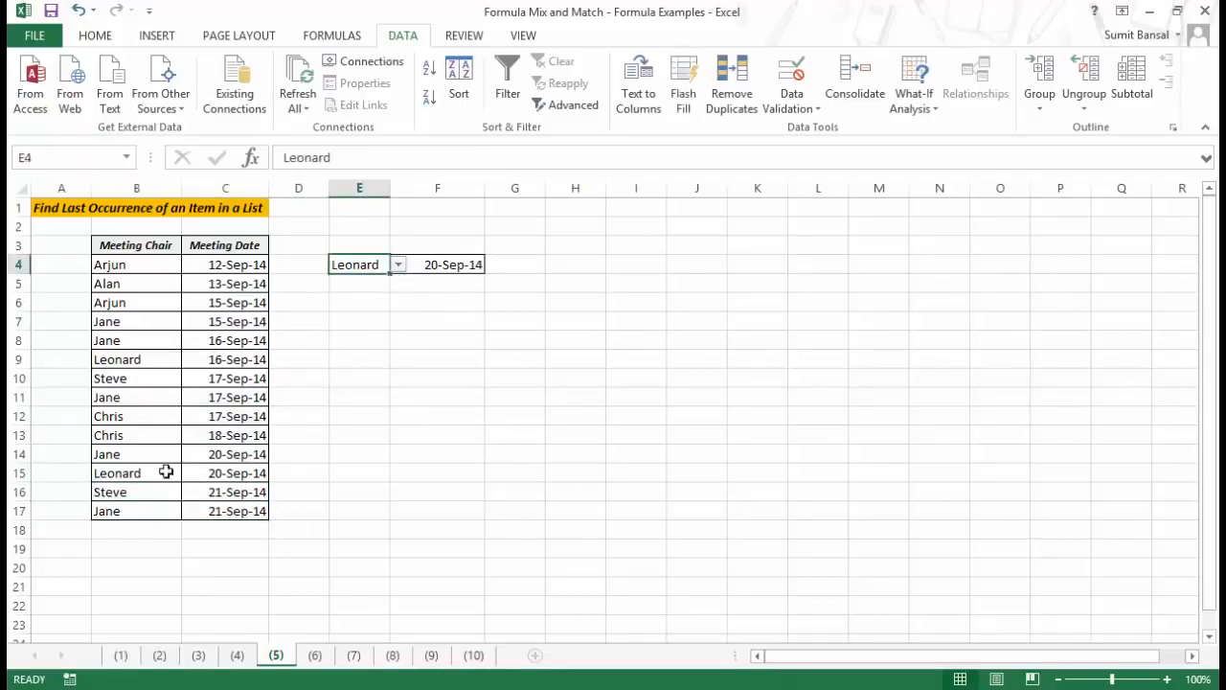
left_click_drag(168, 473, 235, 473)
left_click(367, 263)
left_click(397, 266)
left_click(399, 366)
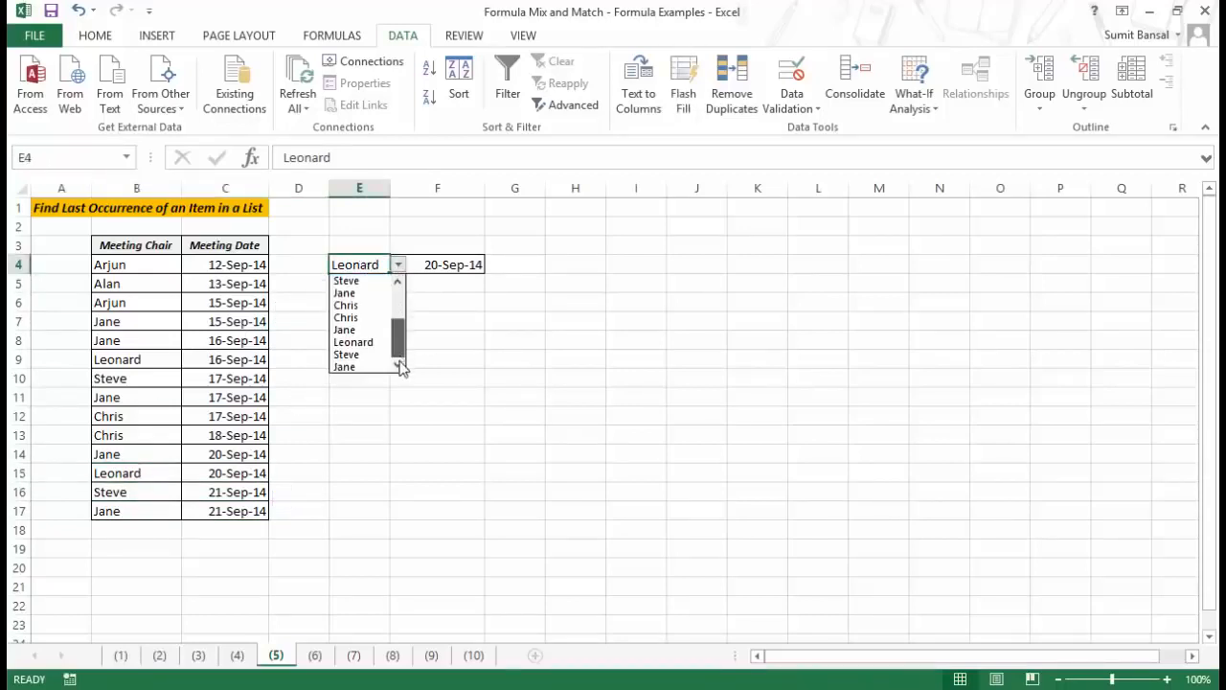
left_click(378, 304)
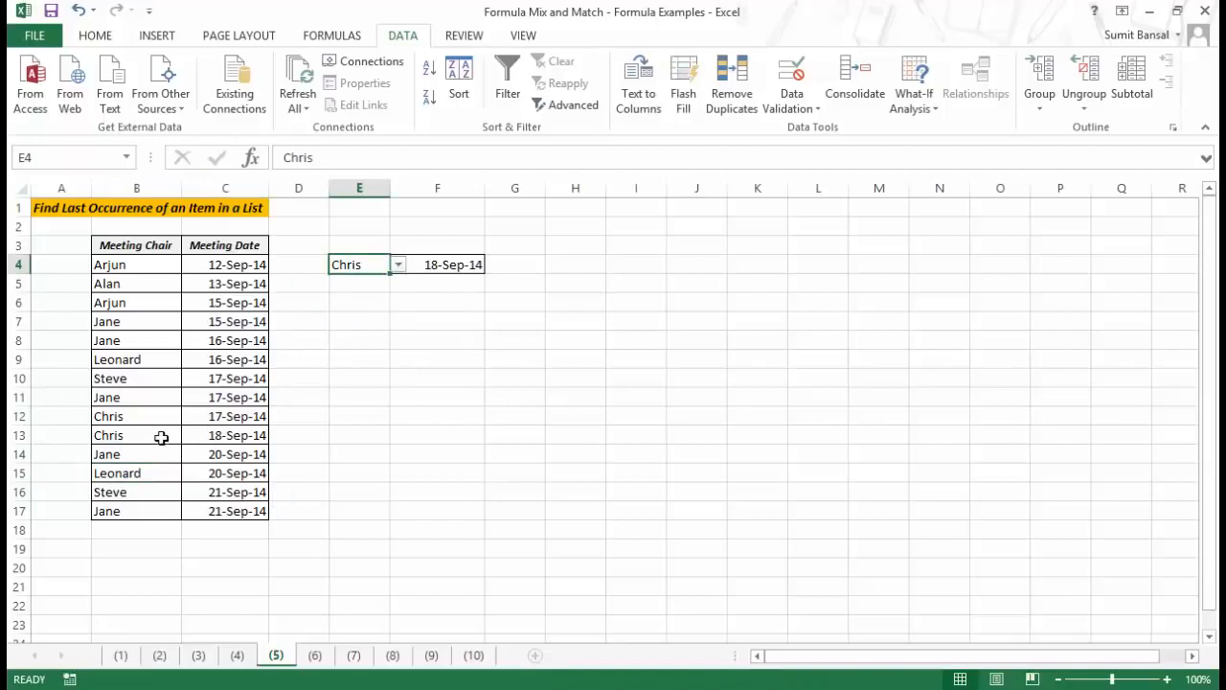
left_click_drag(162, 435, 211, 434)
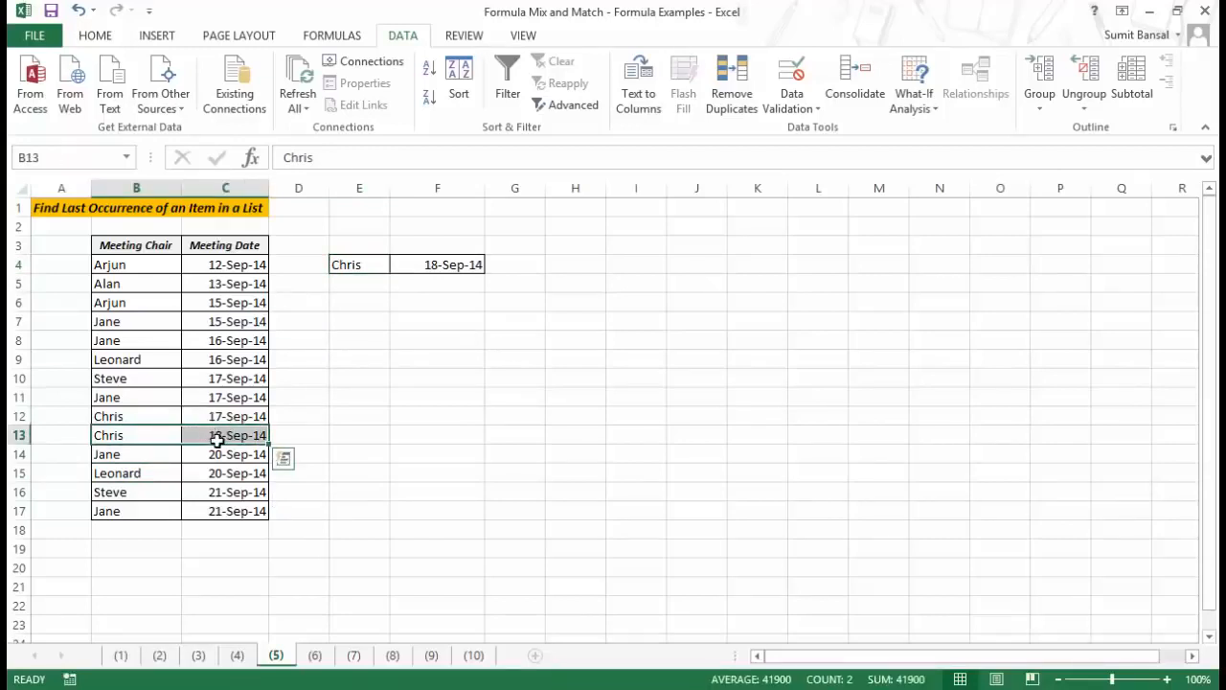
Wrap the MAX part and its -3 in SUMPRODUCT inside F4's INDEX formula, and enter it as a regular formula.
left_click(432, 264)
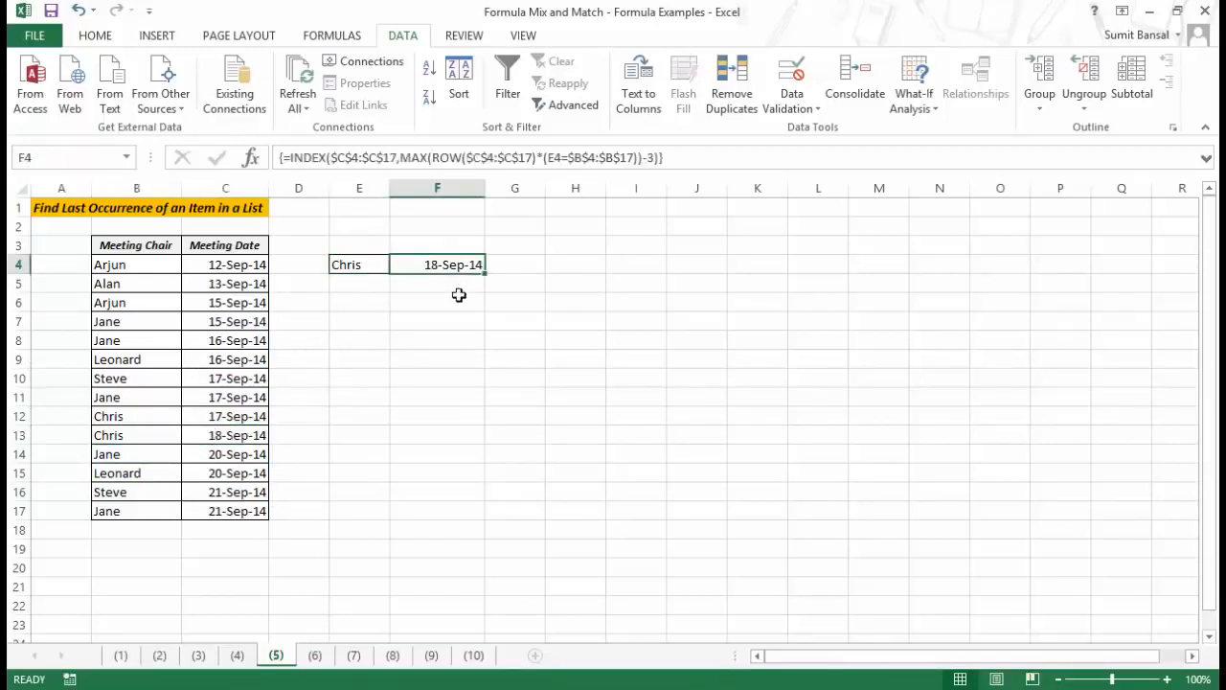
key("F2")
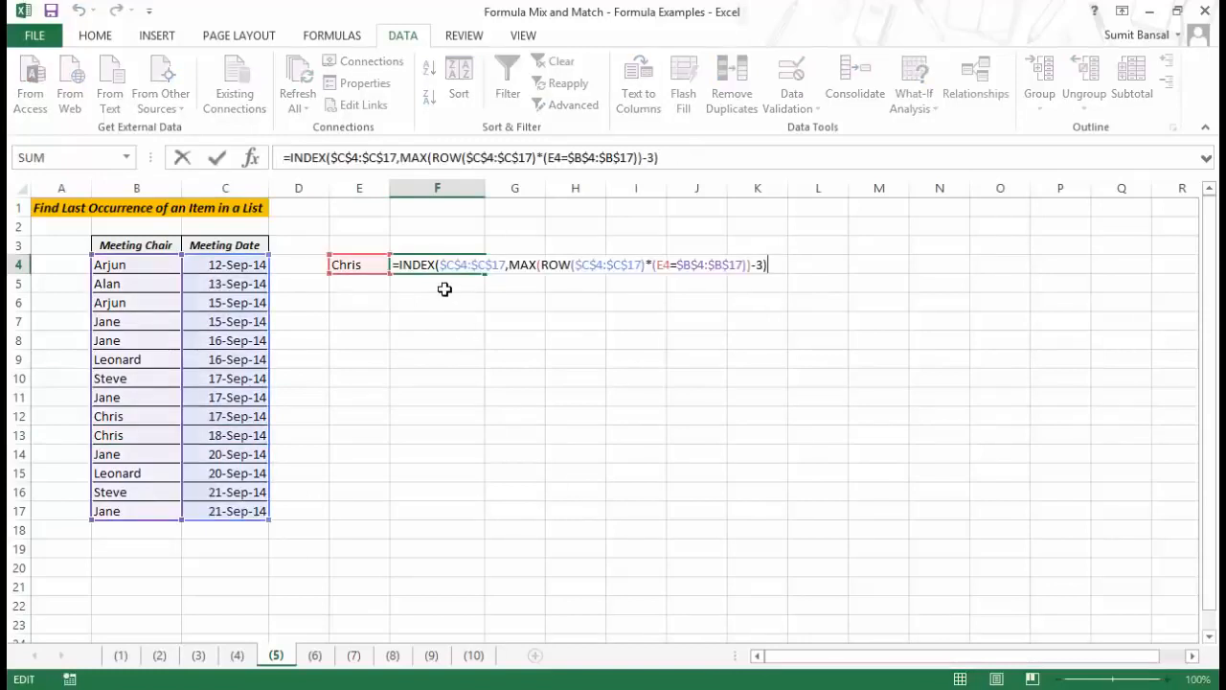
left_click(508, 262)
type("sumpr")
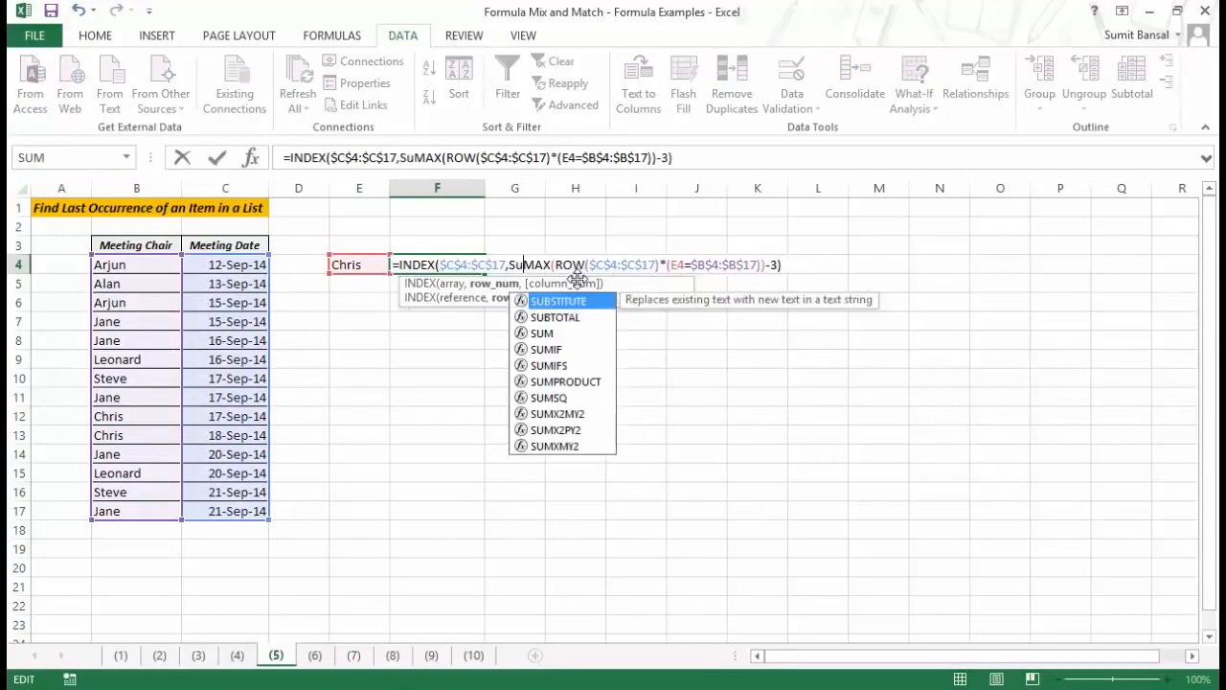
key("Tab")
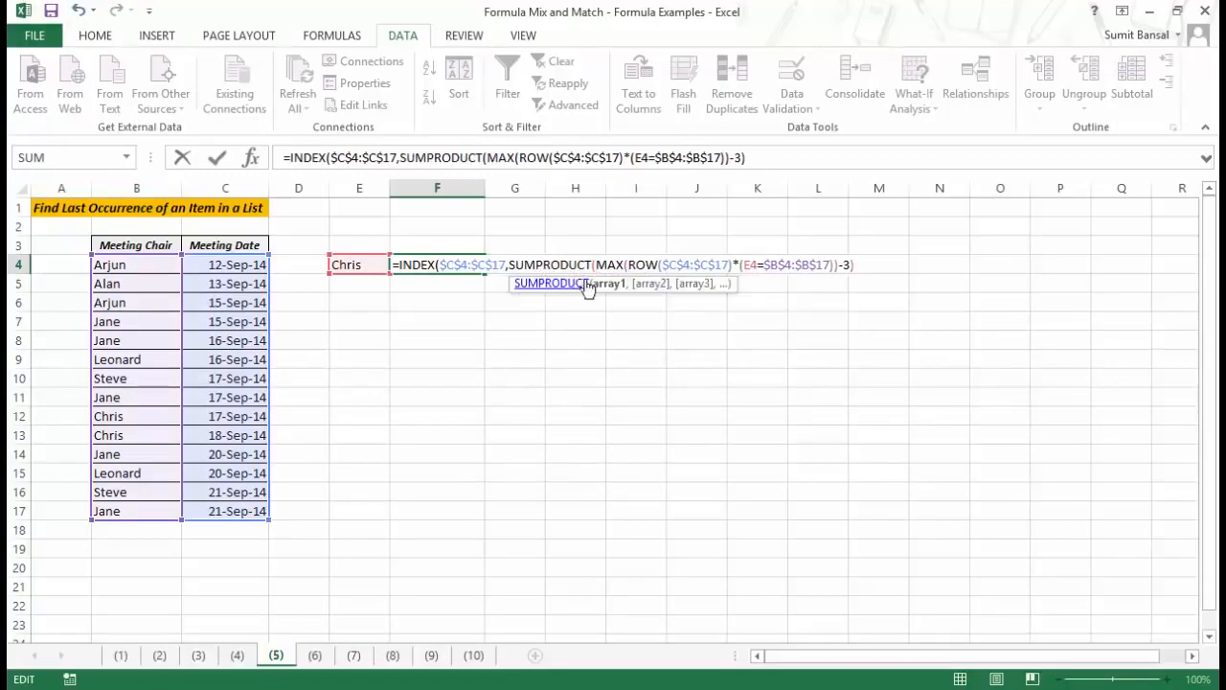
left_click(863, 266)
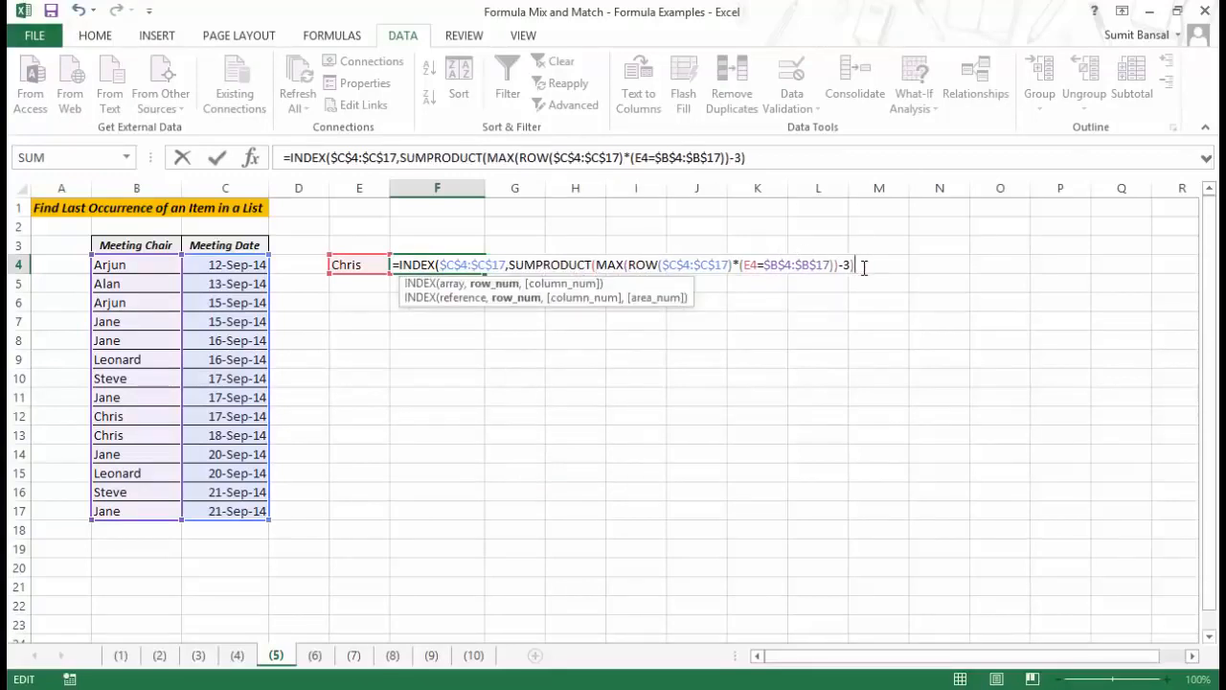
type(")")
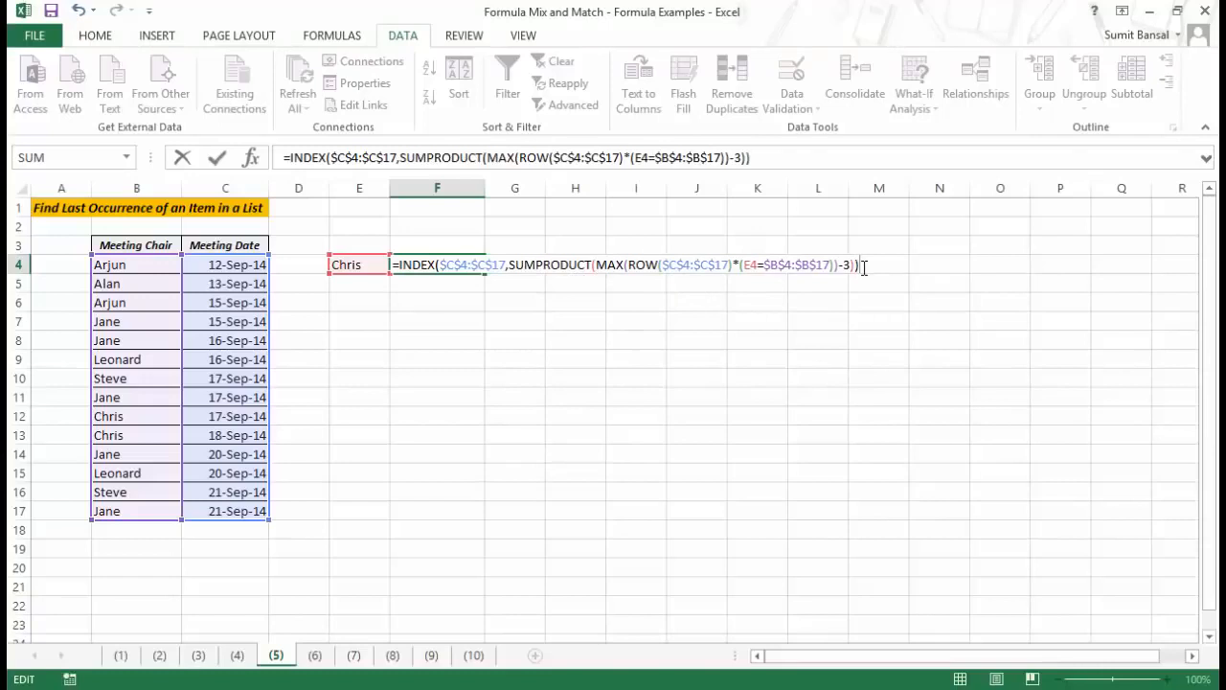
key("Return")
key("Up")
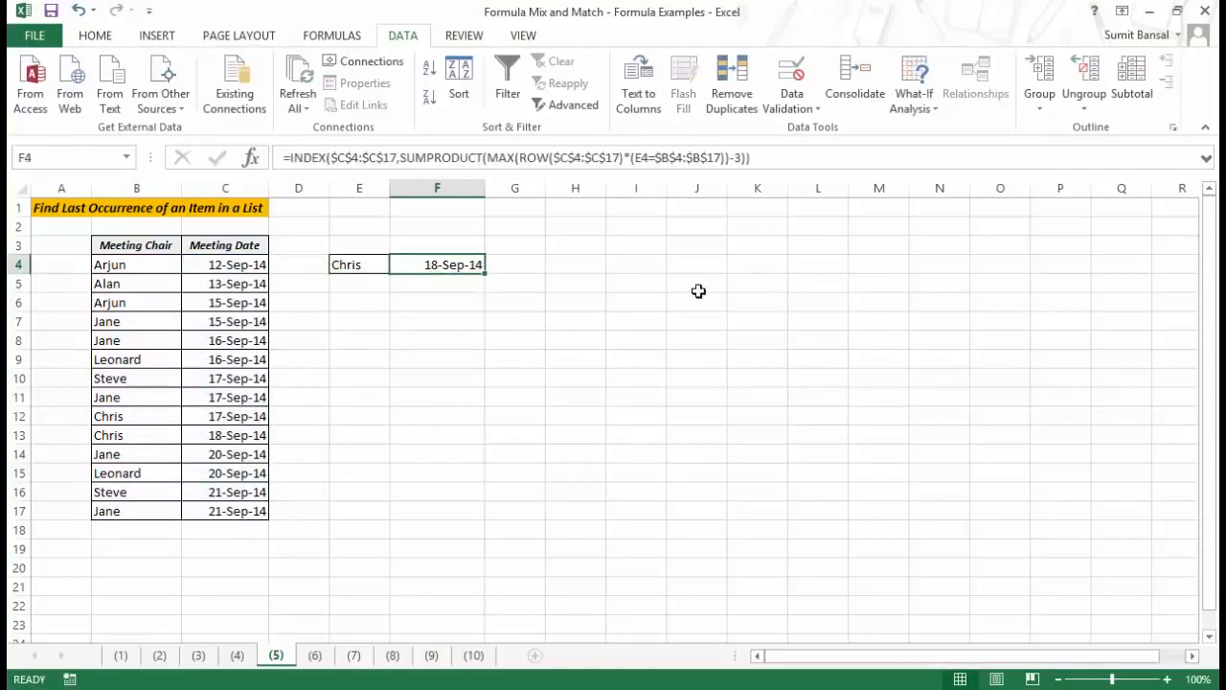
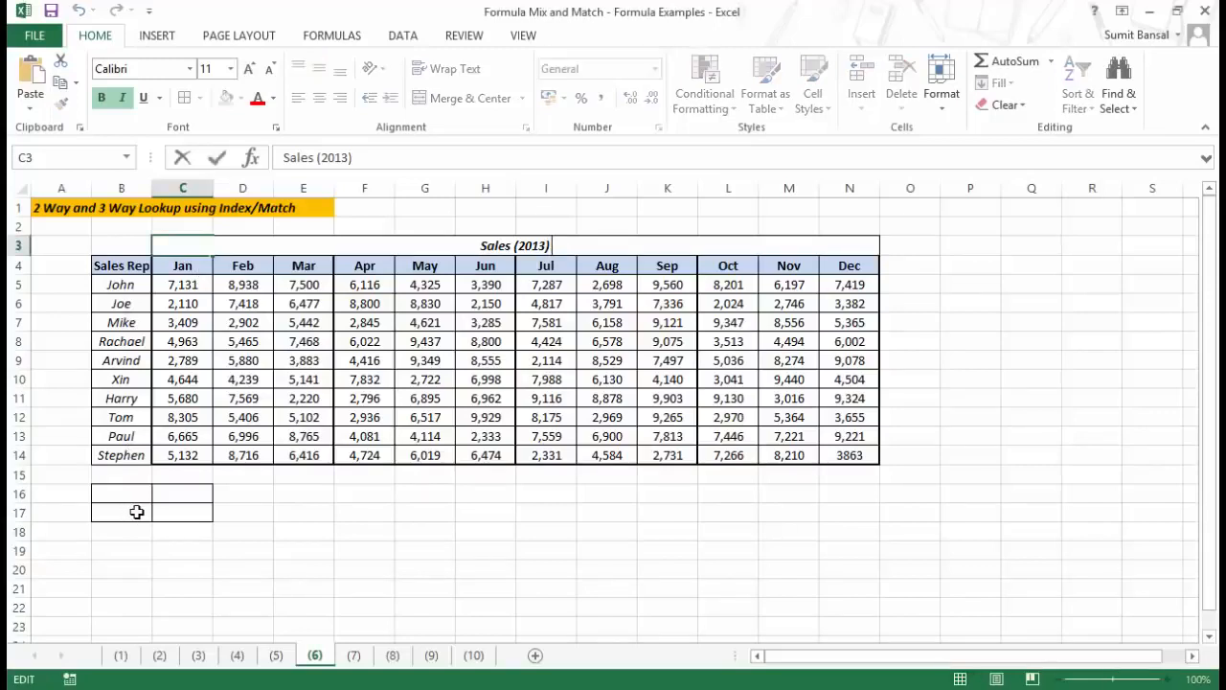
Add a list data validation to B17 with the sales reps in =$B$5:$B$14 as source, and check the resulting choices.
left_click(136, 512)
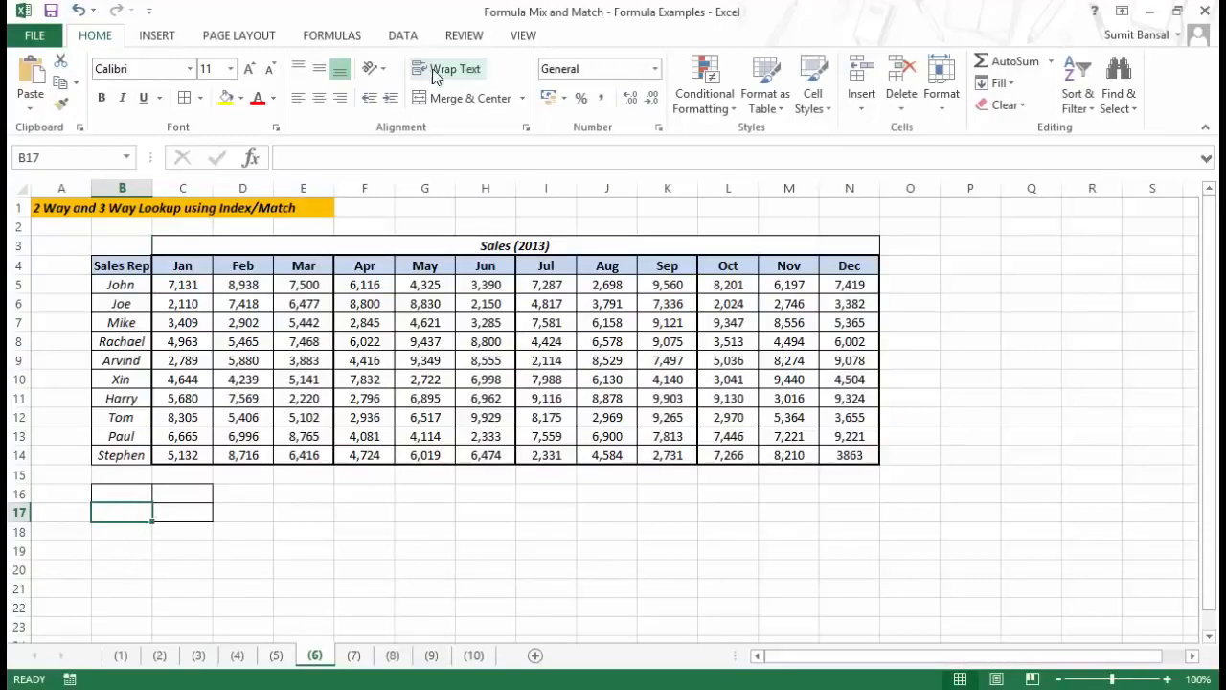
left_click(403, 35)
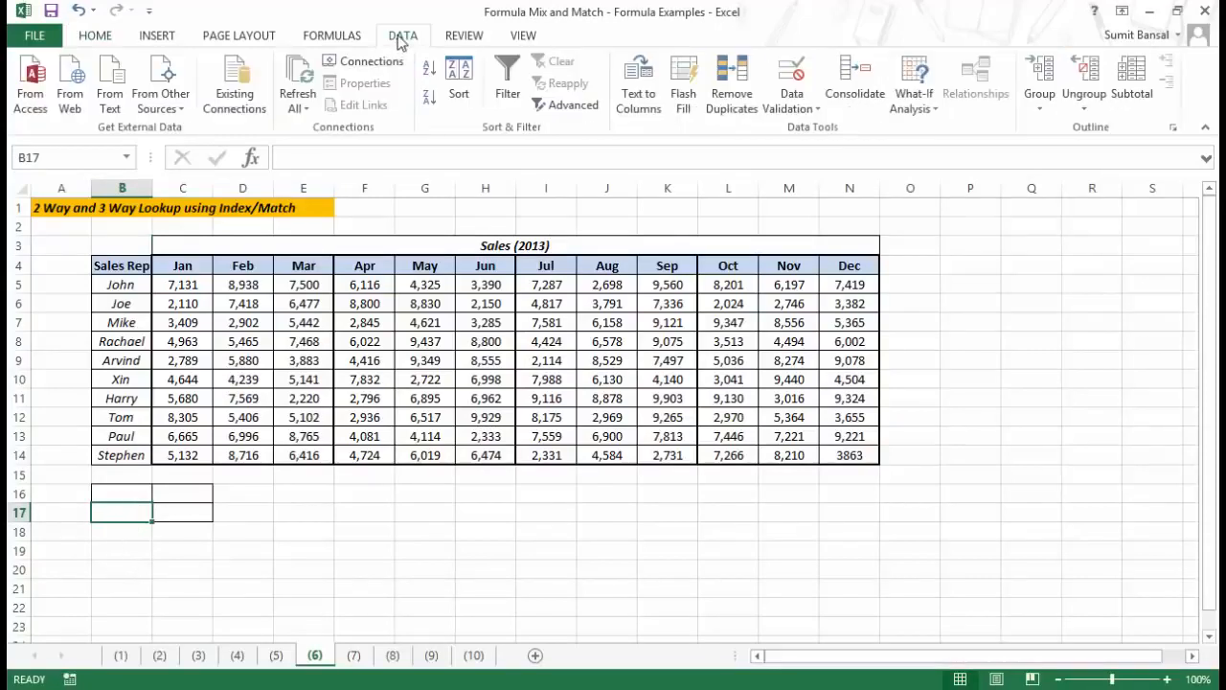
left_click(805, 108)
left_click(805, 127)
left_click_drag(755, 197, 597, 253)
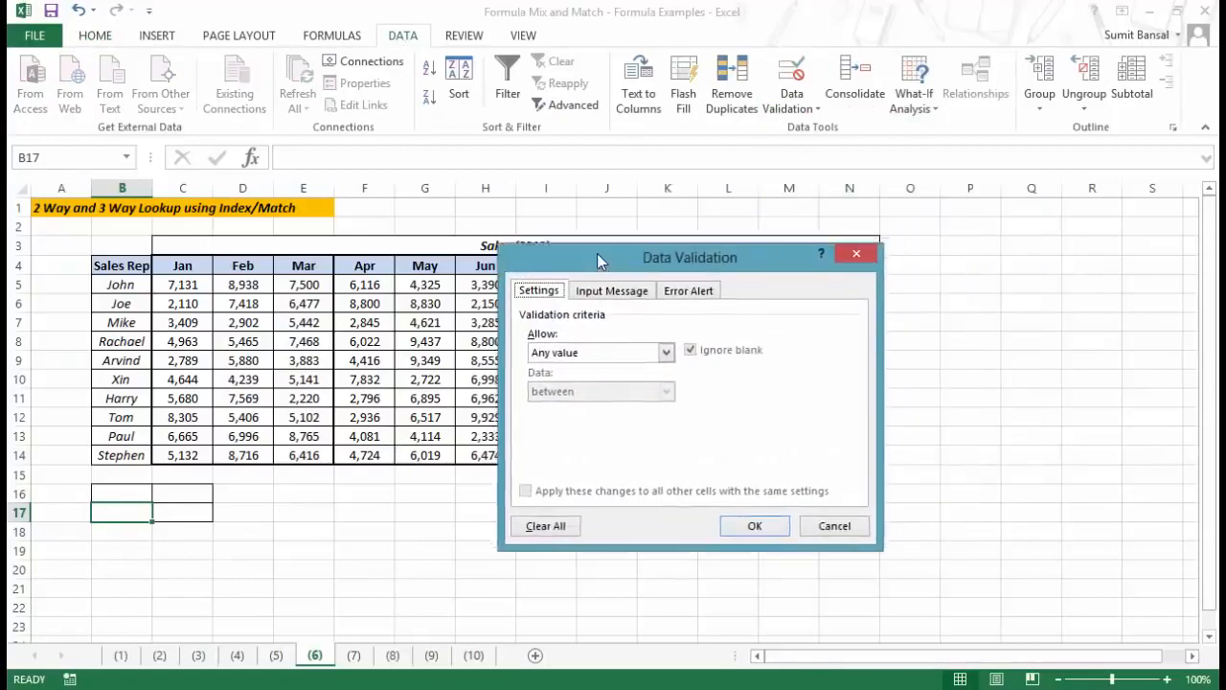
left_click(599, 353)
left_click(584, 406)
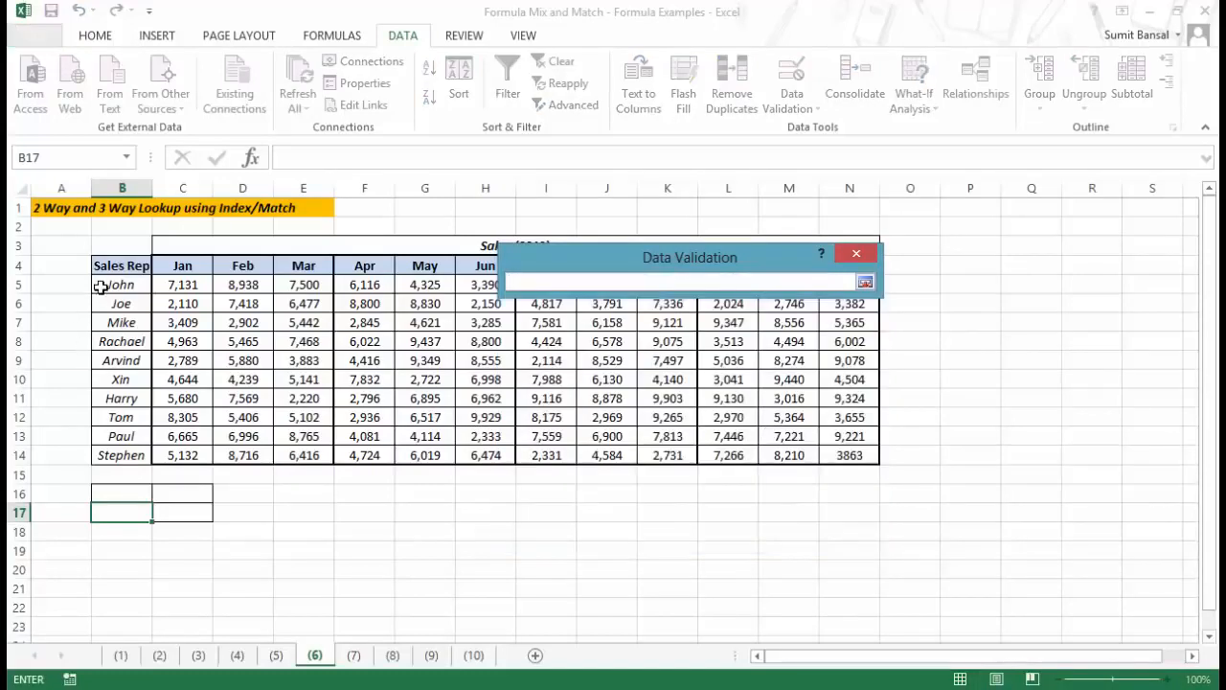
left_click_drag(100, 286, 119, 454)
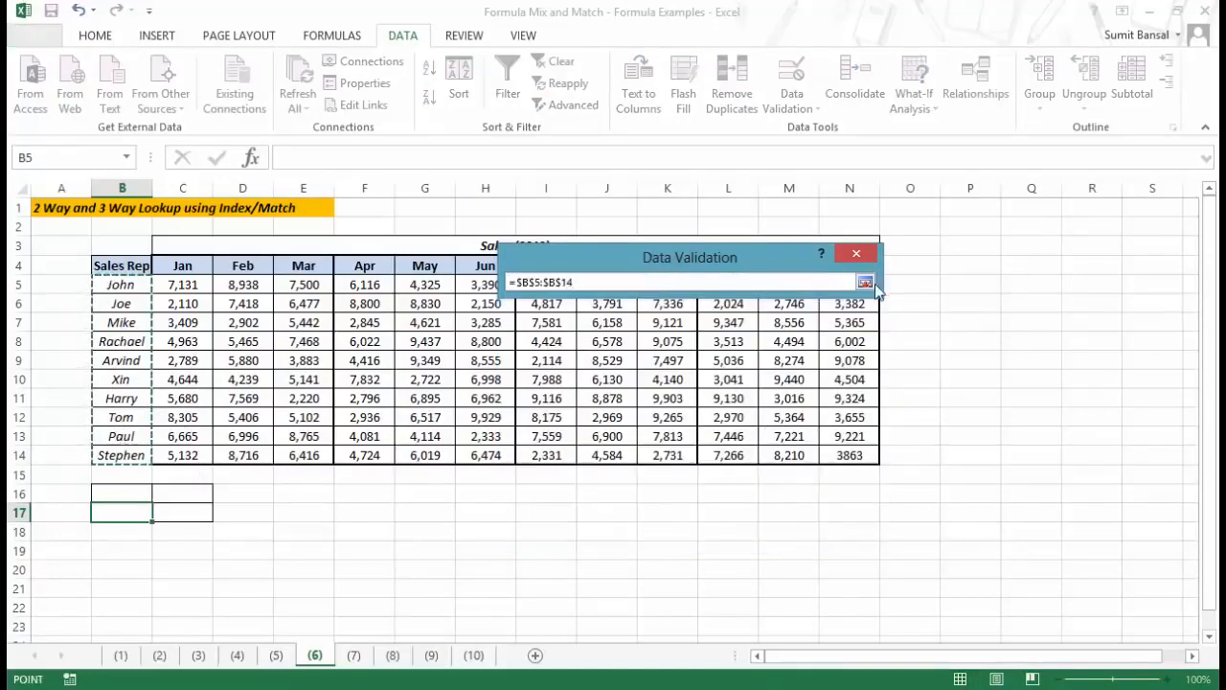
left_click(865, 284)
left_click(753, 524)
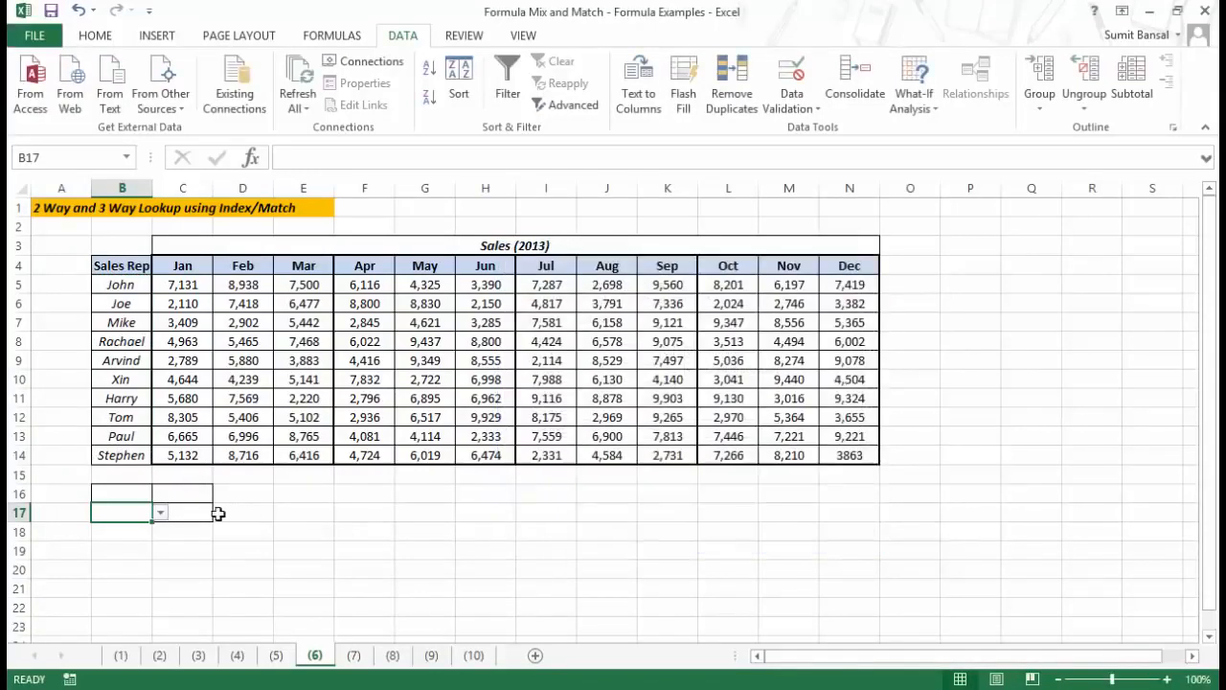
left_click(160, 514)
scroll(158, 551, "down", 2)
scroll(158, 556, "up", 2)
Add a list data validation to C16 with the month headers in C4:N4 as source, and check the resulting choices.
left_click(198, 492)
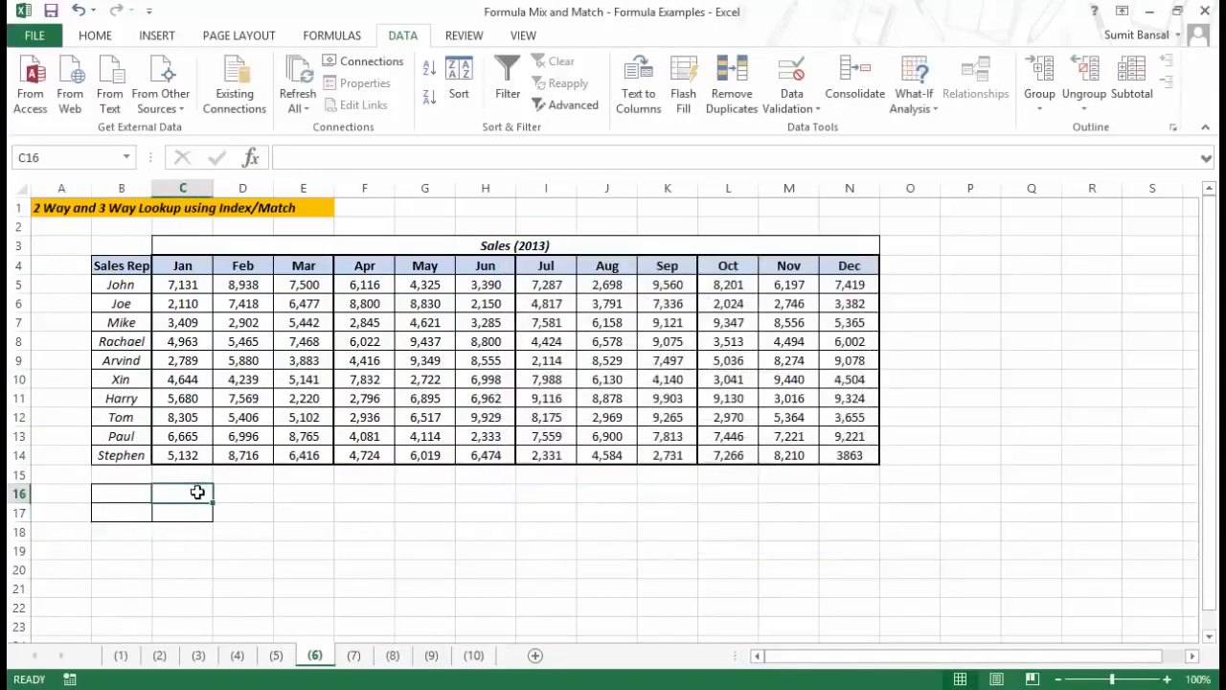
left_click(800, 108)
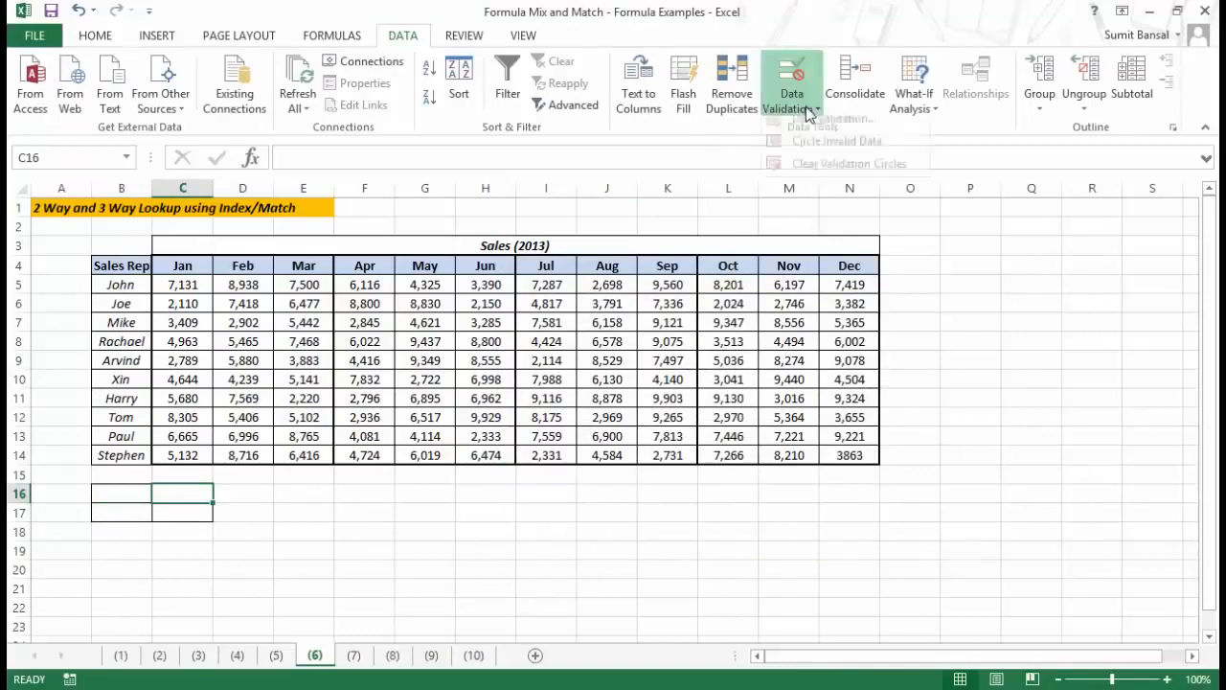
left_click(799, 130)
left_click(589, 350)
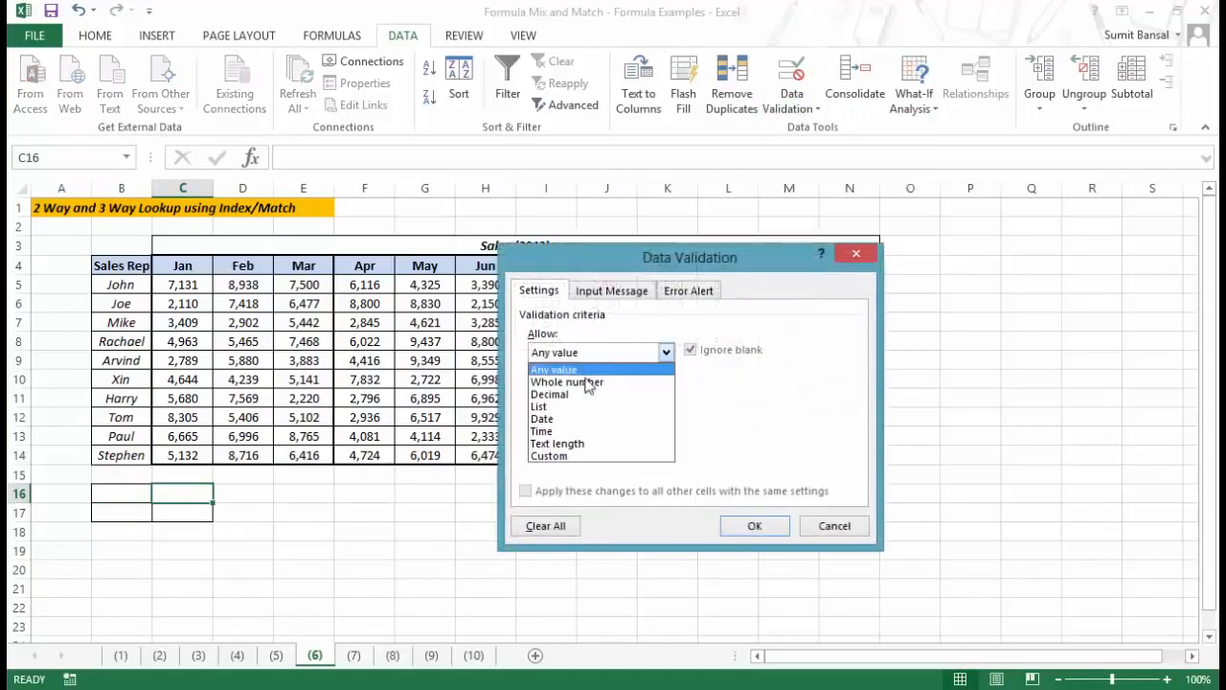
left_click(599, 407)
left_click(776, 430)
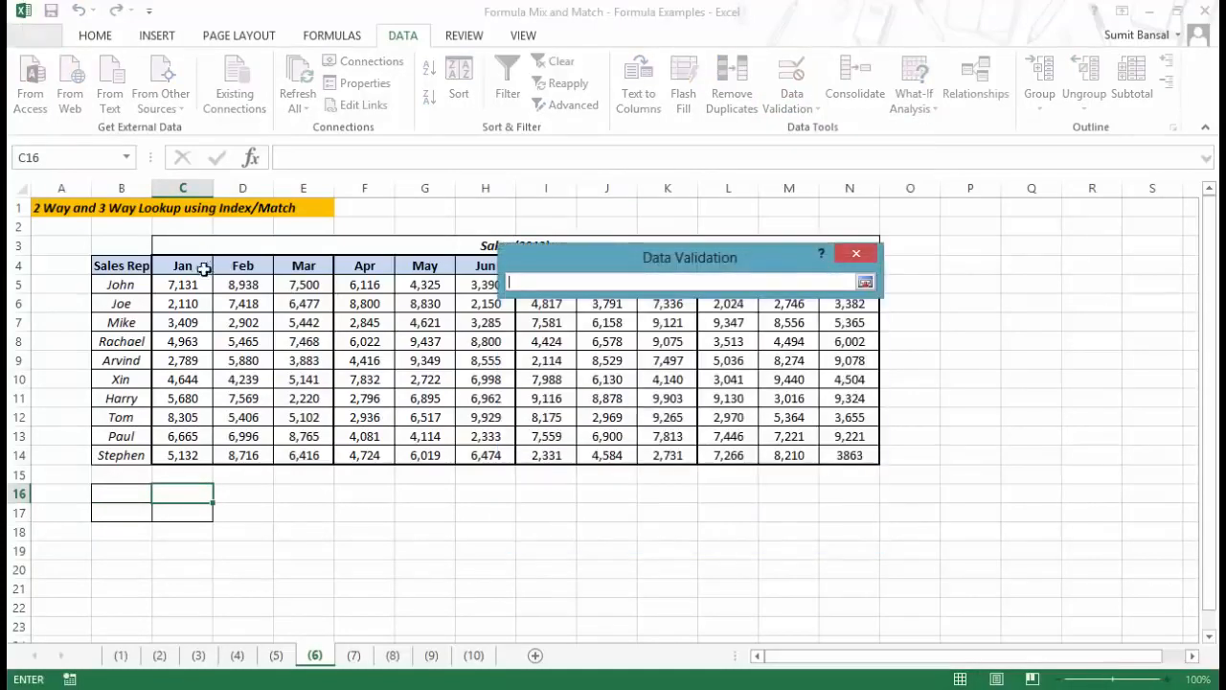
left_click_drag(203, 269, 862, 271)
left_click(865, 282)
left_click(751, 531)
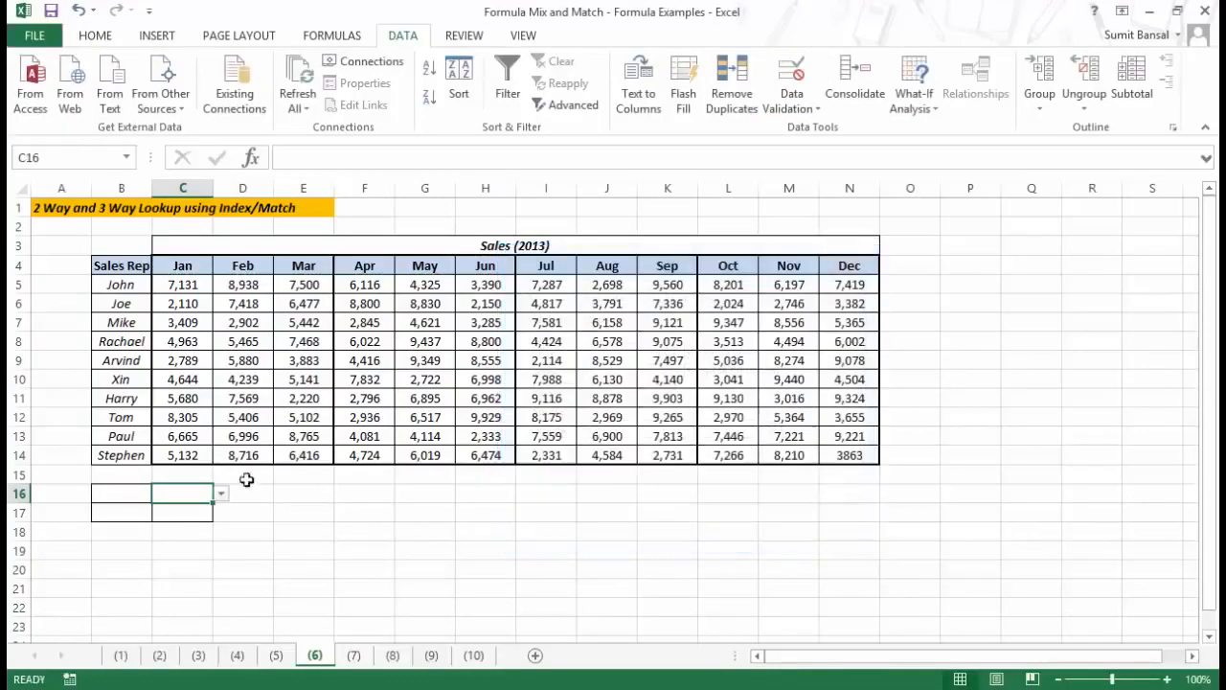
left_click(222, 494)
left_click_drag(224, 547, 181, 493)
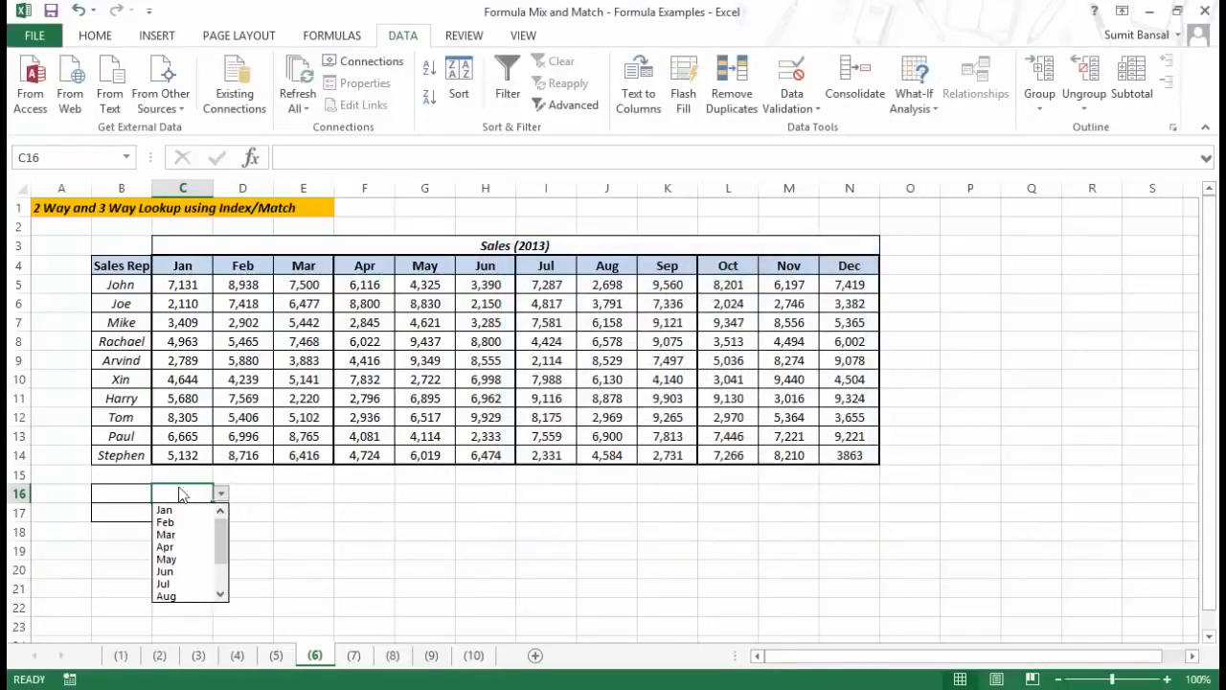
Select the second sales rep from the list in B17 and open the month choices in C16.
left_click(144, 511)
left_click(160, 512)
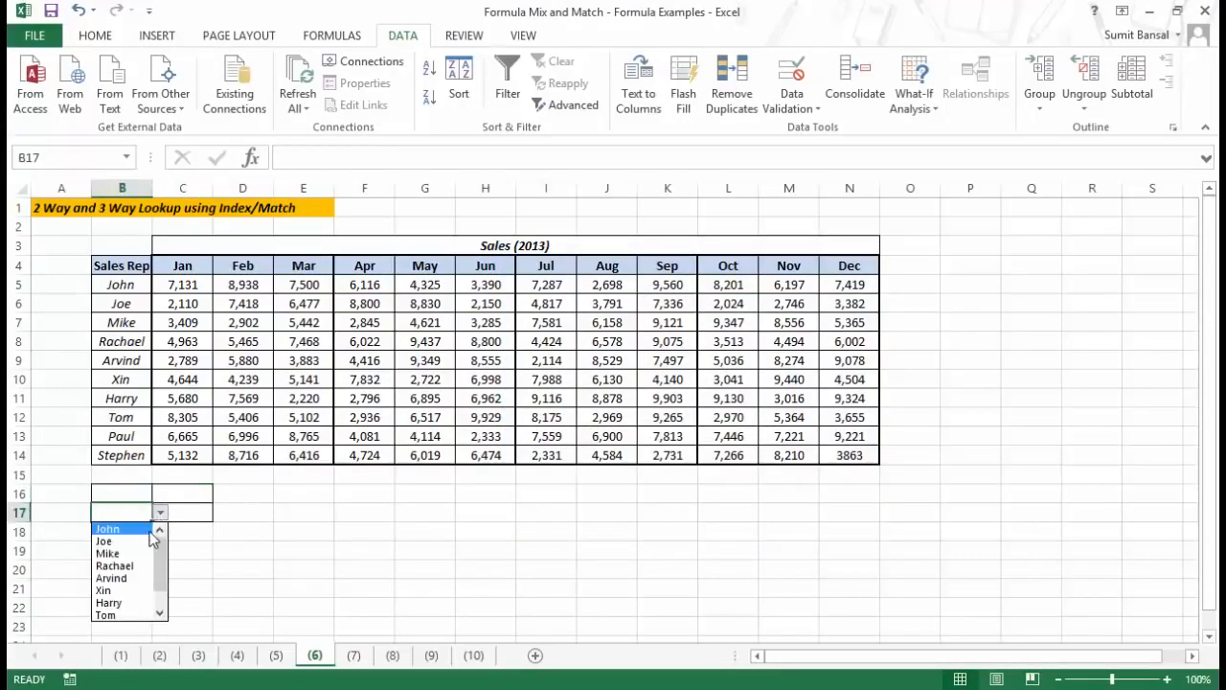
left_click(139, 543)
left_click(183, 495)
left_click(221, 495)
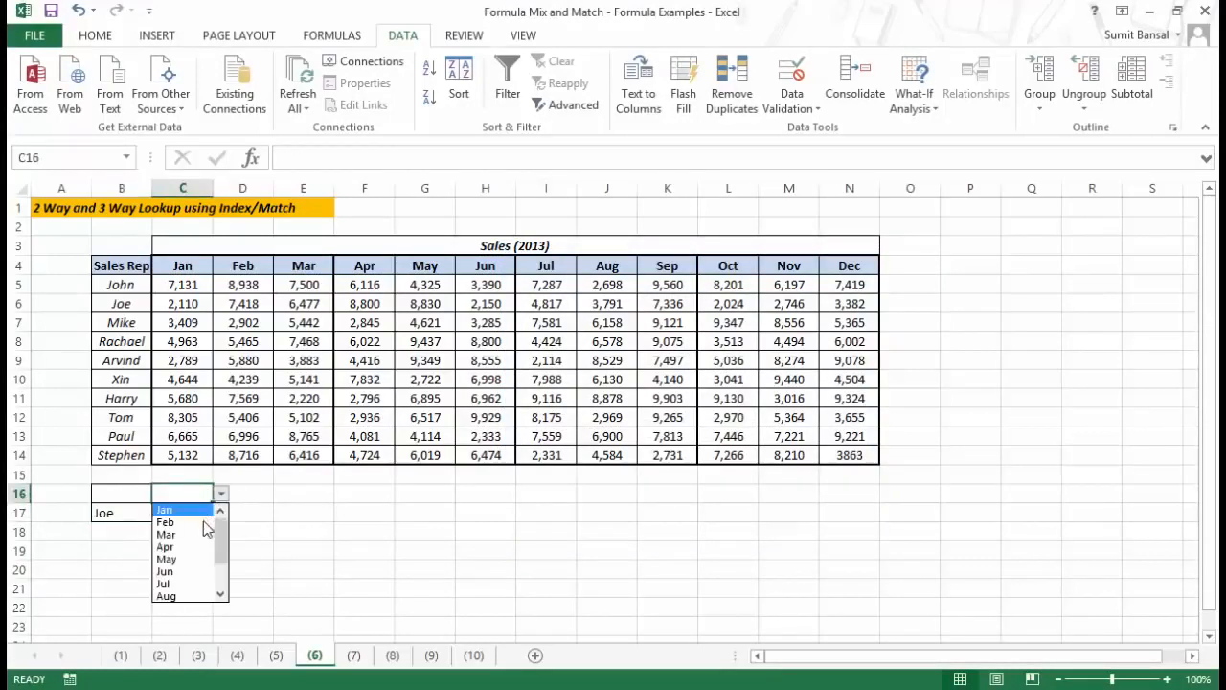
Choose Feb as the lookup month in C16 and locate the matching sales figure in D6.
left_click(182, 522)
left_click(175, 510)
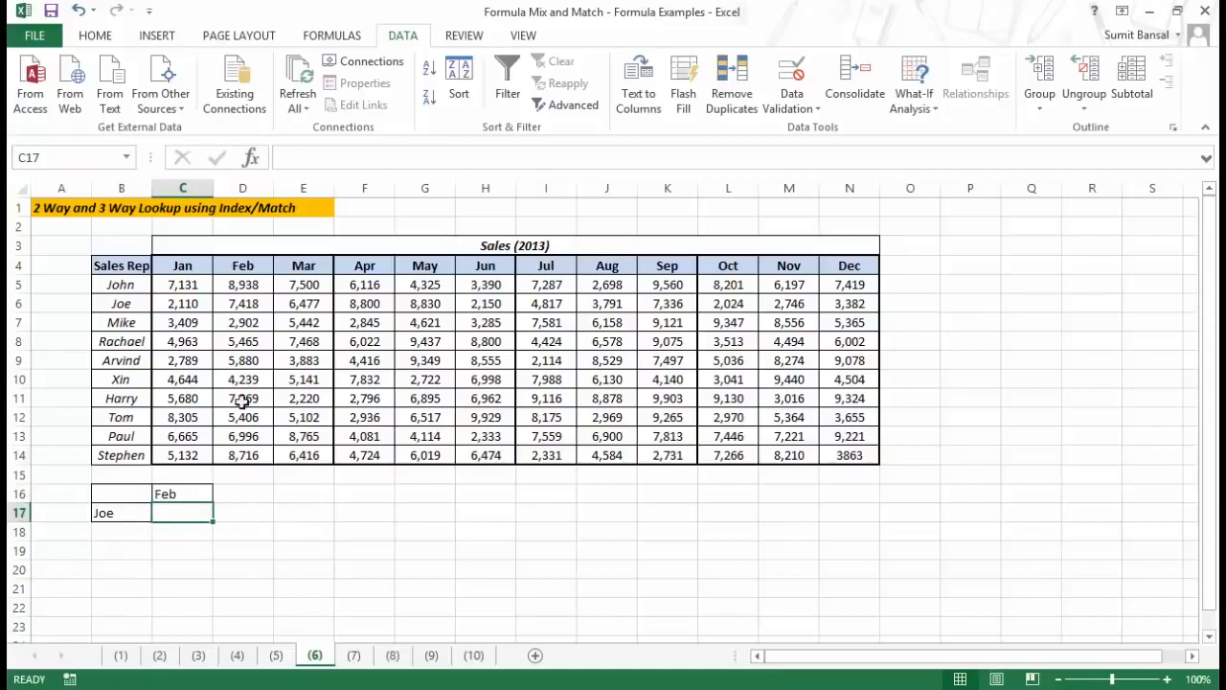
left_click(239, 303)
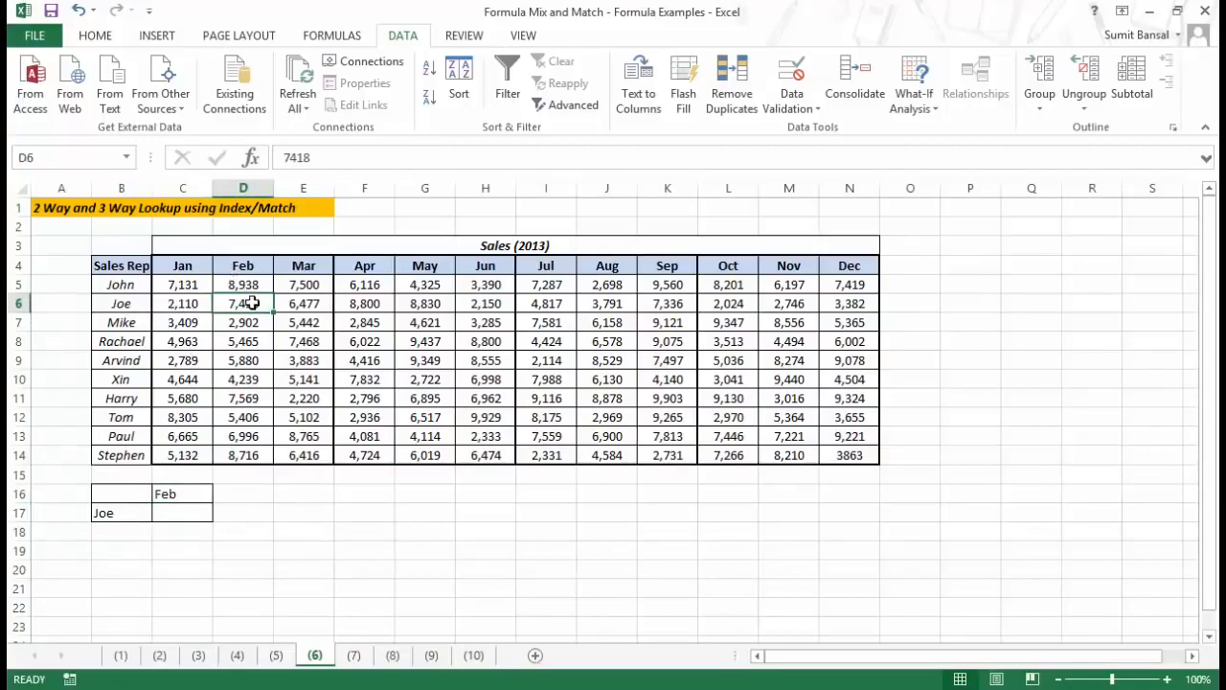
Start an INDEX formula in C17 with the absolute range $C$5:$N$14 as its array.
left_click(180, 510)
type("=ind")
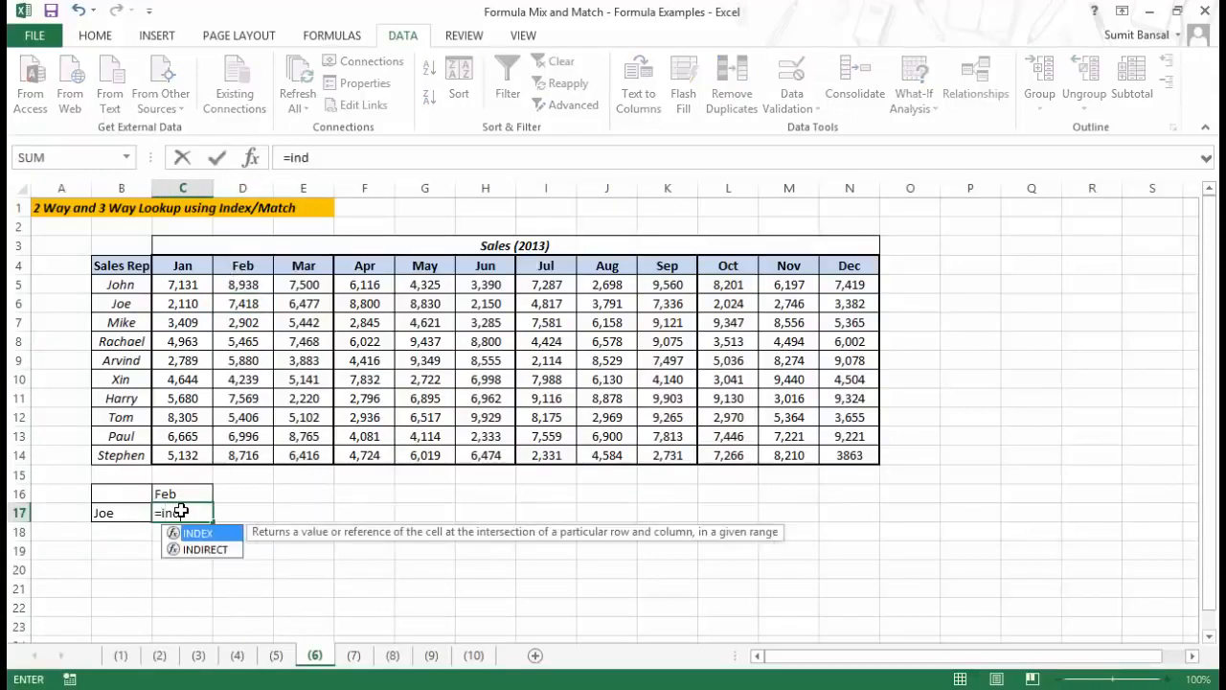
key("Tab")
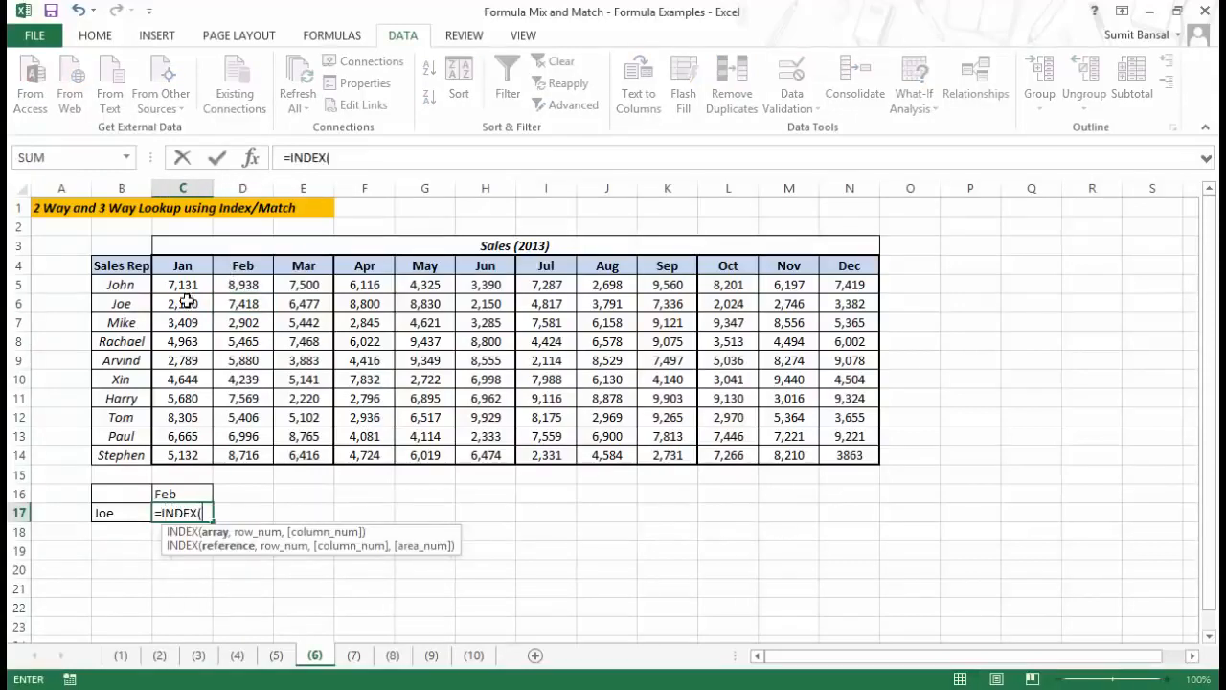
left_click_drag(181, 284, 839, 452)
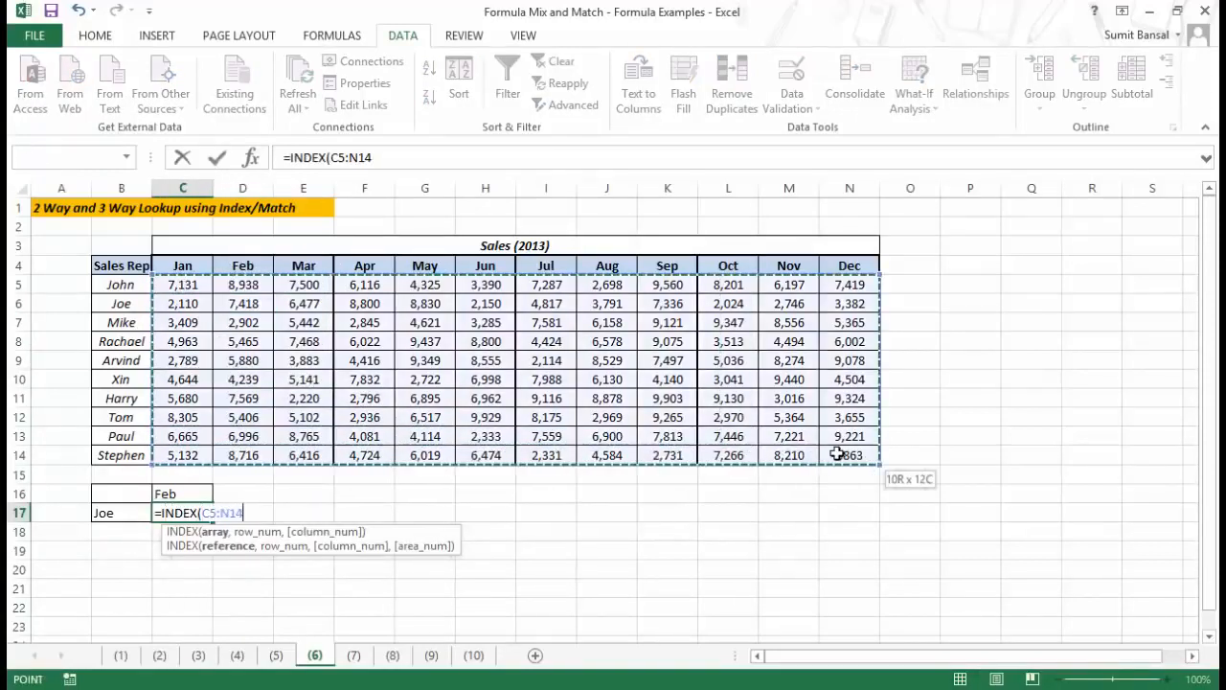
key("F4")
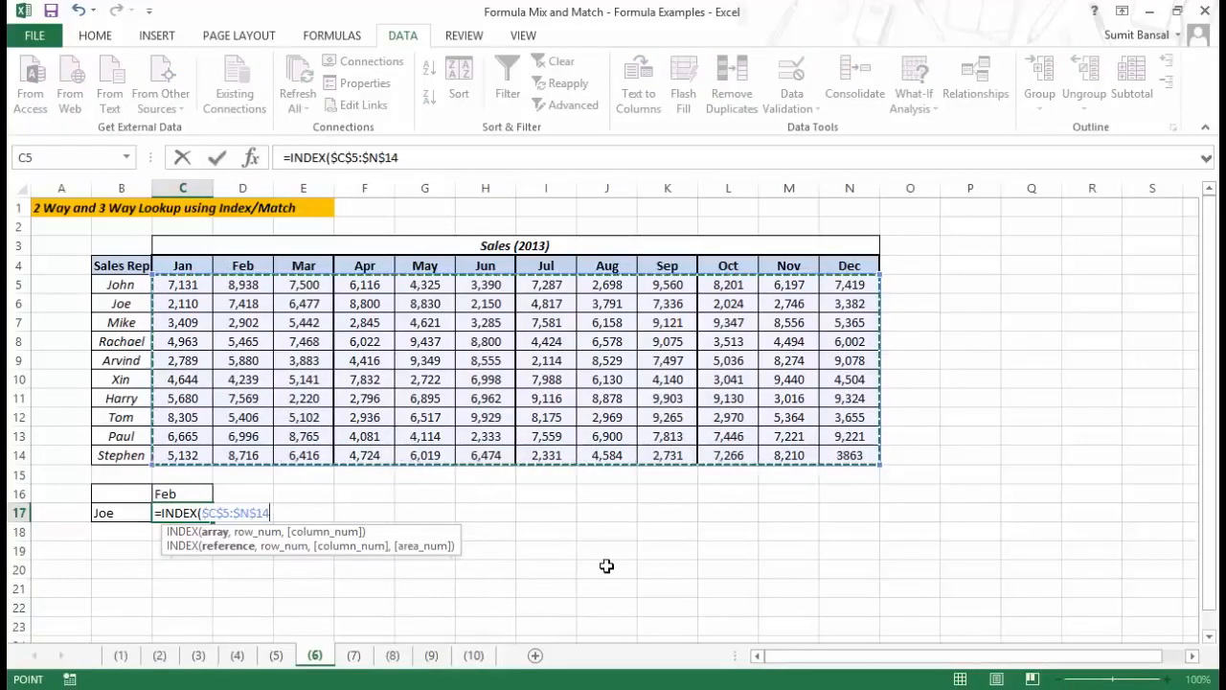
Add MATCH(B17,$B$5:$B$14,0) as the row number argument of the INDEX formula.
type(",matc")
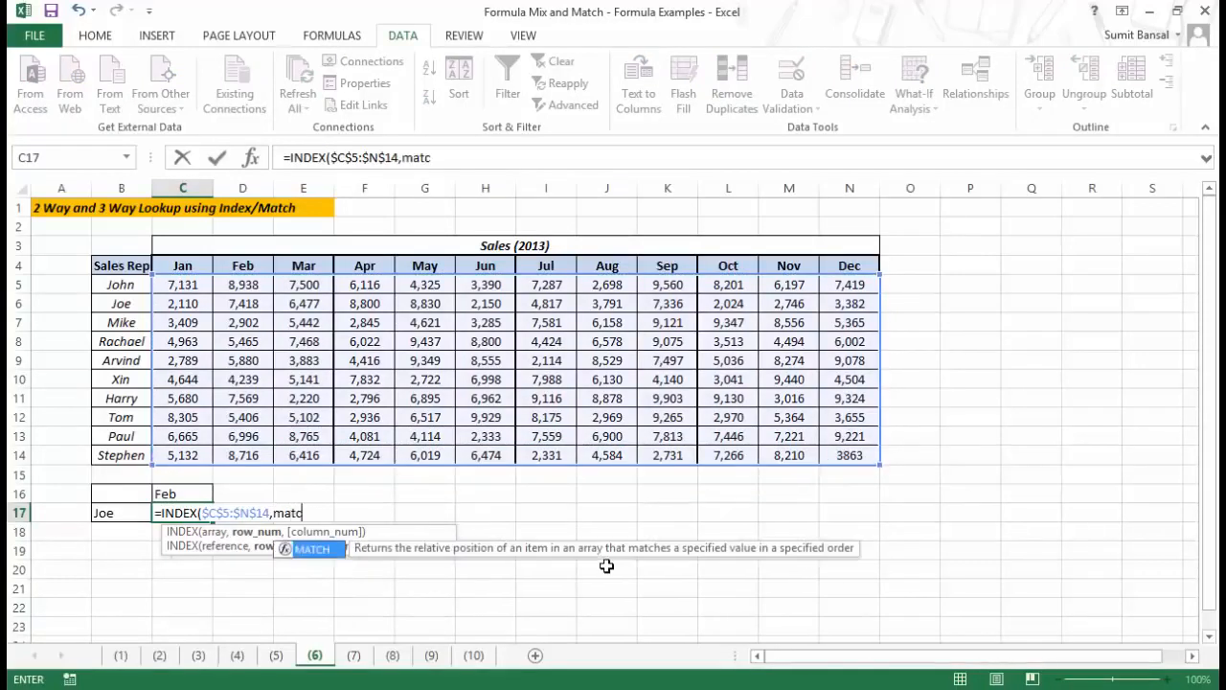
key("Tab")
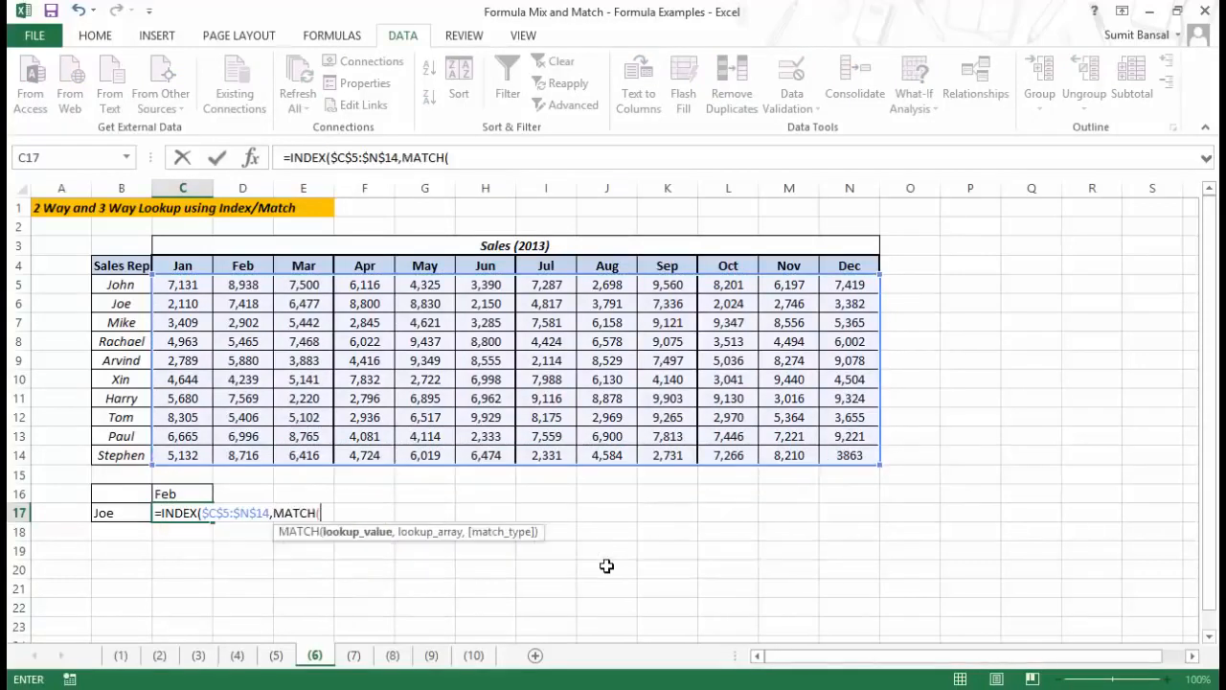
left_click(124, 515)
type(",")
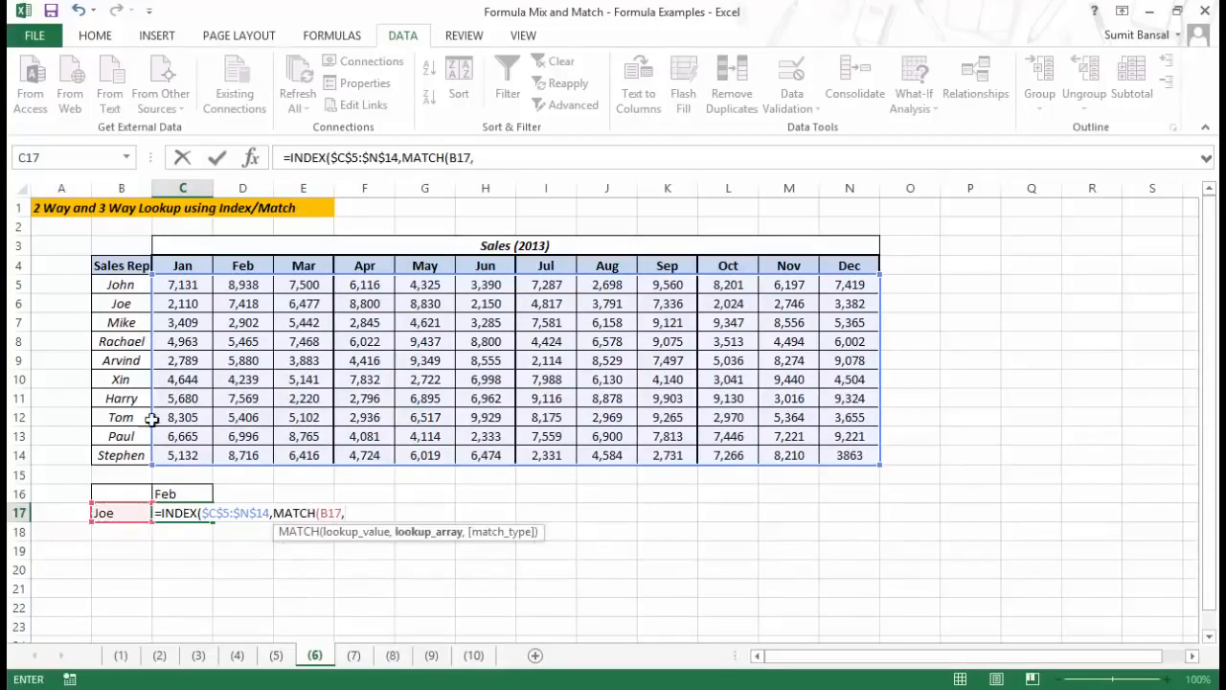
left_click_drag(135, 286, 142, 460)
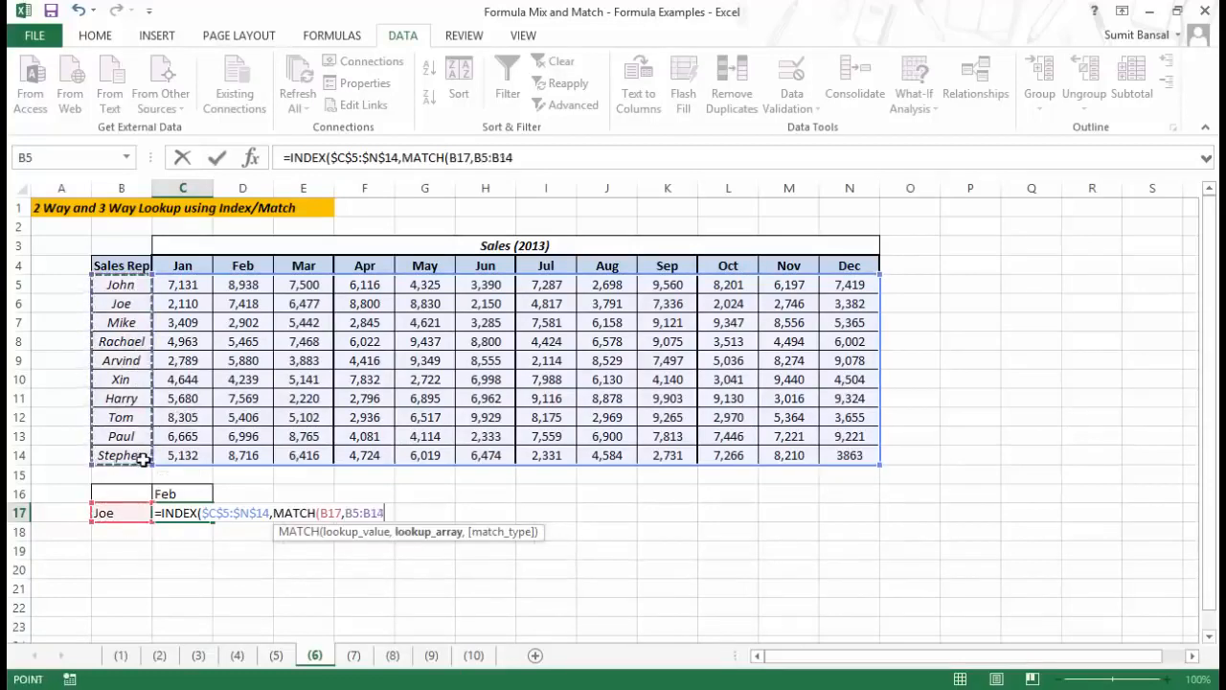
key("F4")
type(",")
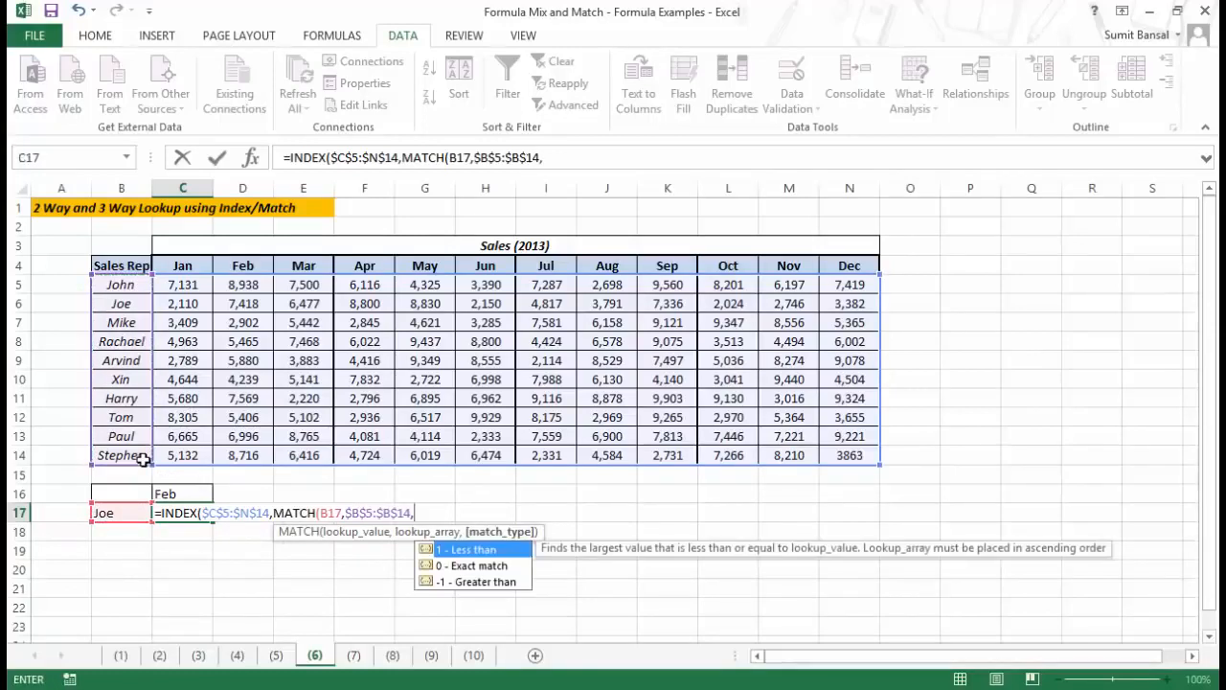
type("0)")
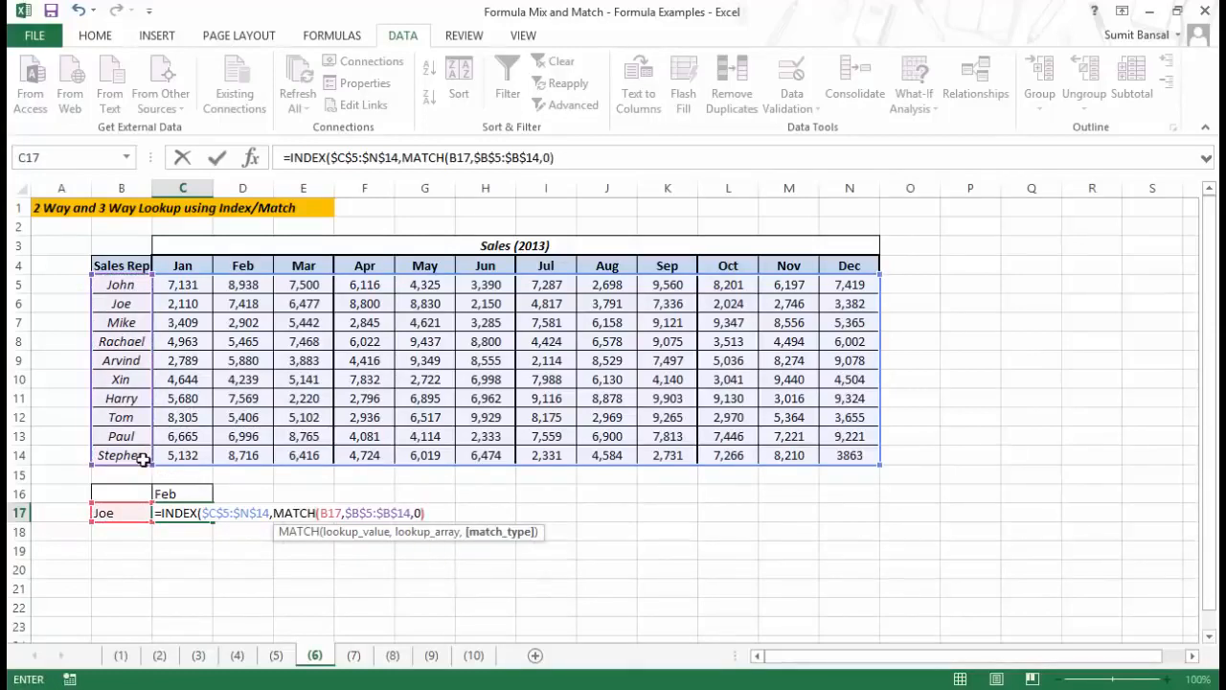
Add MATCH(C16,$C$4:$N$4,0) as the column number argument and complete the INDEX formula in C17.
type(",matc")
key("Tab")
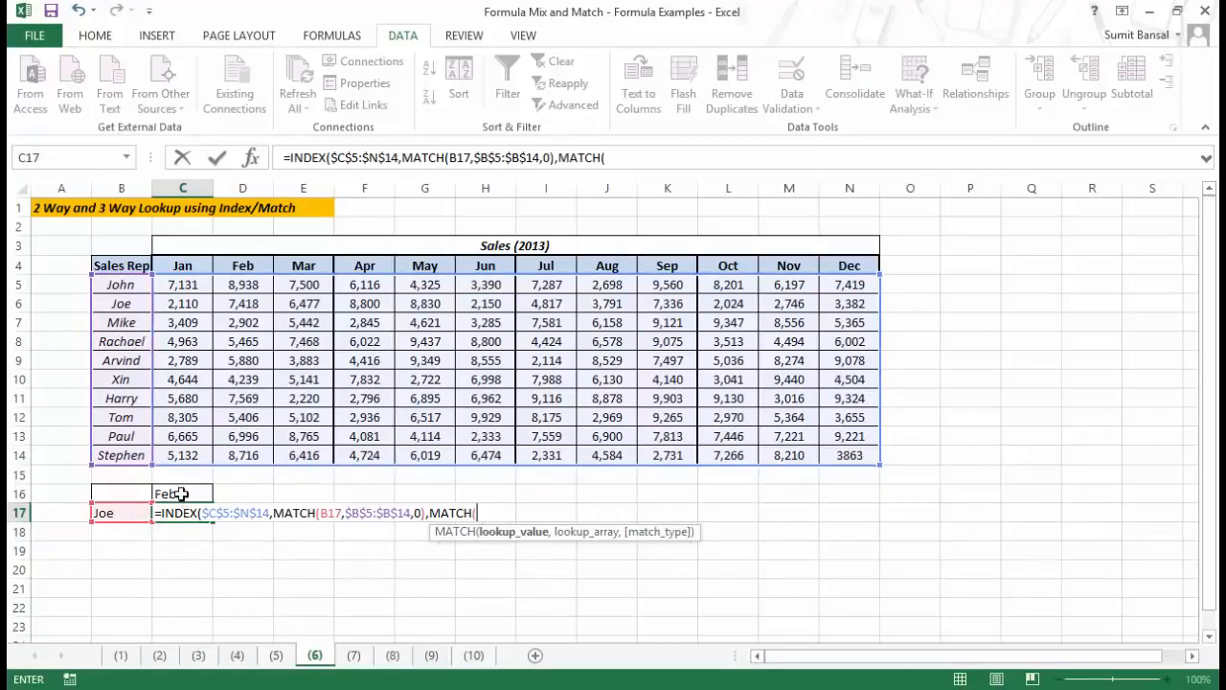
left_click(181, 493)
type(",")
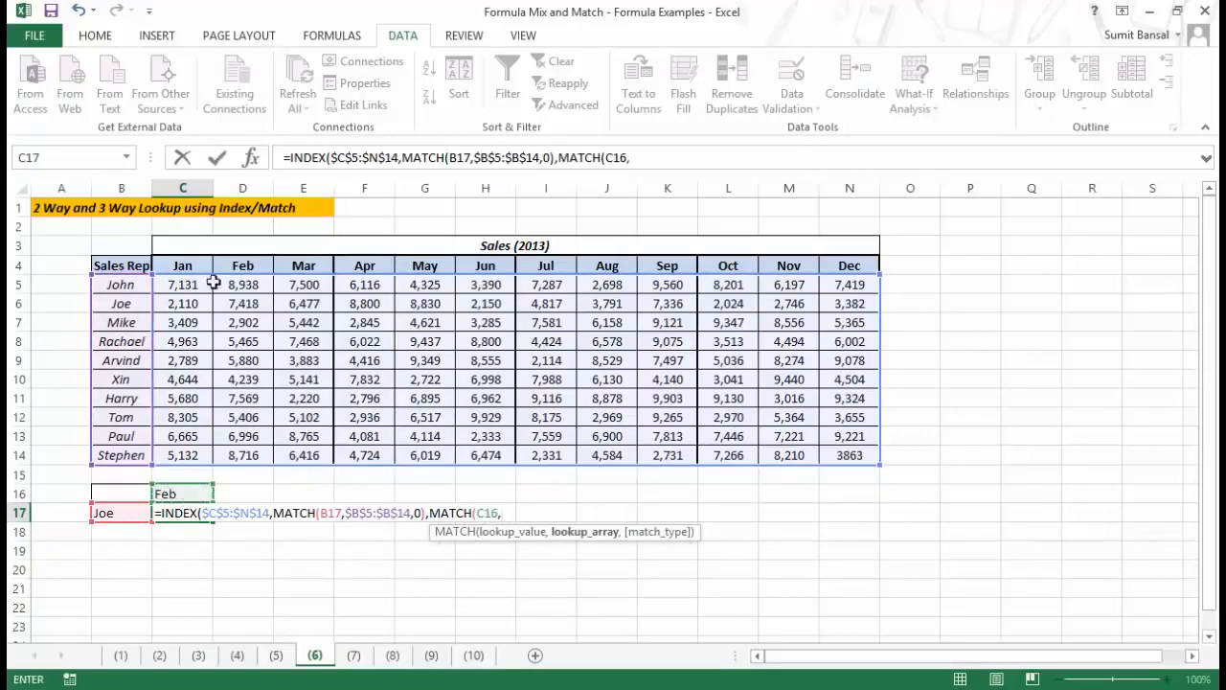
left_click_drag(203, 265, 831, 263)
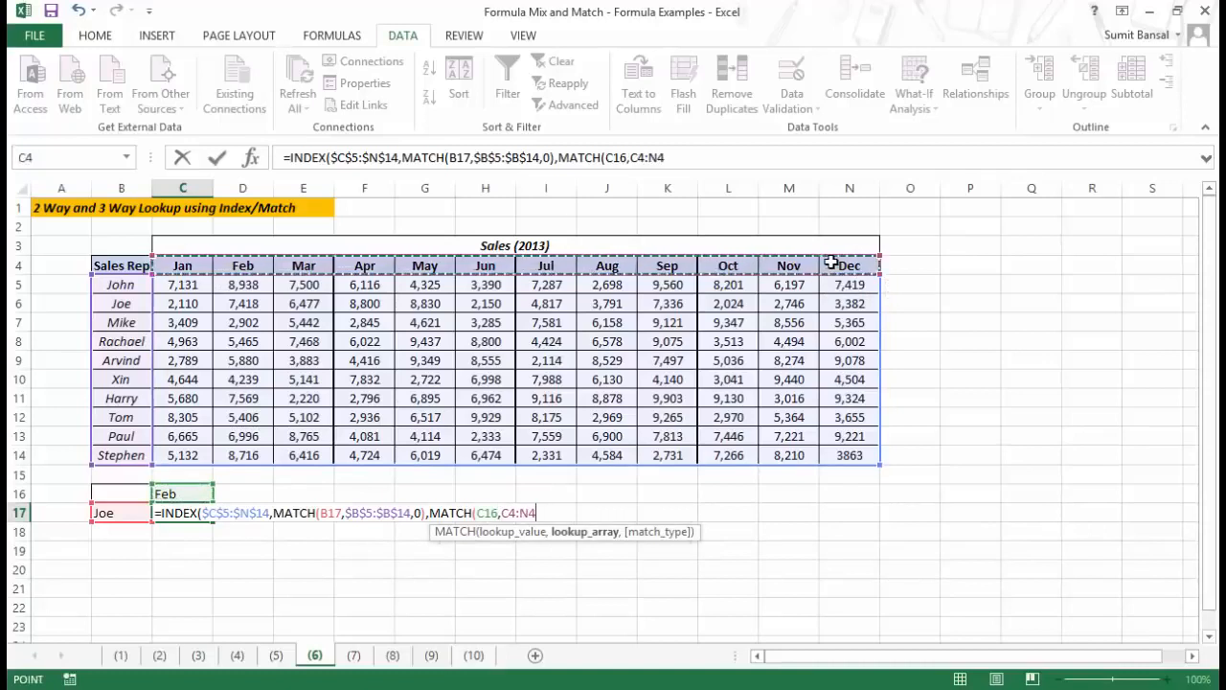
key("F4")
type(",")
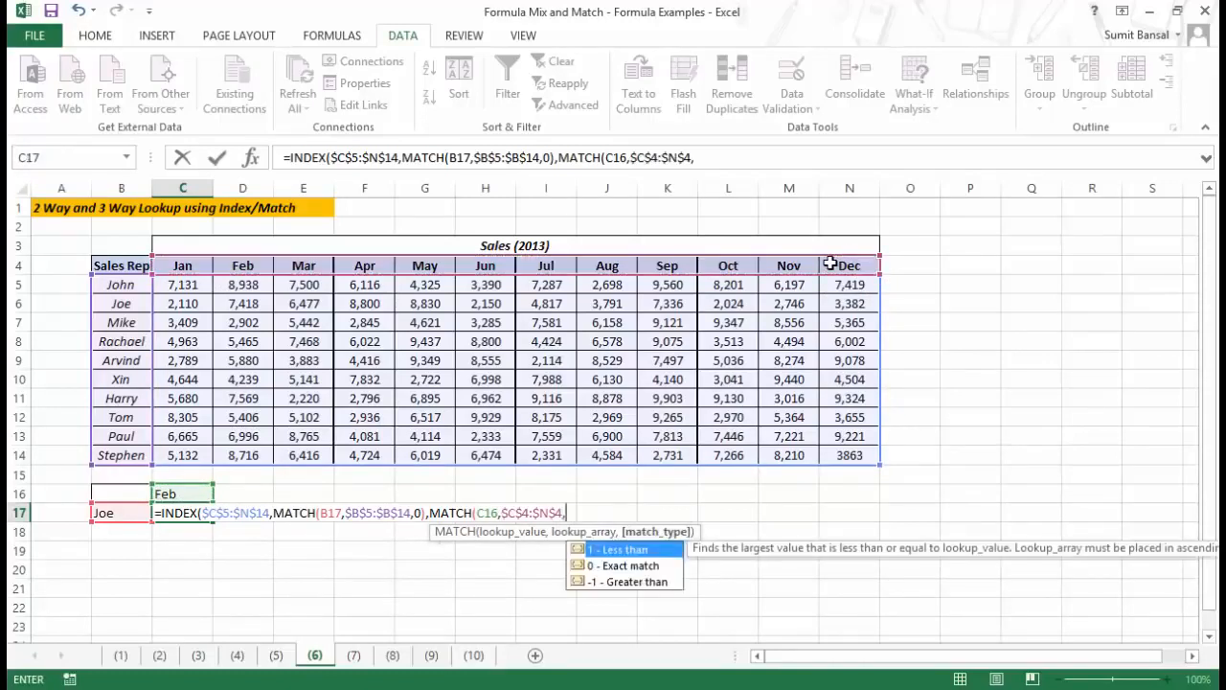
type("0))")
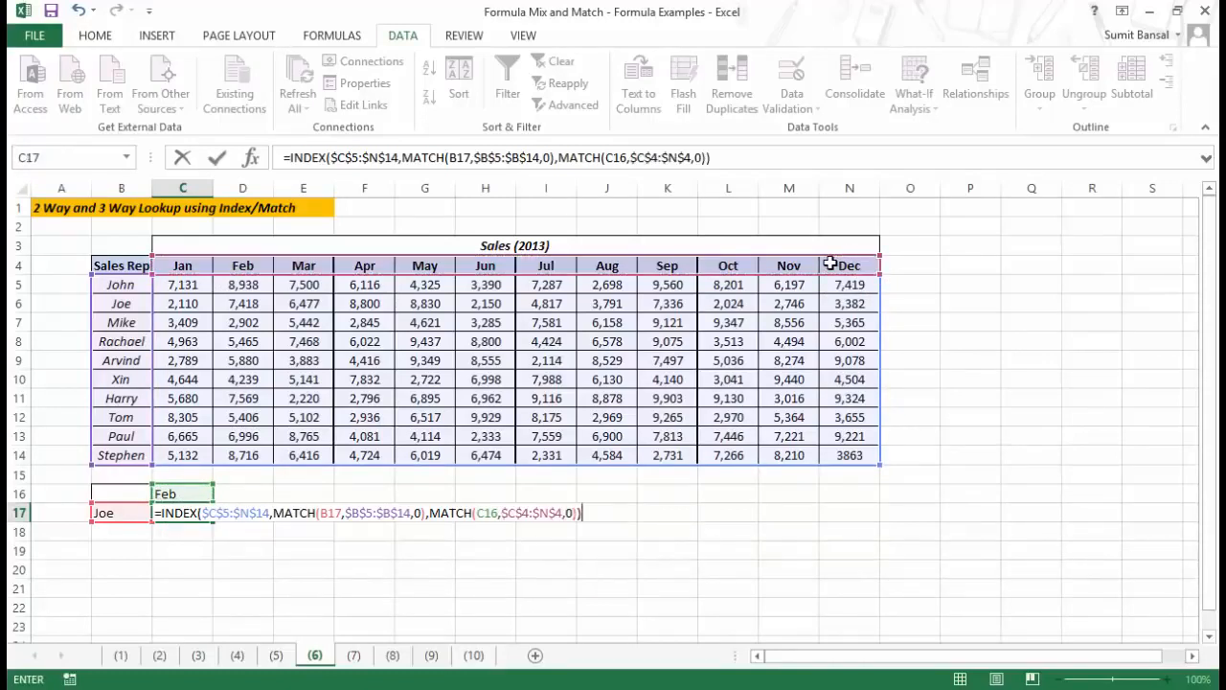
key("ctrl+Return")
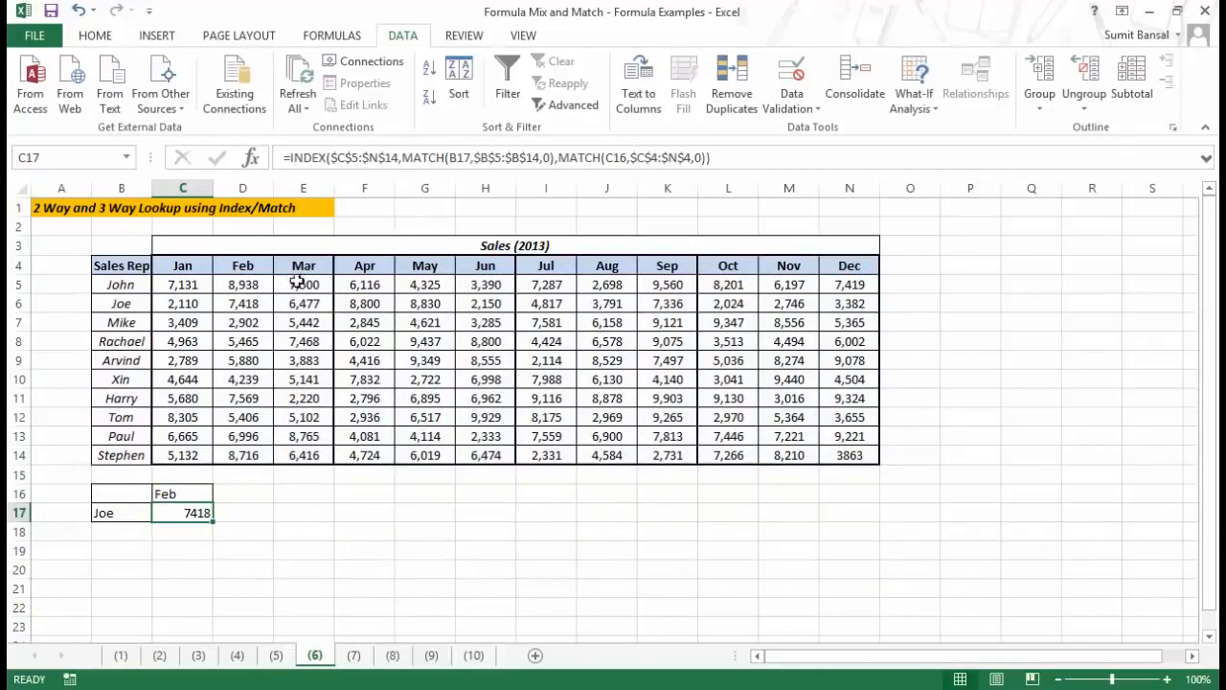
Check the lookup result against D6, change the month in C16 to Jun, and compare C17 with H6.
left_click(241, 304)
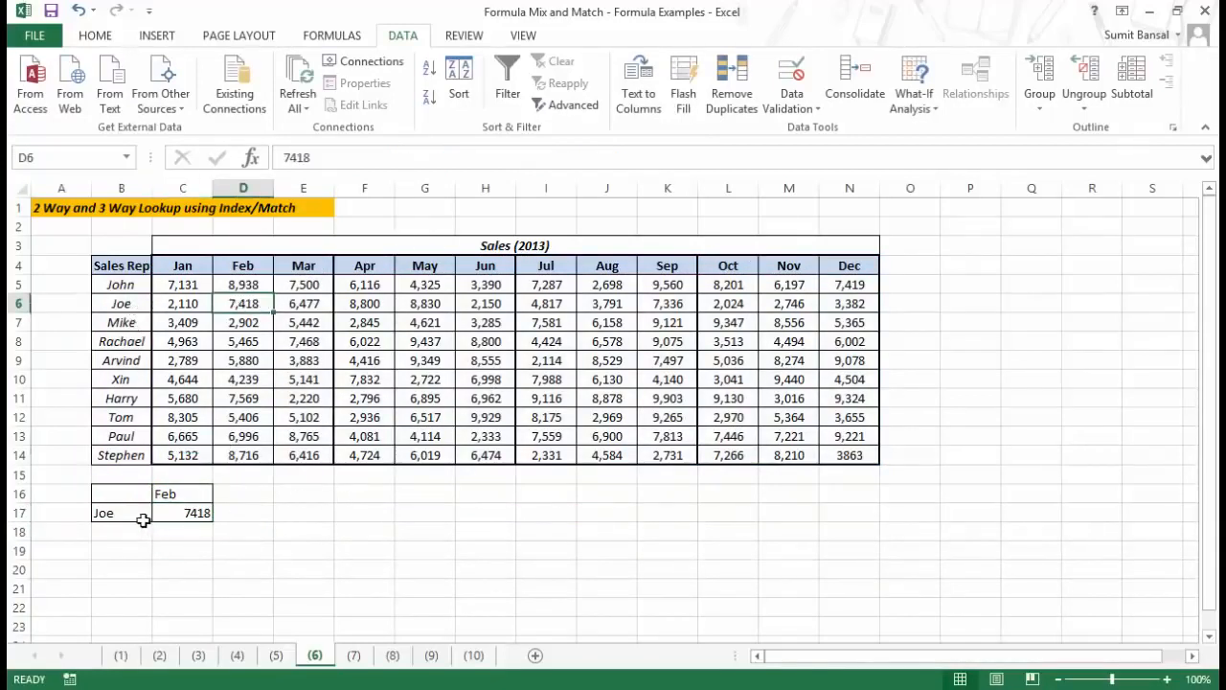
left_click(190, 493)
left_click(222, 493)
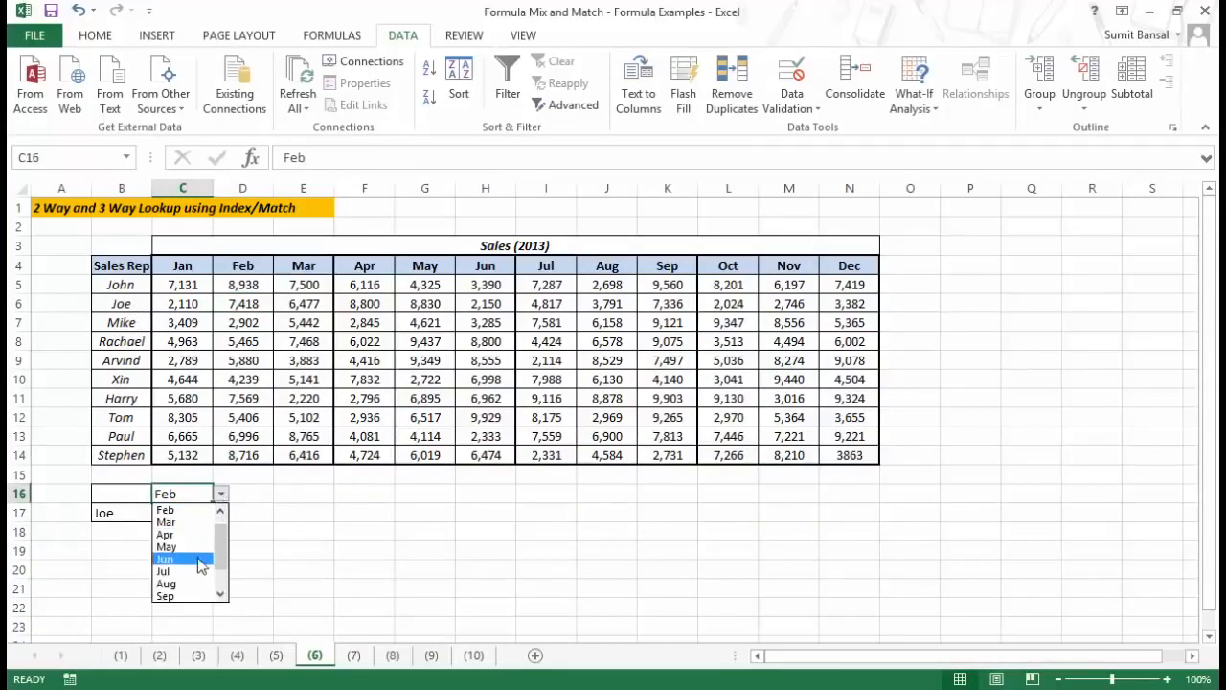
left_click(198, 565)
left_click(483, 303)
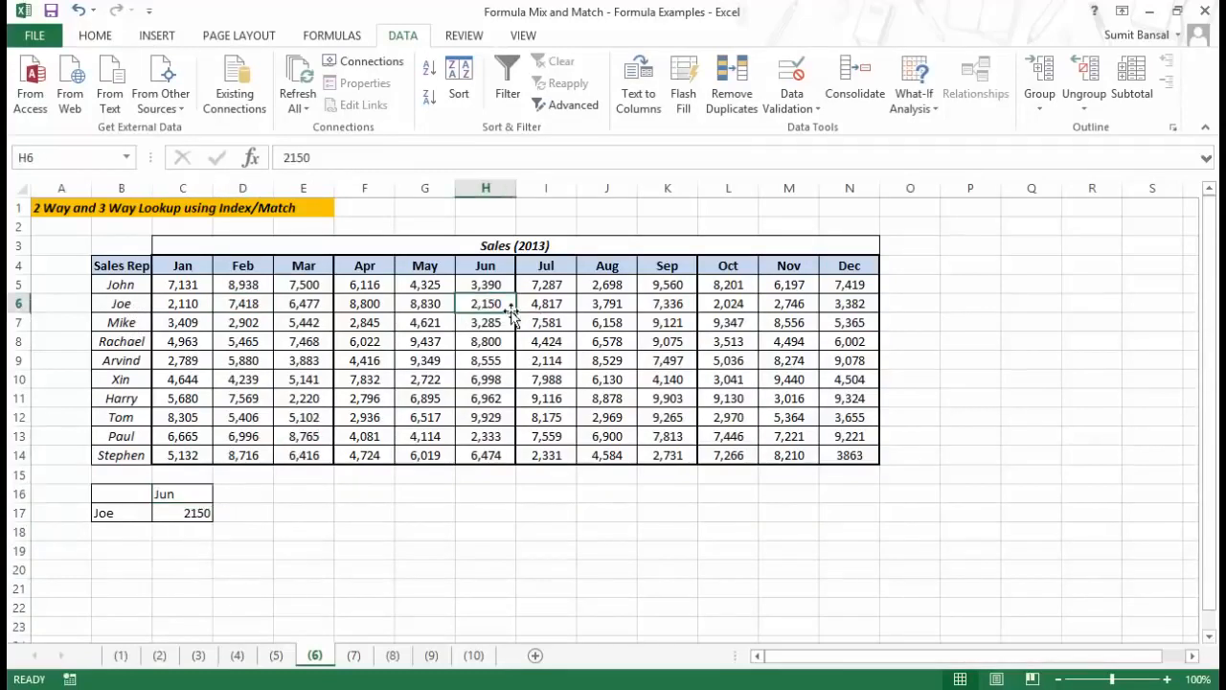
left_click(181, 512)
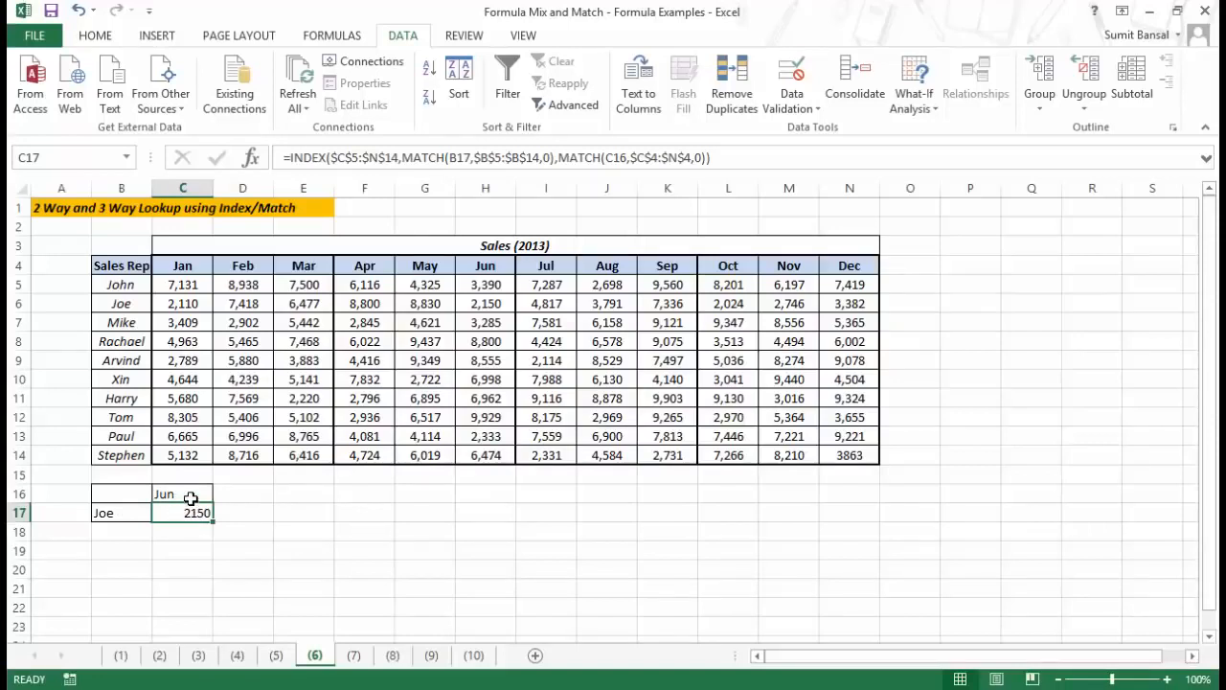
Enter the numbers 1, 2, 3 and 4 down cells C19 to C22.
left_click(186, 553)
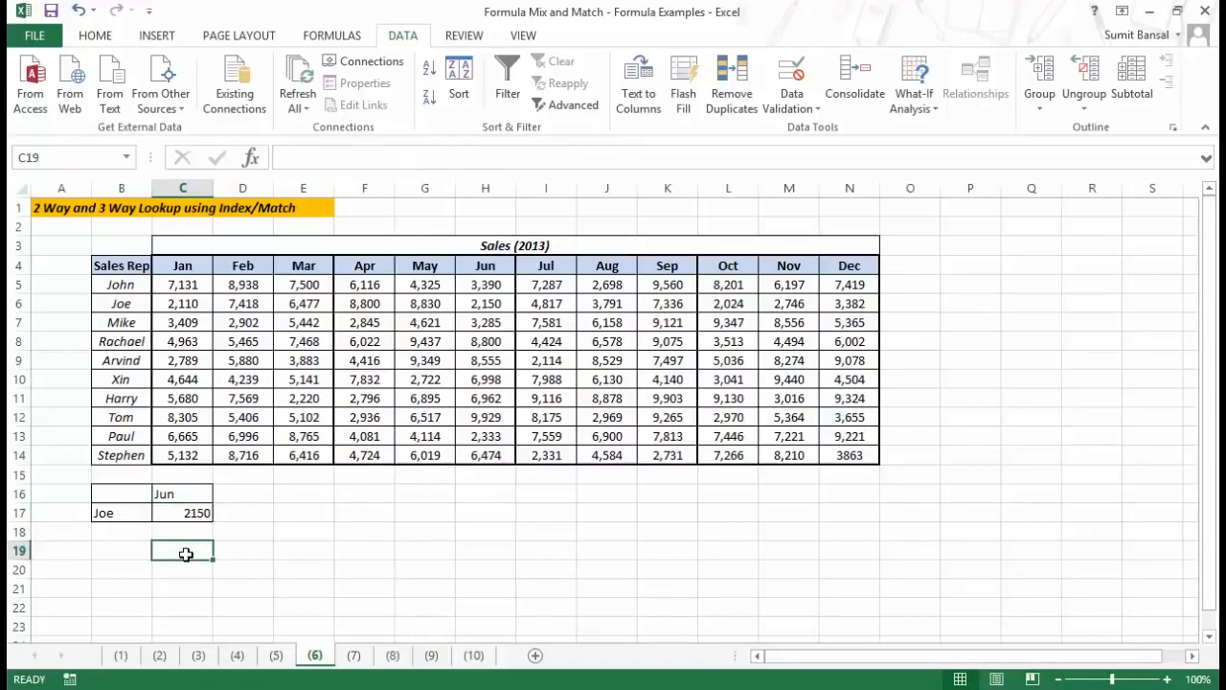
type("1")
key("Return")
type("2")
key("Return")
type("3")
key("Return")
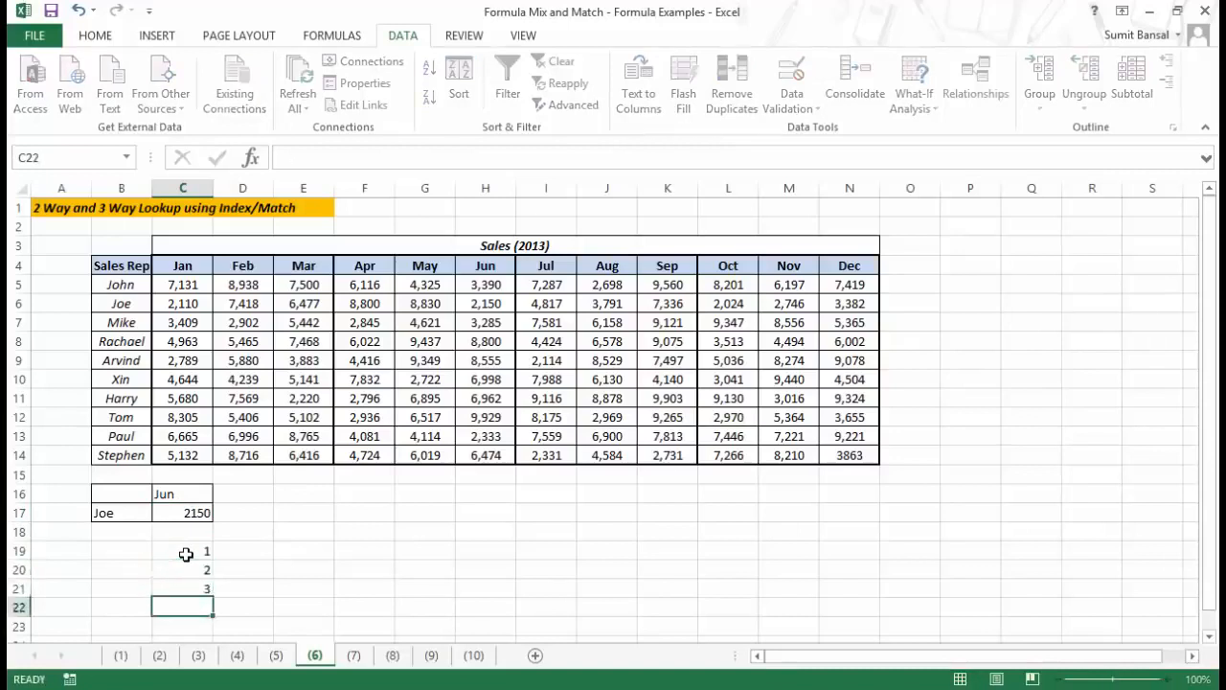
type("4")
key("Return")
key("Up")
key("Up")
key("Up")
key("Up")
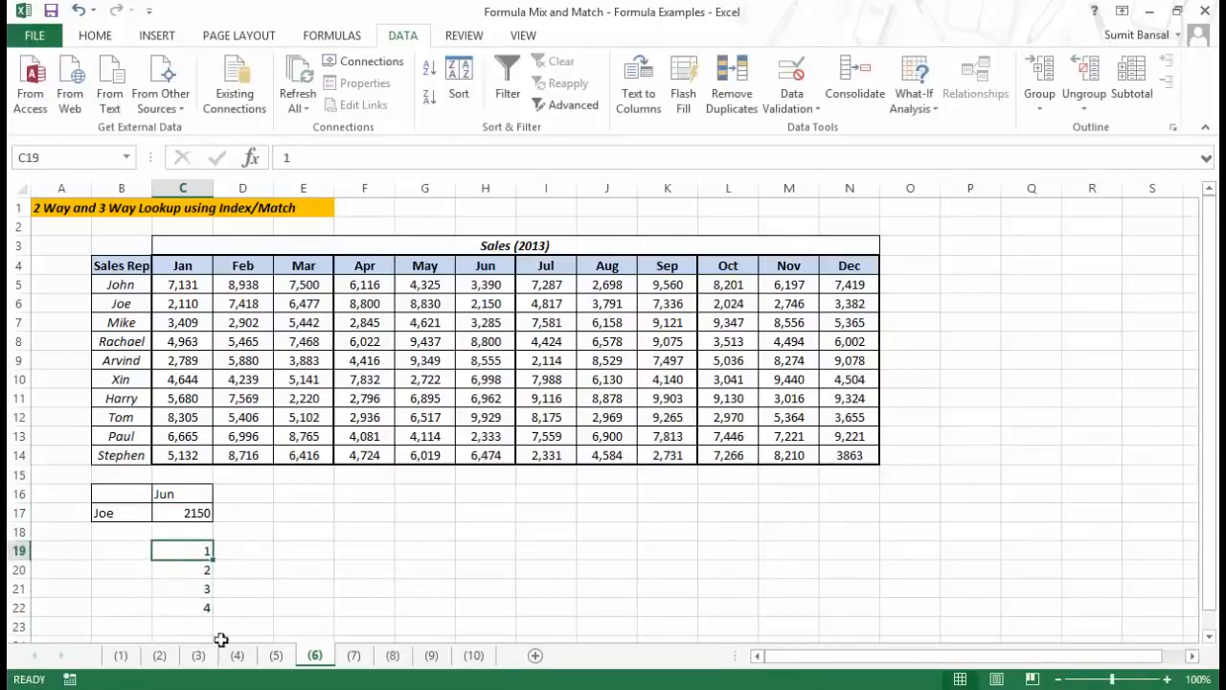
Change the data validation list source of C16 to =$C$19:$C$22.
left_click(179, 492)
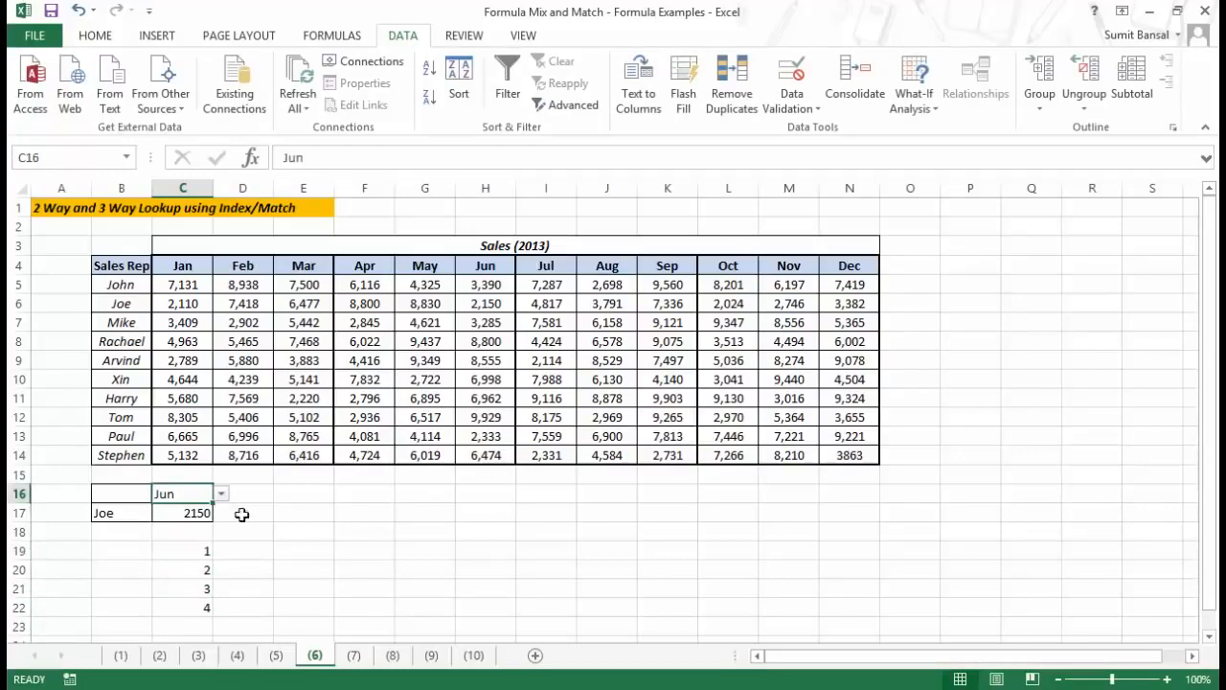
left_click(791, 103)
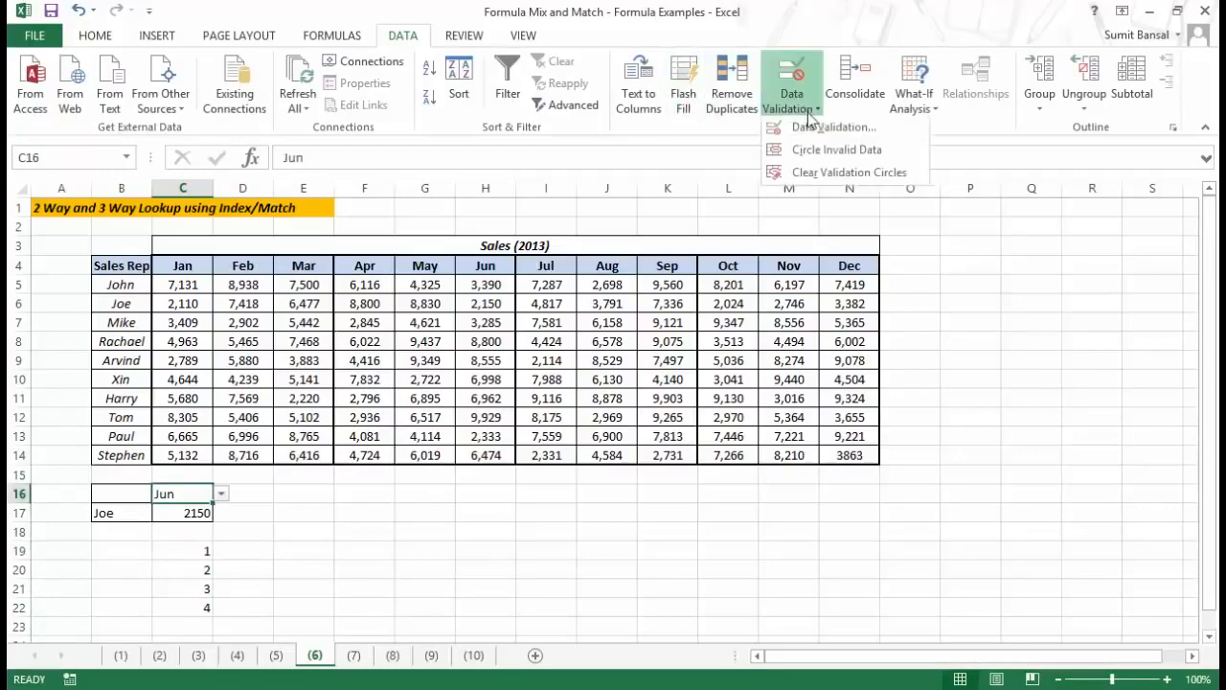
left_click(809, 126)
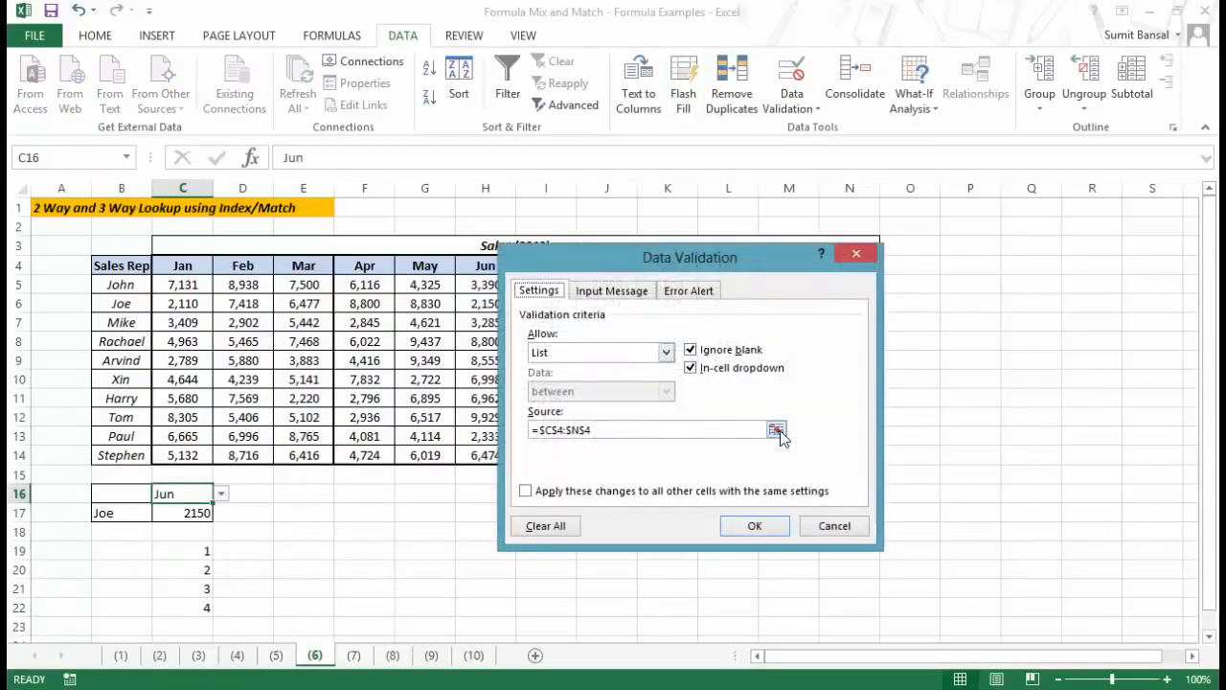
left_click_drag(189, 550, 193, 609)
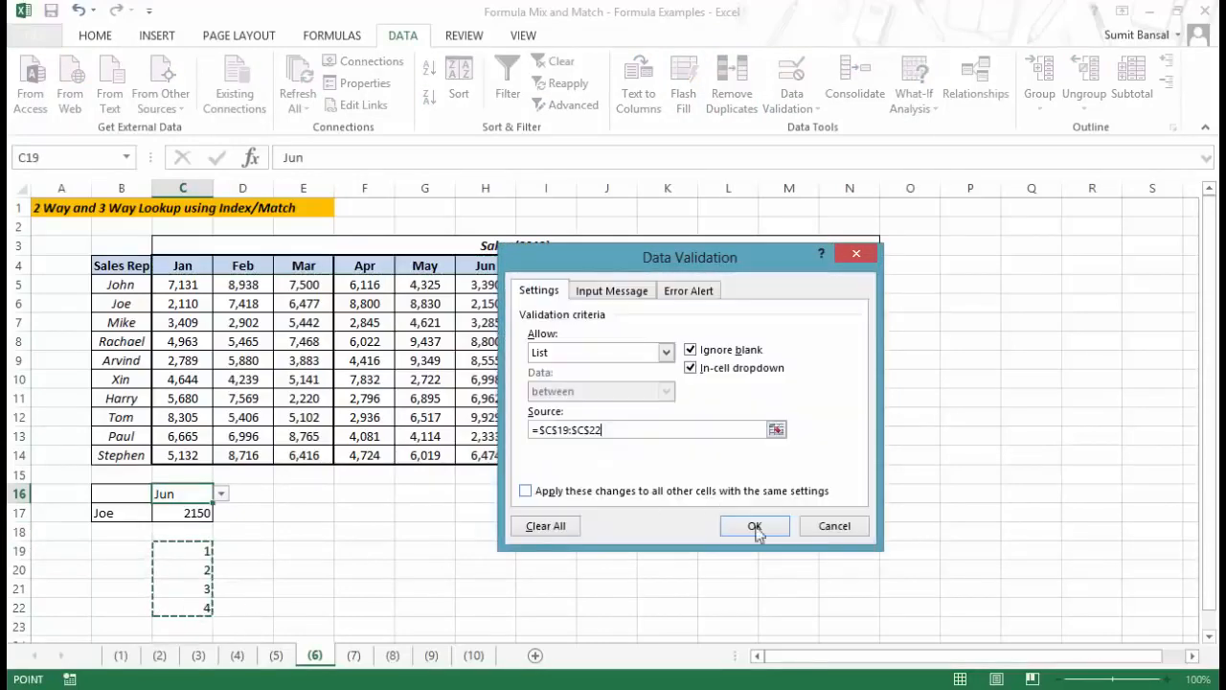
left_click(754, 527)
Choose 1 from the drop-down list in C16 and select the source numbers in C19:C22.
left_click(221, 493)
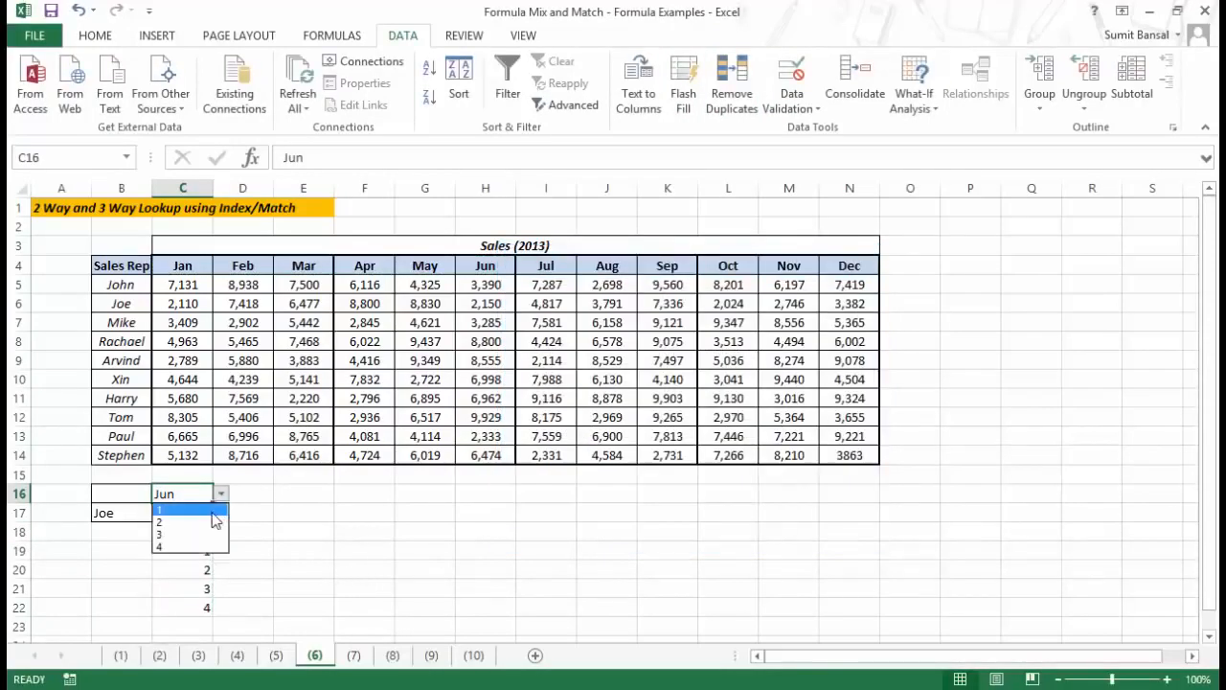
left_click(219, 508)
left_click(221, 493)
left_click(220, 509)
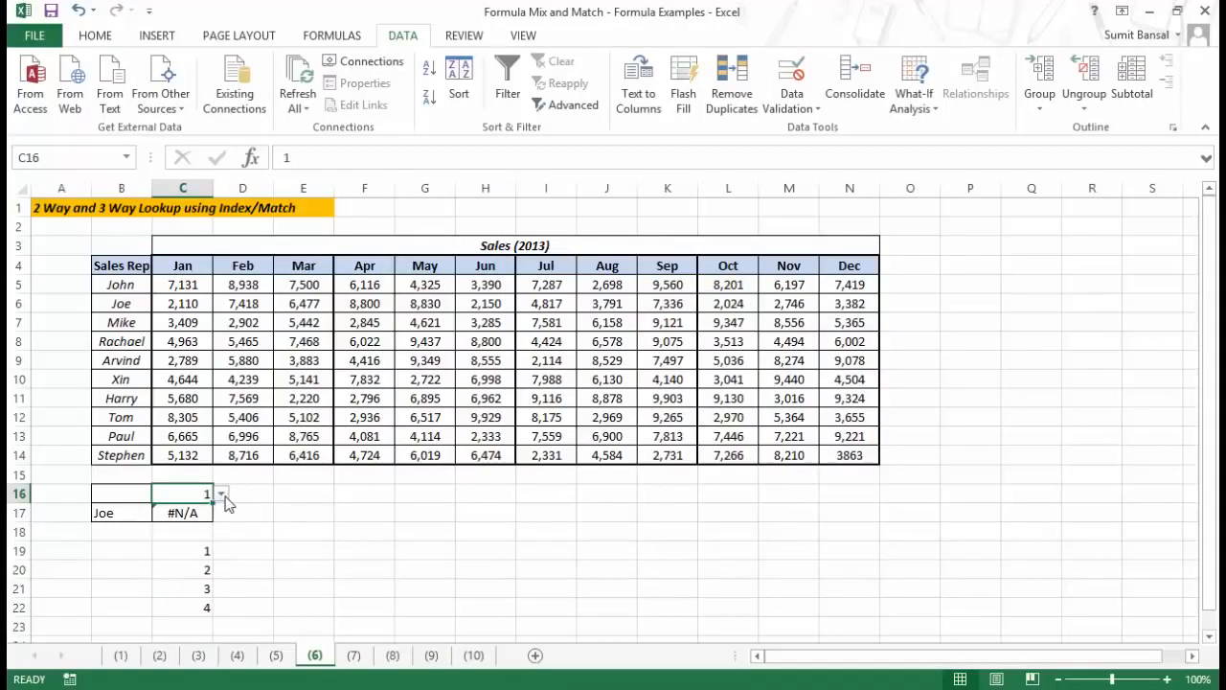
left_click(221, 494)
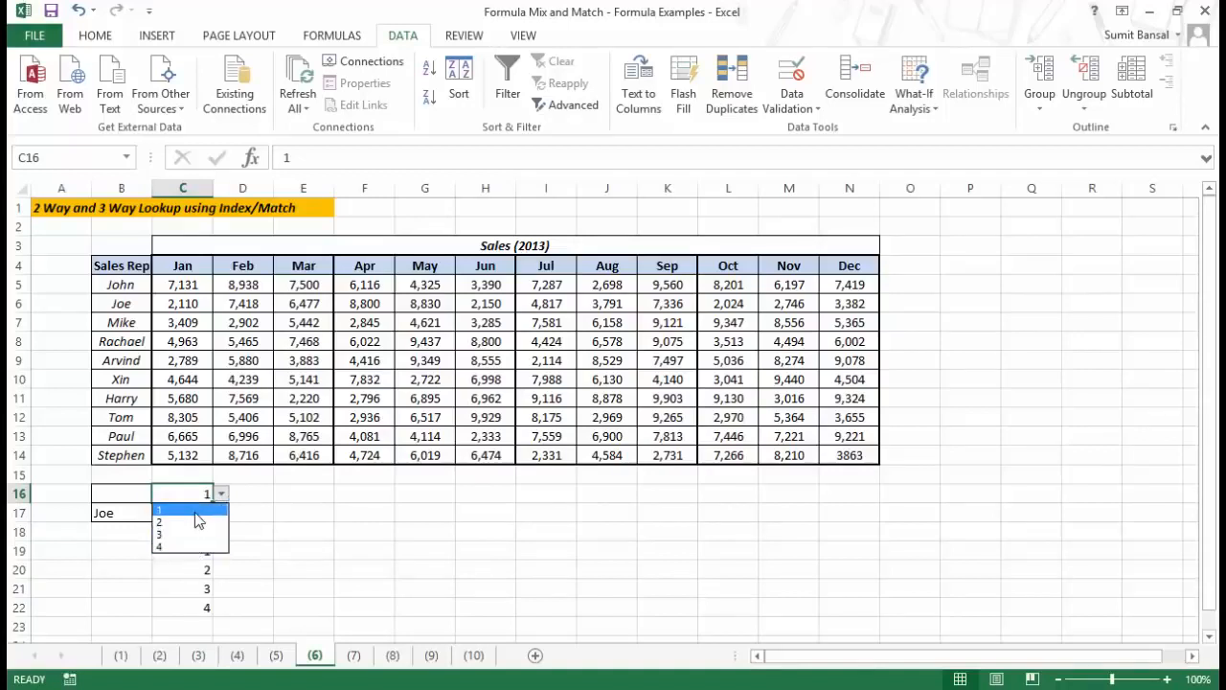
left_click(199, 510)
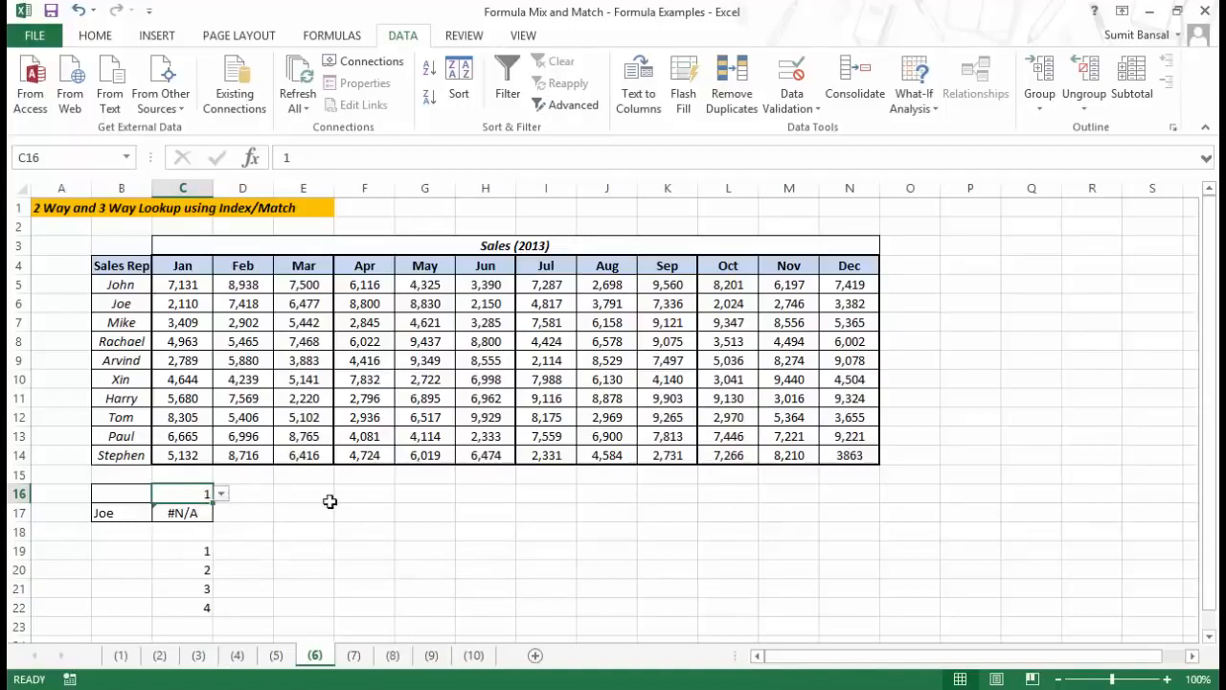
left_click(222, 494)
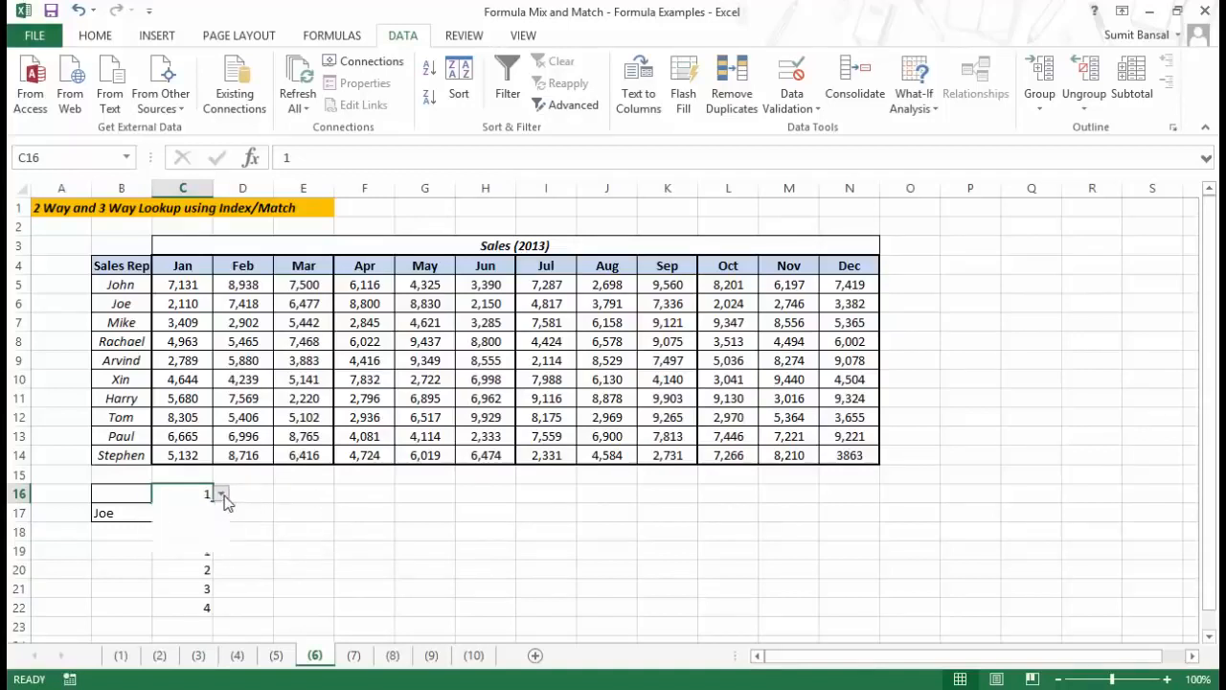
left_click(222, 496)
left_click_drag(191, 550, 199, 601)
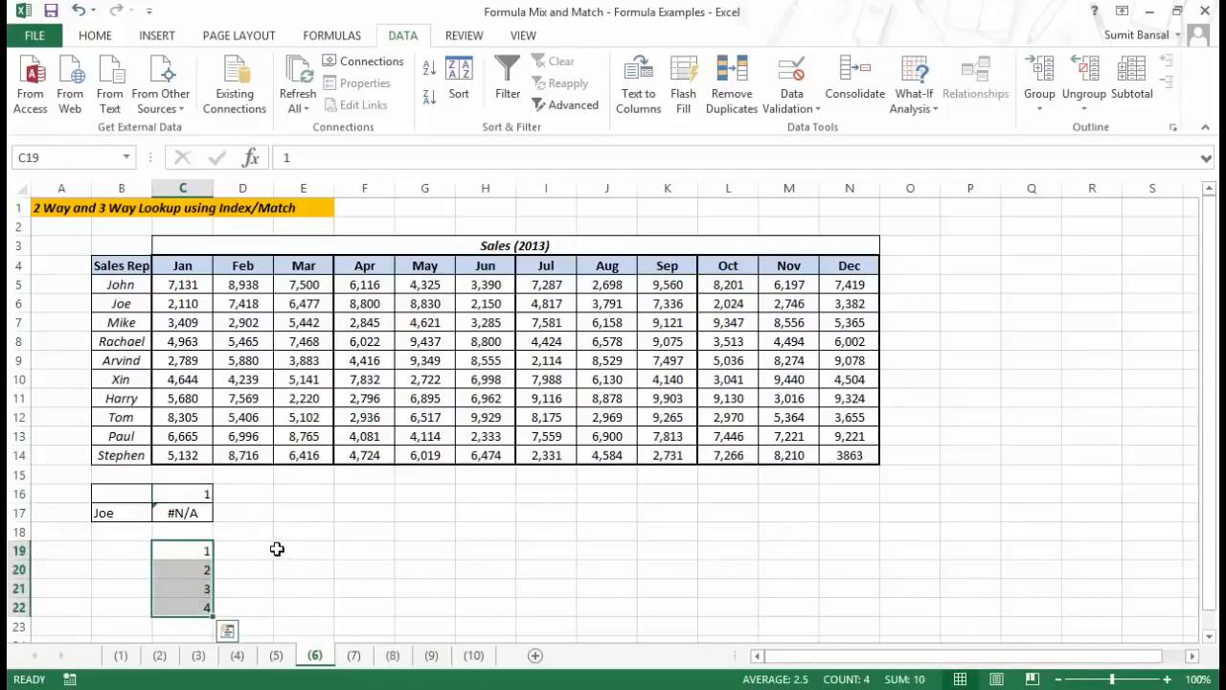
Apply the custom number format "Q"General to the selected cells C19:C22.
key("ctrl+1")
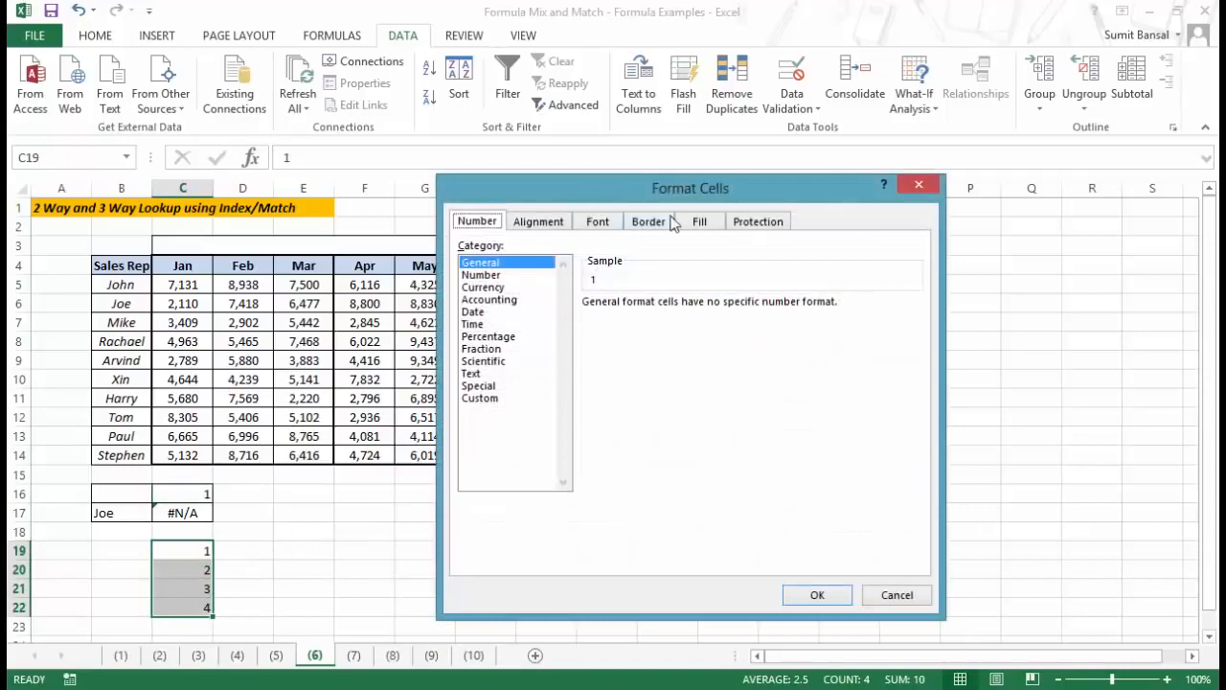
left_click(480, 398)
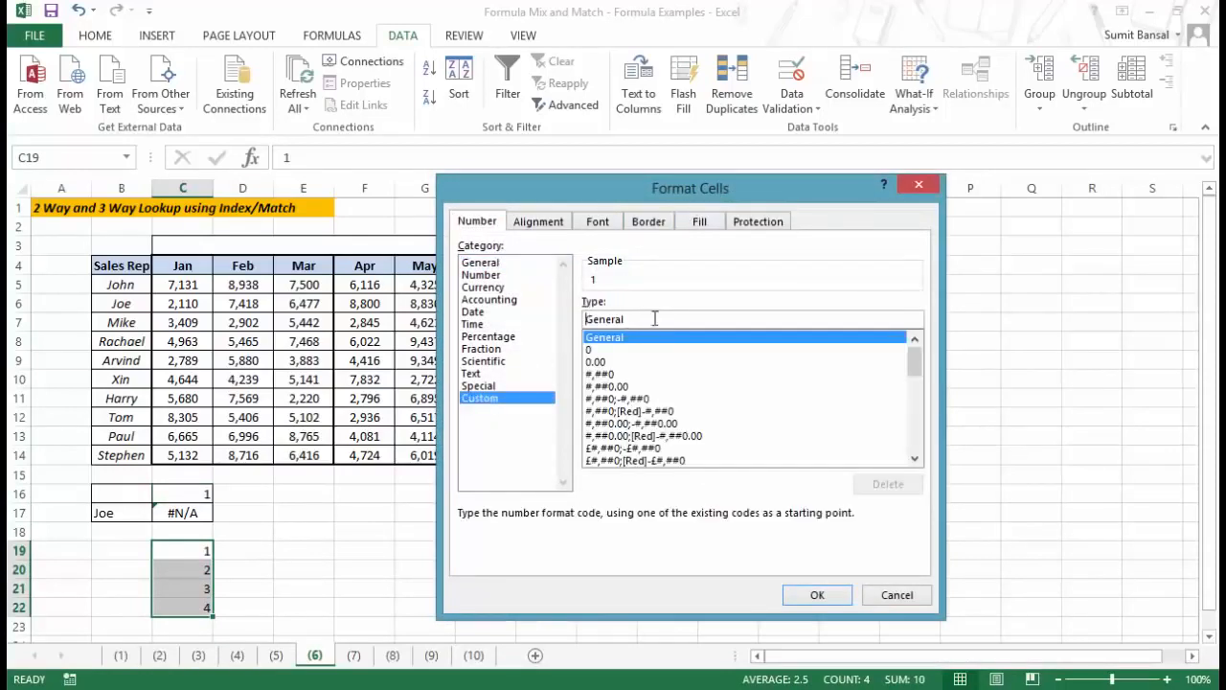
type("\"Q")
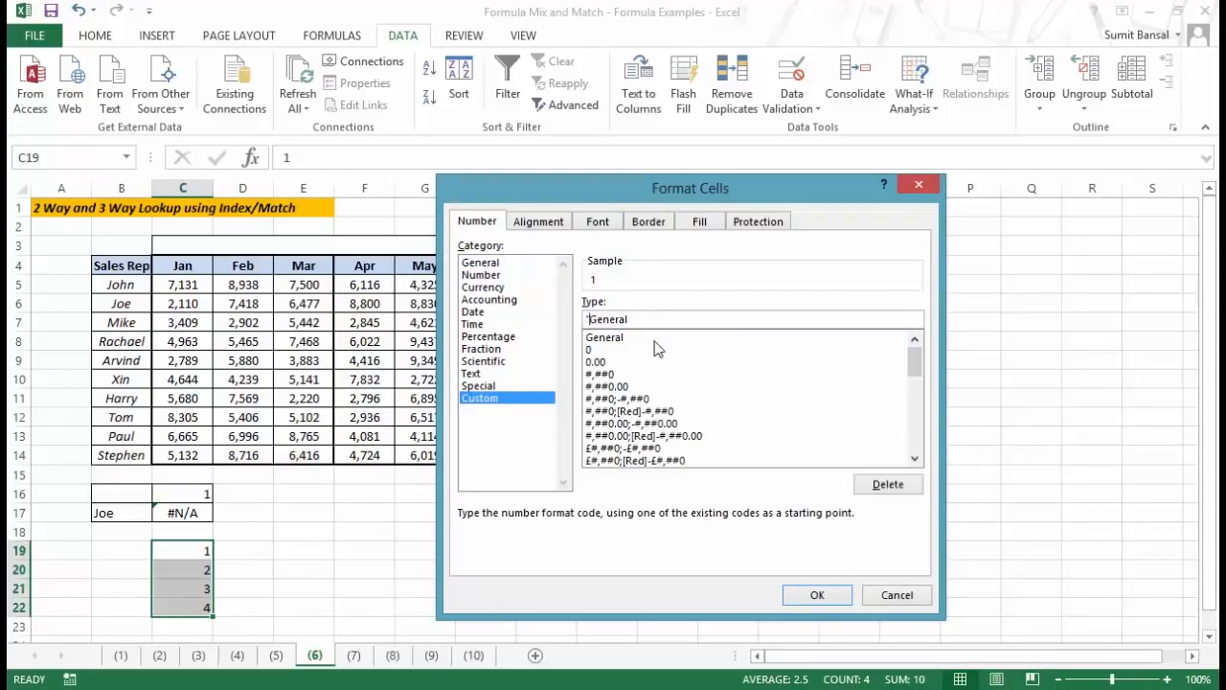
type("\"")
left_click(817, 594)
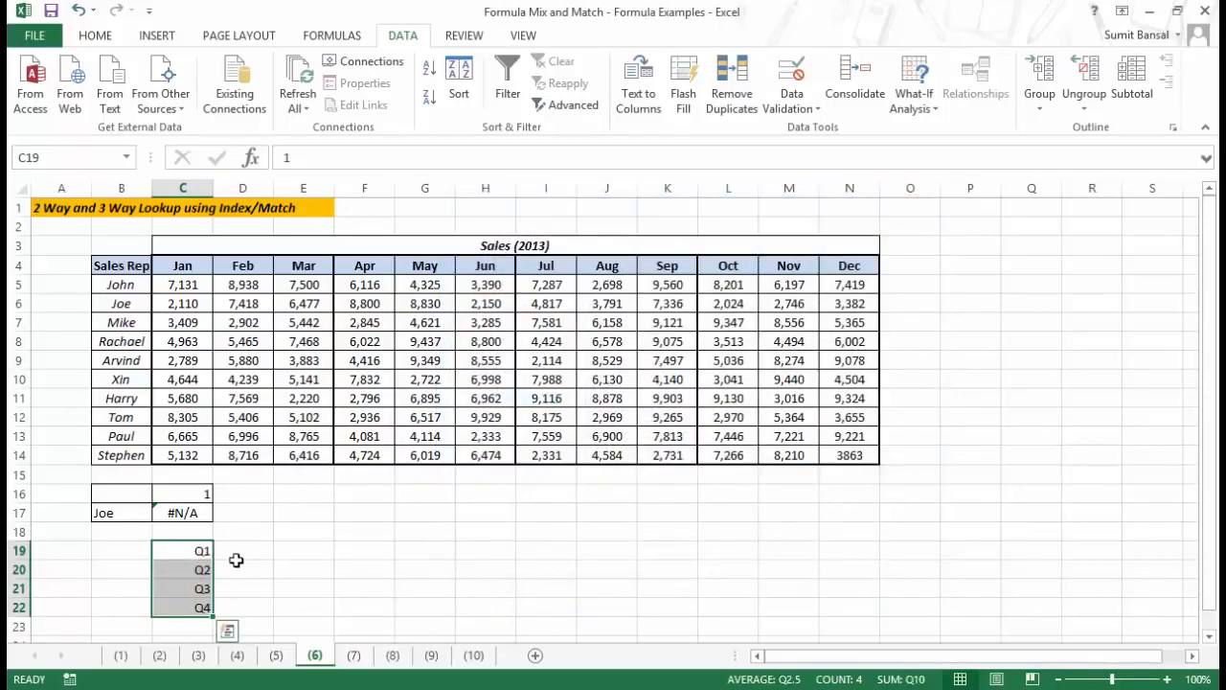
Examine the underlying values of C19 and C20 behind their Q-prefixed display and select the quarter cells.
left_click(200, 551)
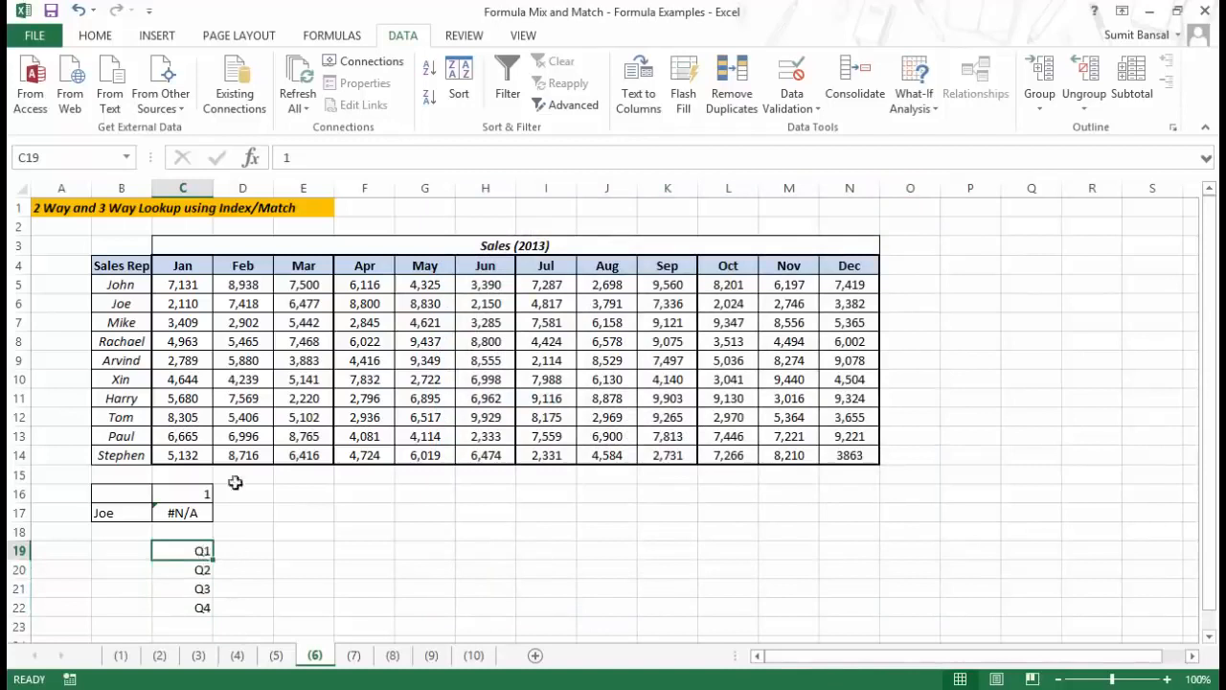
double_click(286, 157)
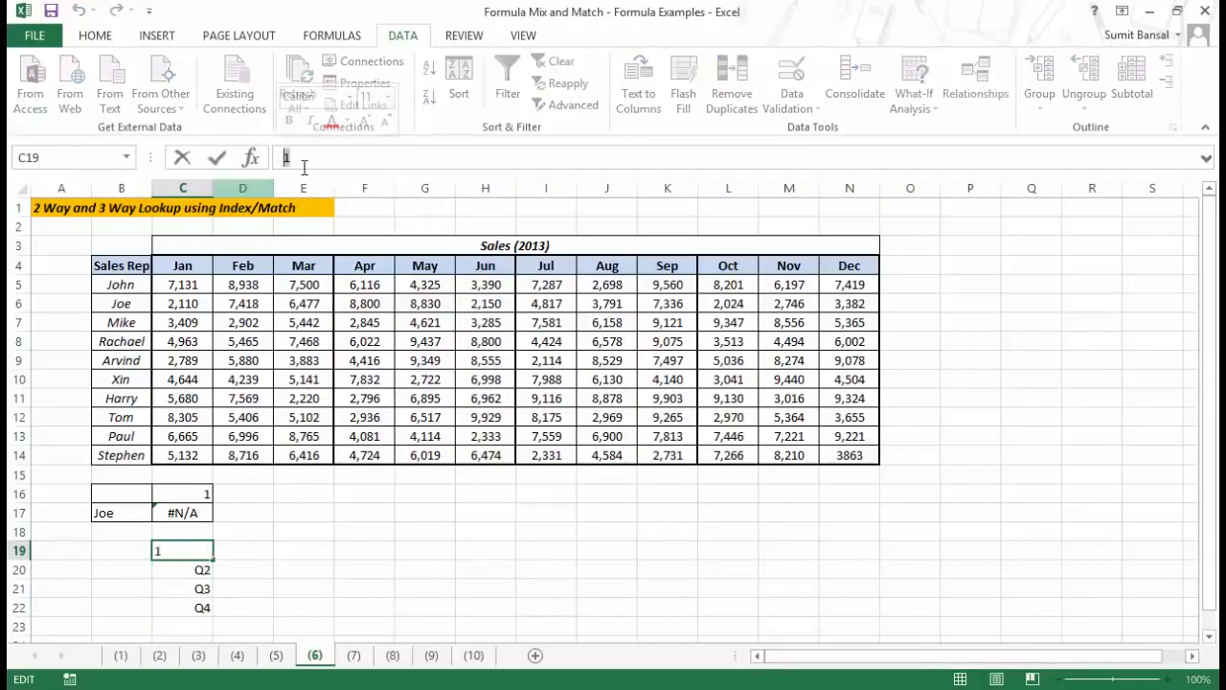
left_click(194, 569)
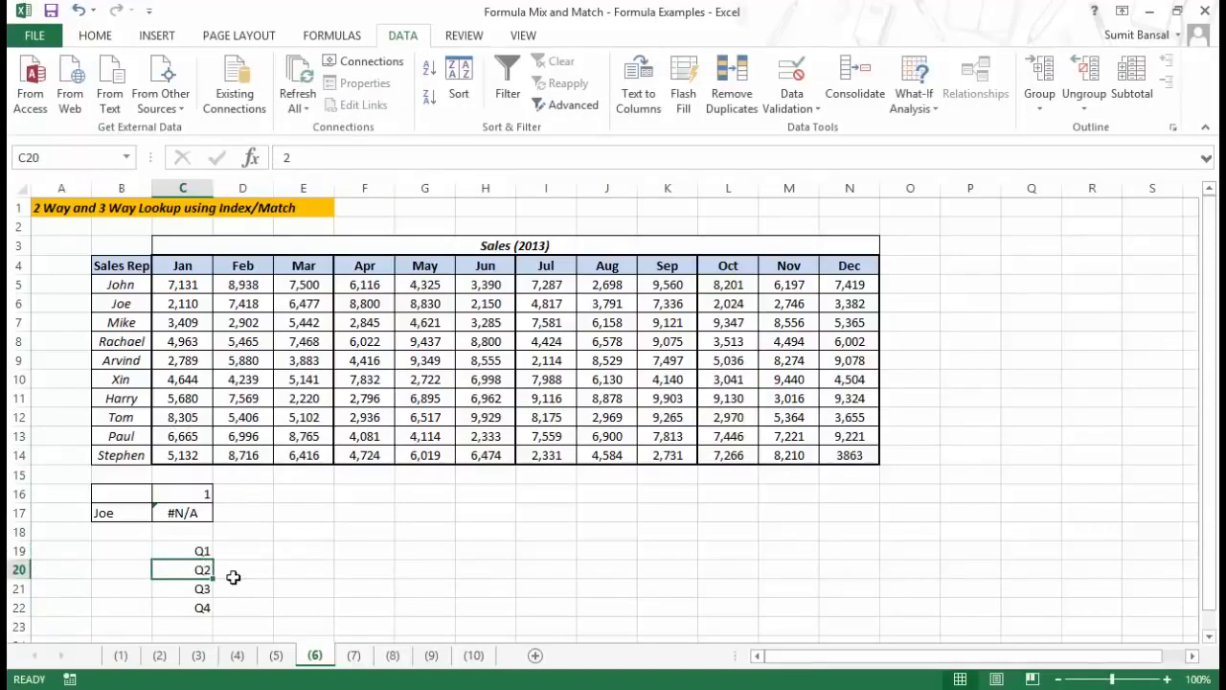
left_click_drag(202, 552, 200, 623)
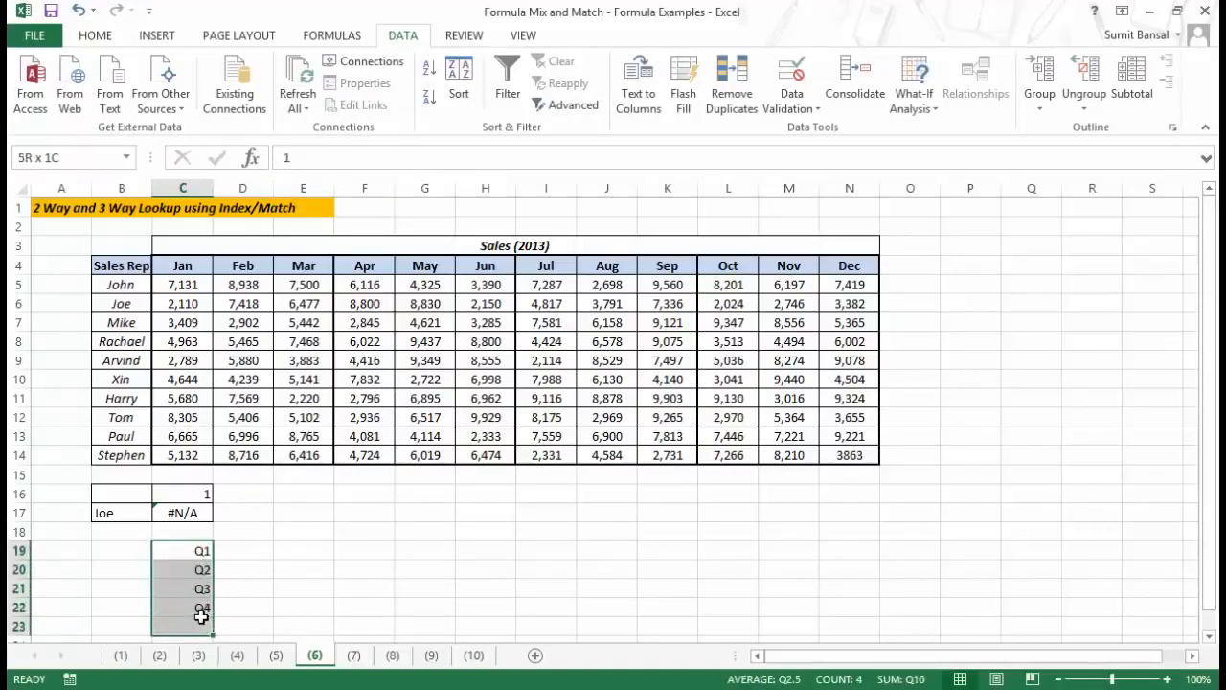
Try the drop-down list in C16 by choosing Q1 and finally Q3.
left_click(201, 489)
left_click(221, 495)
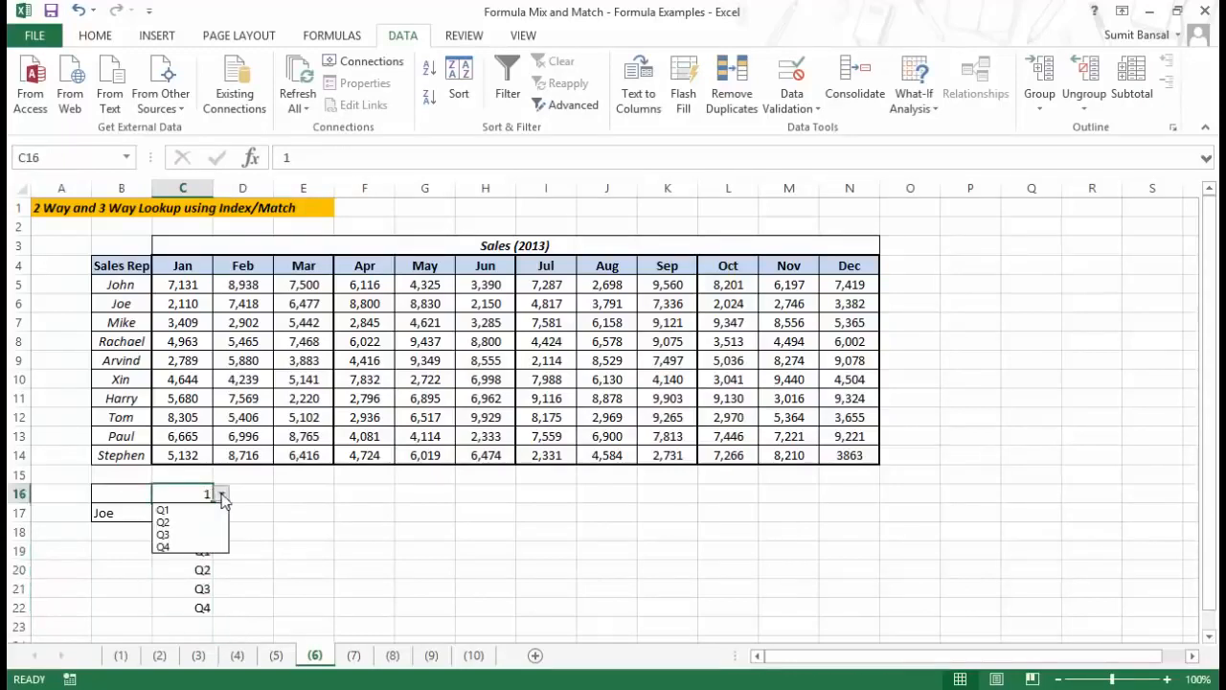
left_click(209, 508)
left_click(222, 494)
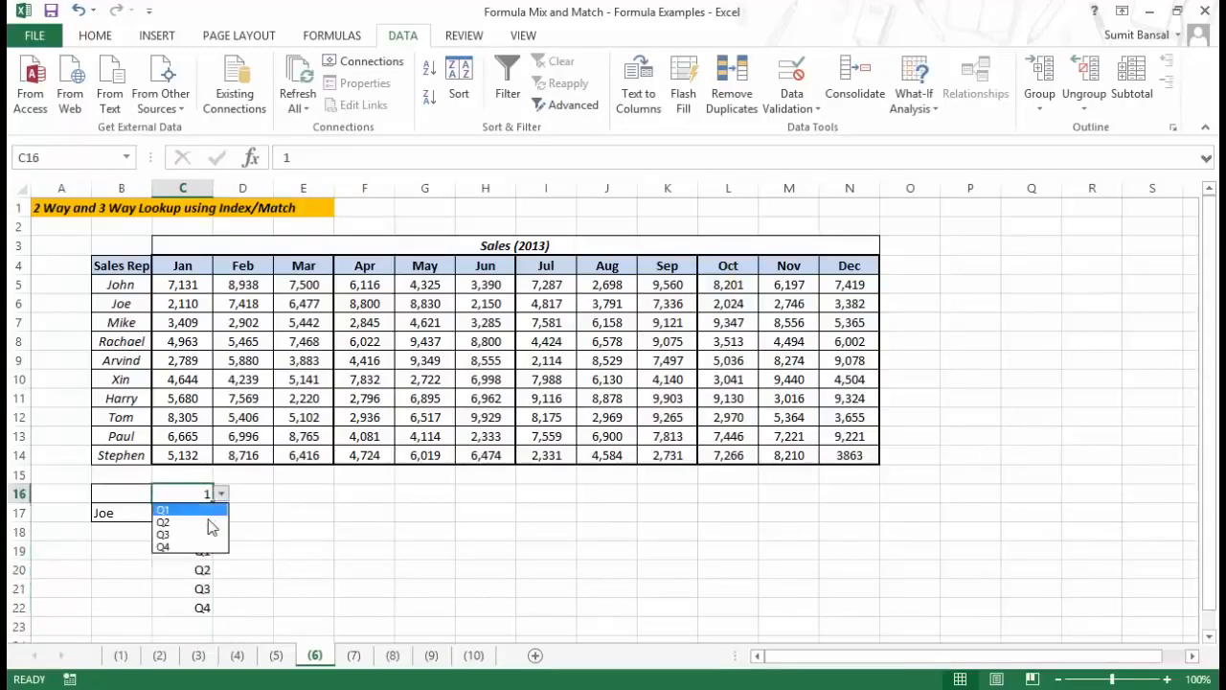
left_click(209, 533)
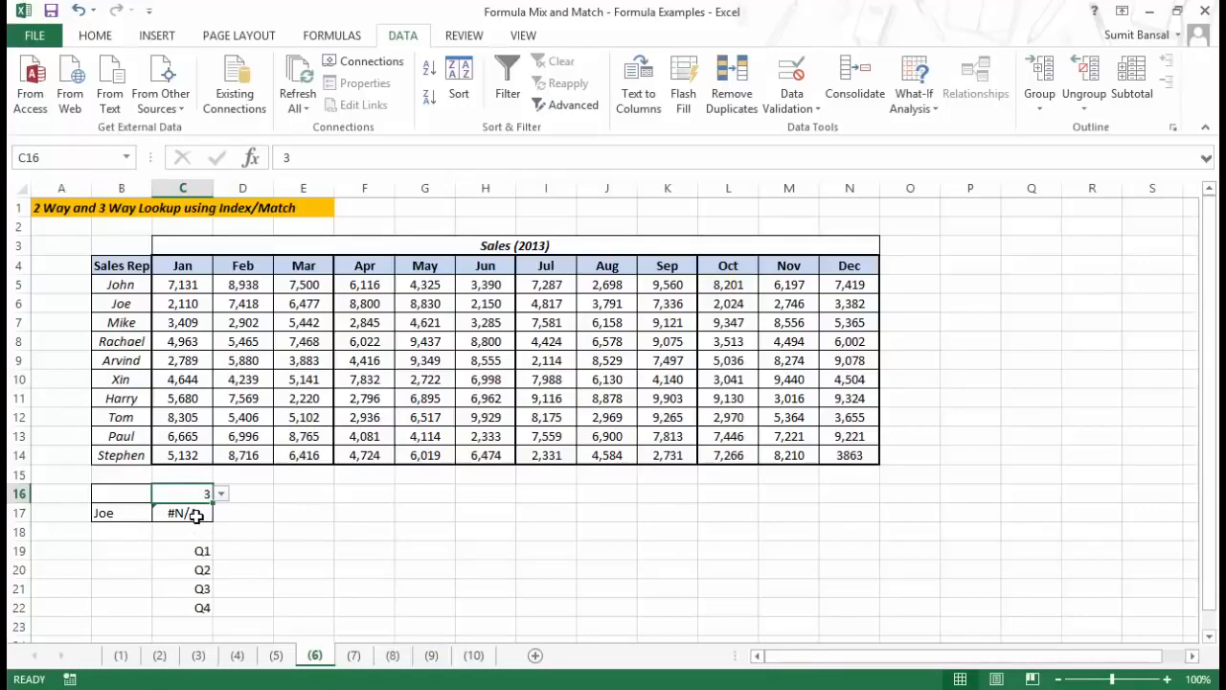
Apply the custom number format "Q"General to cell C16.
key("ctrl+1")
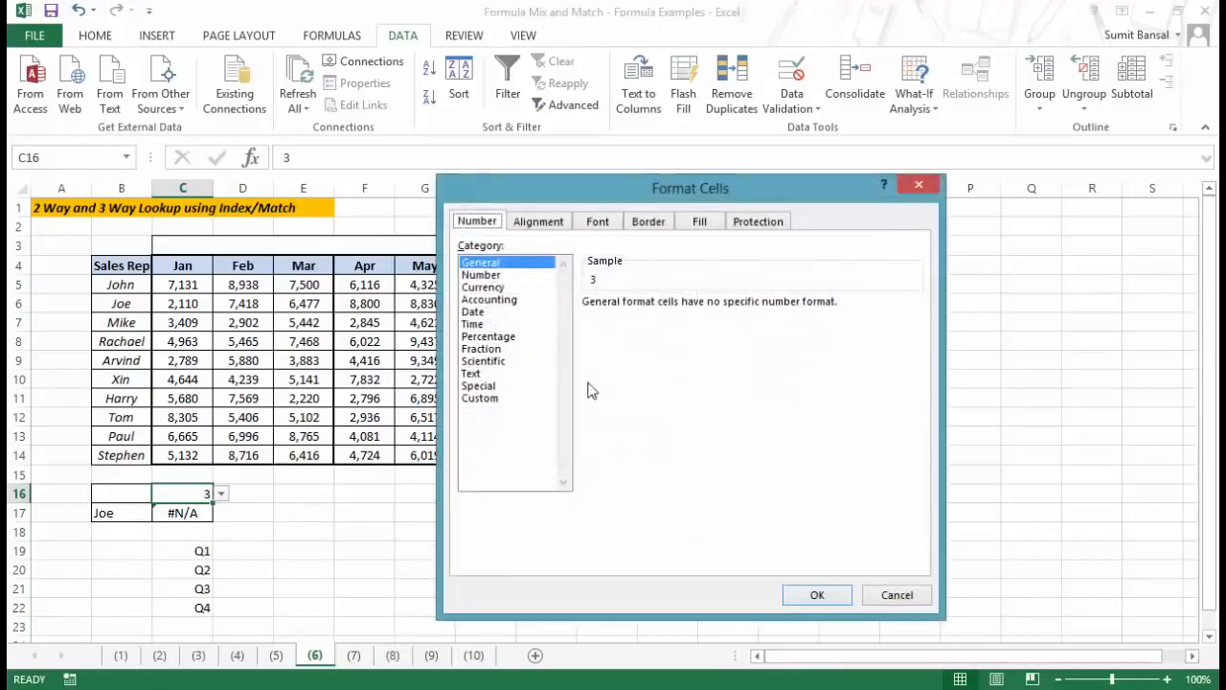
left_click(486, 398)
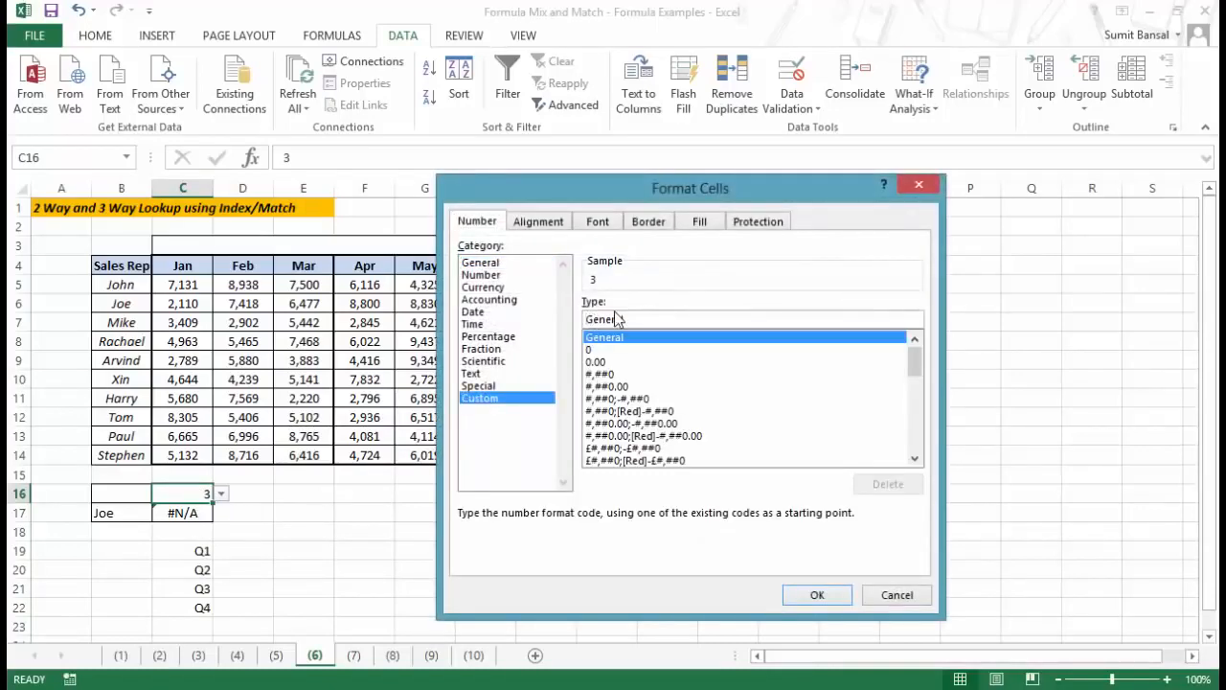
left_click(614, 319)
key("Home")
type("\"Q\"")
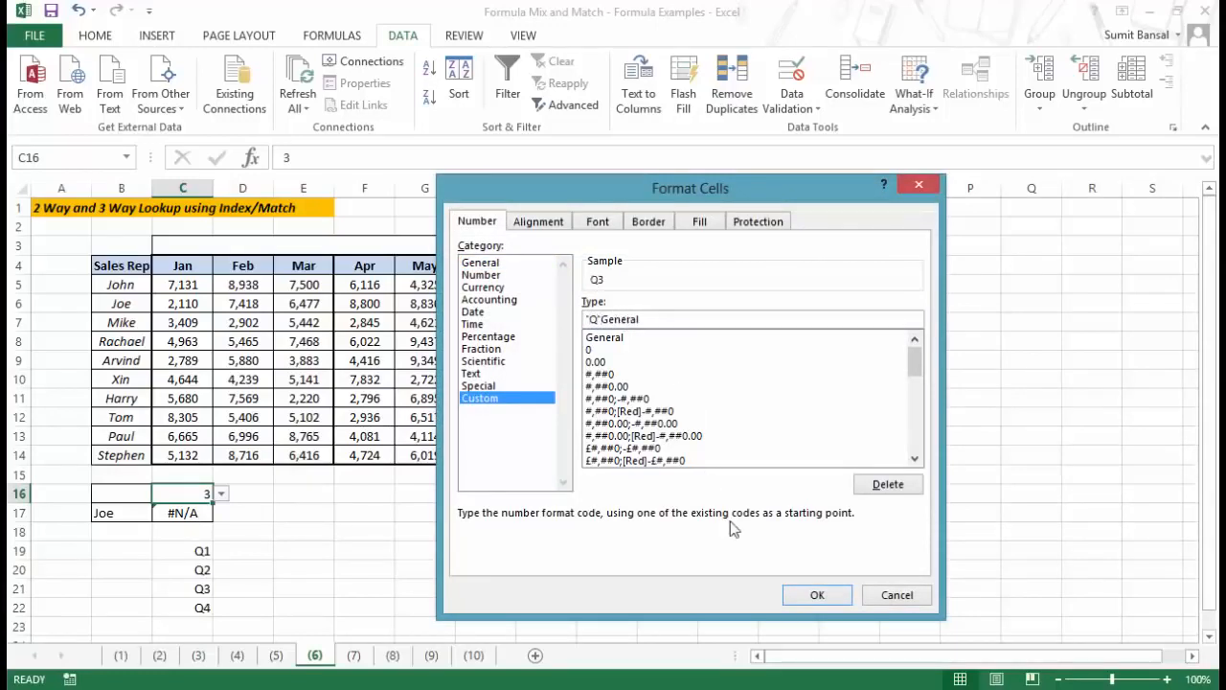
left_click(806, 594)
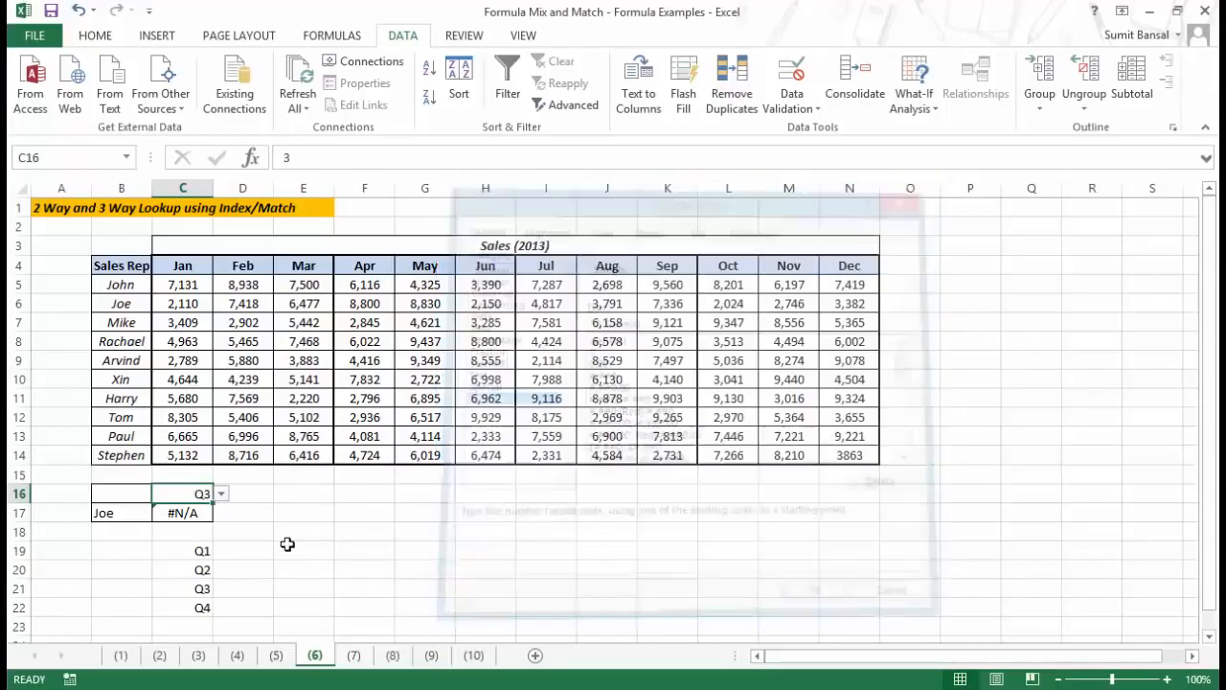
Choose Q2 from the drop-down list in C16 and inspect the cell's underlying value.
left_click(220, 494)
left_click(205, 517)
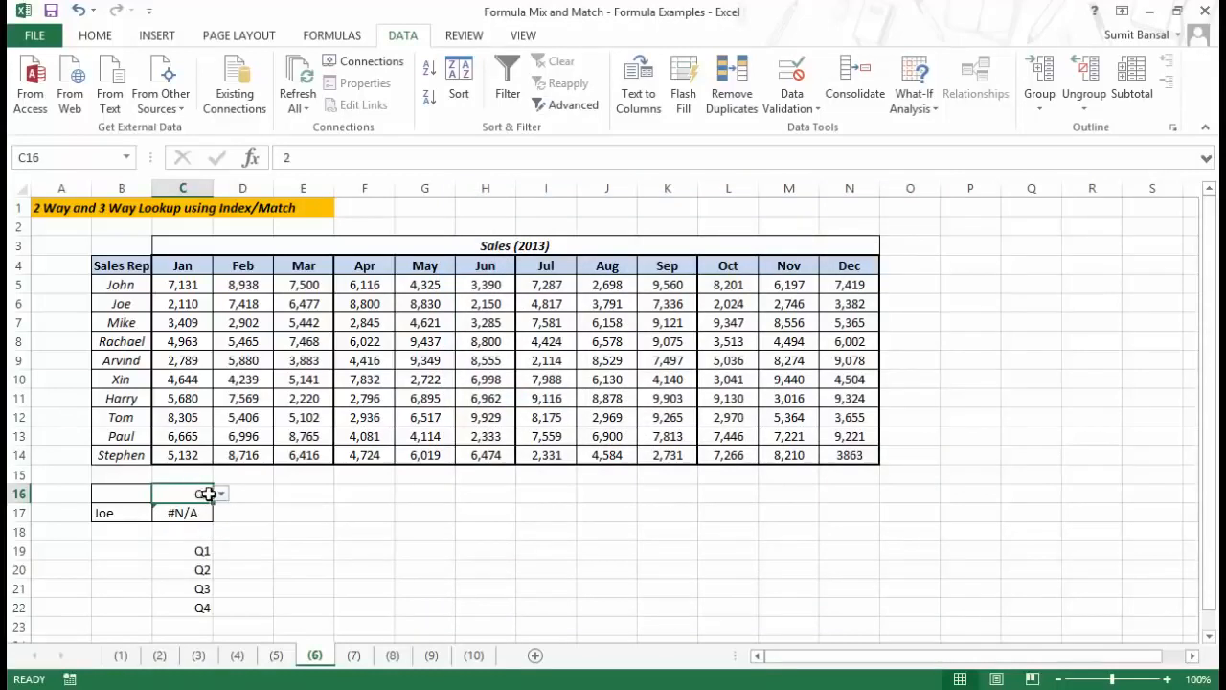
left_click(286, 157)
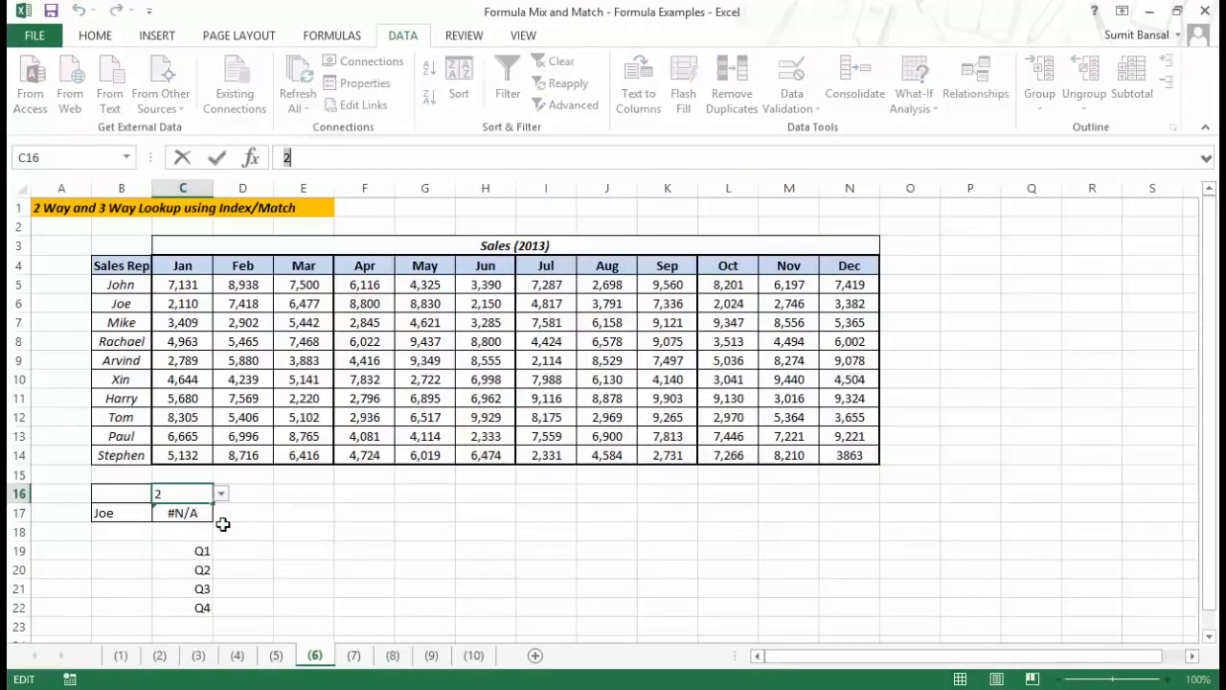
key("Escape")
Replace the formula in C17 with an INDEX whose array is a CHOOSE function using C16 as its index number.
left_click(195, 512)
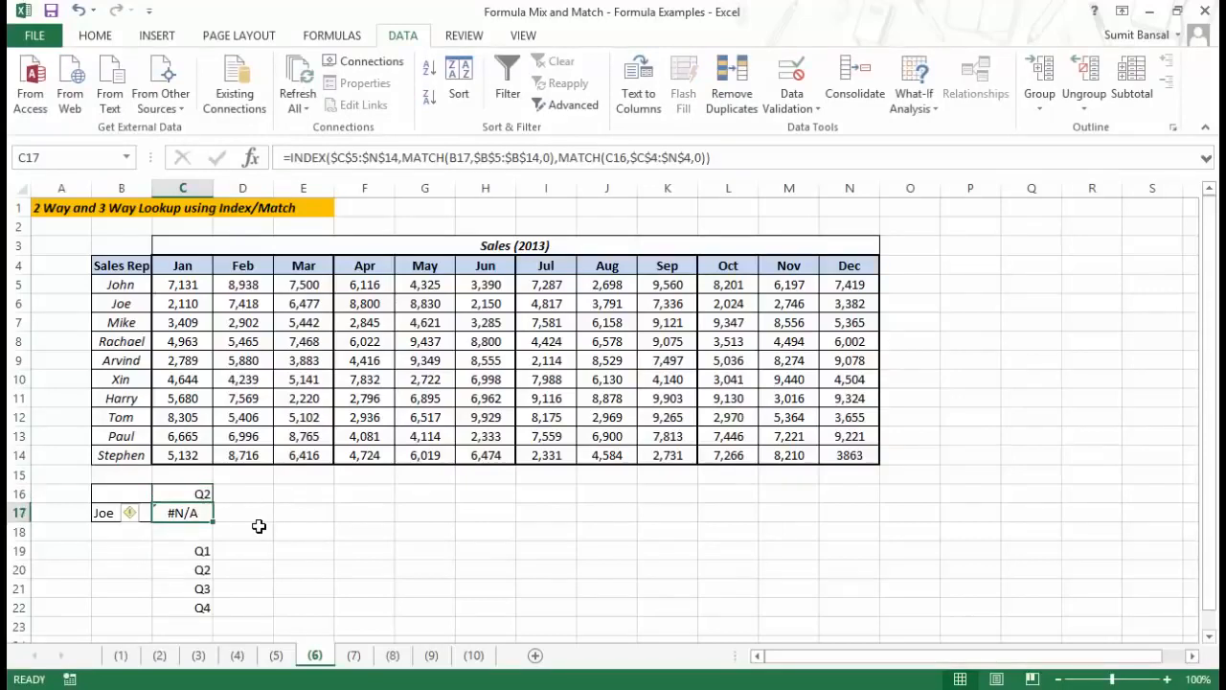
type("=ind")
key("Tab")
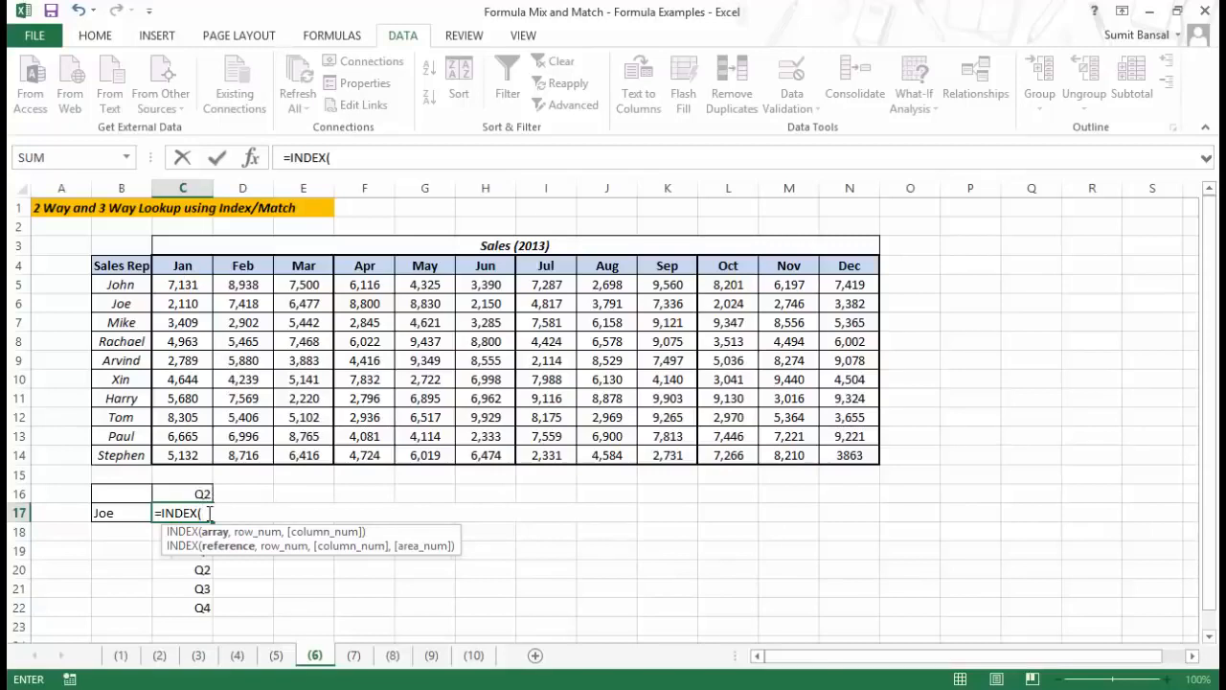
type("Choose")
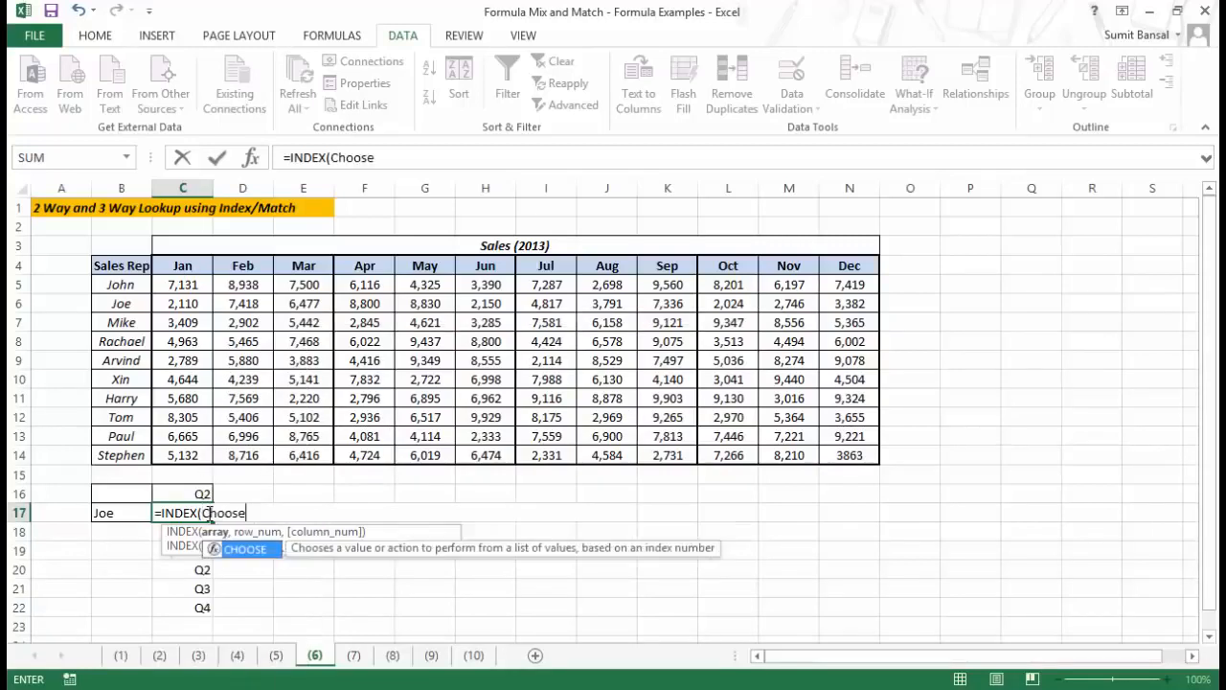
key("Tab")
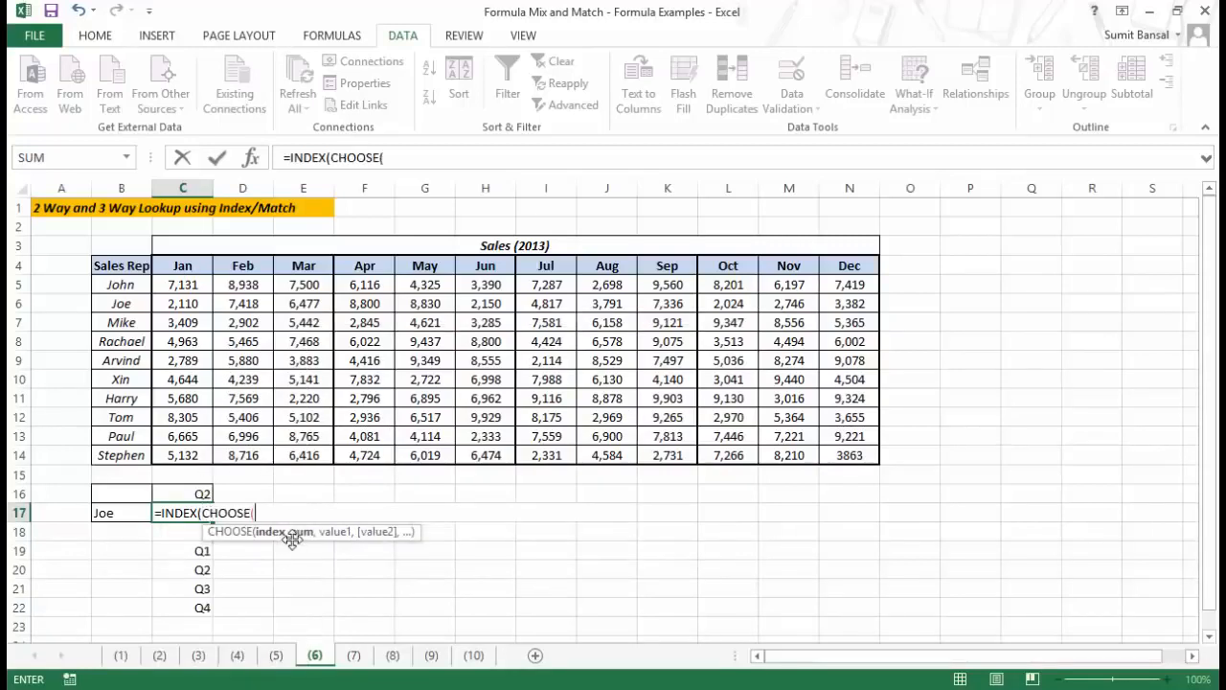
left_click(197, 492)
type(",")
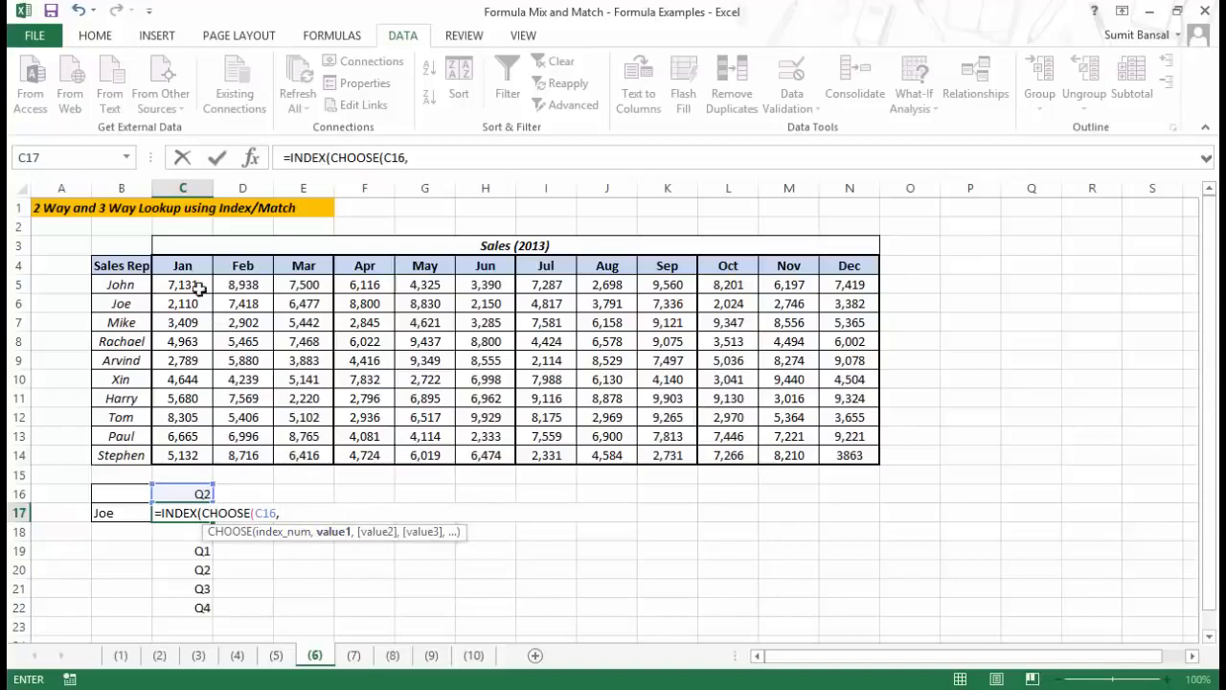
Add the absolute ranges $C$5:$E$14 and $F$5:$H$14 as the first two CHOOSE values.
left_click_drag(197, 285, 303, 445)
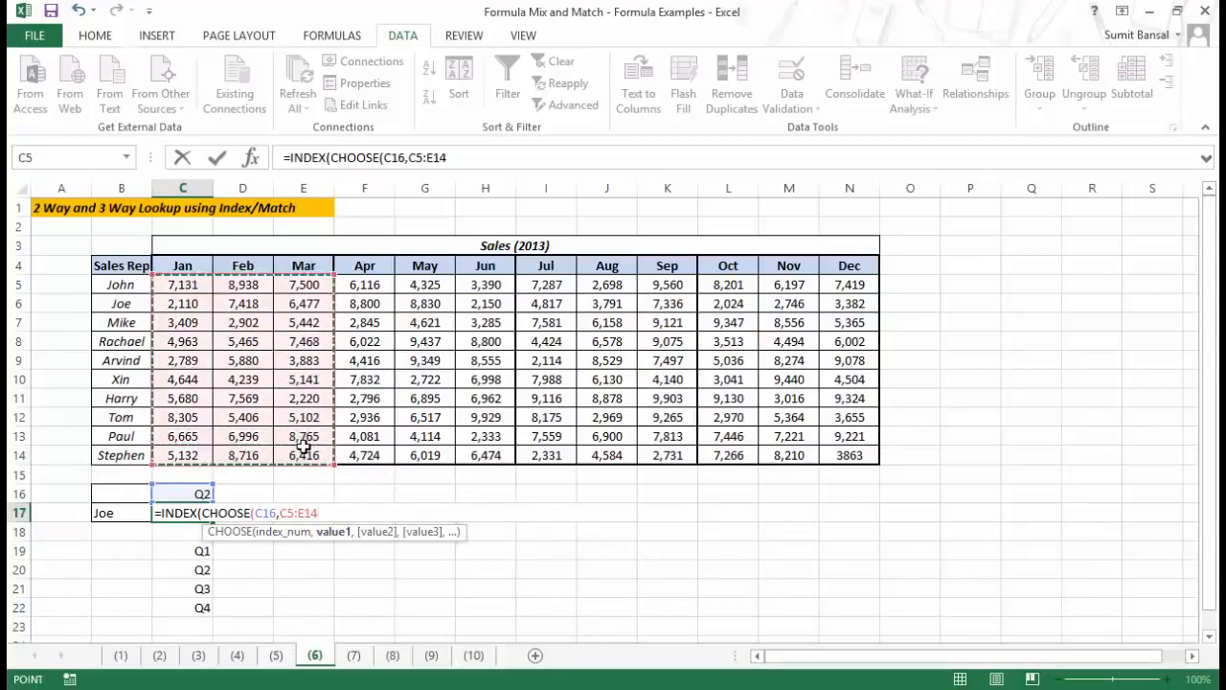
key("F4")
type(",")
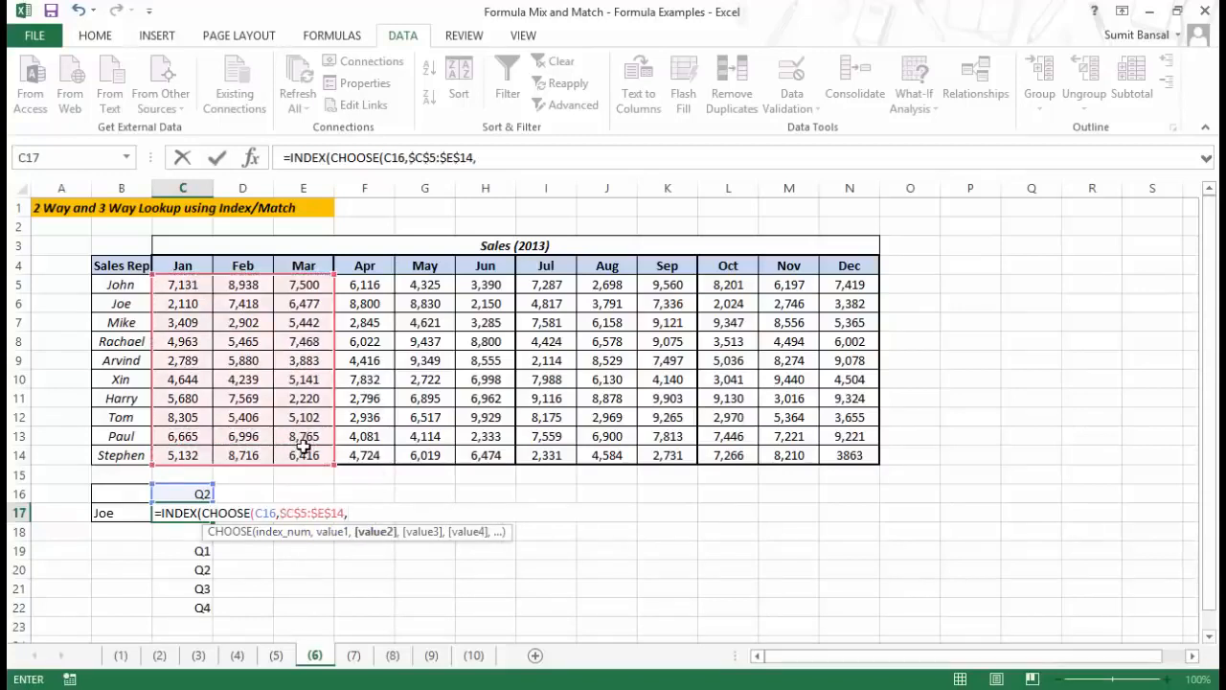
left_click_drag(362, 285, 489, 446)
key("F4")
type(",")
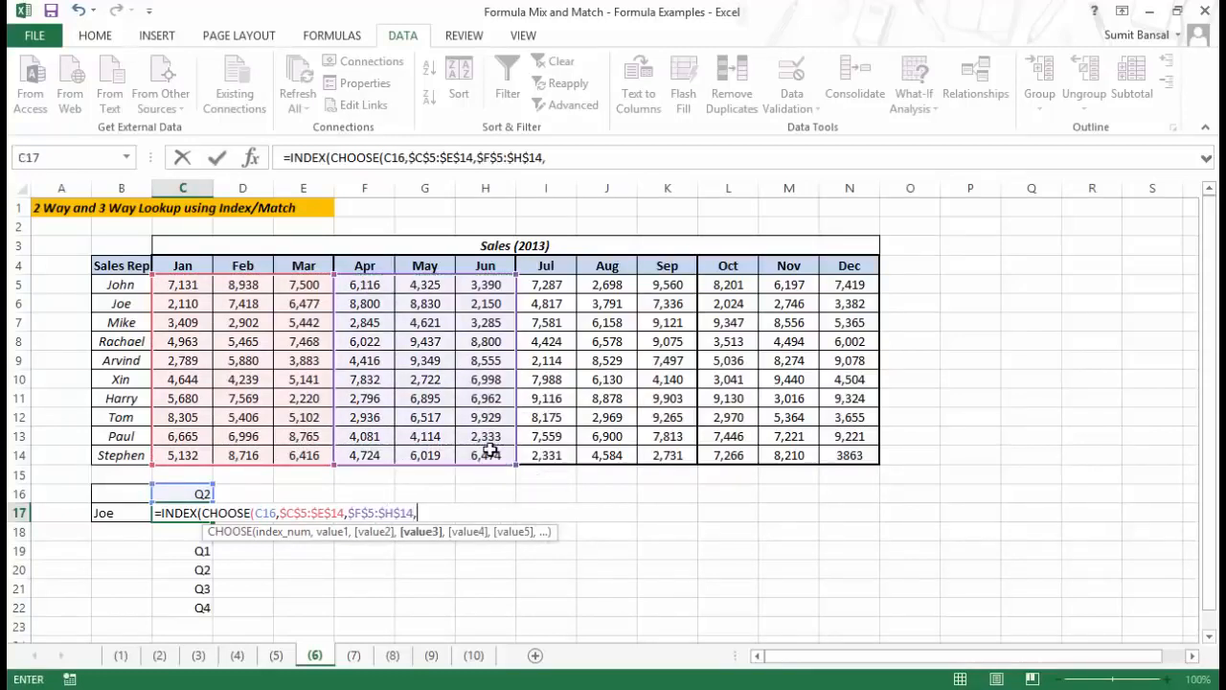
Add the absolute ranges $I$5:$K$14 and $L$5:$N$14 as the third and fourth values, and close the CHOOSE function.
left_click_drag(547, 281, 671, 450)
key("F4")
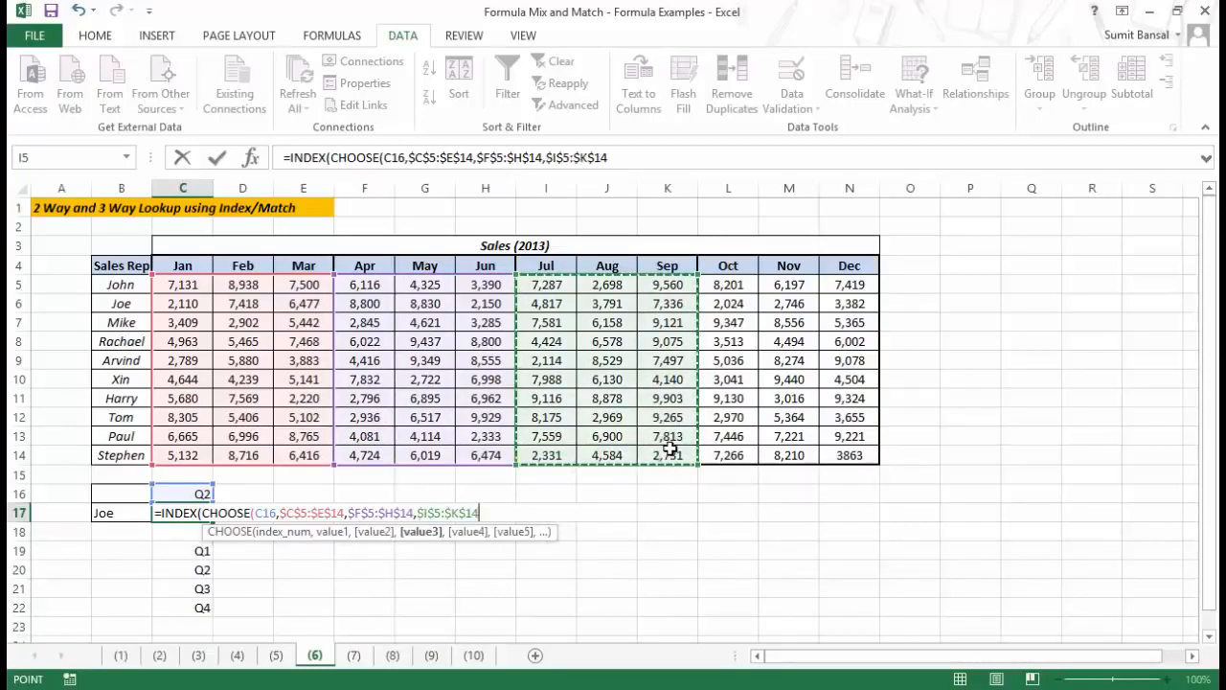
type(",")
left_click_drag(725, 283, 834, 452)
key("F4")
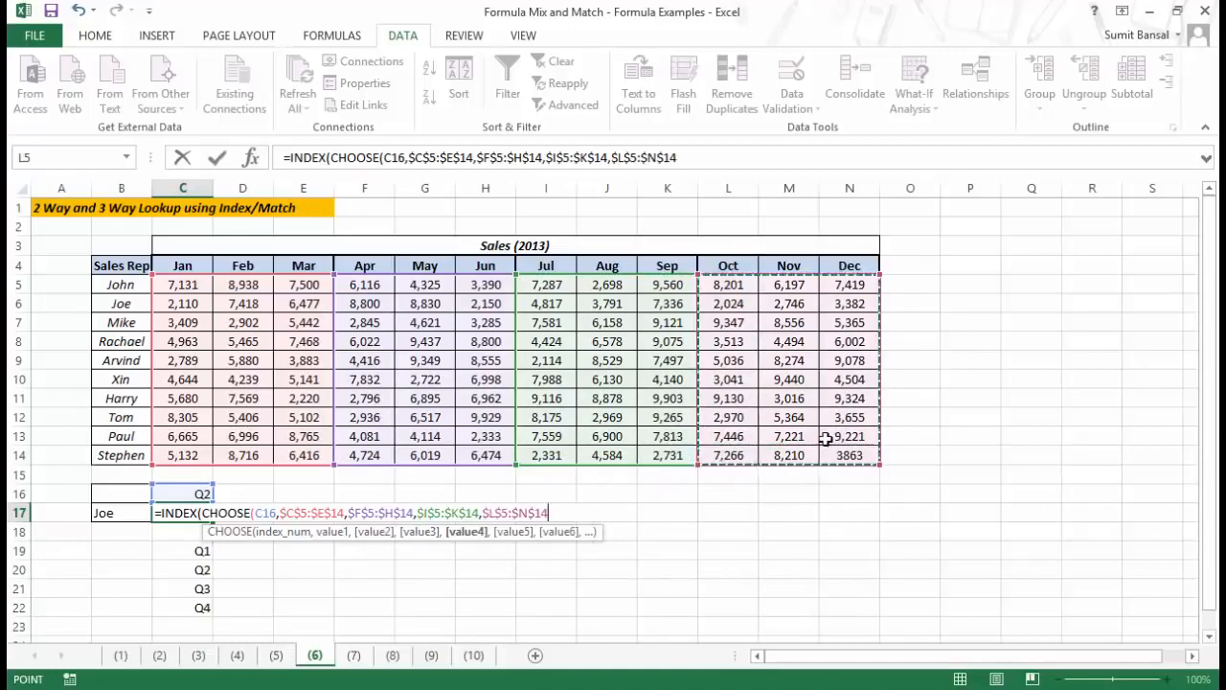
type(")")
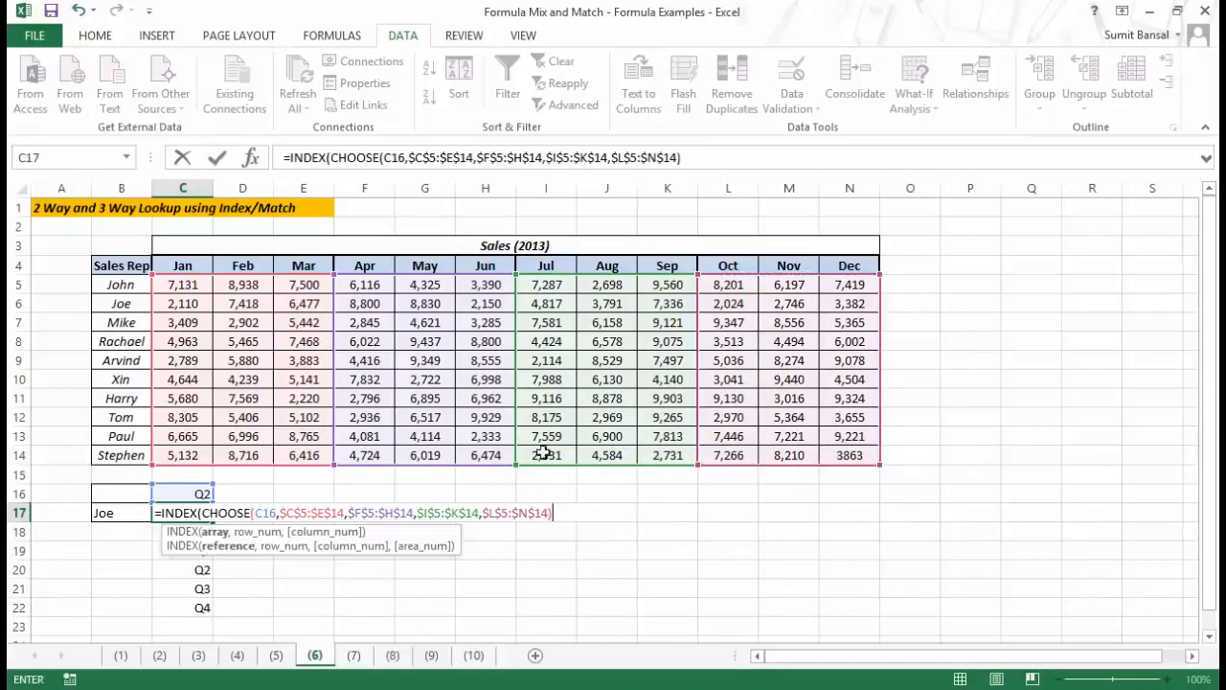
Add a MATCH of B17 in the absolute range $B$5:$B$14 with match type 0 as the INDEX row number.
type(",")
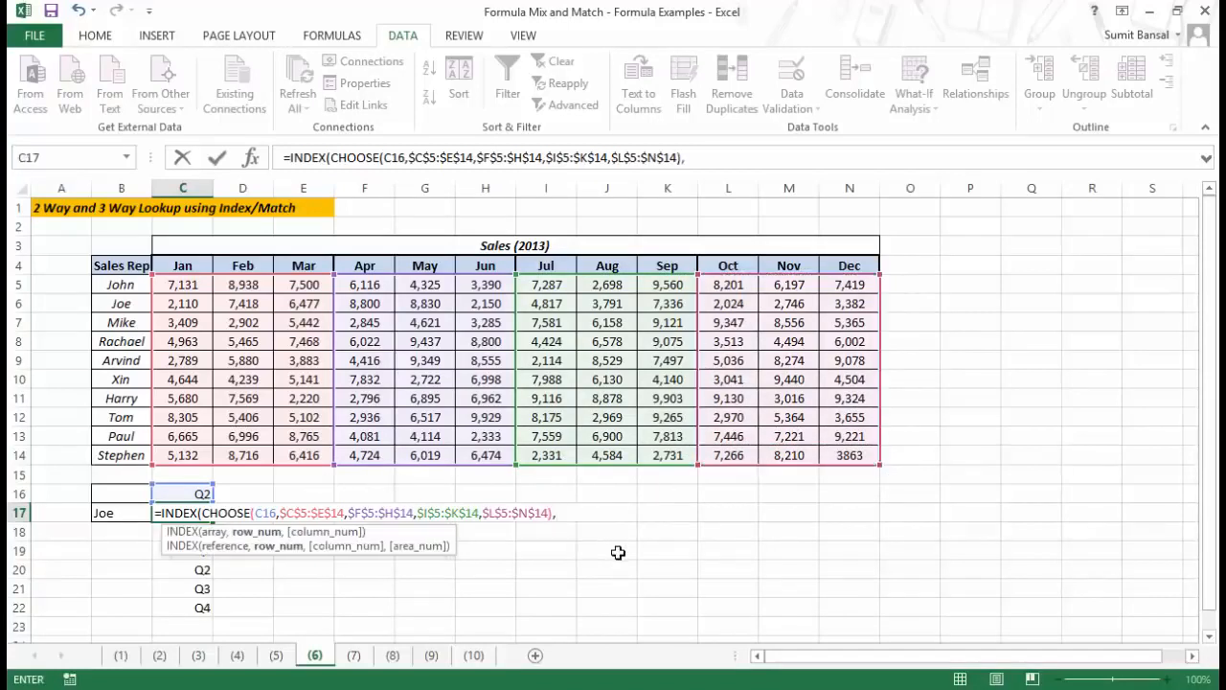
type("matc")
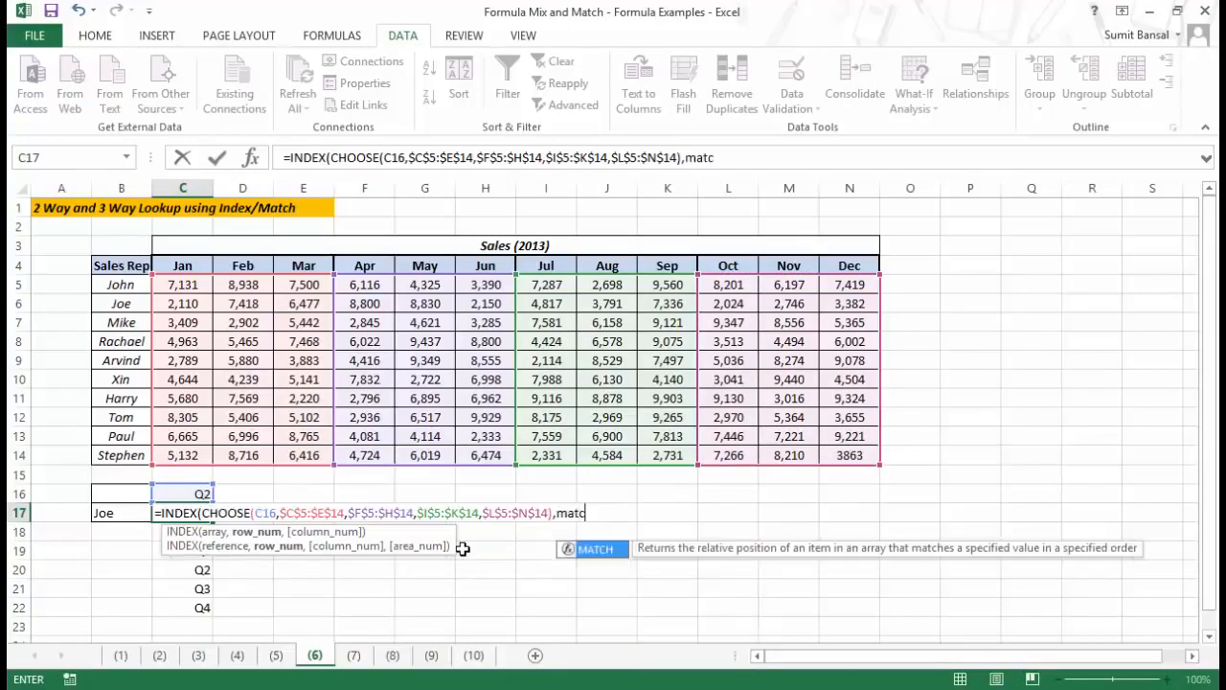
key("Tab")
left_click(101, 515)
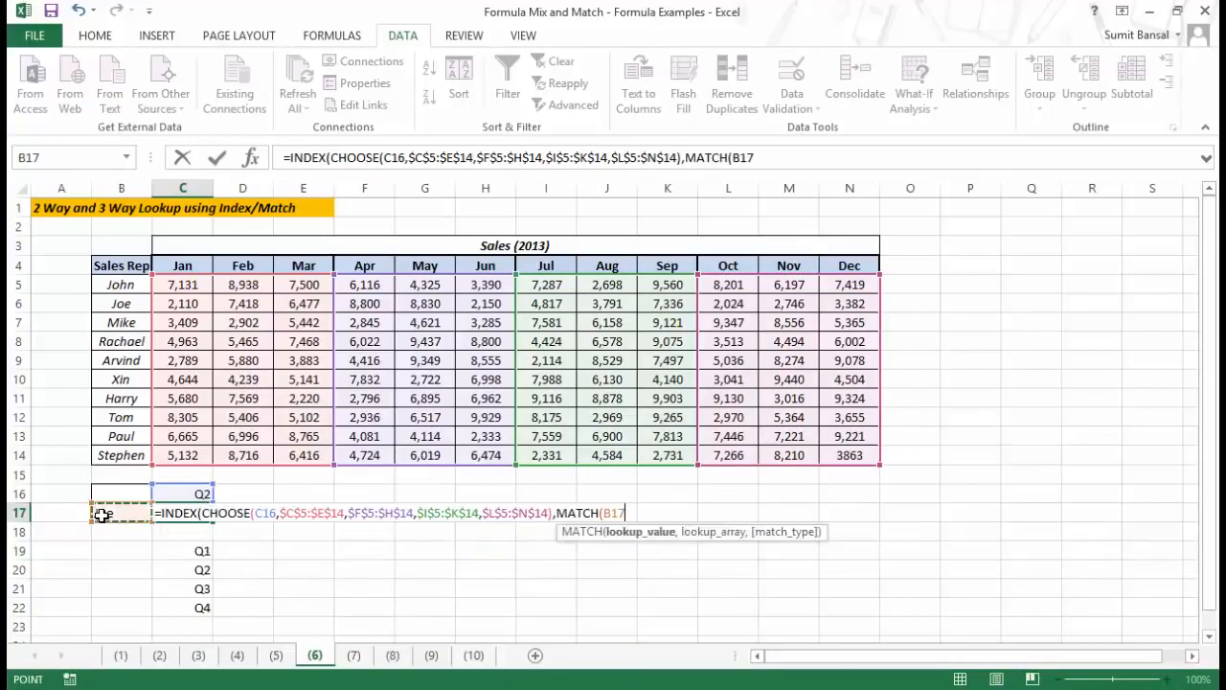
type(",")
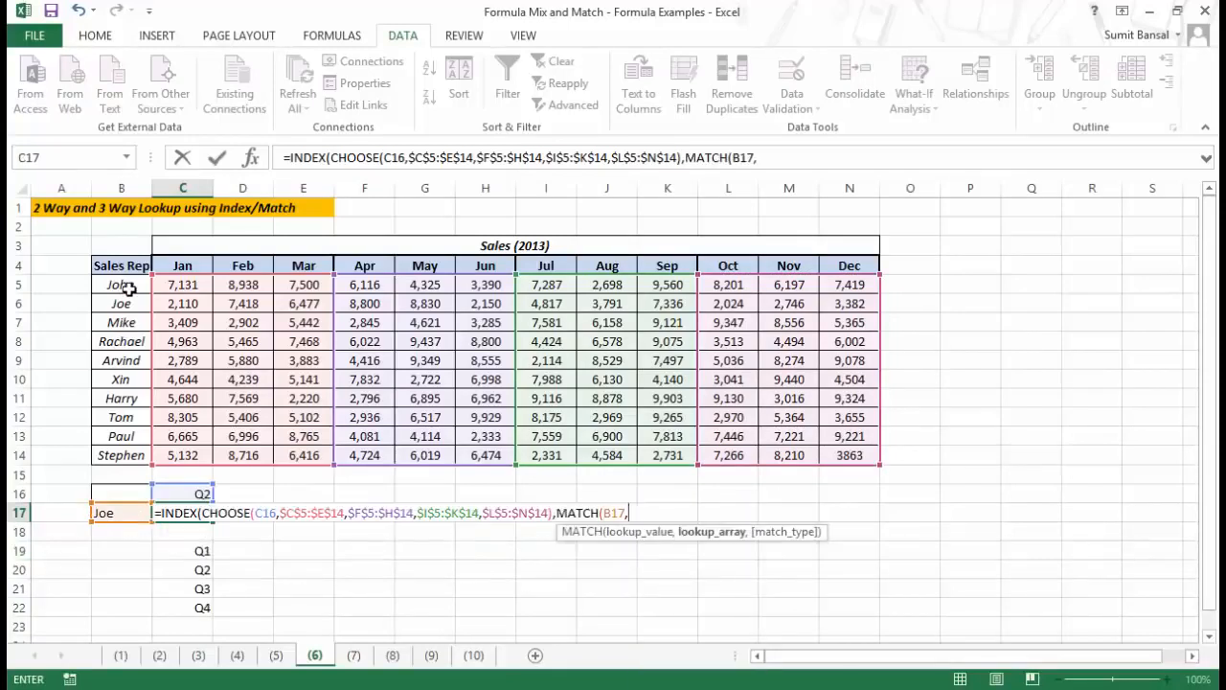
left_click_drag(126, 286, 131, 458)
key("F4")
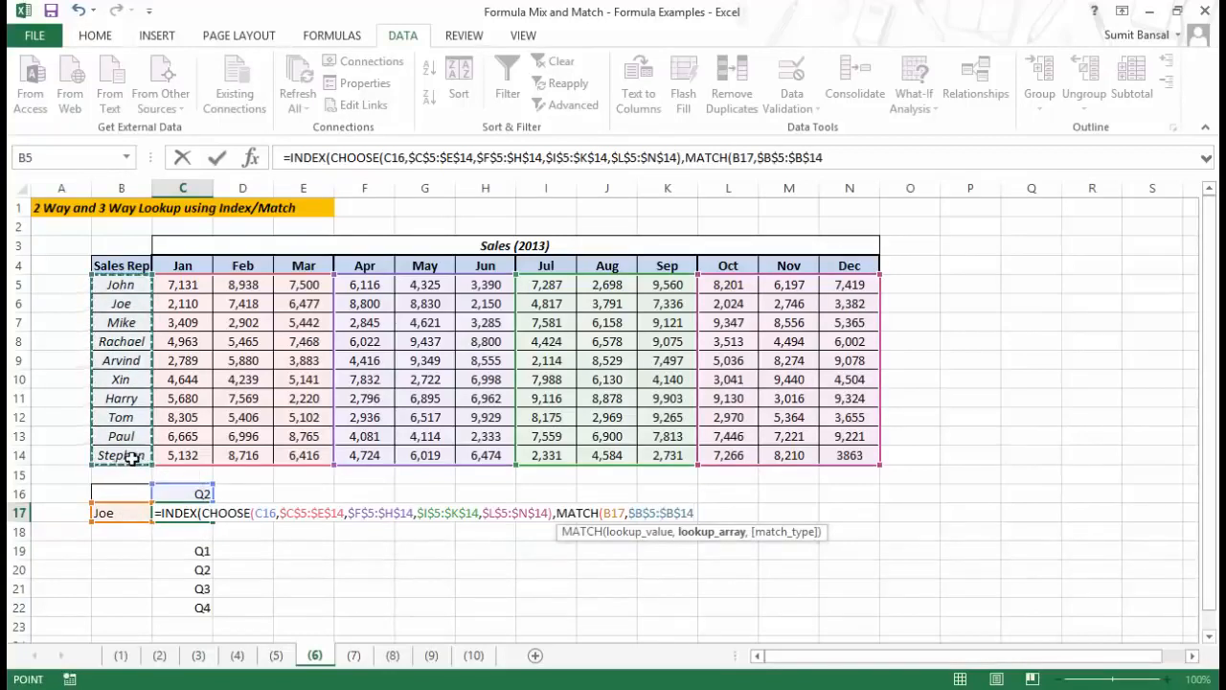
type(",0)")
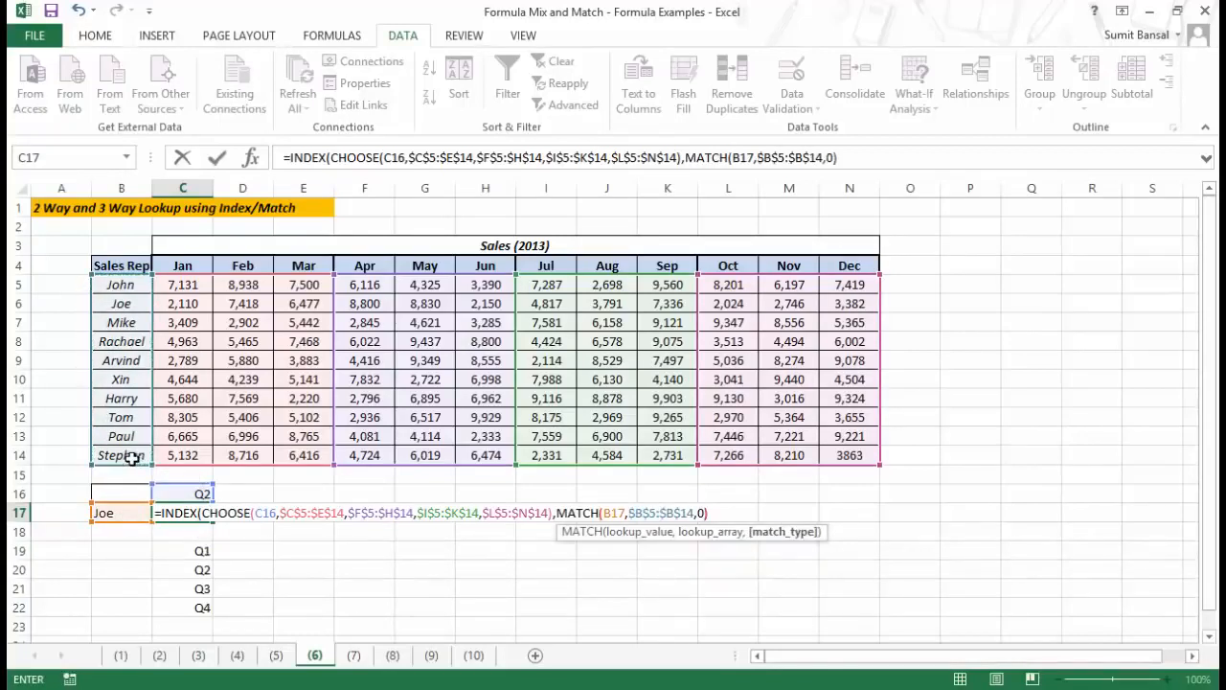
Set the INDEX column number to 1, complete the formula in C17, and compare its result with the April figure in F6.
type(",1)")
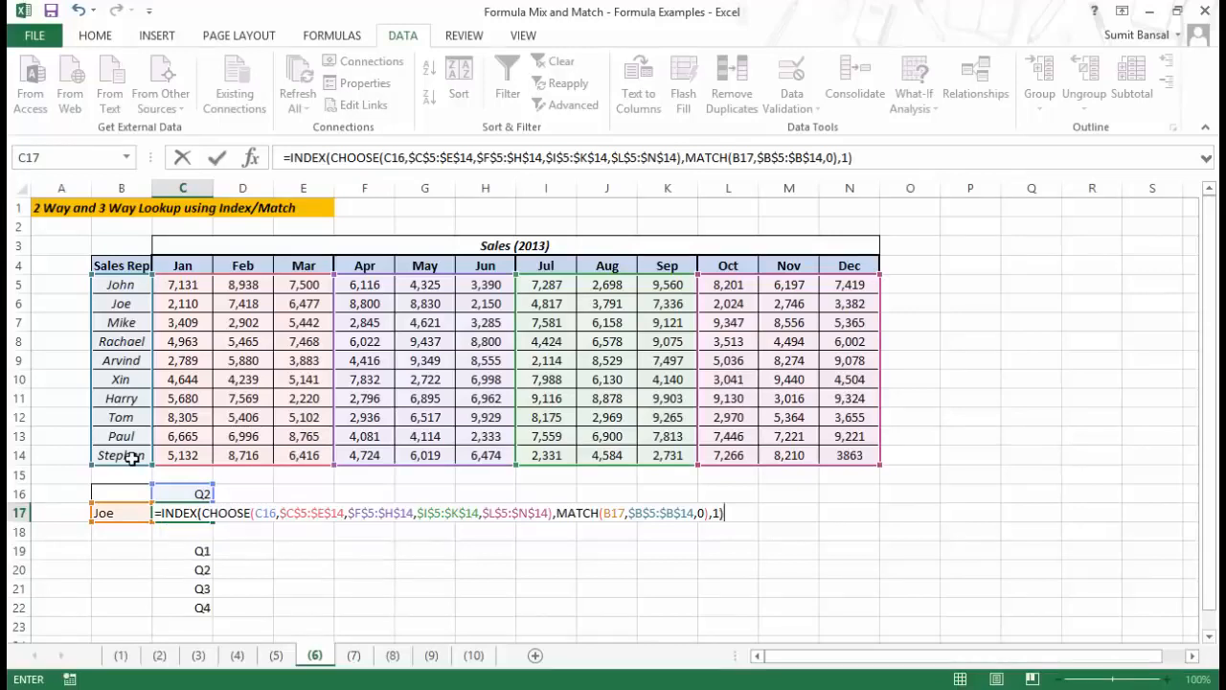
key("Return")
key("Up")
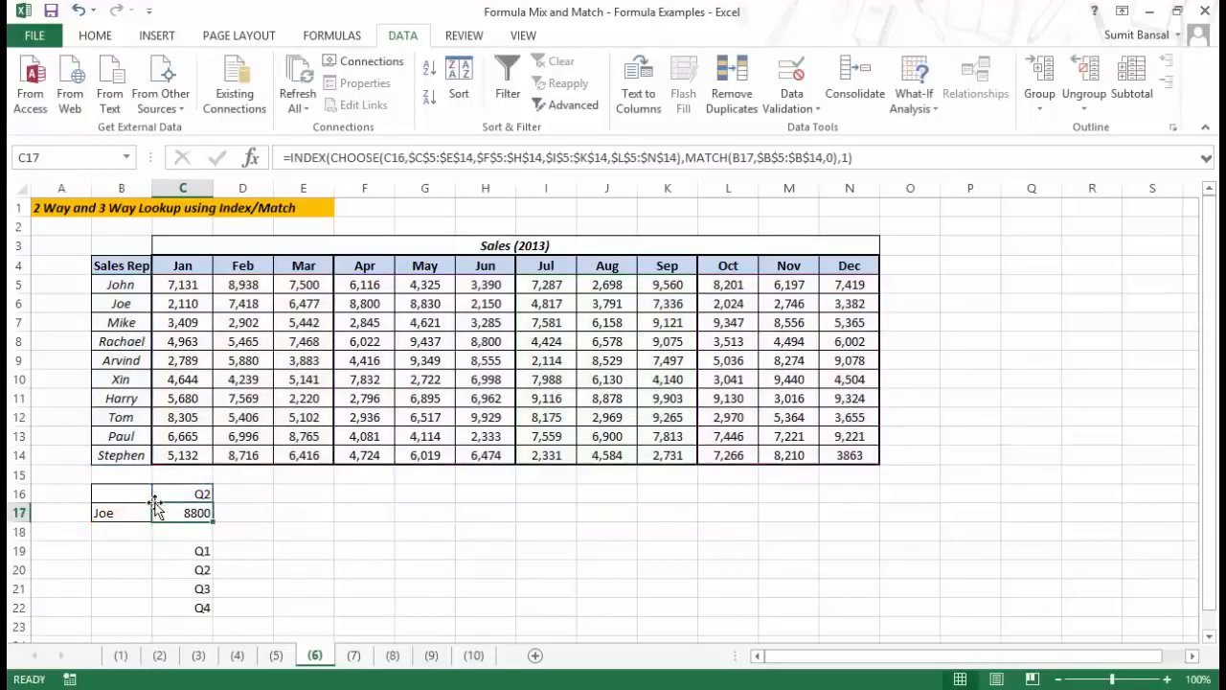
left_click(362, 304)
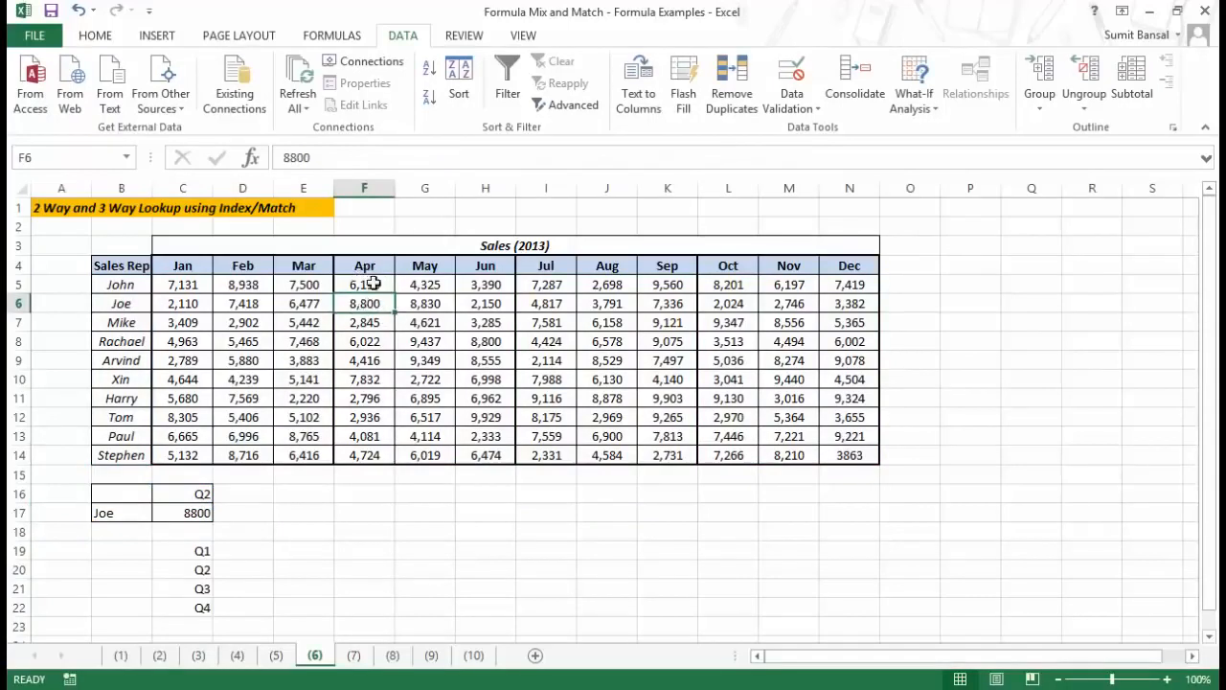
Choose Q3 from the drop-down list in C16 and compare the lookup result with the July figure in I6.
left_click(198, 494)
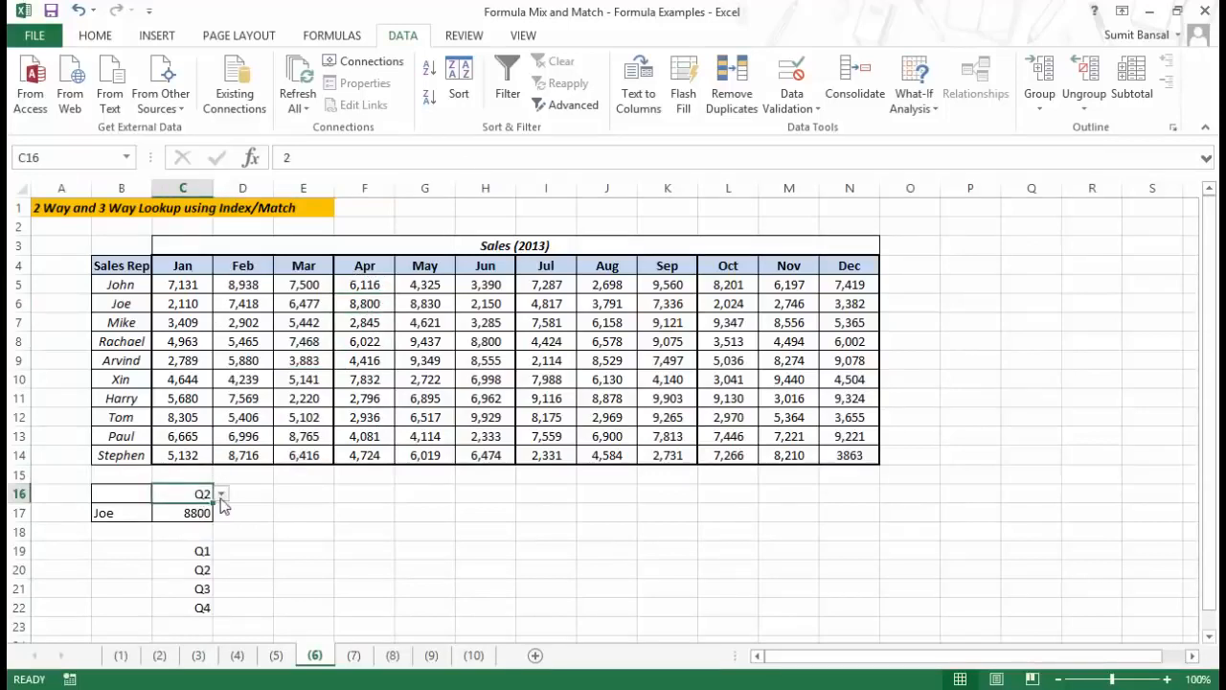
left_click(221, 494)
left_click(211, 534)
left_click(550, 301)
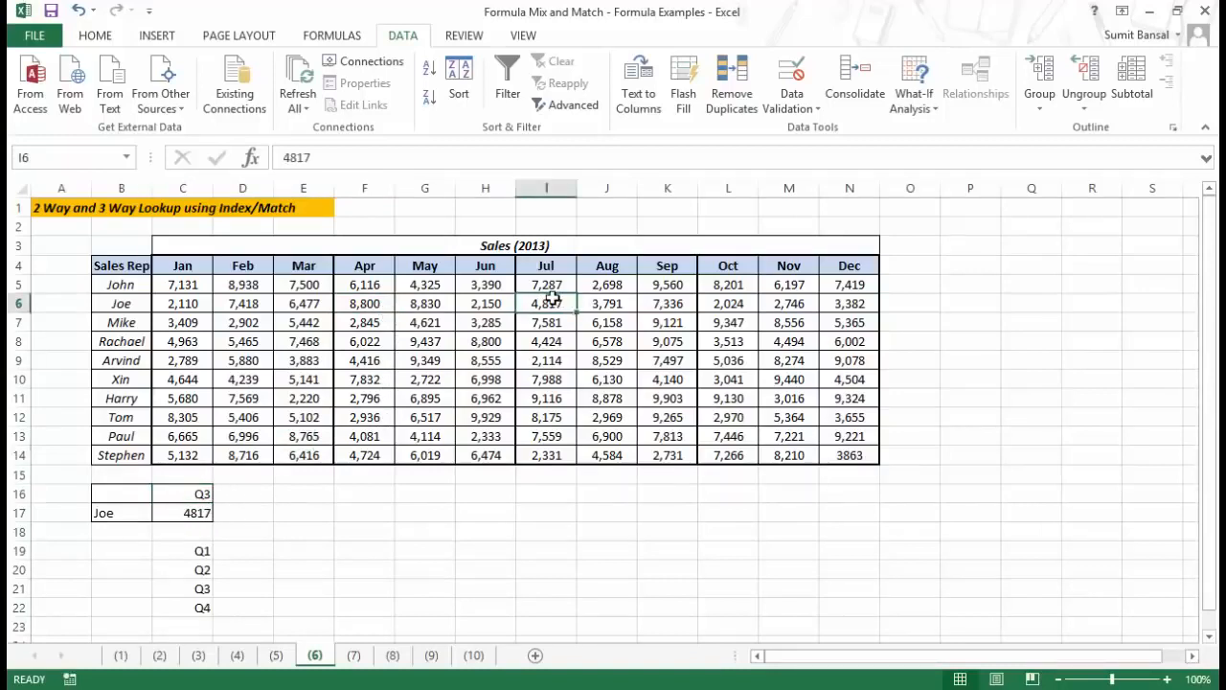
Select the sales rep from B9 and then the one from B11 in B17's drop-down list, and check the result against I11.
left_click(132, 517)
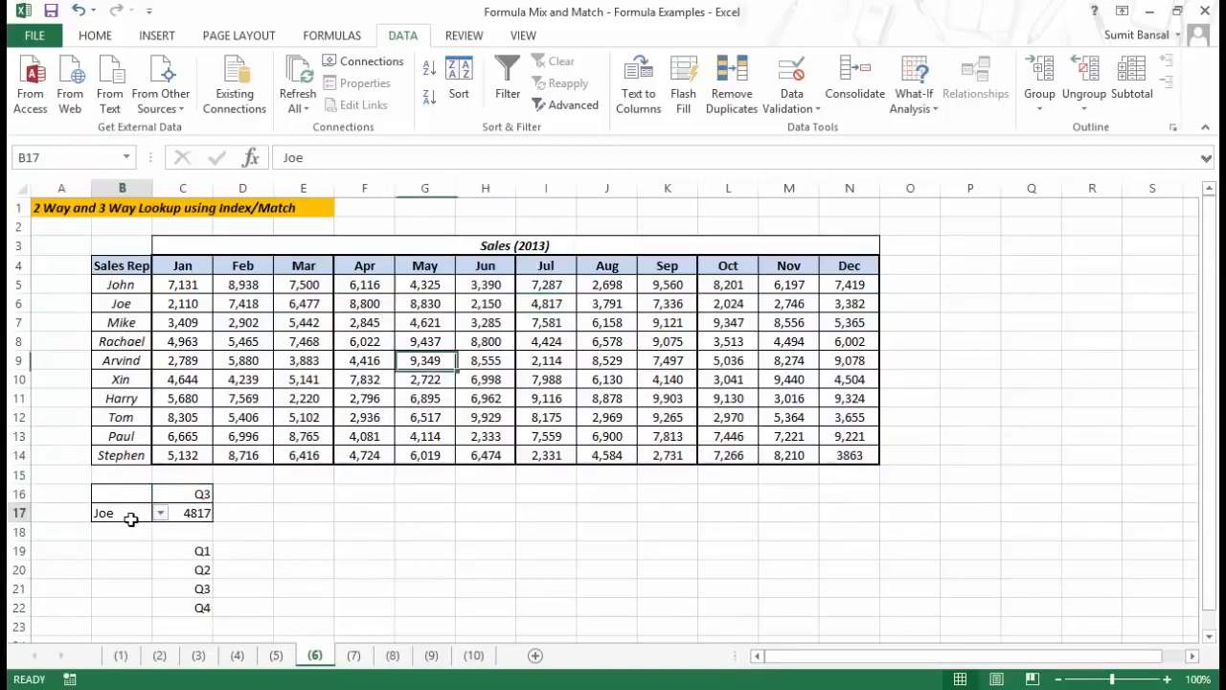
left_click(161, 515)
left_click(134, 566)
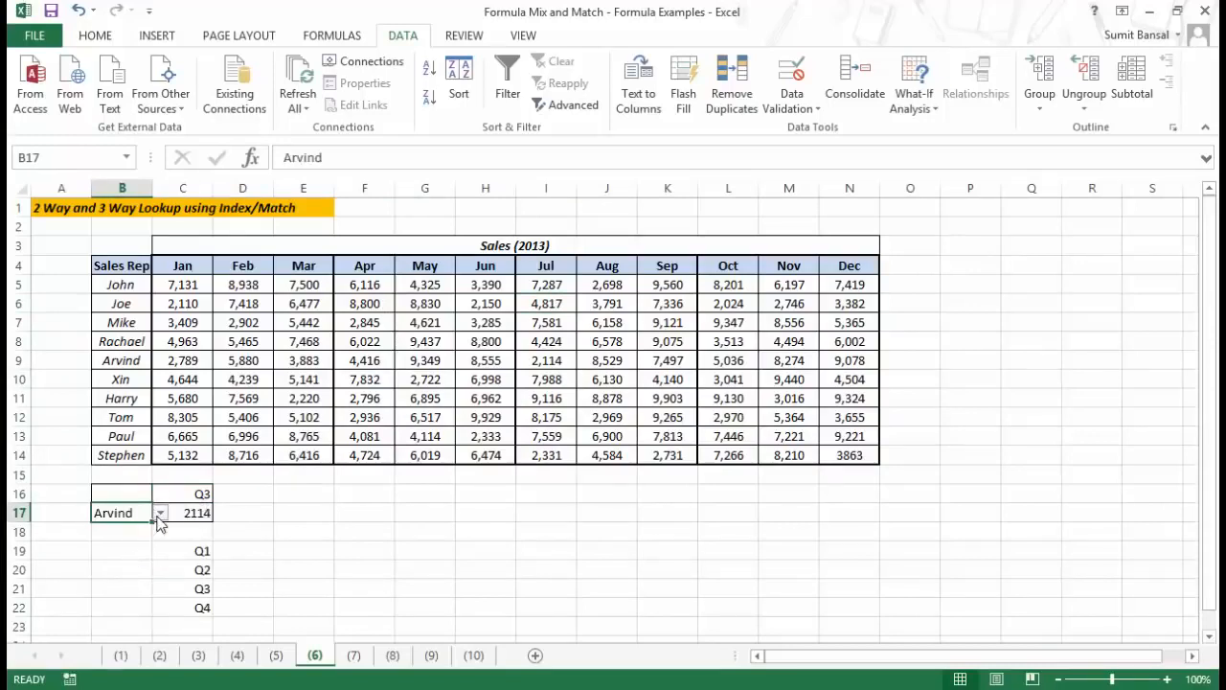
left_click(161, 514)
left_click(120, 584)
left_click(544, 402)
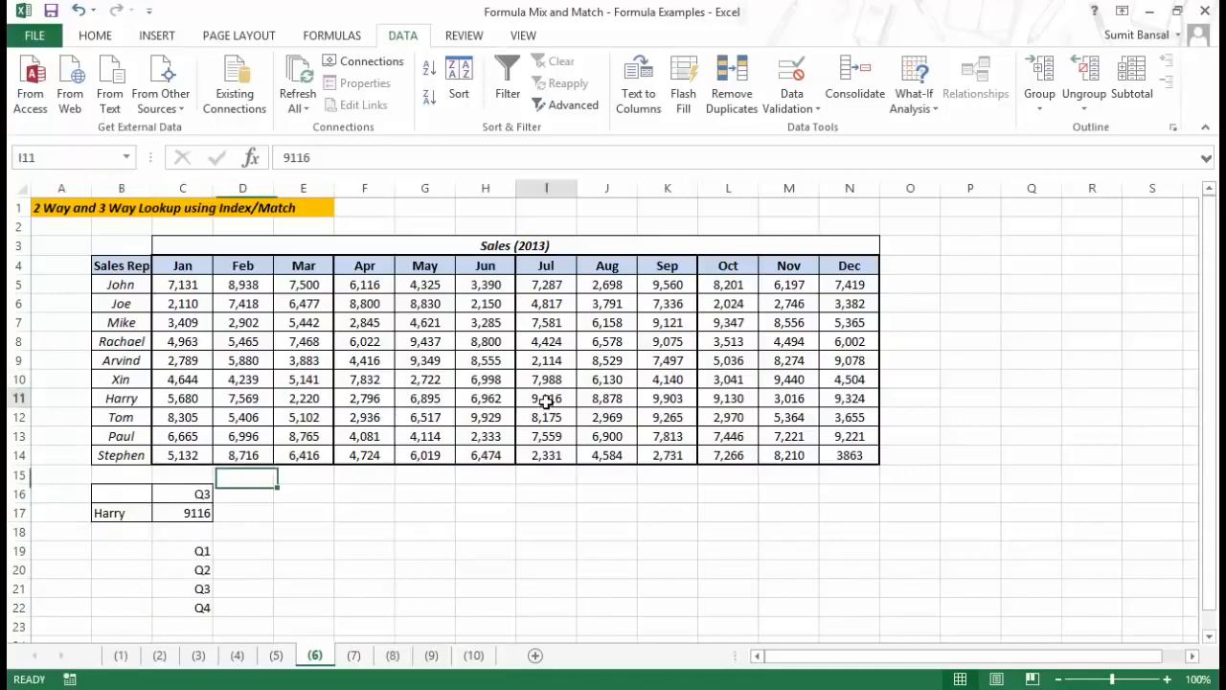
Examine the column number argument of the INDEX formula in C17, keeping the formula as it is.
double_click(183, 512)
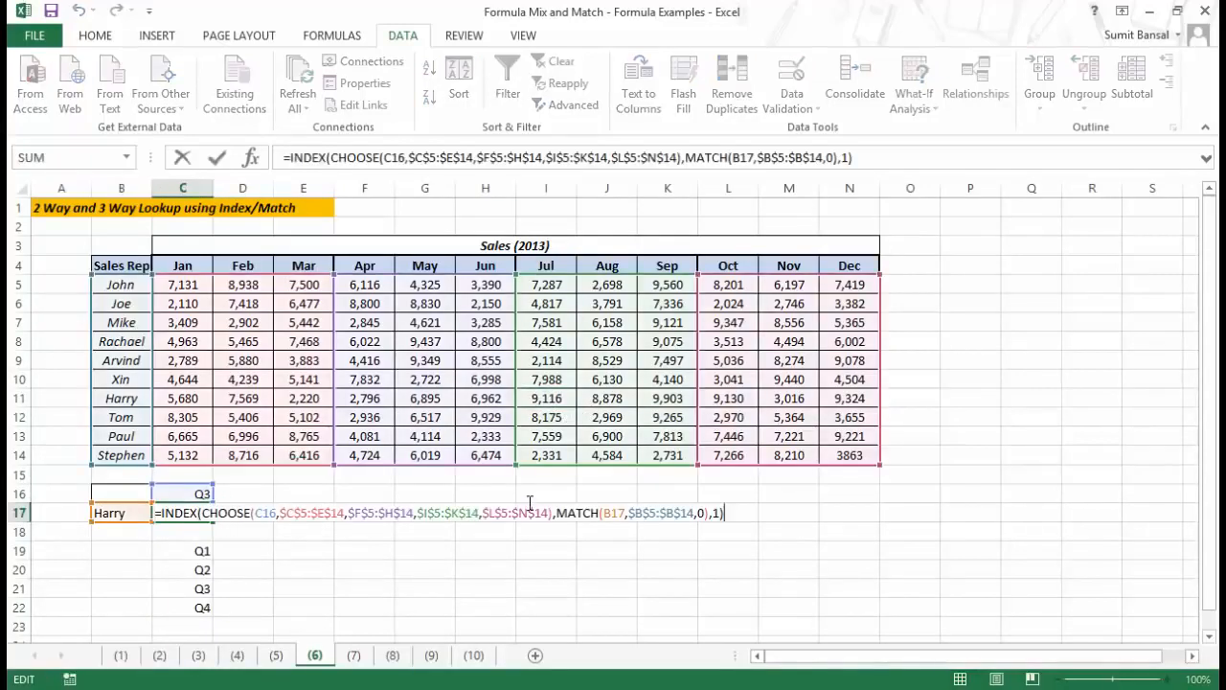
left_click(718, 513)
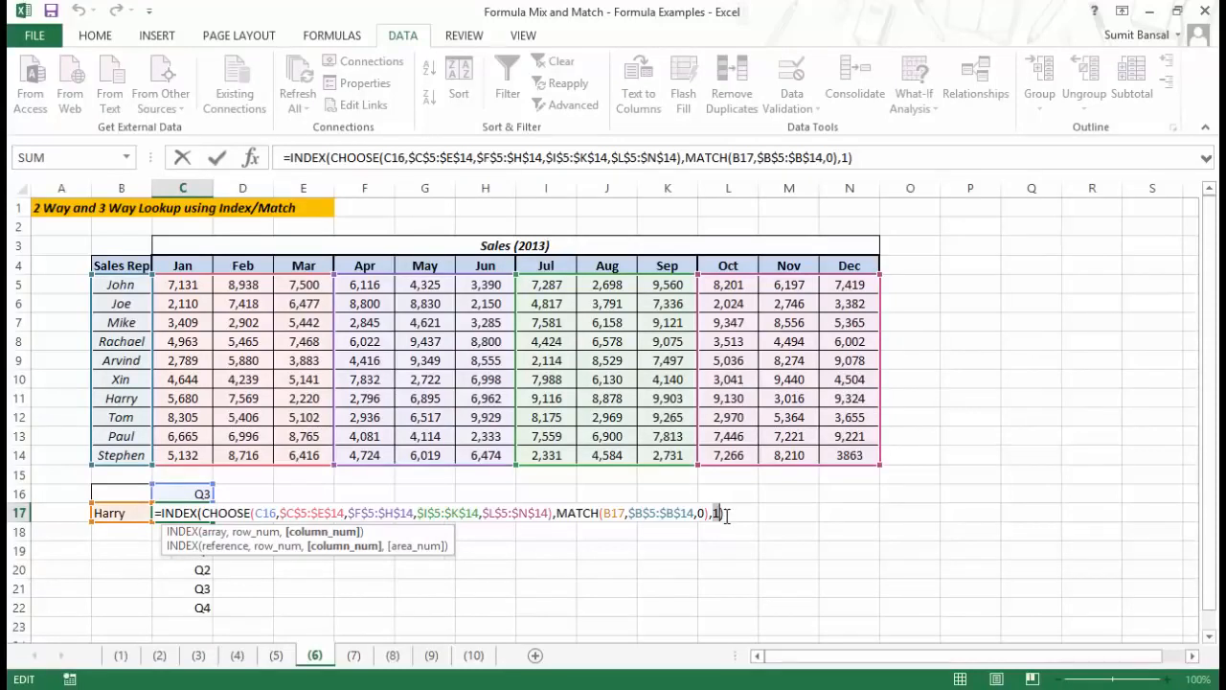
key("ctrl+Return")
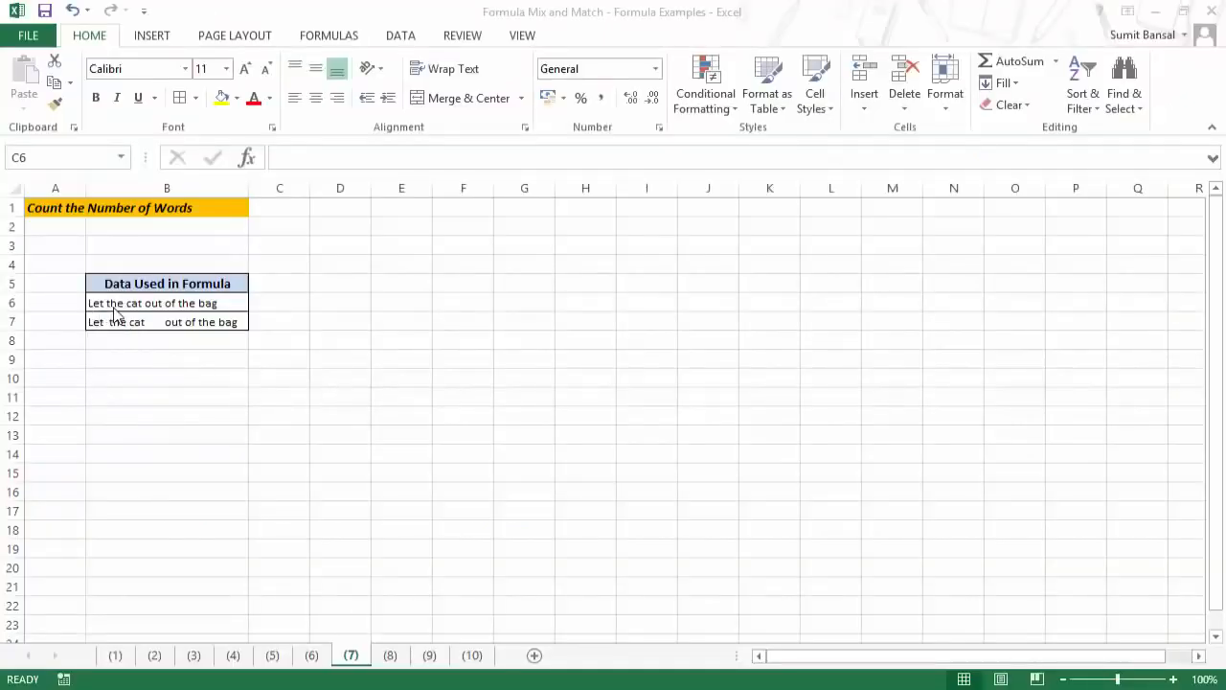
On the word-count sheet (7), enter =LEN(B6) in C6 to count the characters of the first sentence.
left_click(292, 302)
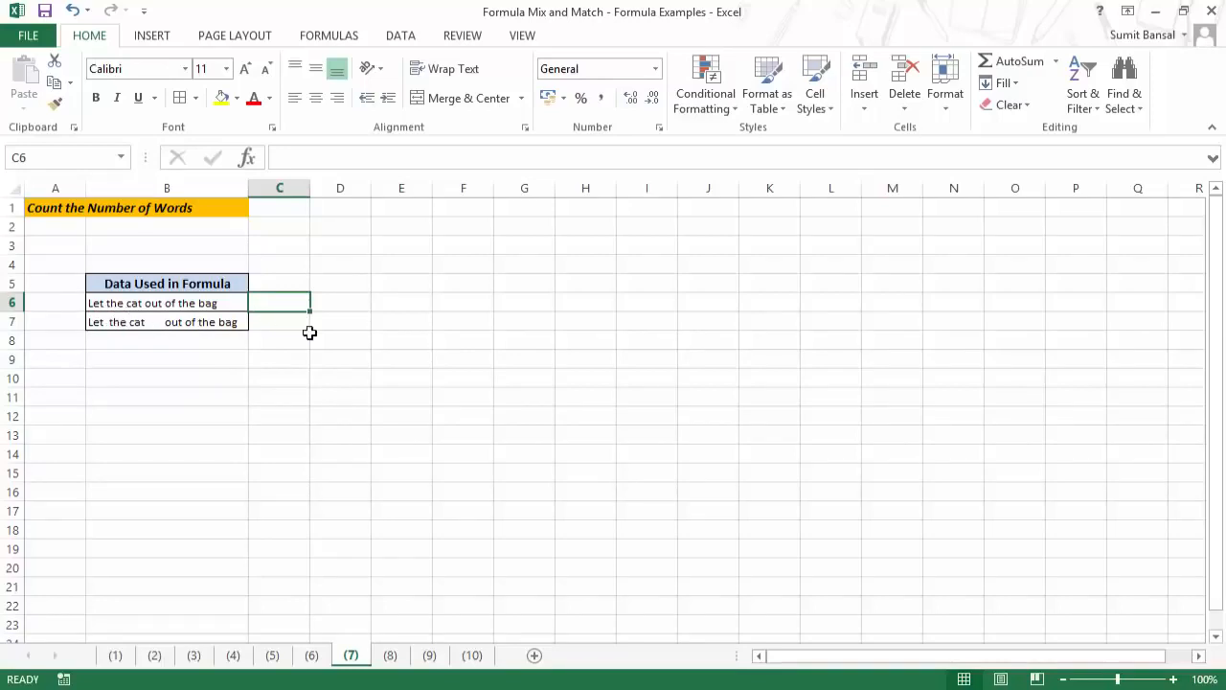
type("=")
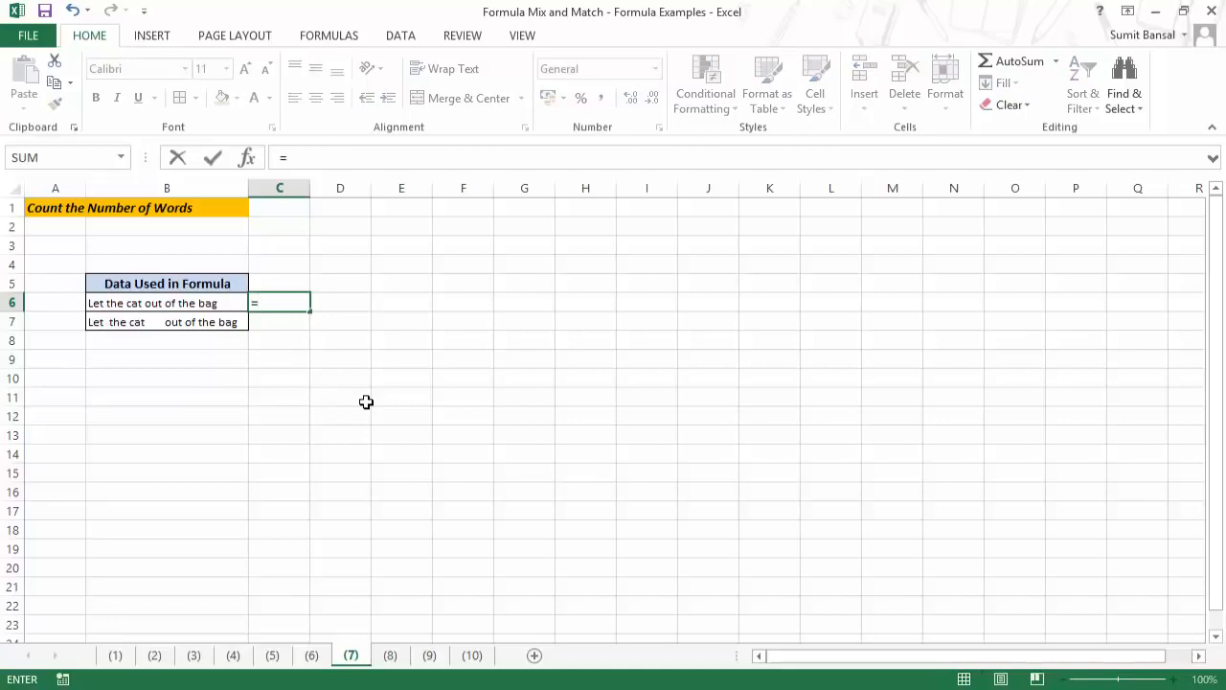
type("LEN(")
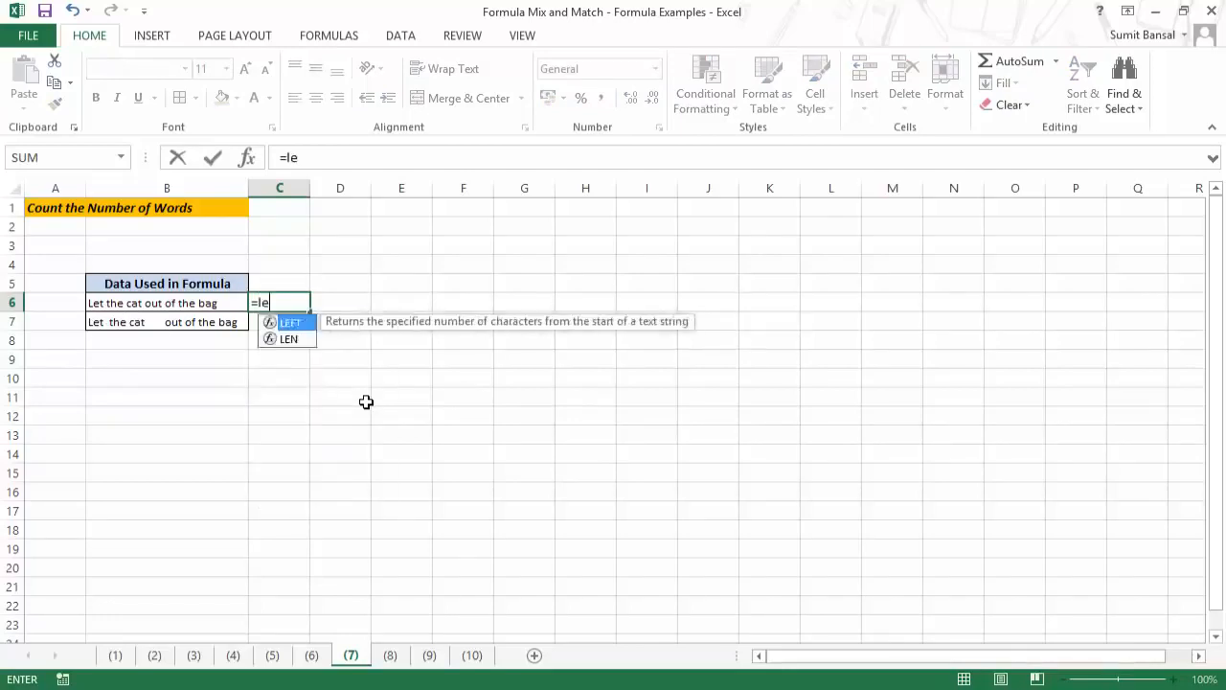
left_click(181, 306)
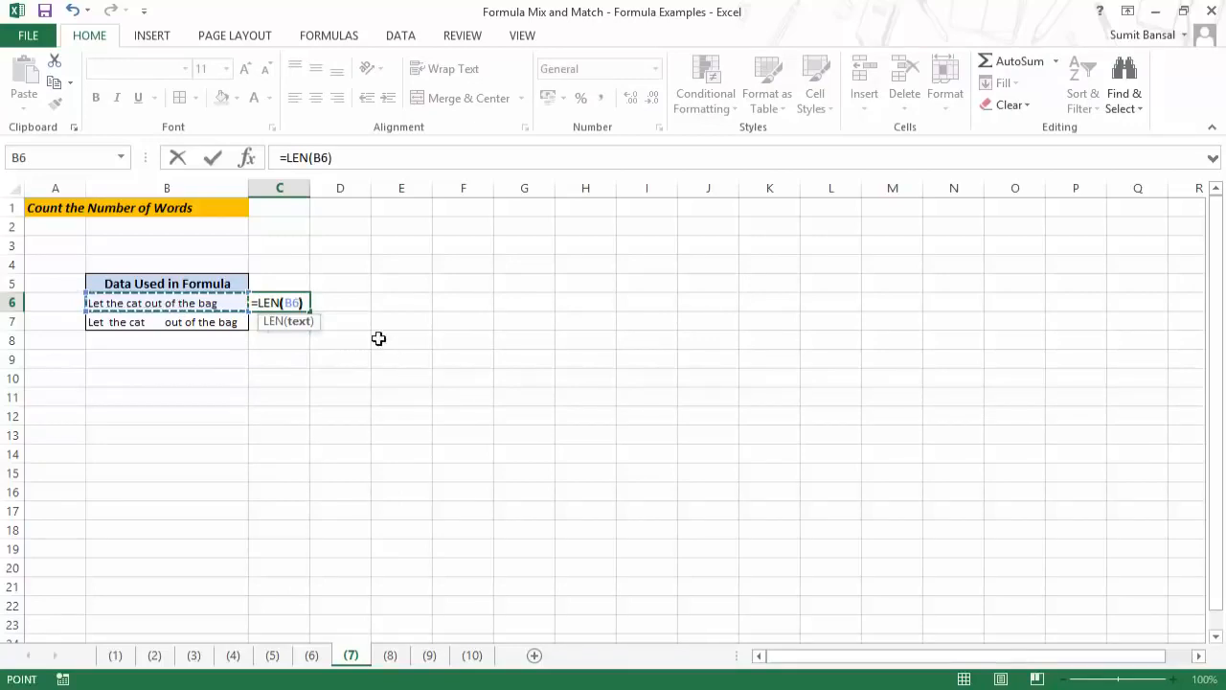
type(")")
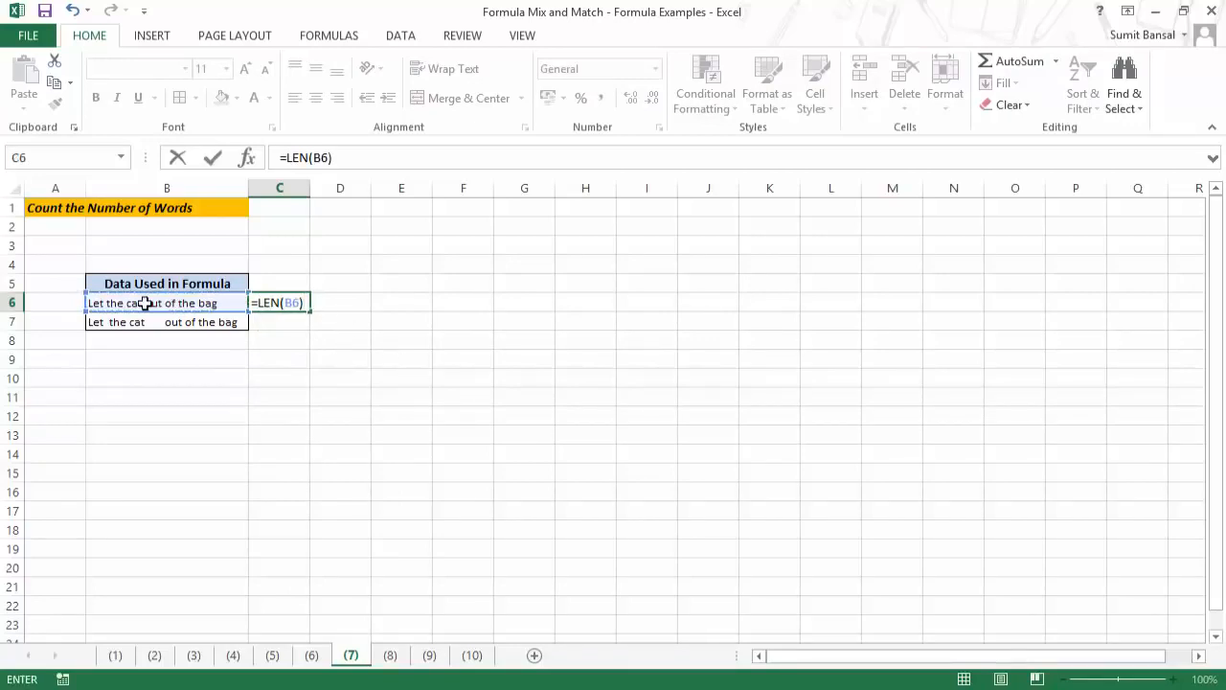
key("Return")
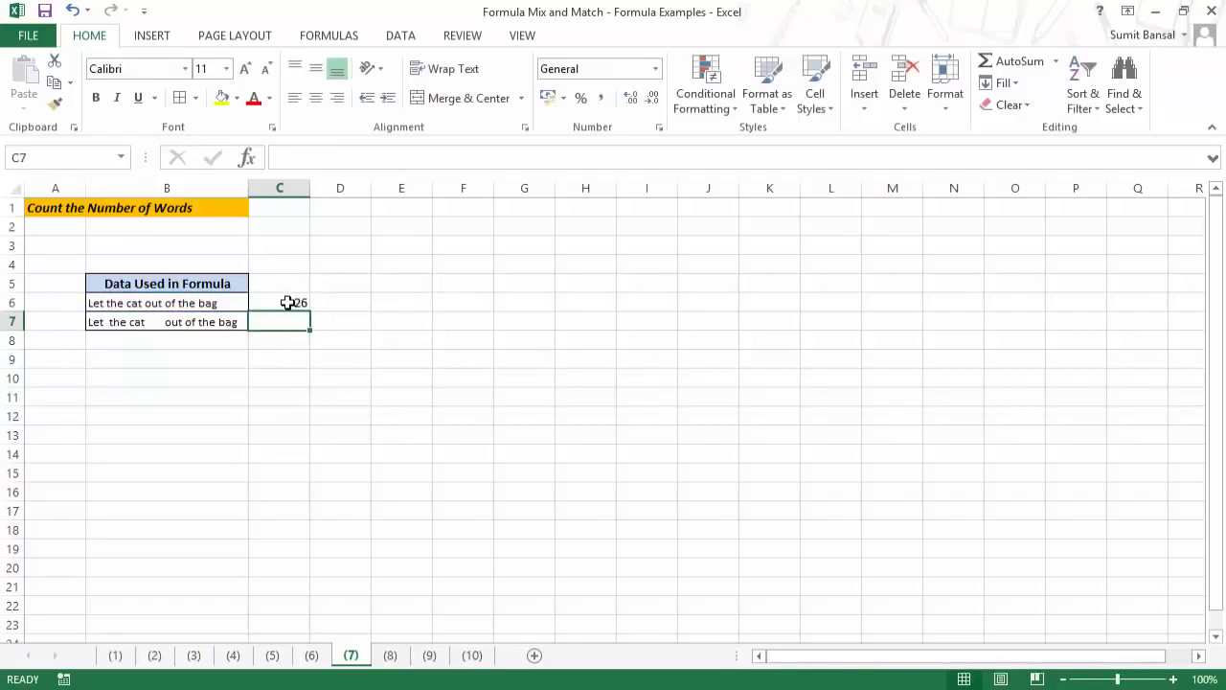
Enter =SUBSTITUTE(B6," ","") in D6 to remove all spaces from the first sentence.
left_click(337, 305)
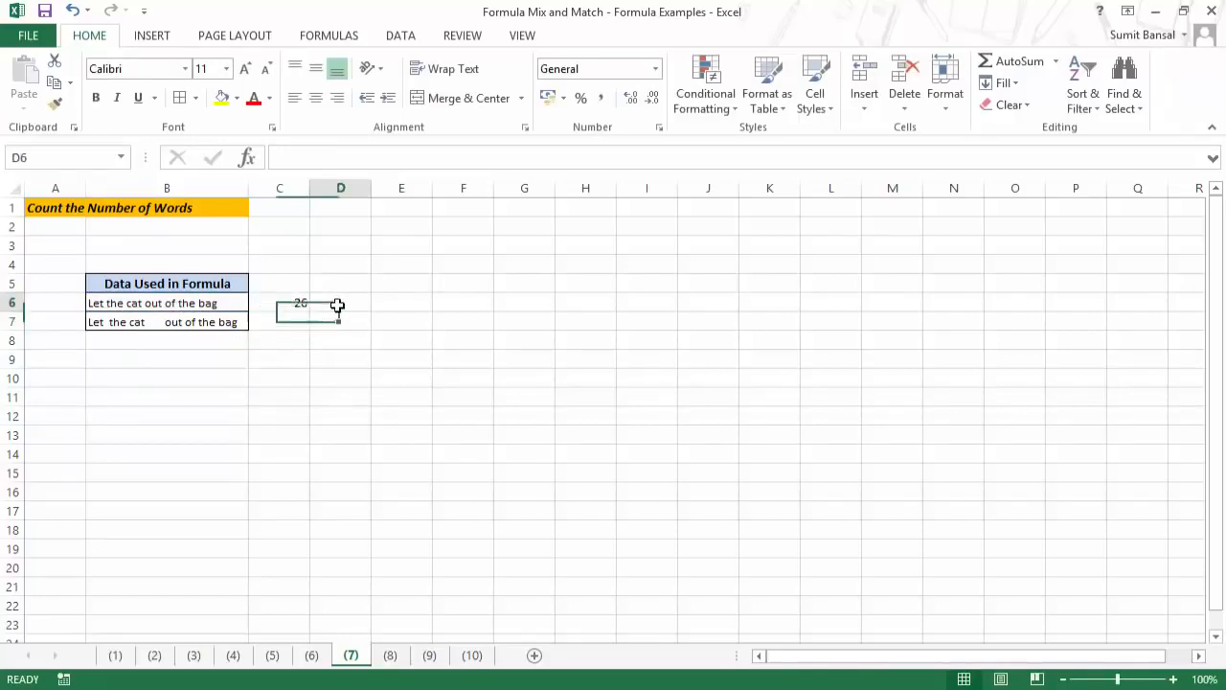
type("=")
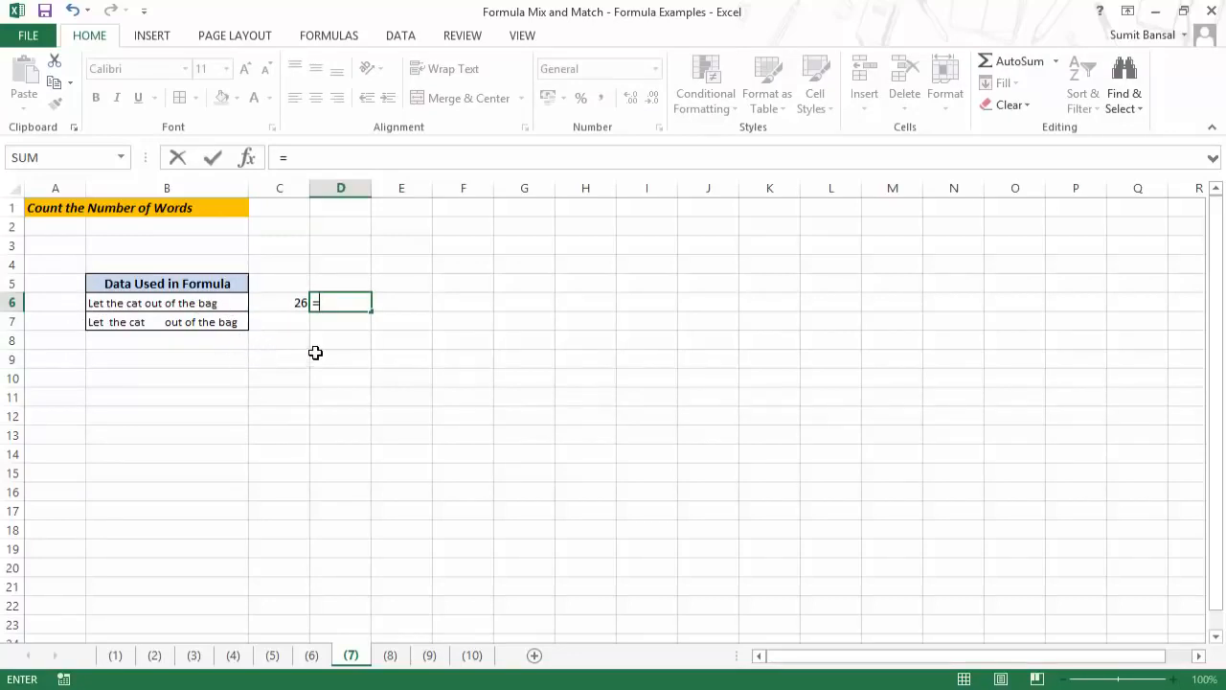
type("subst")
key("Tab")
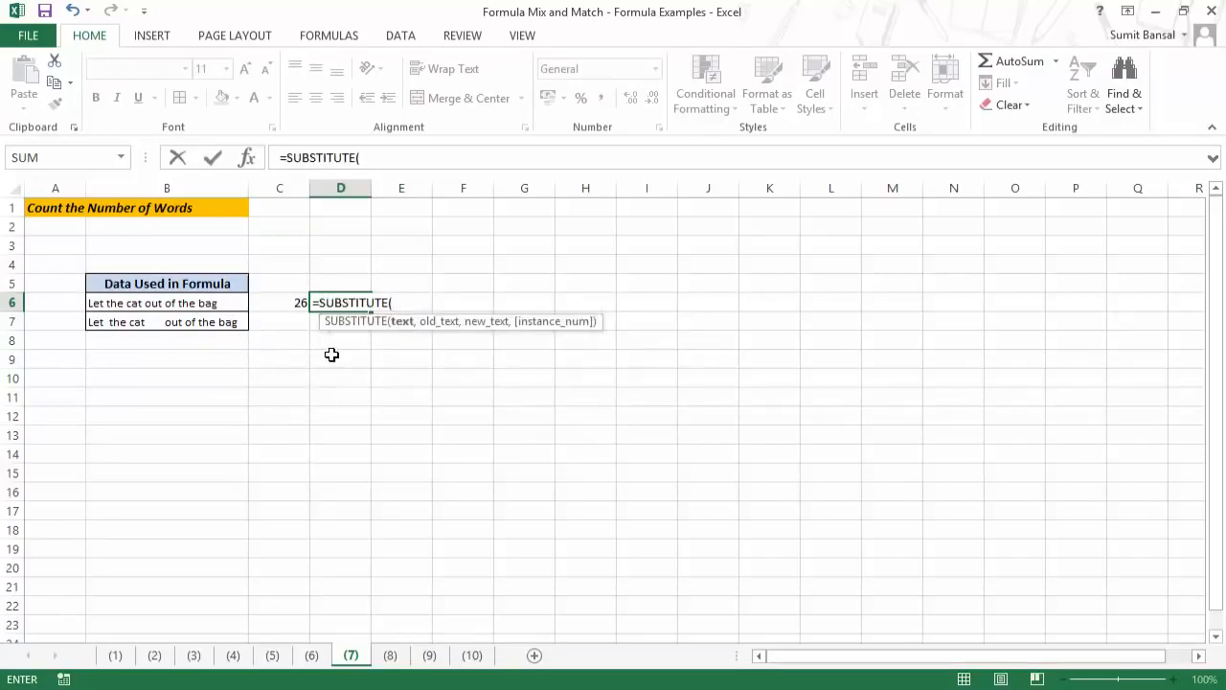
left_click(184, 302)
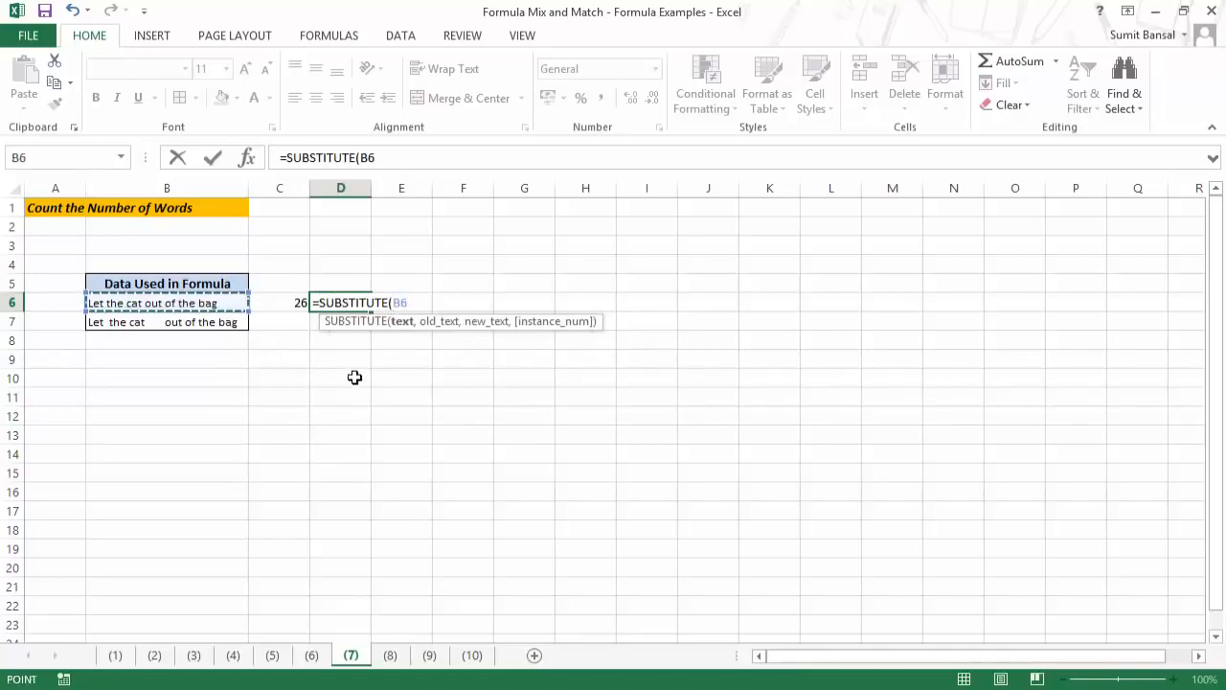
type(",")
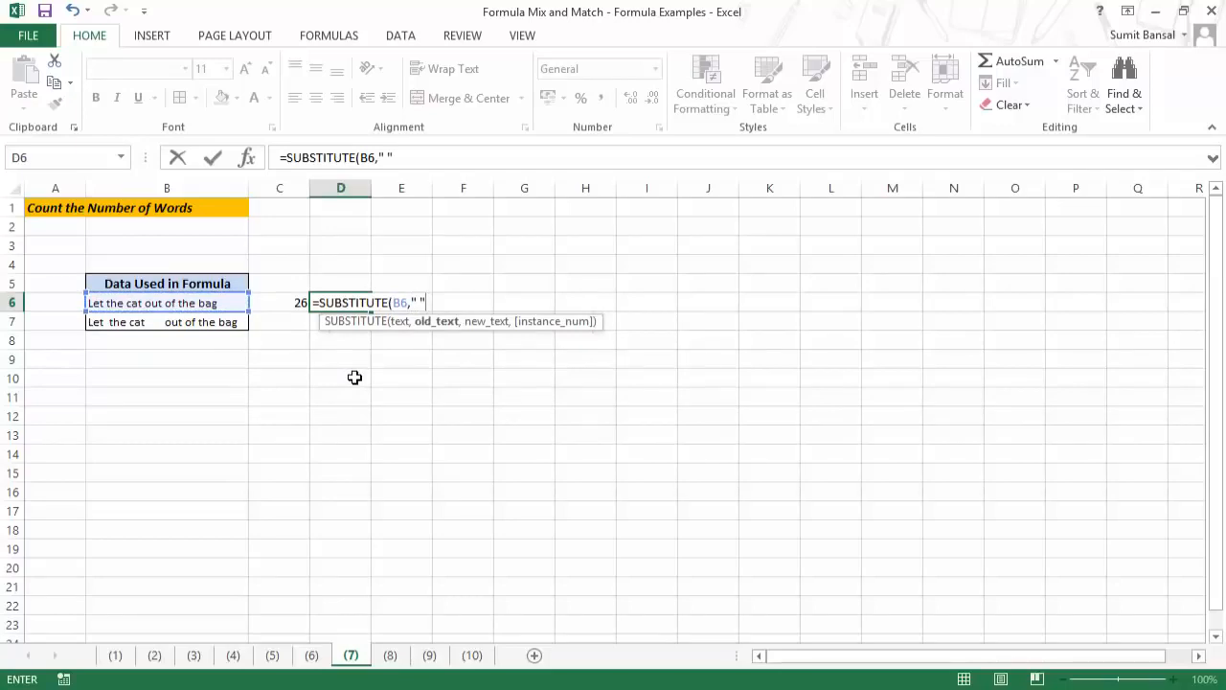
type("\" \",")
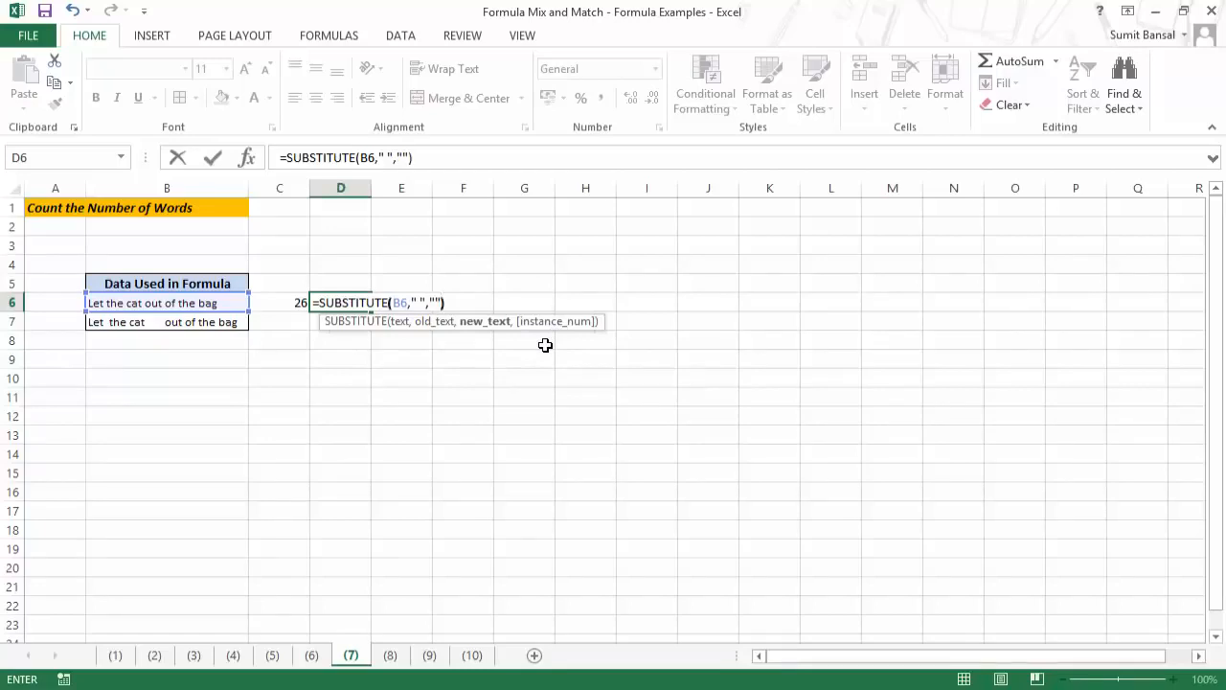
key("Return")
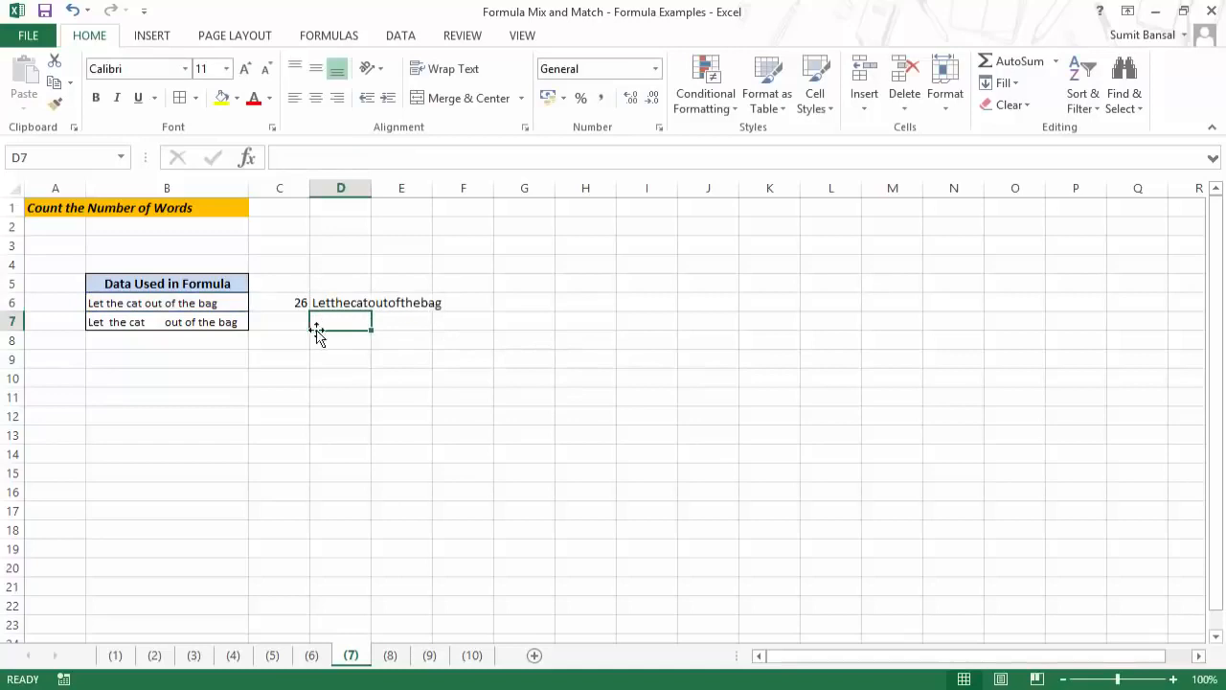
Wrap the SUBSTITUTE formula in D6 in a LEN function, giving =LEN(SUBSTITUTE(B6," ","")).
key("Up")
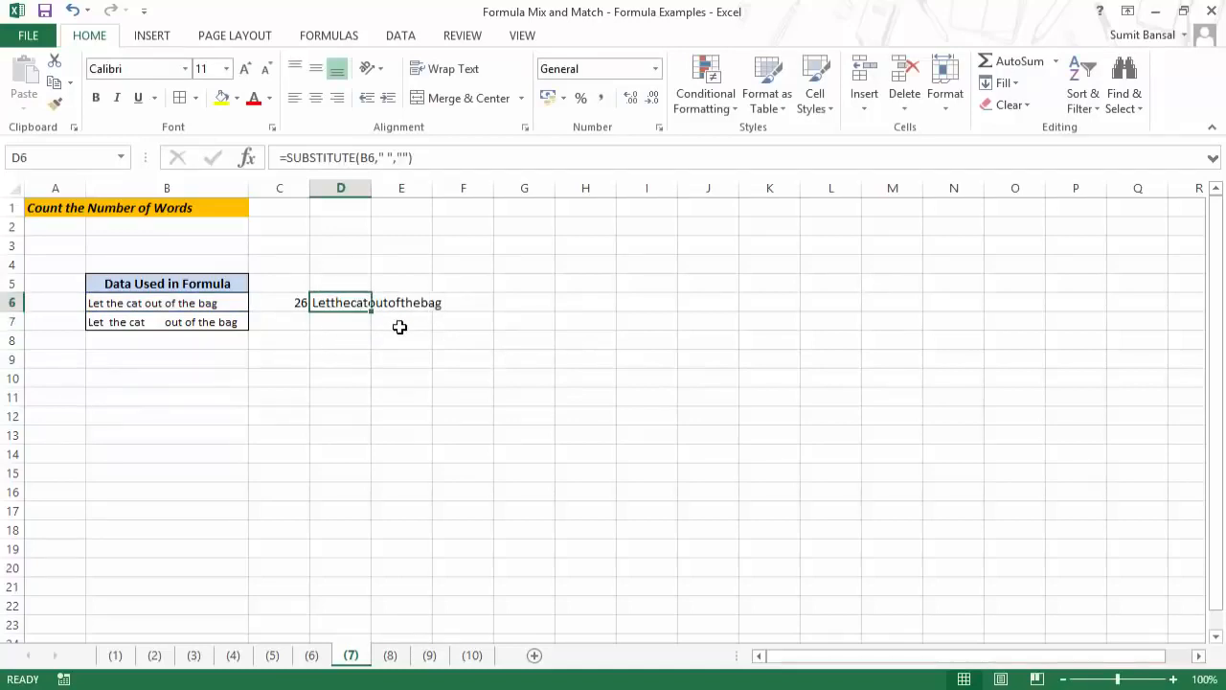
key("F2")
key("Left")
key("Left")
key("Left")
key("Left")
key("Left")
key("Left")
key("Left")
key("Left")
key("Left")
key("Left")
key("Home")
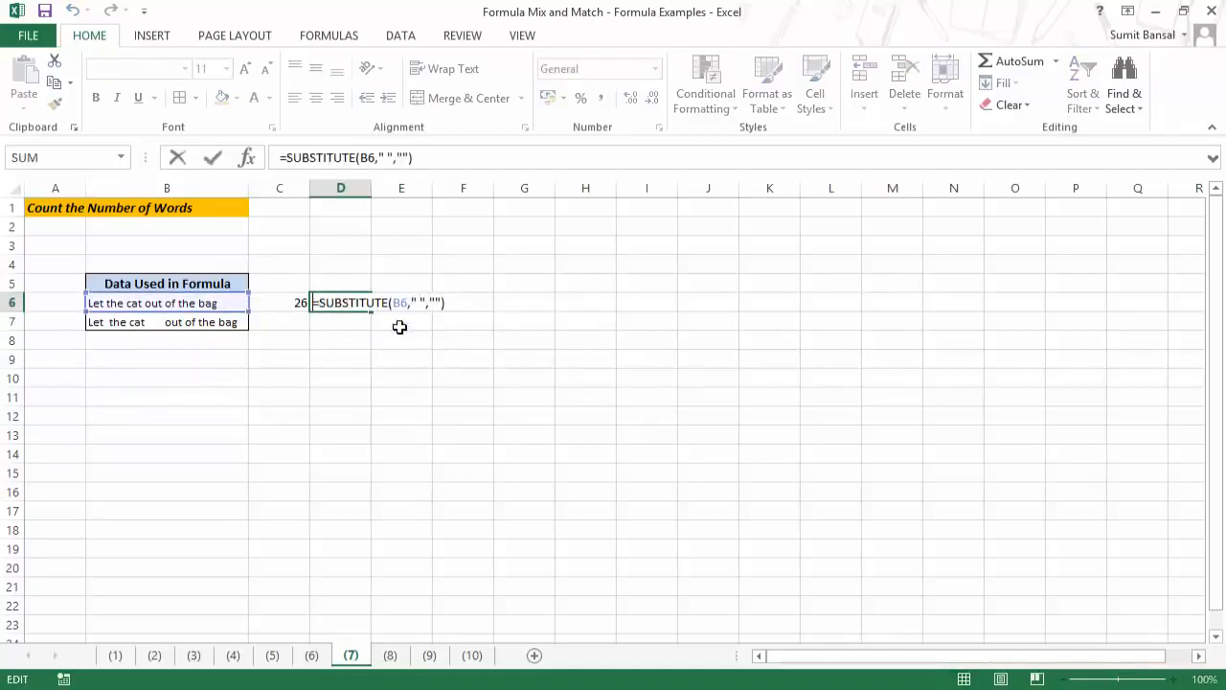
type("LEN(")
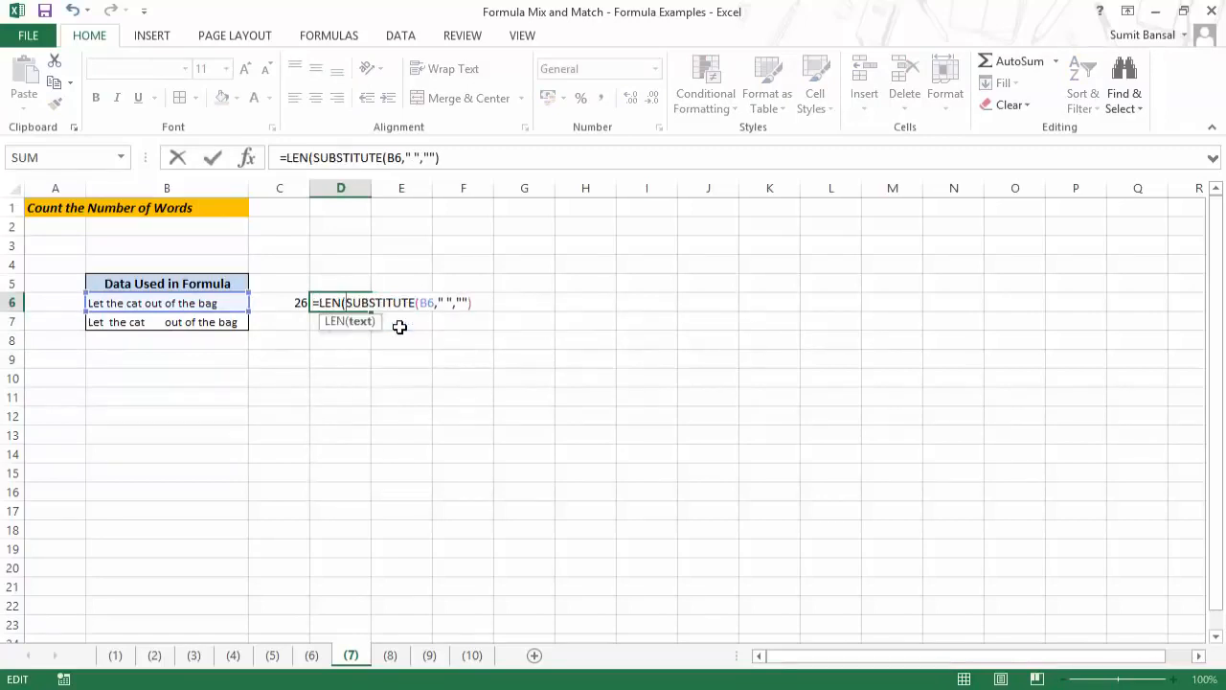
key("Right")
key("Right")
key("Right")
key("Right")
key("Right")
key("Right")
key("Right")
key("Right")
key("Right")
key("Right")
key("Right")
key("Right")
key("Right")
key("Right")
key("Right")
key("Right")
key("Right")
key("Right")
key("Right")
key("Right")
key("Right")
key("ctrl+Return")
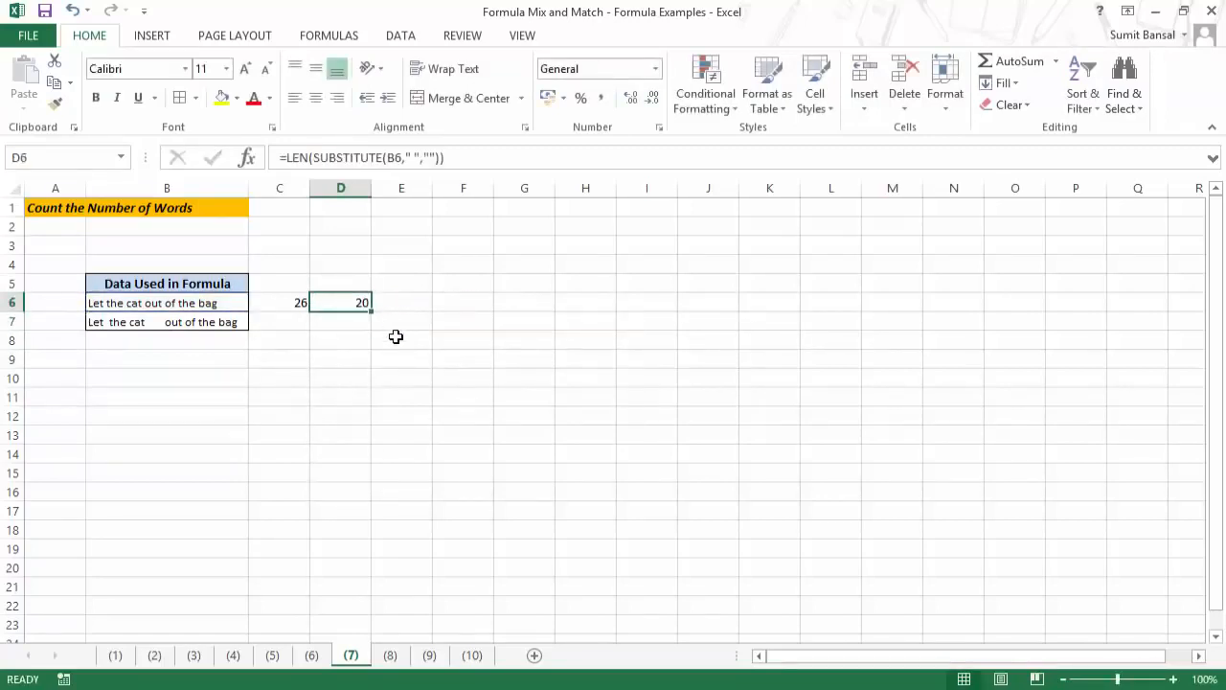
Evaluate only the SUBSTITUTE part inside D6's formula to inspect the text that LEN counts.
key("F2")
left_click_drag(345, 303, 473, 305)
key("F9")
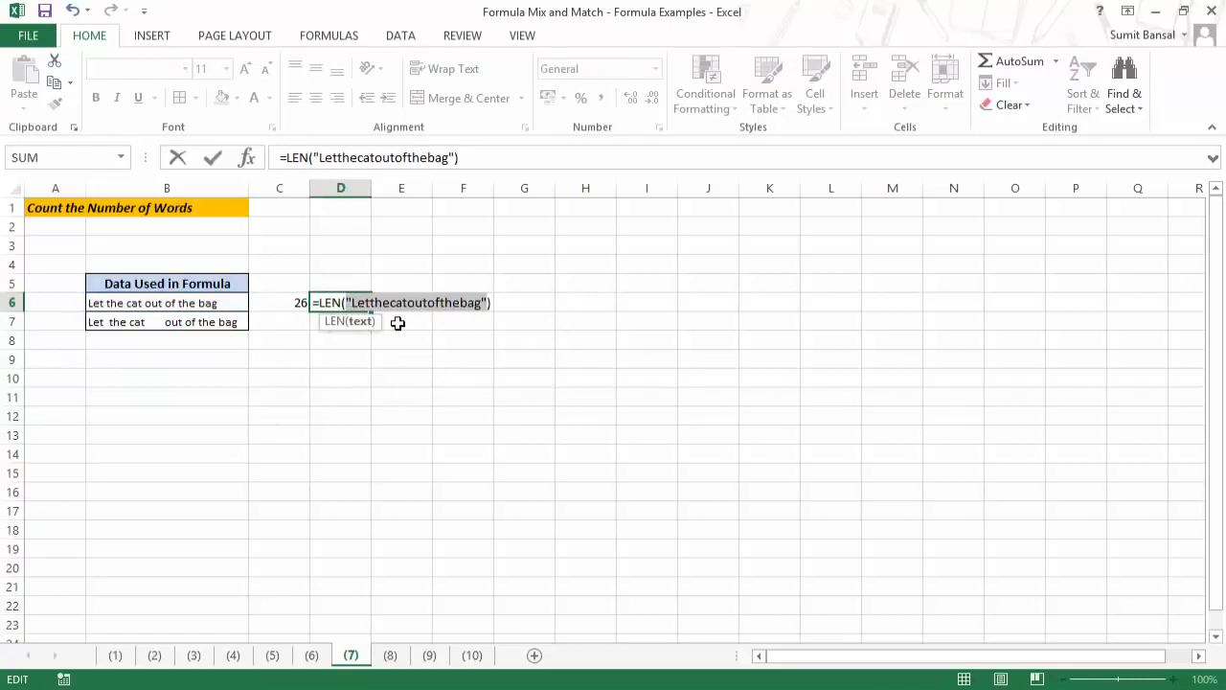
Enter =C6-D6+1 in E6 to get the word count of the first sentence.
key("Escape")
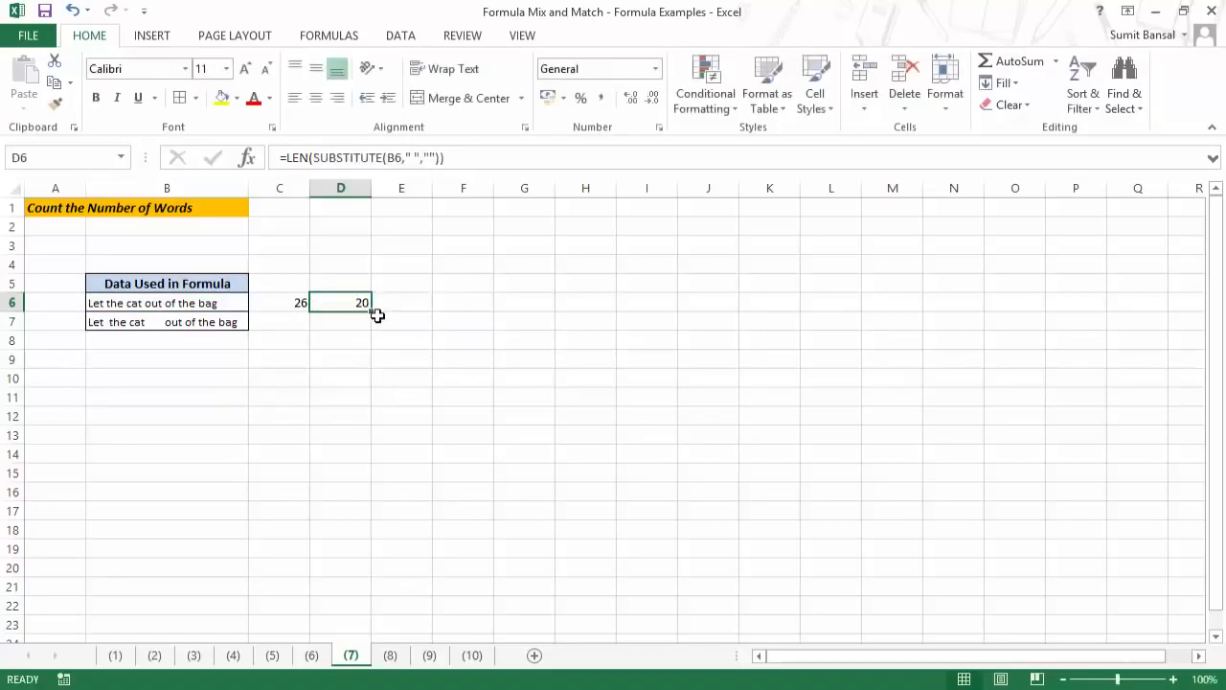
left_click(404, 307)
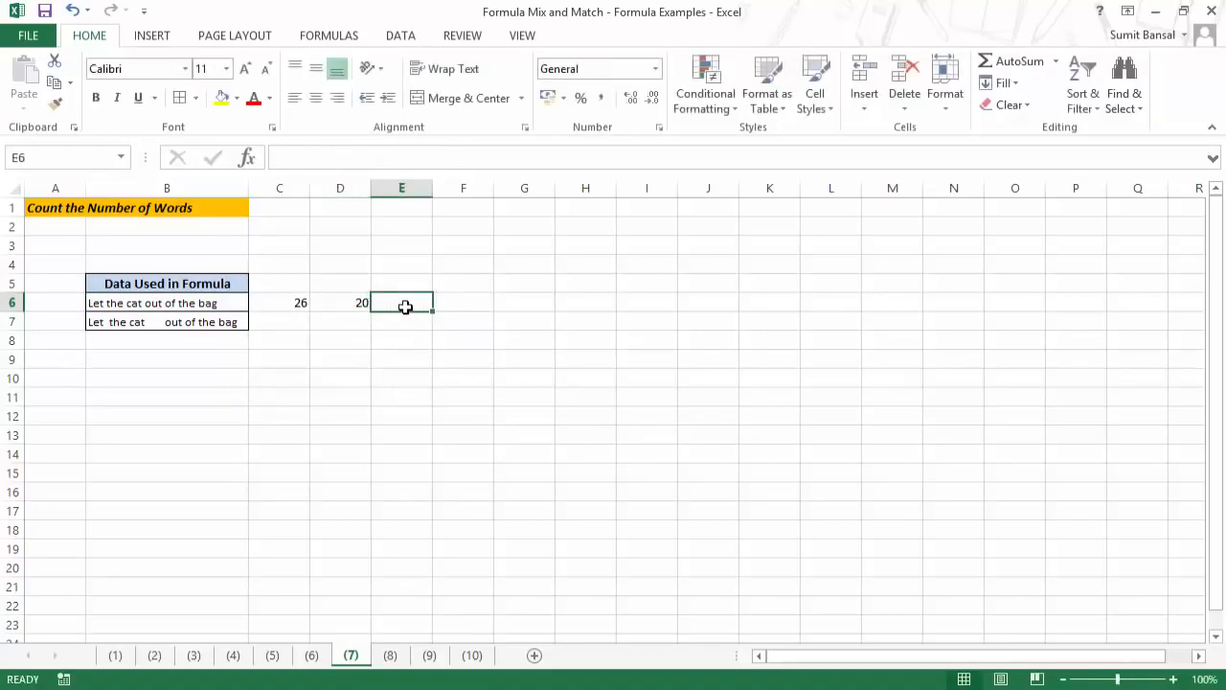
type("=")
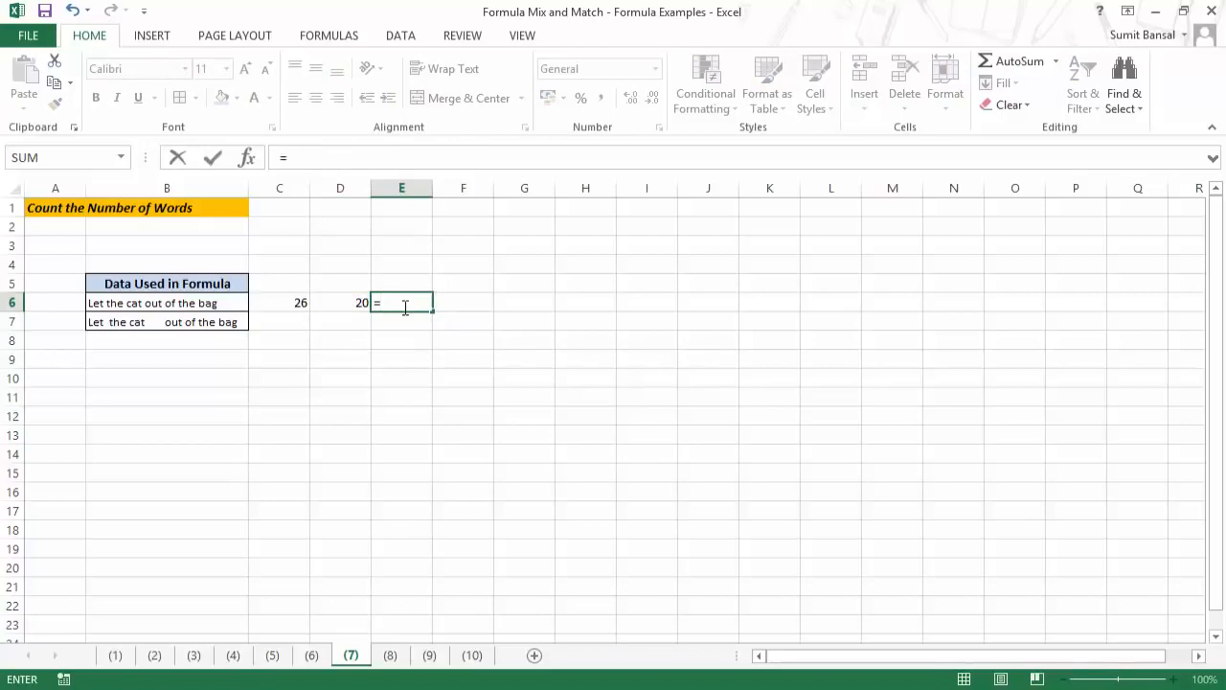
left_click(297, 303)
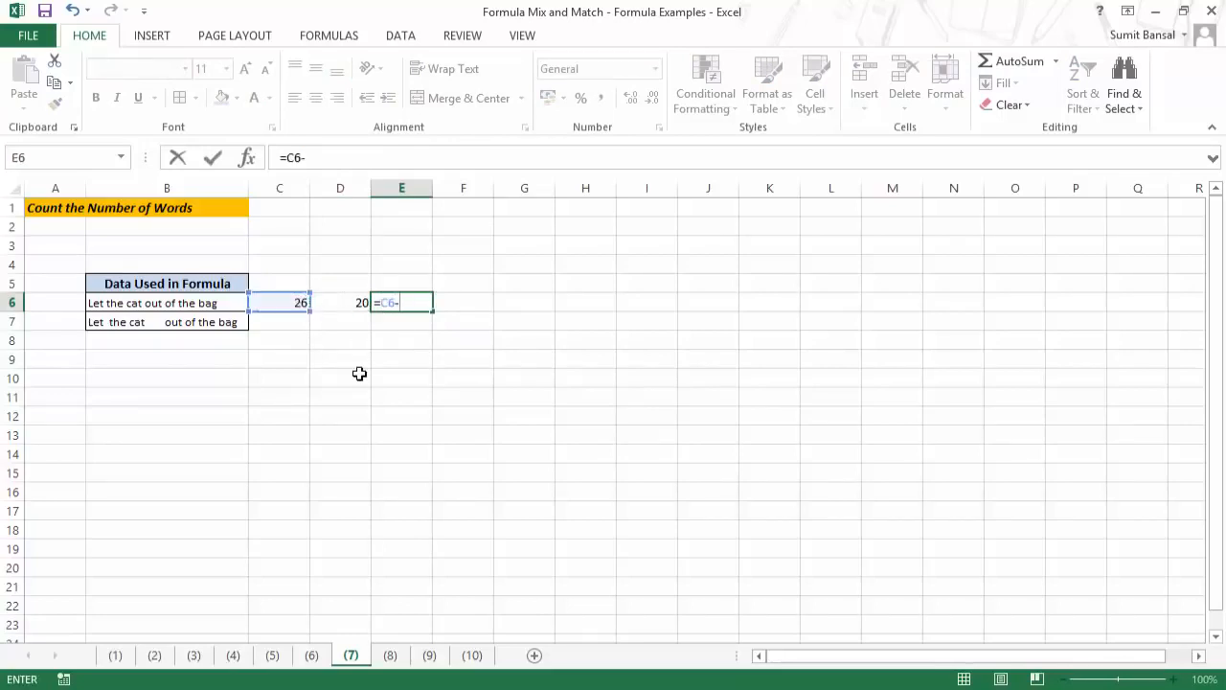
left_click(337, 301)
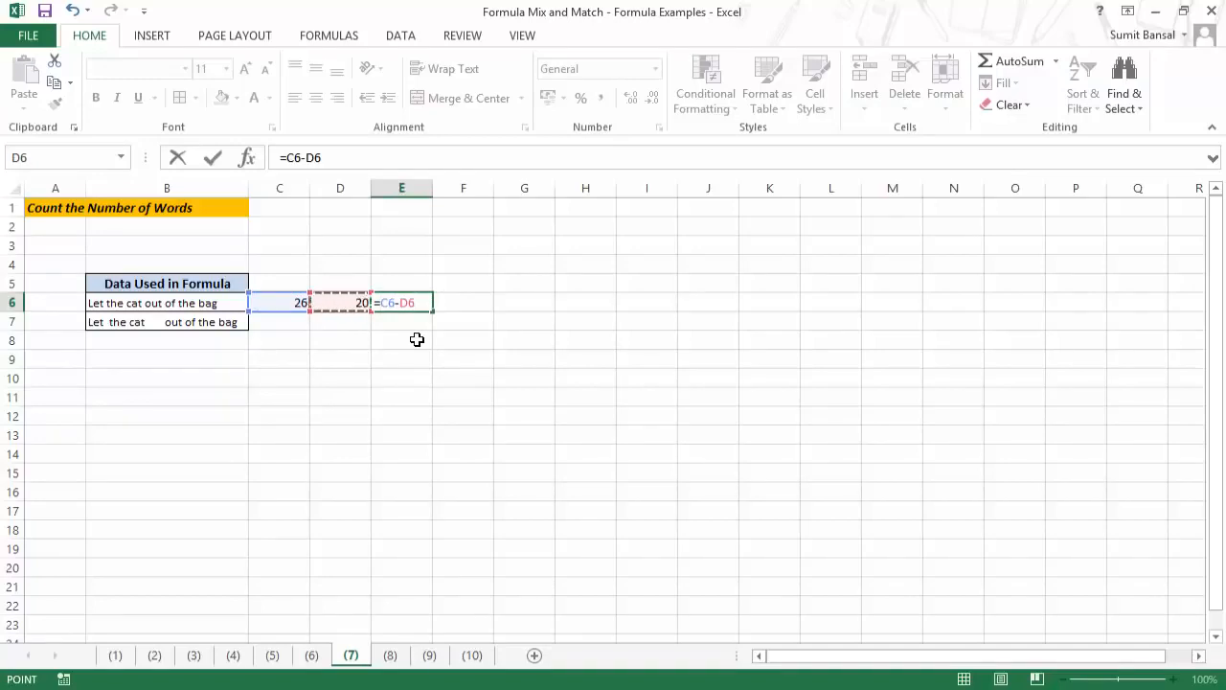
type("+1")
key("ctrl+Return")
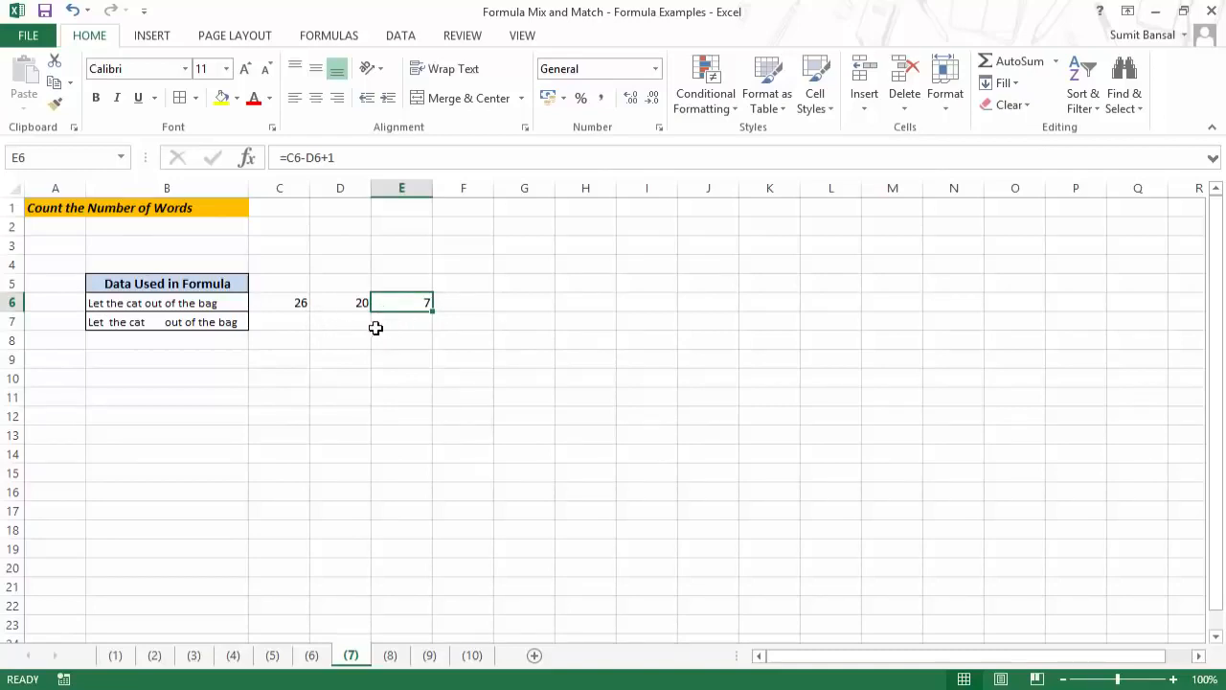
left_click(351, 304)
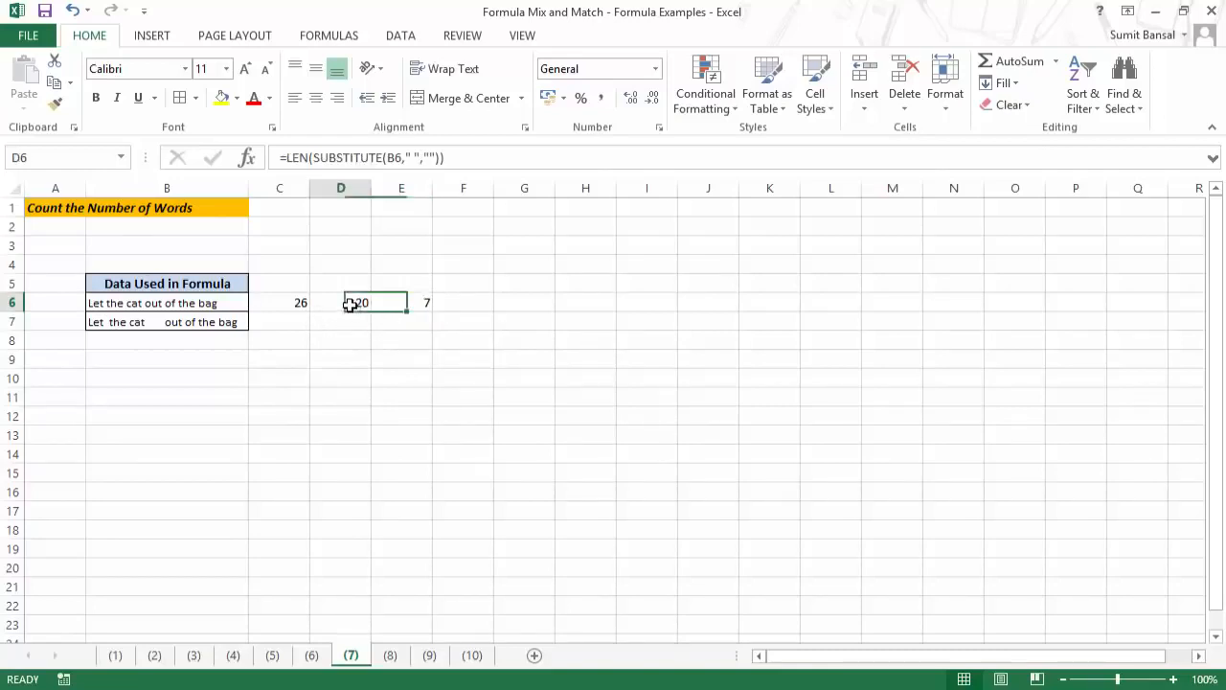
double_click(355, 304)
key("Escape")
left_click(406, 304)
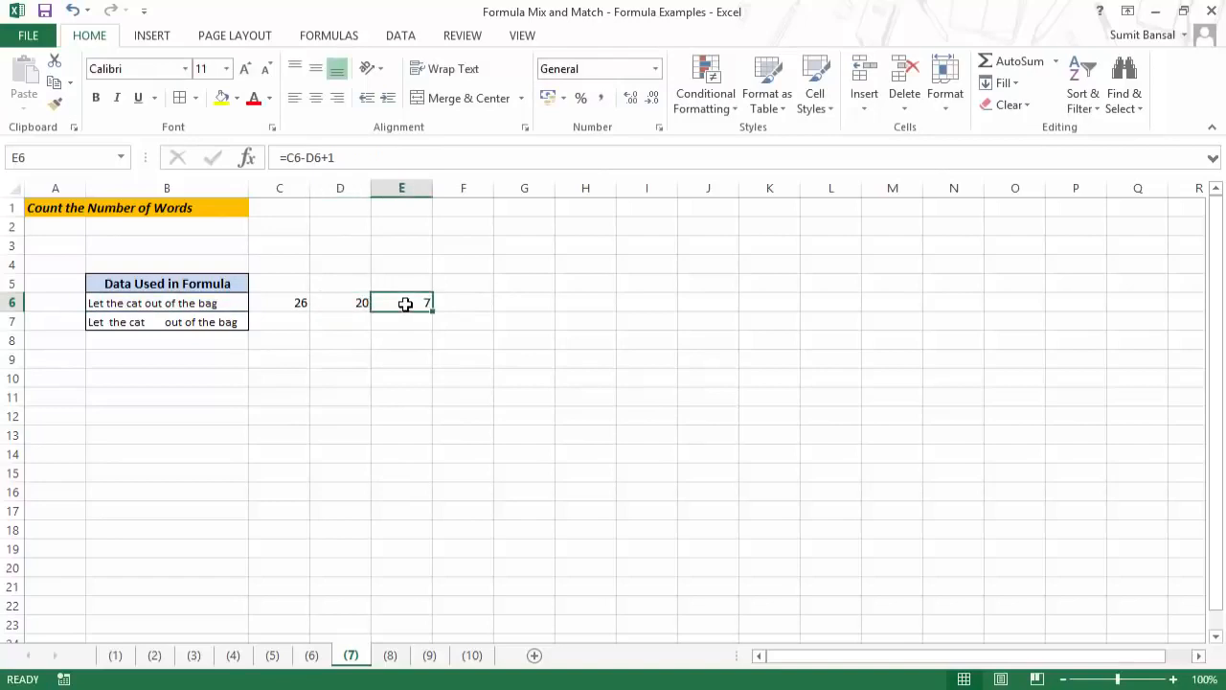
Copy LEN(B6) from C6's formula and put it in E6 in place of the cell-reference calculation.
left_click(304, 303)
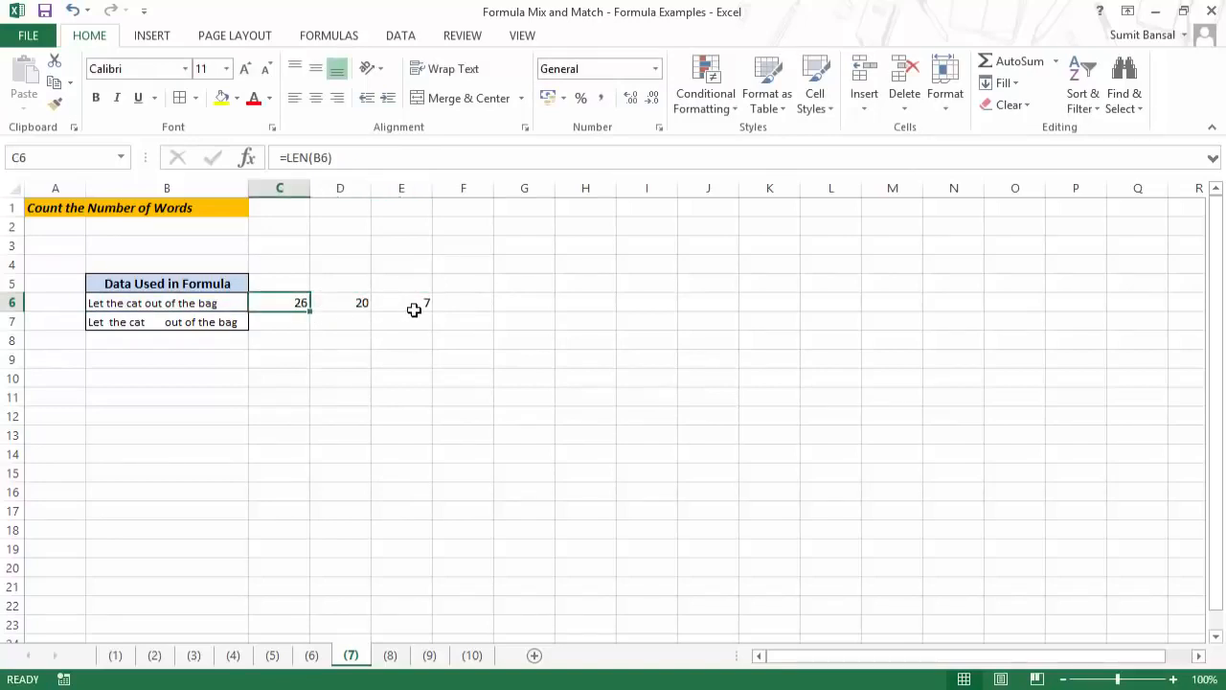
key("F2")
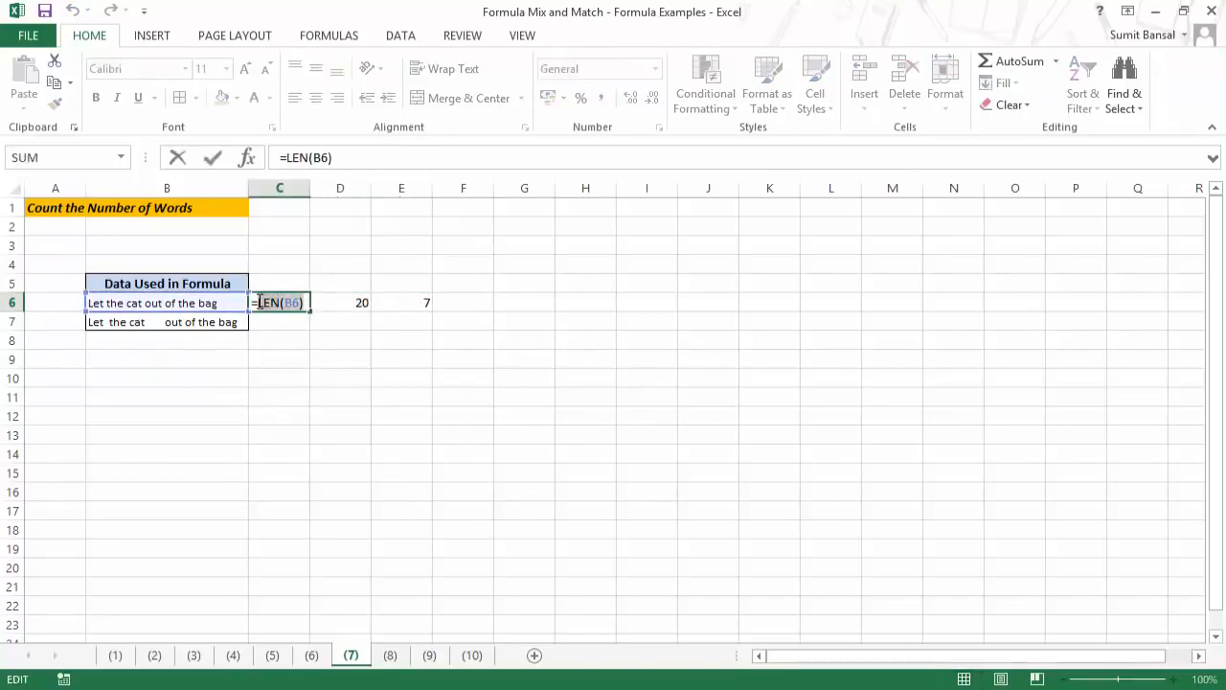
key("Escape")
double_click(407, 302)
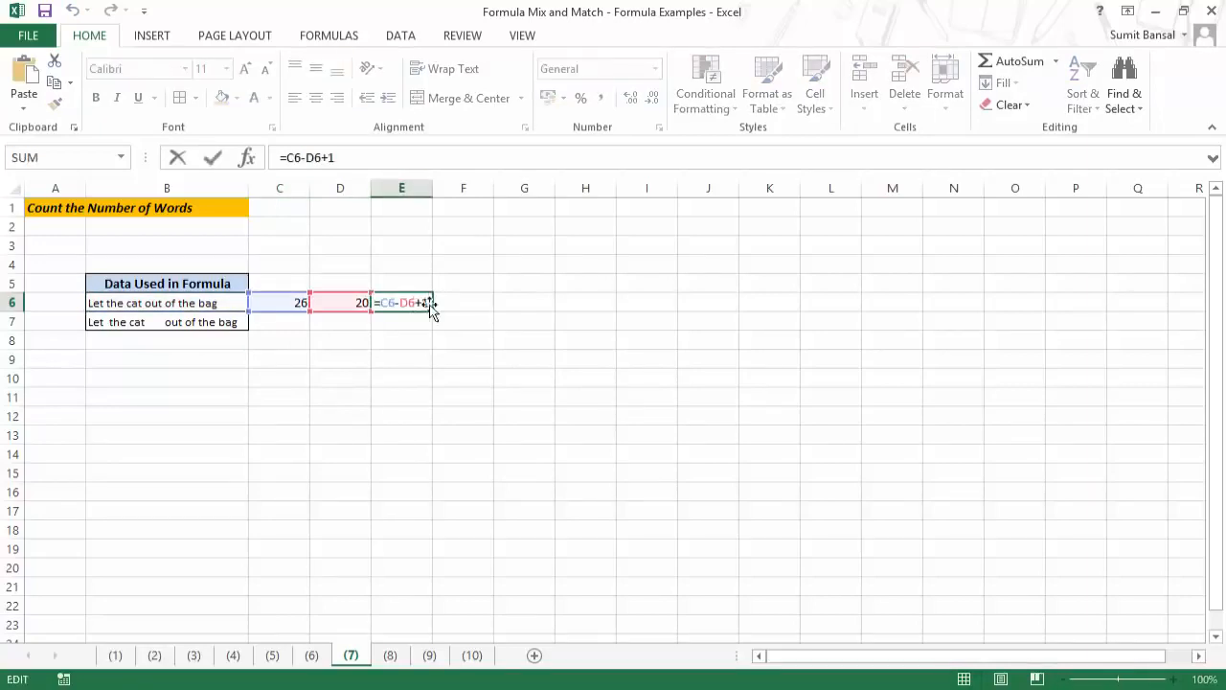
left_click_drag(385, 303, 429, 303)
key("ctrl+v")
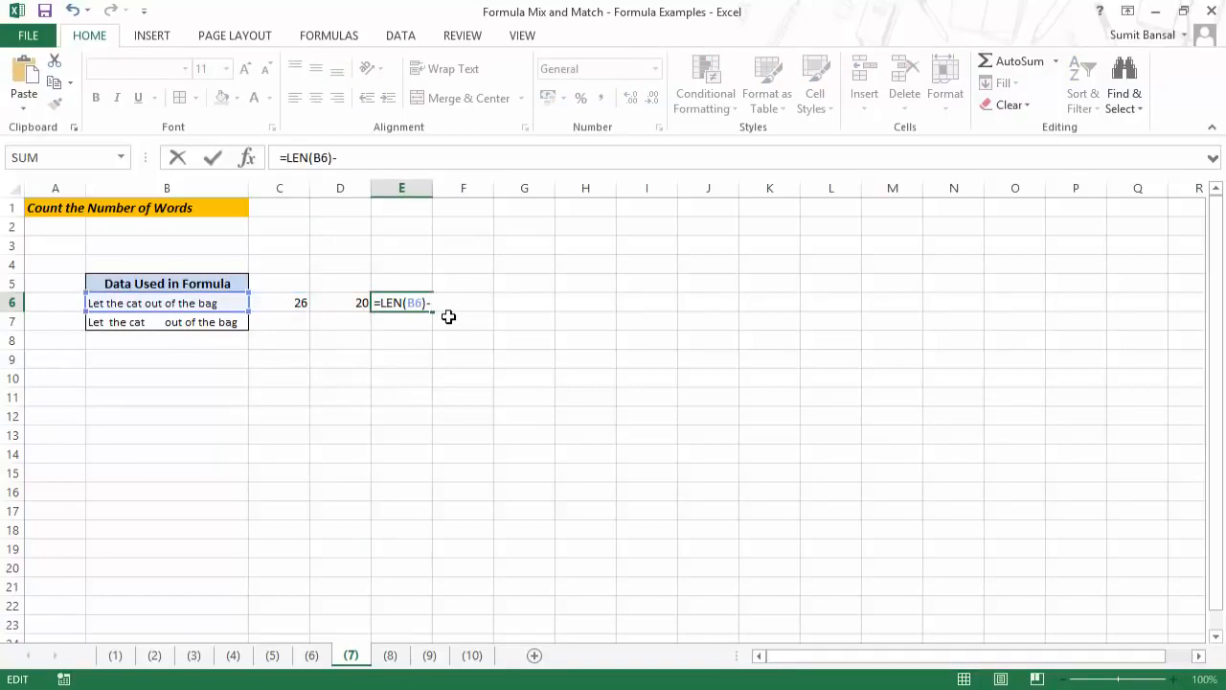
Subtract LEN(SUBSTITUTE(B6," ","")) in E6, giving =LEN(B6)-LEN(SUBSTITUTE(B6," ","")).
type("LEN(sub")
key("Tab")
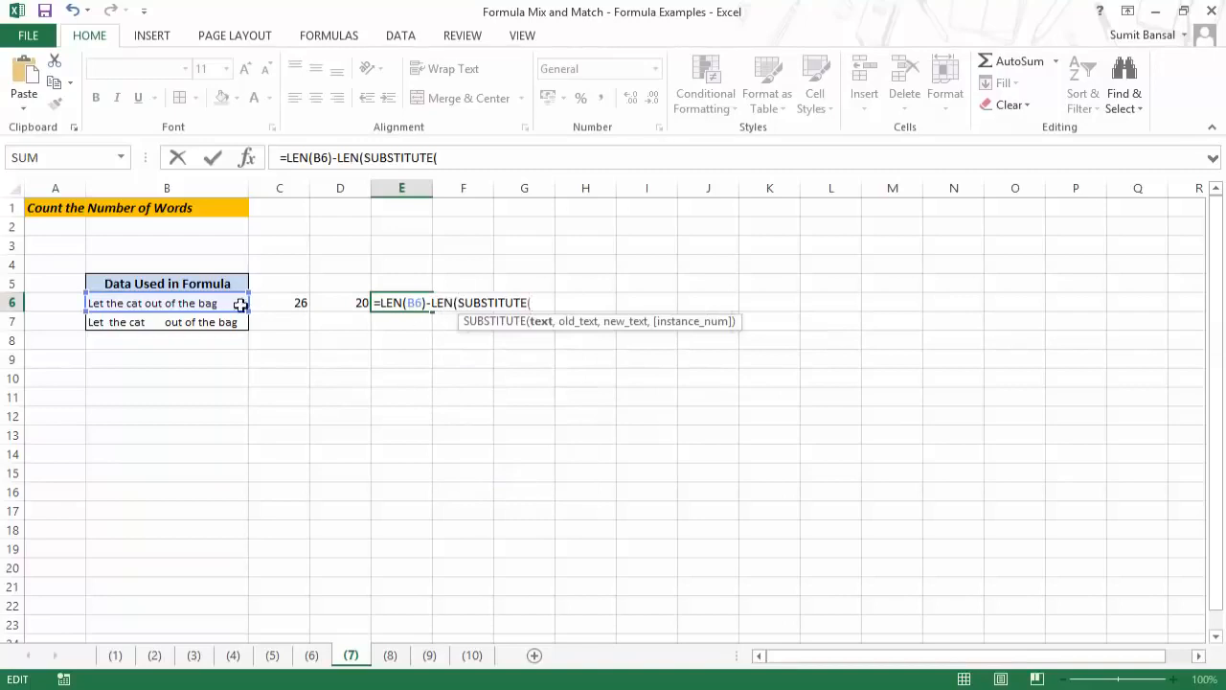
left_click(205, 303)
type(",")
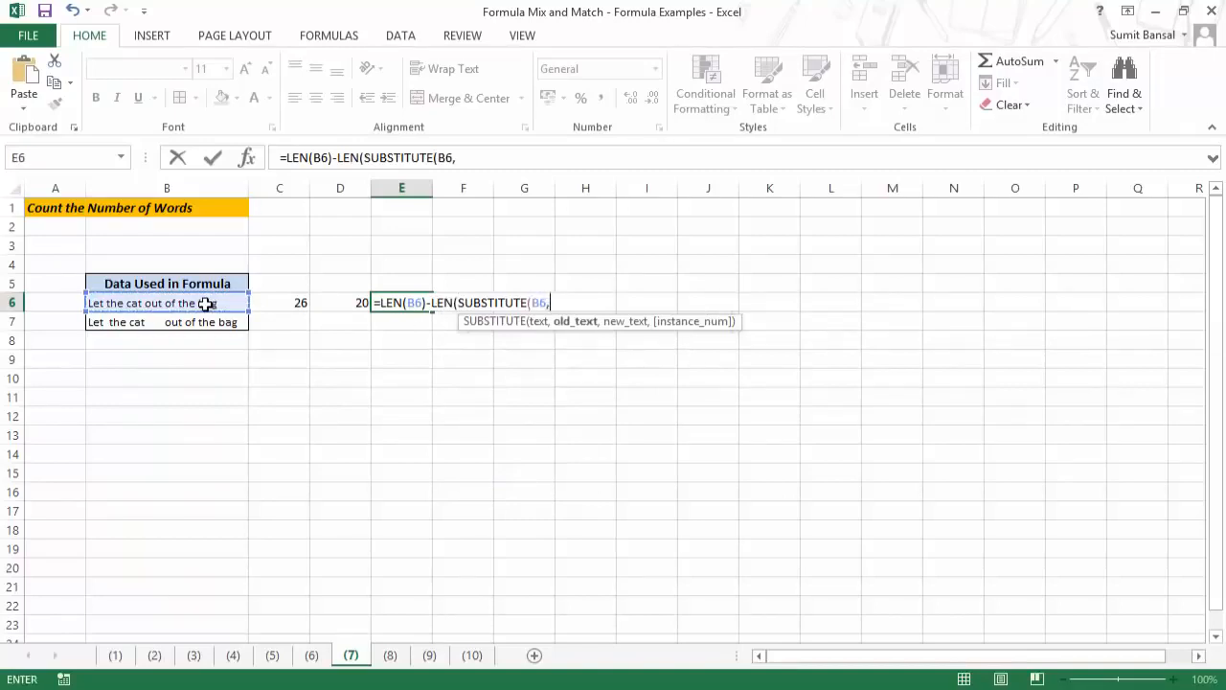
type("\" \",")
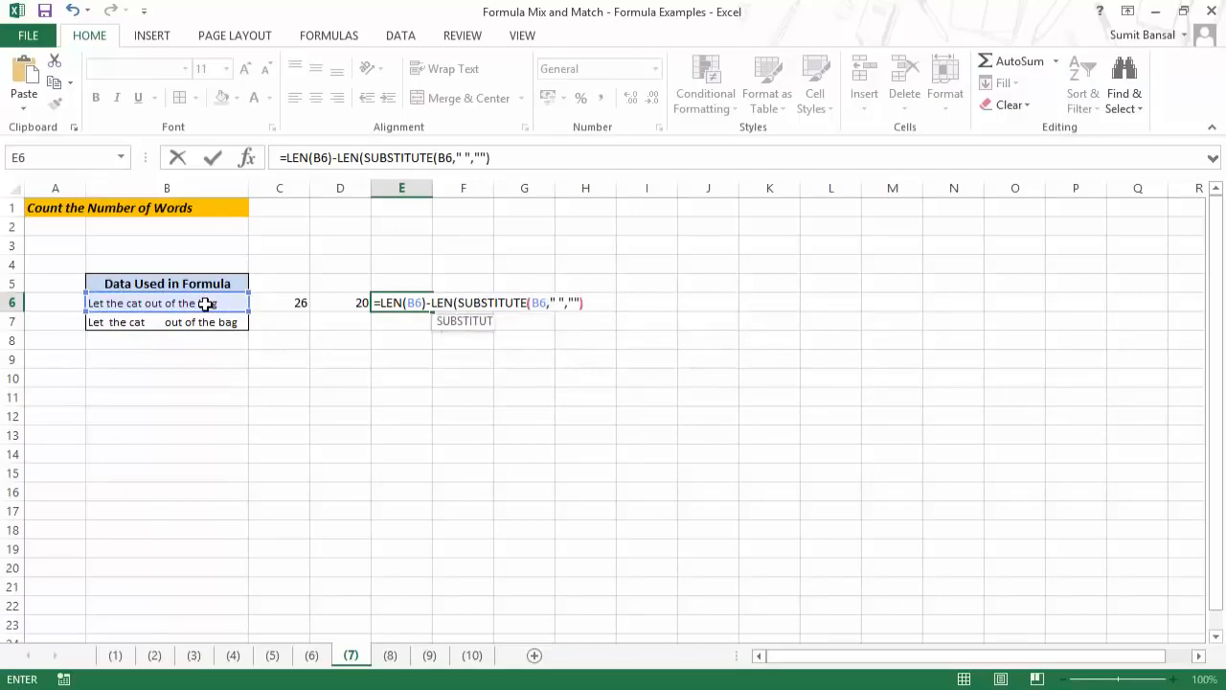
key("ctrl+Return")
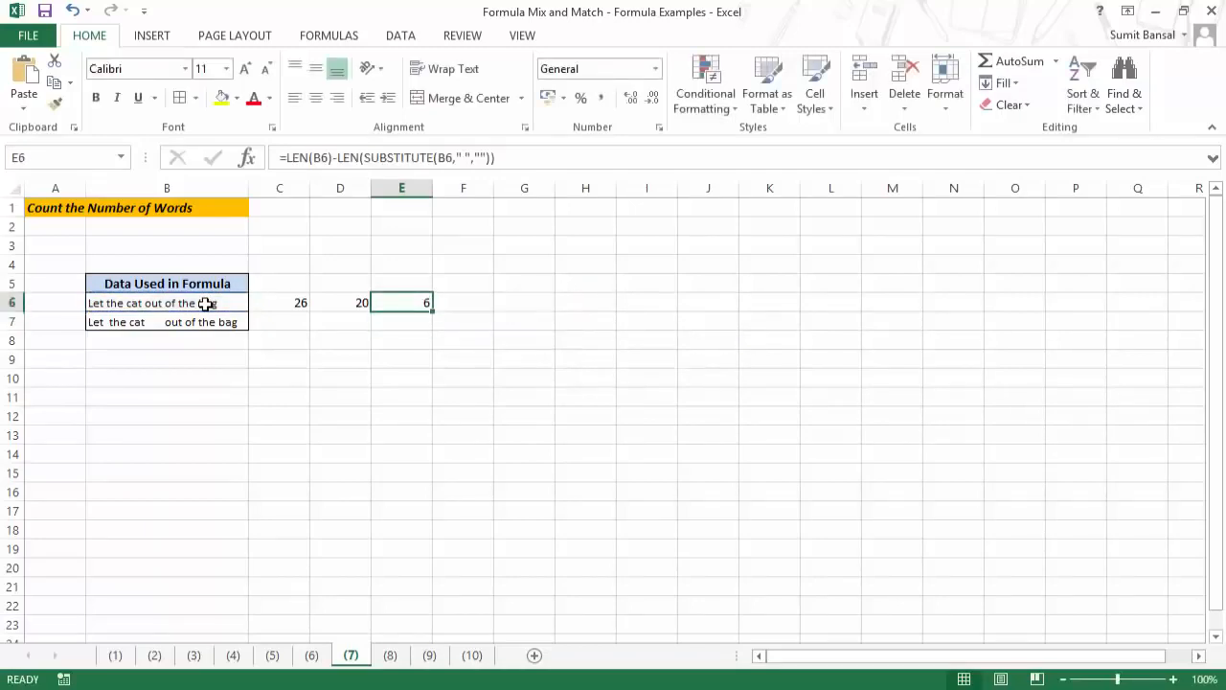
Append +1 to E6's combined LEN and SUBSTITUTE formula.
key("F2")
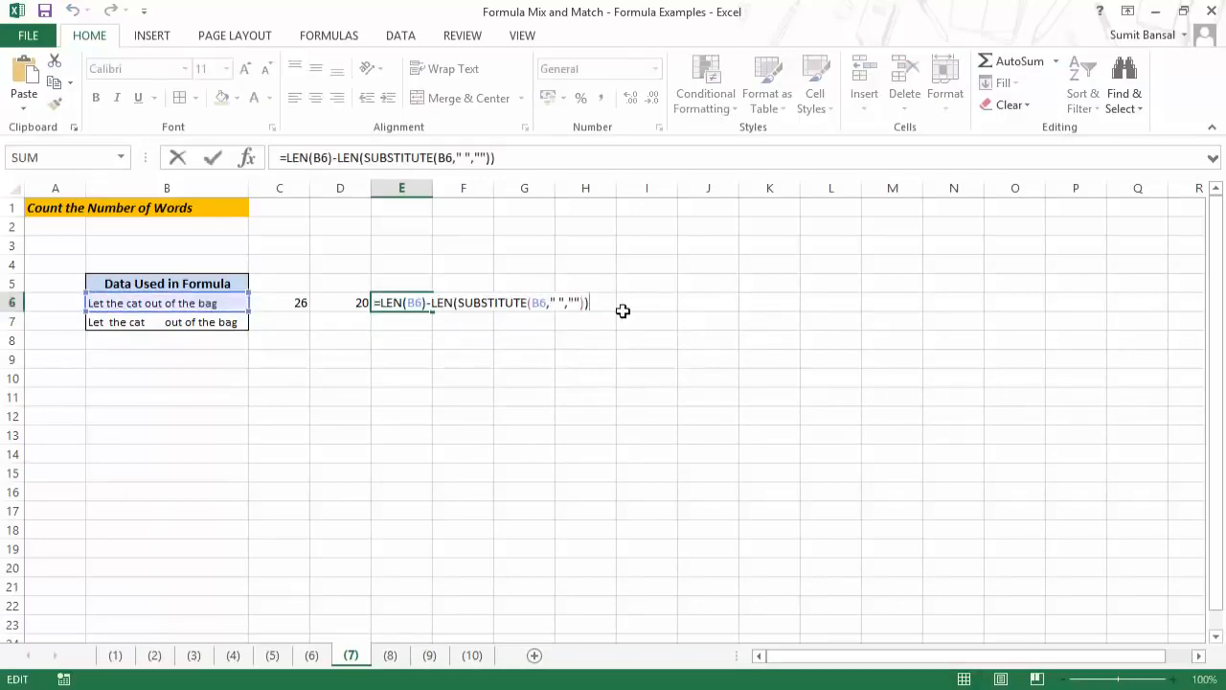
type("+1")
key("Return")
key("Up")
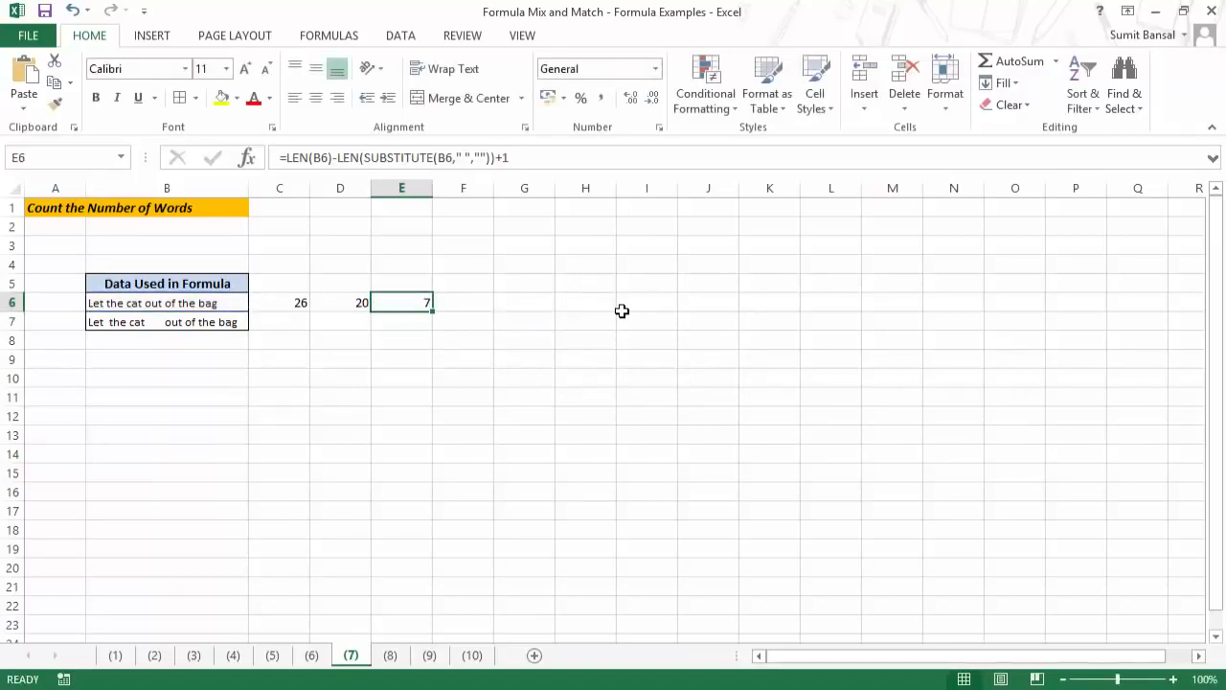
Fill the formulas in C6, D6 and E6 down to row 7 for the second sentence.
left_click(297, 302)
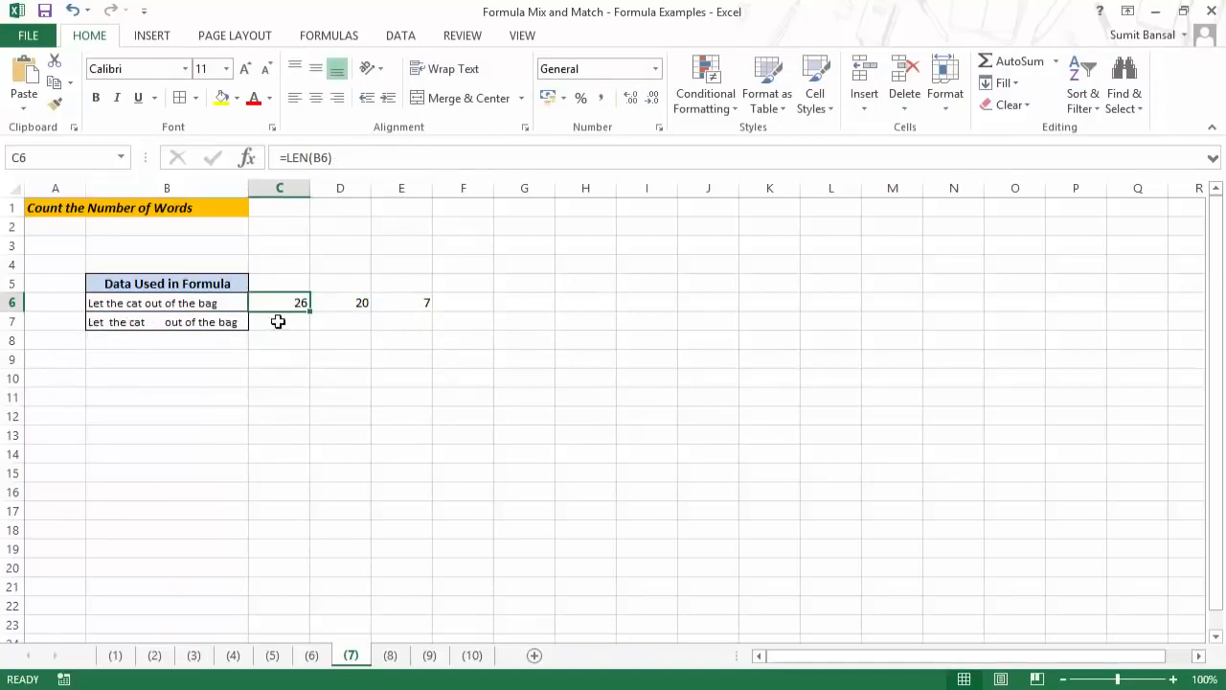
left_click_drag(309, 311, 369, 326)
left_click(348, 305)
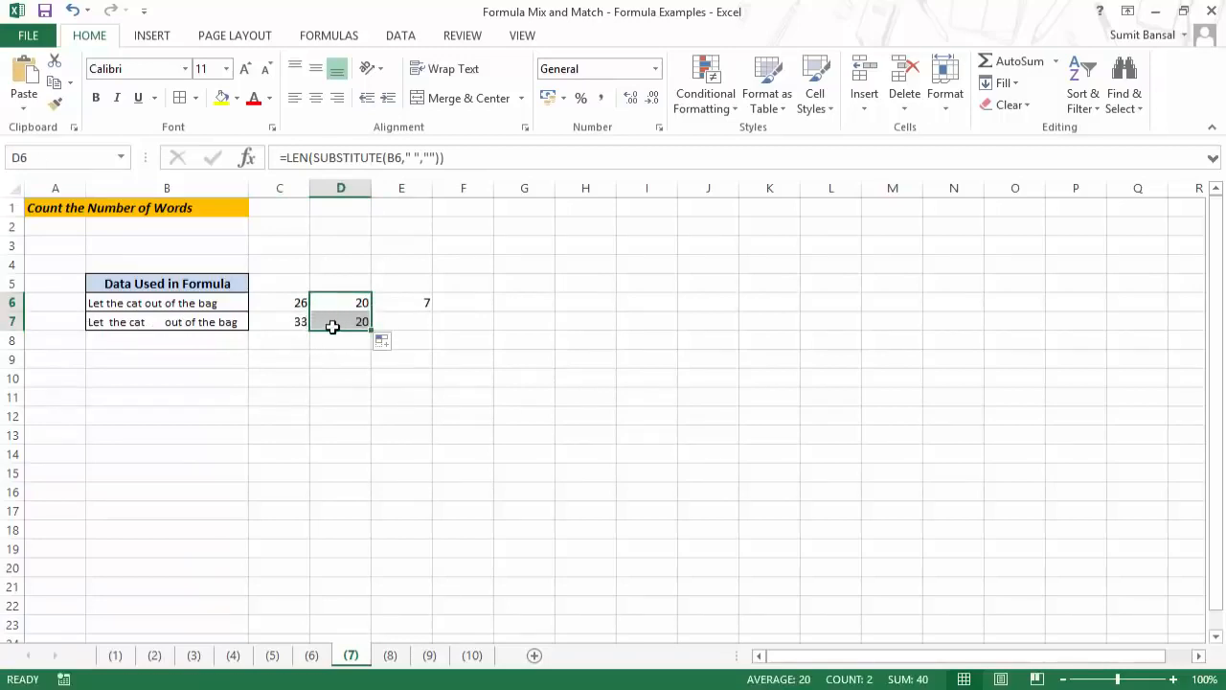
left_click(328, 340)
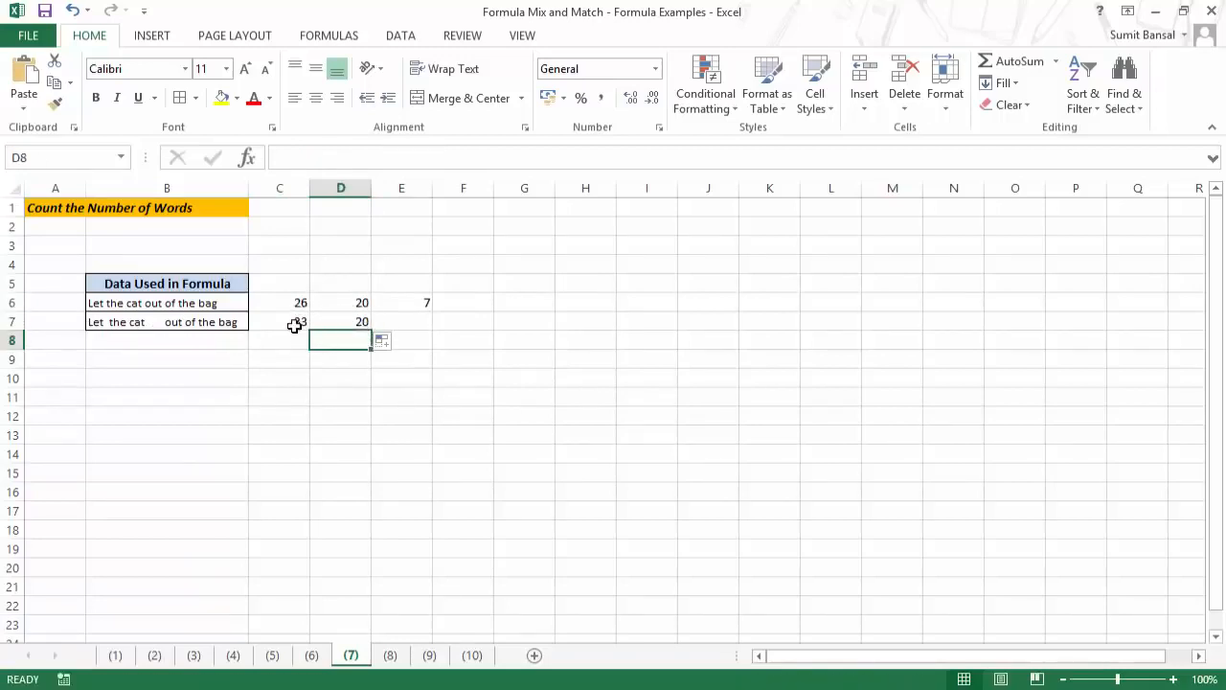
left_click(414, 304)
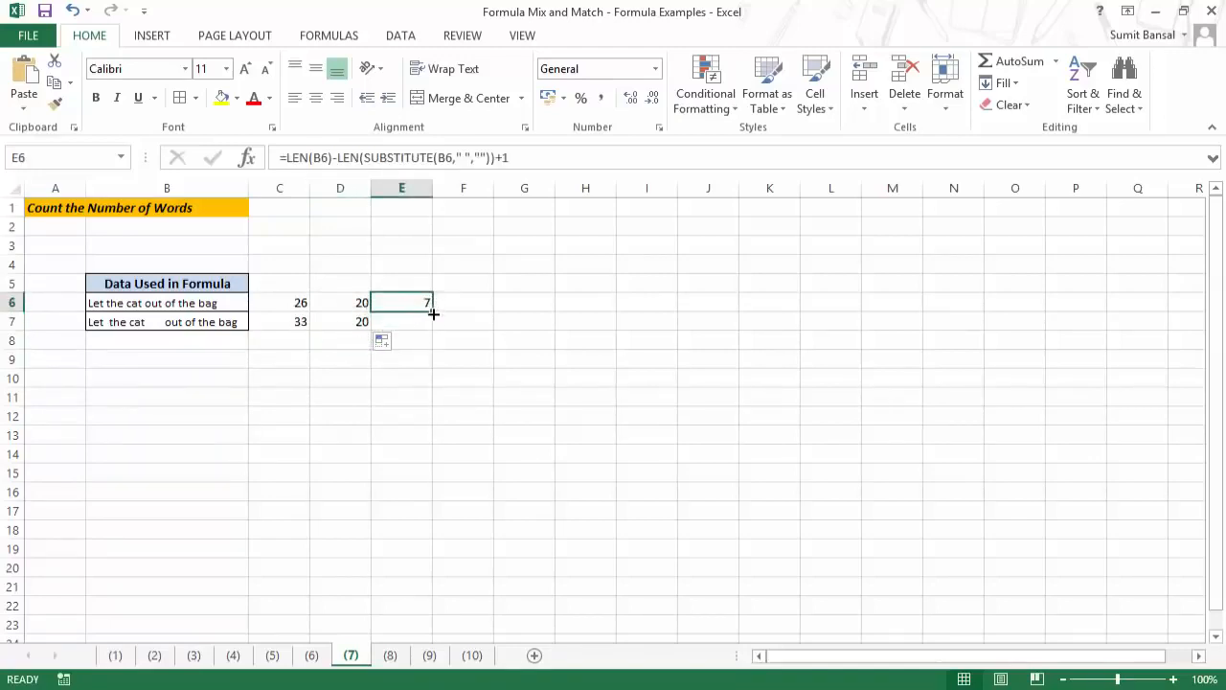
left_click_drag(432, 315, 431, 326)
left_click(401, 321)
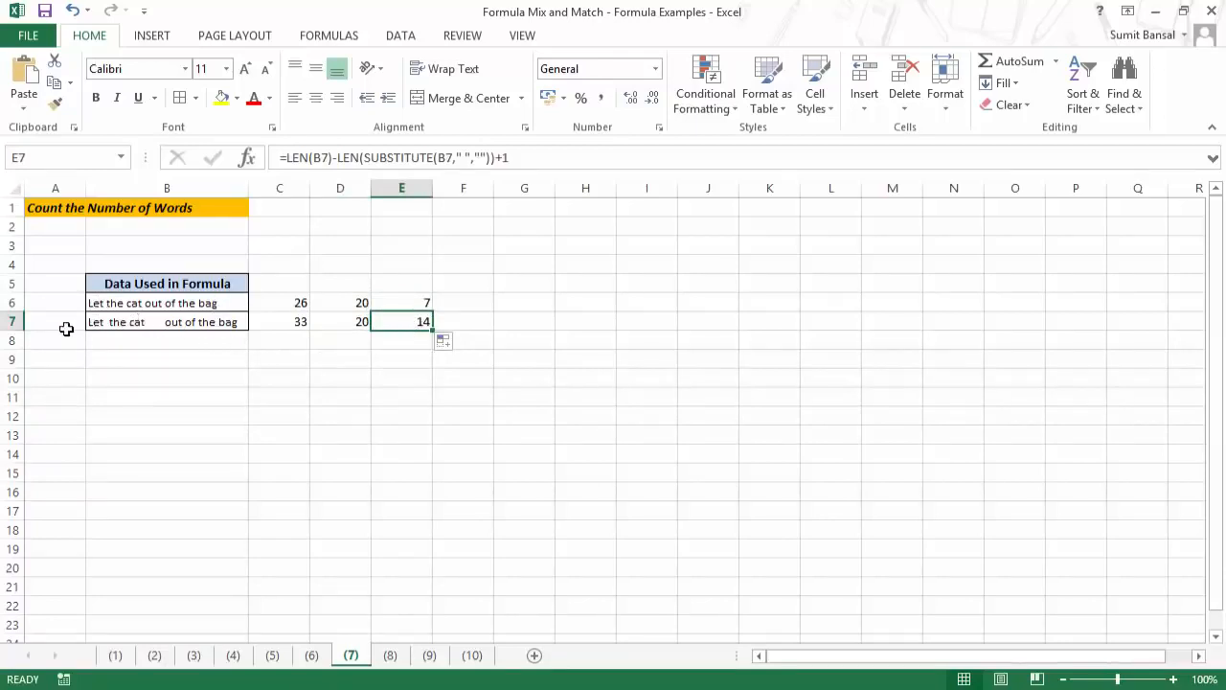
Wrap B7 in a TRIM function inside C7's formula, giving =LEN(TRIM(B7)), to ignore extra spaces.
left_click(296, 330)
key("F2")
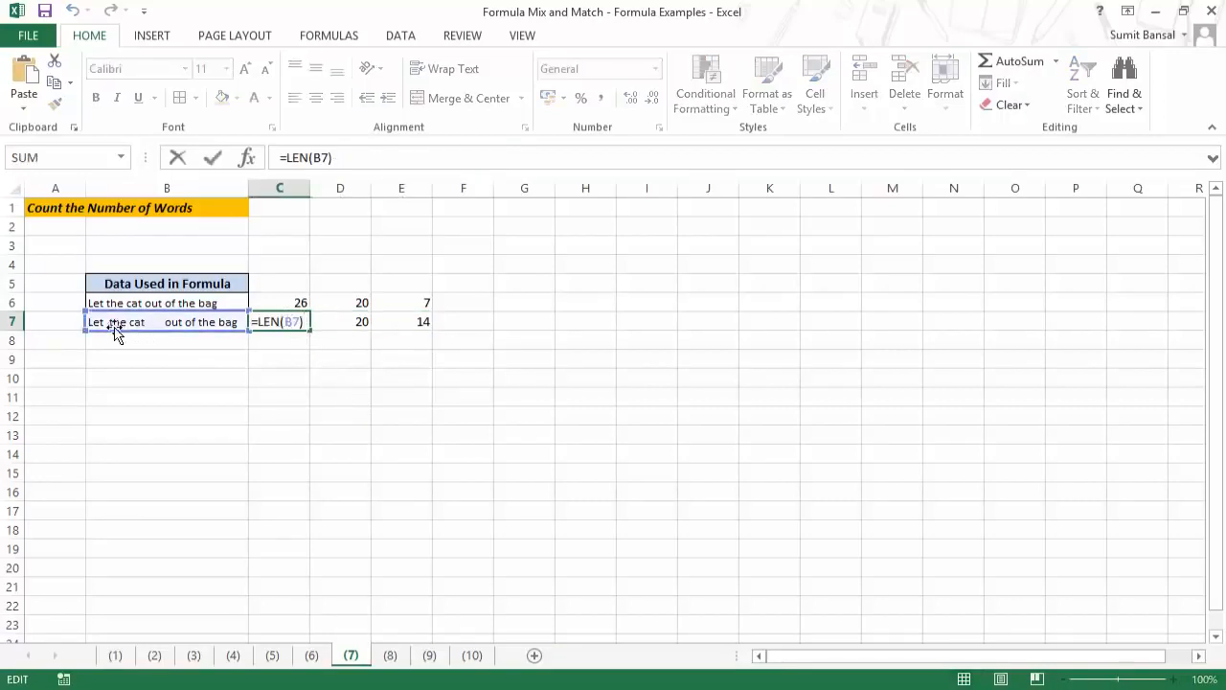
left_click(288, 322)
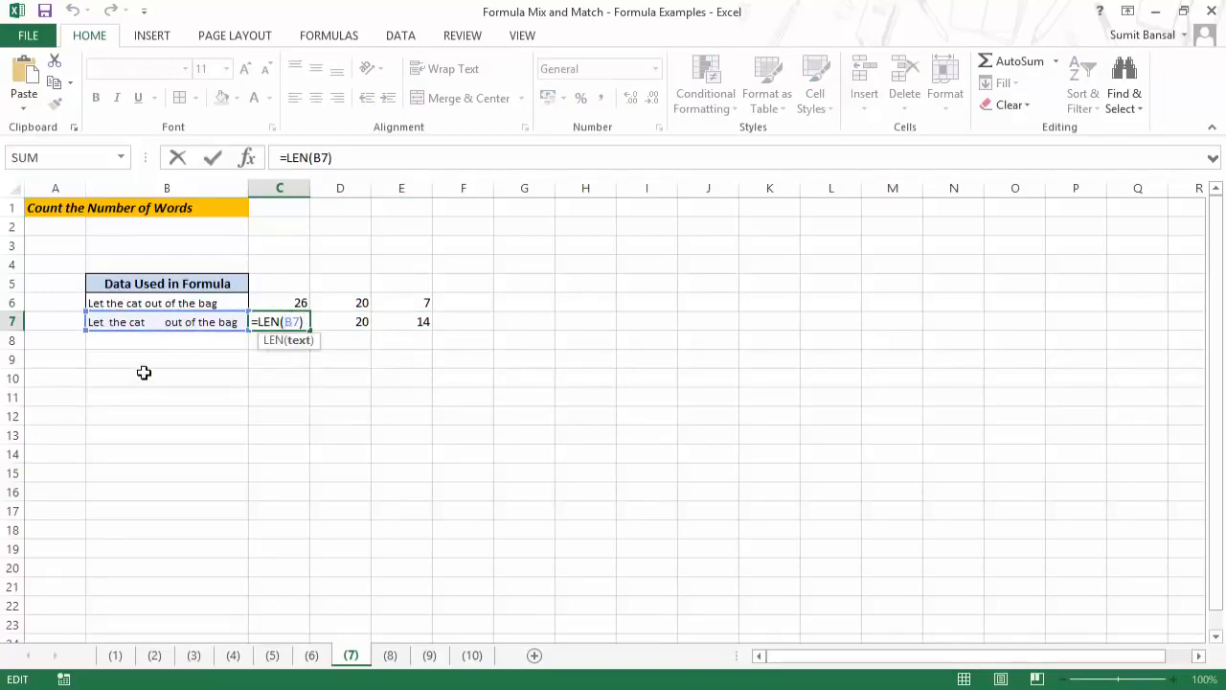
type("TRIM(")
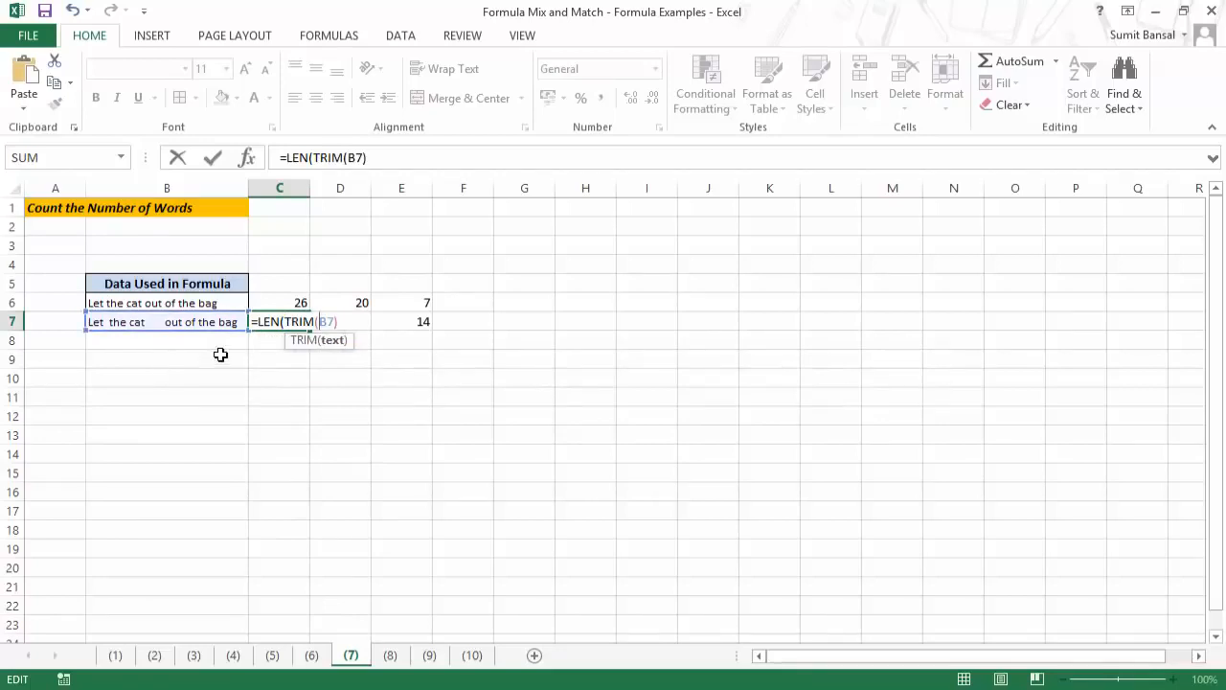
left_click(352, 323)
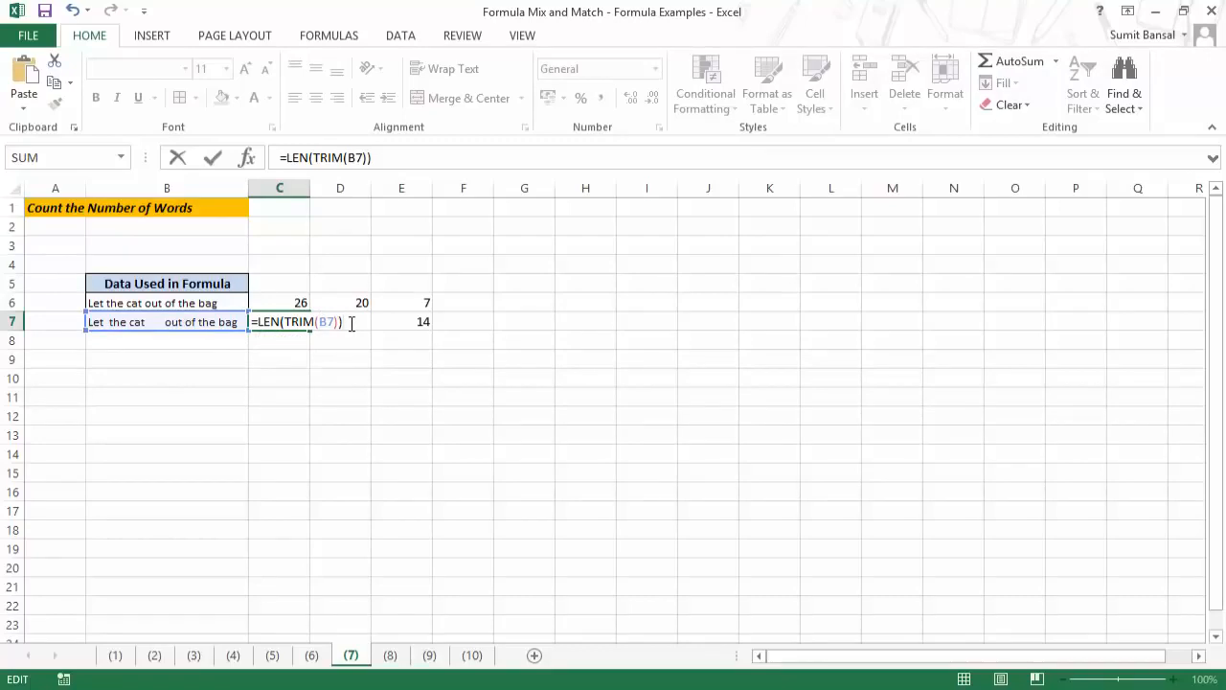
key("Return")
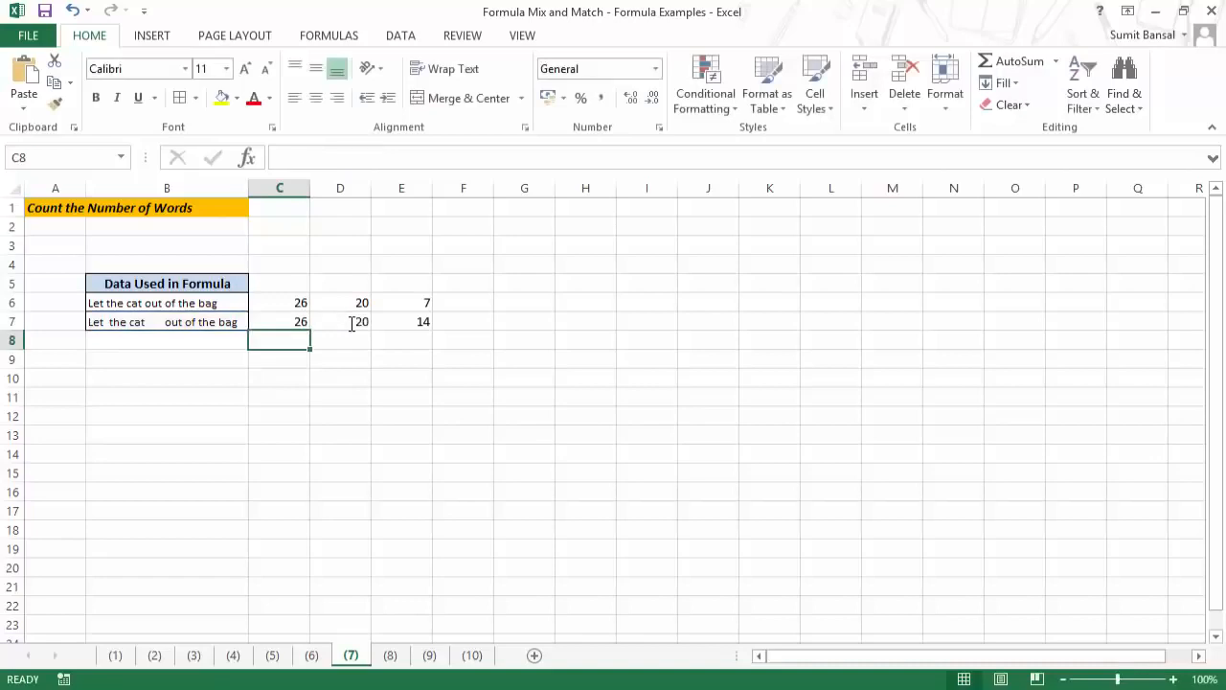
key("Up")
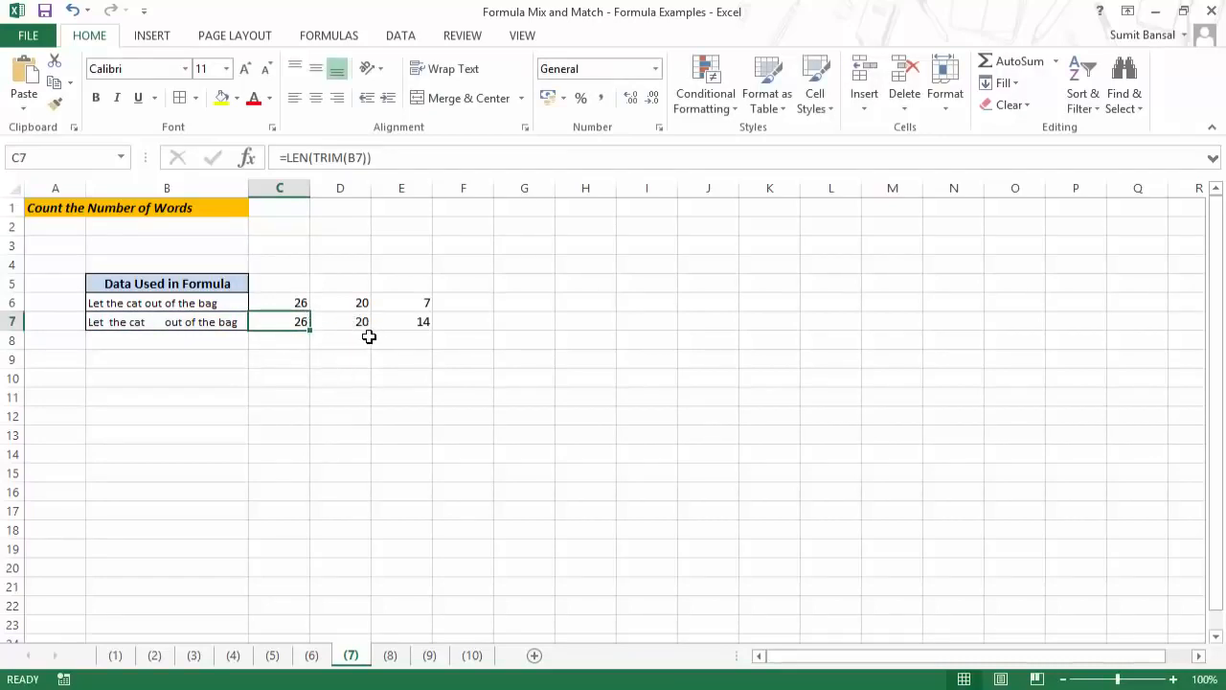
Replace the formula in E7 with =C7-D7+1 to count the second sentence's words from the trimmed length.
left_click(405, 323)
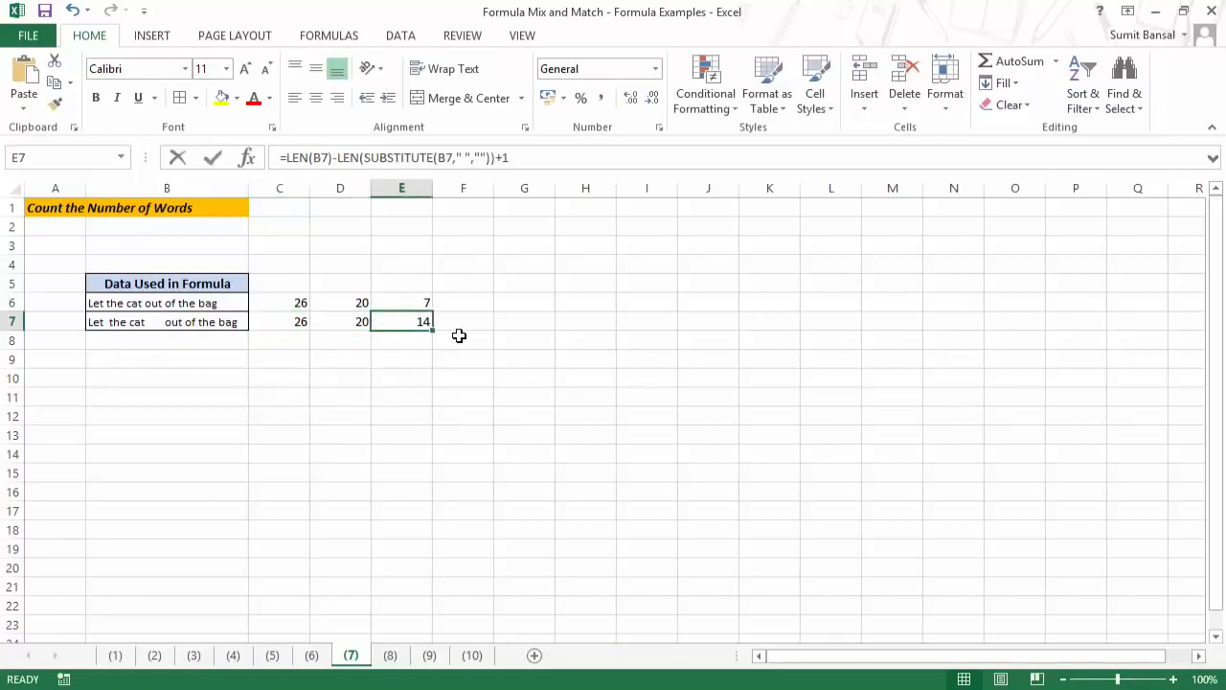
type("=")
left_click(285, 321)
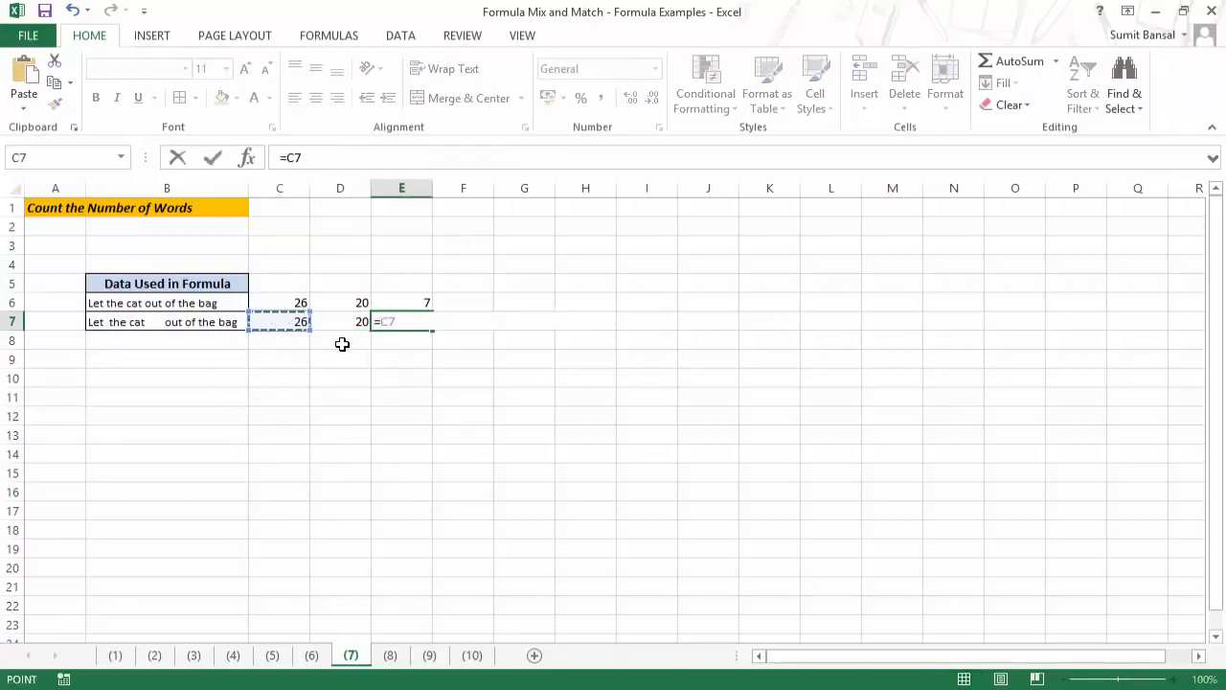
type("-")
left_click(341, 322)
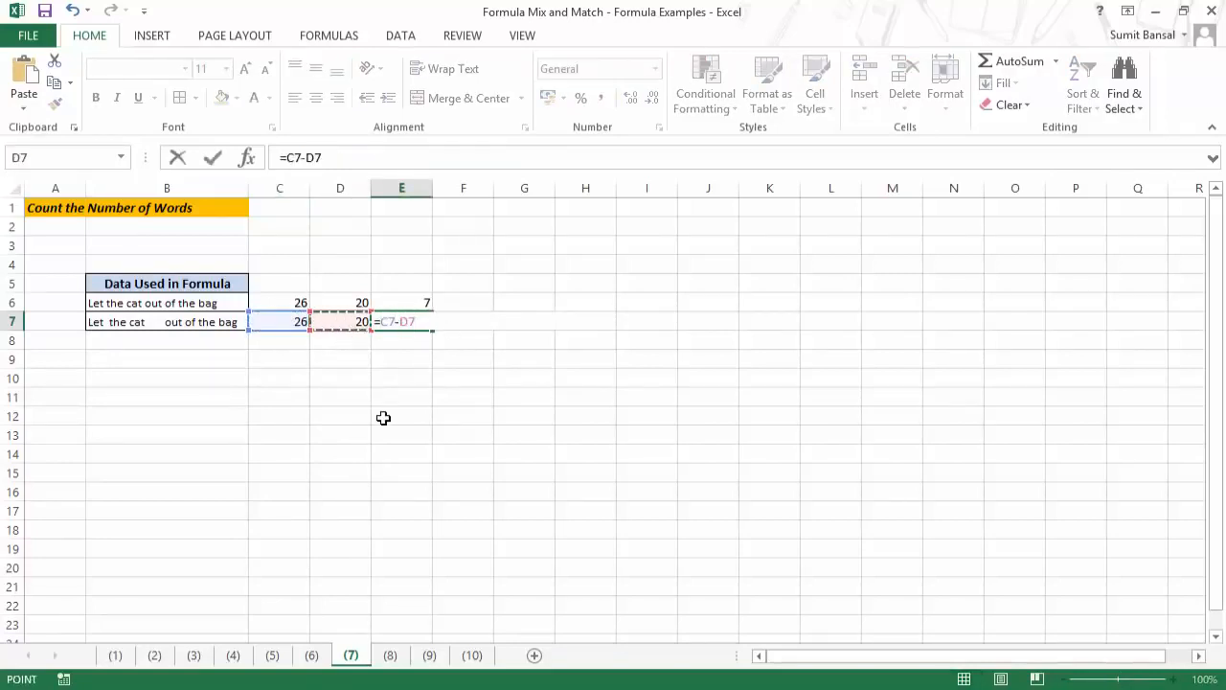
type("+1")
key("Return")
key("Up")
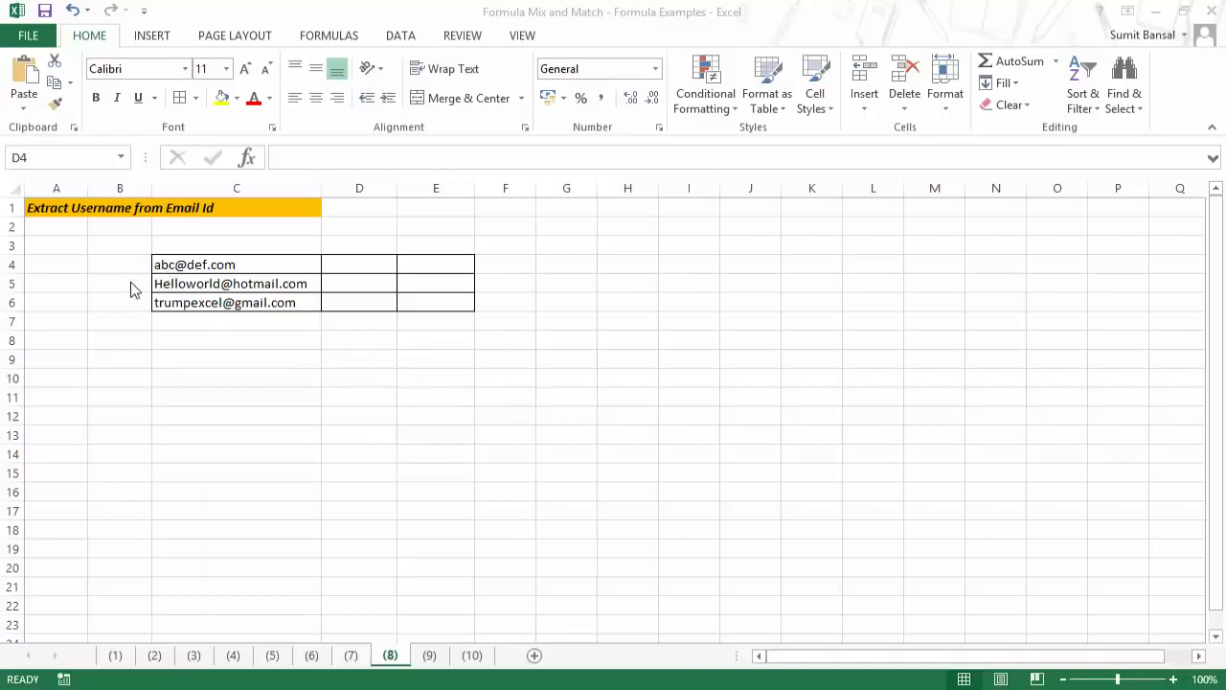
Enter =SEARCH("@",C4) in D4 to find the position of the @ sign in the first email address.
left_click(355, 263)
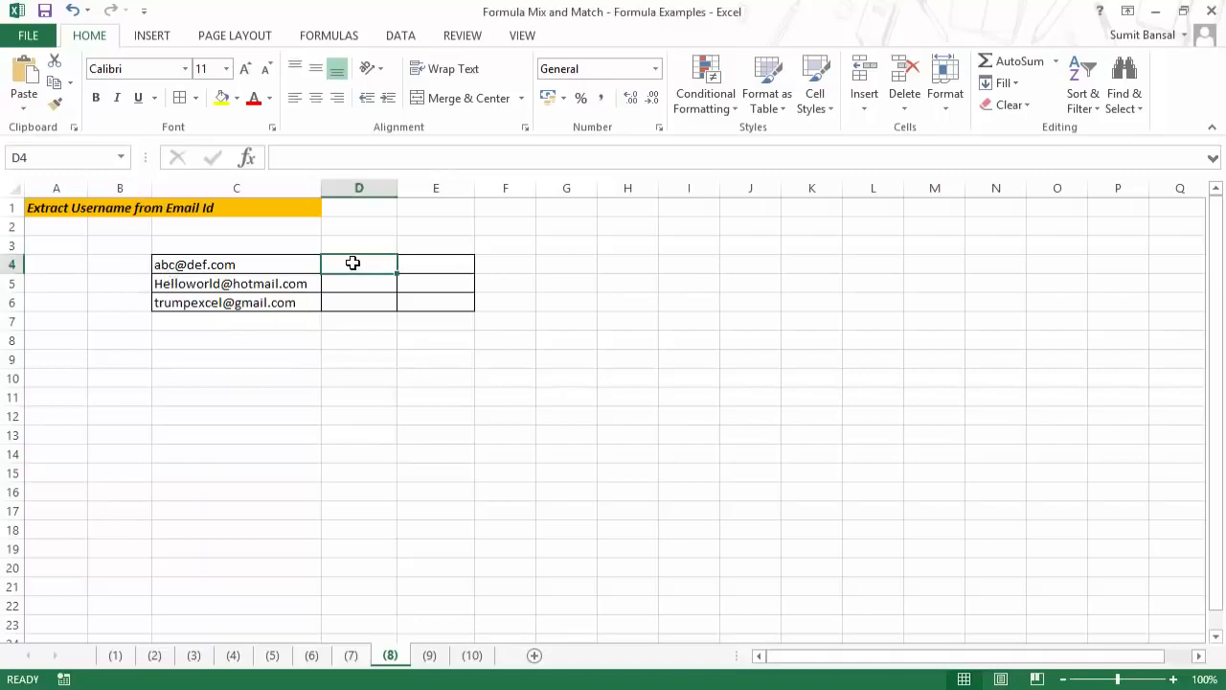
type("=sea")
key("Tab")
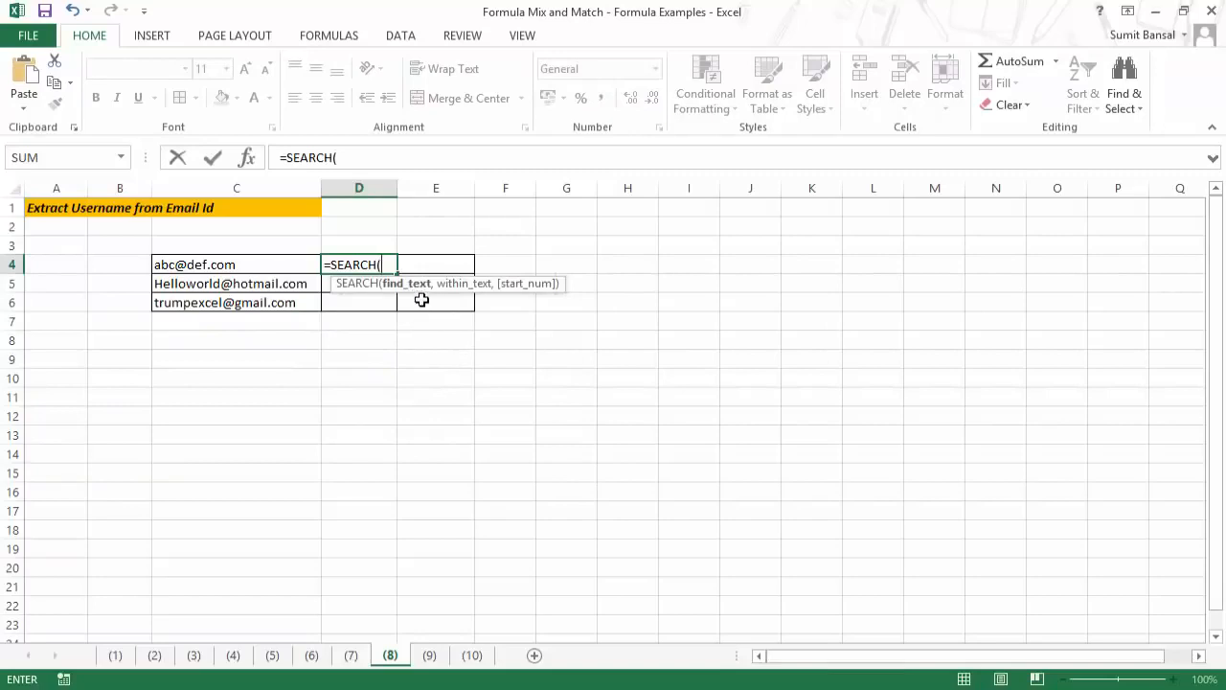
type("\"@\"")
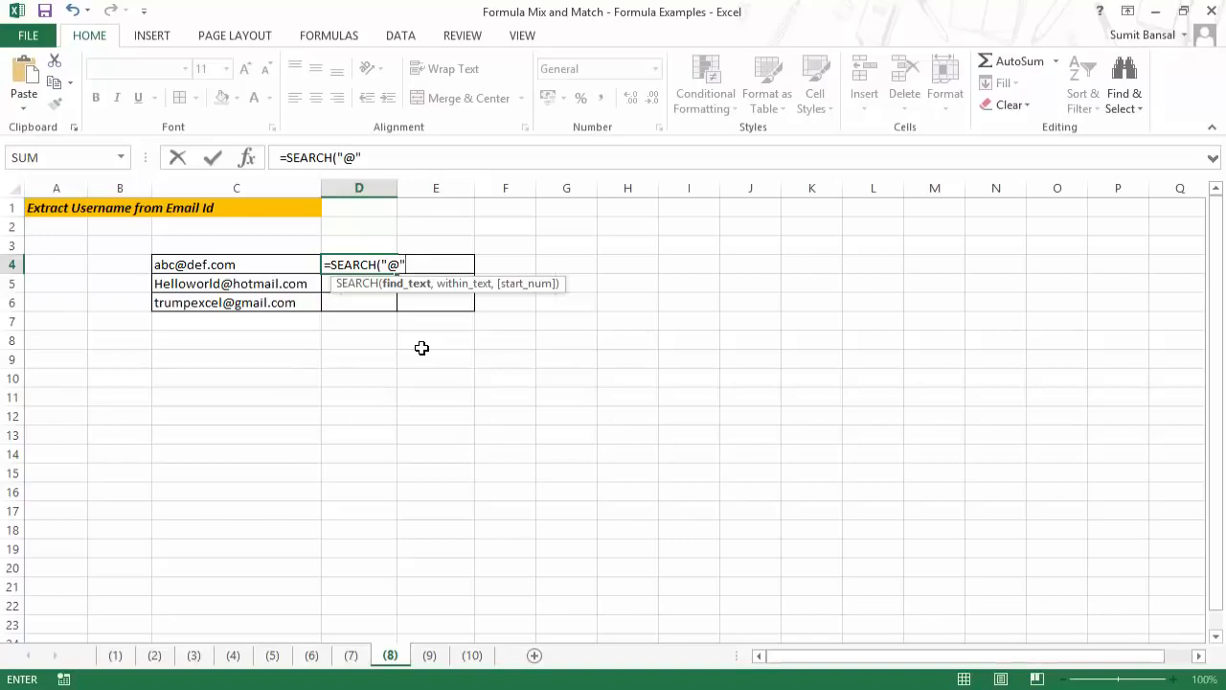
type(",")
left_click(204, 266)
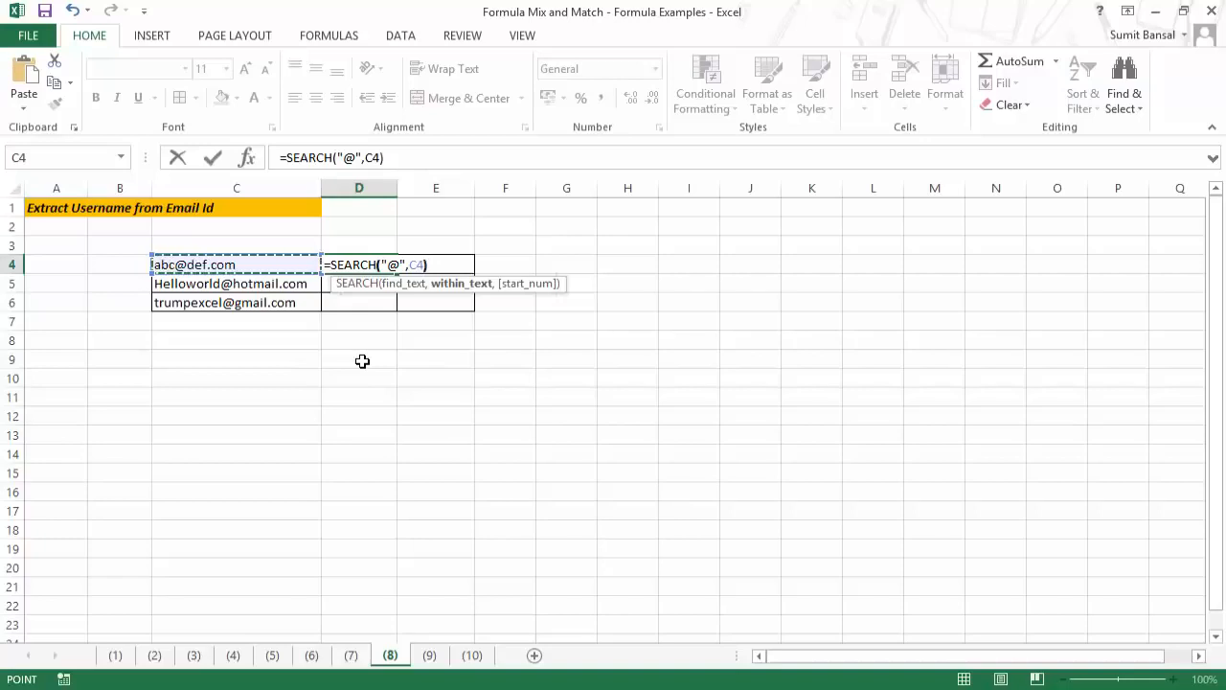
key("ctrl+Return")
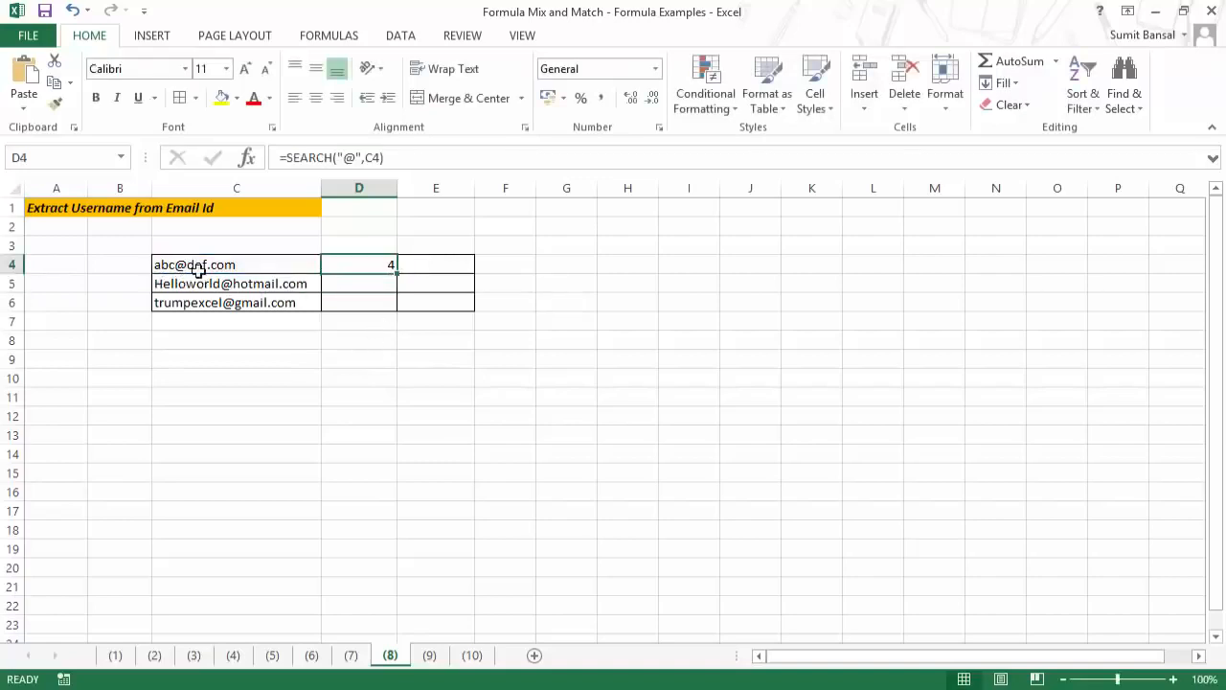
Enter =LEFT(C4,D4-1) in E4 to extract the username before the @ sign.
left_click(424, 265)
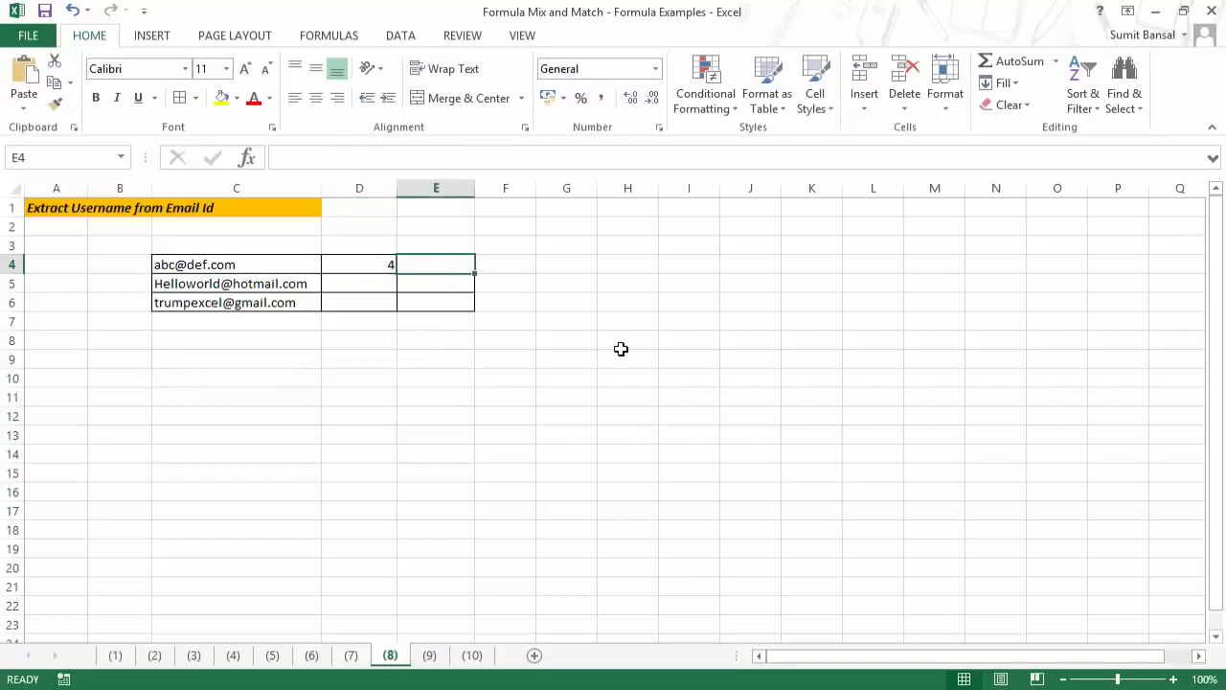
type("=left")
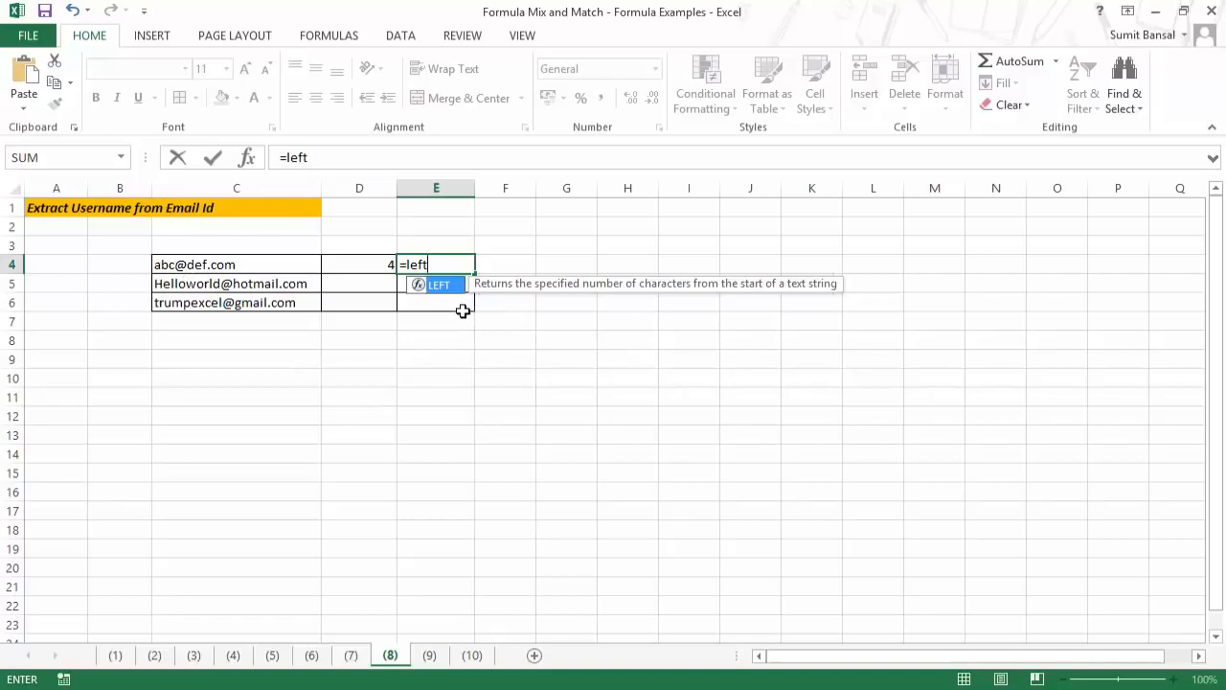
key("Tab")
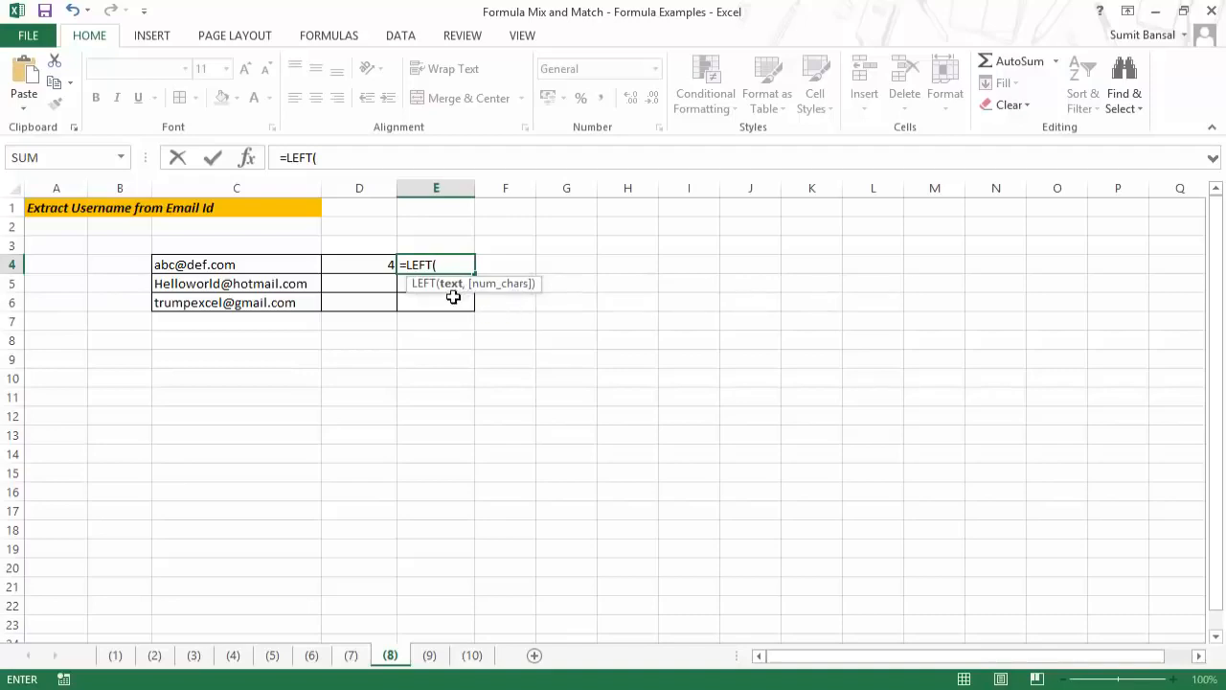
left_click(250, 267)
type(",")
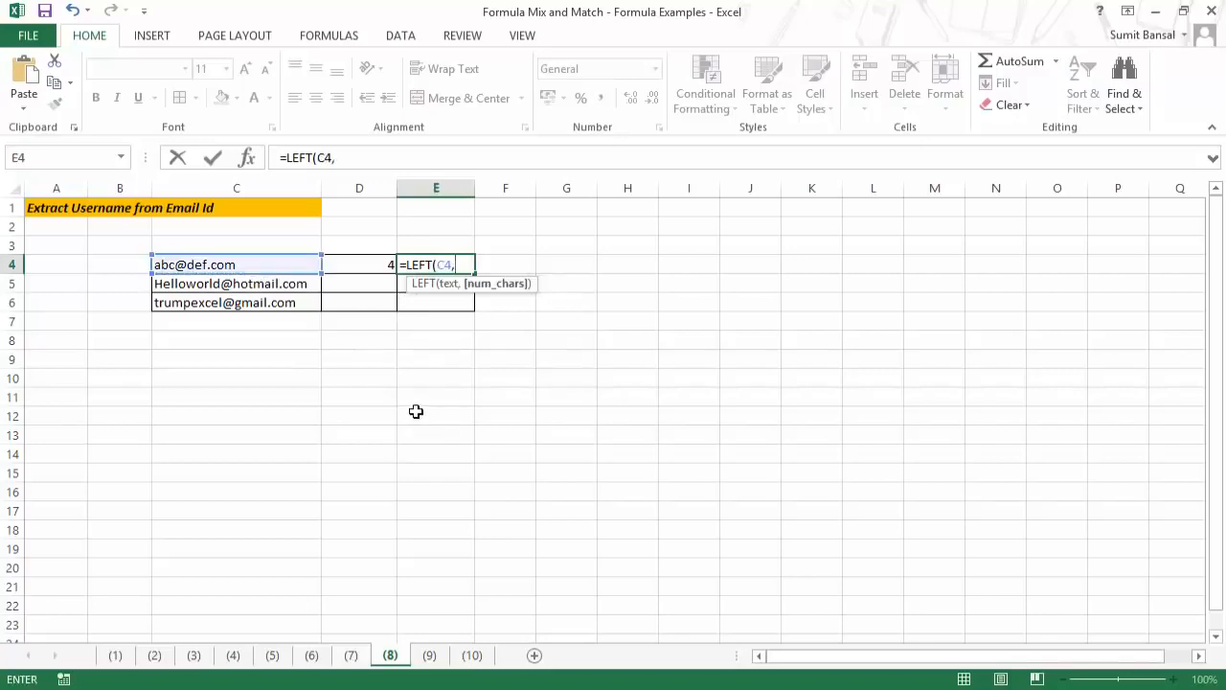
left_click(364, 265)
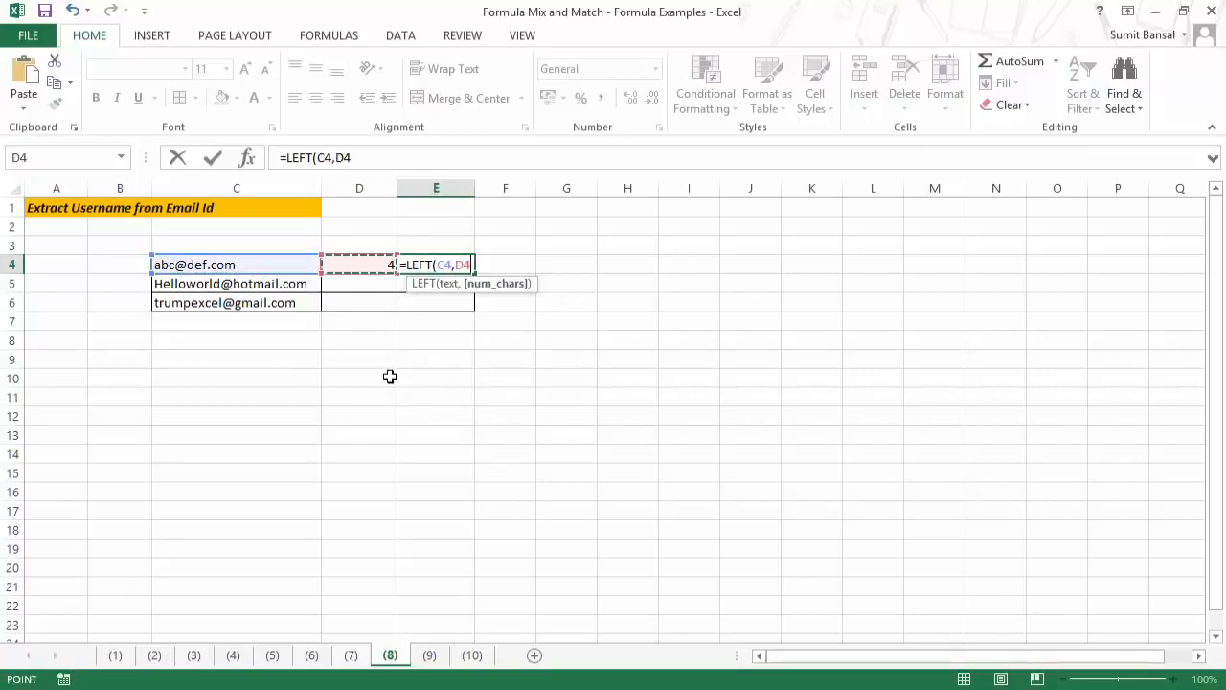
type("-1")
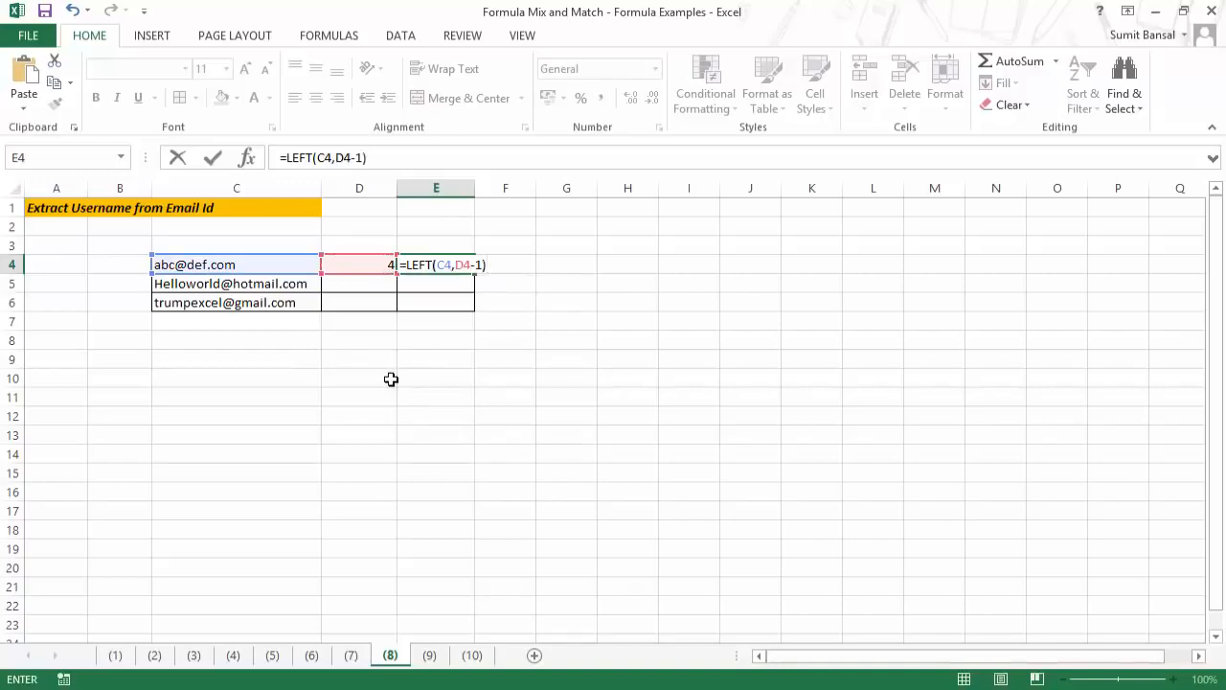
key("Return")
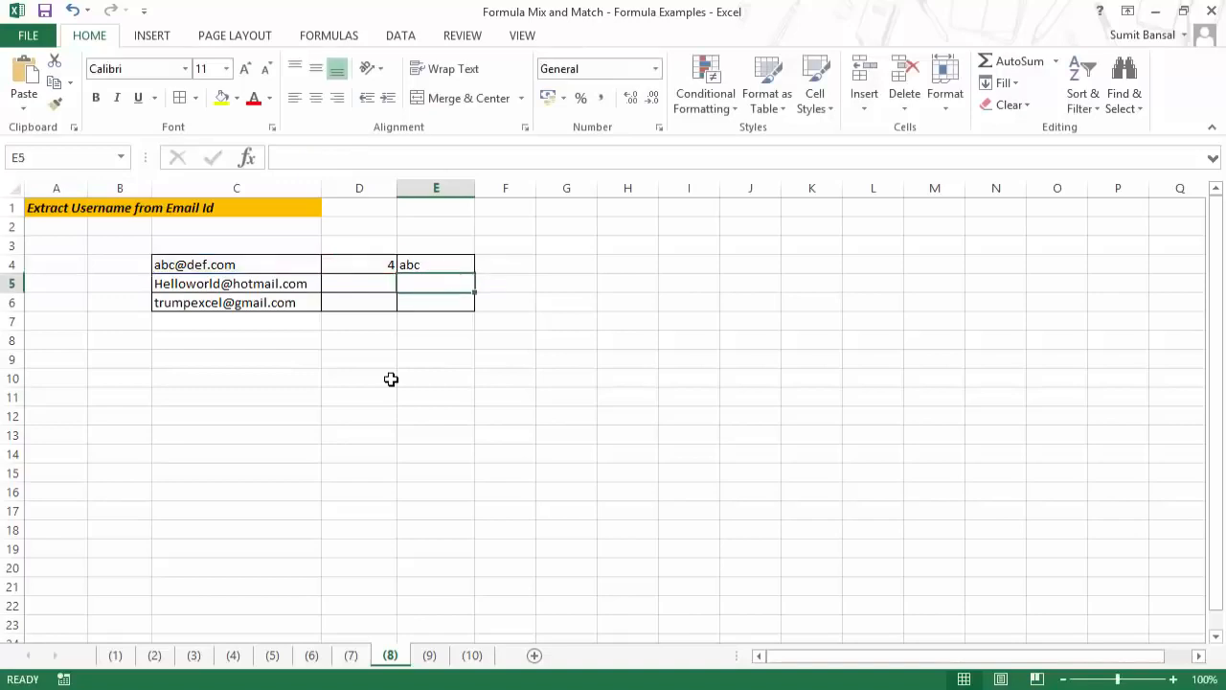
key("Up")
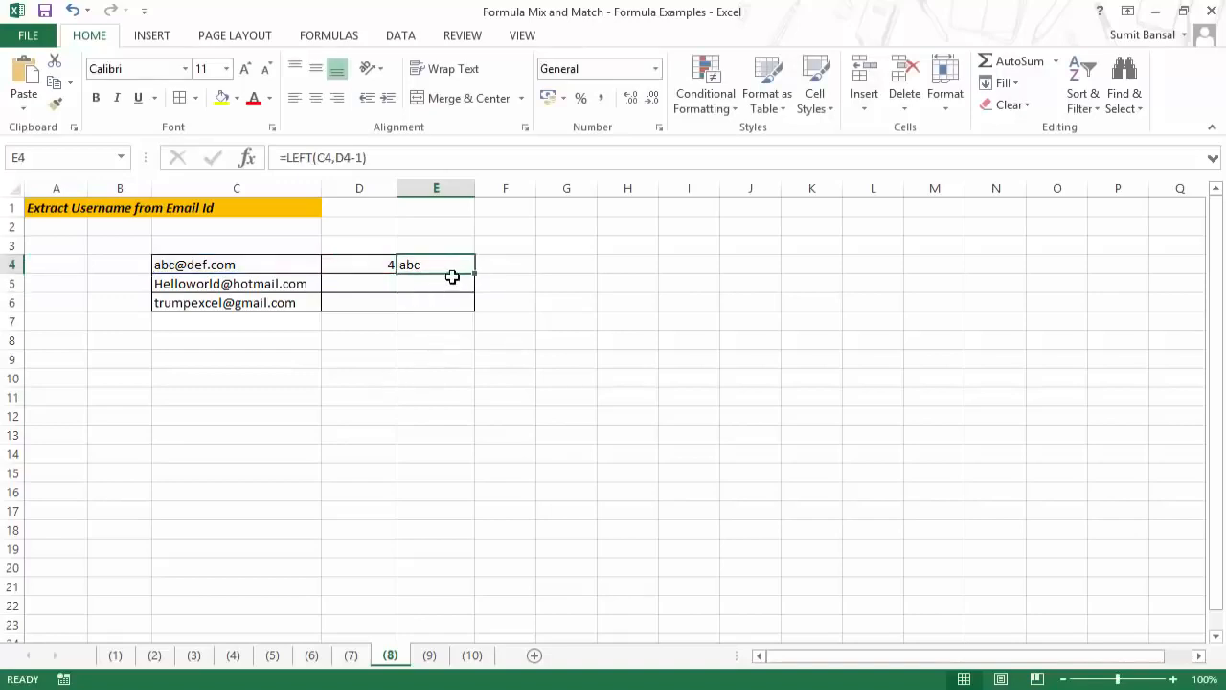
Fill the SEARCH formula in D4 and the LEFT formula in E4 down to row 6 for the other addresses.
left_click(386, 268)
left_click_drag(396, 284, 393, 305)
left_click(374, 343)
left_click(362, 289)
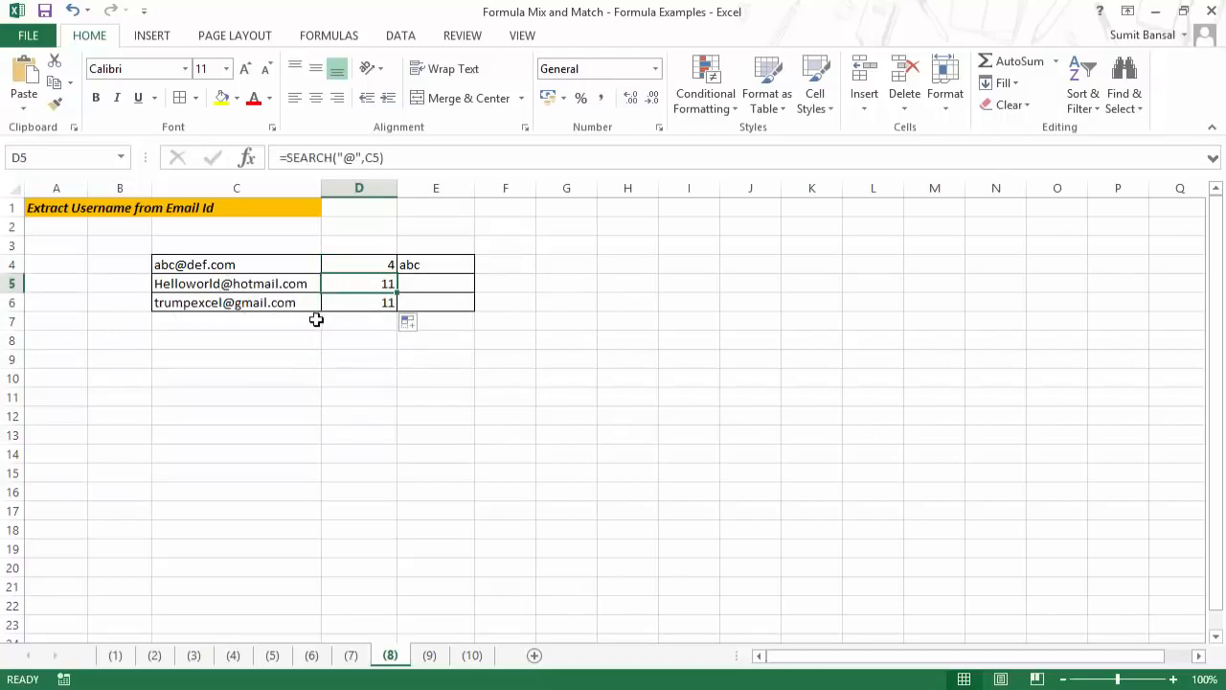
left_click(372, 304)
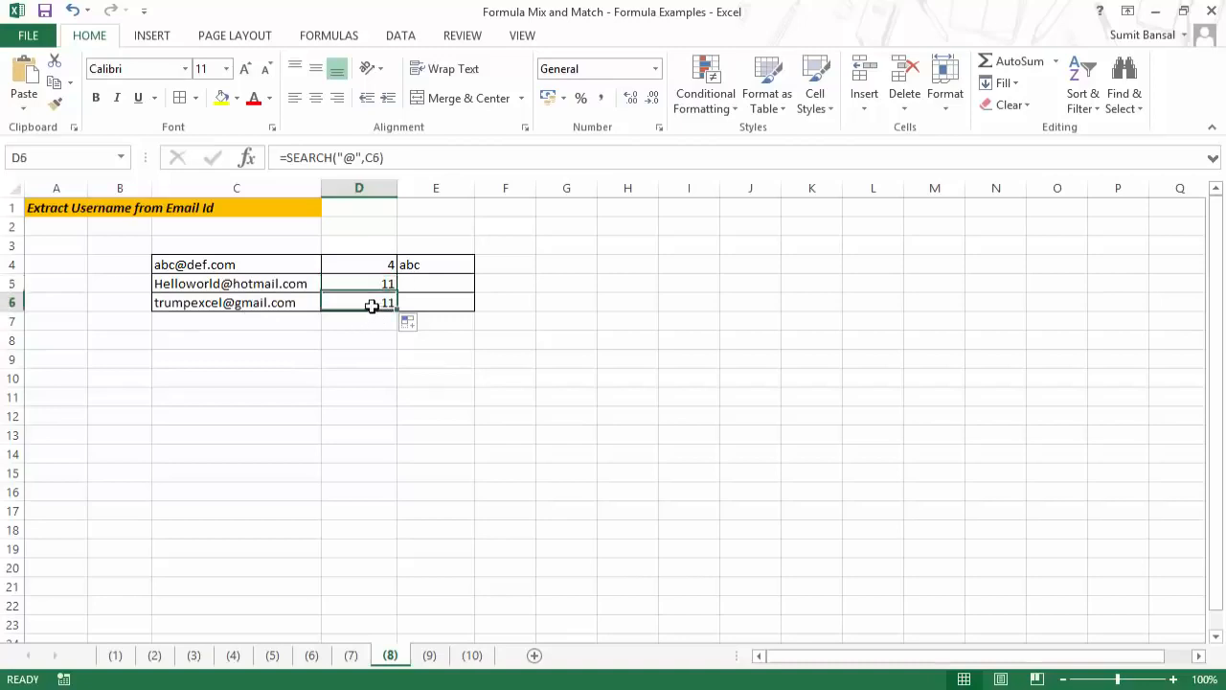
left_click(465, 265)
left_click_drag(473, 273, 469, 305)
left_click(452, 283)
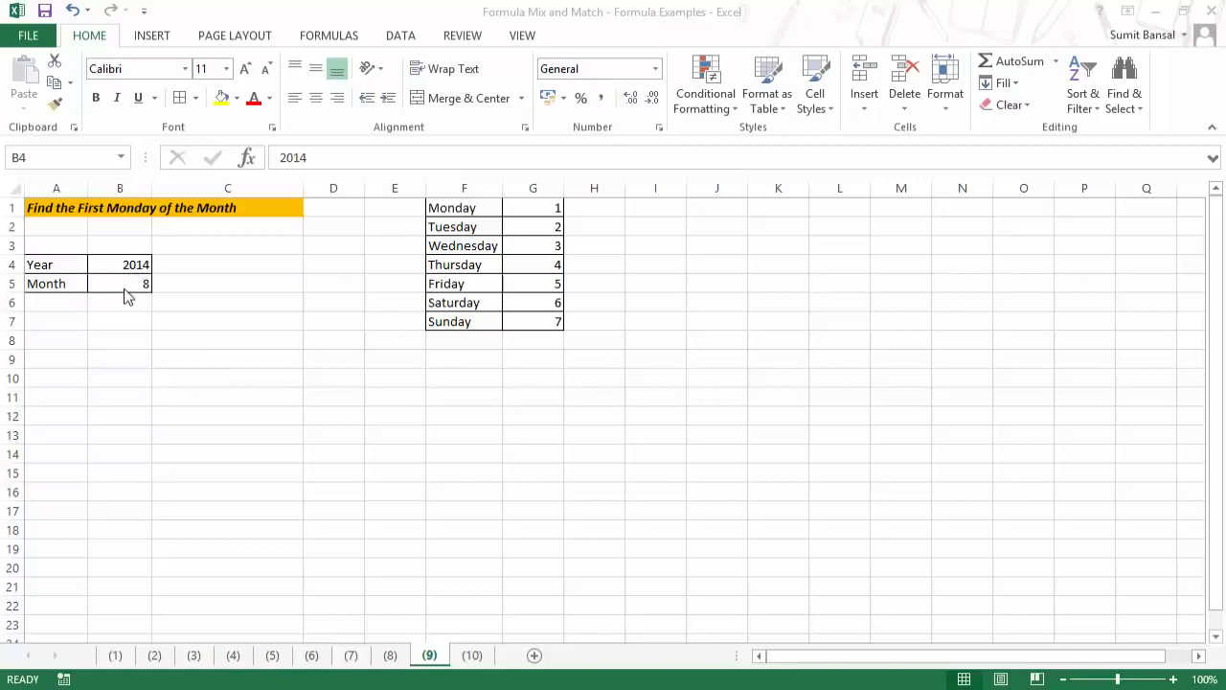
Begin a WEEKDAY formula in C7 of the First Monday sheet, using DATE(B4,B5,1) as its serial number.
left_click(213, 326)
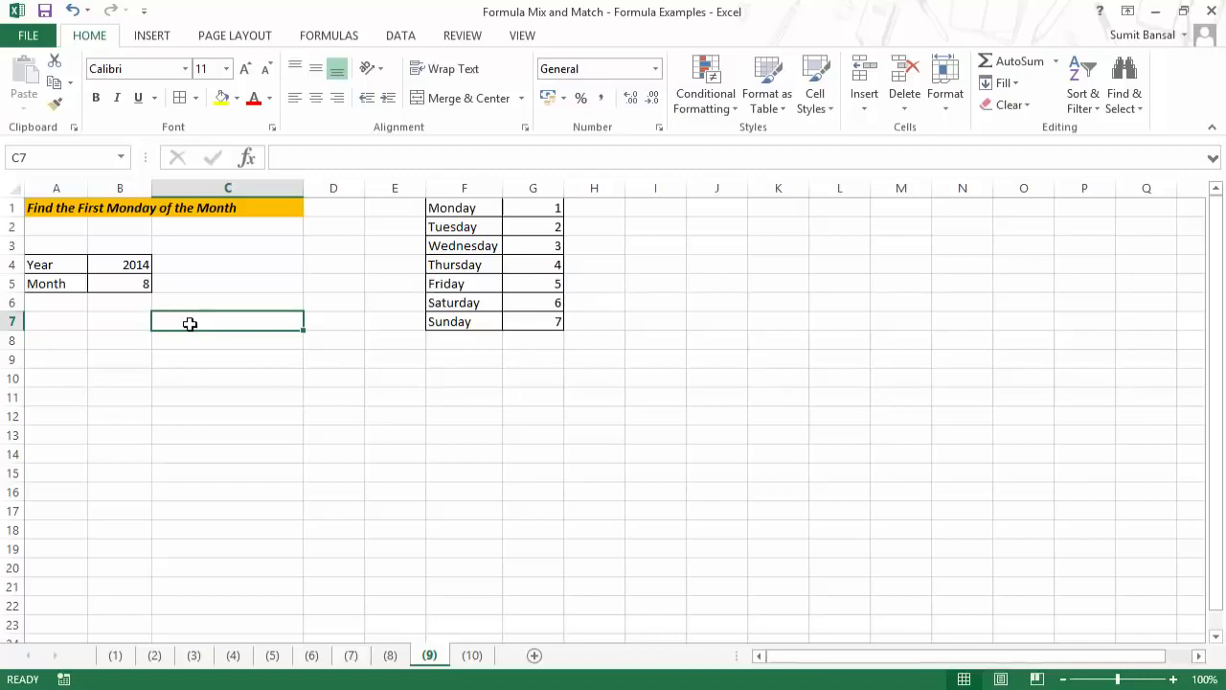
type("=week")
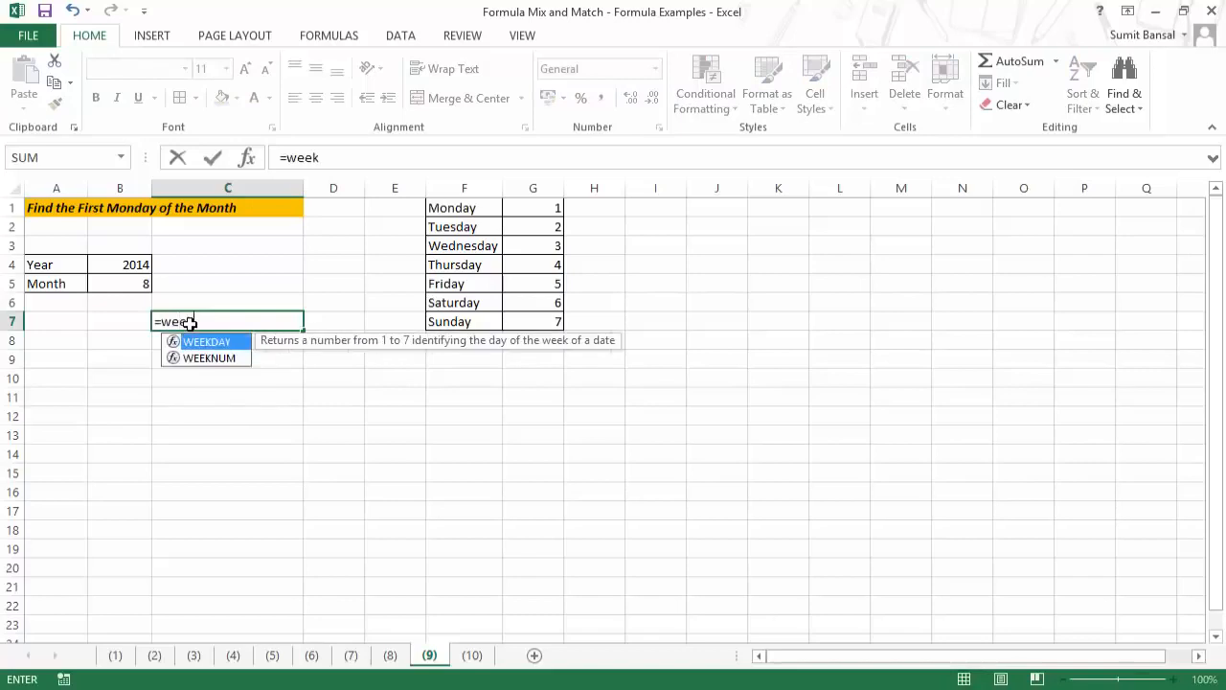
key("Tab")
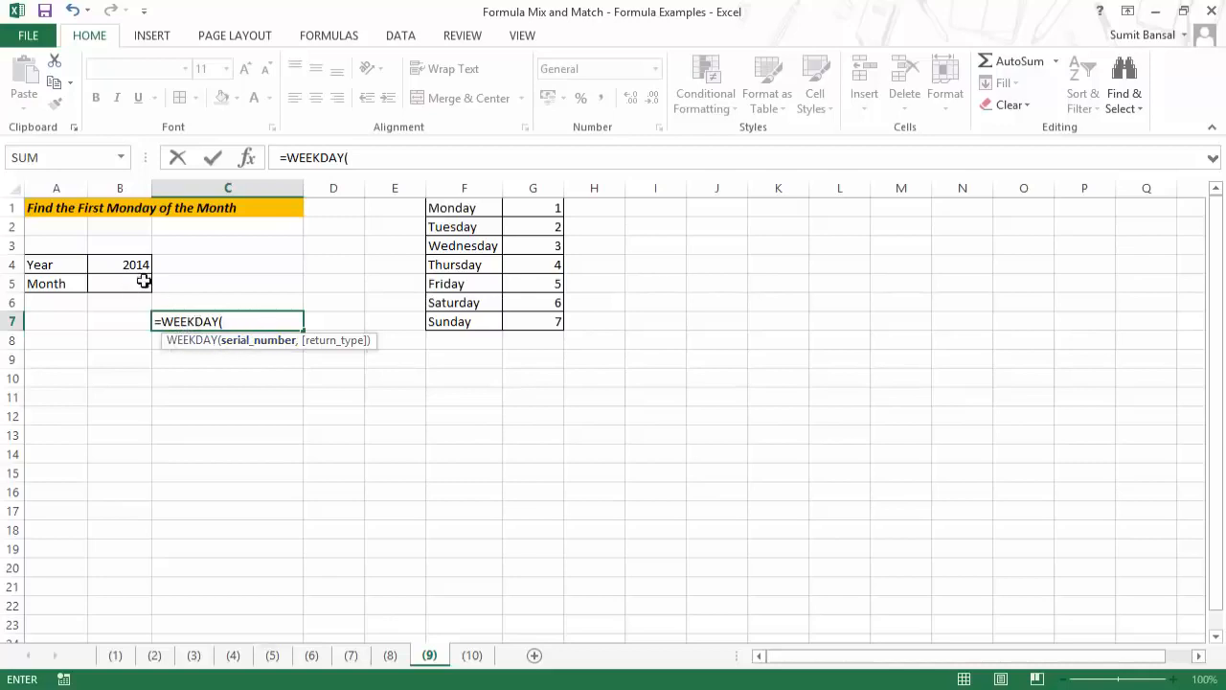
type("DATE(")
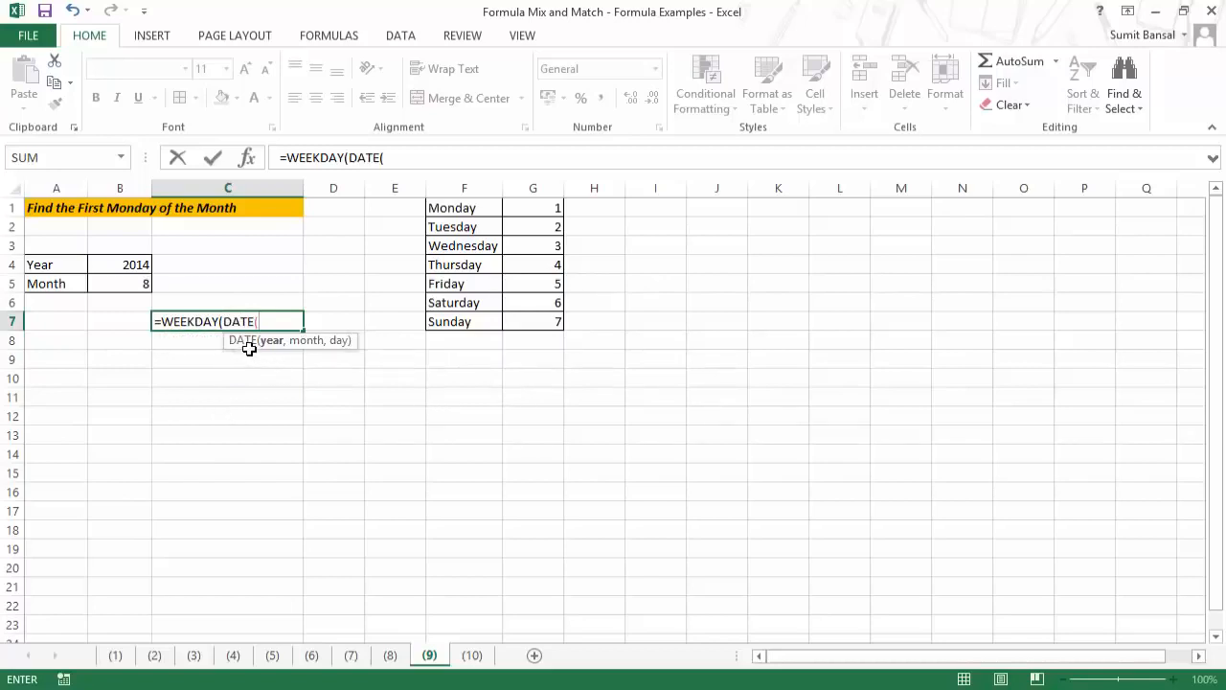
left_click(126, 264)
type(",")
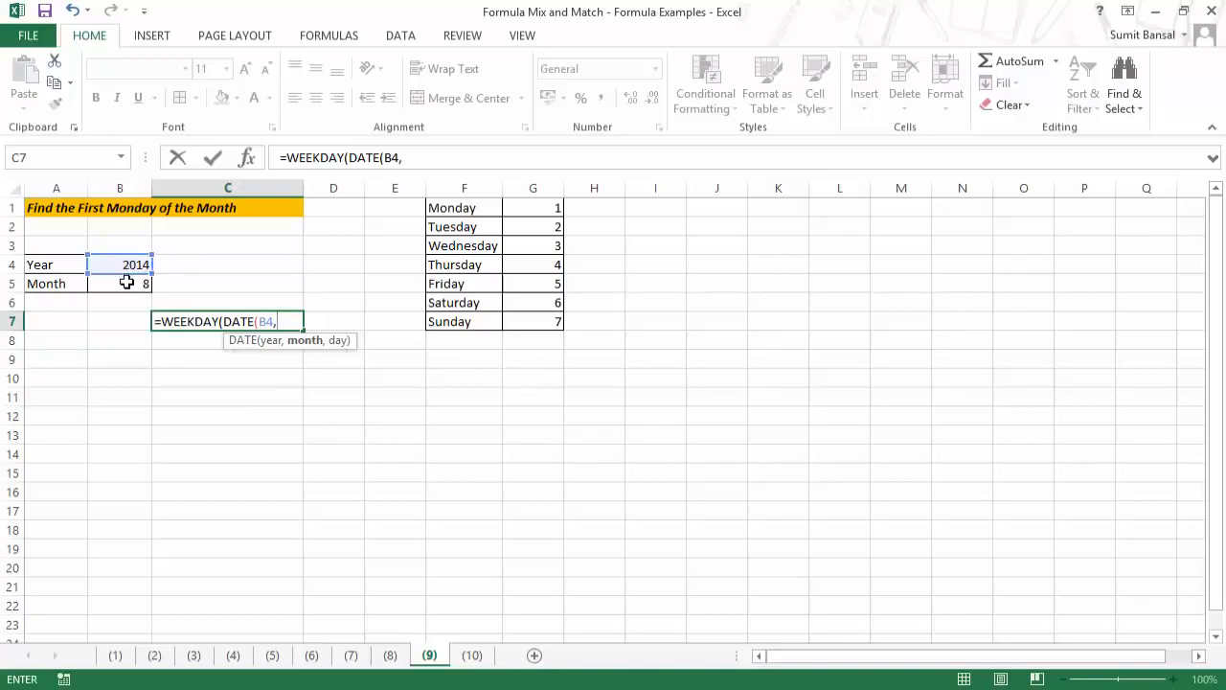
left_click(127, 283)
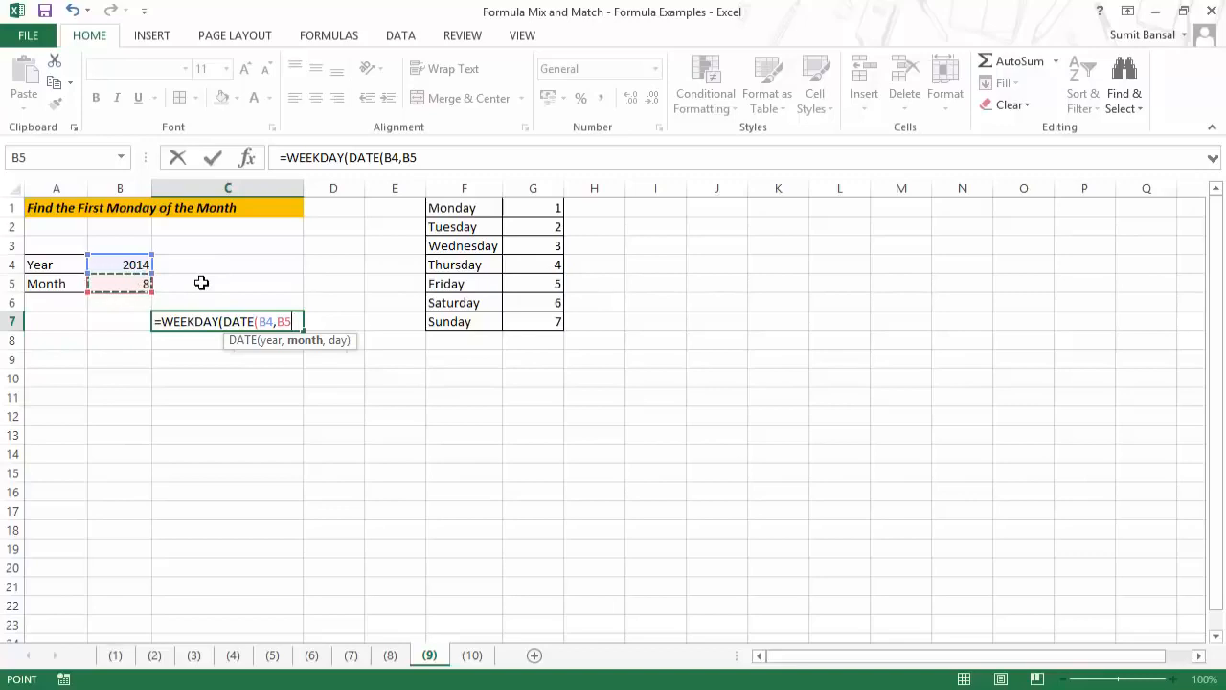
type(",1")
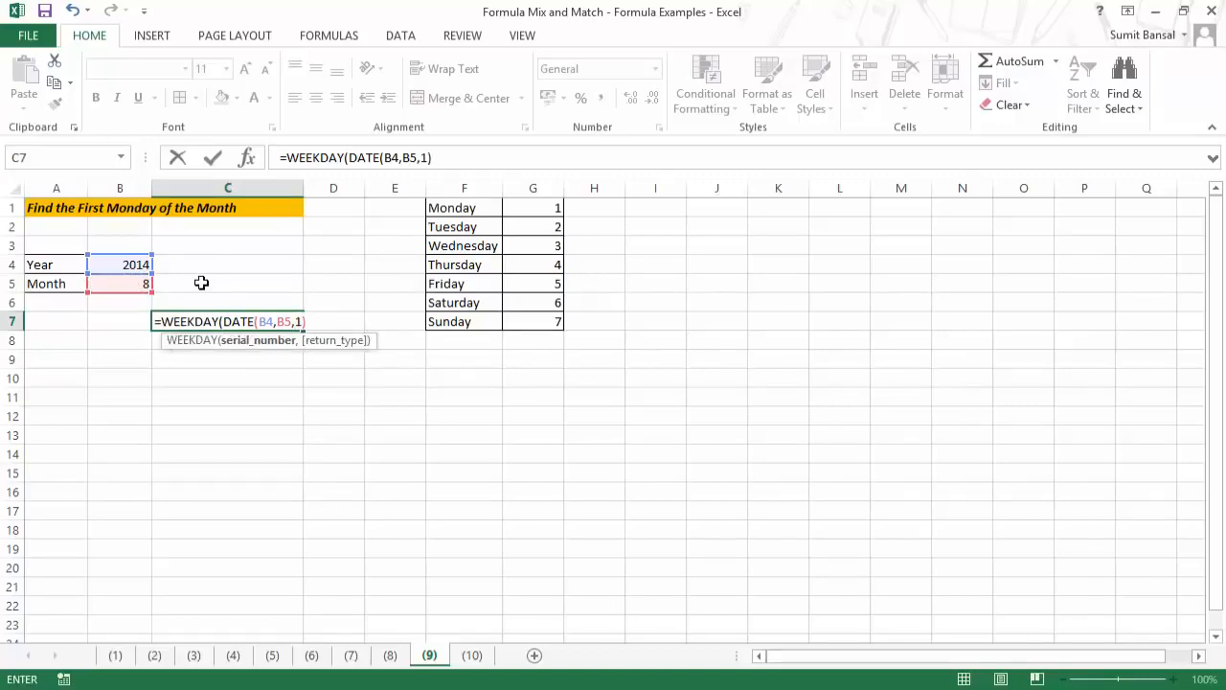
type("),")
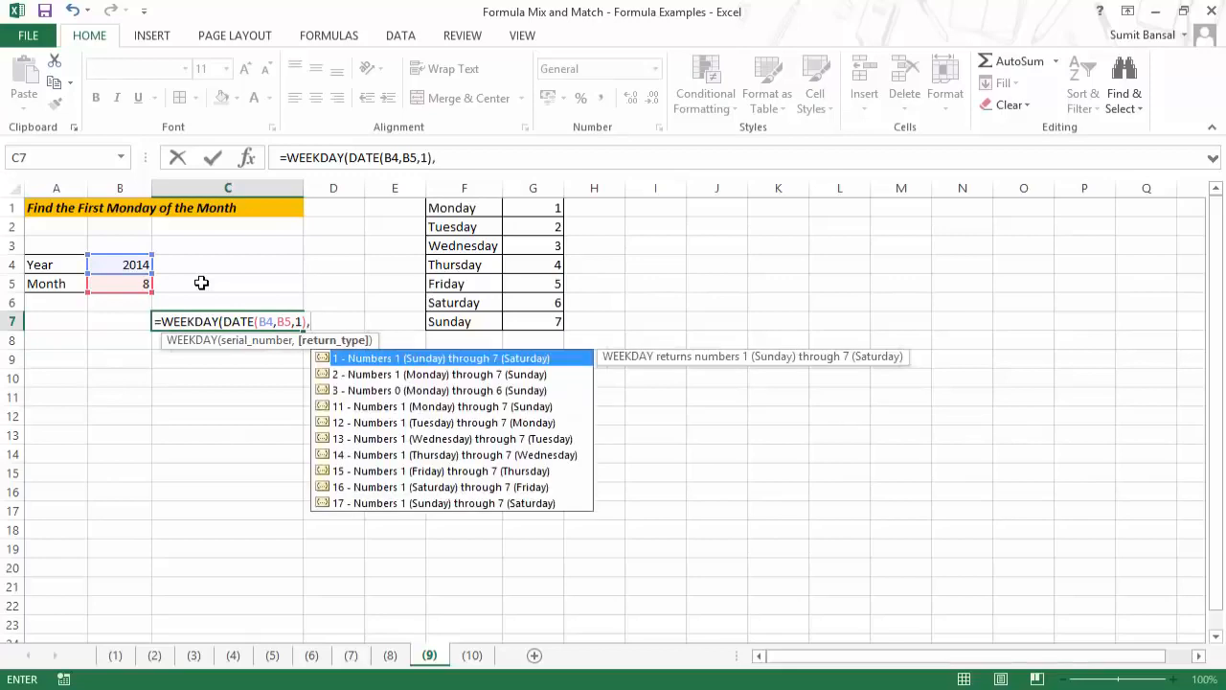
Complete C7's WEEKDAY formula with return type 2, Monday as 1 through Sunday as 7, and compare its result with the weekday table.
left_click(382, 375)
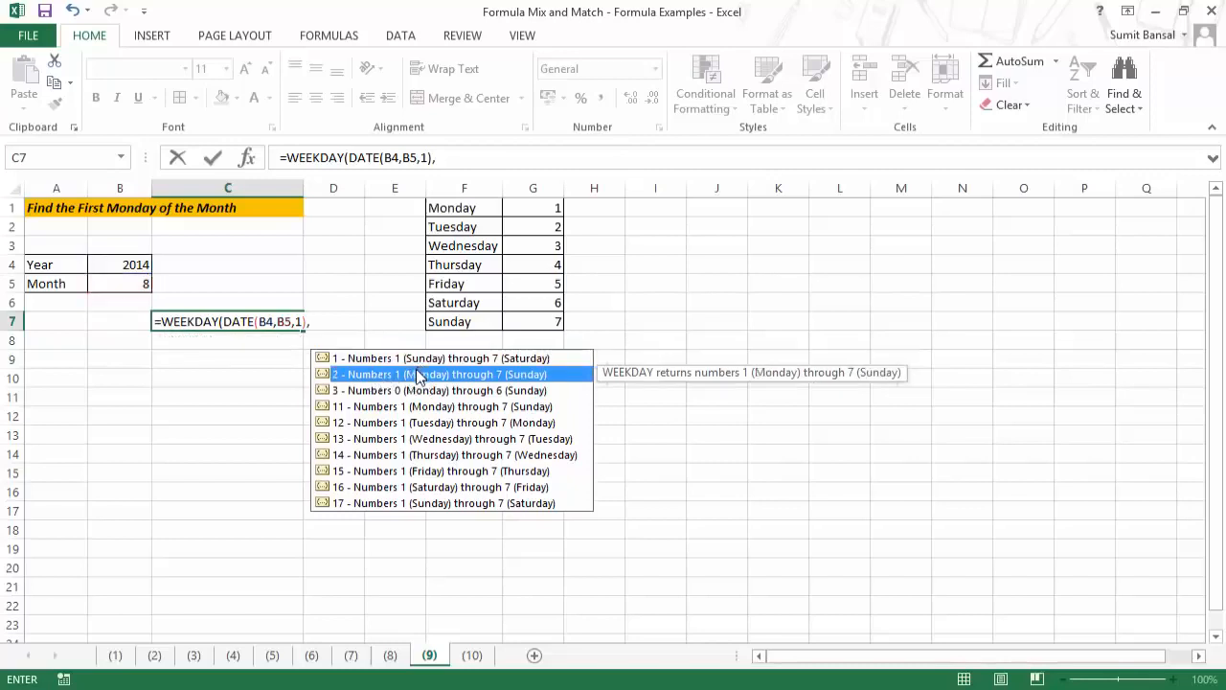
double_click(416, 374)
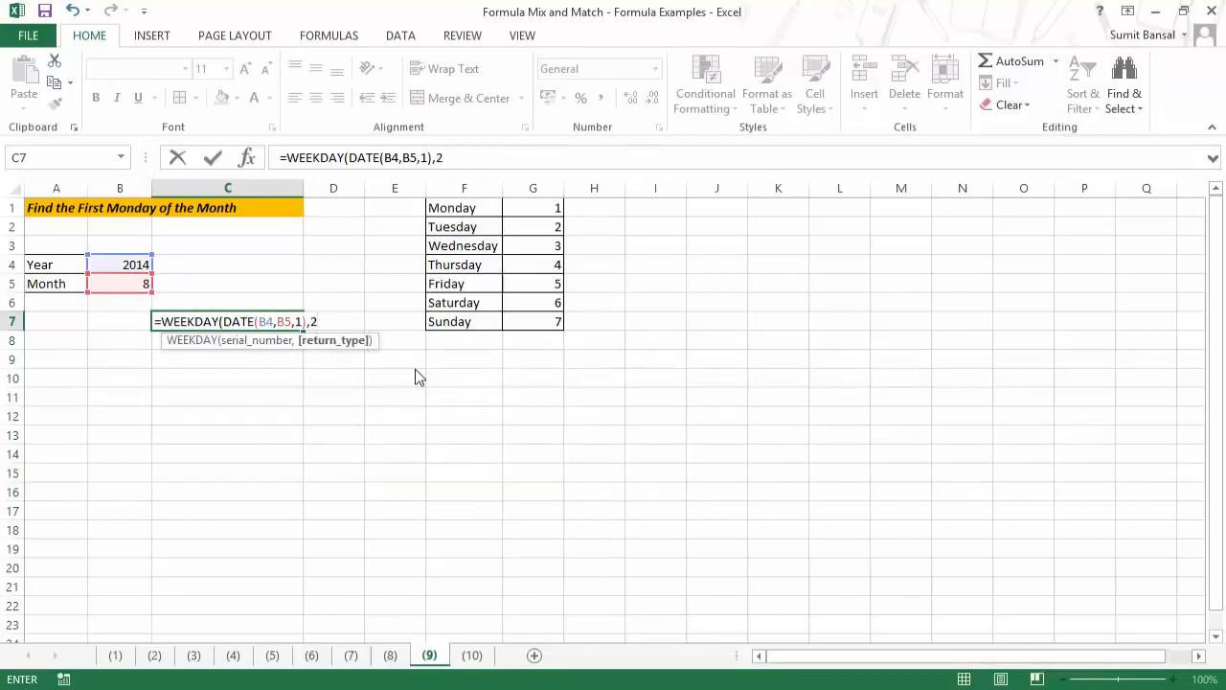
type(")")
key("Return")
key("Up")
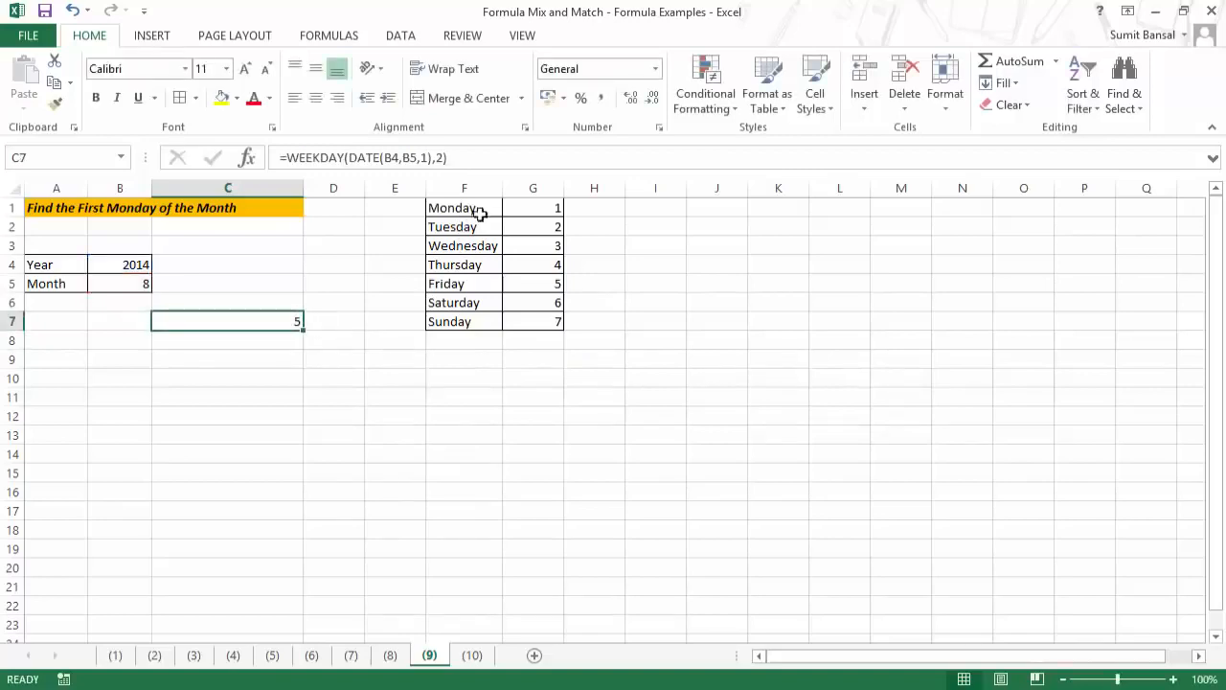
left_click(539, 207)
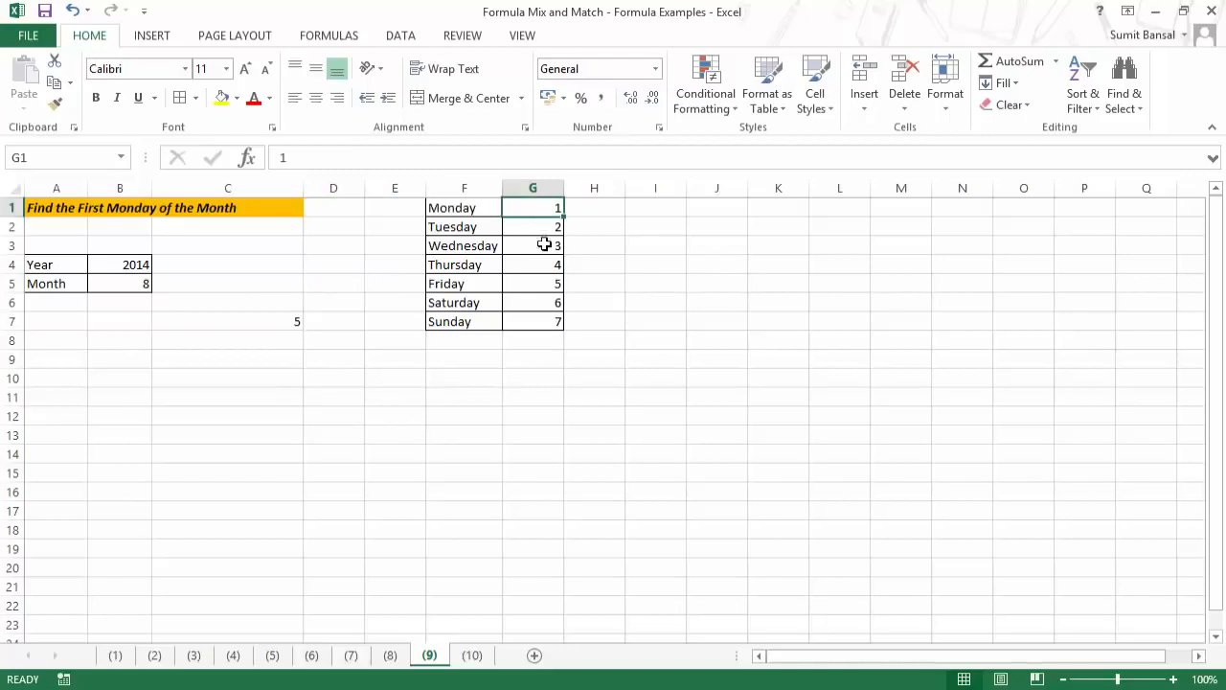
left_click(544, 284)
left_click(479, 285)
left_click_drag(479, 286, 531, 284)
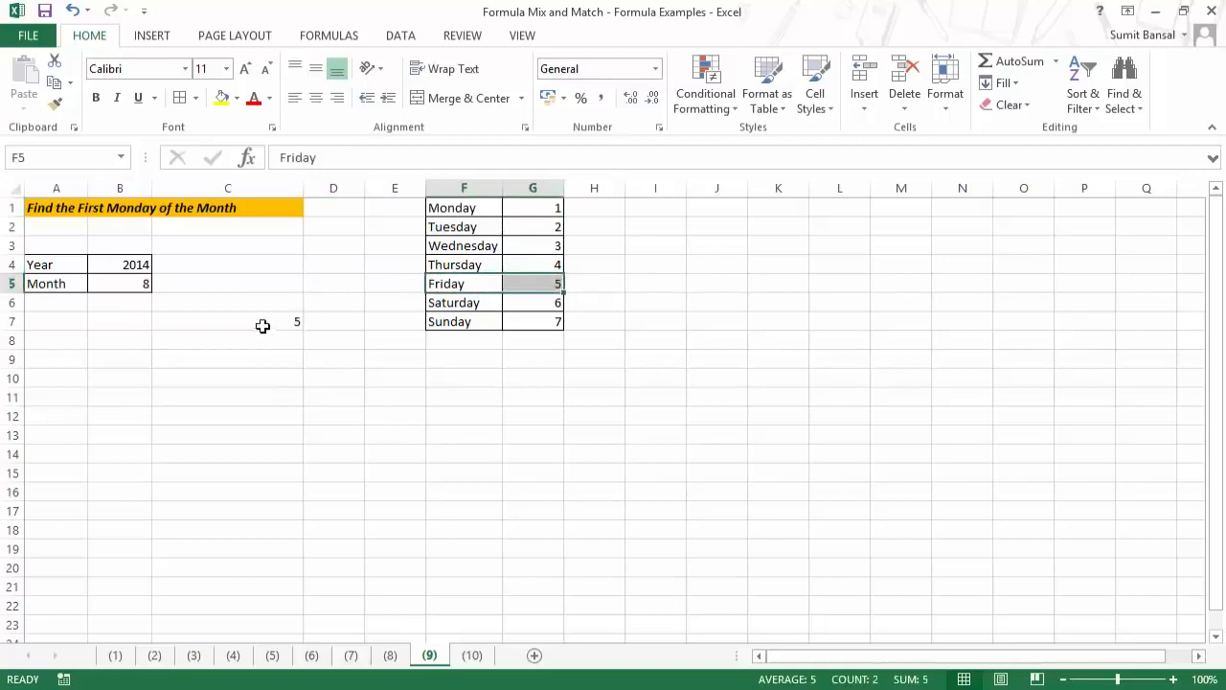
left_click(224, 321)
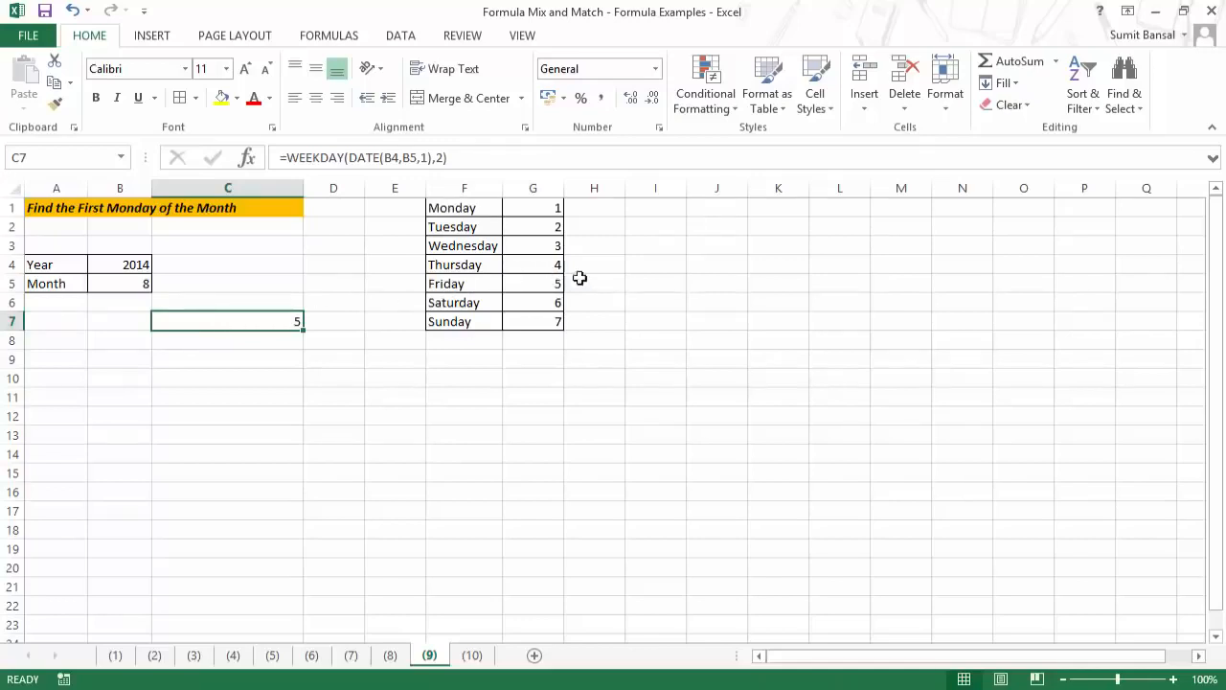
Number the days from Friday to the following Monday 1 to 4 in H5:H8 beside the weekday table.
left_click(603, 279)
type("1")
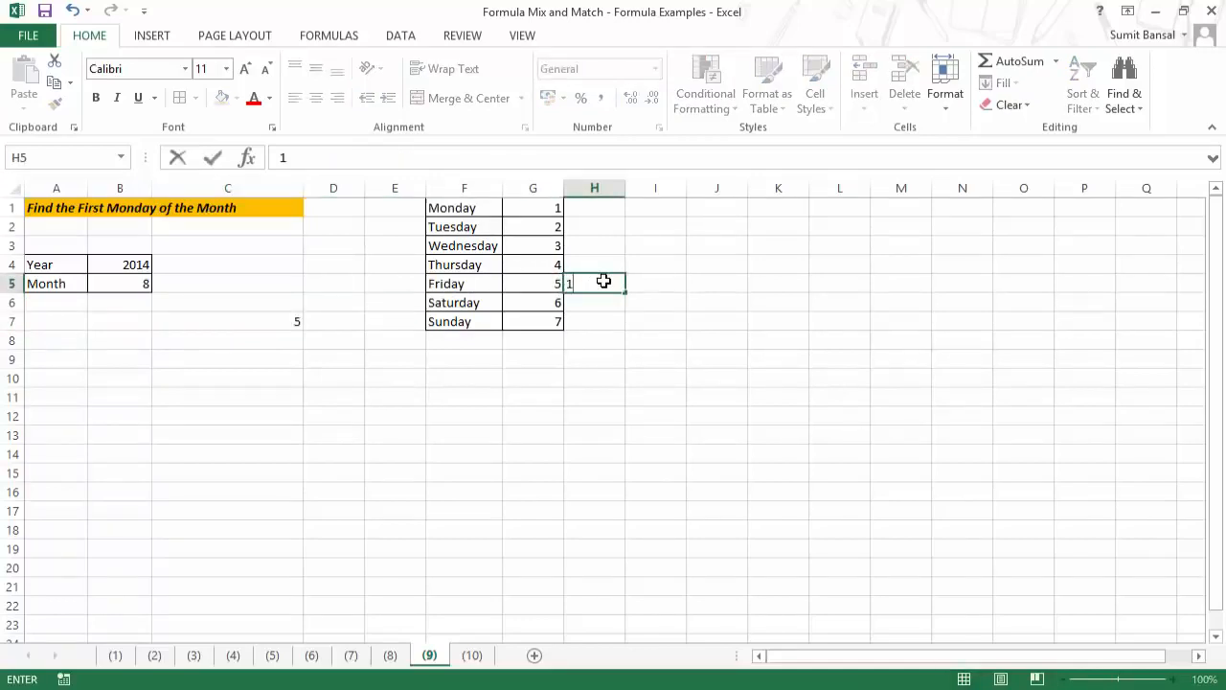
key("Return")
type("2")
key("Return")
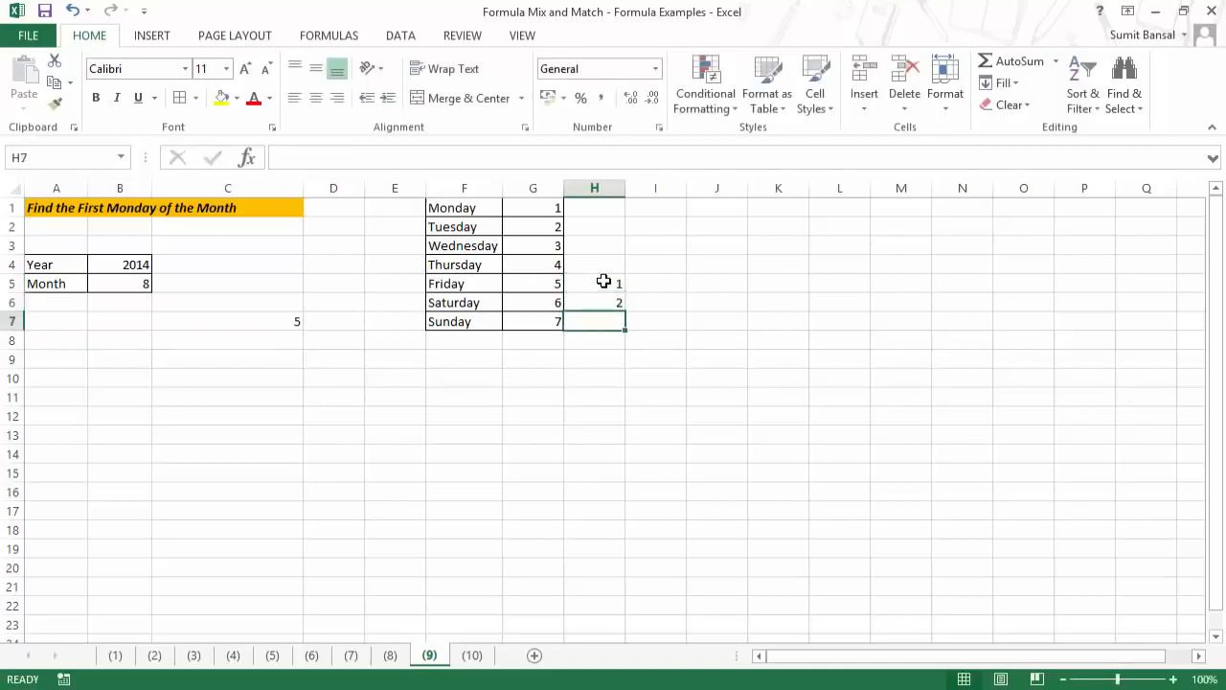
type("3")
key("Return")
type("4")
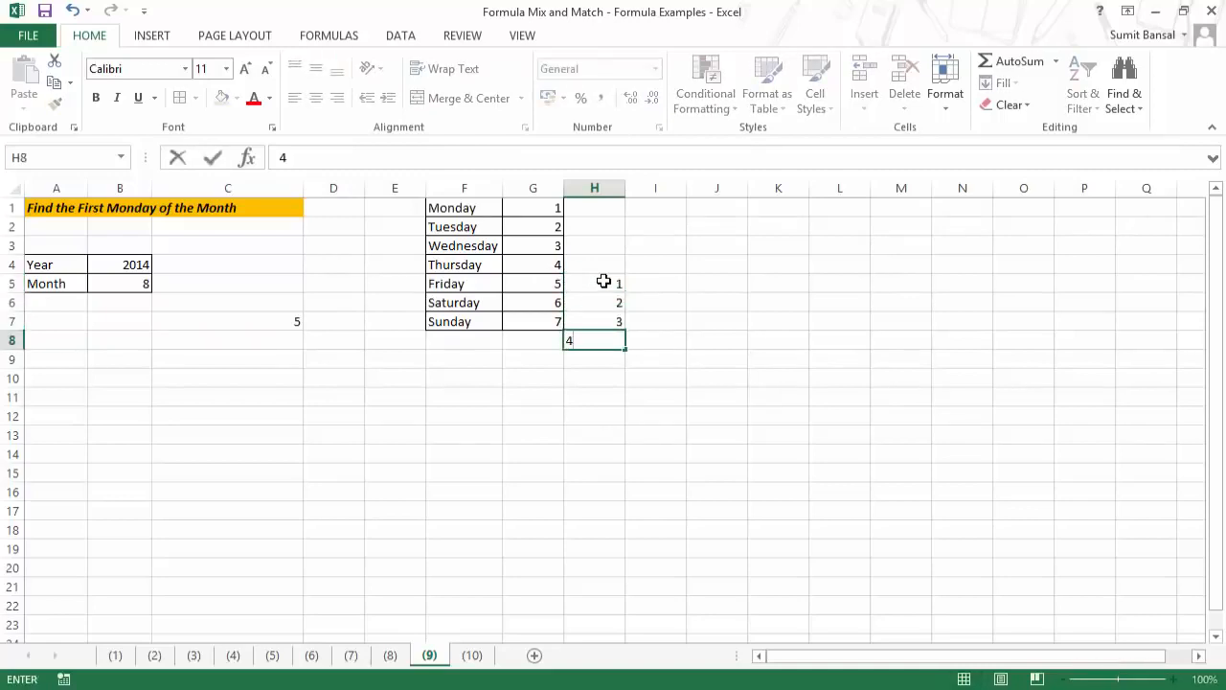
key("Left")
key("Right")
key("Right")
key("Left")
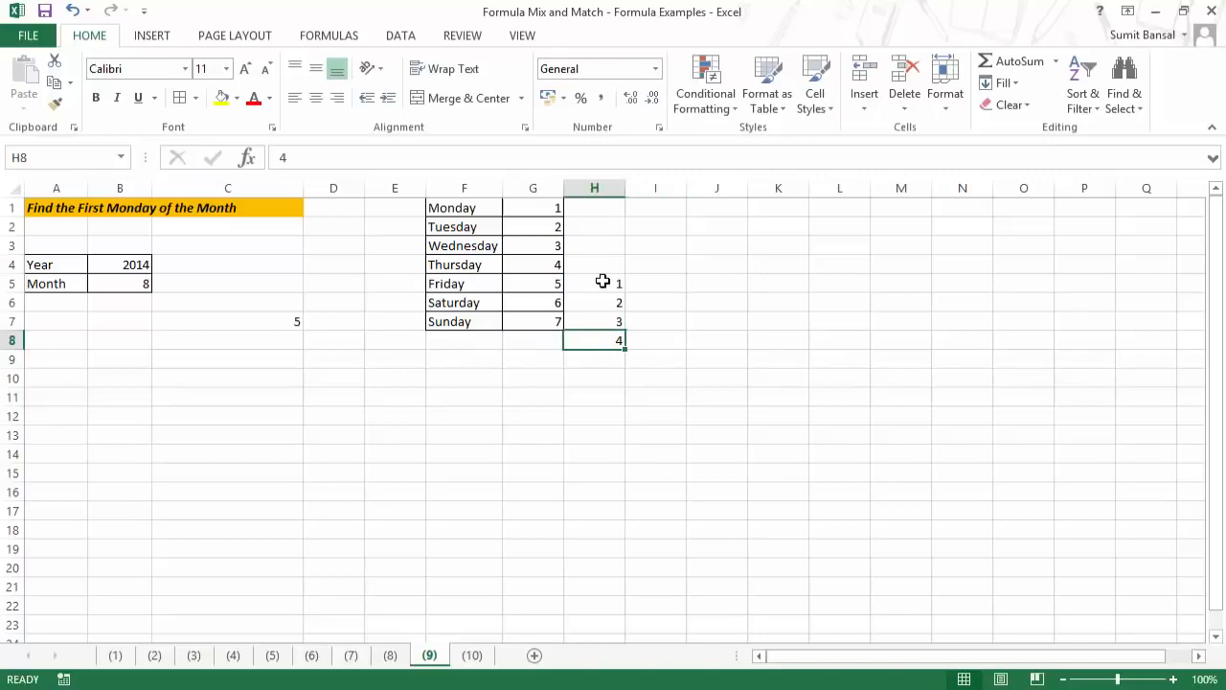
left_click(248, 320)
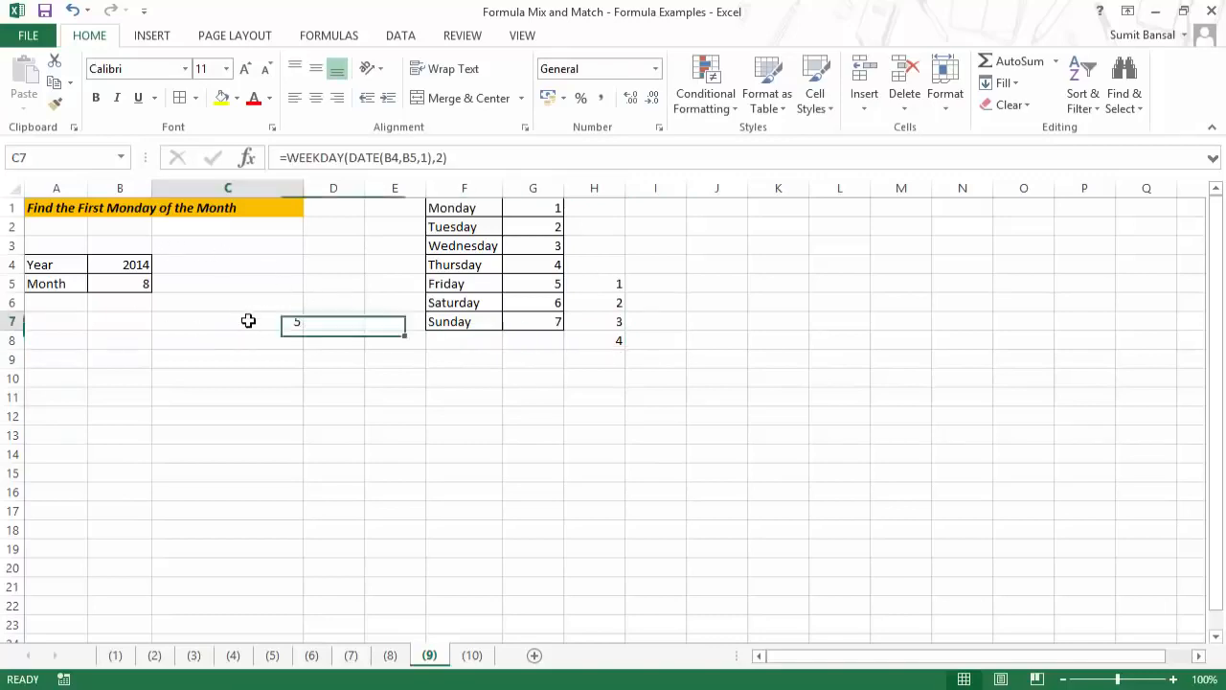
Wrap C7's WEEKDAY formula in an IF that tests for a result greater than 1 and starts the true value with 9-.
double_click(248, 320)
left_click(163, 320)
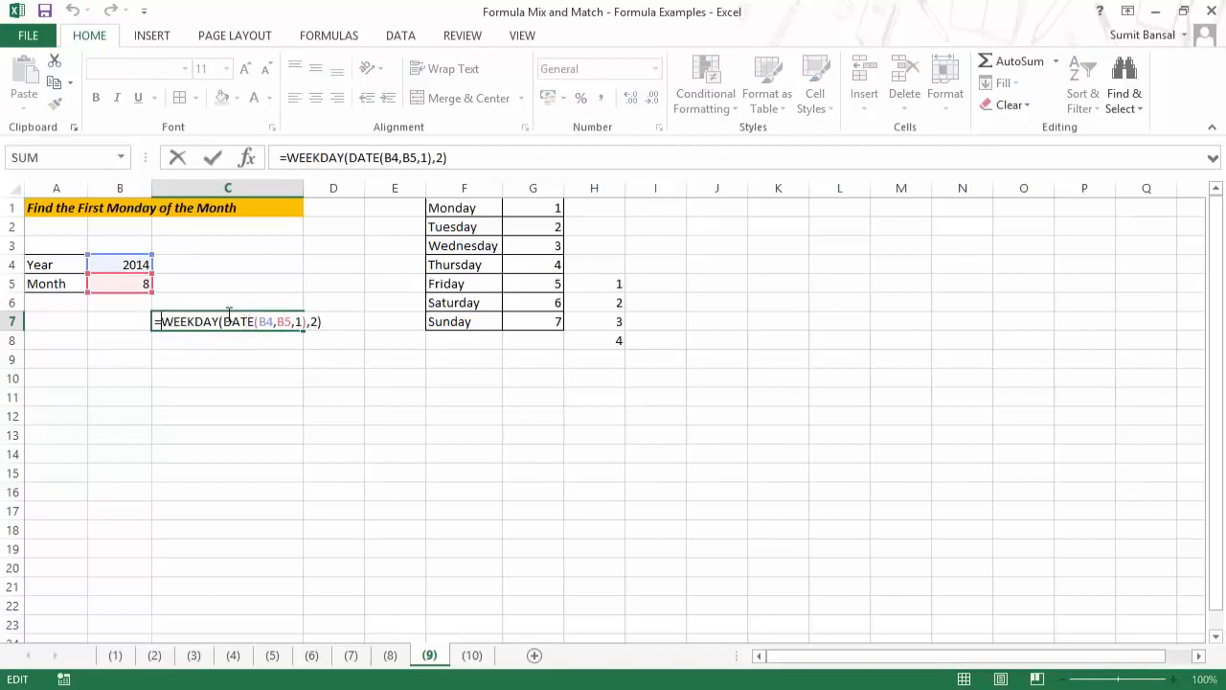
type("IF(")
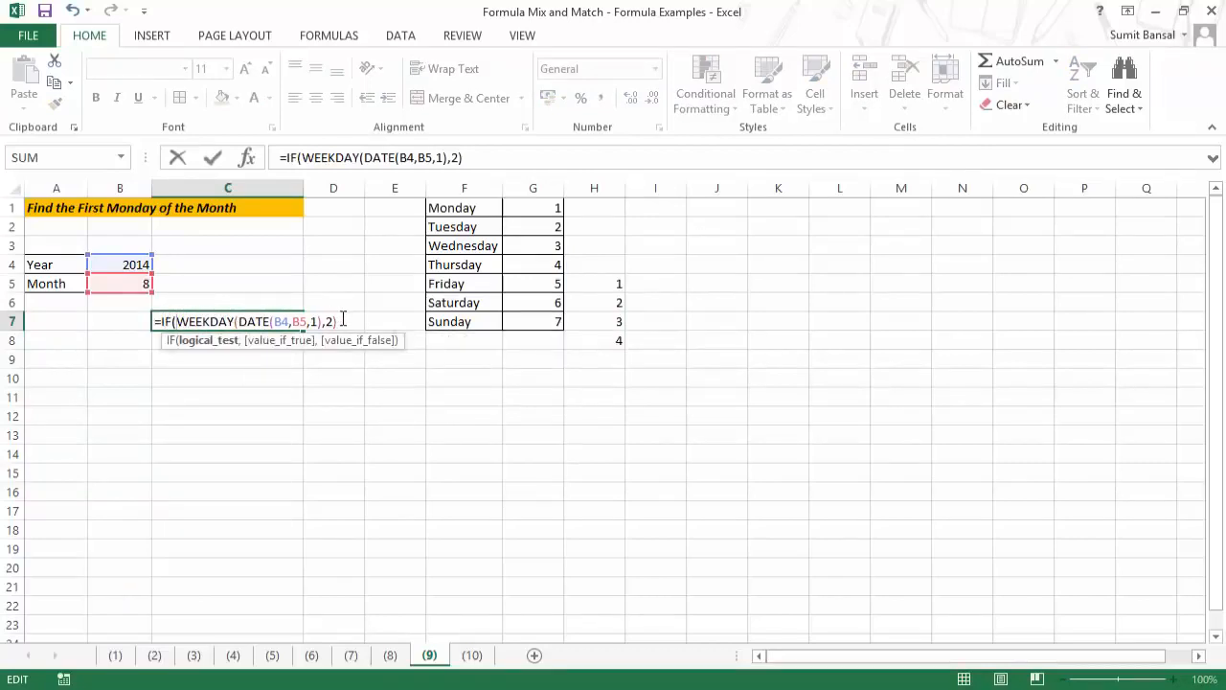
type(">1,9-")
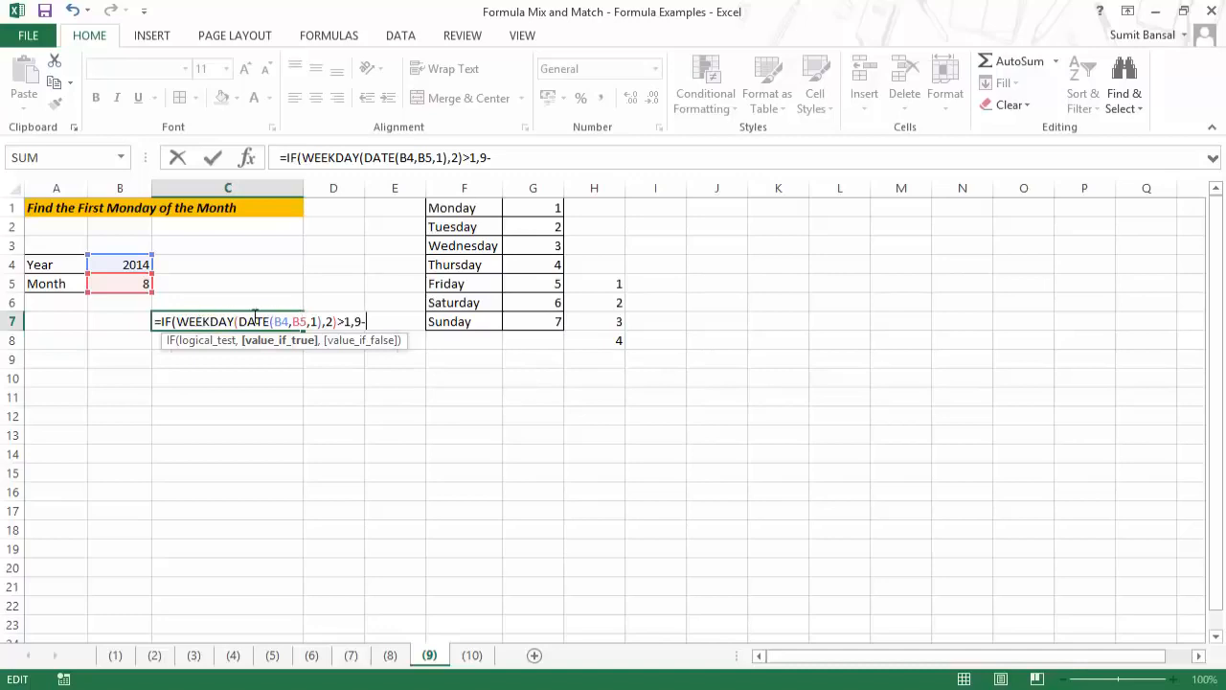
Complete C7's IF formula by subtracting a copy of WEEKDAY(DATE(B4,B5,1),2) from 9 and using 1 as the false value.
left_click_drag(304, 322, 336, 319)
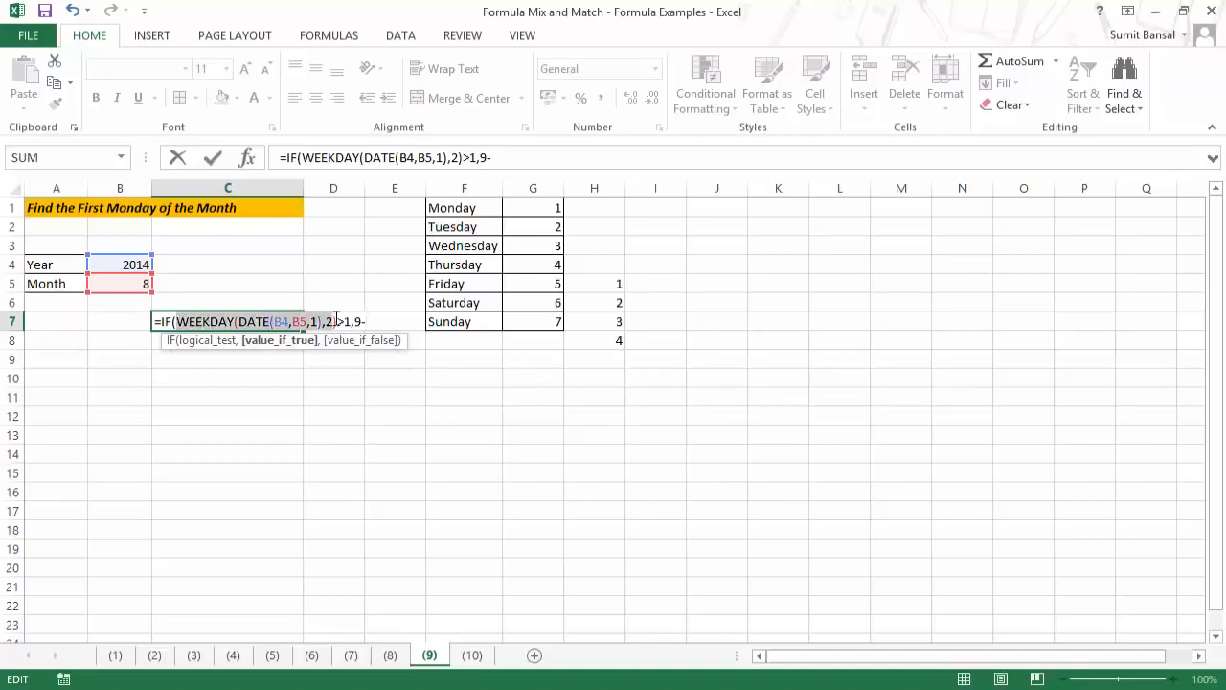
key("ctrl+c")
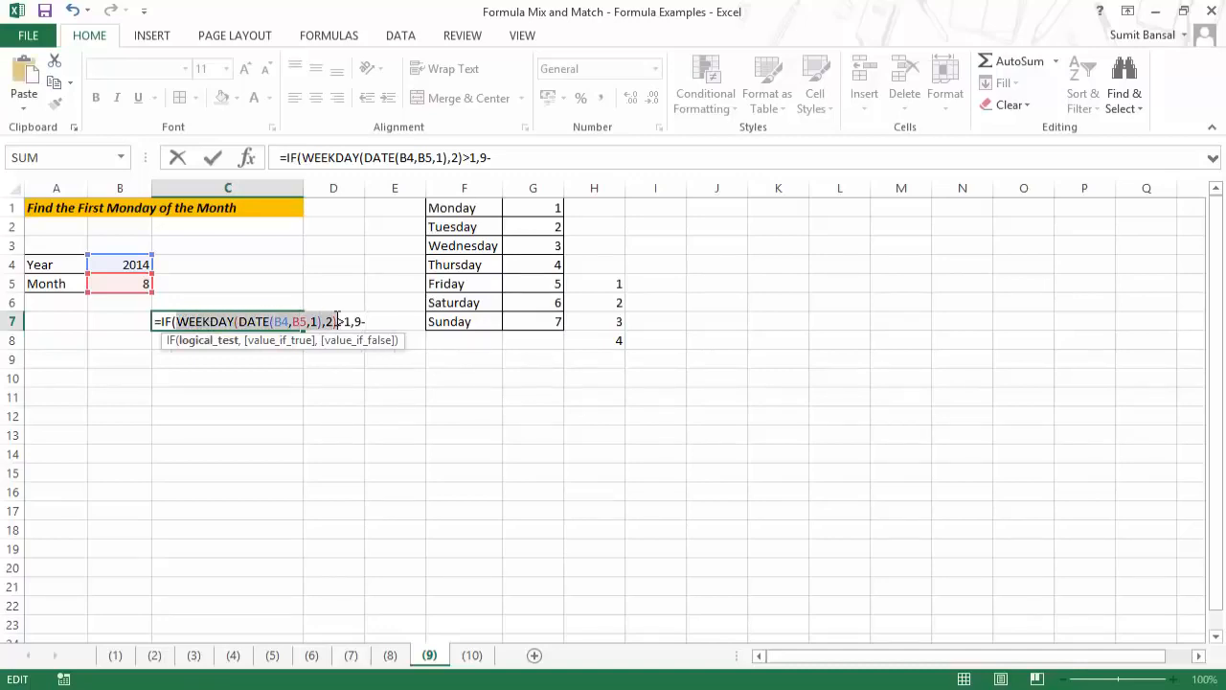
left_click(399, 322)
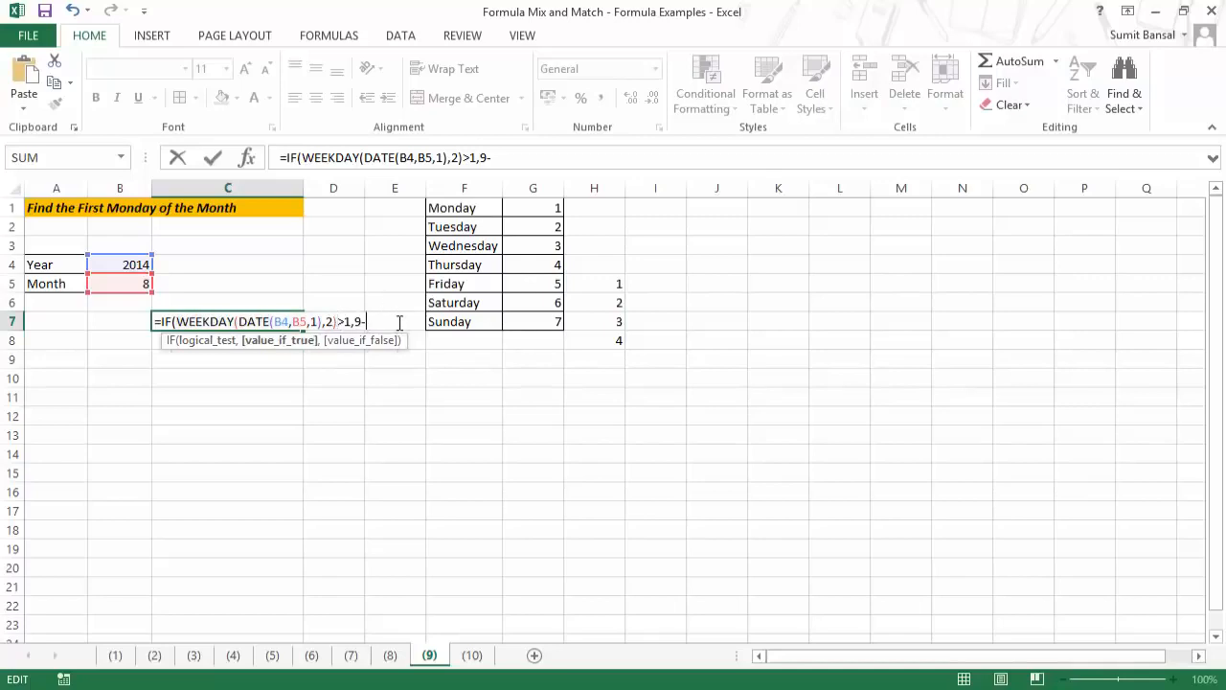
key("ctrl+v")
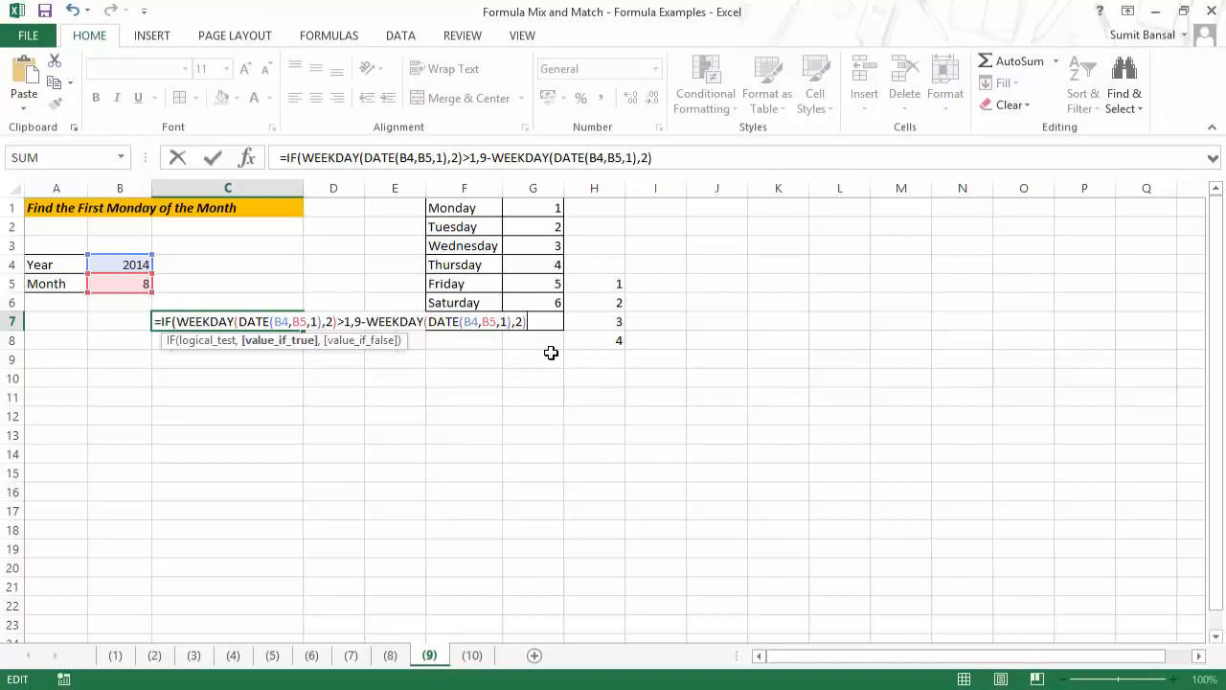
type(",1")
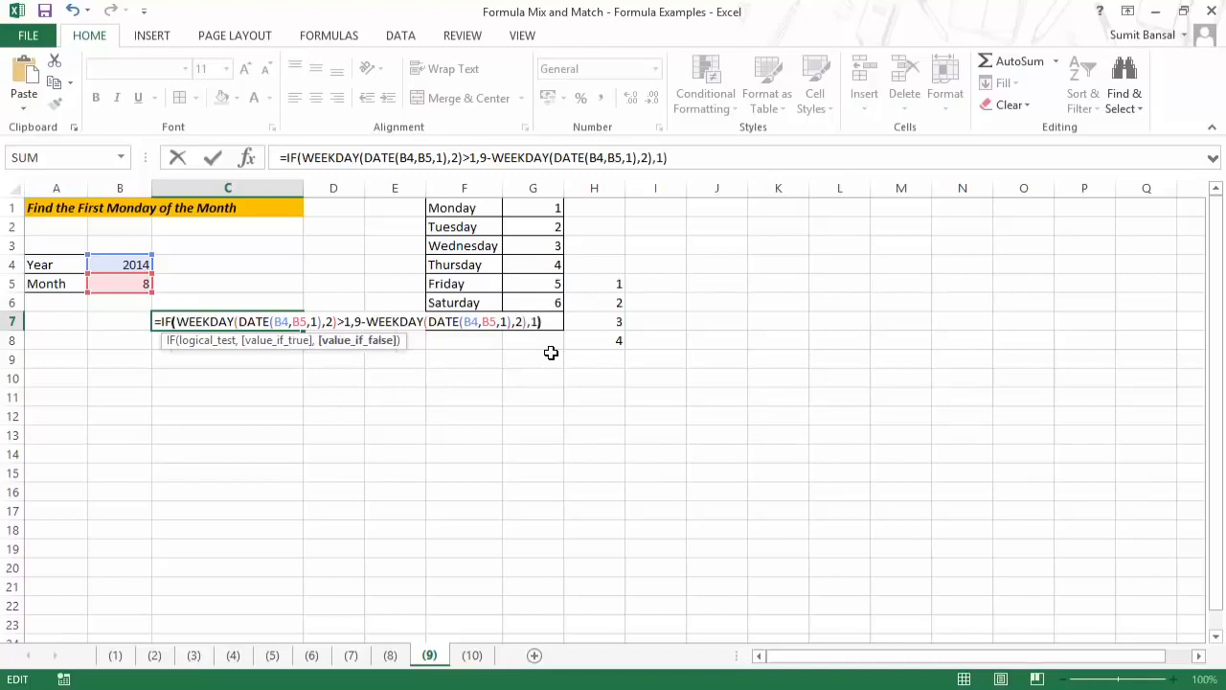
key("Return")
key("Up")
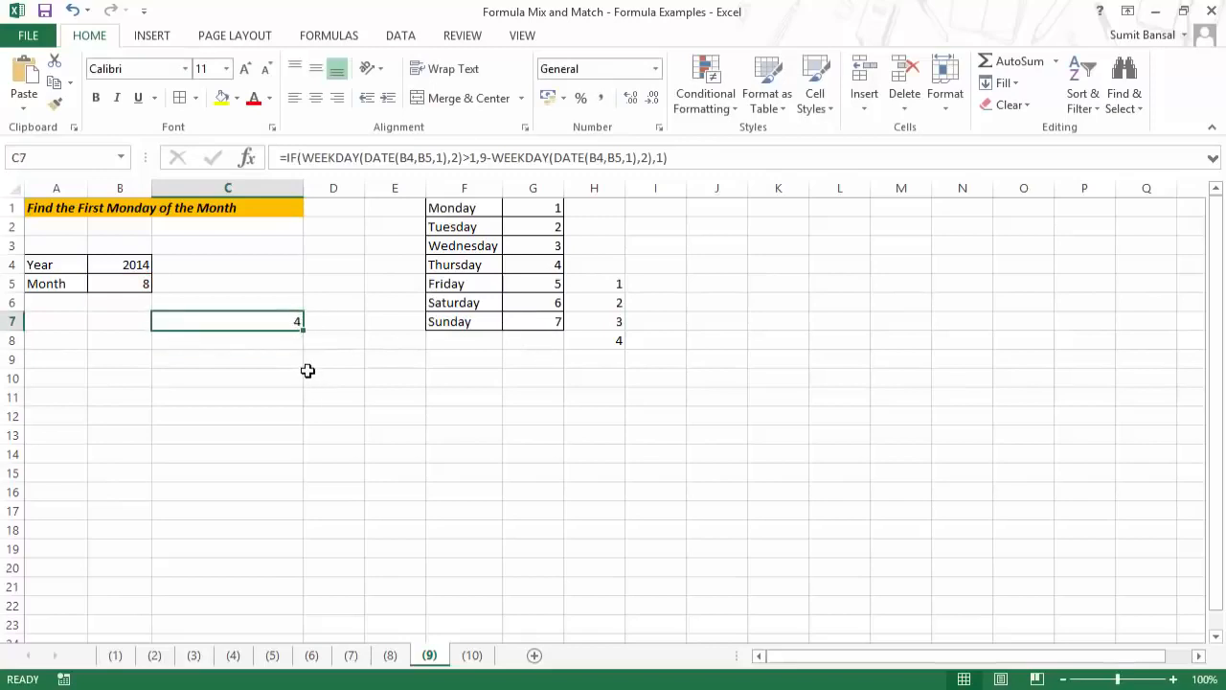
Set the month in B5 to 9 to test the first Monday formula.
left_click(123, 284)
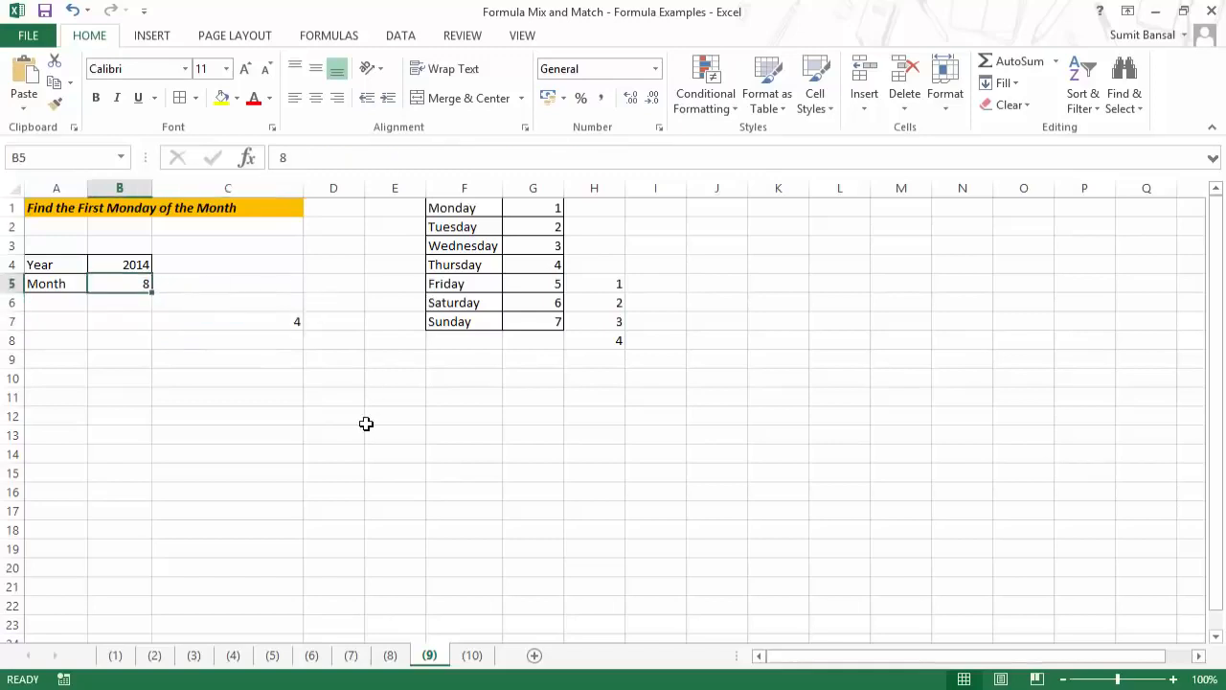
type("9")
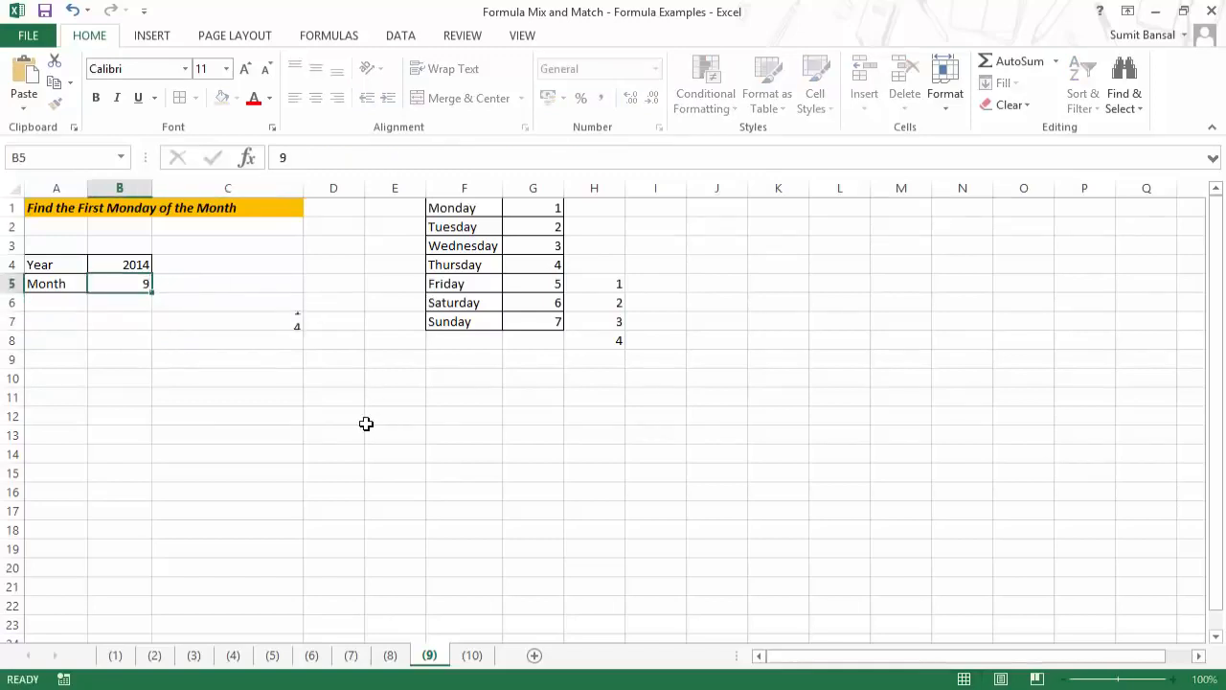
key("Return")
key("Up")
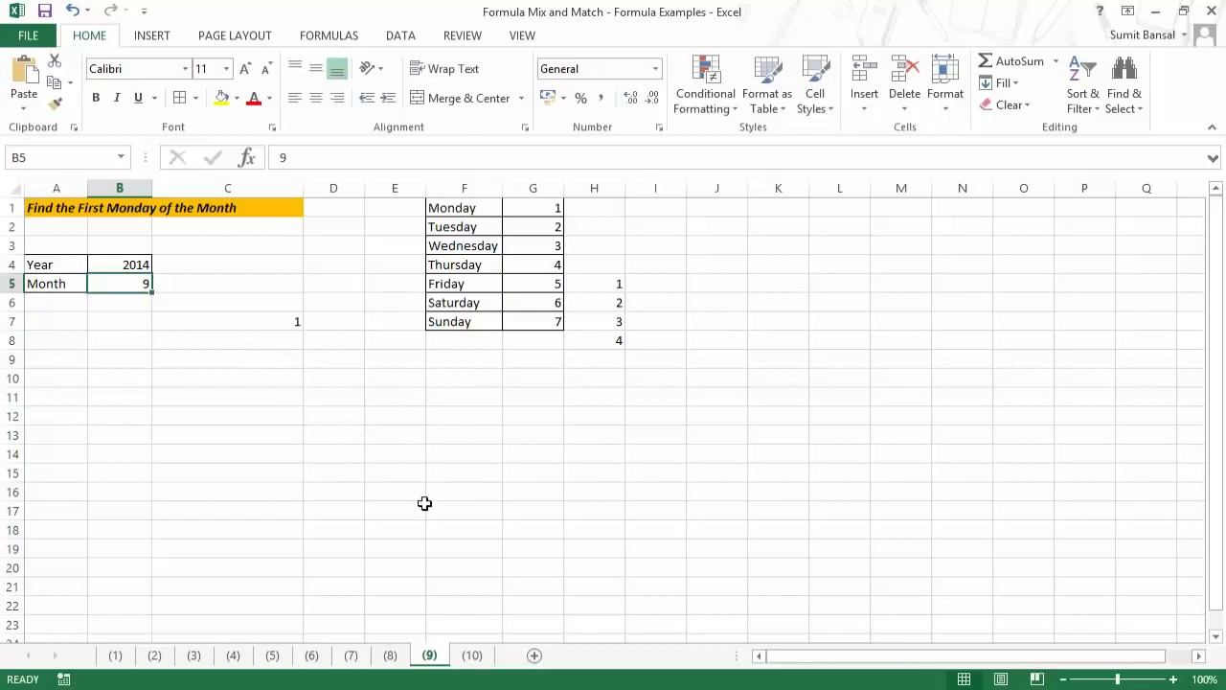
Check the first Mondays of September, August and July 2014 in the system calendar.
left_click(1173, 687)
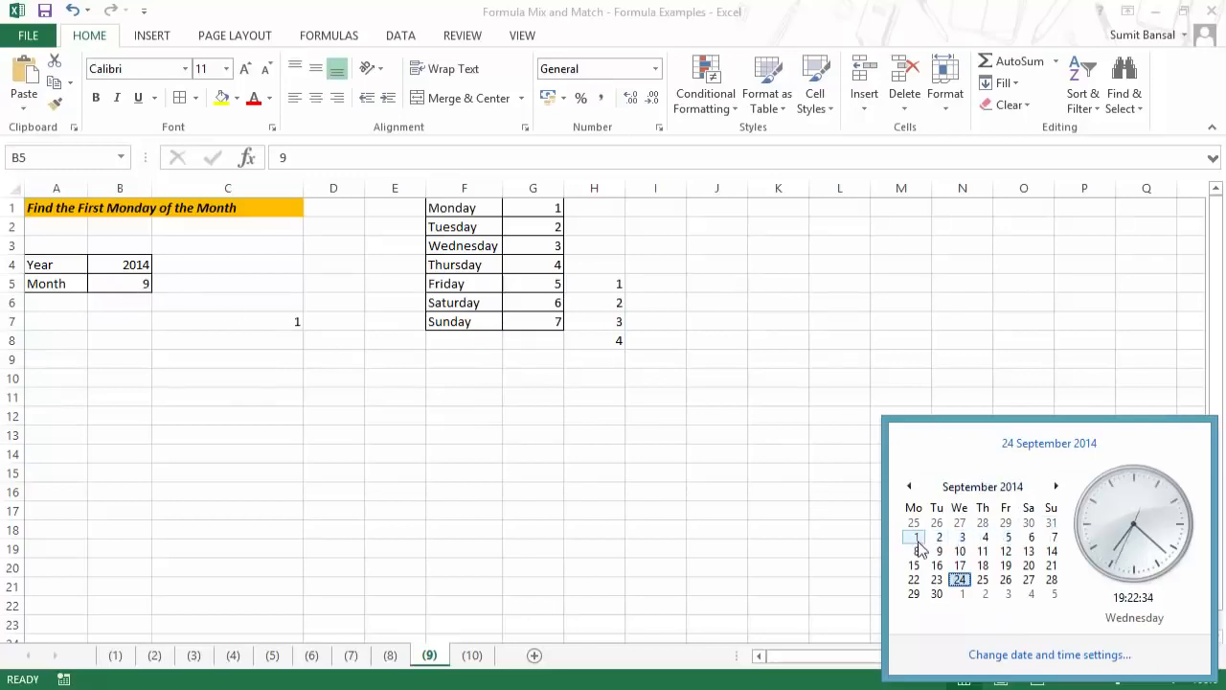
left_click(908, 487)
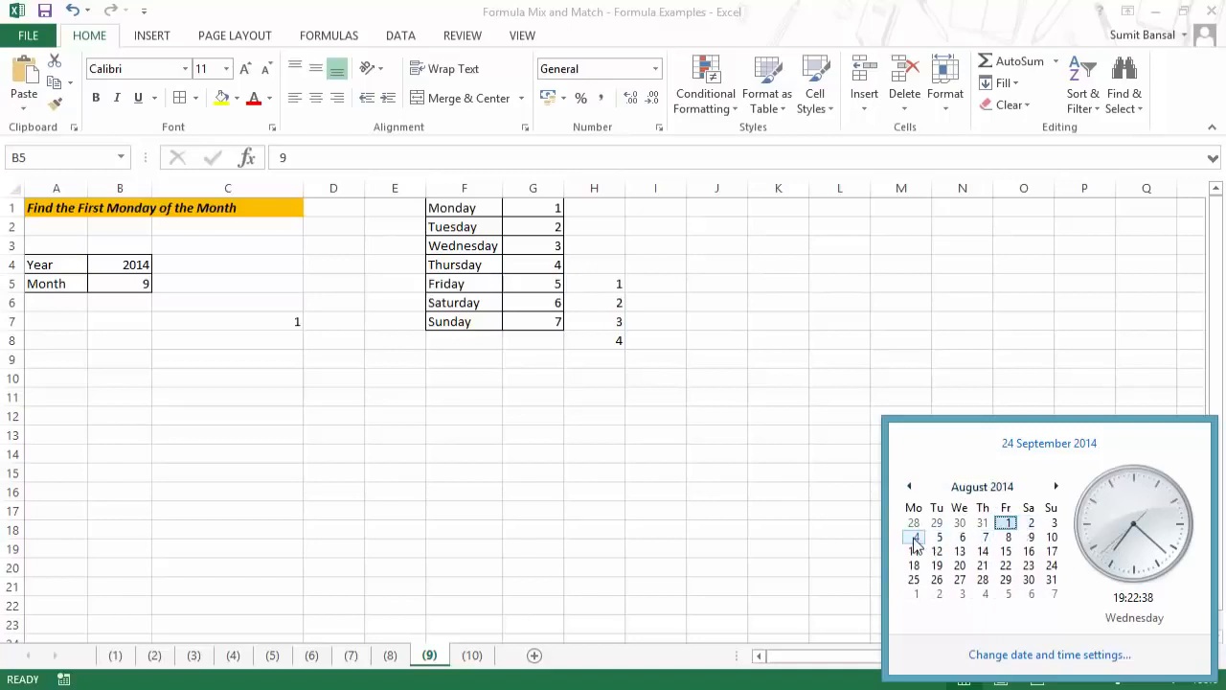
left_click(909, 486)
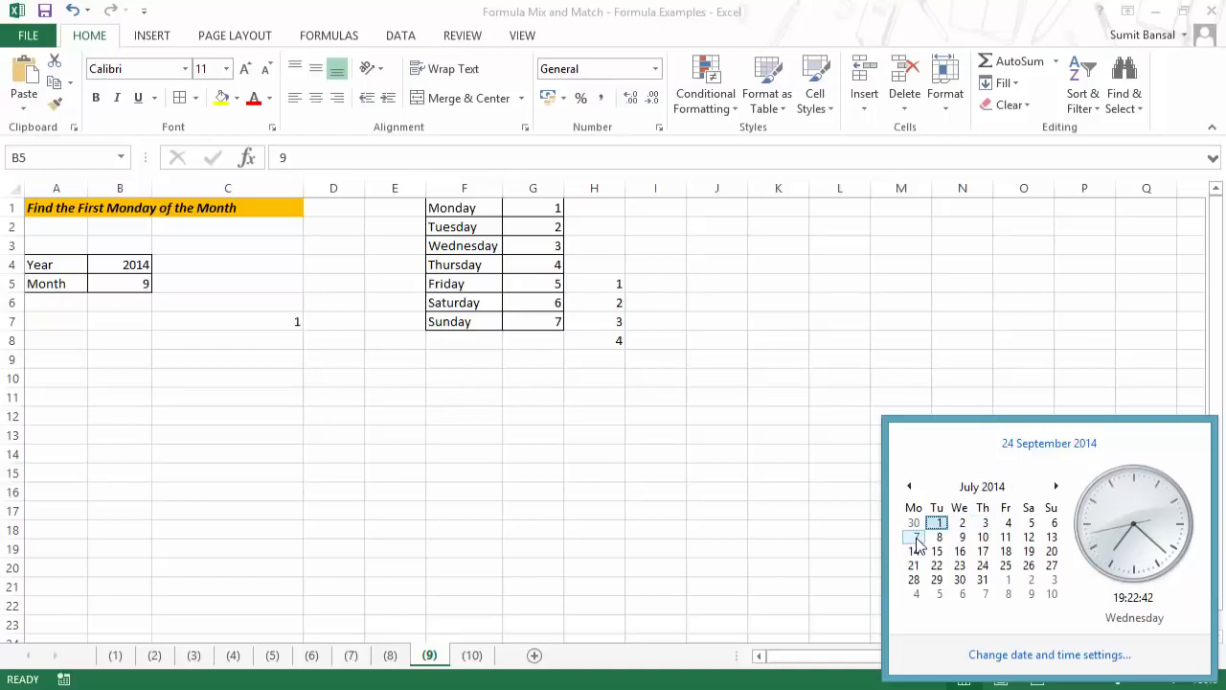
key("Escape")
Set the month in B5 to 7 and review the formula result in C7.
left_click(143, 285)
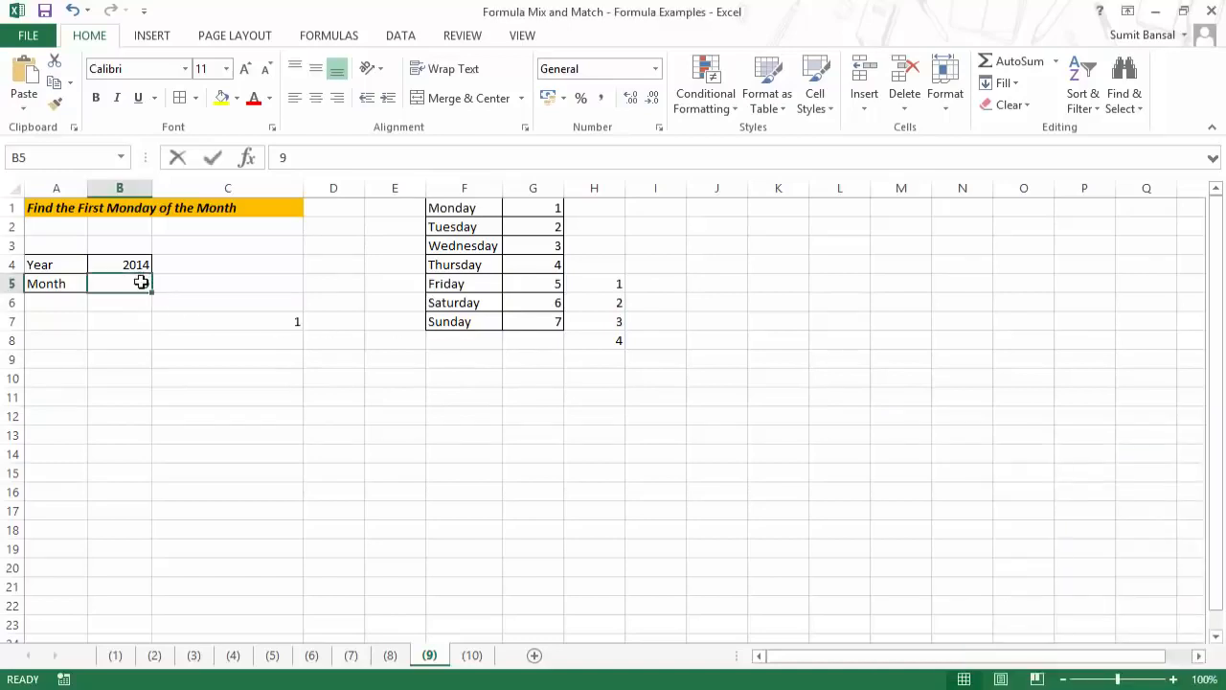
type("7")
key("Return")
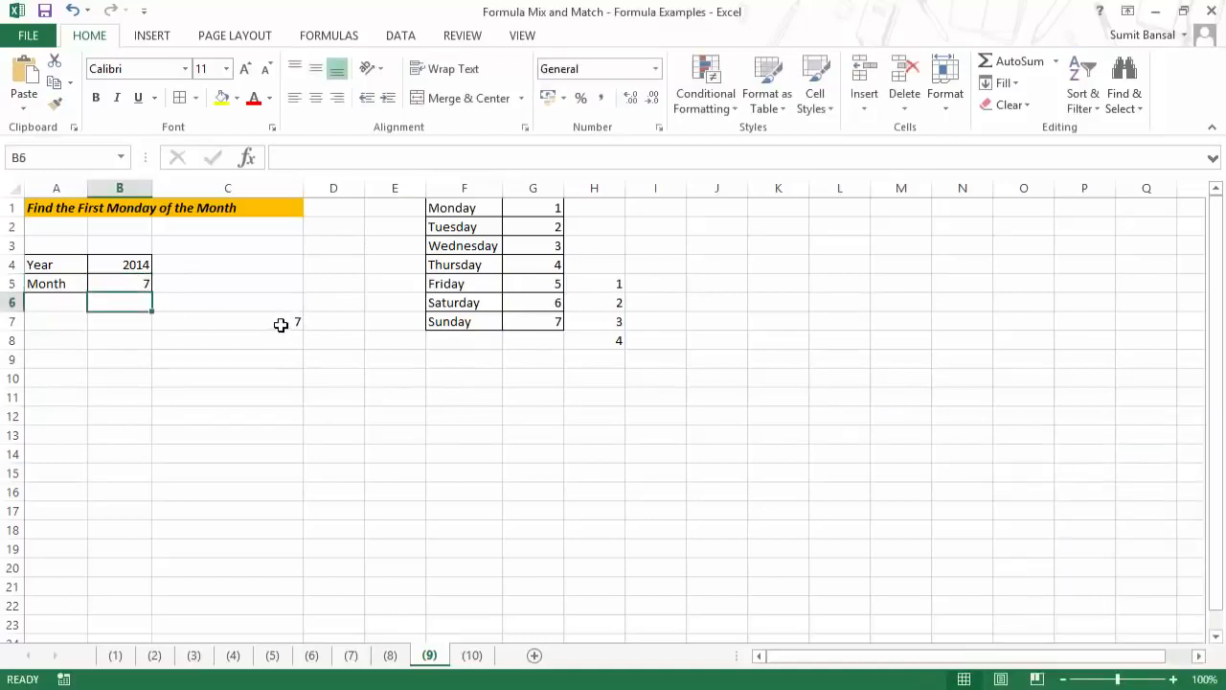
left_click(281, 326)
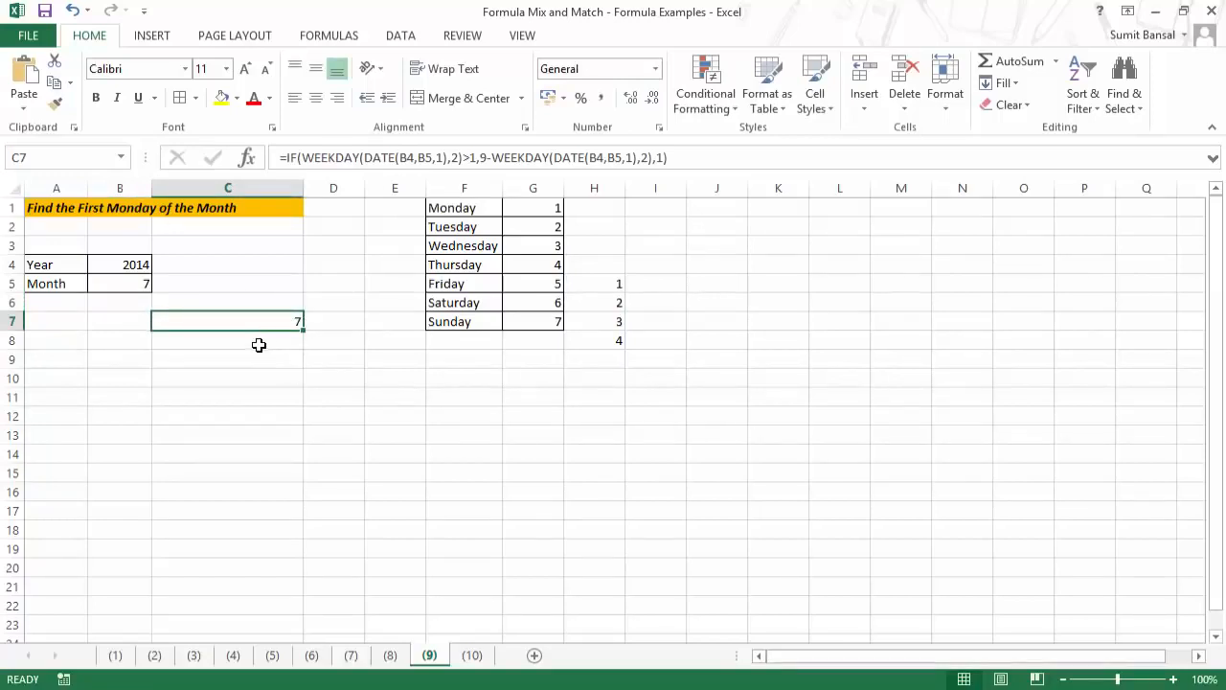
Enter =DATE(B4,B5,C7) in C8 to build the full date of the month's first Monday.
left_click(267, 346)
type("=date")
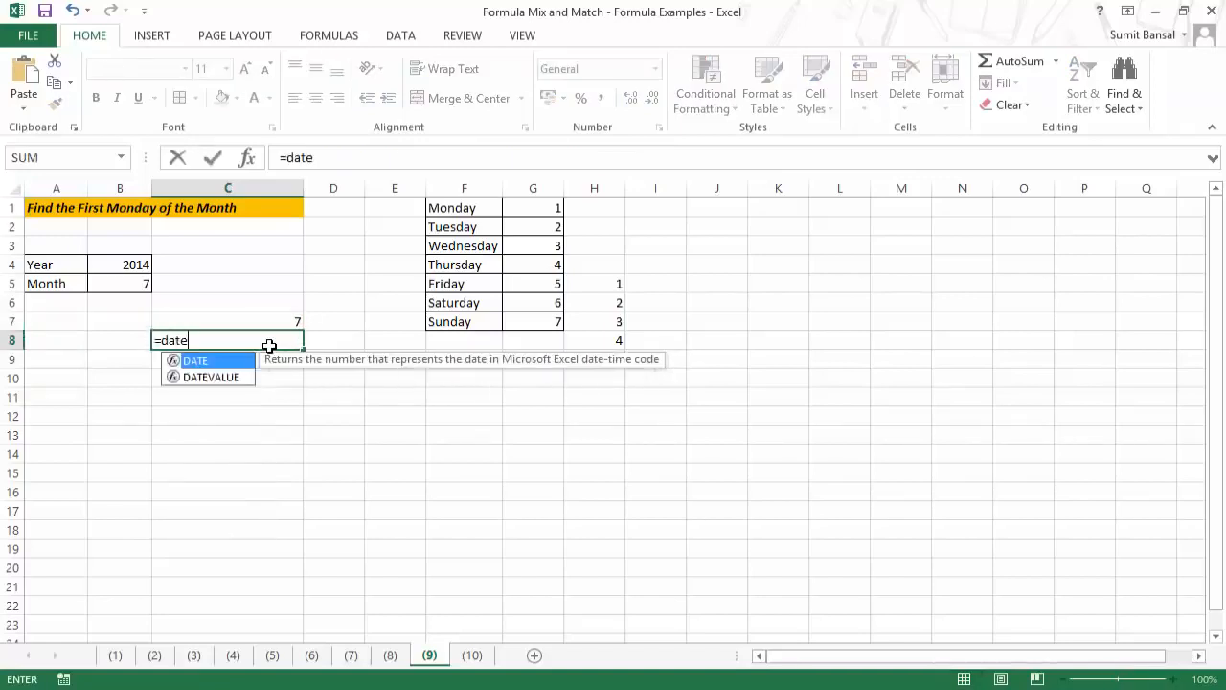
key("Tab")
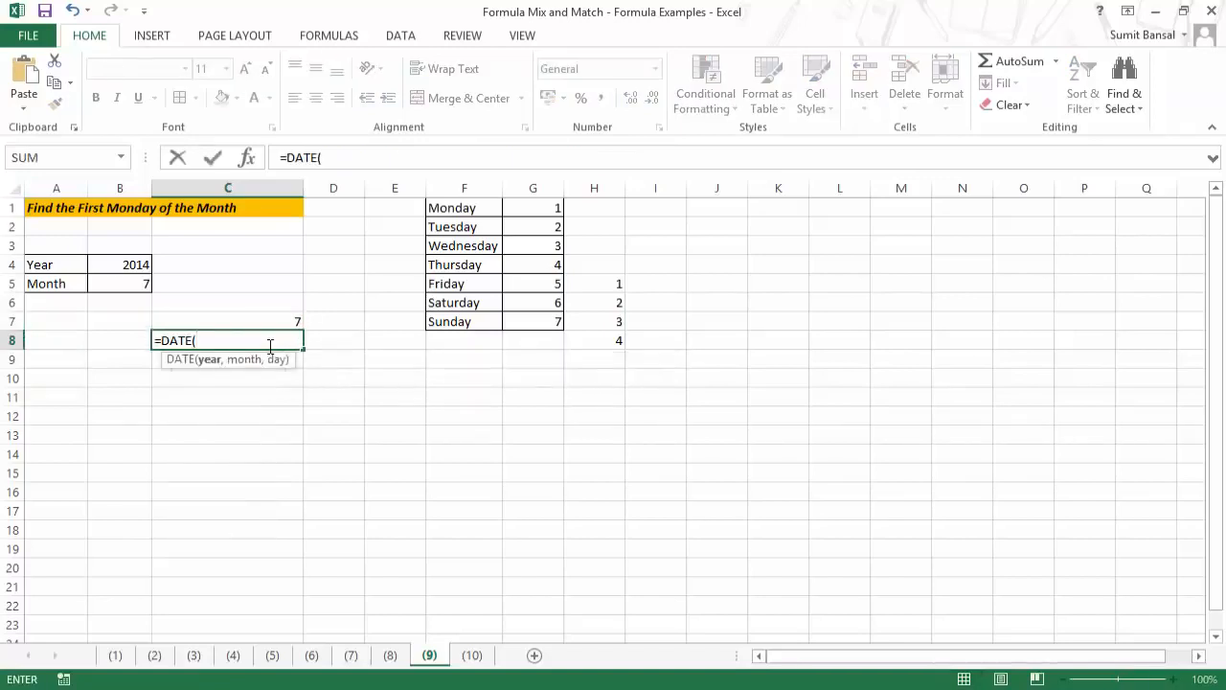
left_click(141, 262)
type(",")
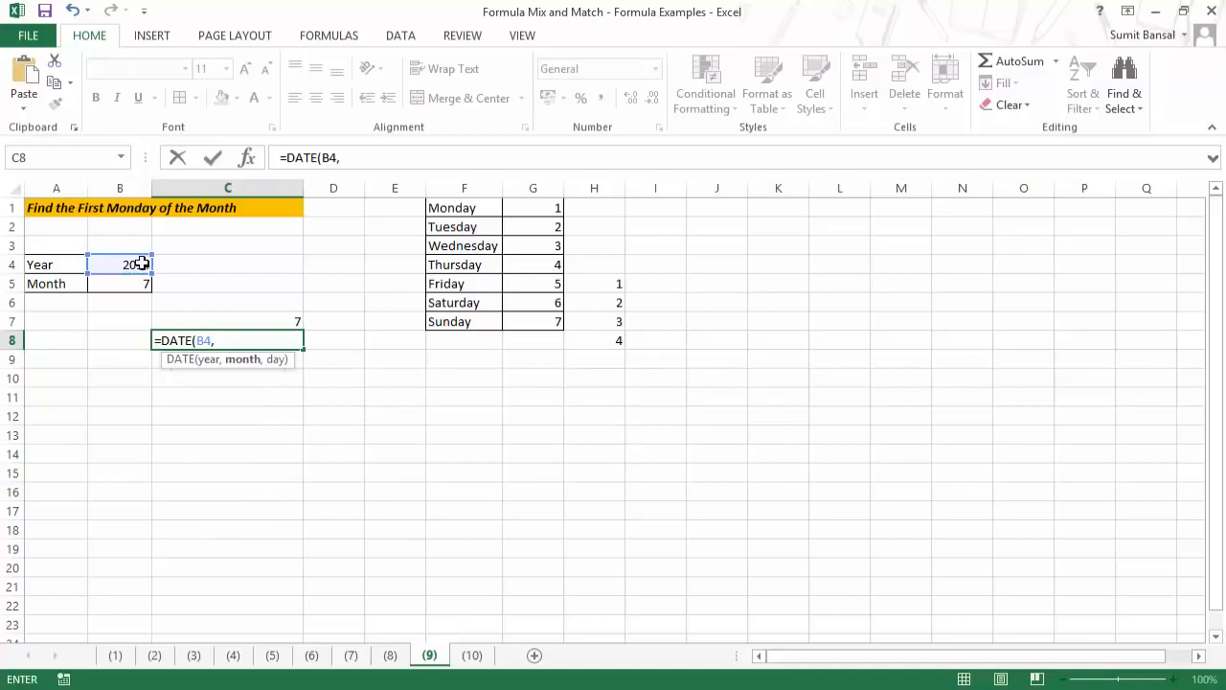
left_click(138, 283)
type(",")
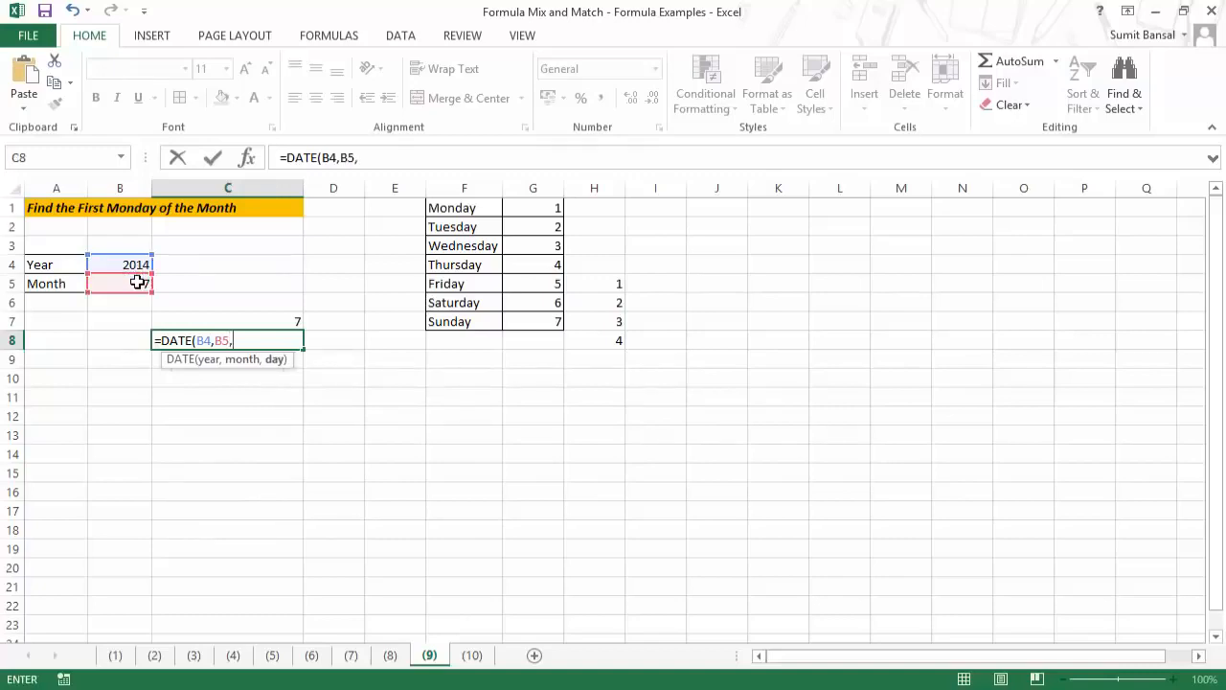
left_click(271, 320)
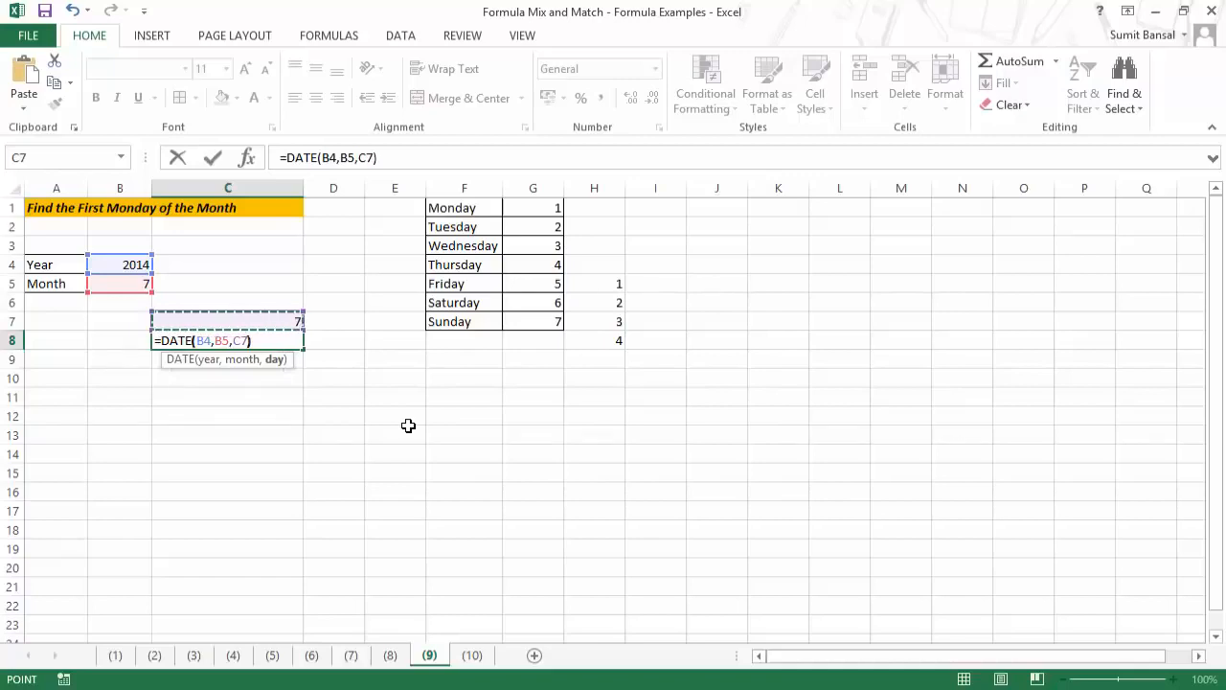
key("Return")
key("Up")
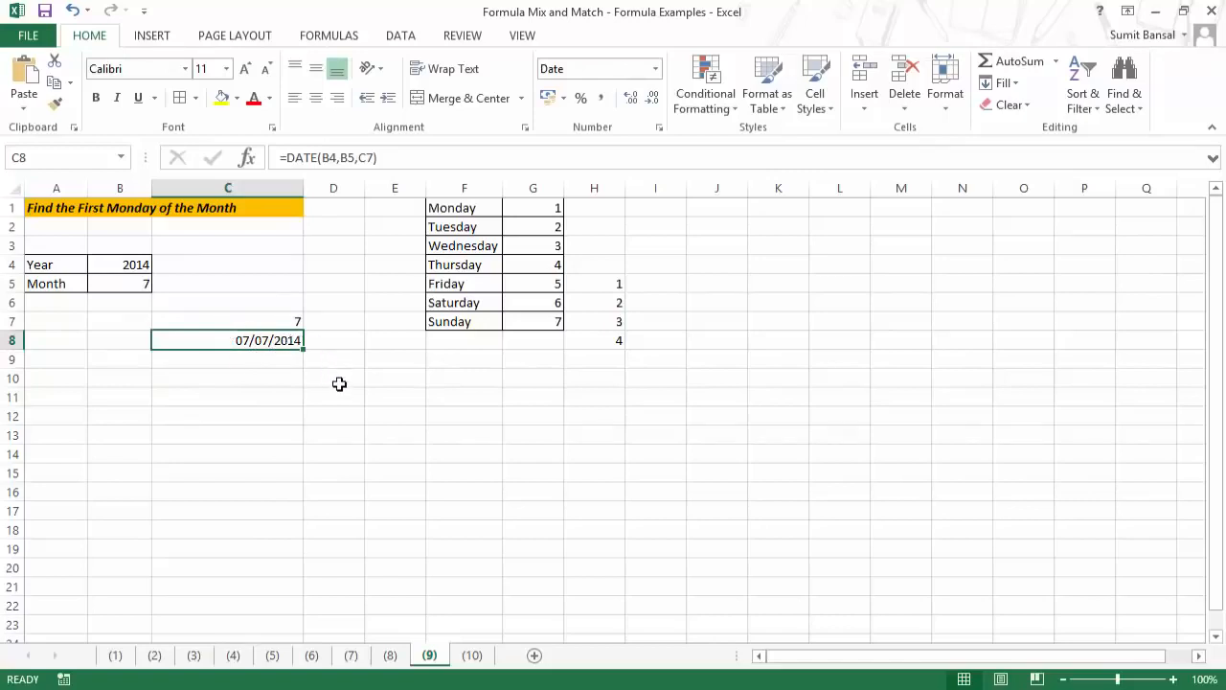
Set the month in B5 to 6 to test the date formula.
left_click(143, 283)
type("6")
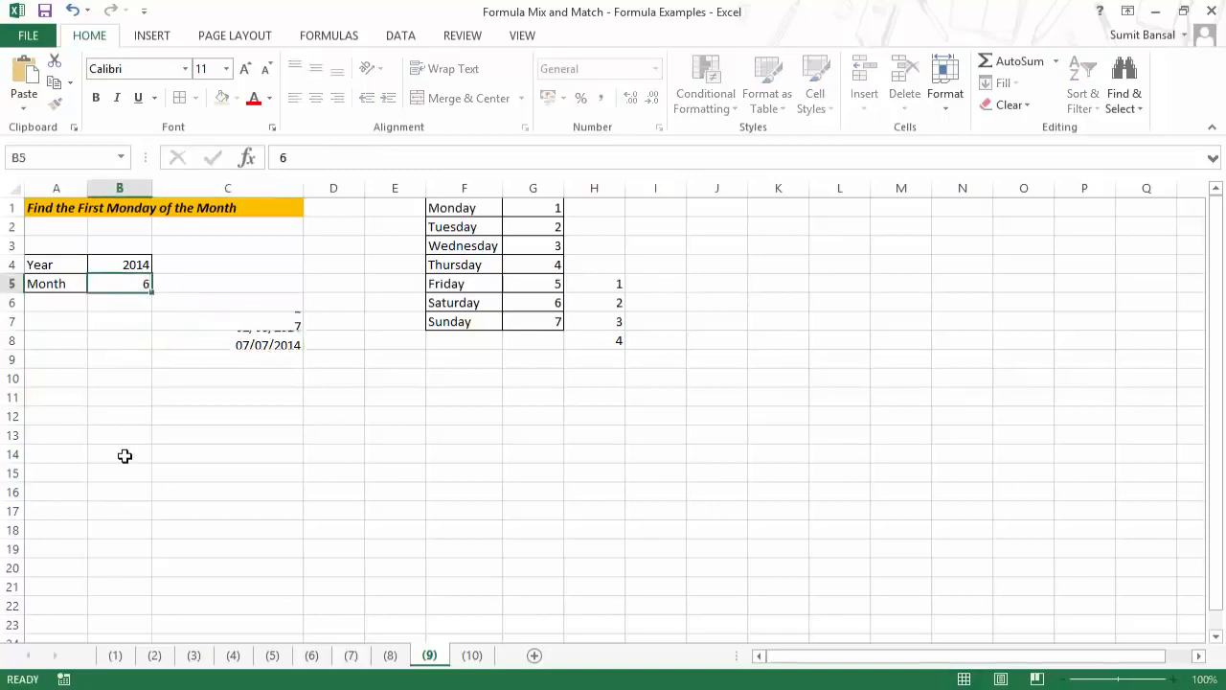
key("Return")
left_click(142, 282)
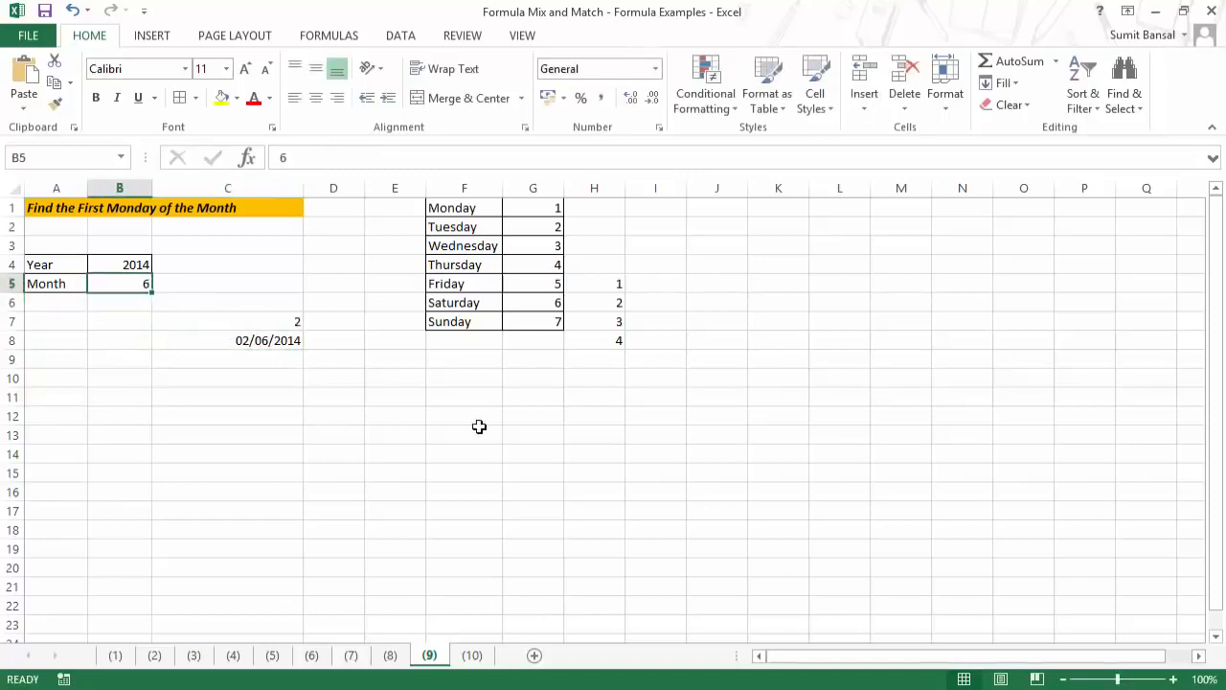
Check the first Monday of June 2014 in the system calendar, closing the calendar when done.
left_click(1183, 688)
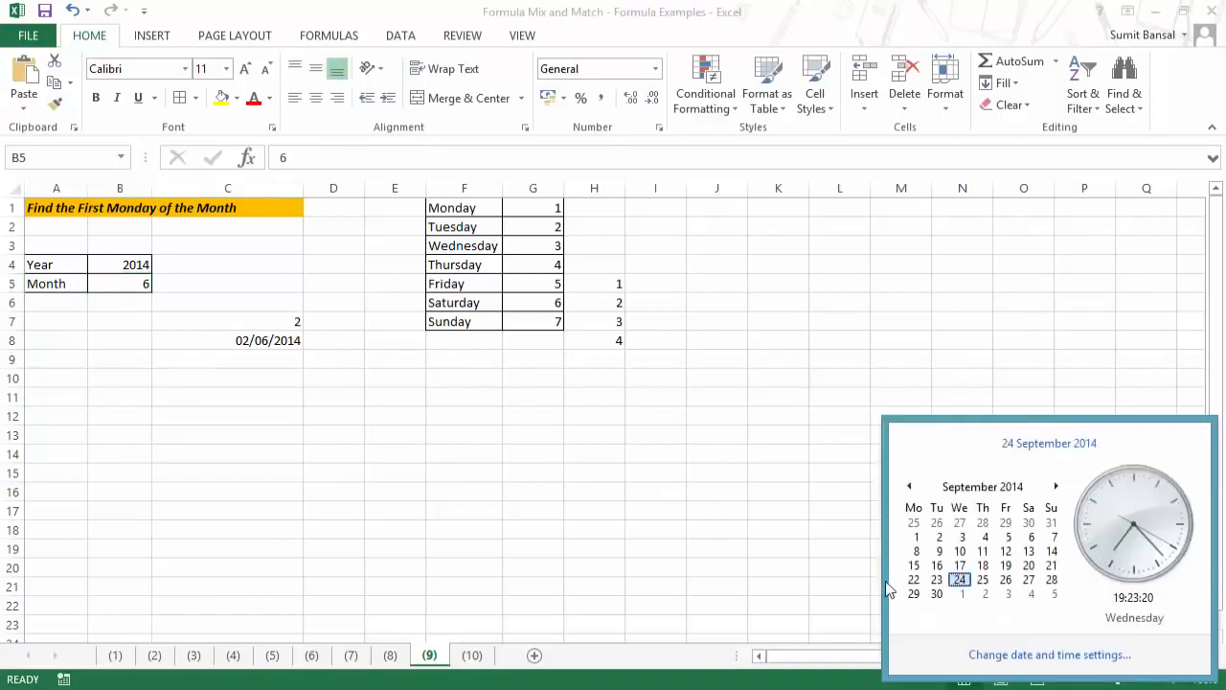
left_click(910, 487)
left_click(910, 487)
left_click(909, 487)
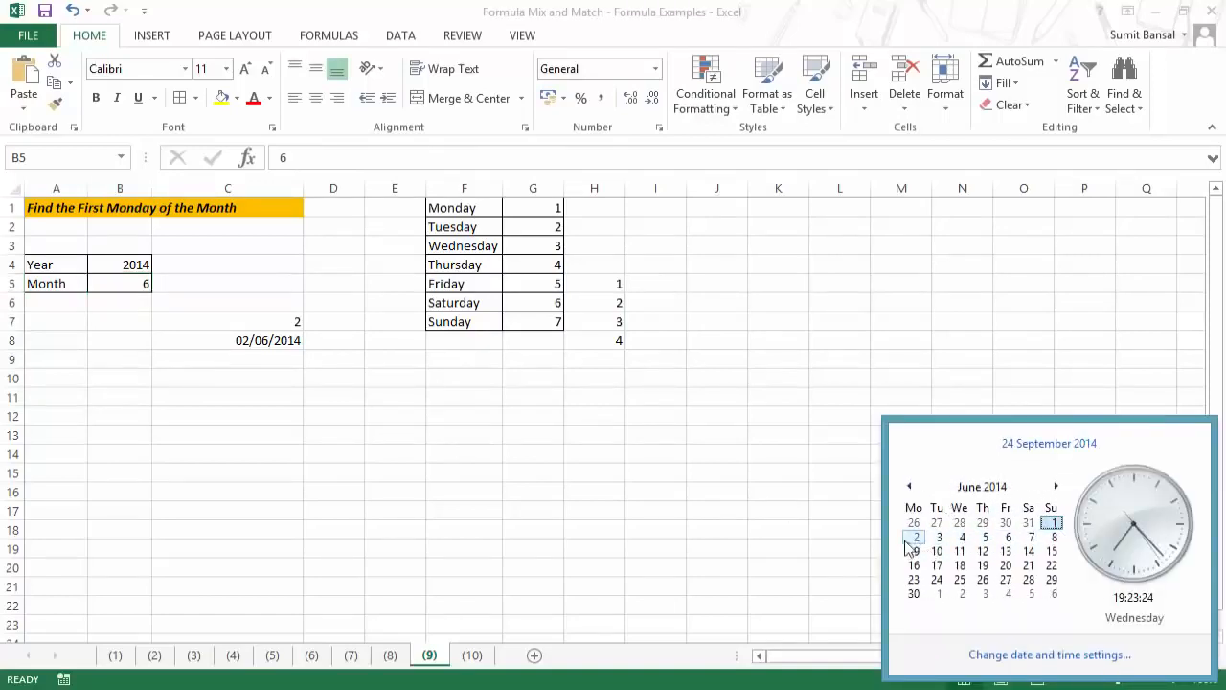
left_click(436, 484)
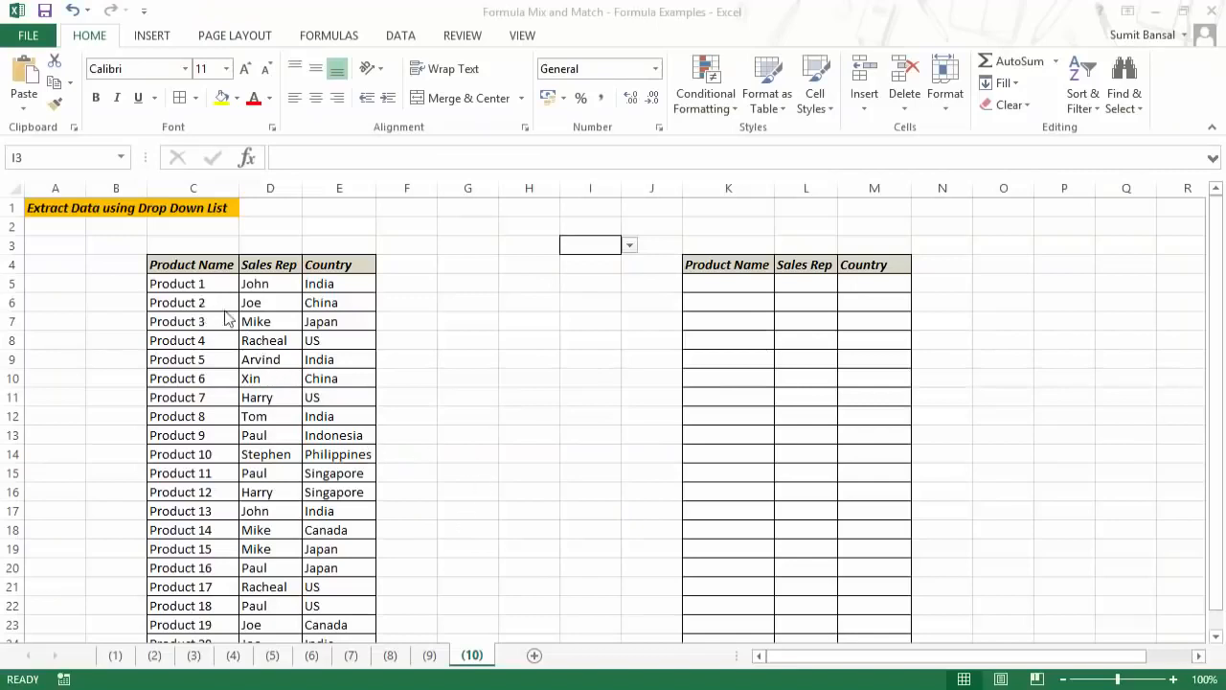
Try the country drop-down list in I3 of the Extract Data sheet, choosing India and finally China.
left_click(599, 246)
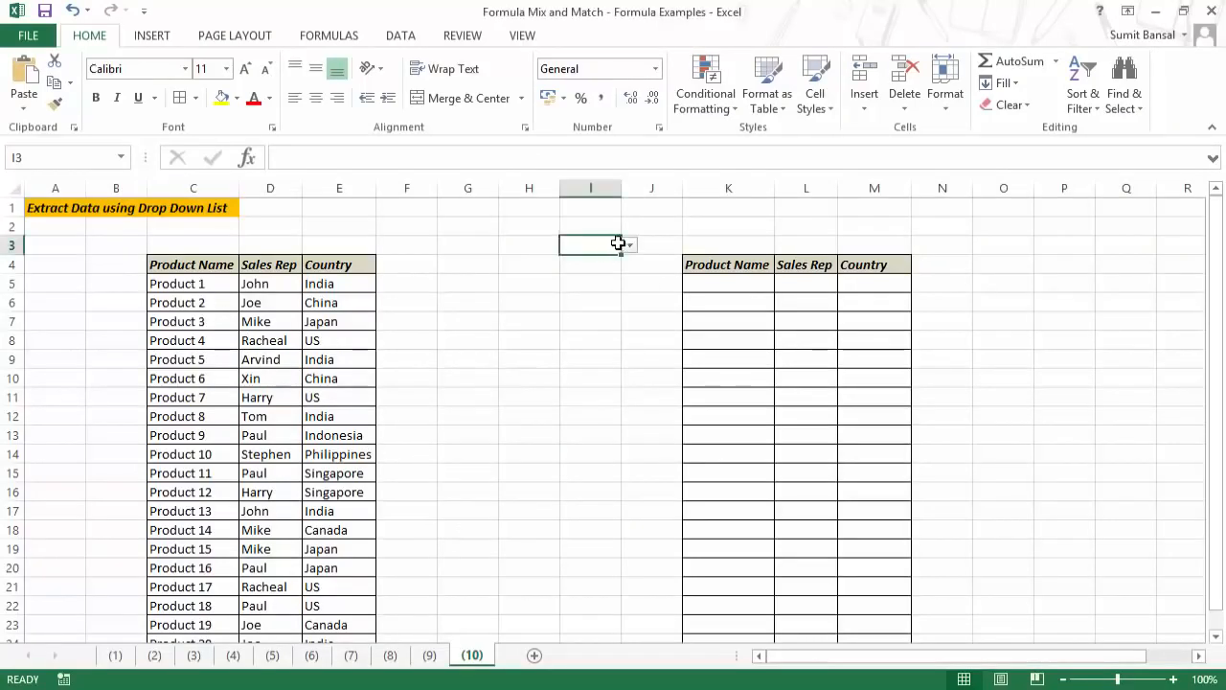
left_click(629, 246)
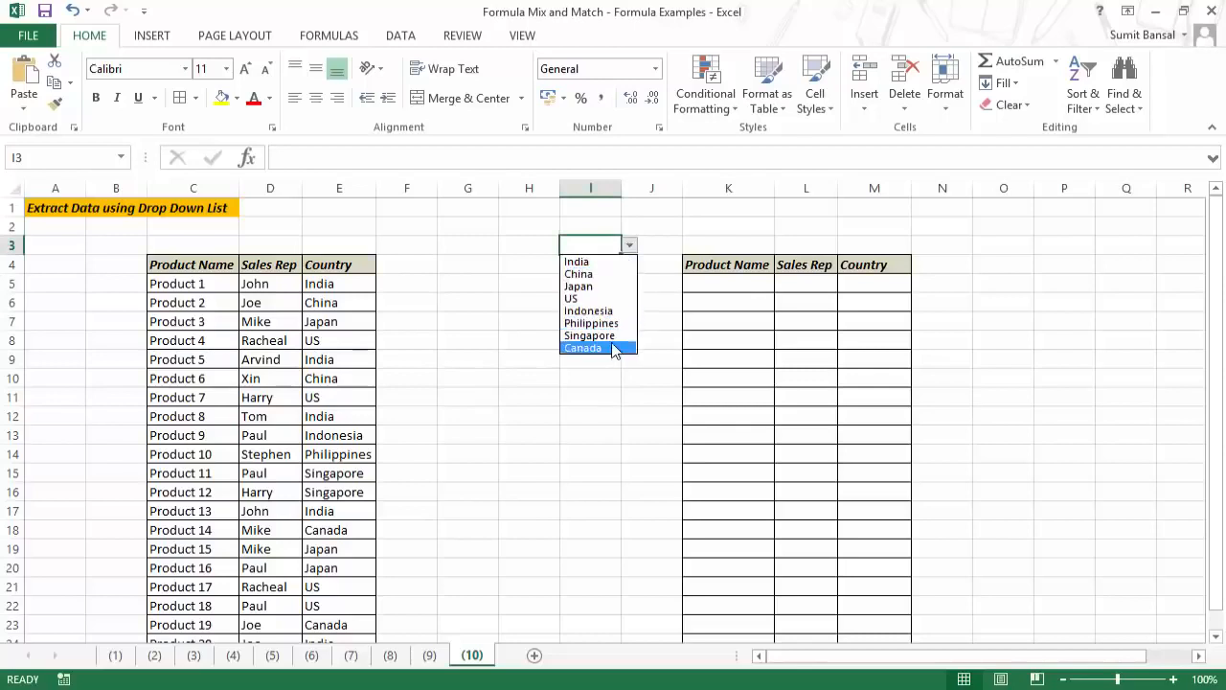
left_click(628, 247)
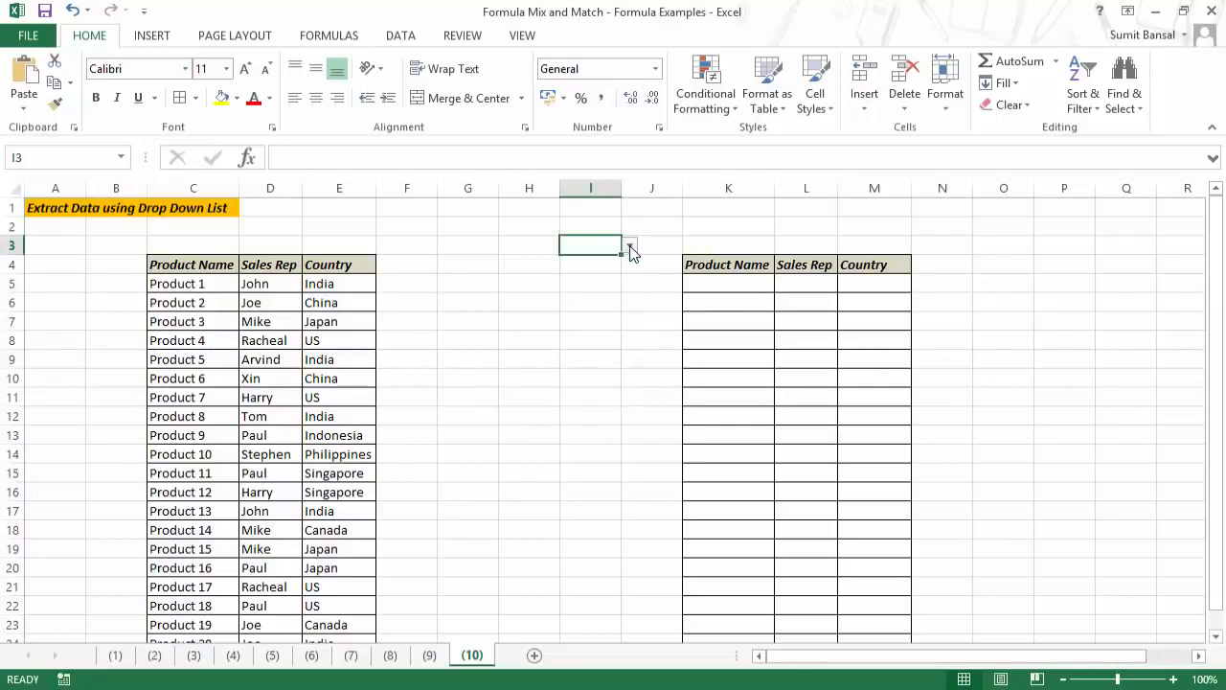
left_click(629, 245)
left_click(597, 262)
left_click(630, 247)
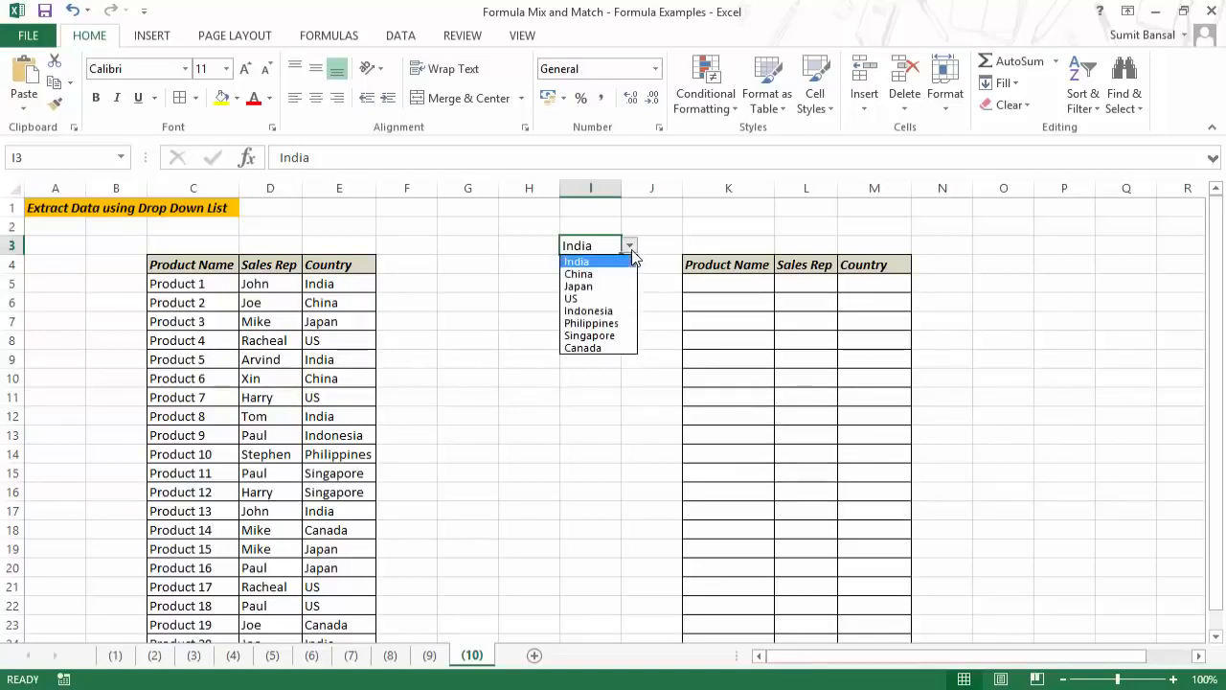
left_click(624, 275)
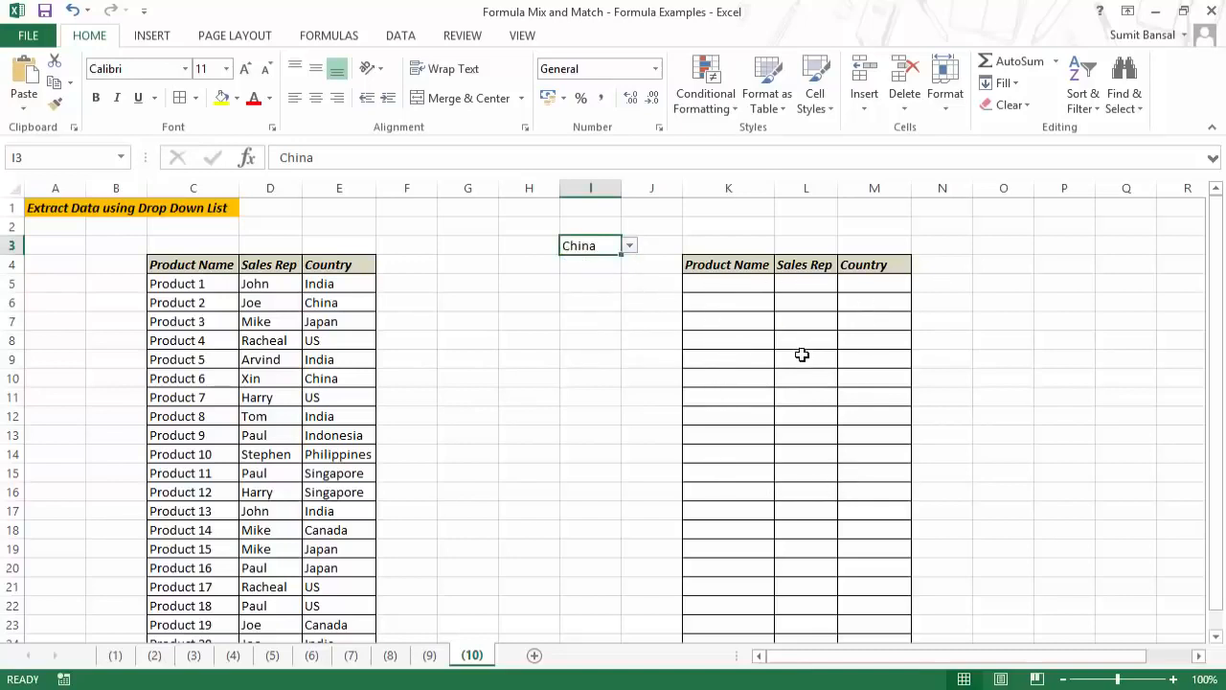
Add the header Helper 1 in F4 and extend the series across to H4 for three helper columns.
left_click(411, 265)
type("Helper 1")
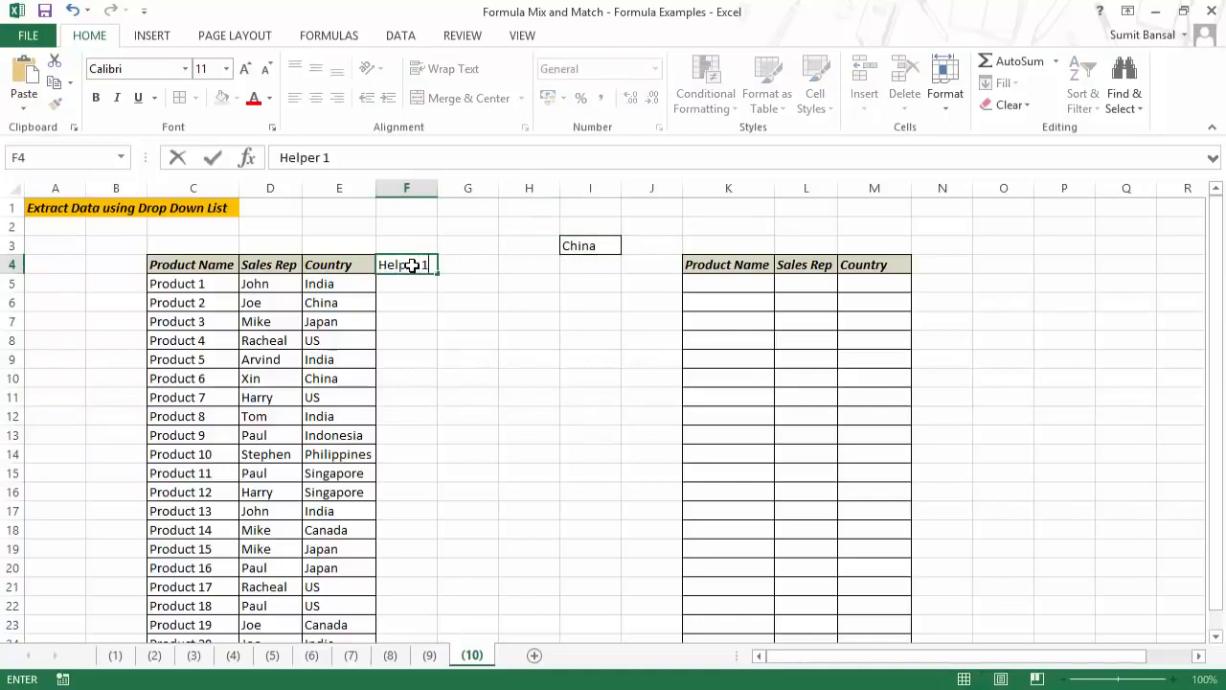
key("Return")
key("Up")
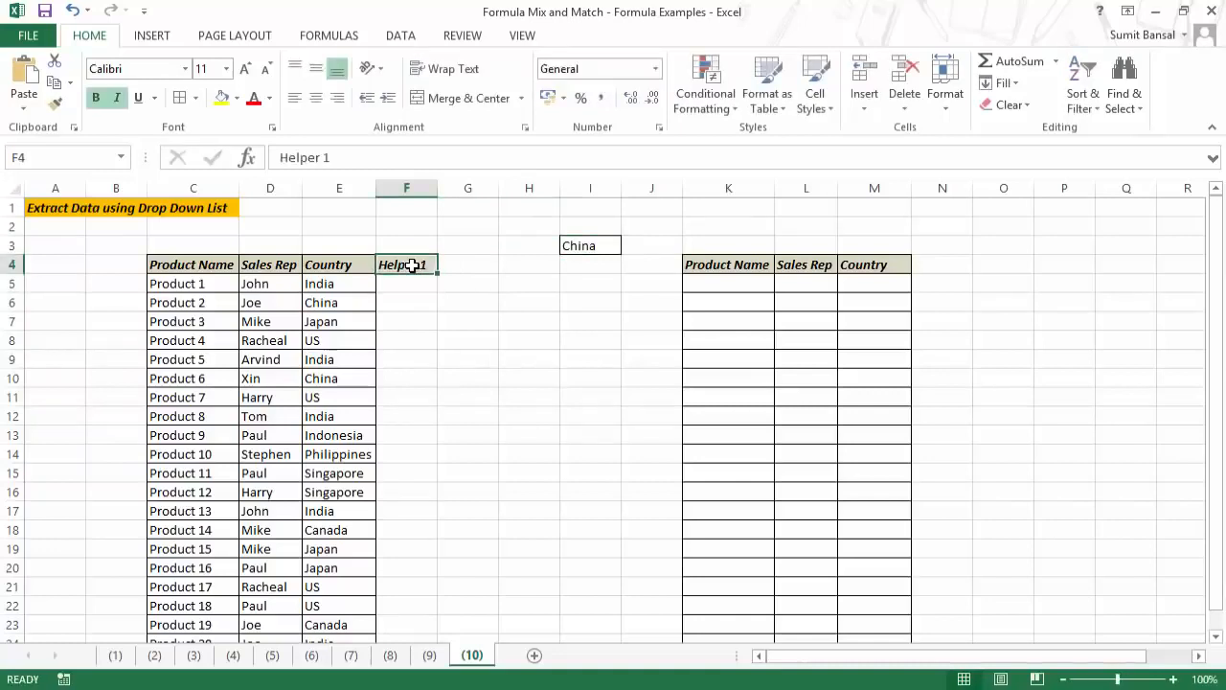
left_click_drag(436, 273, 524, 273)
left_click(405, 284)
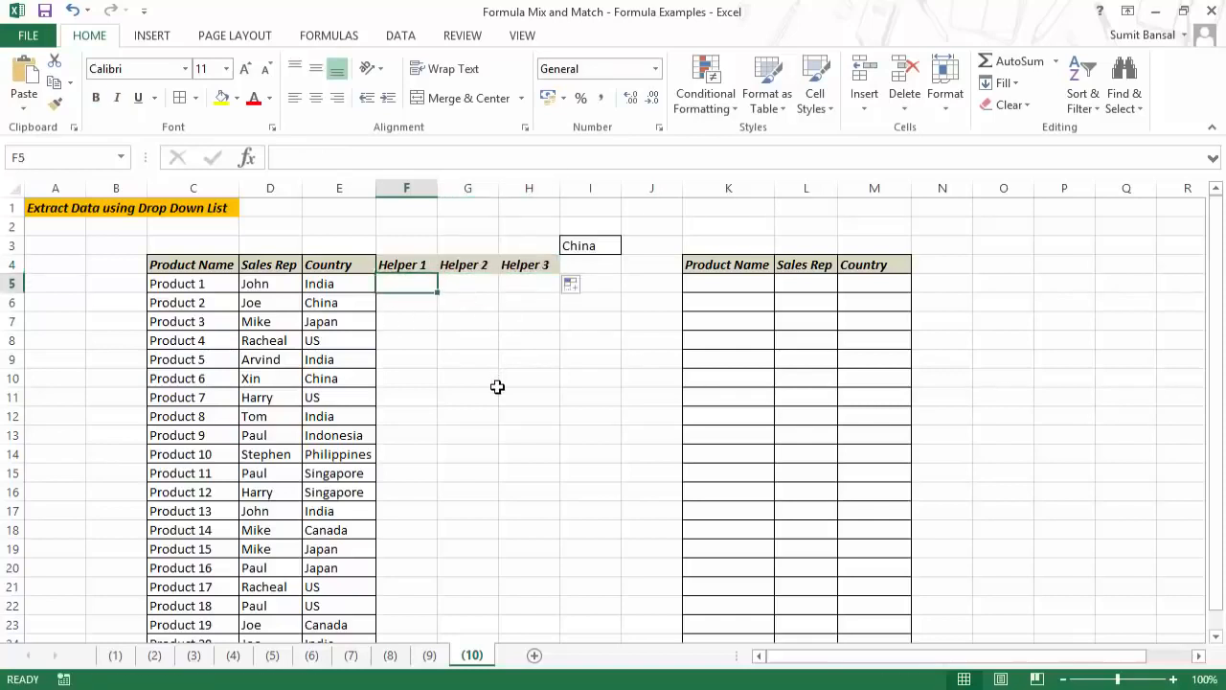
type("Rows")
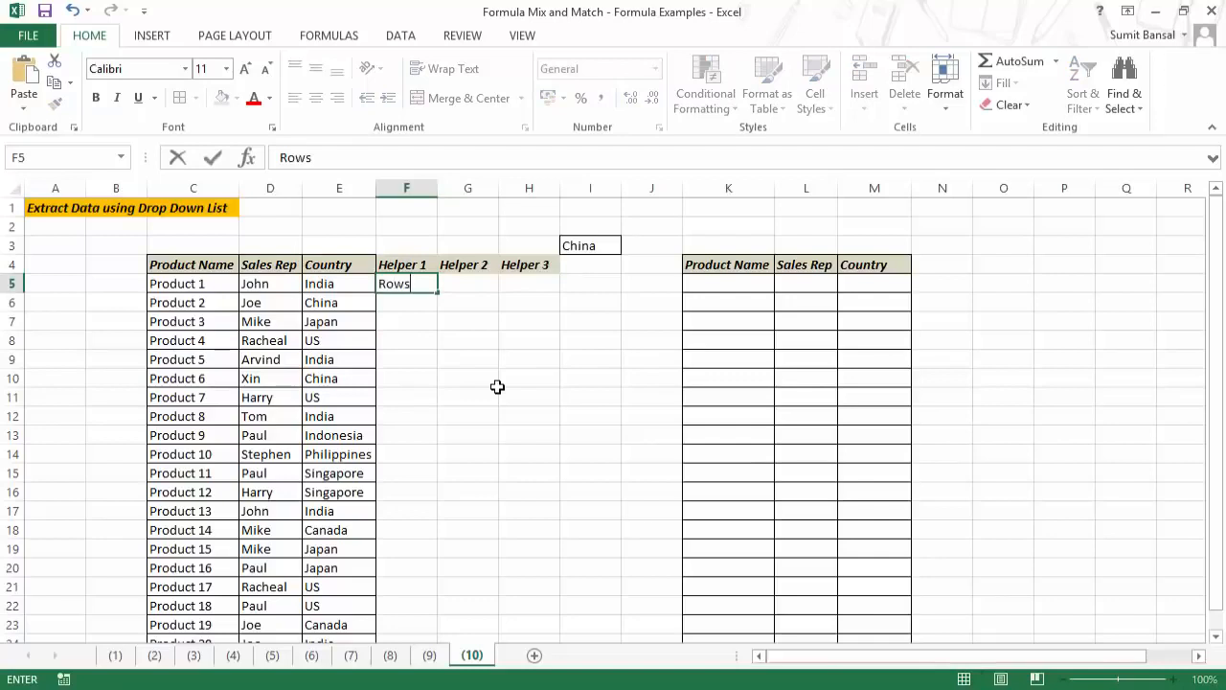
key("BackSpace")
key("BackSpace")
key("BackSpace")
key("BackSpace")
Enter =ROWS($E$5:E5) in F5 and fill it down to F24 to number the data rows.
type("=R")
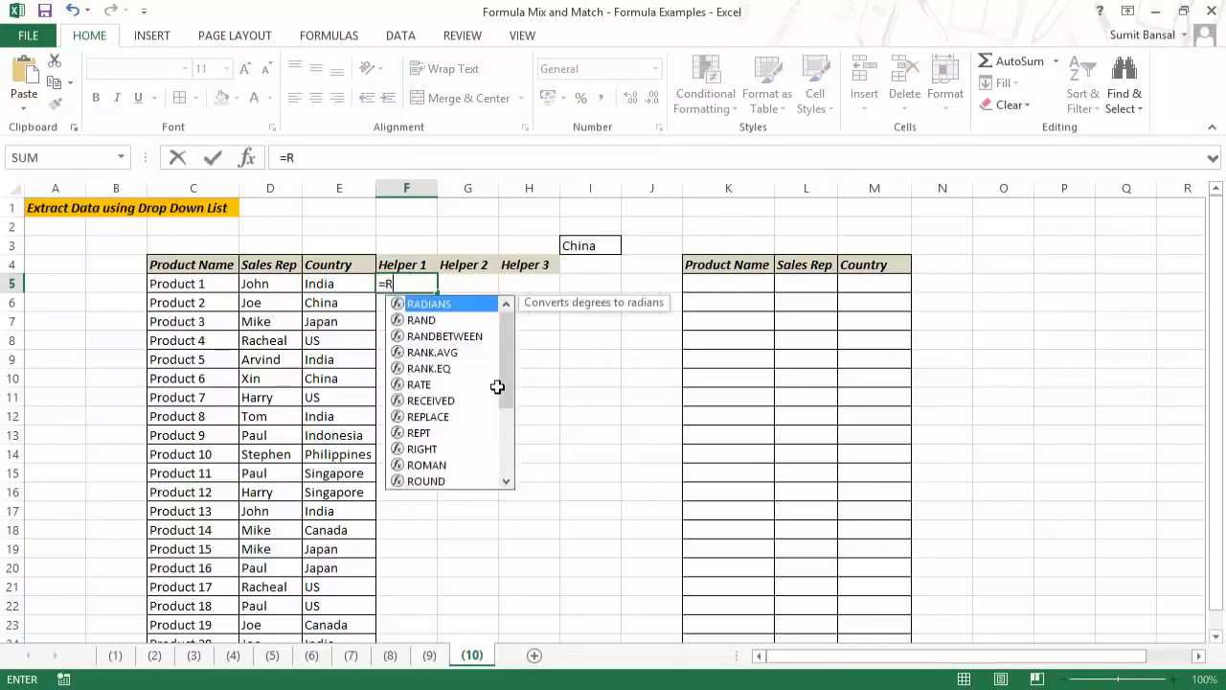
type("ows")
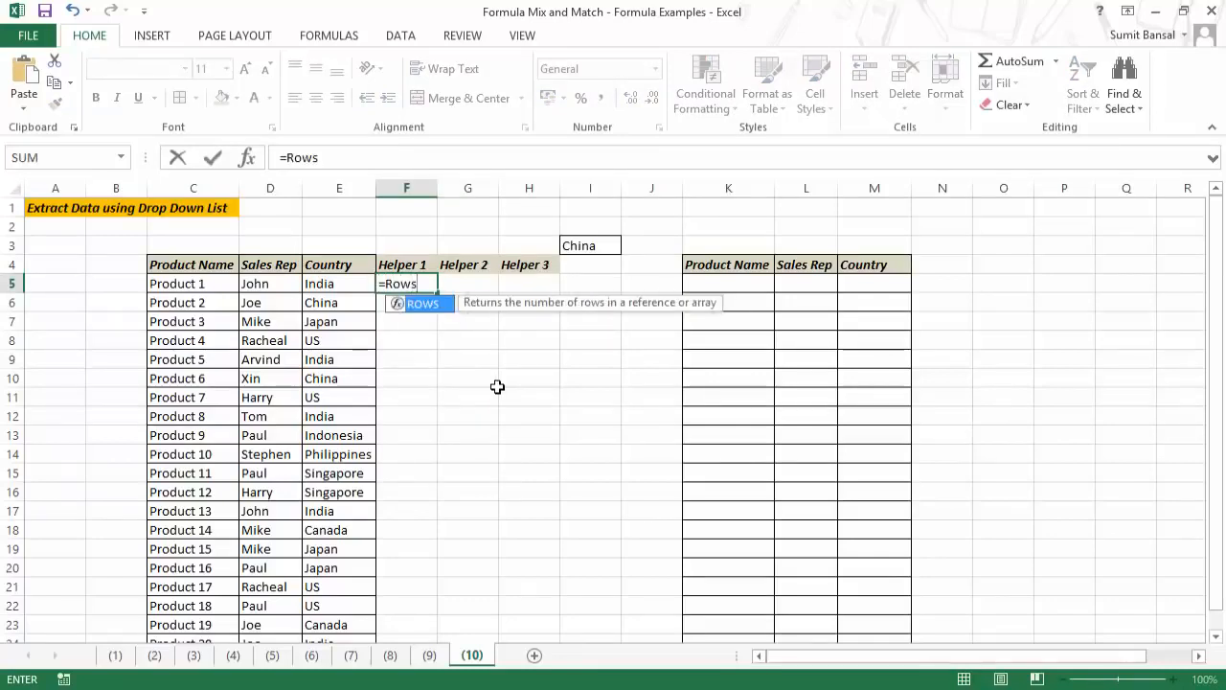
type("(")
key("Left")
type(":")
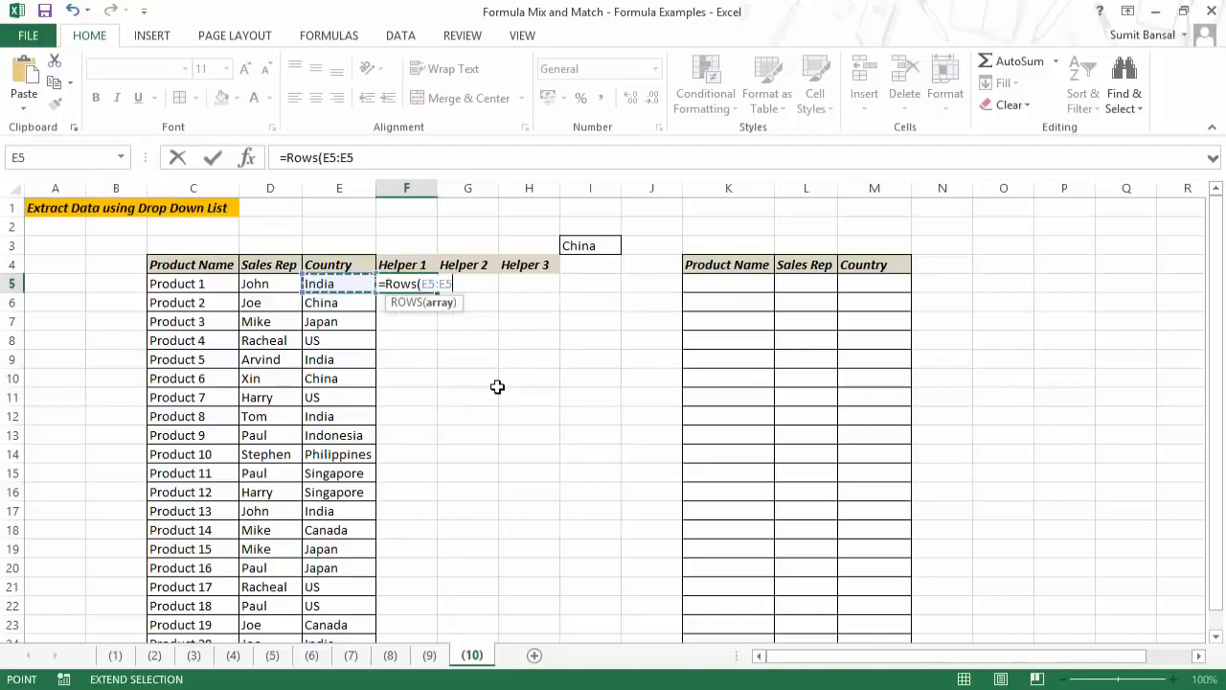
left_click(430, 284)
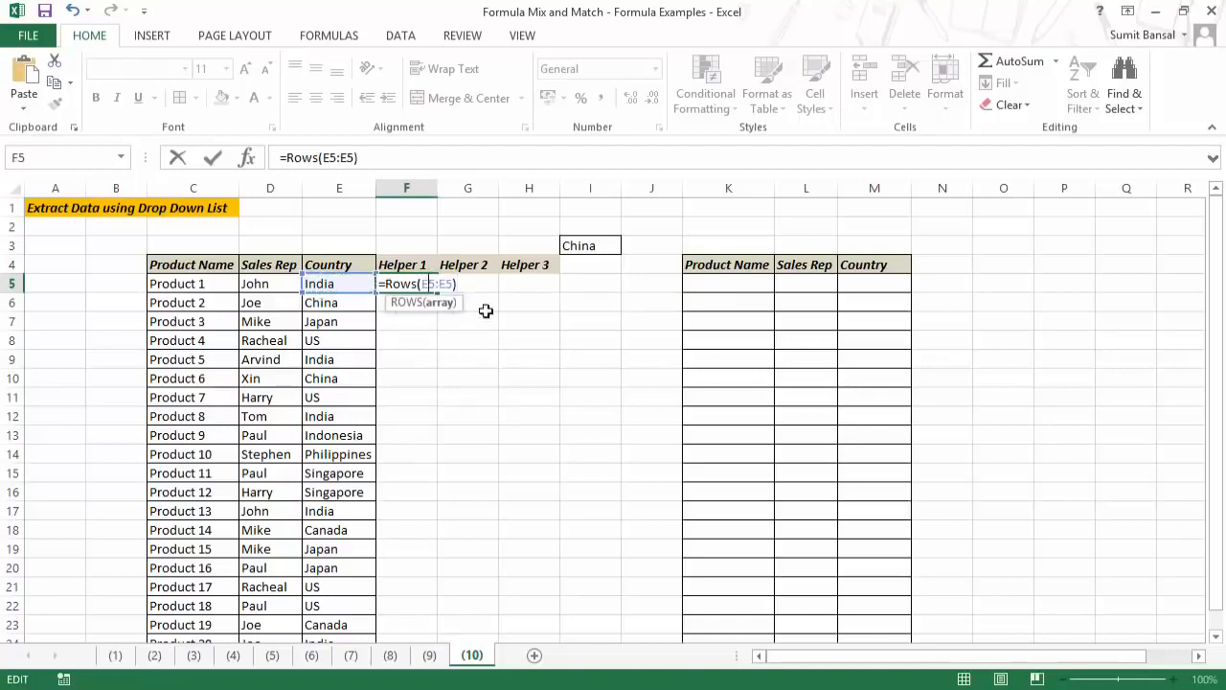
key("F4")
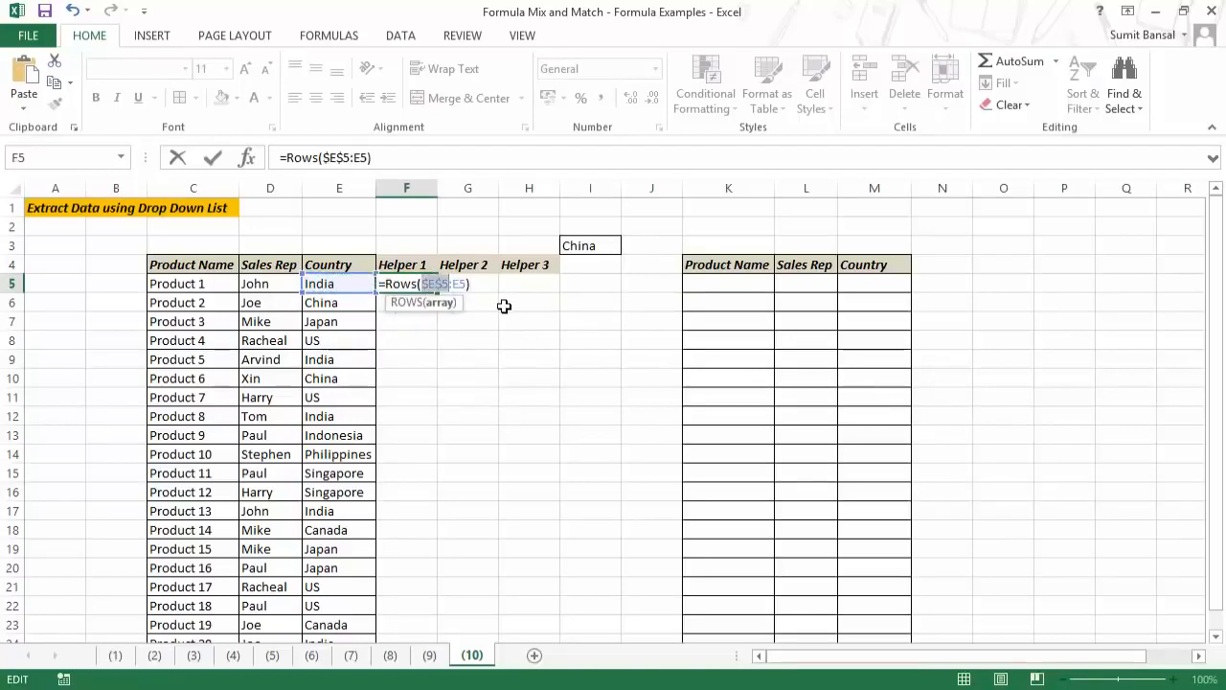
key("ctrl+Return")
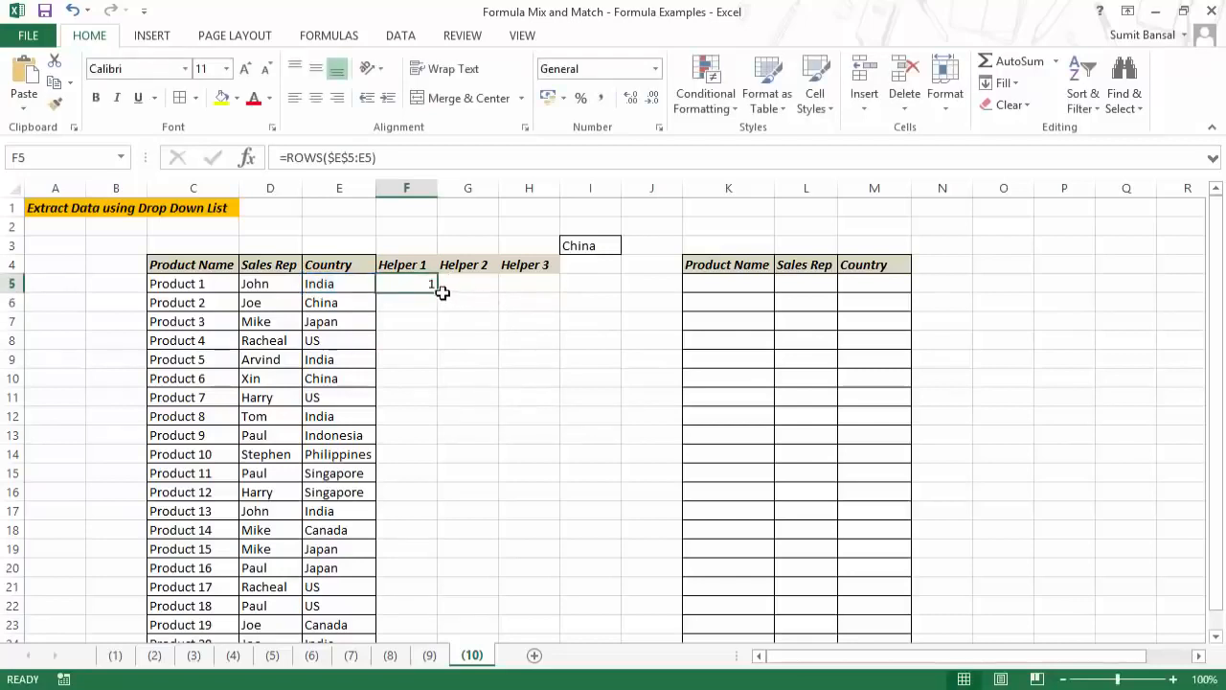
left_click_drag(438, 292, 408, 609)
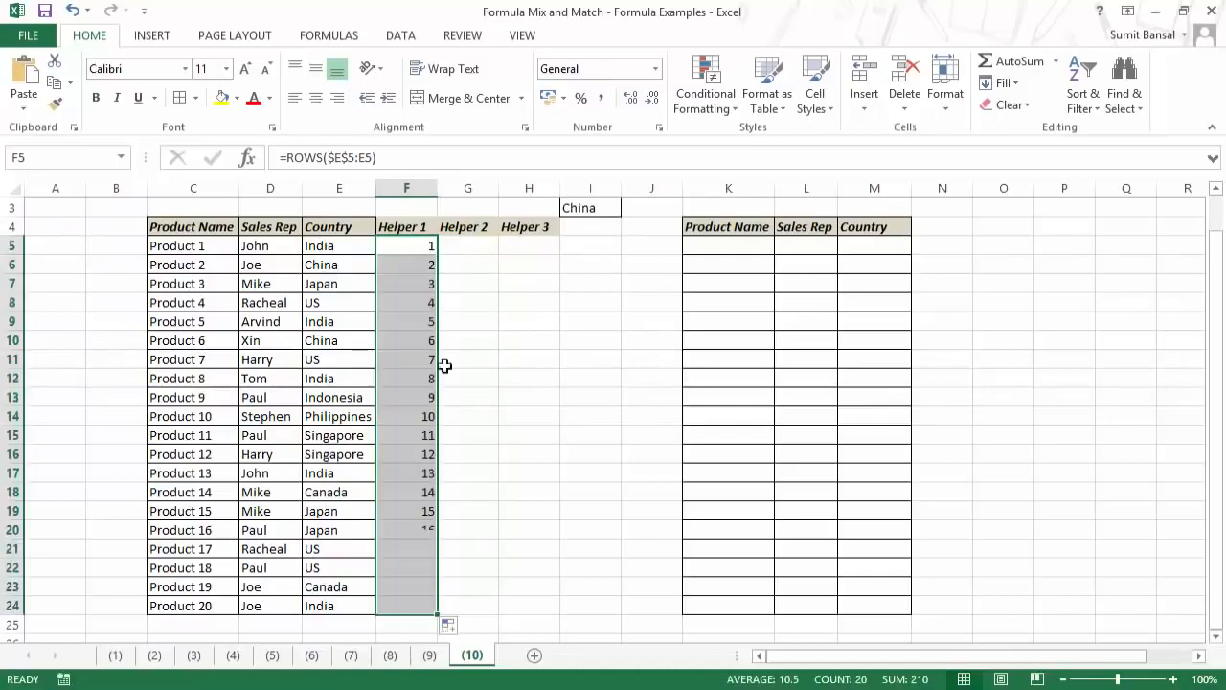
Inspect the expanding range in the copied ROWS formula in F6, leaving it unedited.
left_click(420, 267)
key("F2")
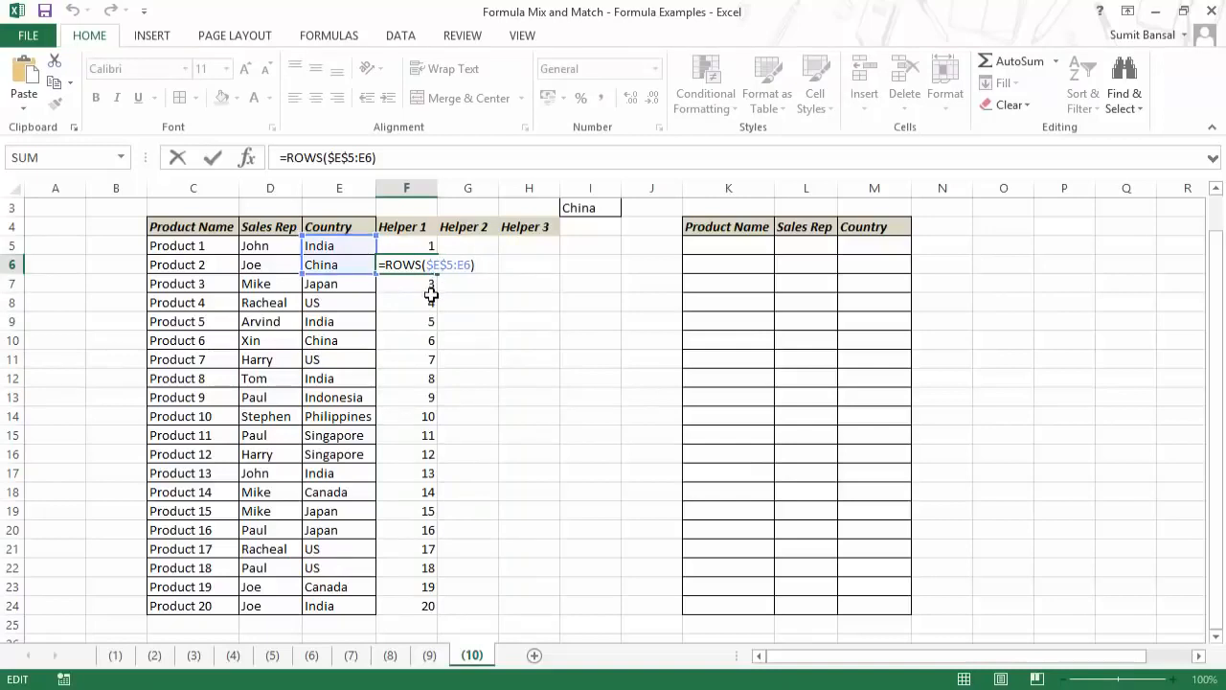
key("Escape")
Start an IF formula in G5 that tests whether the selected country $I$3 equals E5.
left_click(465, 247)
scroll(508, 378, "up", 1)
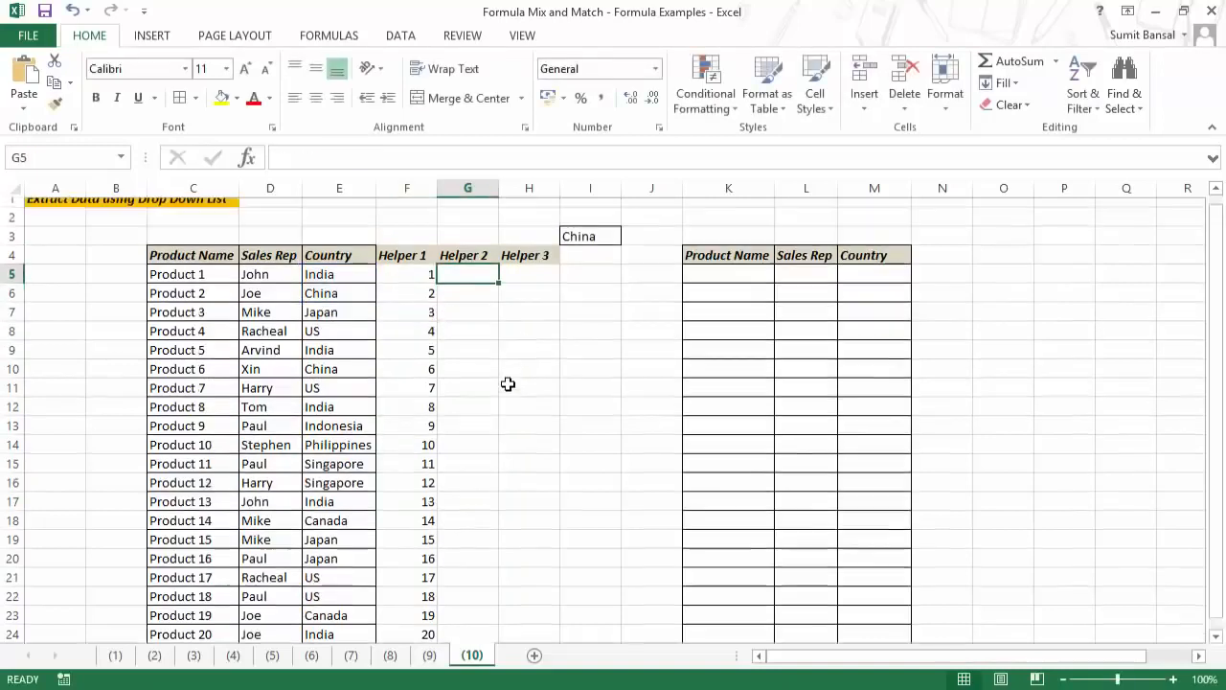
type("=")
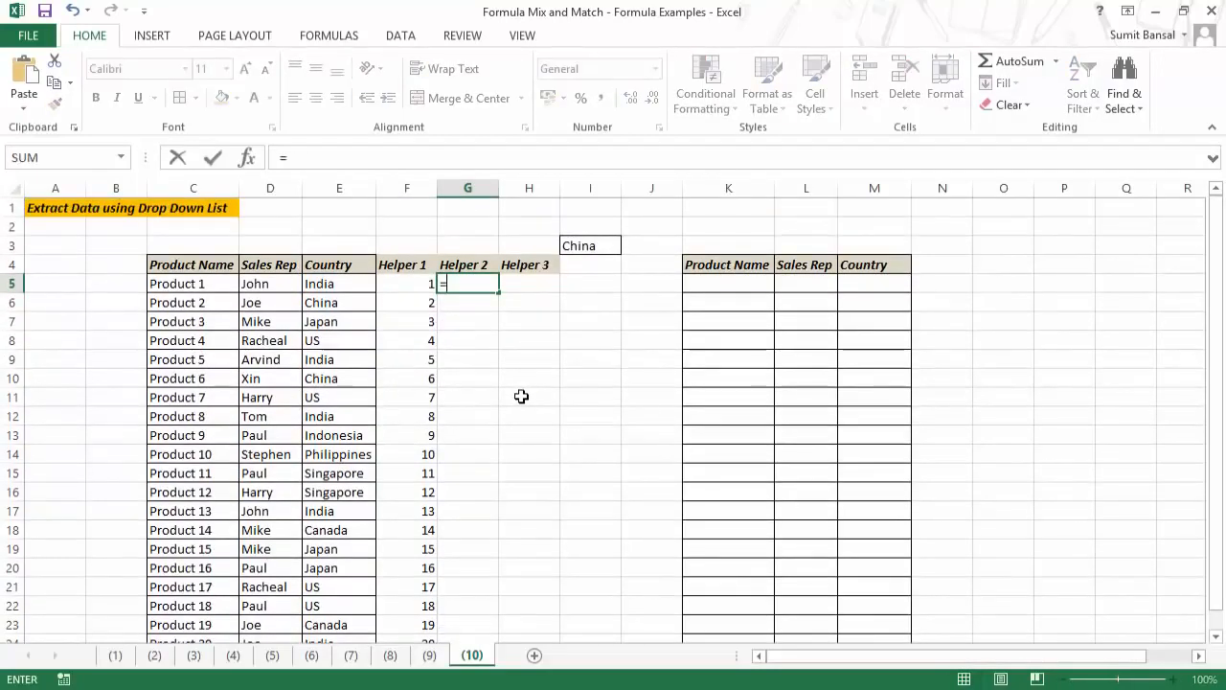
type("if")
key("Tab")
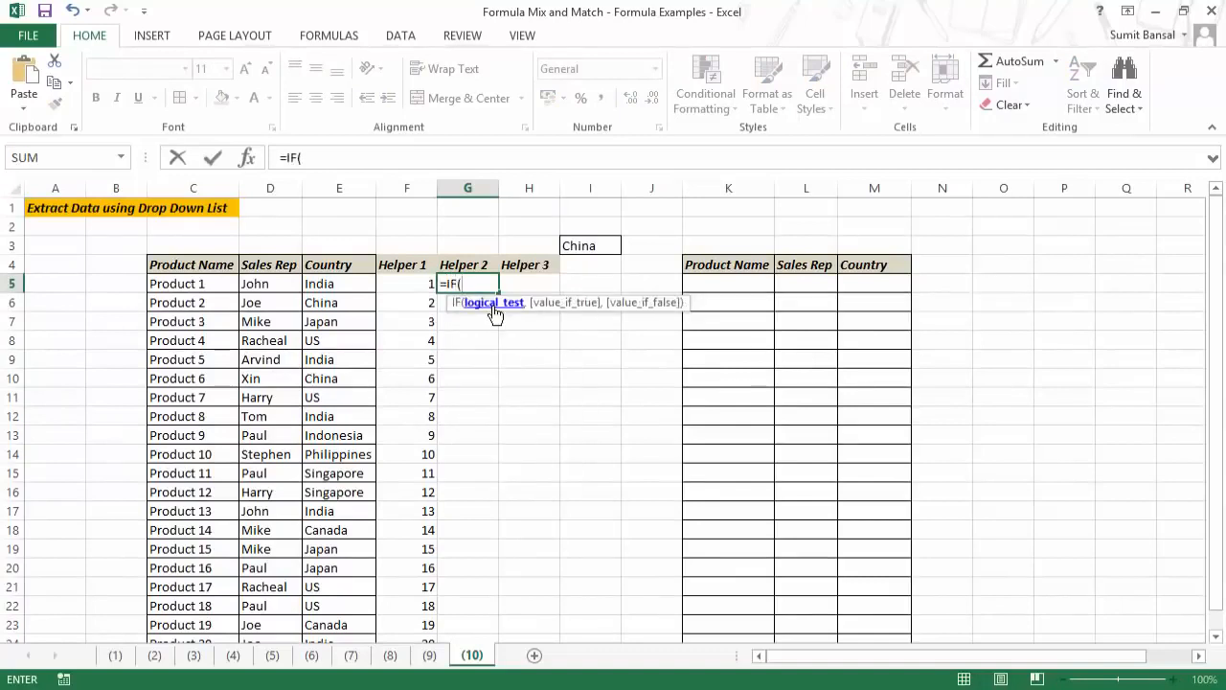
left_click(582, 245)
key("F4")
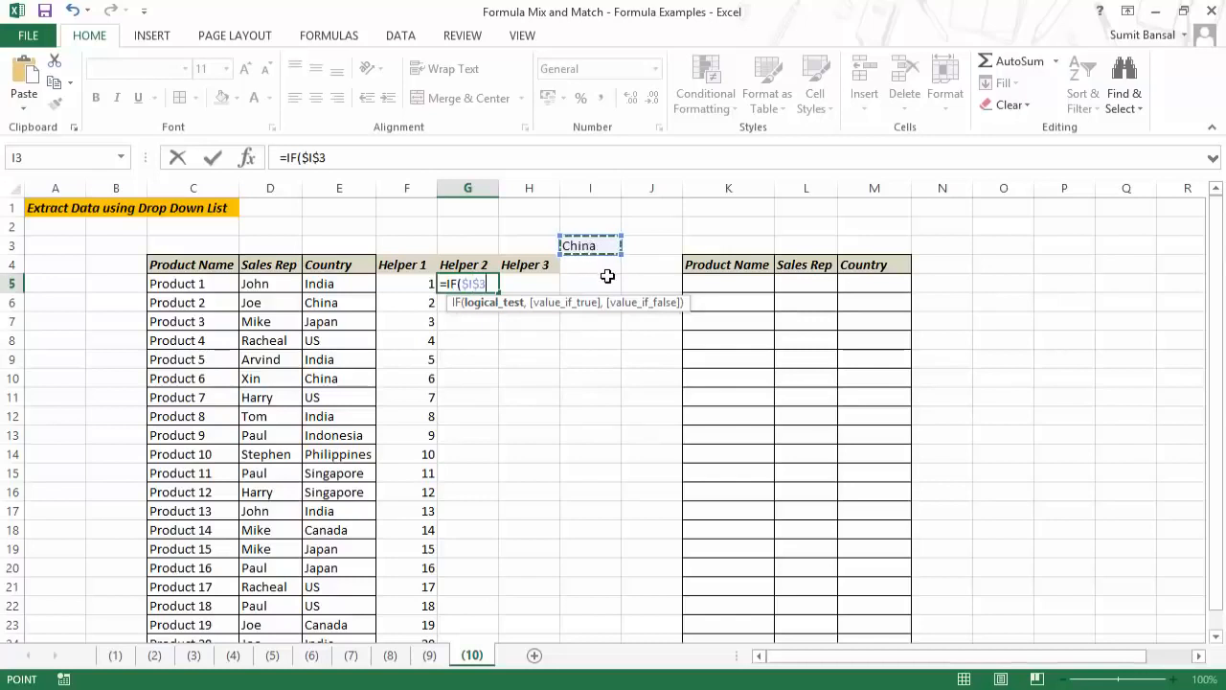
type("=")
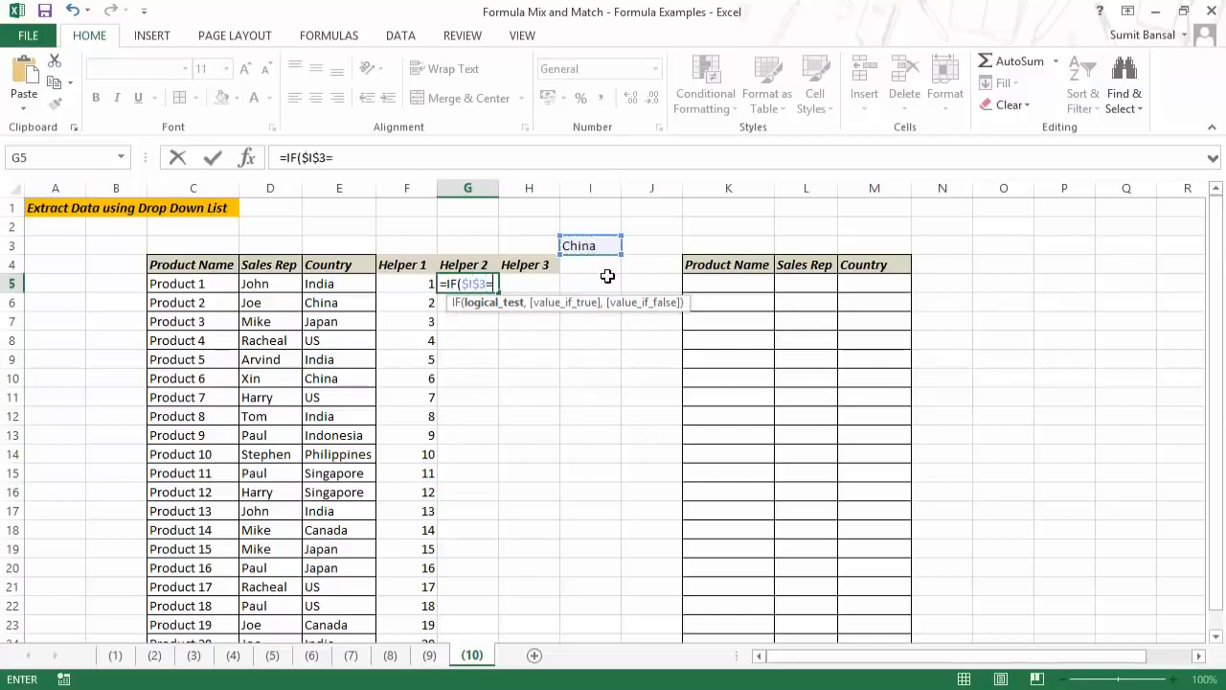
left_click(356, 284)
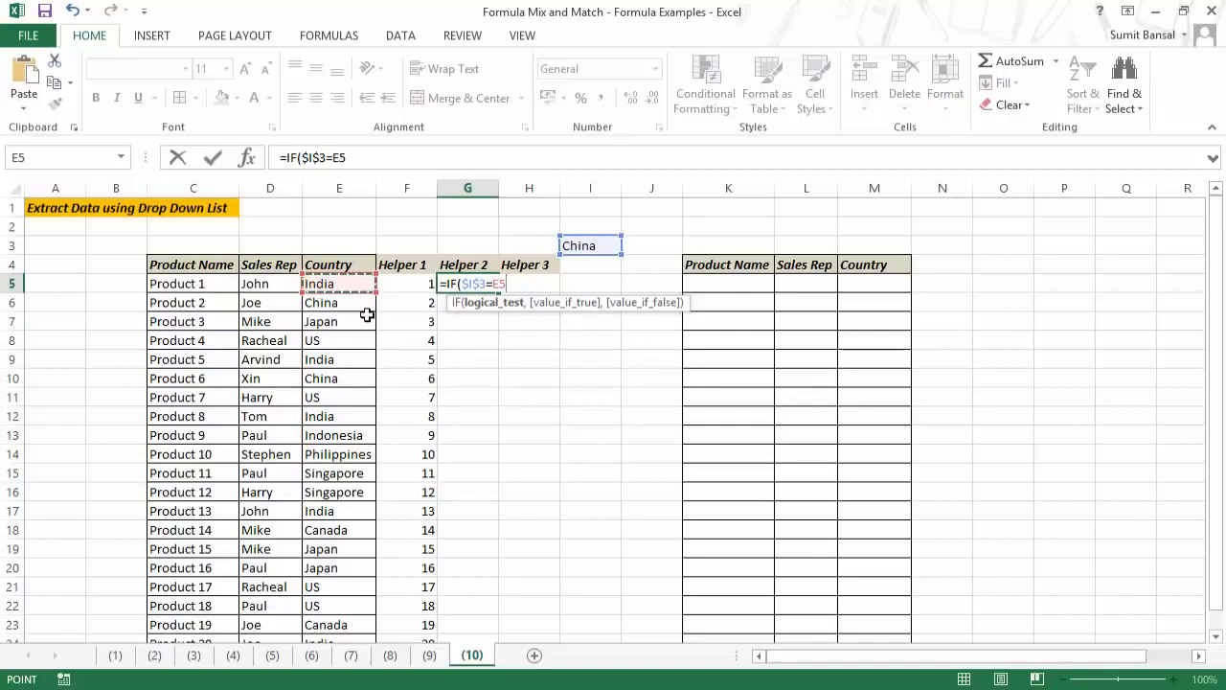
Complete the G5 formula as =IF($I$3=E5,F5,"") and fill it down the Helper 2 column.
type(",")
left_click(405, 280)
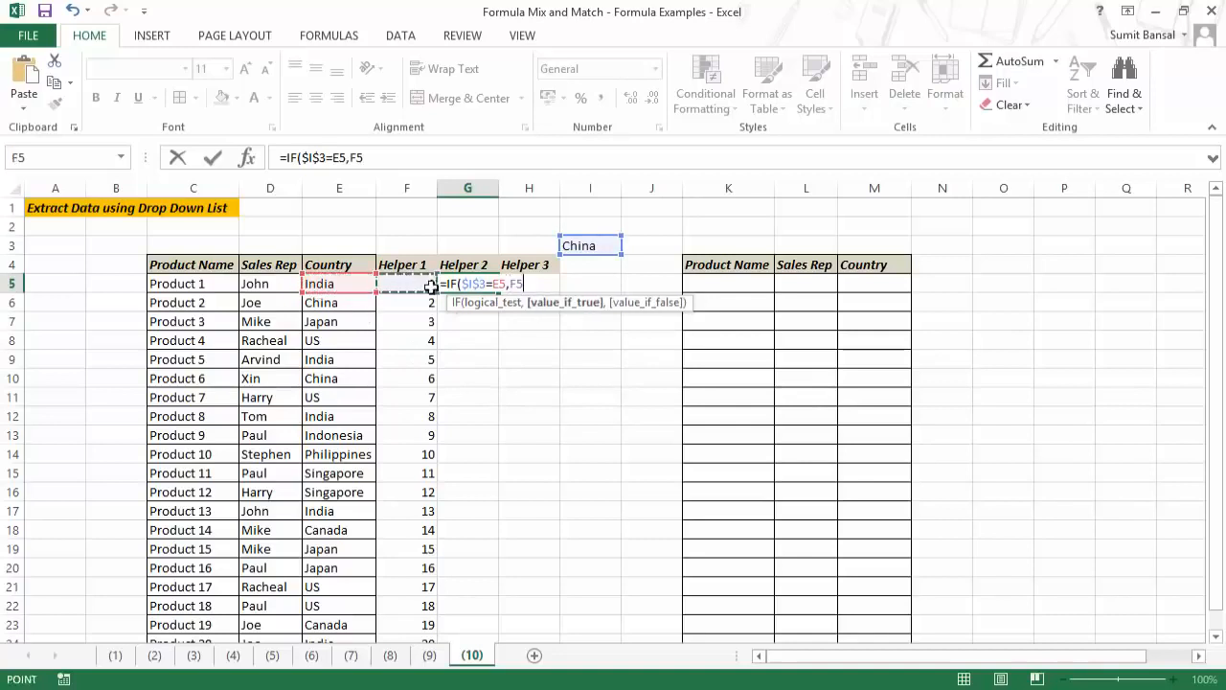
type(",")
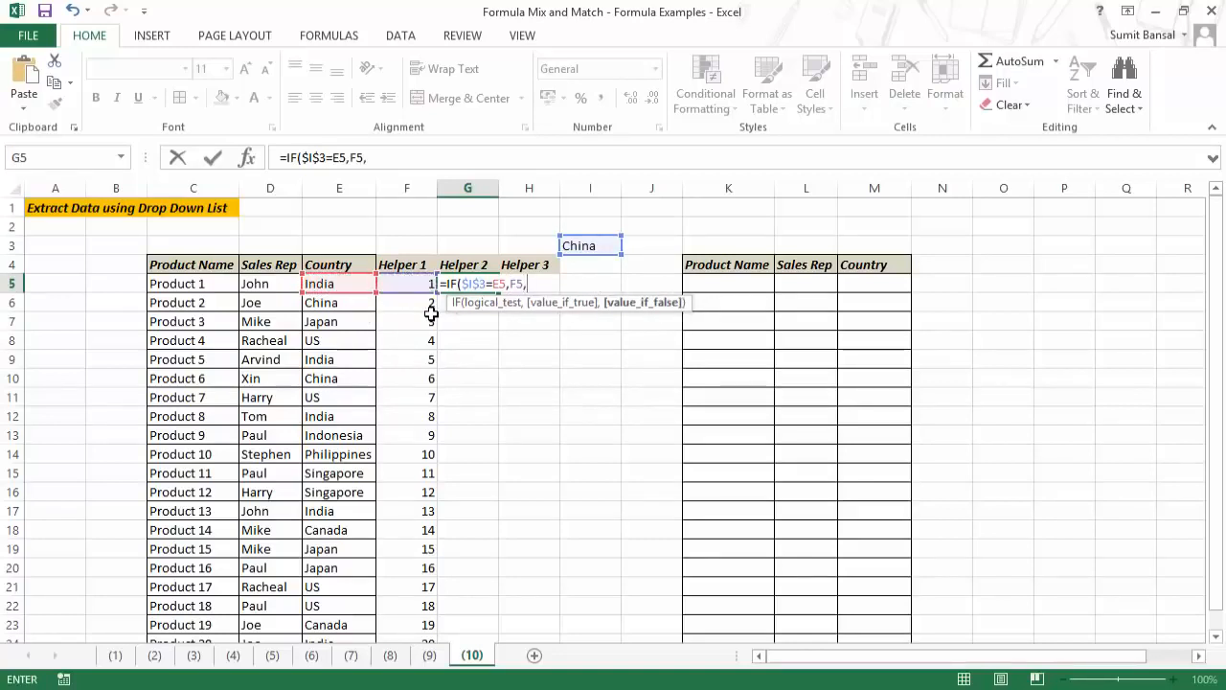
type("\"\")")
key("Return")
key("Up")
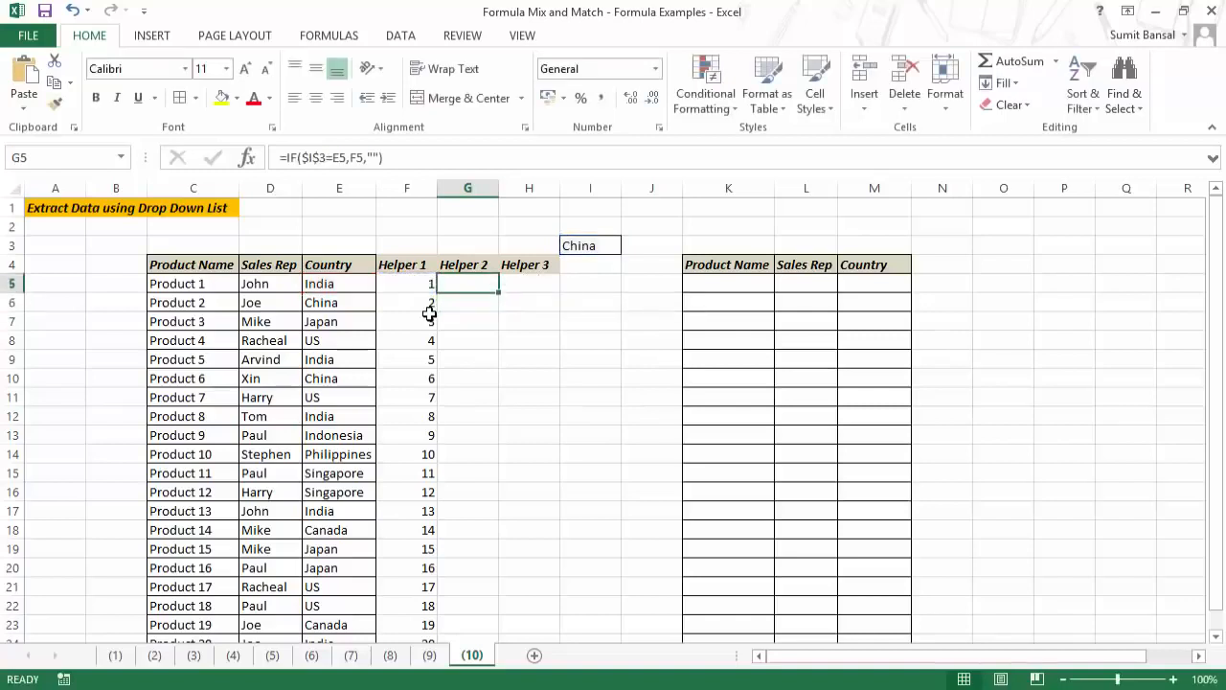
double_click(498, 292)
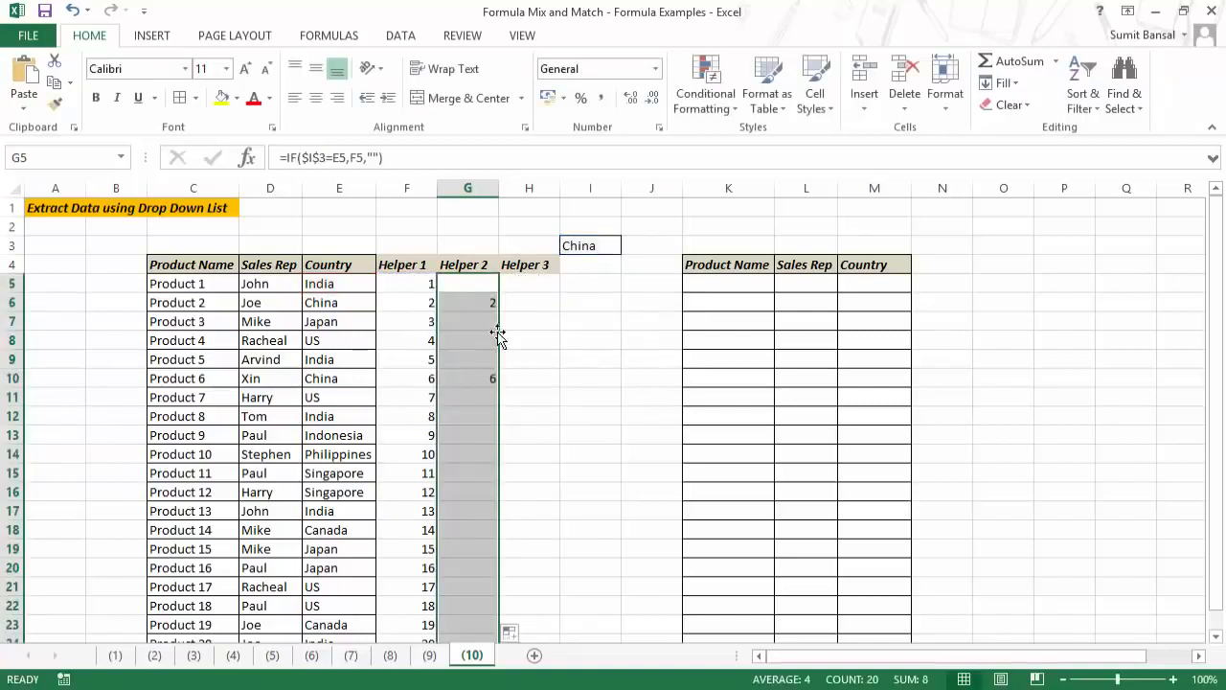
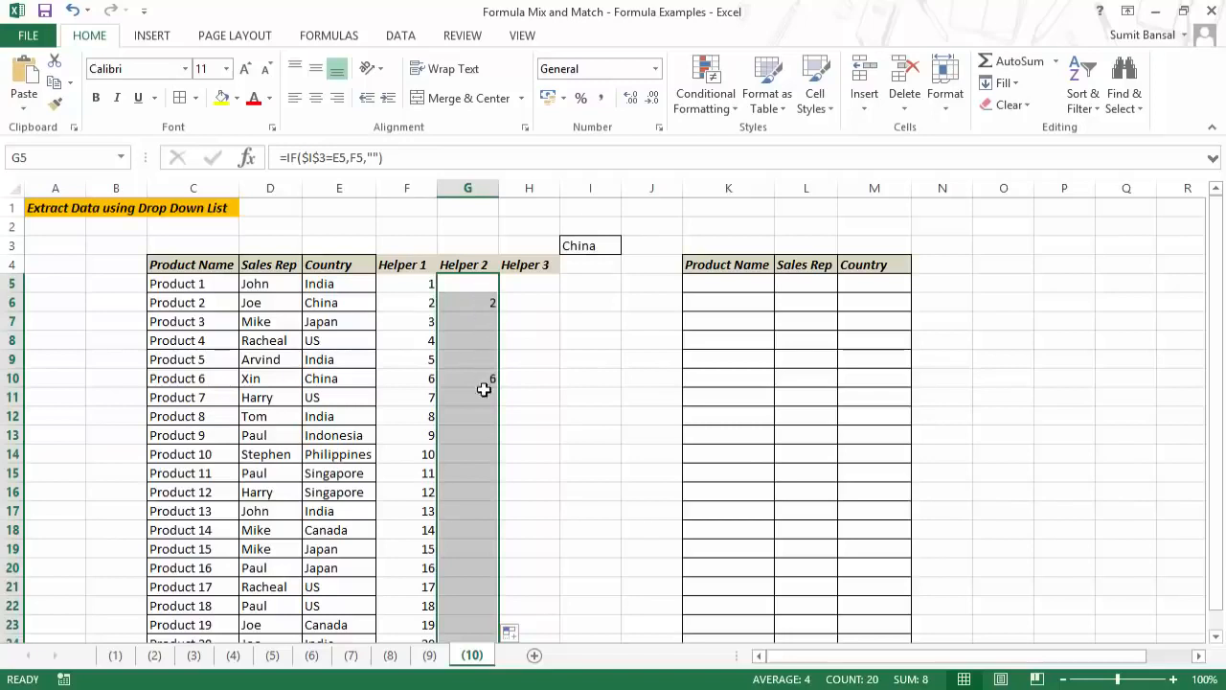
Choose India from the country drop-down list in I3 to test the Helper 2 formulas.
left_click(588, 246)
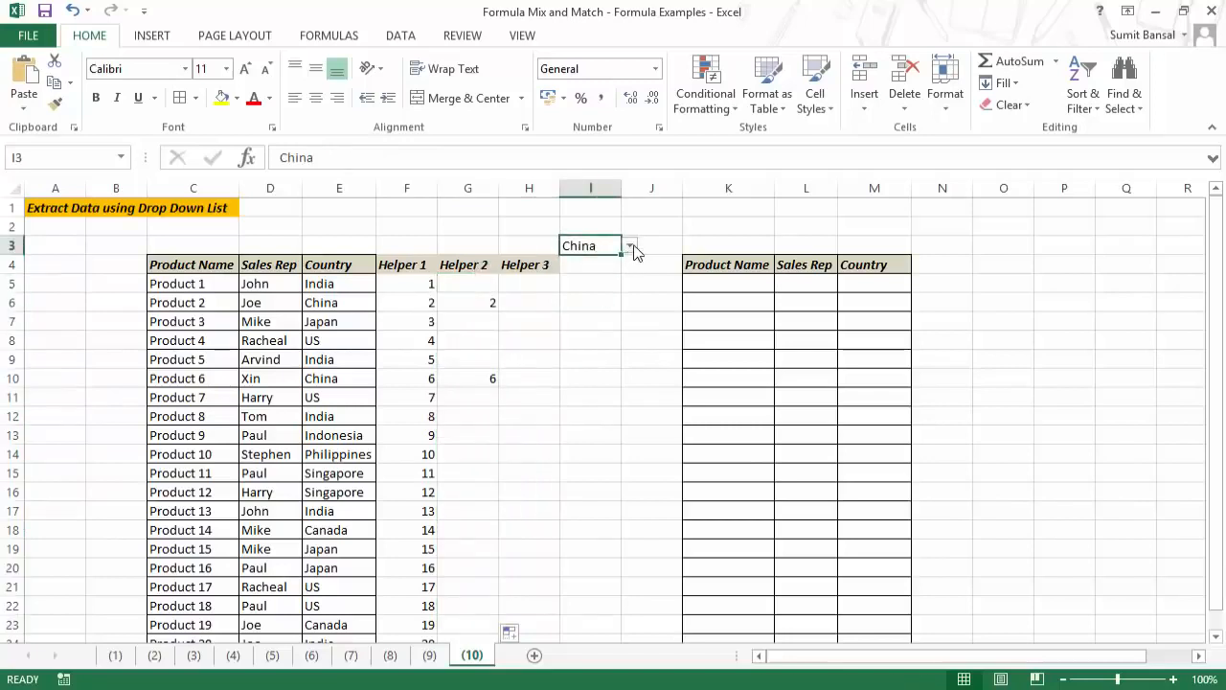
left_click(629, 246)
left_click(579, 261)
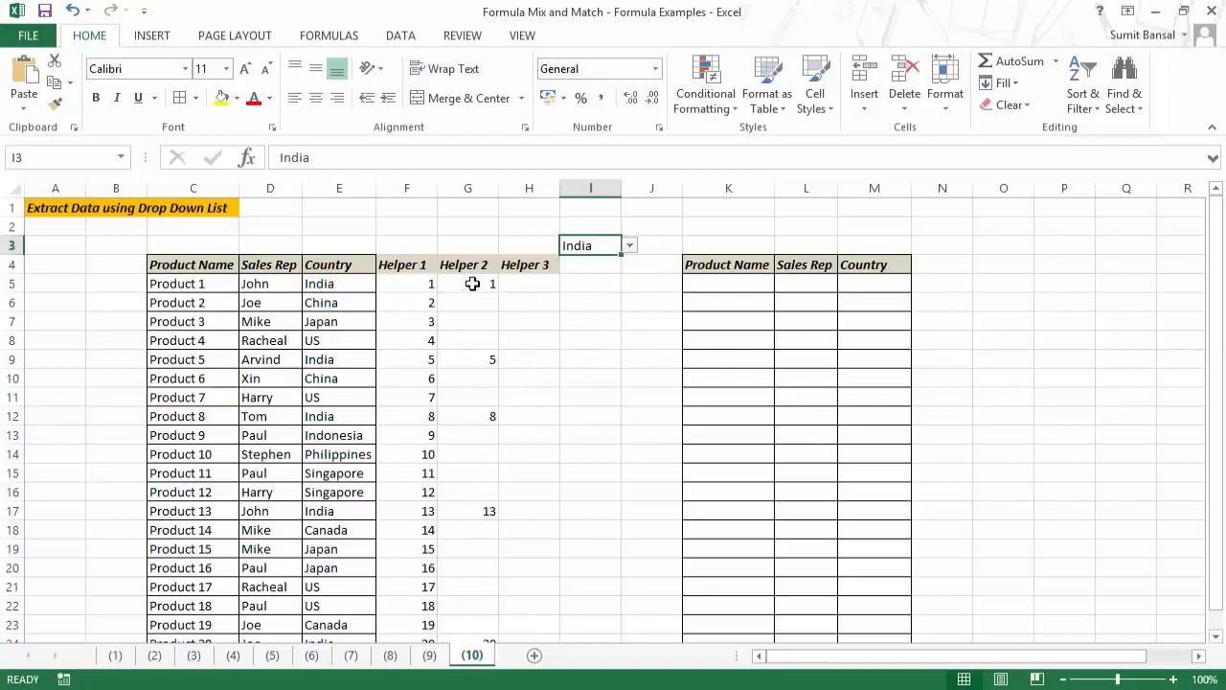
Start a SMALL formula in H5 with the absolute range $G$5:$G$24 as its array.
left_click(527, 283)
type("=")
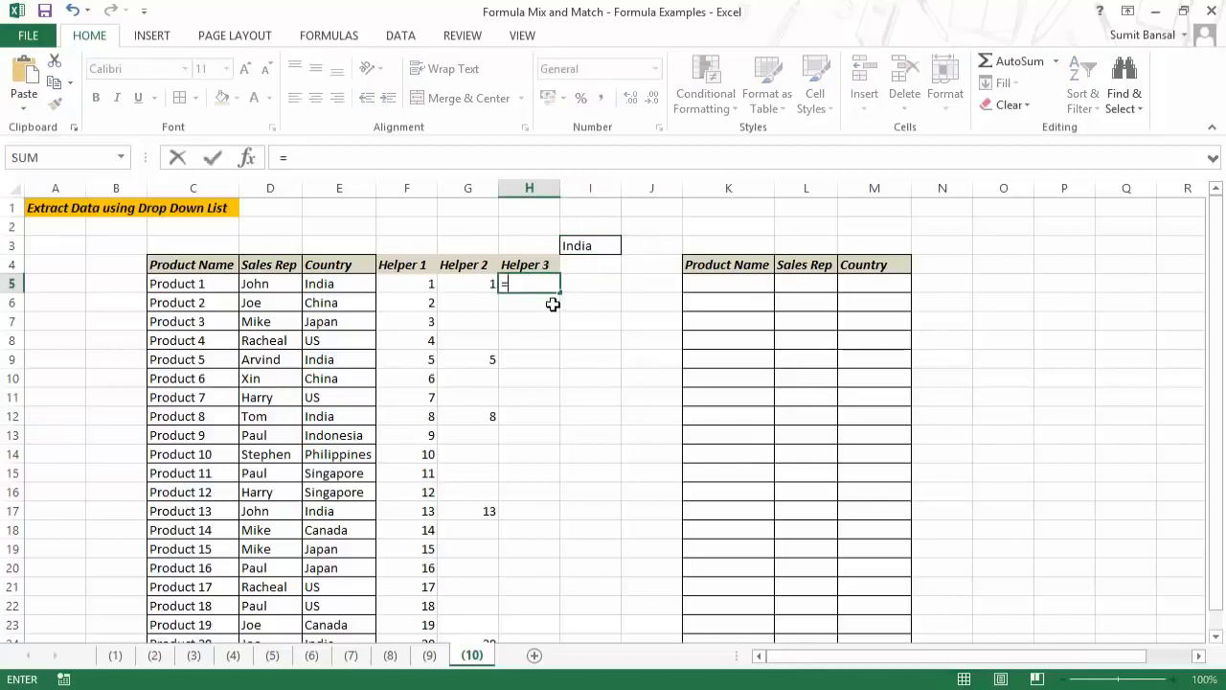
type("sma")
key("Tab")
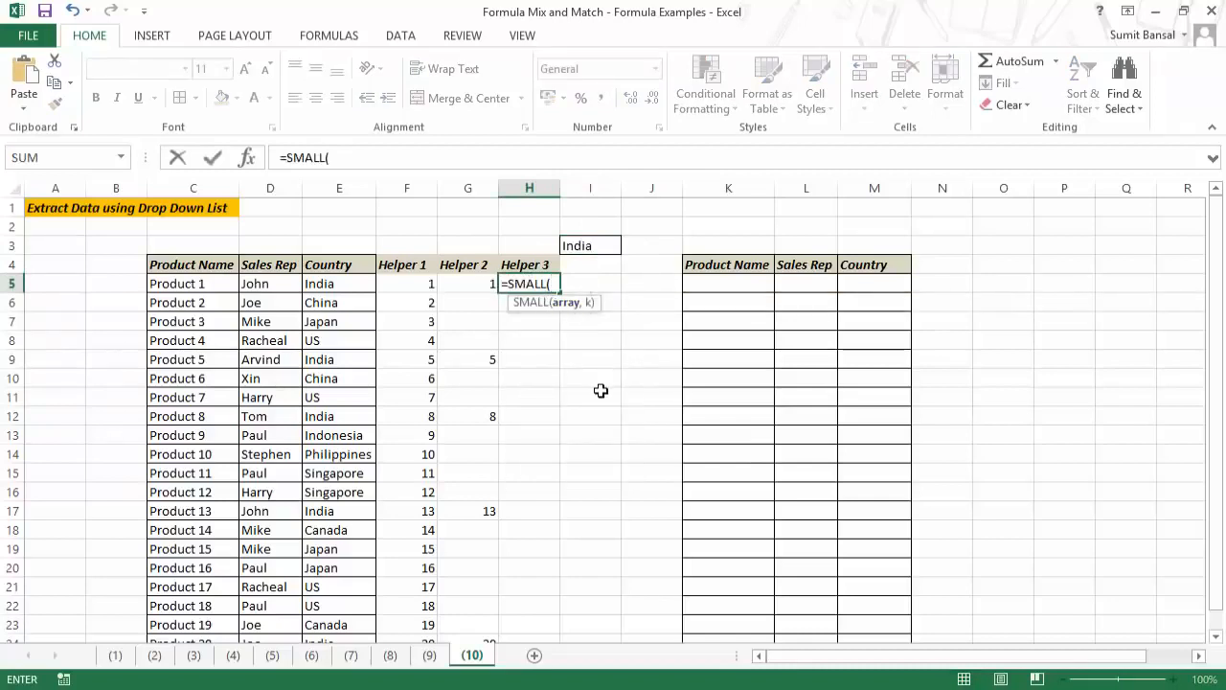
left_click_drag(463, 282, 482, 603)
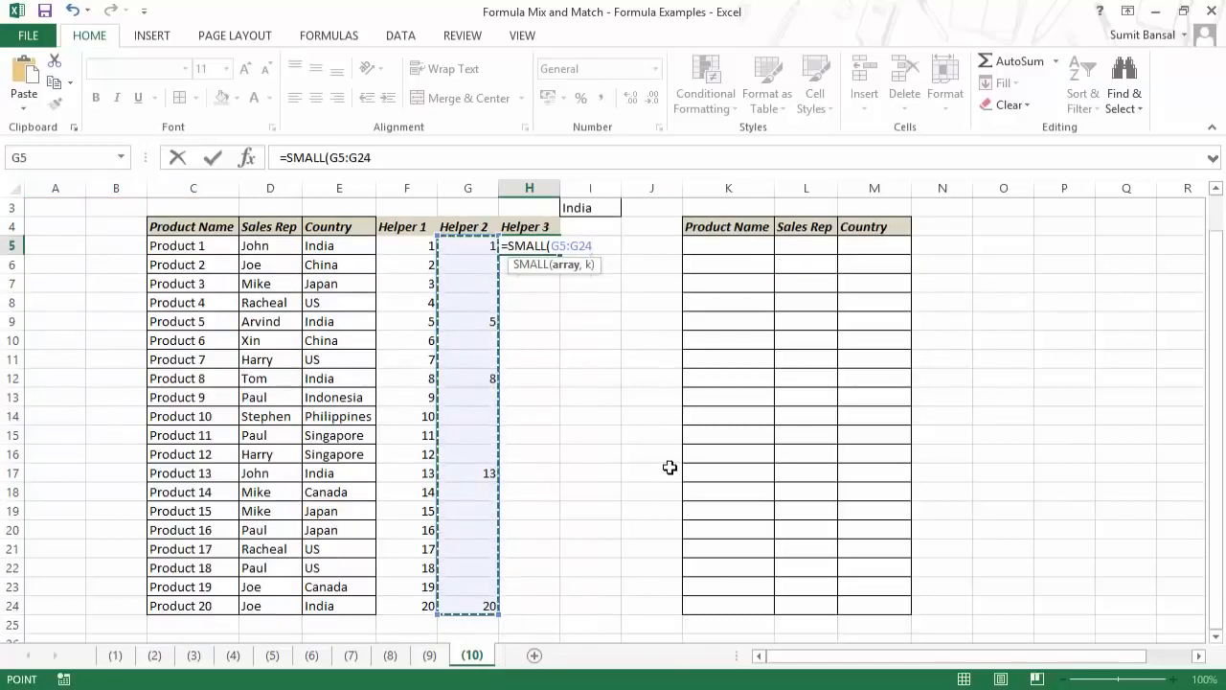
key("F4")
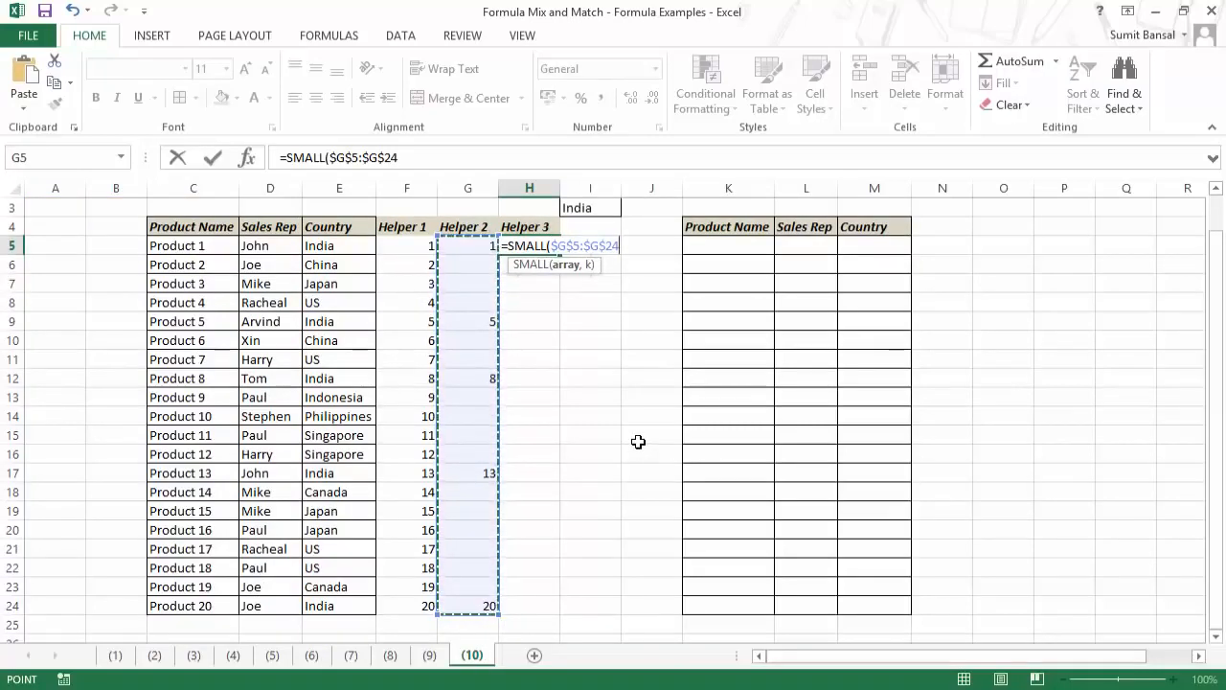
type(",")
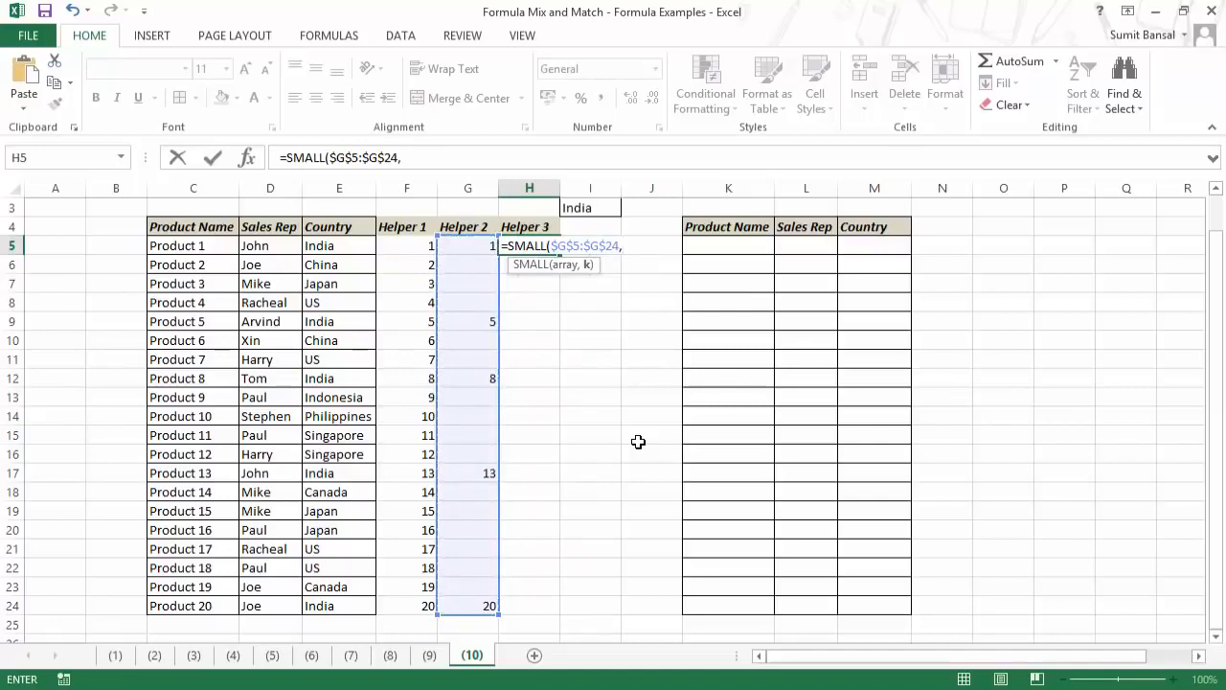
Complete the H5 formula as =SMALL($G$5:$G$24,ROWS($G$5:G5)) and fill it down the Helper 3 column.
type("rows")
key("Tab")
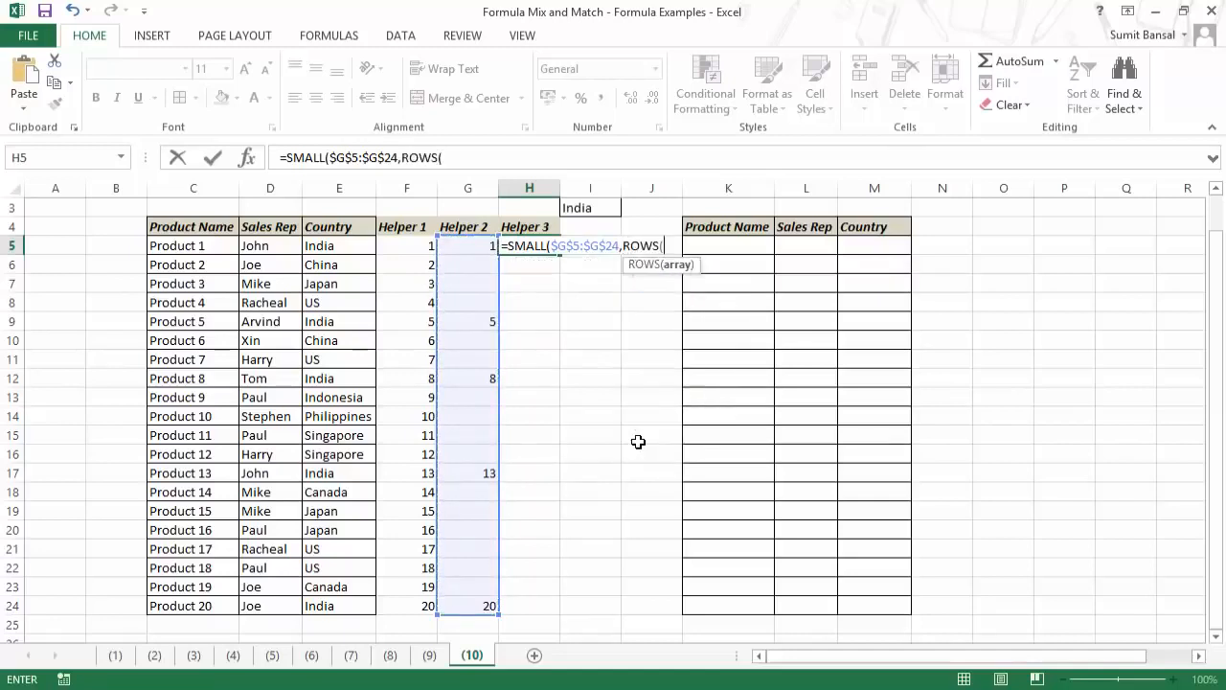
key("Left")
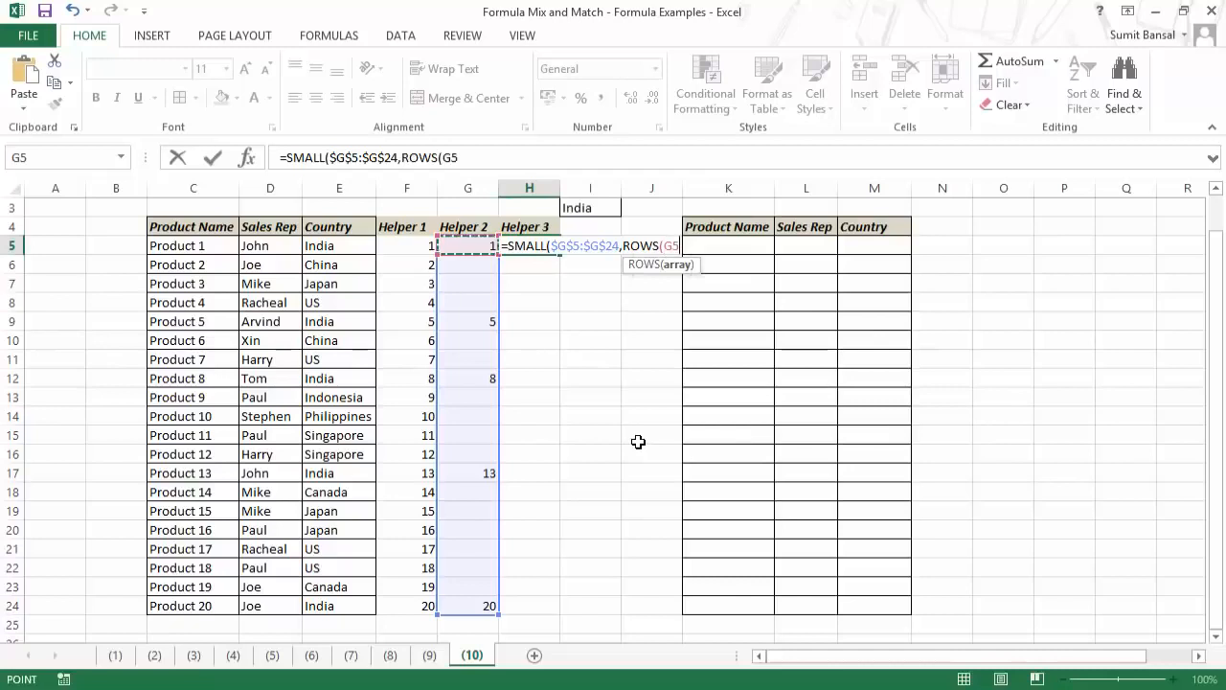
key("F8")
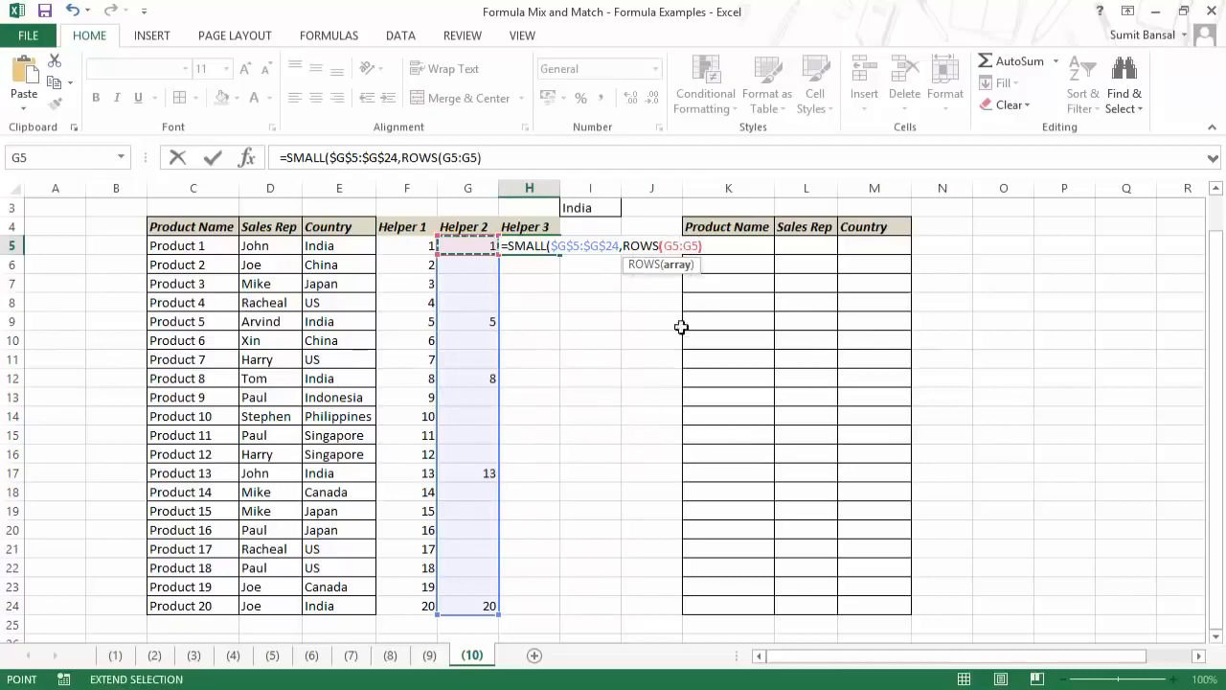
left_click(677, 247)
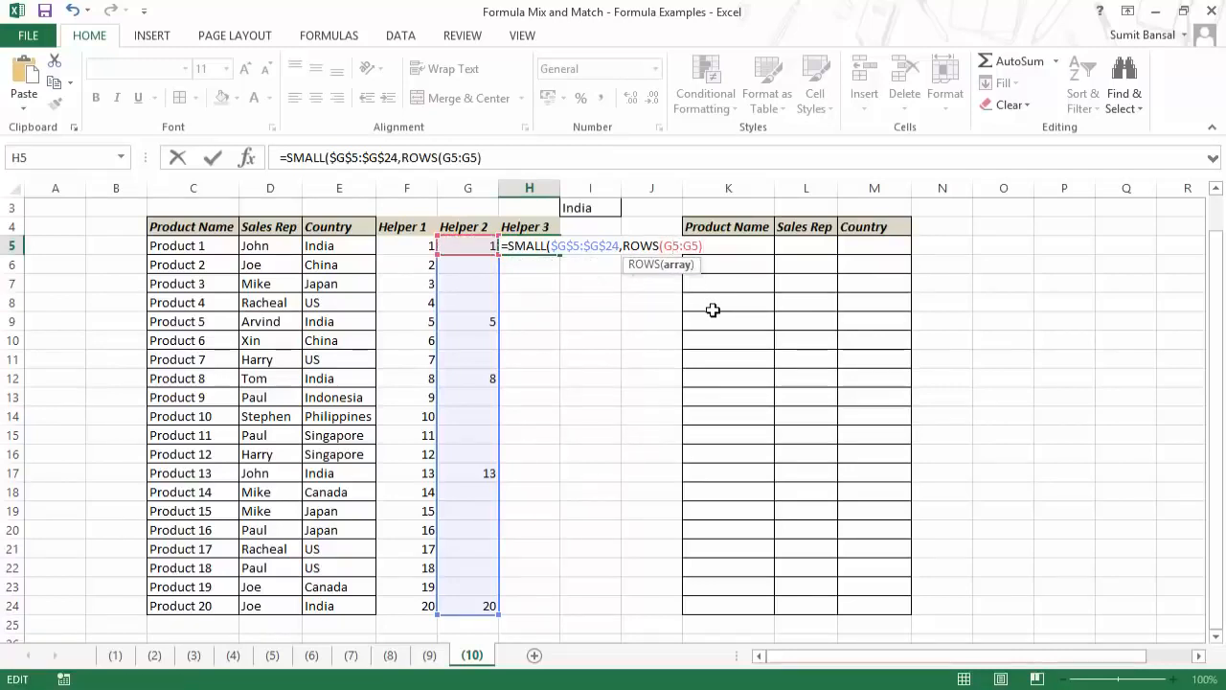
key("F4")
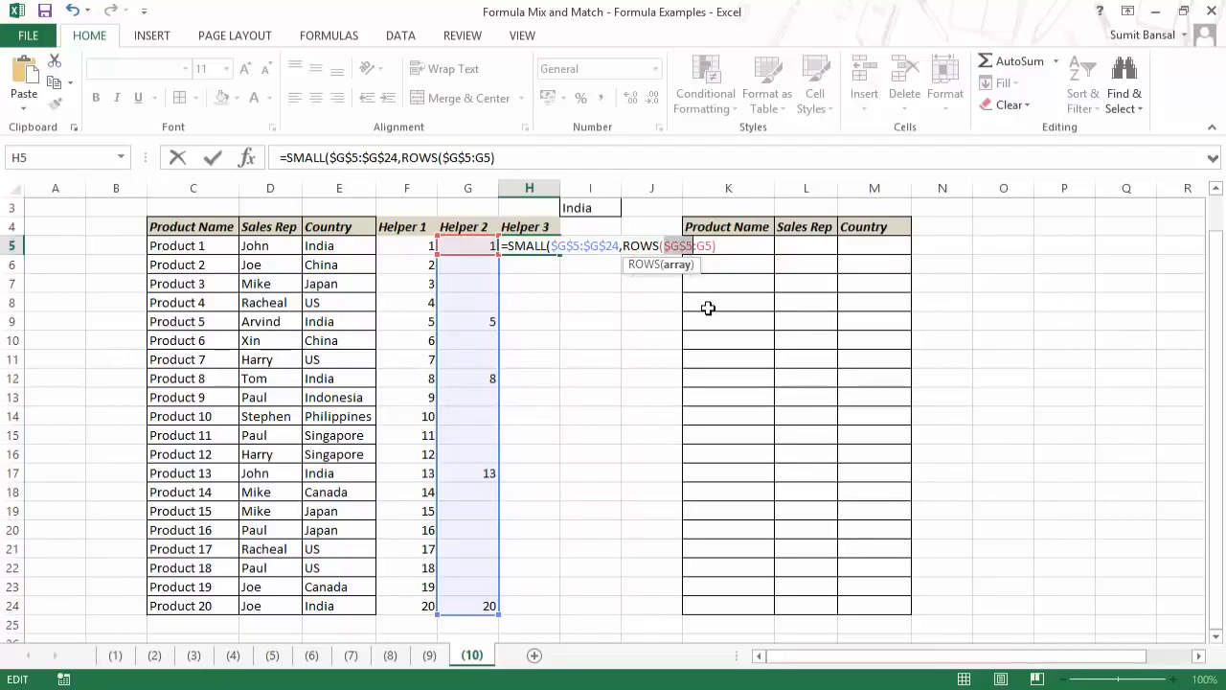
key("Return")
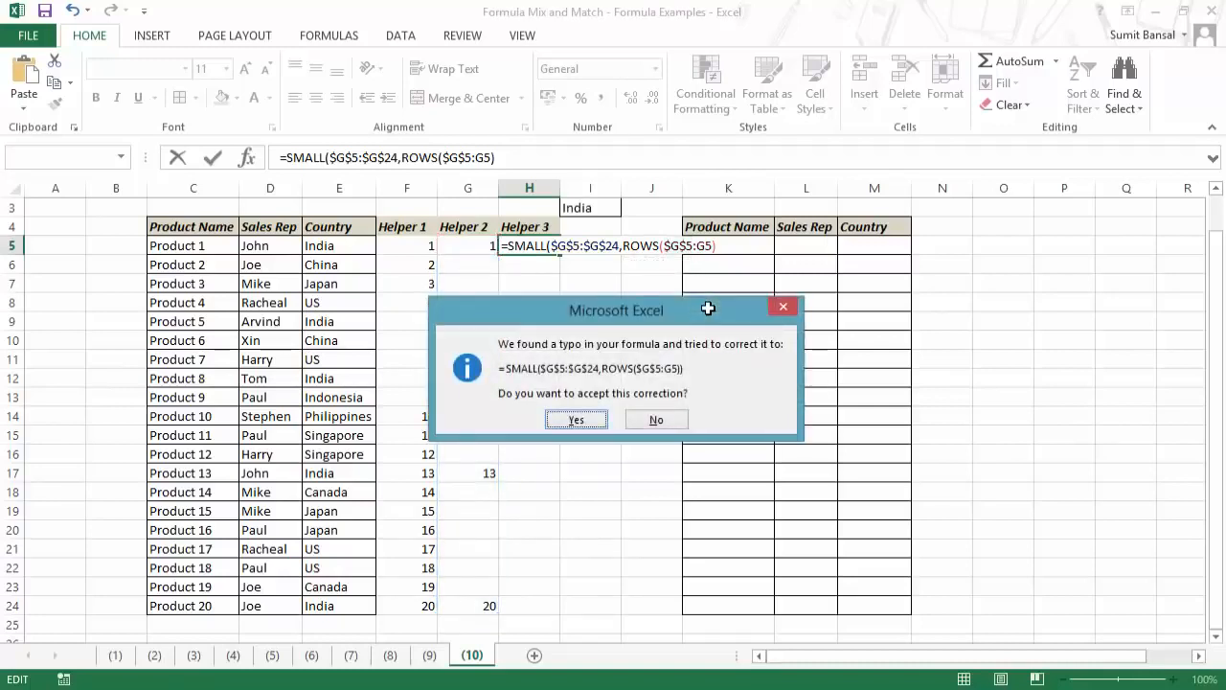
left_click(575, 420)
left_click(548, 245)
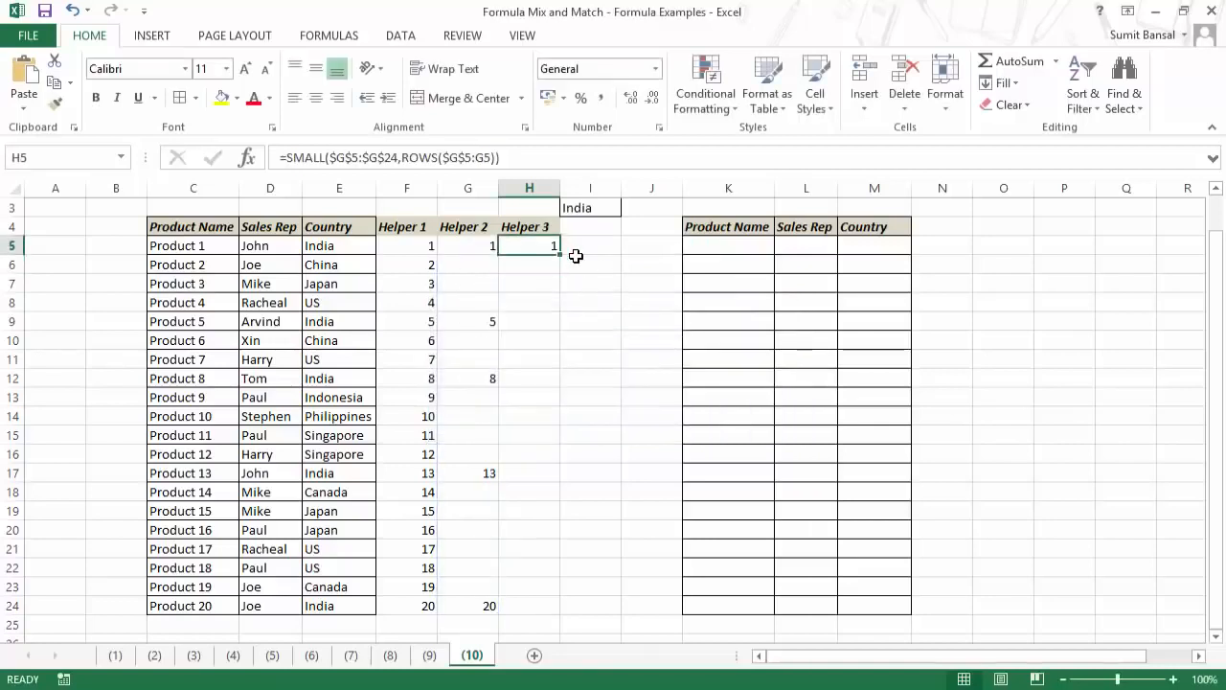
double_click(560, 254)
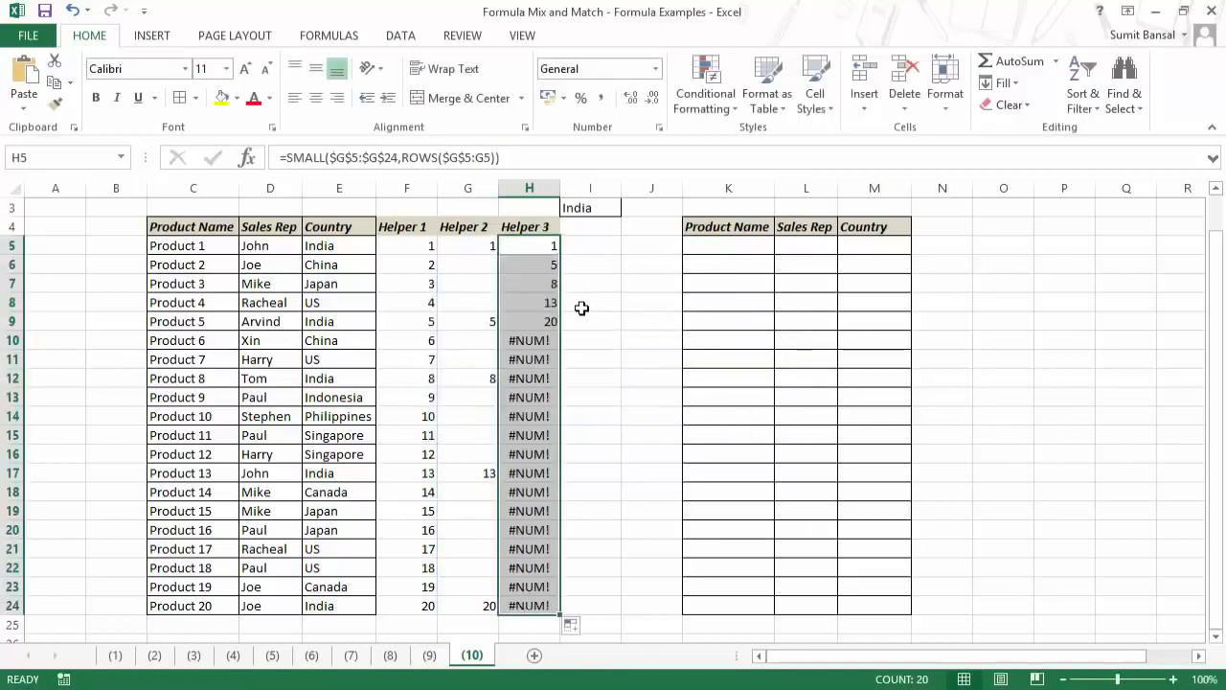
left_click(546, 247)
left_click(545, 264)
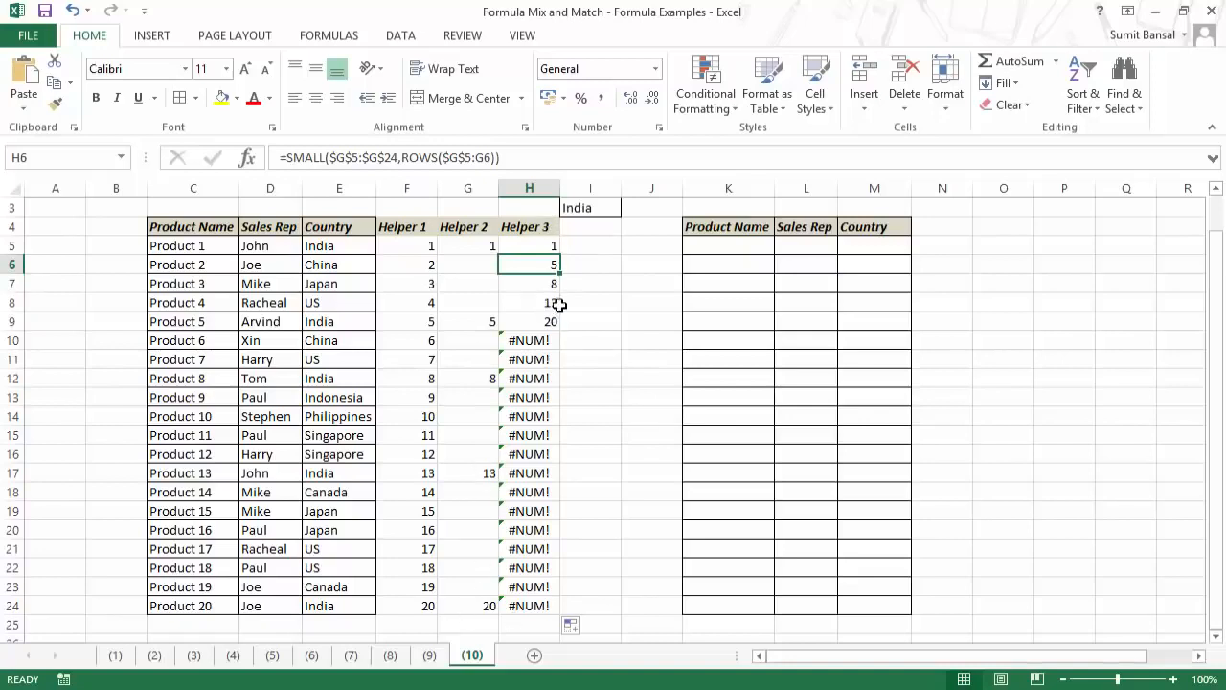
Wrap the H5 formula in IFERROR with "" as the error value and fill it down the Helper 3 column.
left_click(547, 243)
key("F2")
left_click(509, 246)
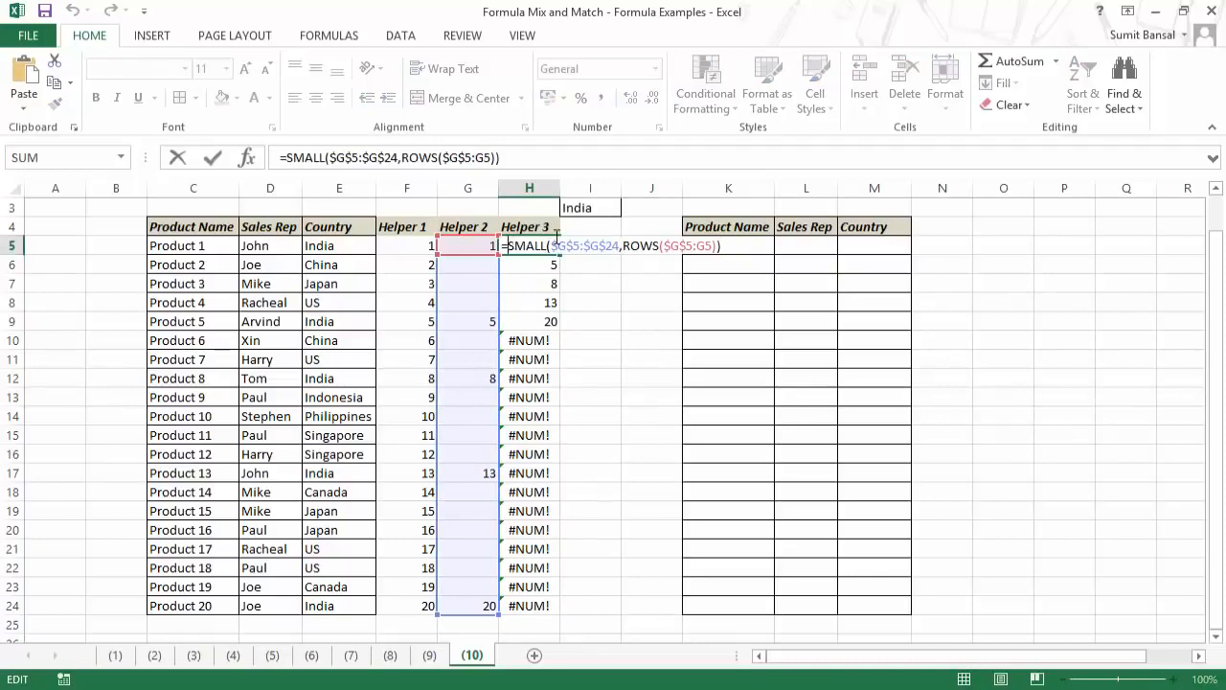
type("IFERROR(")
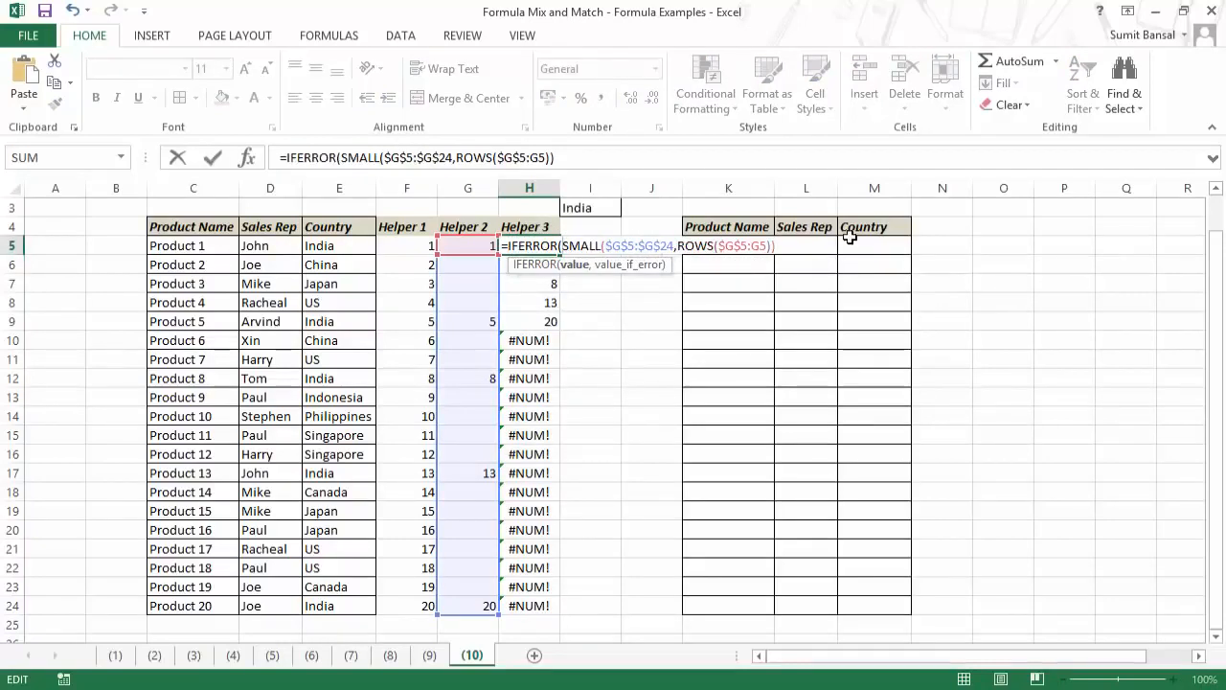
type(",")
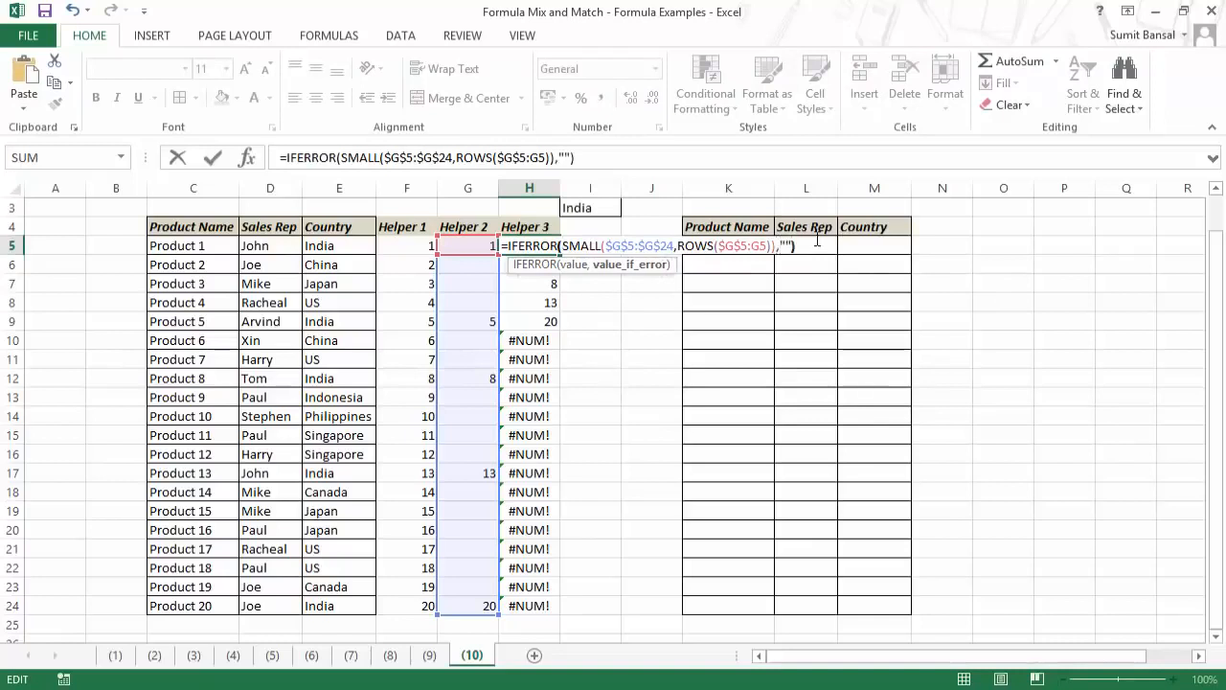
type("\"\")")
key("ctrl+Return")
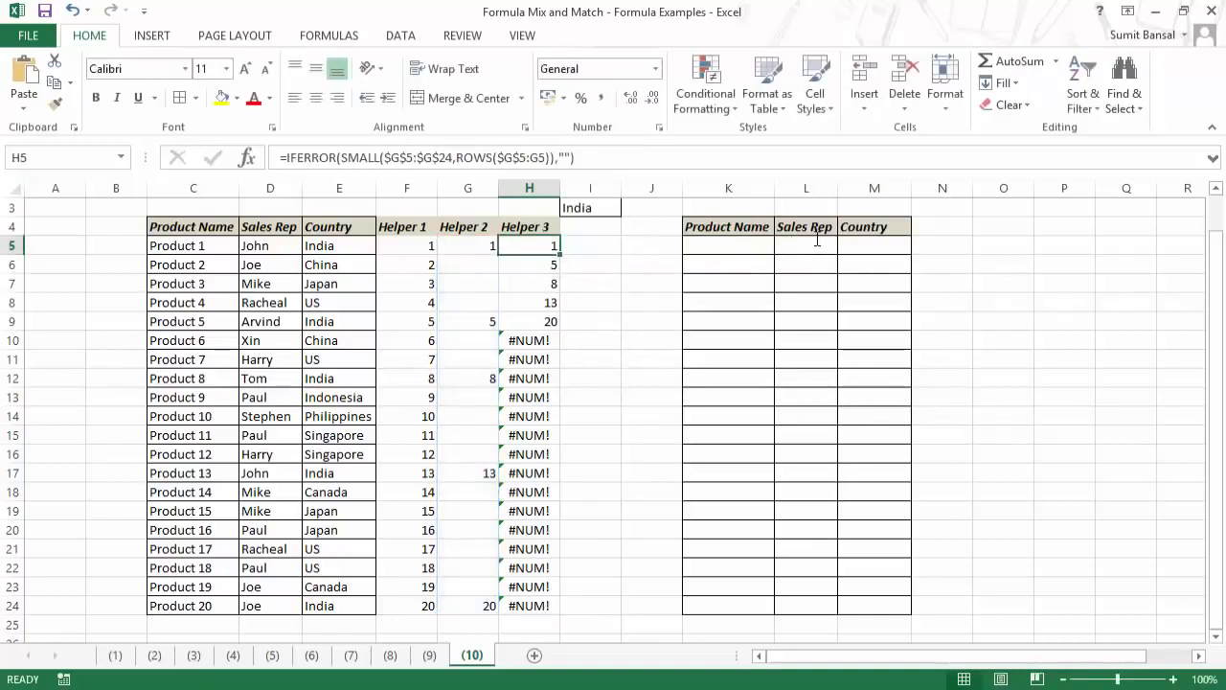
double_click(561, 255)
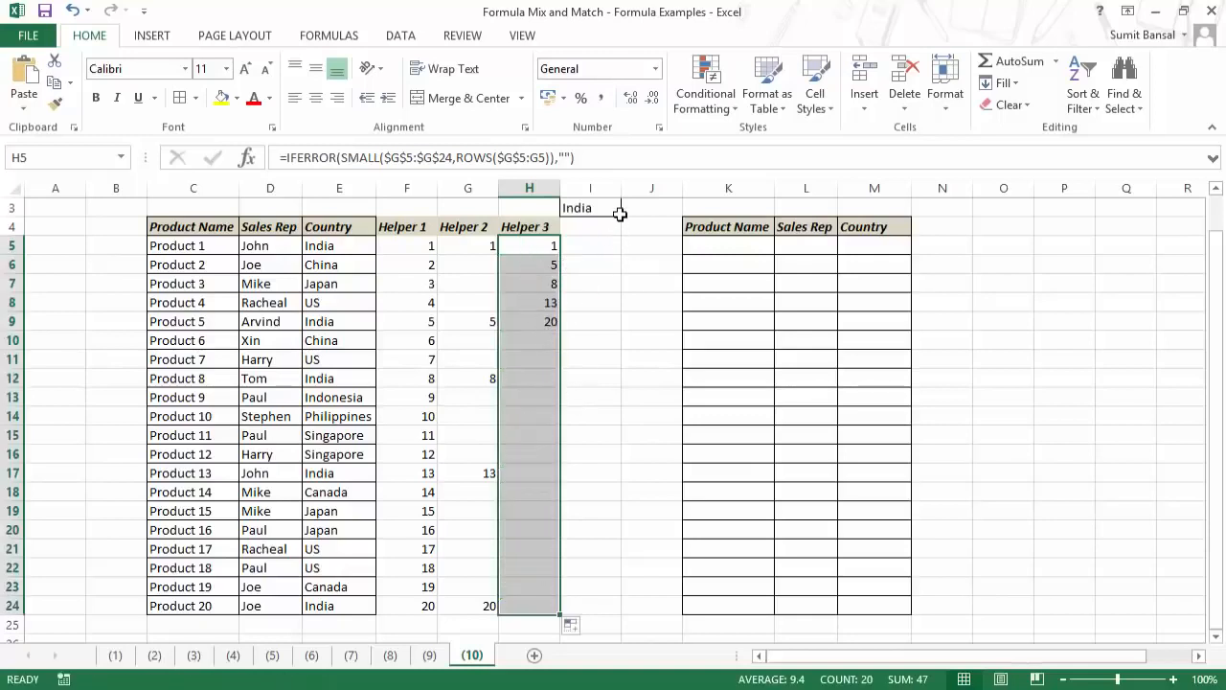
Choose China from the country drop-down list in I3 and compare Helper 3 with the Product 2 and Product 6 rows.
scroll(620, 215, "up", 1)
left_click(611, 246)
left_click(630, 246)
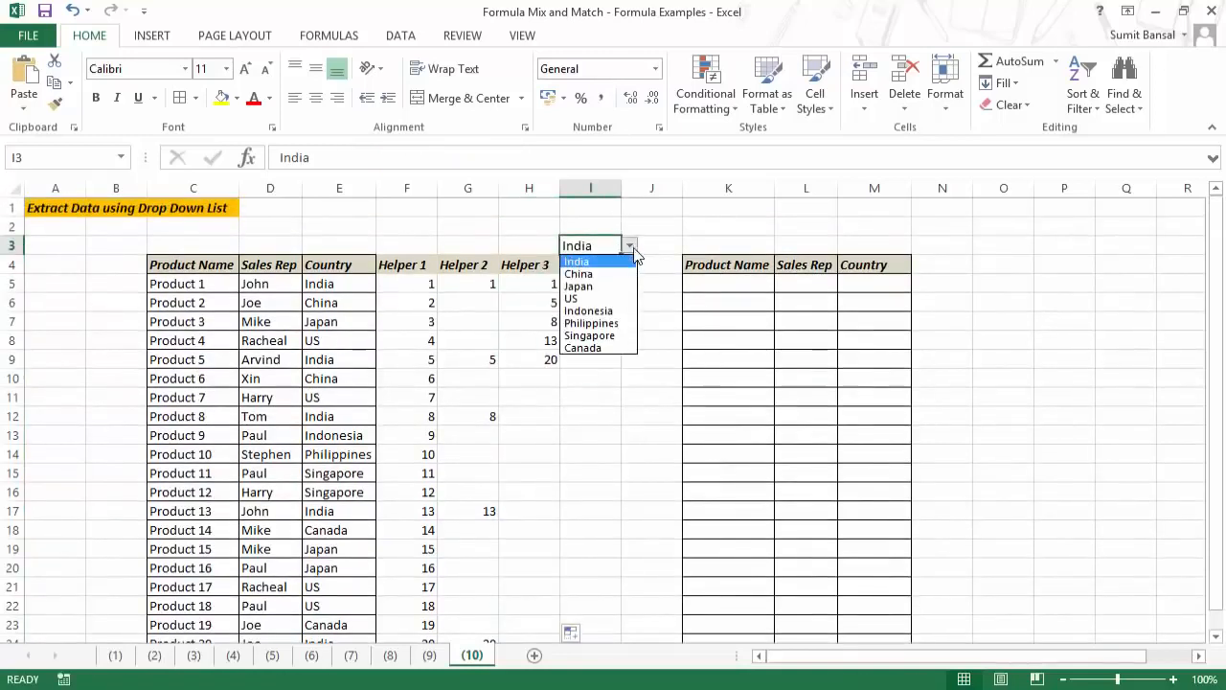
left_click(599, 274)
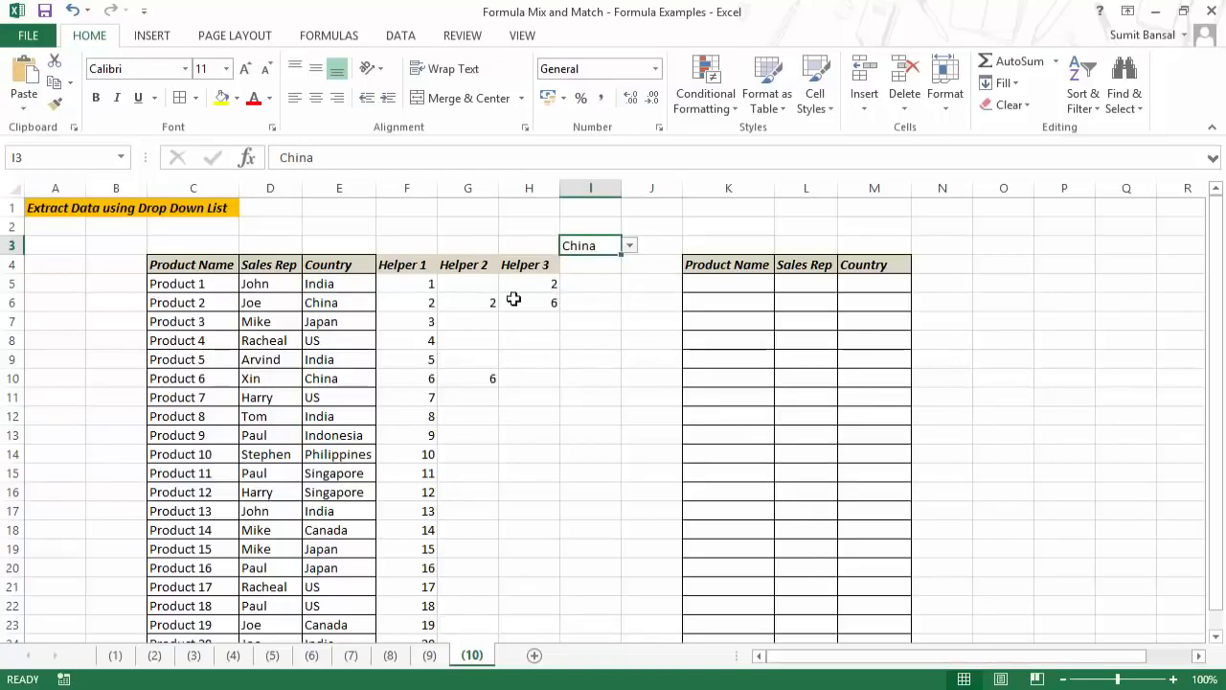
left_click_drag(224, 303, 341, 303)
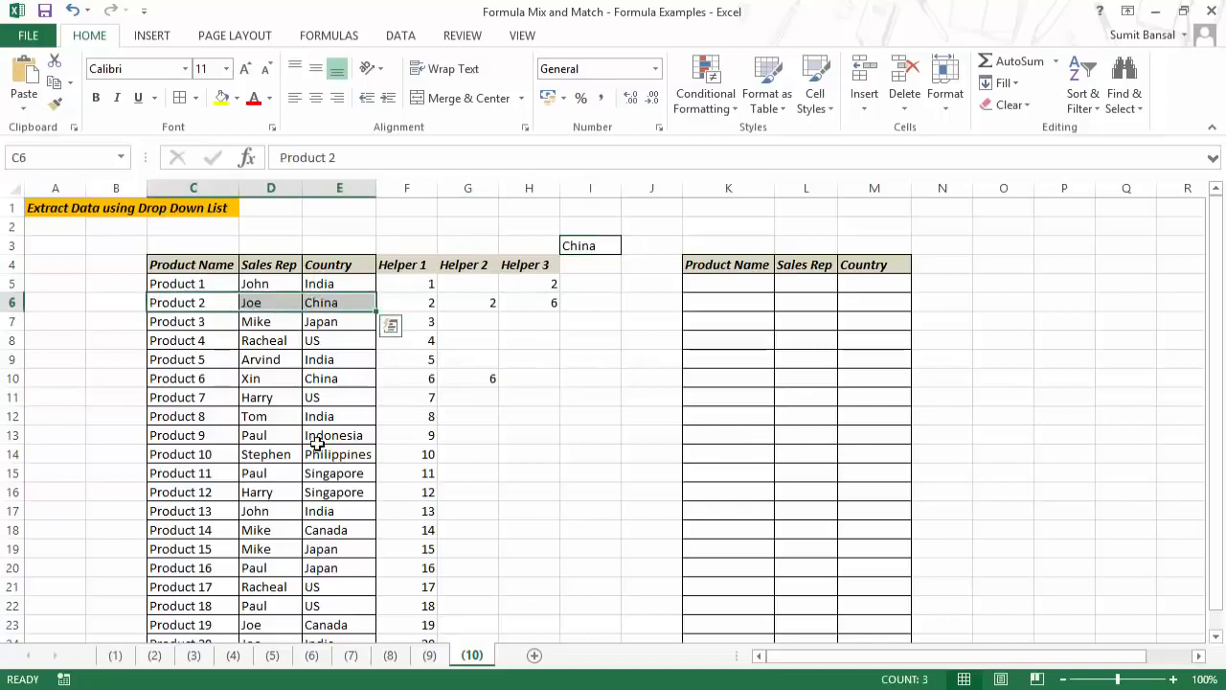
left_click_drag(206, 379, 342, 378)
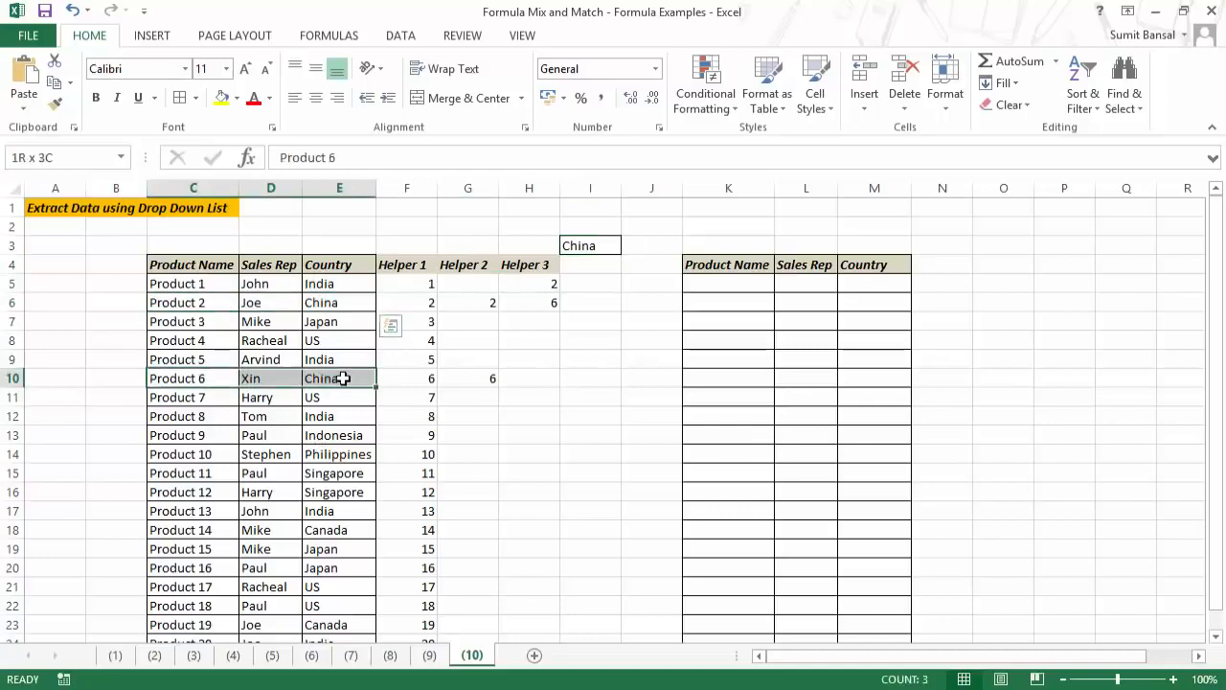
Choose US from the country drop-down list in I3 and compare Helper 3 with the matching rows of the table.
left_click(611, 246)
left_click(629, 246)
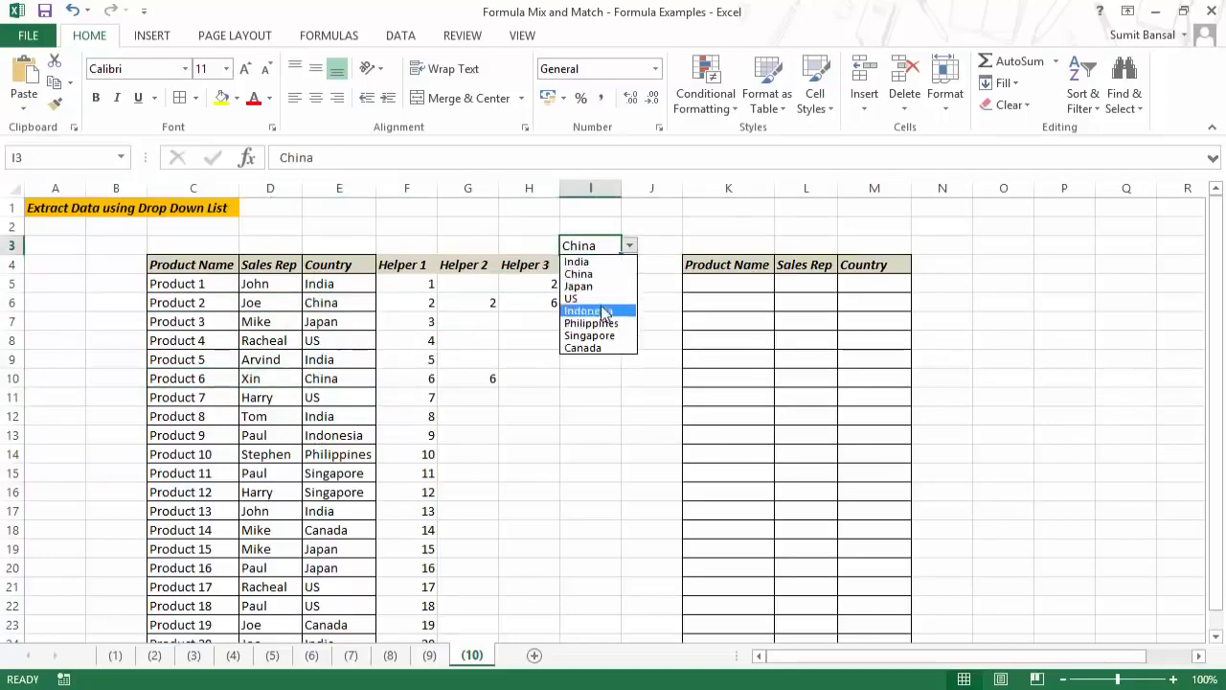
left_click(580, 299)
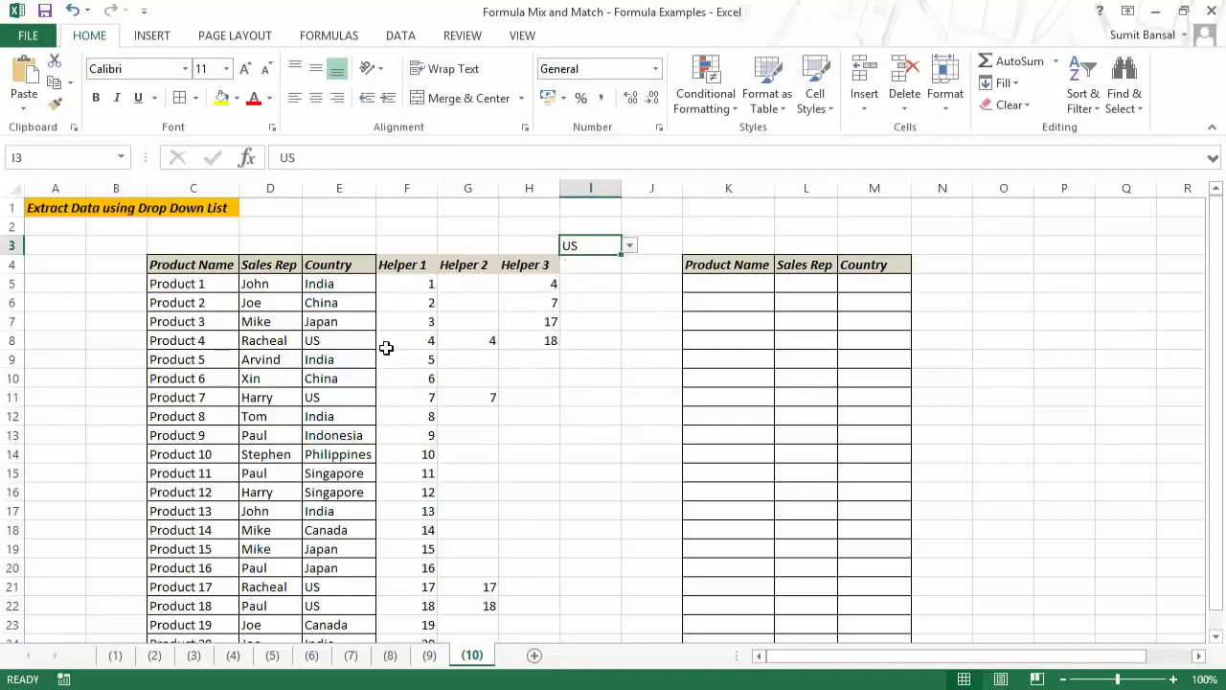
scroll(675, 292, "down", 1)
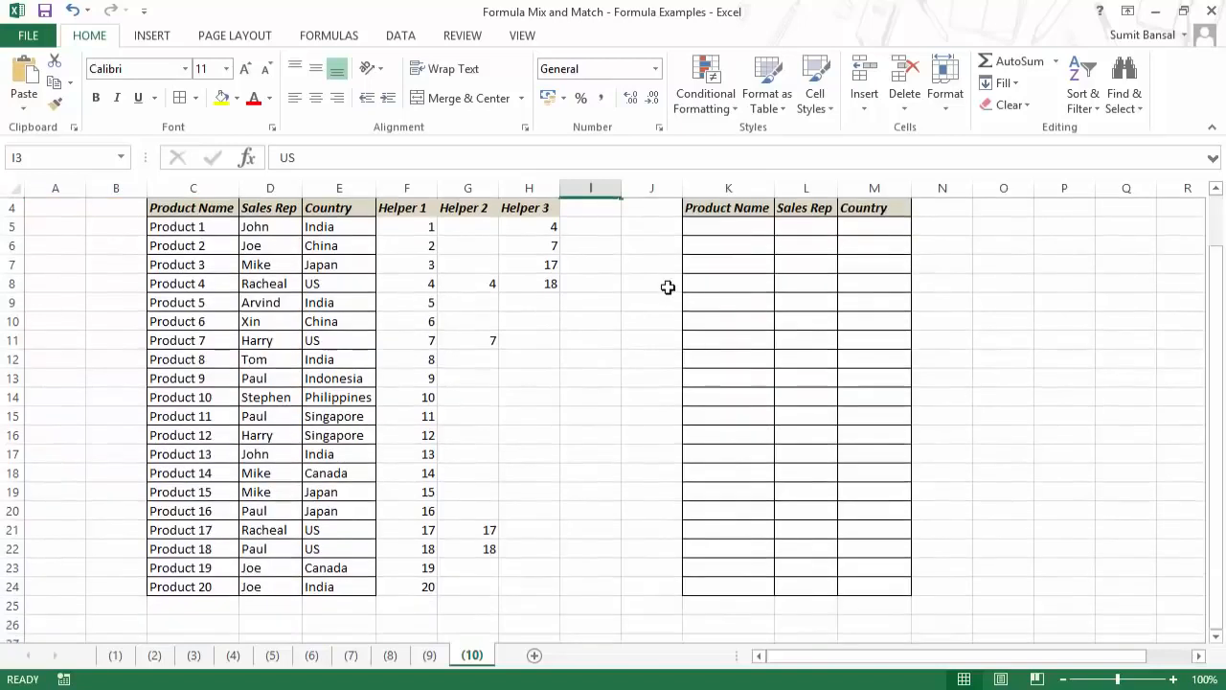
scroll(682, 299, "up", 1)
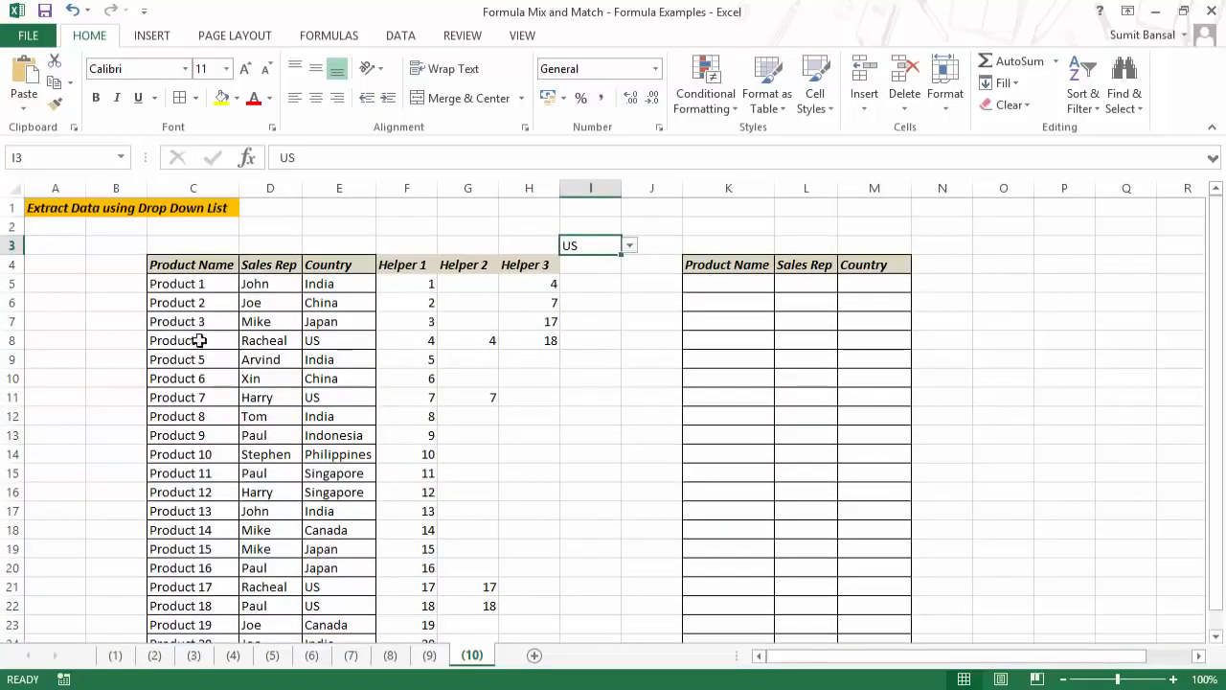
left_click_drag(175, 340, 336, 342)
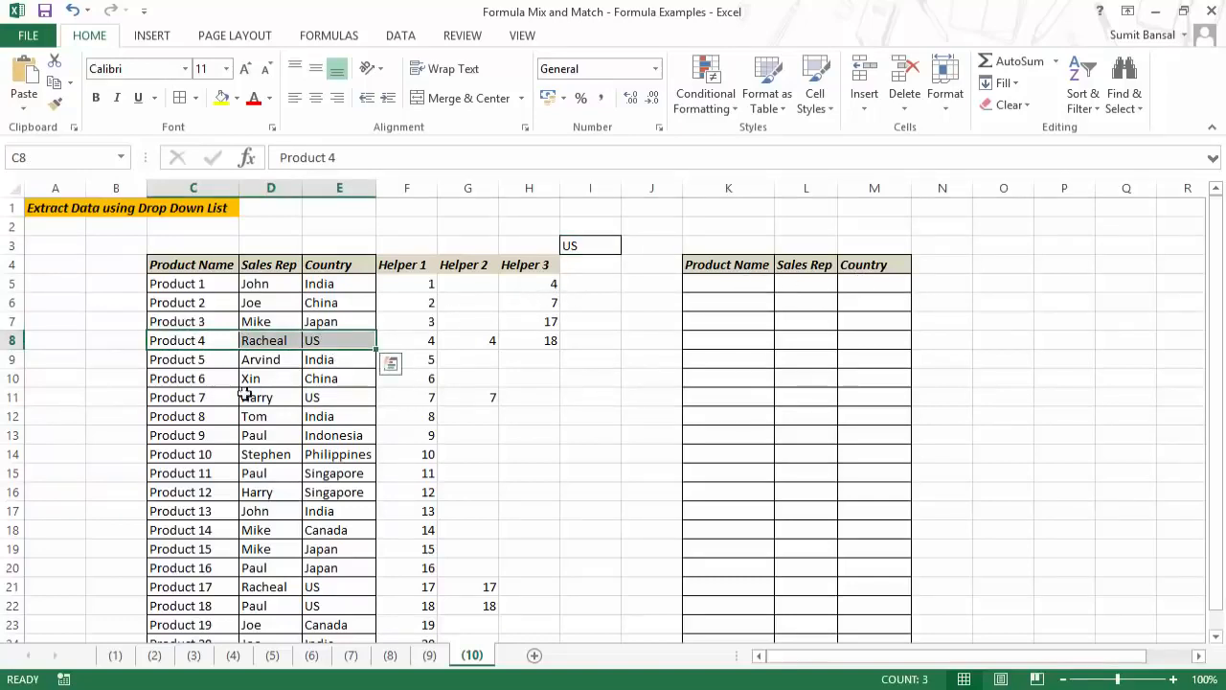
Start an INDEX formula in K5 with the absolute range $C$5:$E$24 as its array.
left_click(753, 284)
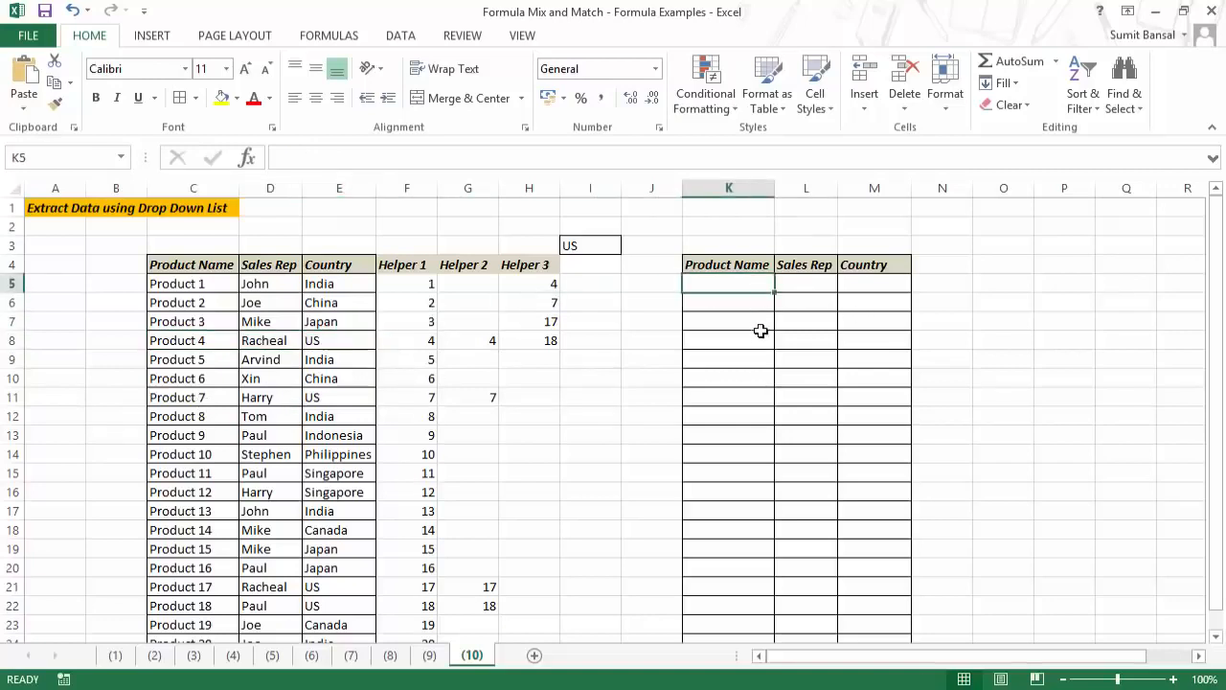
type("=ind")
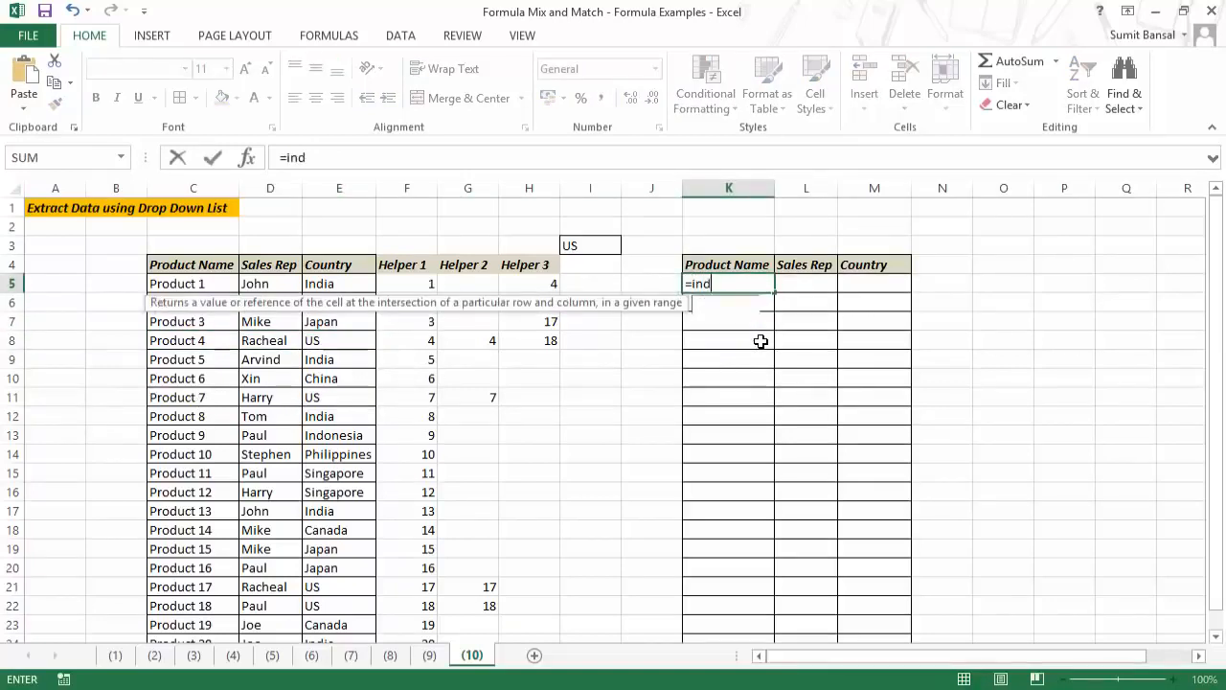
key("Tab")
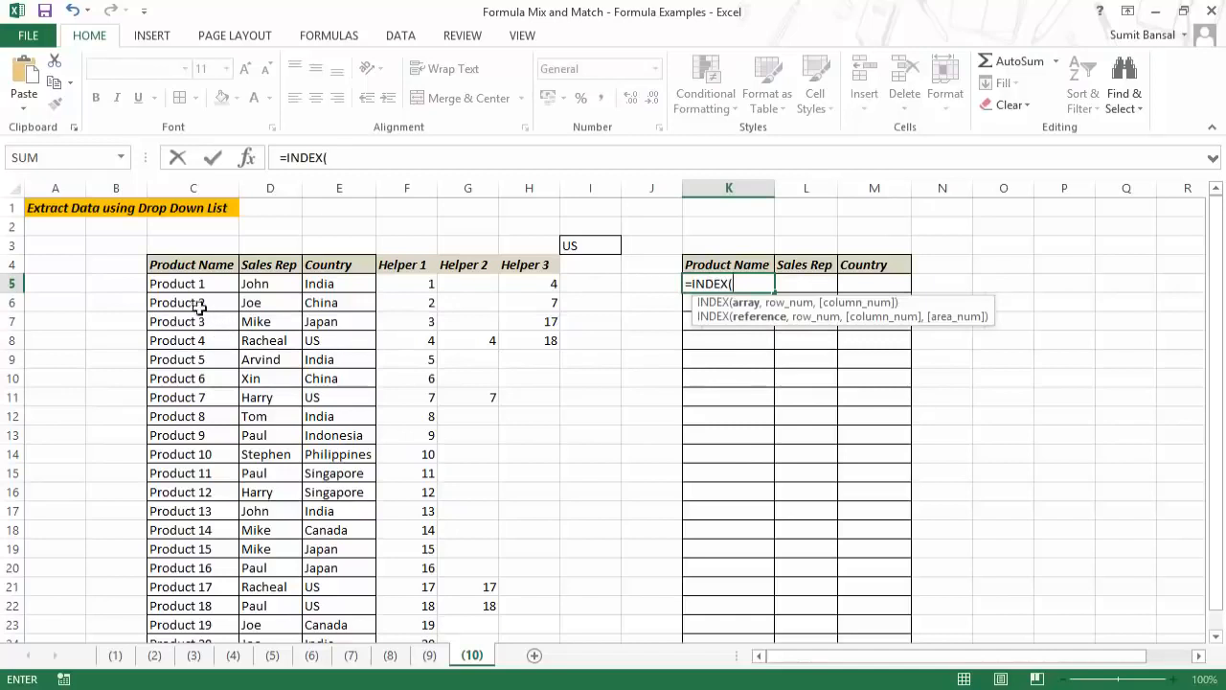
left_click_drag(192, 284, 383, 606)
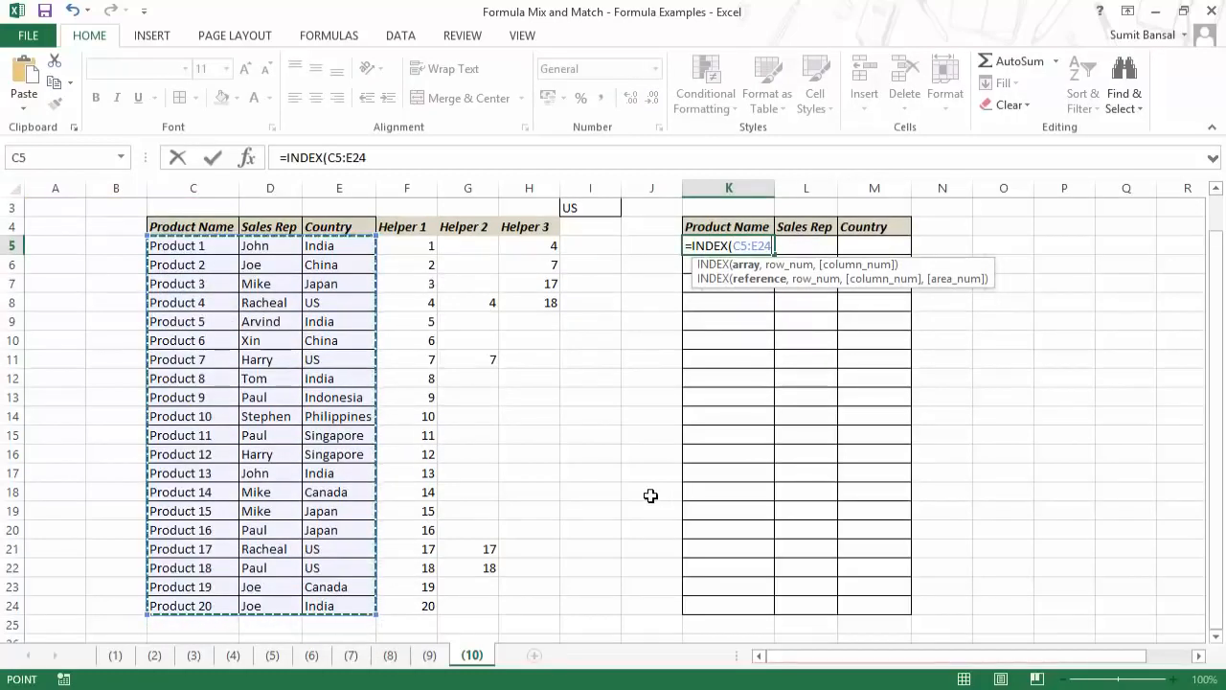
key("F4")
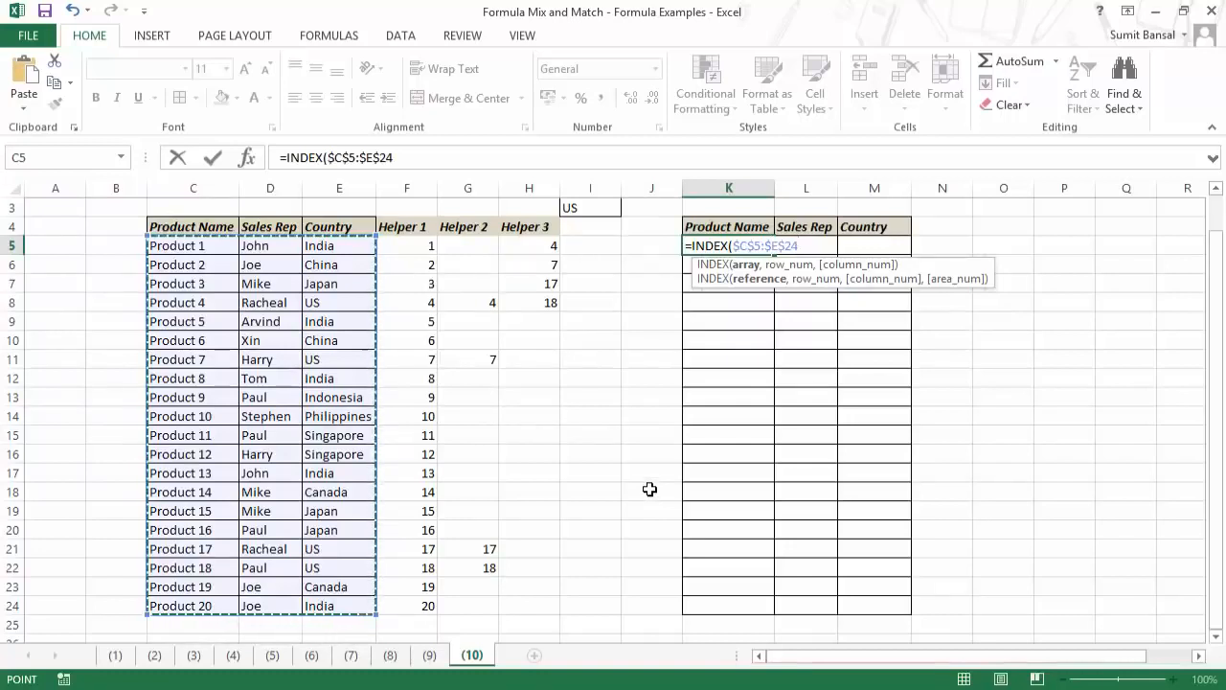
type(",")
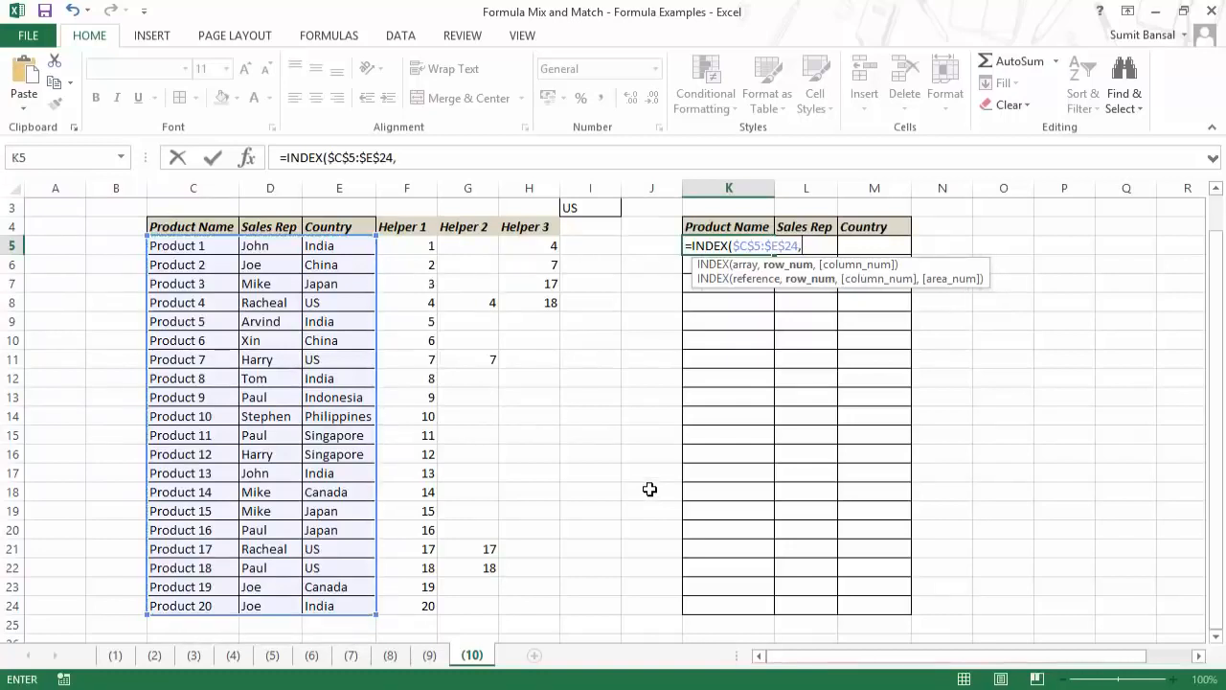
Complete the K5 formula as =INDEX($C$5:$E$24,H5,1) and fill it down the extraction table's Product Name column to K24.
left_click(543, 246)
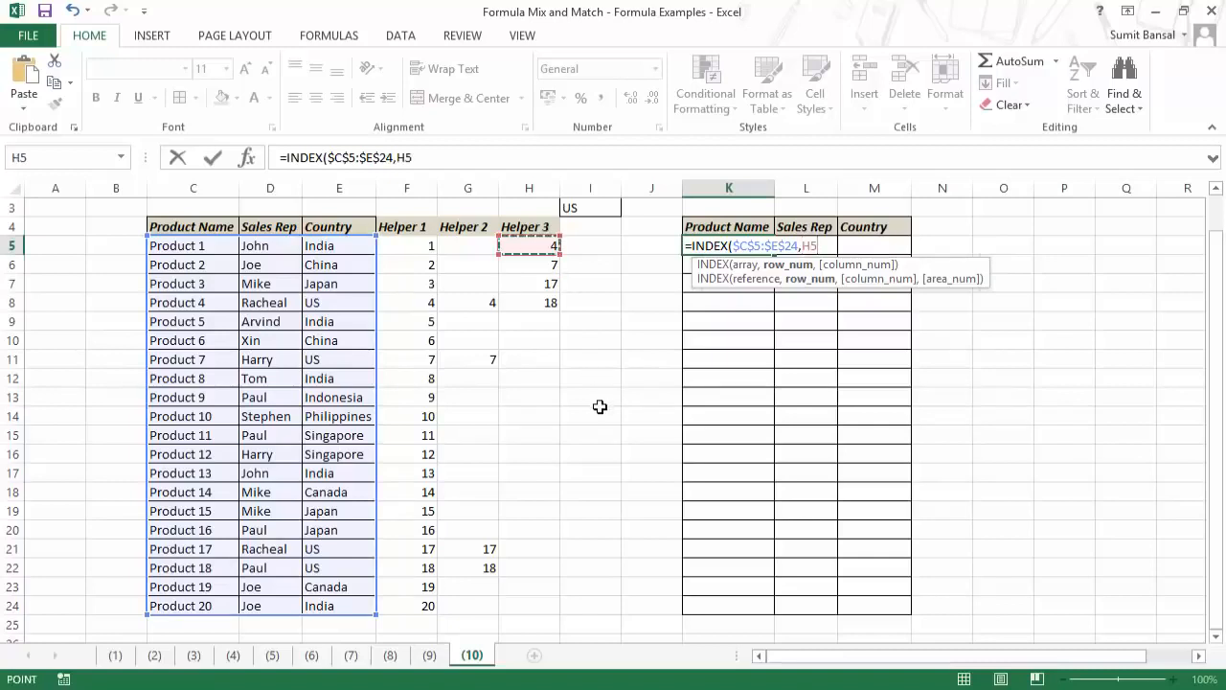
type(",")
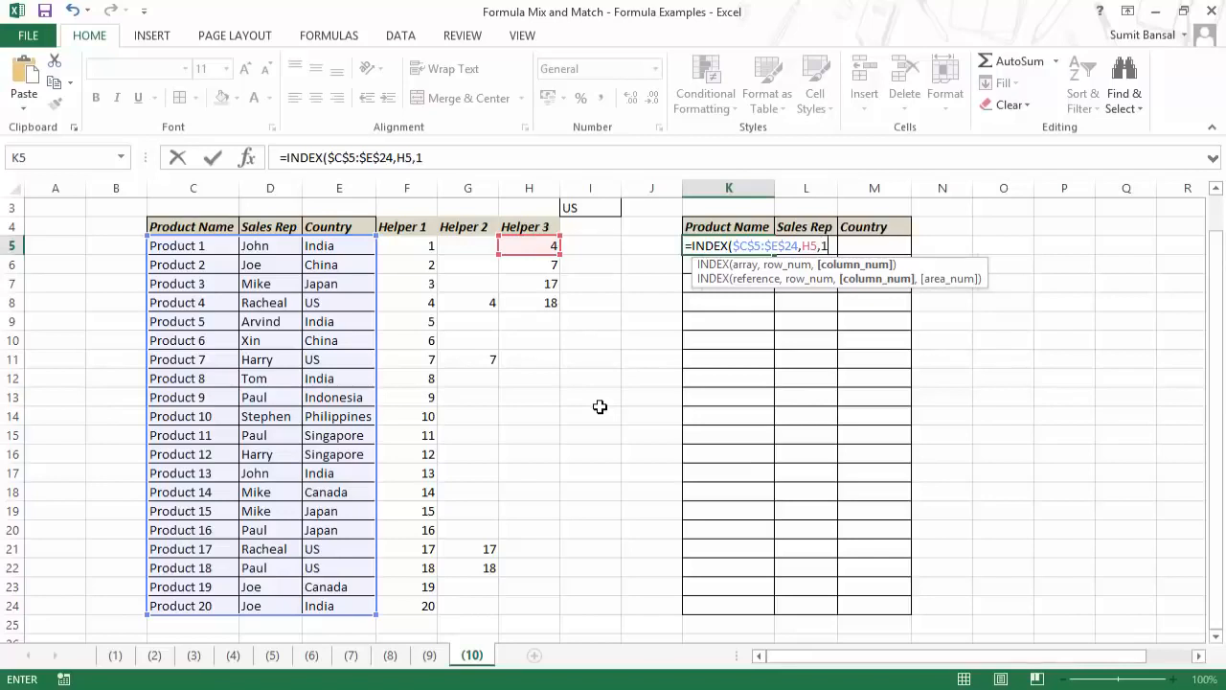
type("1)")
key("Return")
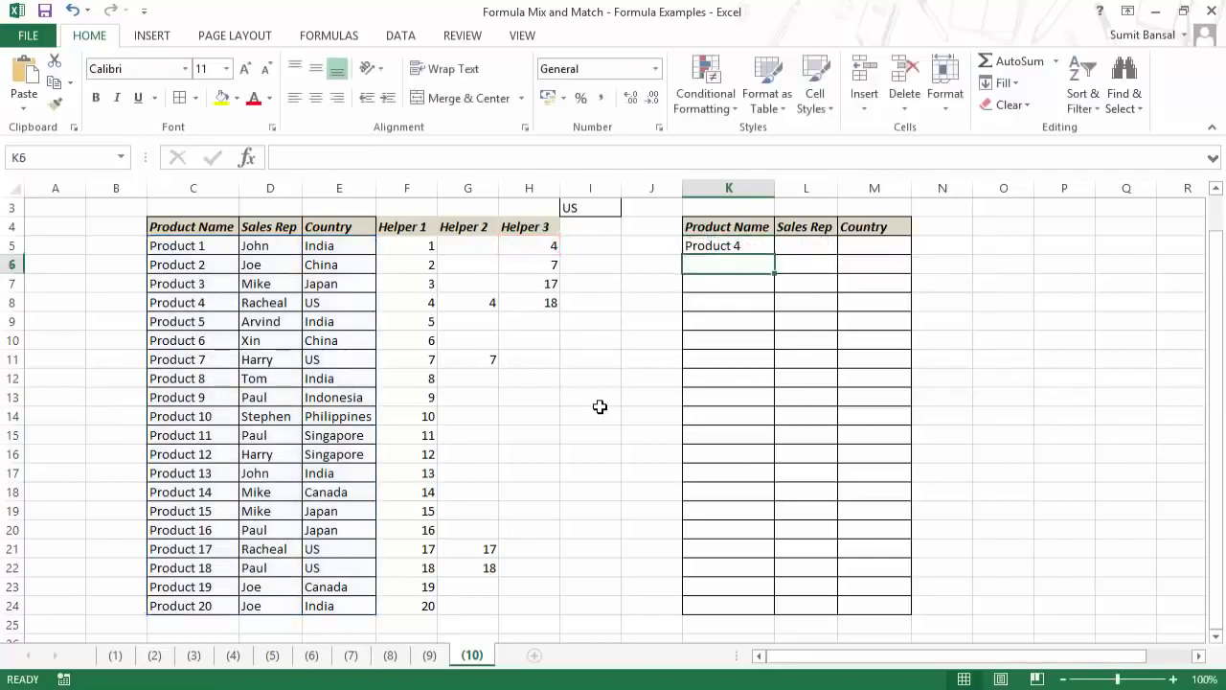
key("Up")
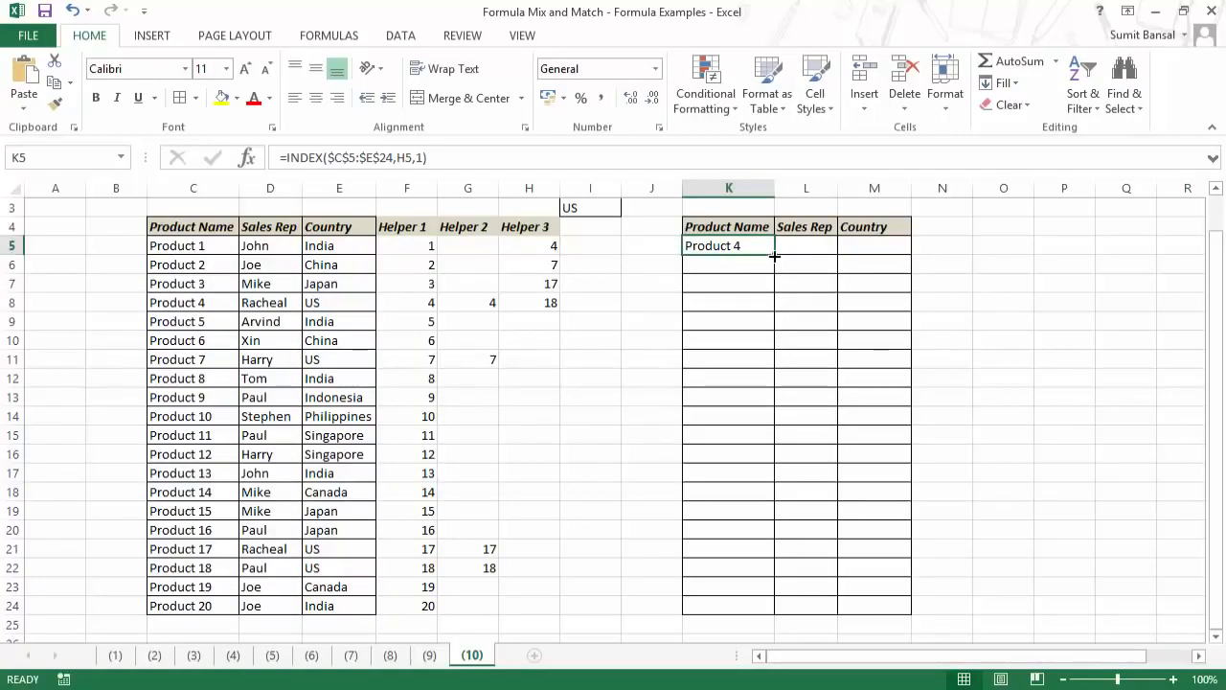
left_click_drag(773, 254, 772, 605)
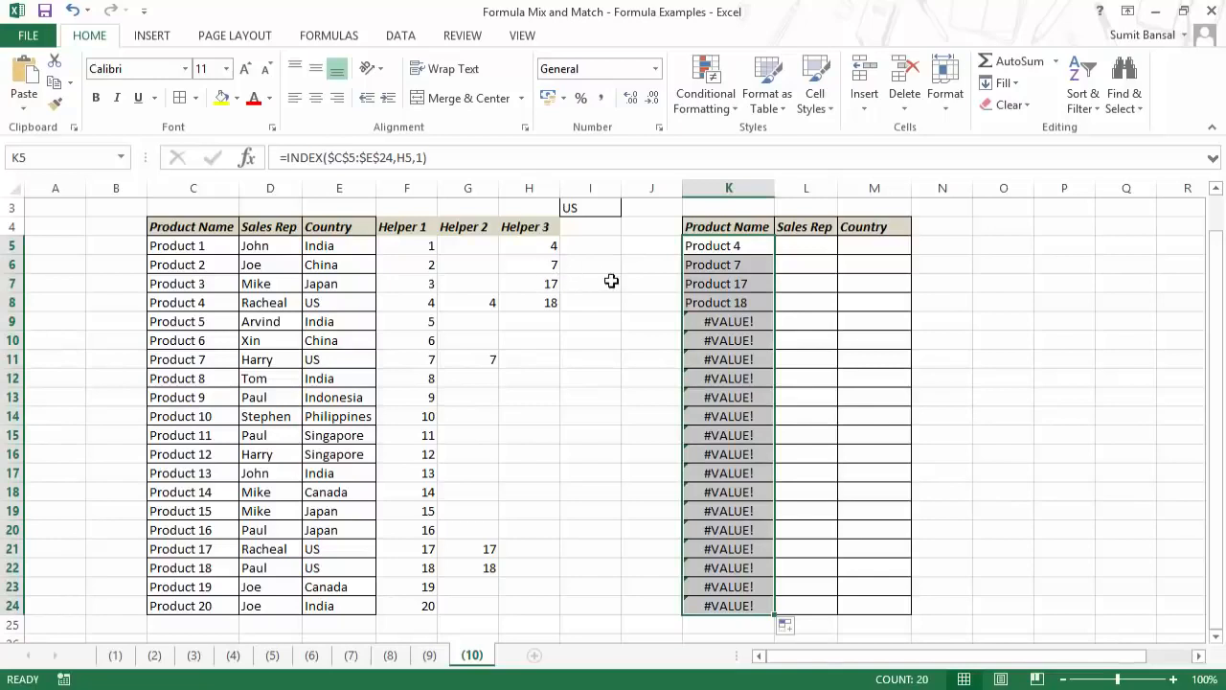
left_click(716, 245)
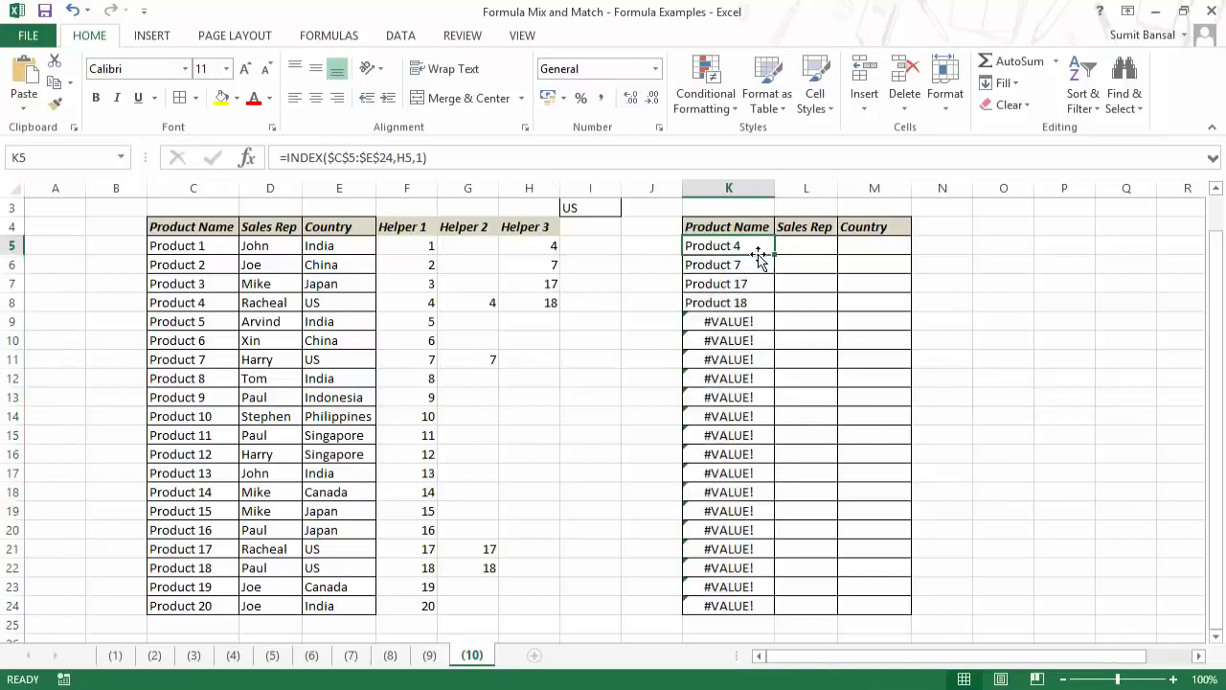
Wrap the K5 formula as =IFERROR(INDEX($C$5:$E$24,H5,1),"") and fill it down the Product Name column to K24.
double_click(756, 249)
left_click(694, 246)
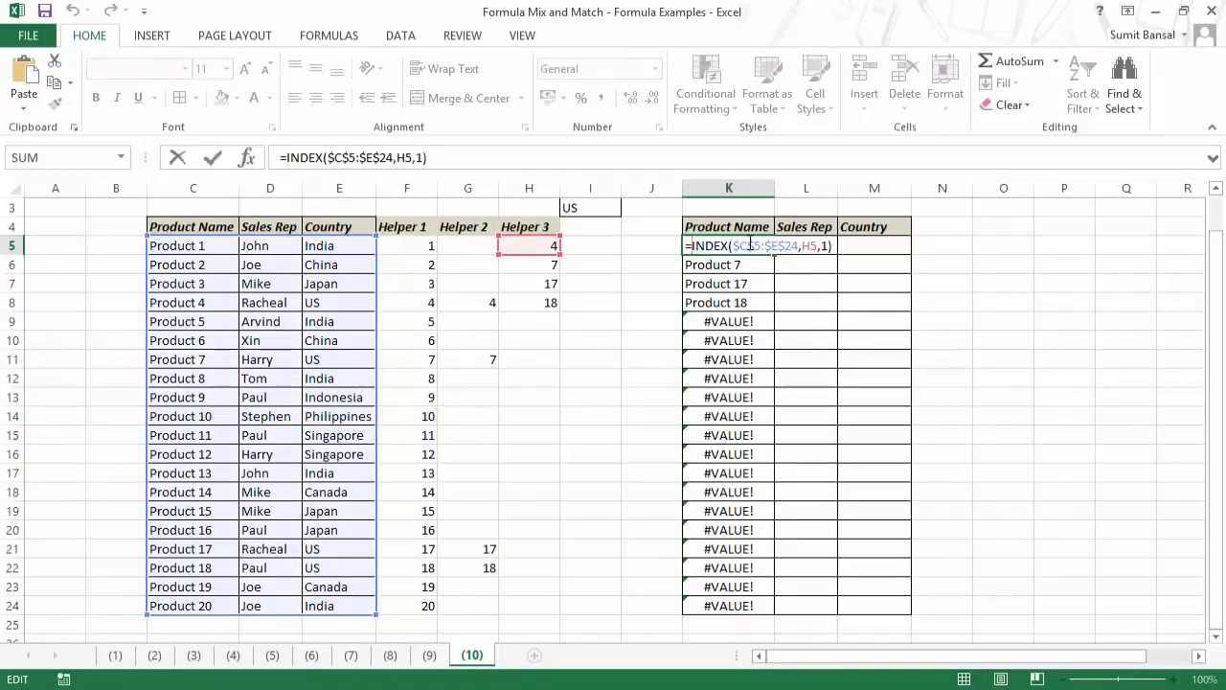
type("IFE")
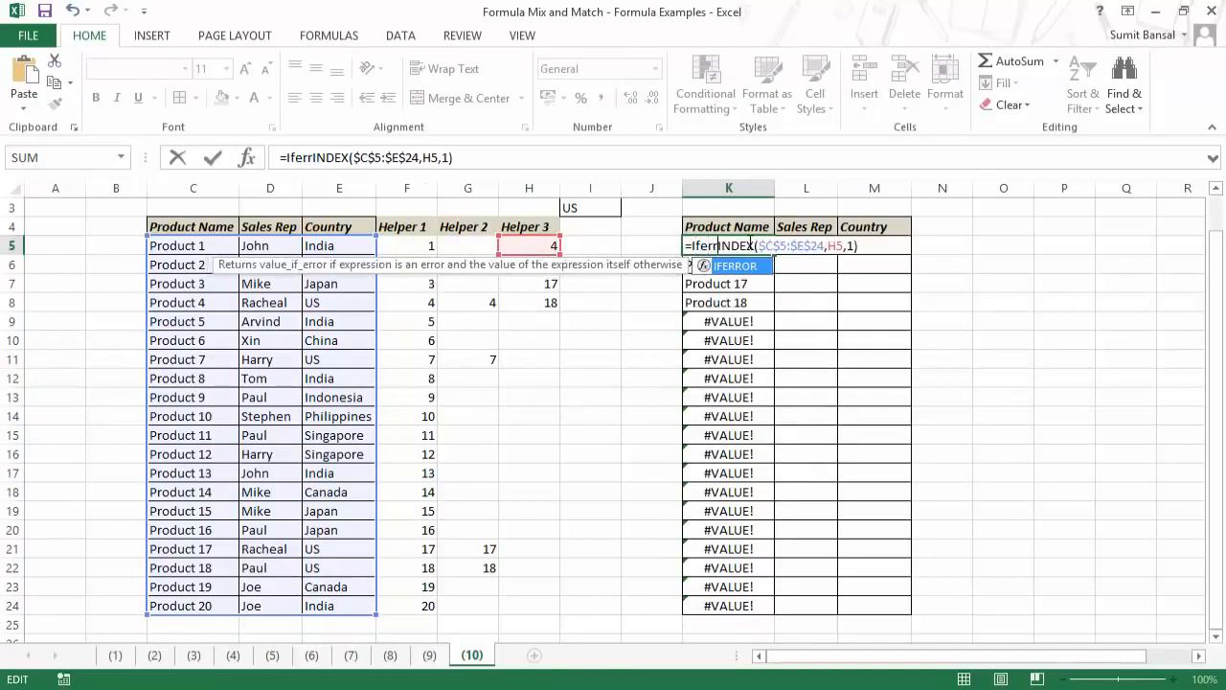
key("Tab")
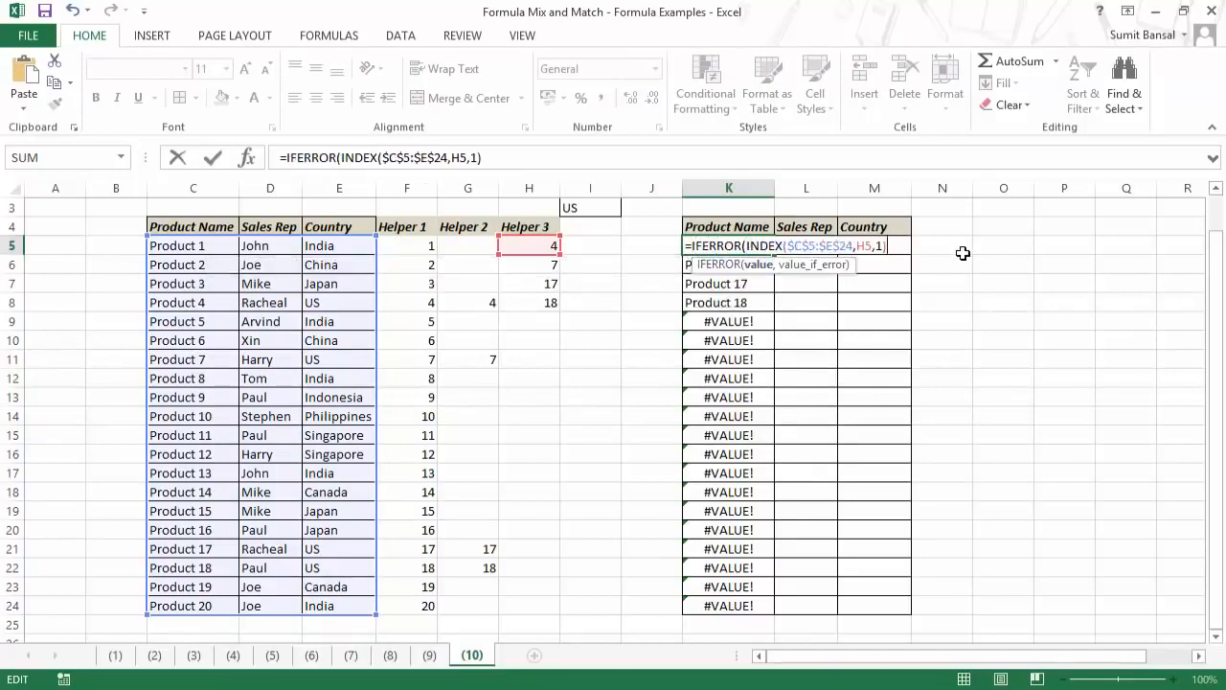
type(",")
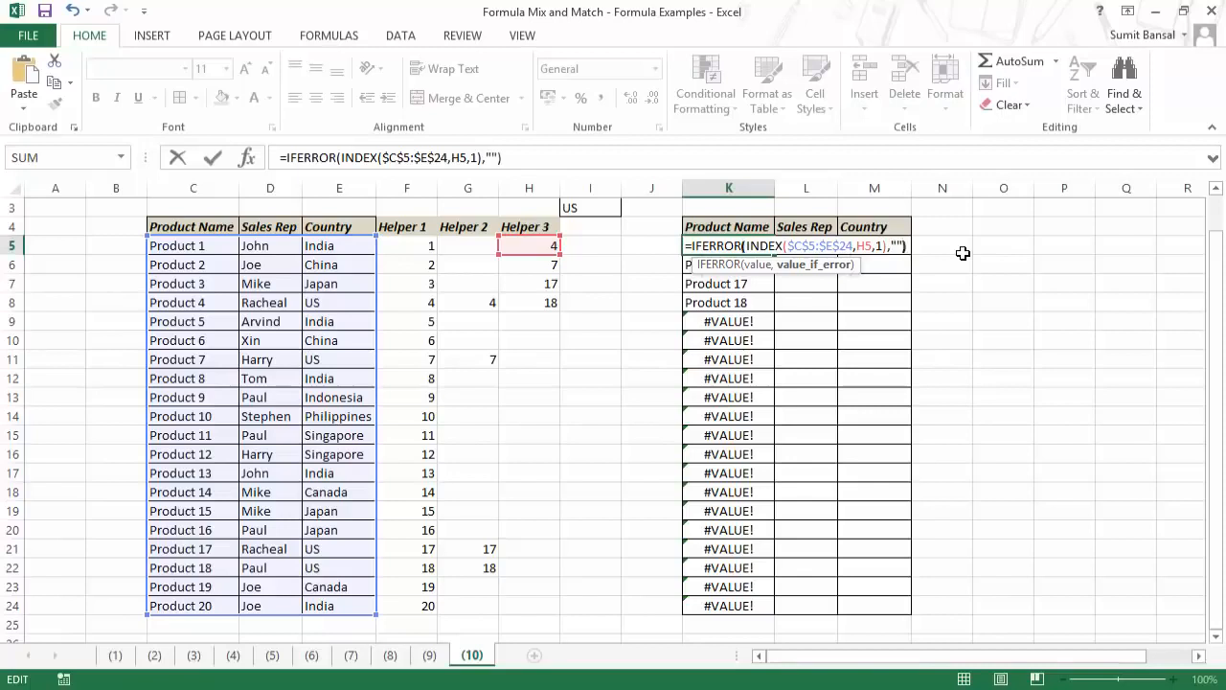
type("\"\")")
key("ctrl+Return")
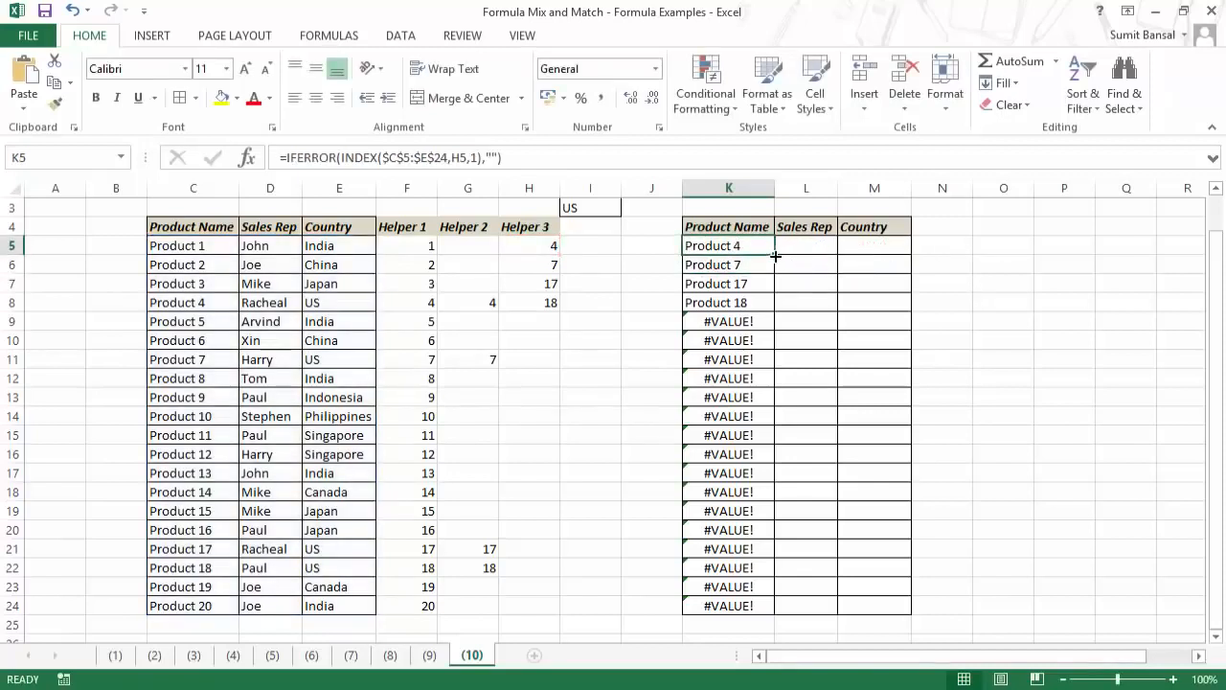
double_click(774, 254)
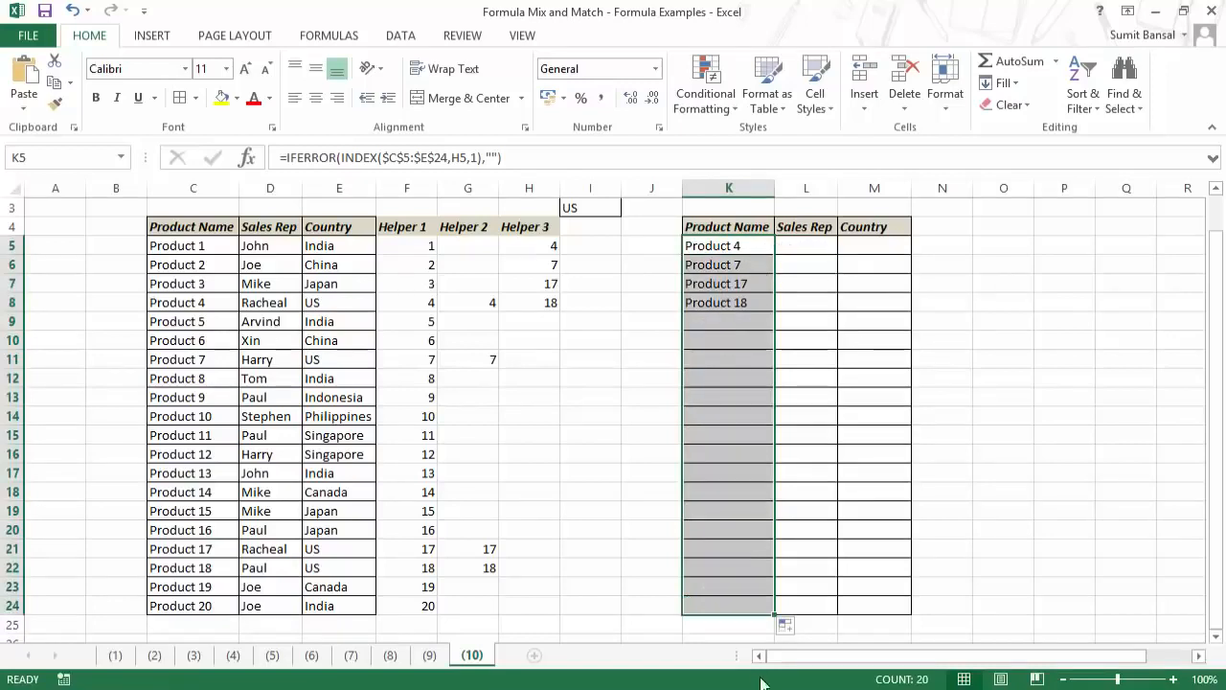
Fill K5:K24 across the Sales Rep and Country columns to M24 and inspect the copied formula in L5.
left_click_drag(774, 613, 900, 613)
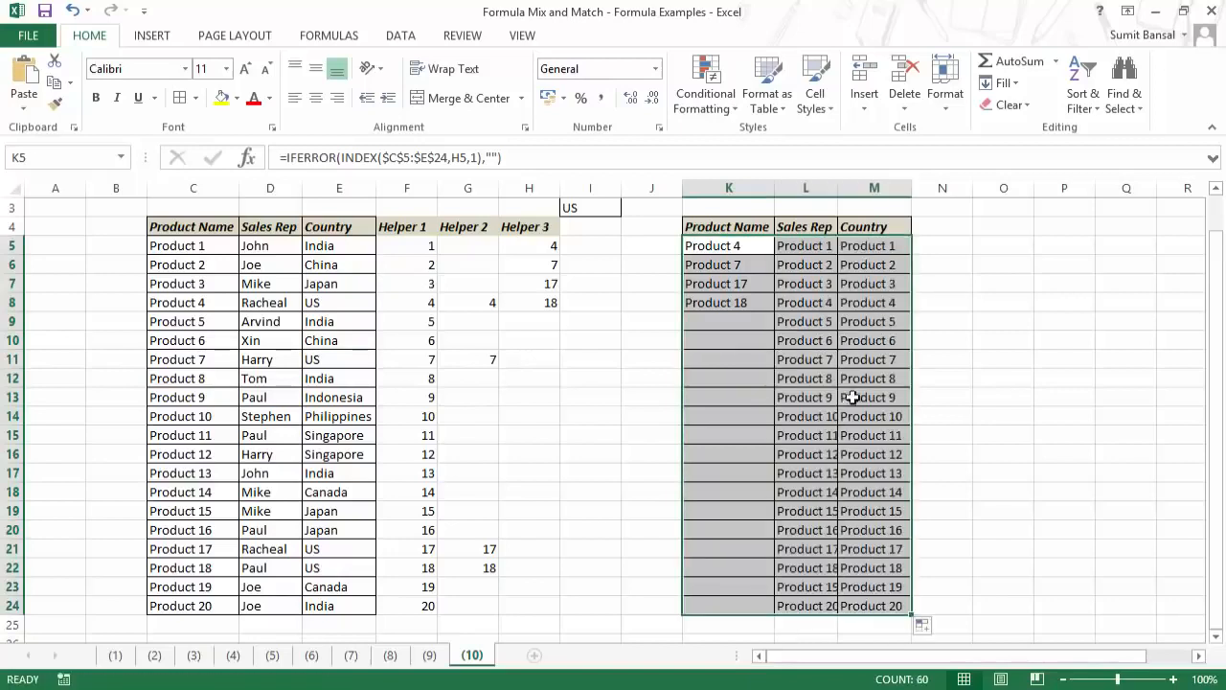
left_click(798, 247)
double_click(816, 249)
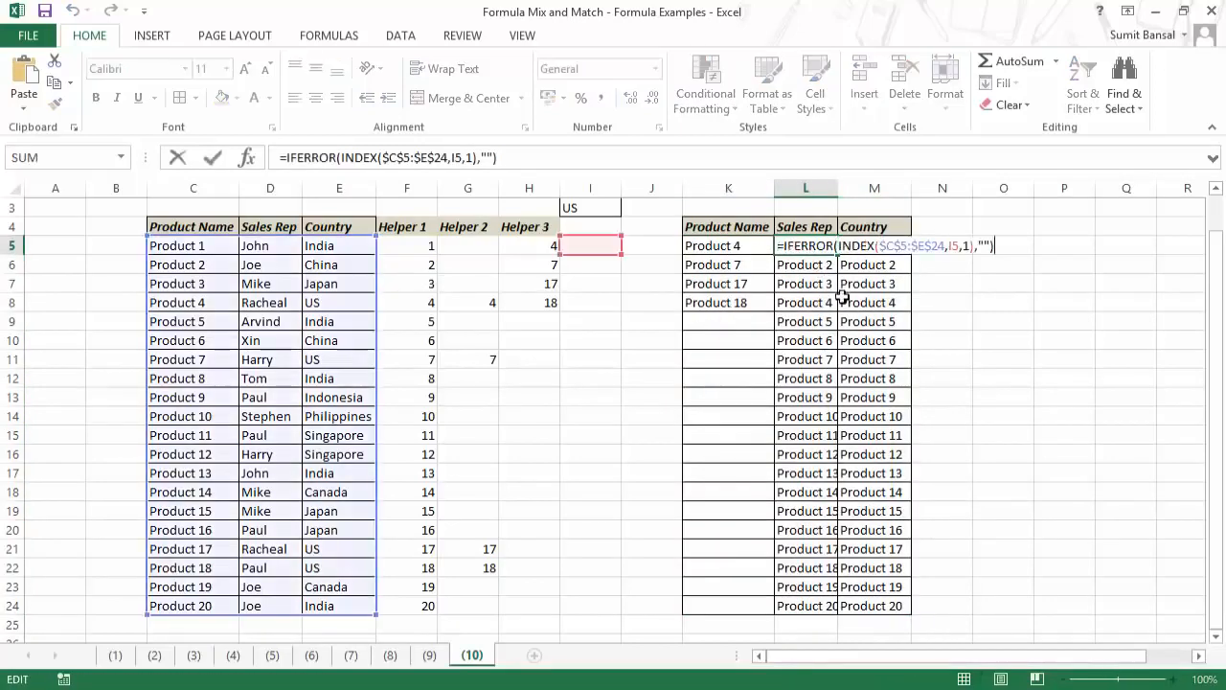
Lock the column of the row reference in K5 as $H5, then fill the formula down and across to M24.
left_click(726, 247)
key("F2")
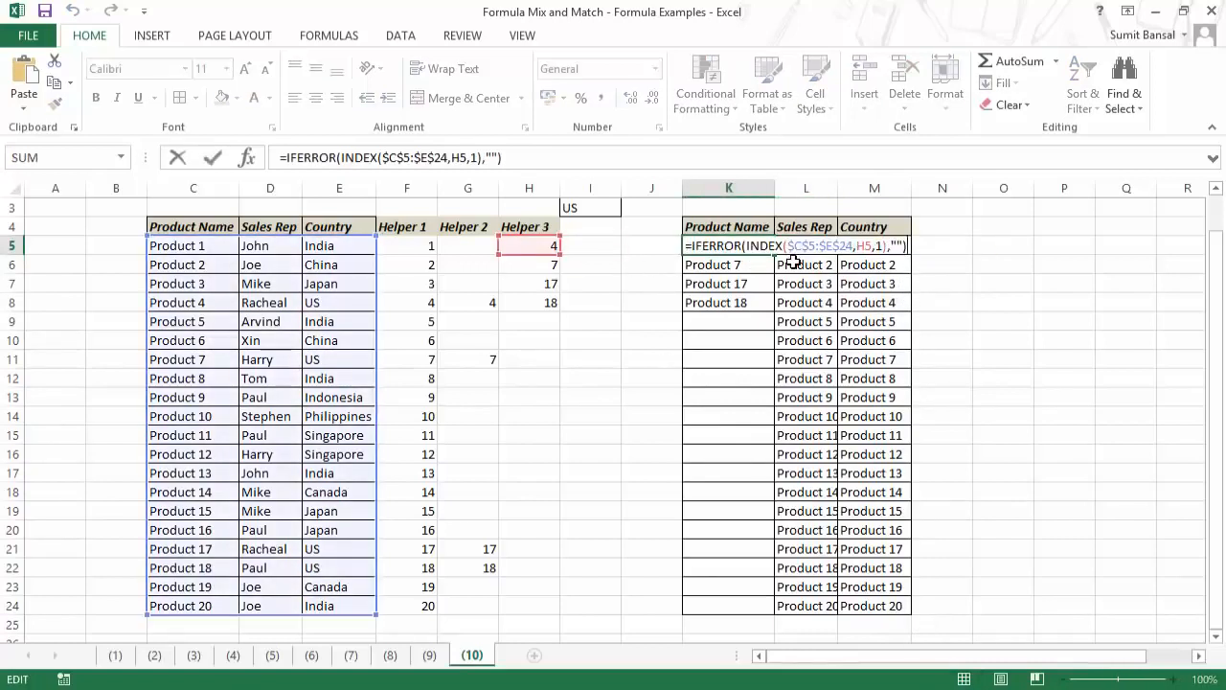
left_click(864, 247)
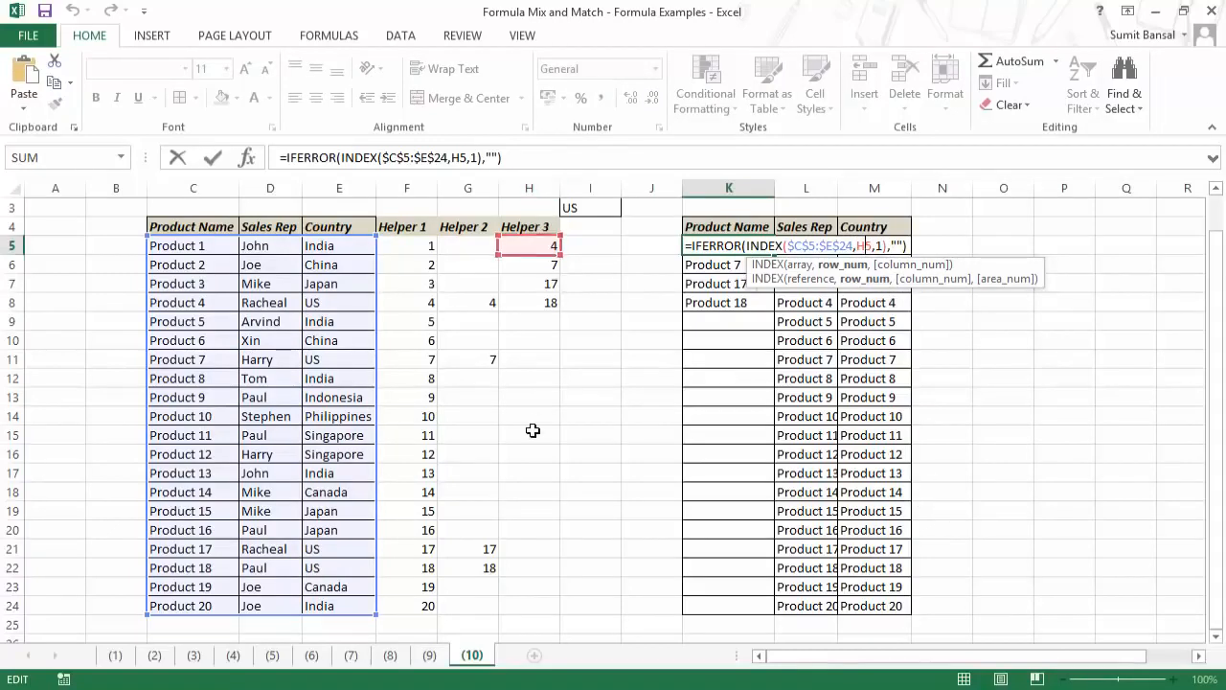
key("F4")
key("F4")
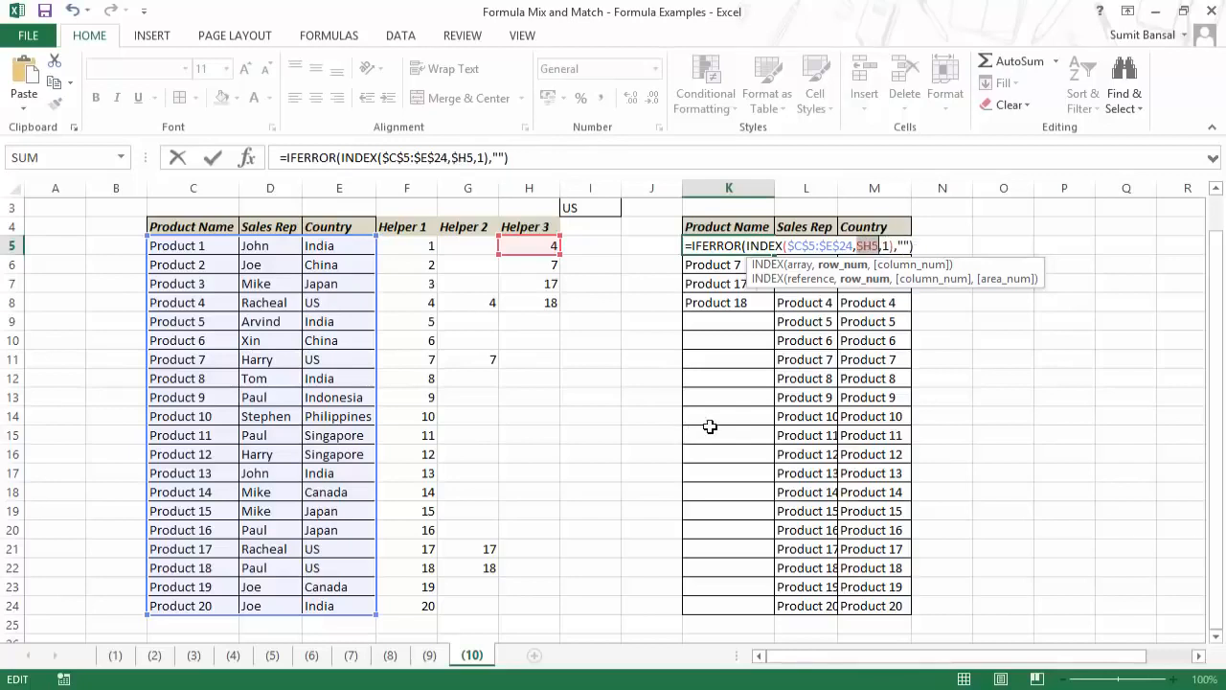
key("Return")
left_click(758, 247)
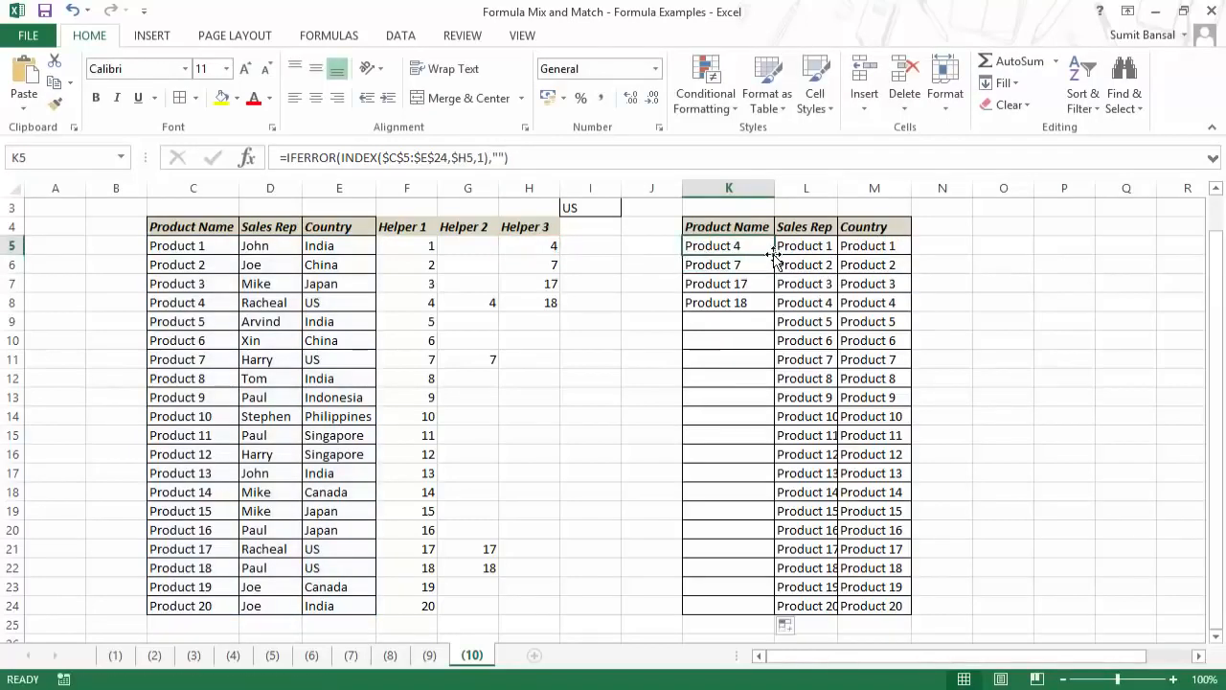
double_click(773, 254)
left_click_drag(774, 617, 894, 609)
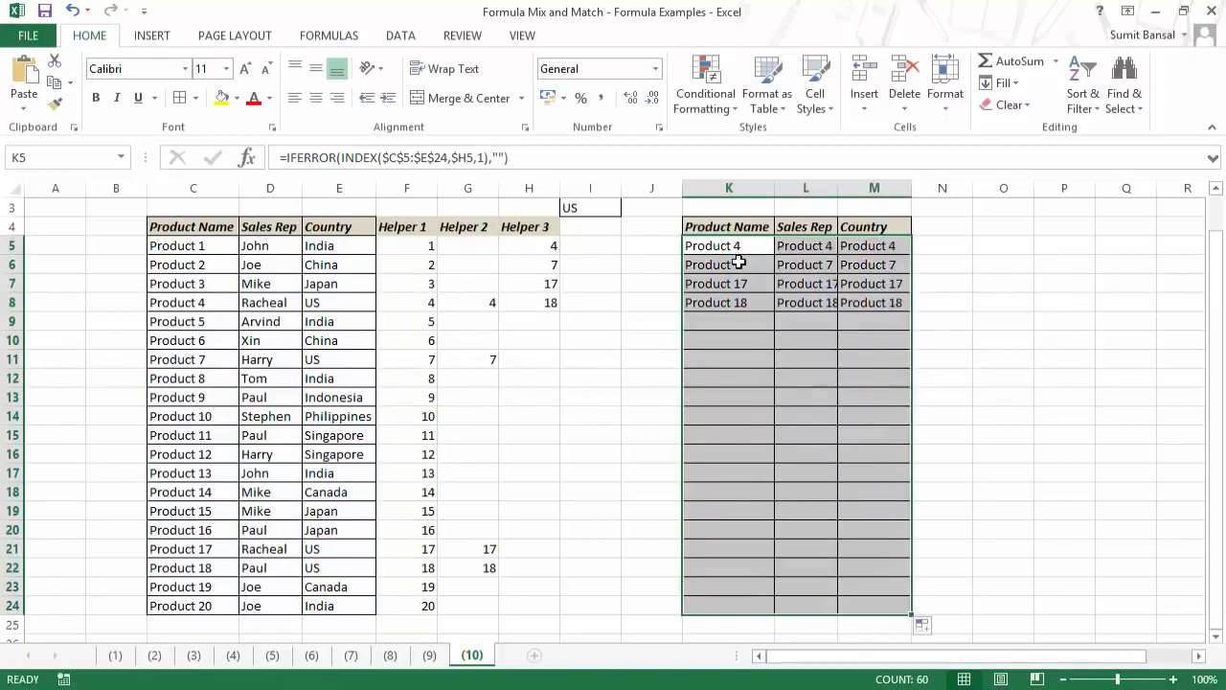
Check the column number in L5's formula, then replace the INDEX column number in K5 with the COLUMNS function.
double_click(796, 251)
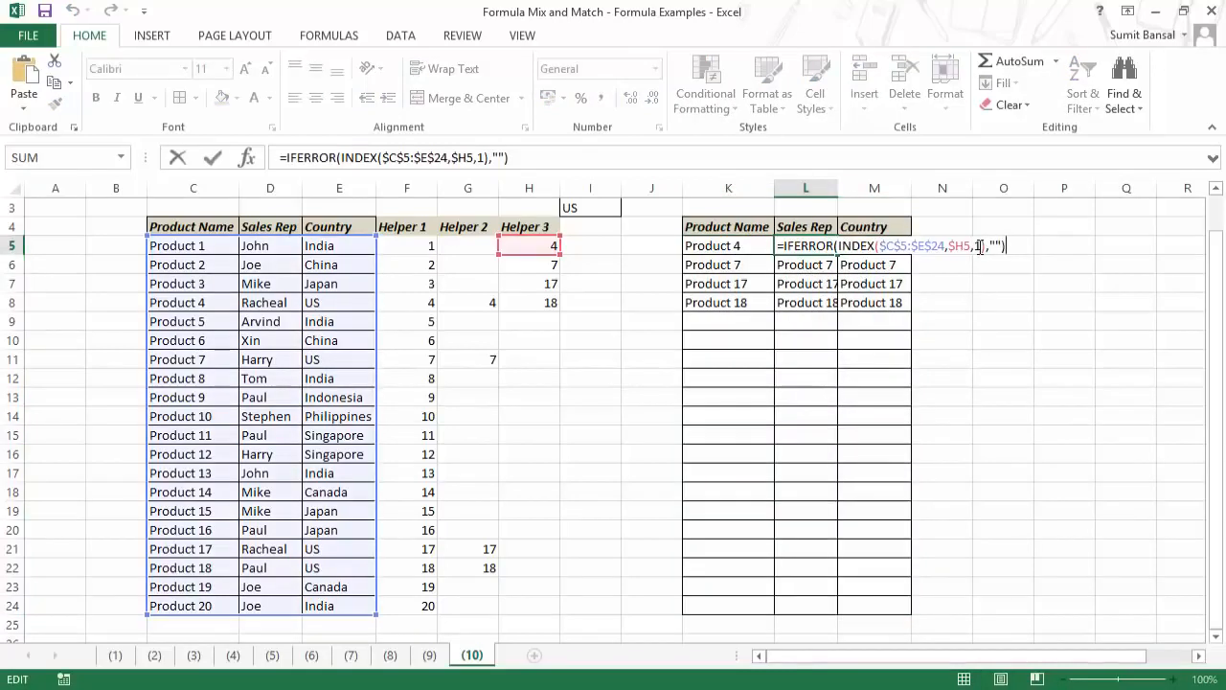
key("Escape")
left_click(736, 247)
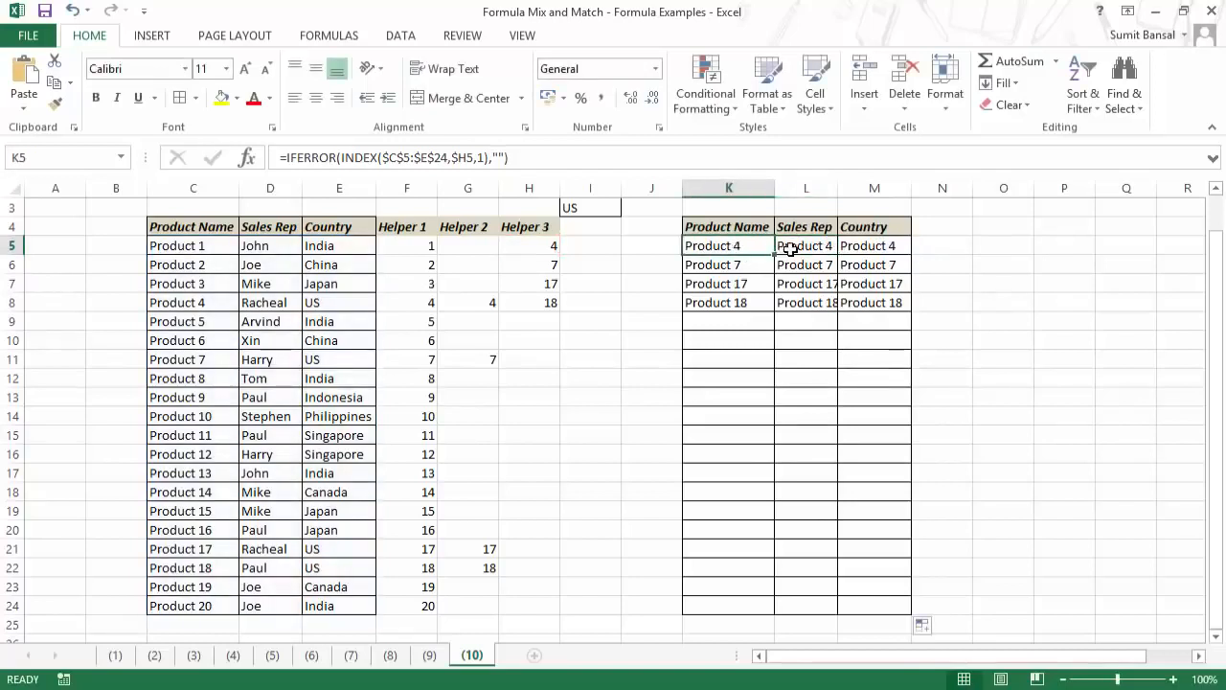
double_click(766, 249)
left_click(883, 249)
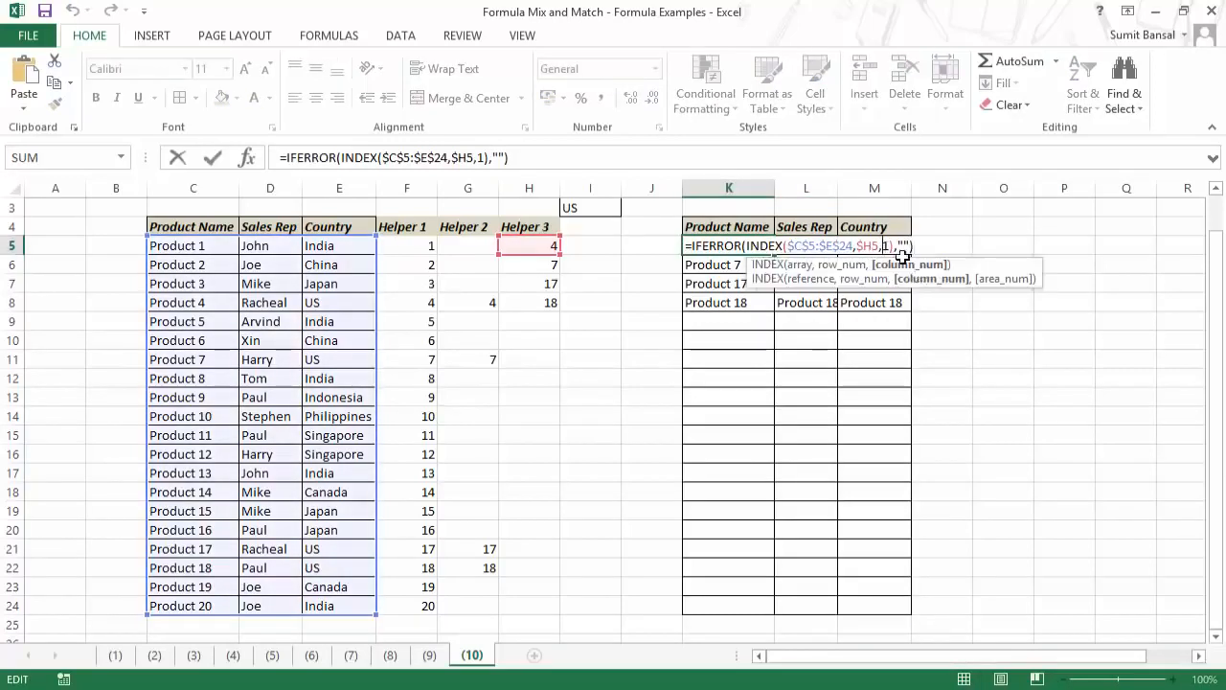
key("Delete")
type("columns")
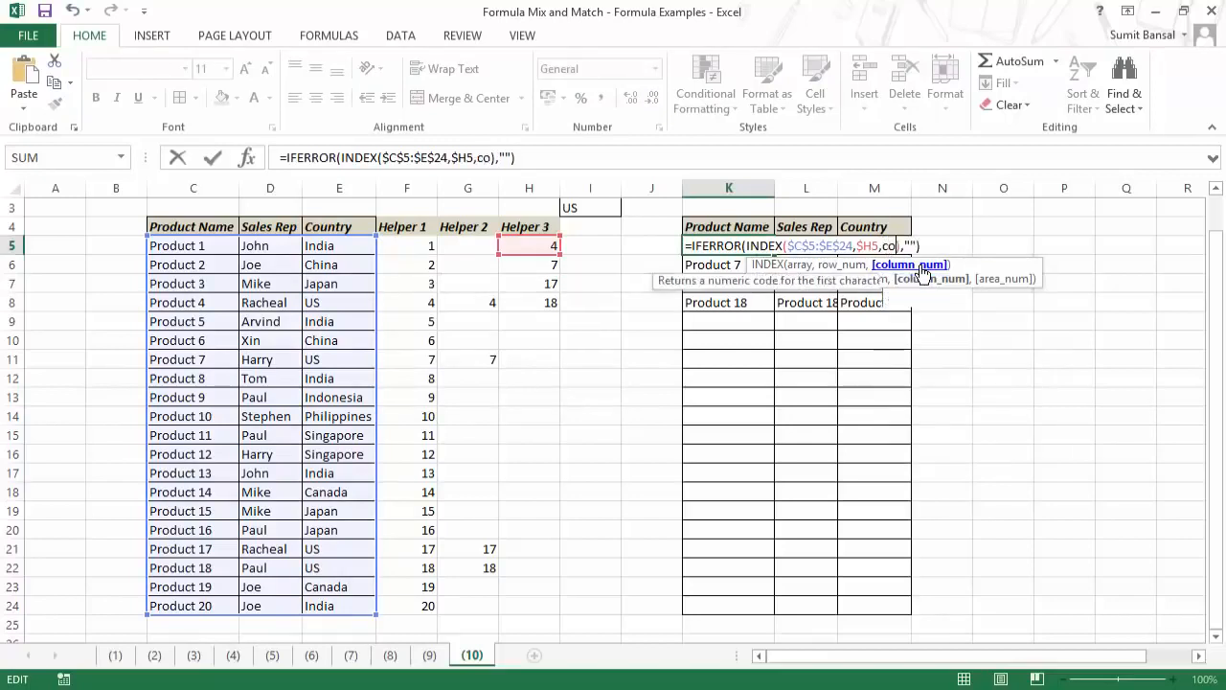
key("Tab")
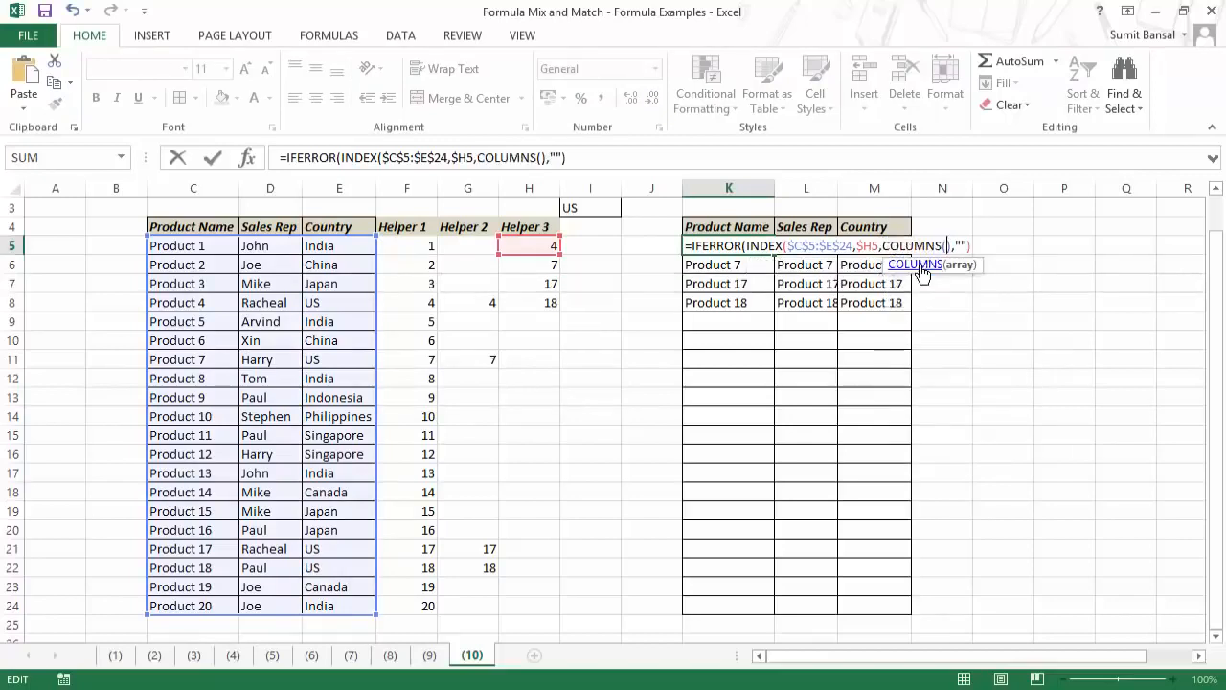
Give COLUMNS in the K5 formula the expanding range $J$5:J5 as its array.
key("Left")
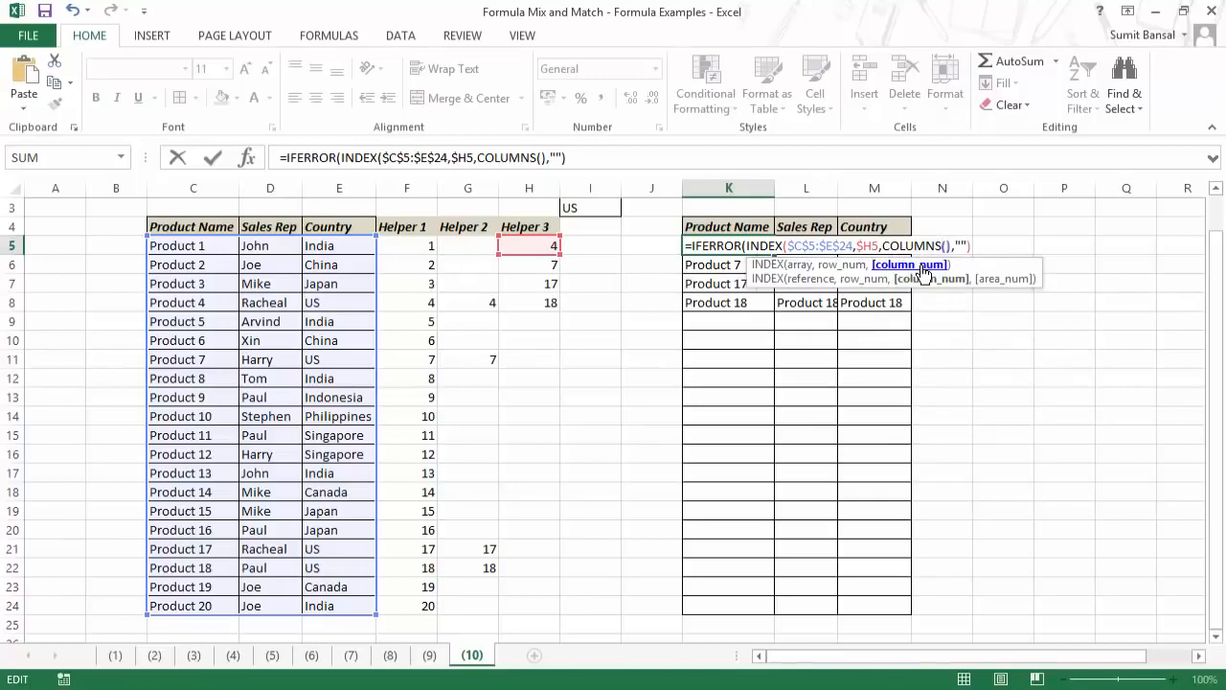
key("Right")
key("F2")
key("Left")
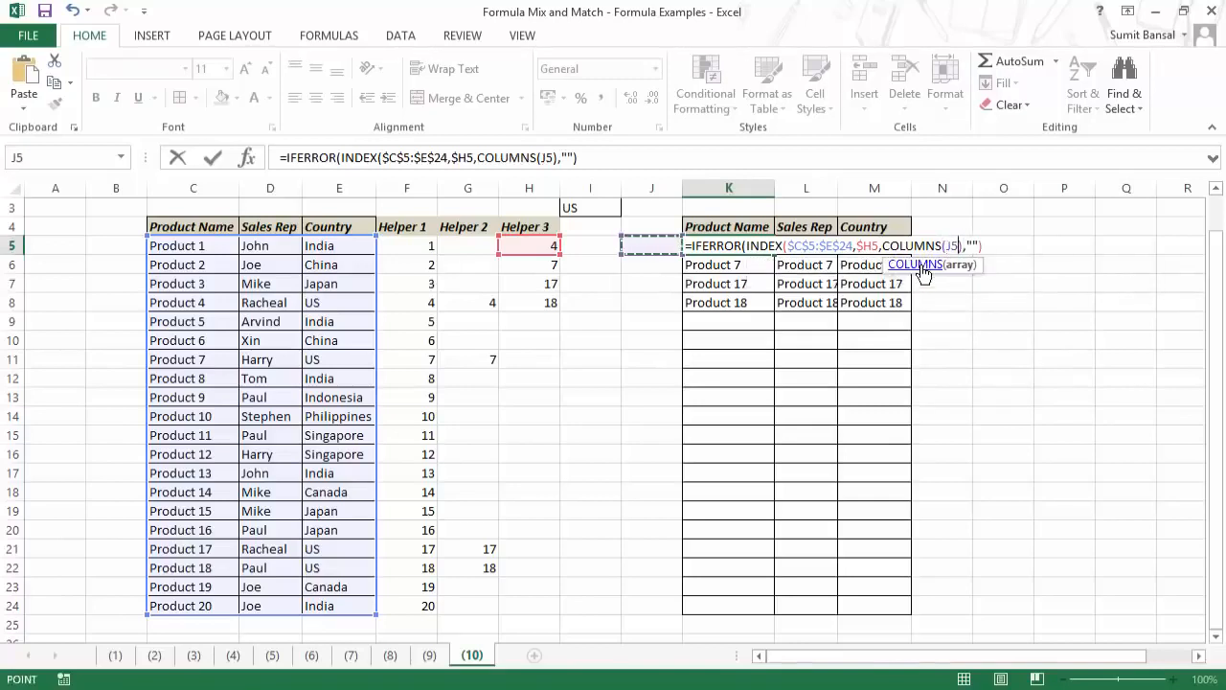
key("F8")
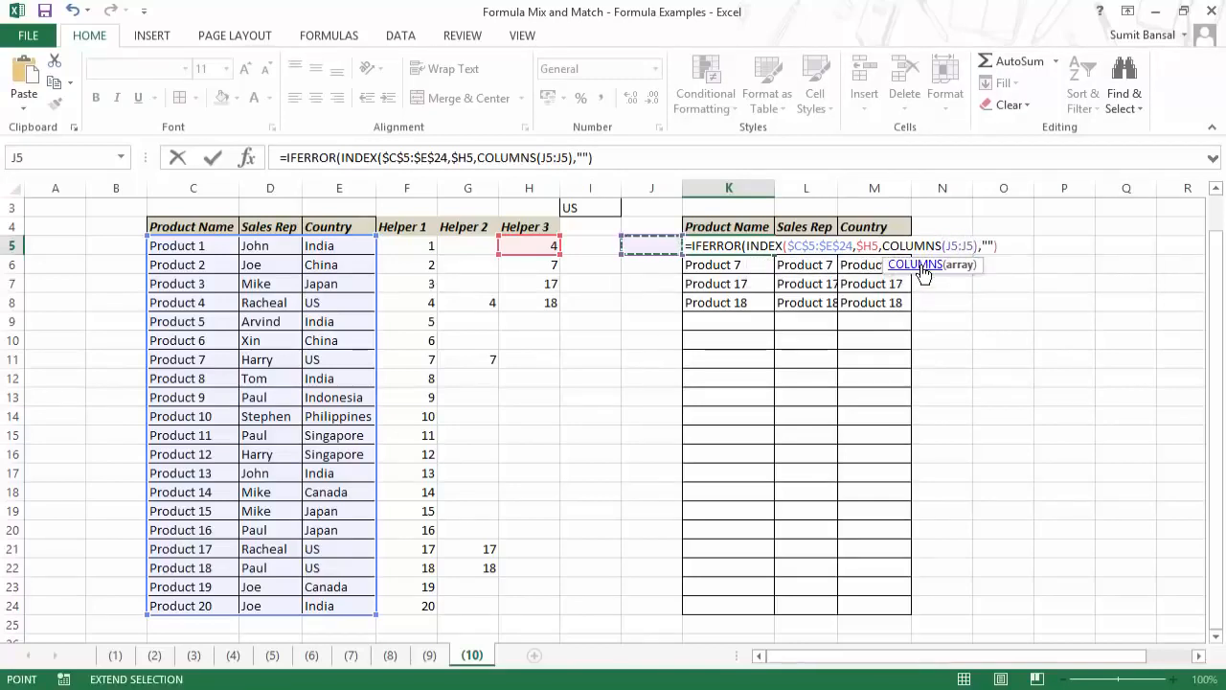
key("F2")
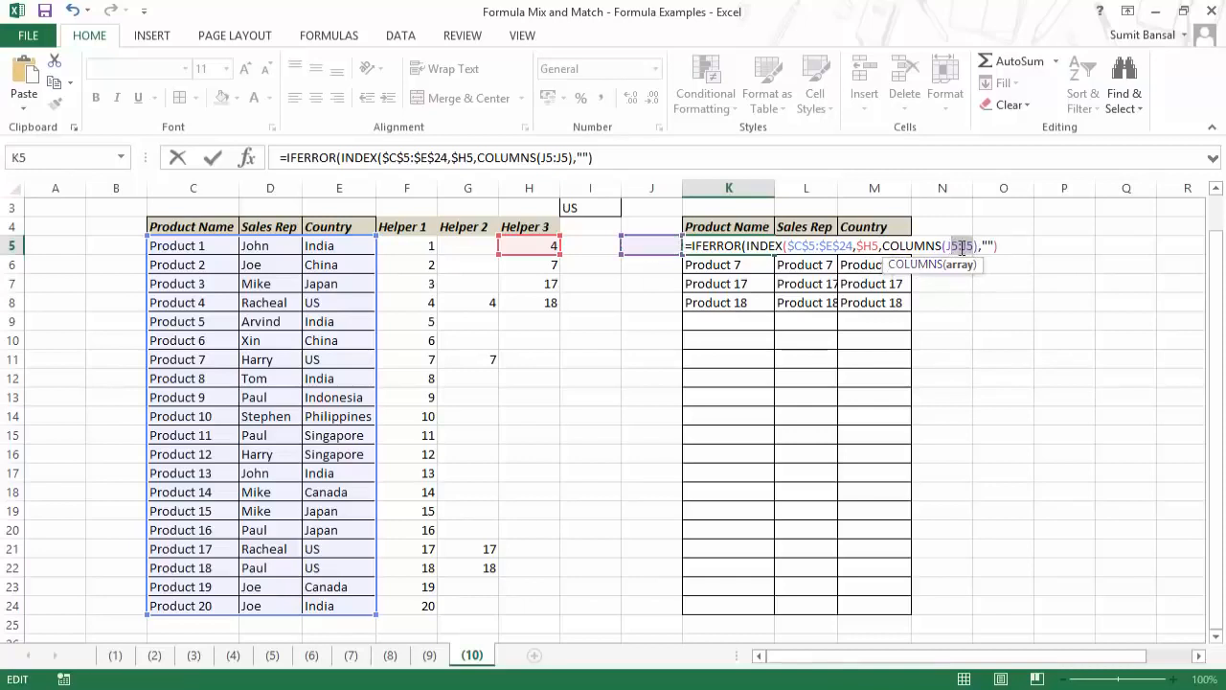
key("F5")
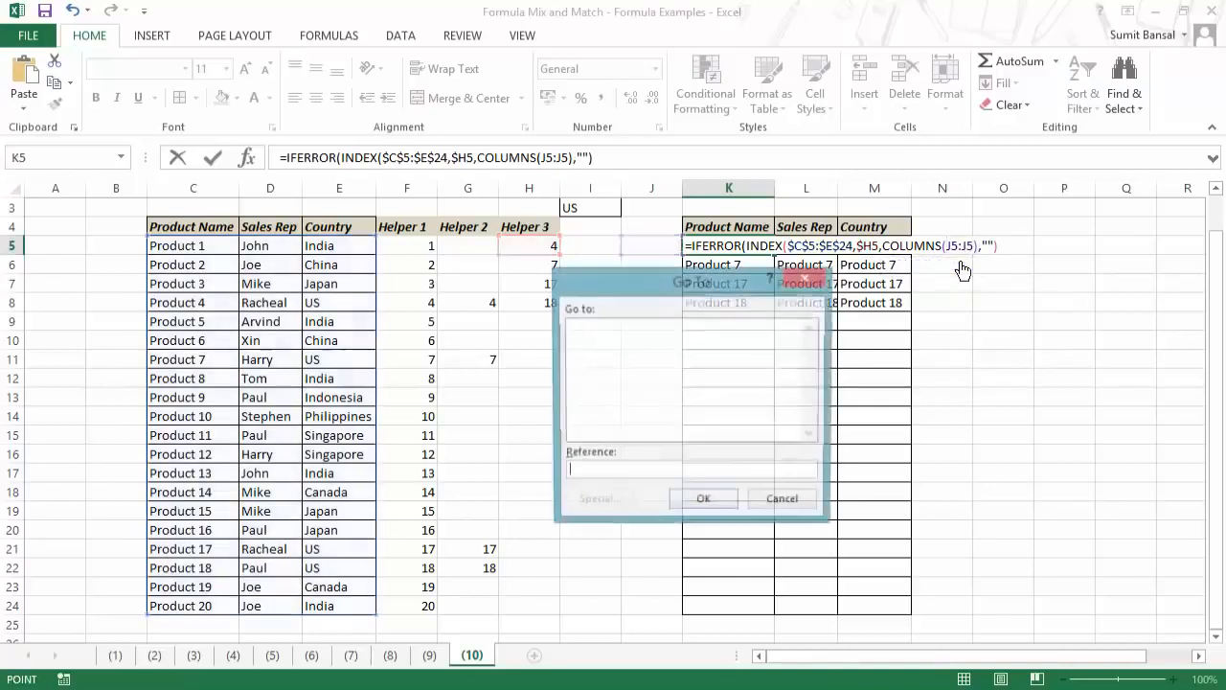
key("Escape")
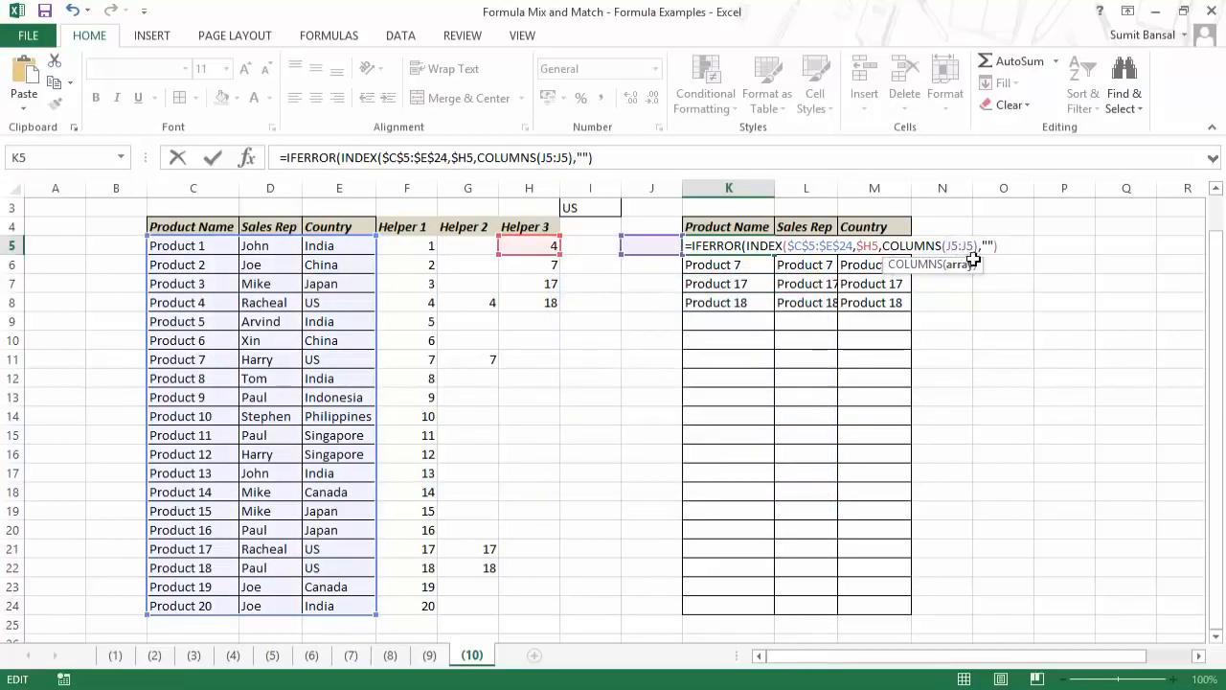
key("F4")
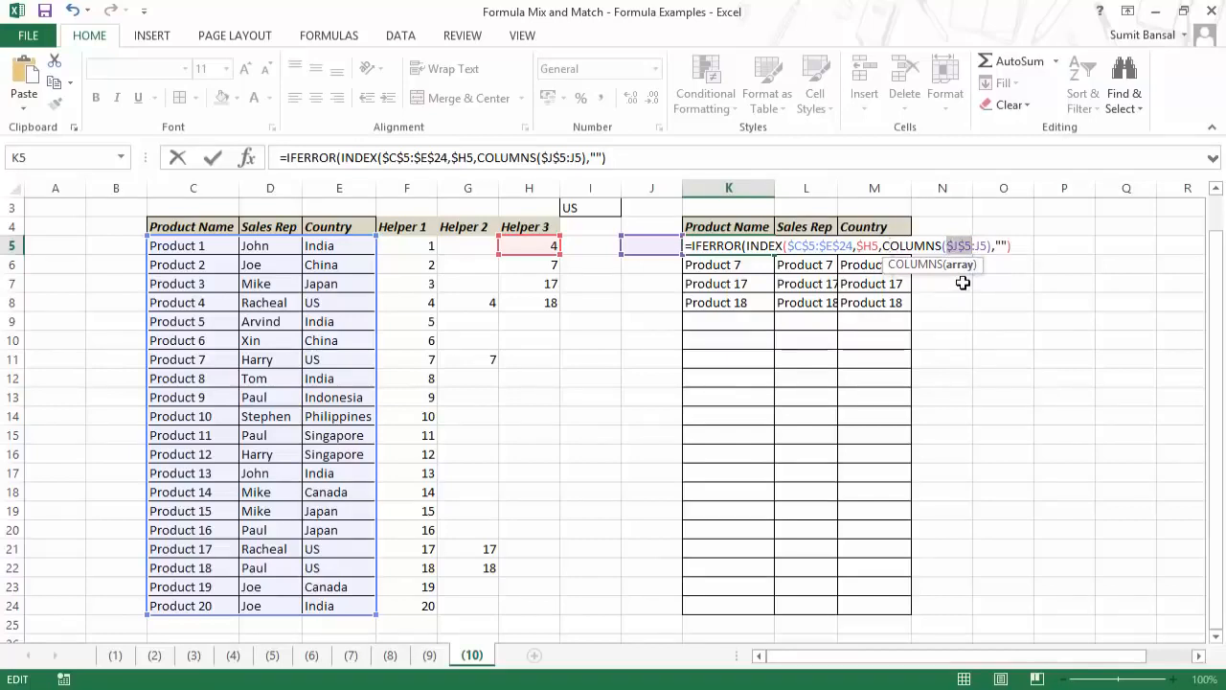
Fix the missing INDEX parenthesis and enter K5 as =IFERROR(INDEX($C$5:$E$24,$H5,COLUMNS($J$5:J5)),"").
key("Return")
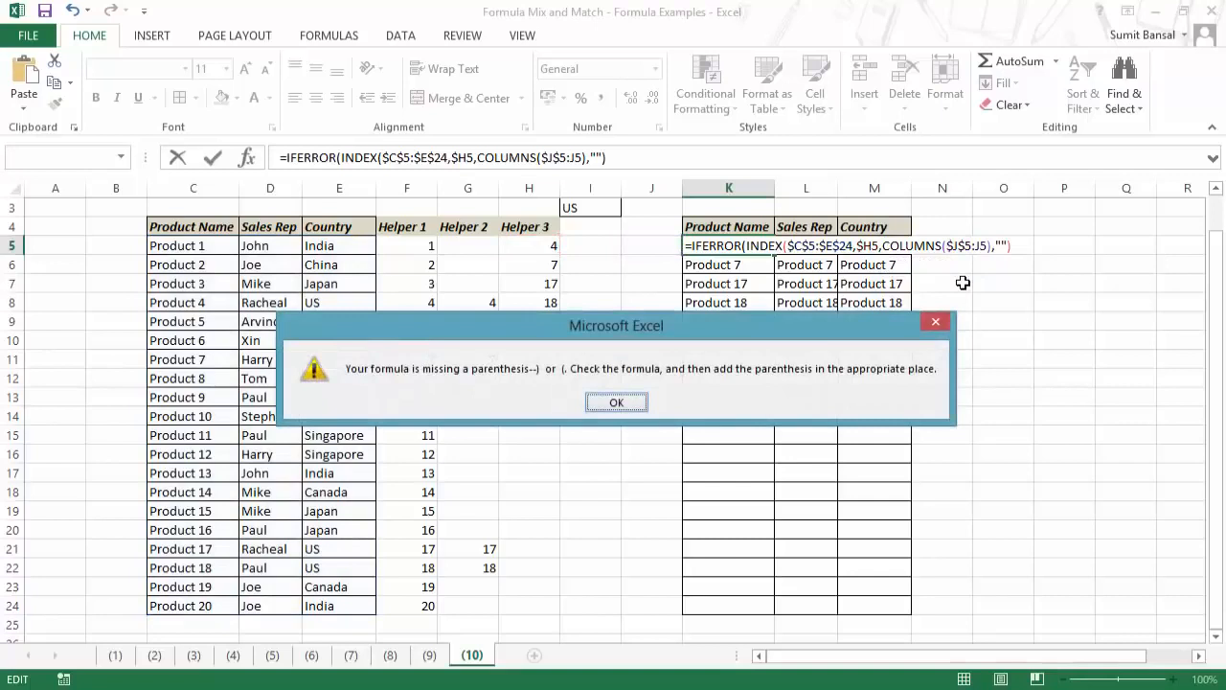
key("Return")
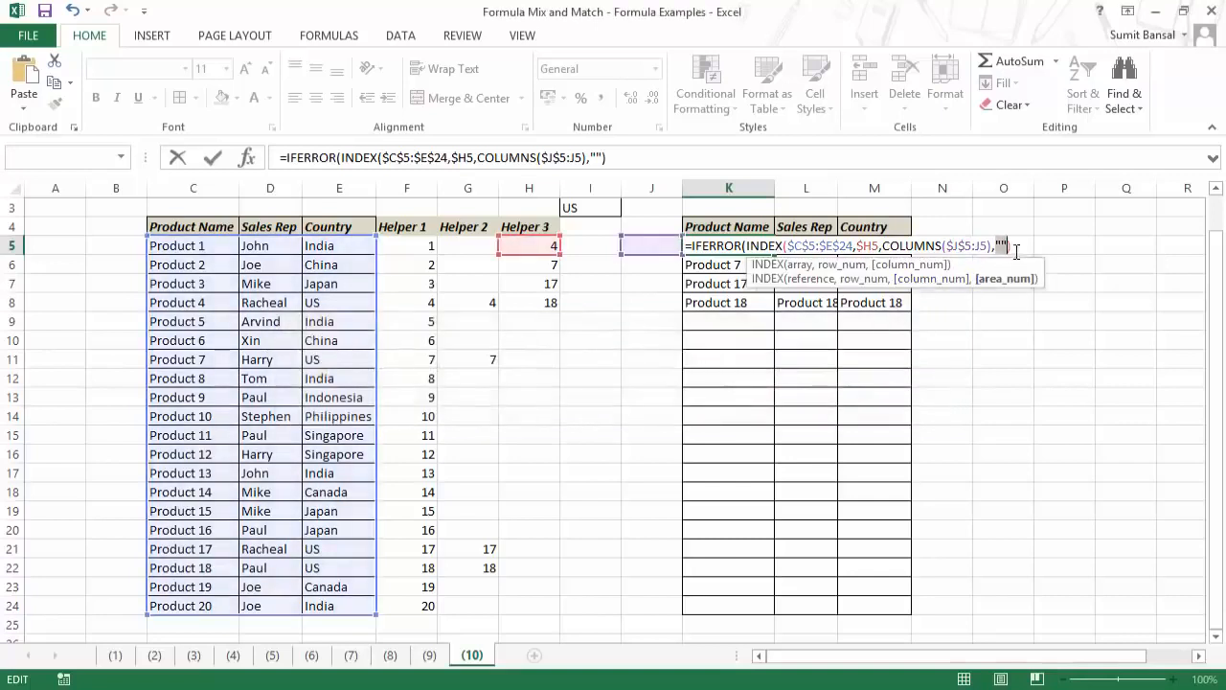
left_click(1019, 246)
type(")")
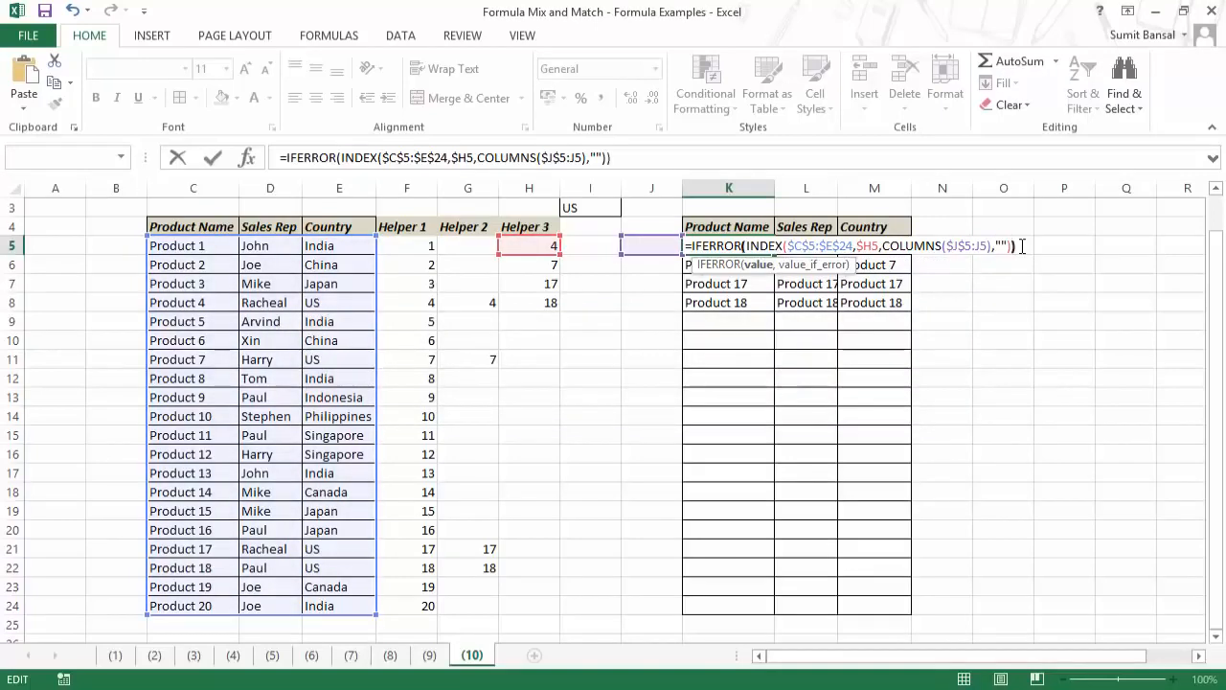
key("Return")
key("Return")
key("Left")
key("Left")
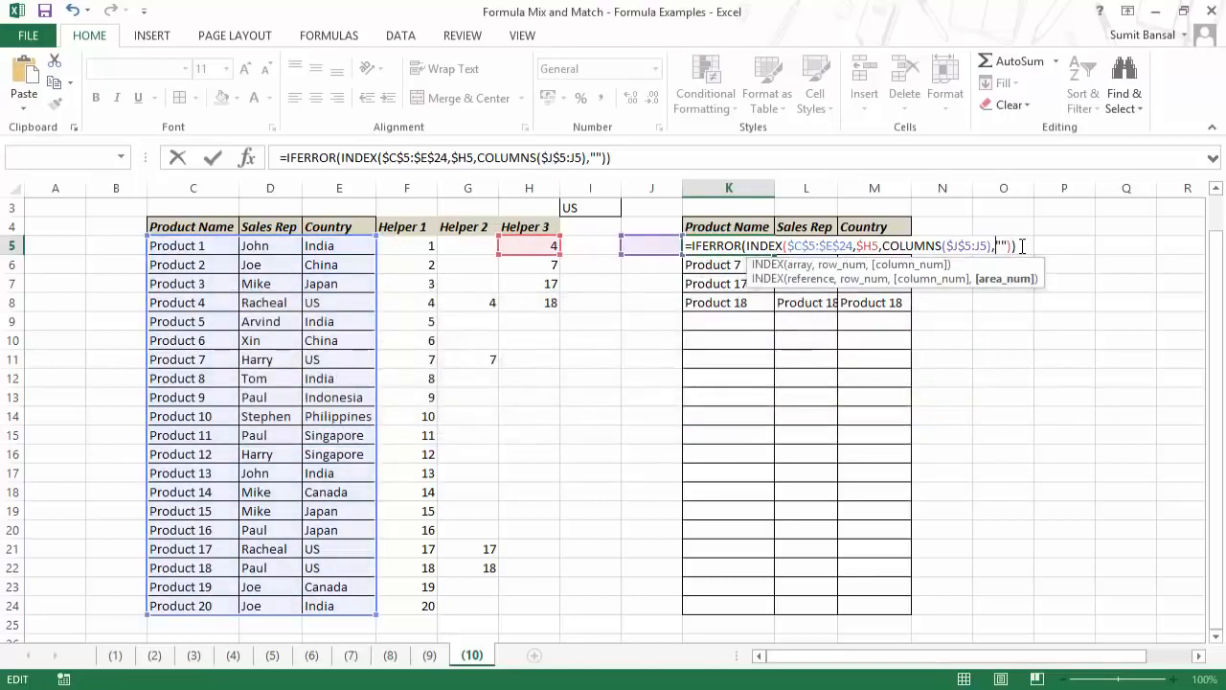
key("Left")
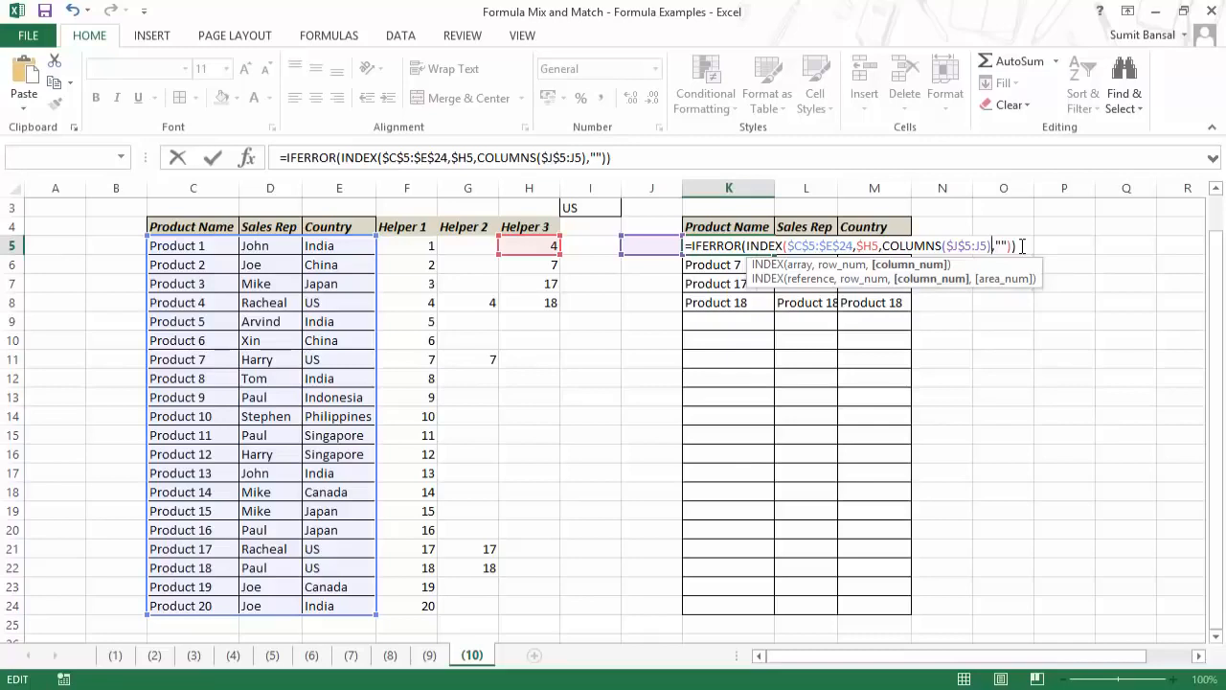
type(")")
key("Right")
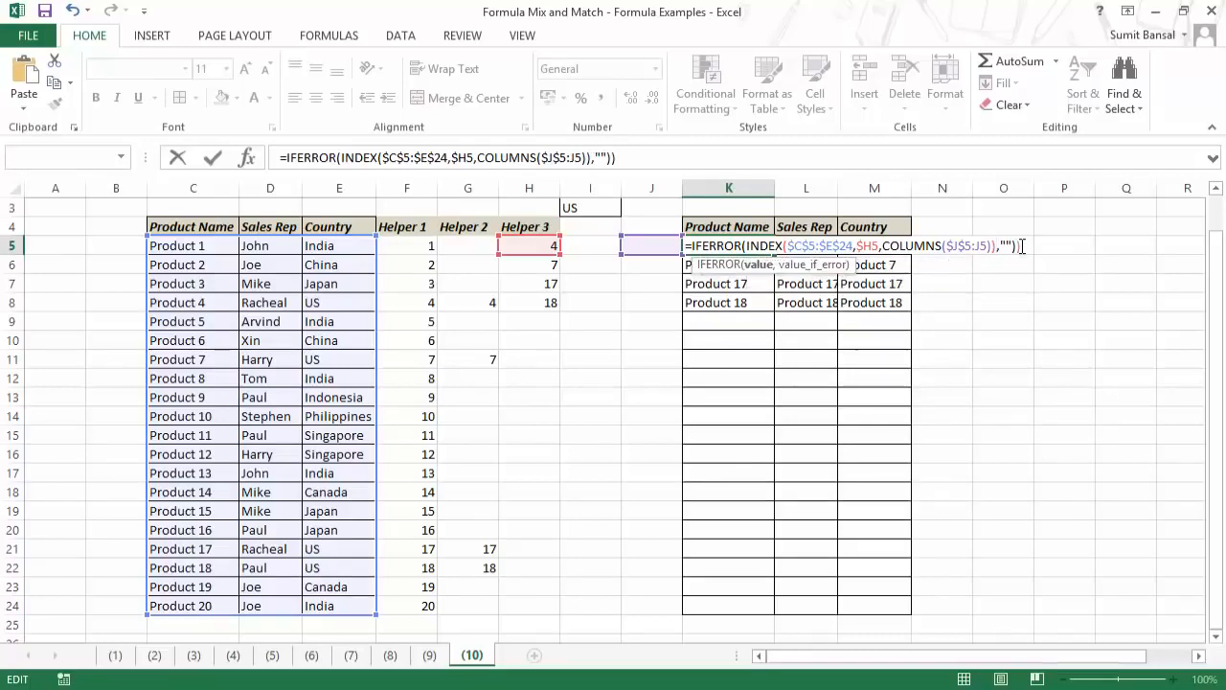
key("Return")
key("Return")
Fill the corrected K5 formula down to K24 and across the Sales Rep and Country columns to M24.
left_click(755, 247)
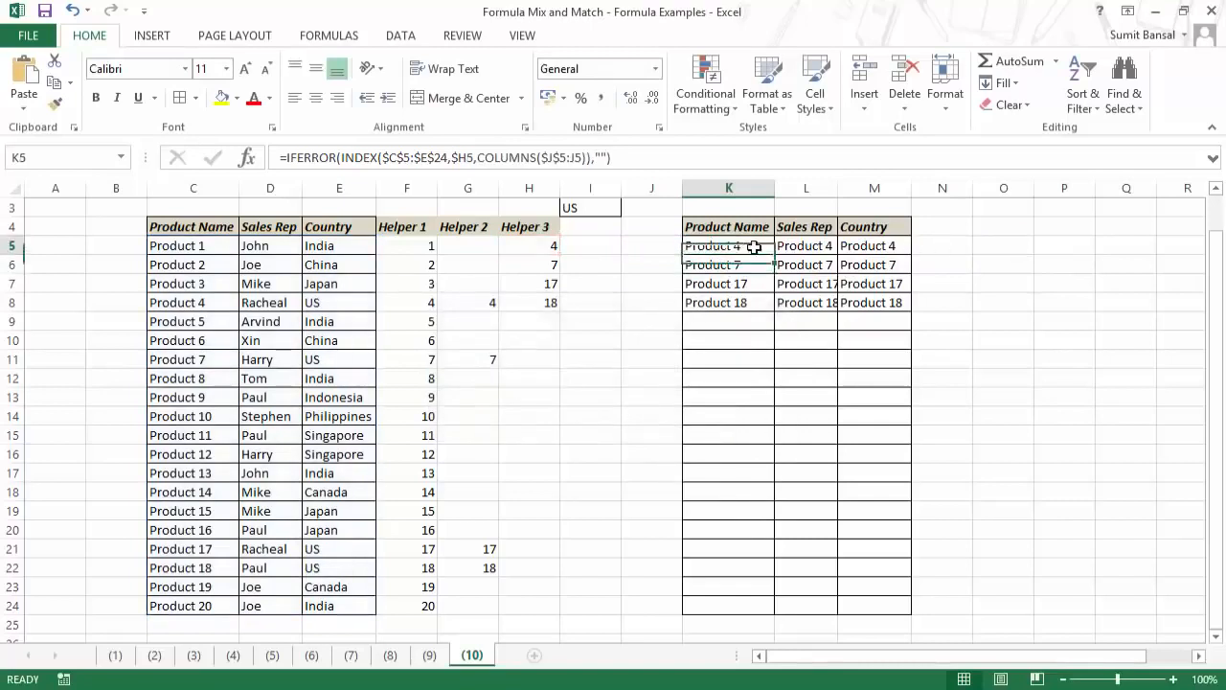
double_click(775, 254)
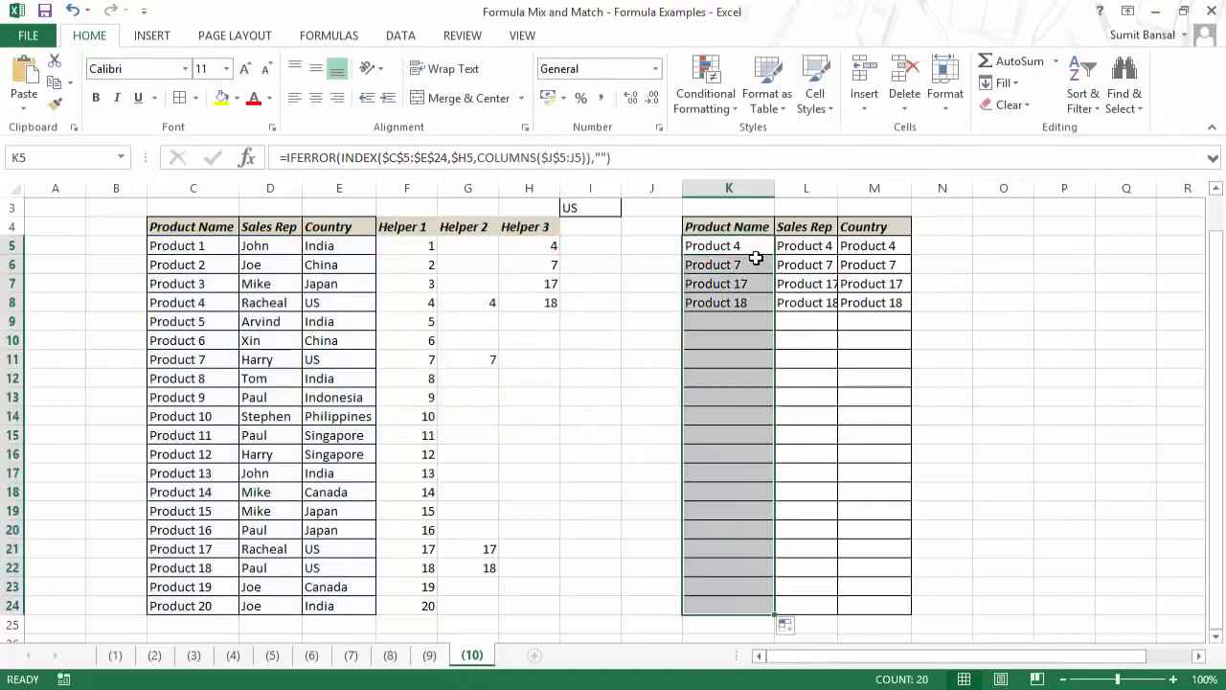
left_click_drag(775, 615, 898, 600)
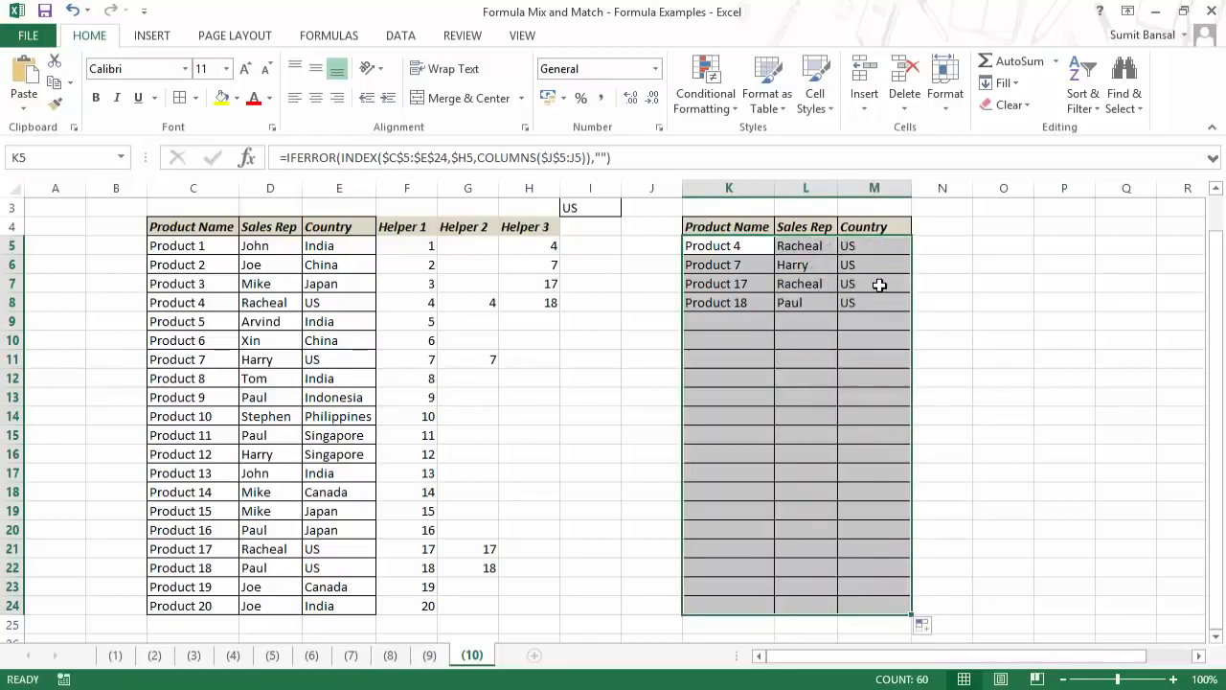
Choose India from the country drop-down list in I3 and highlight the extracted rows K5:M9.
scroll(649, 230, "up", 2)
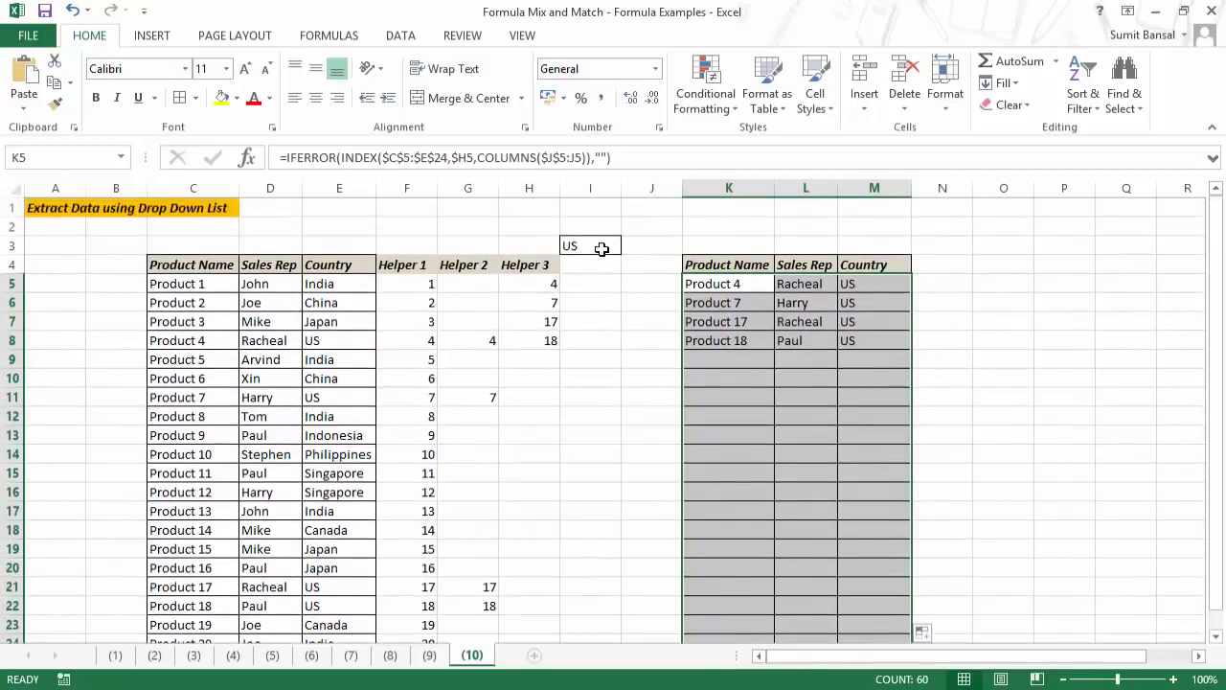
left_click(604, 246)
left_click(628, 246)
left_click(578, 257)
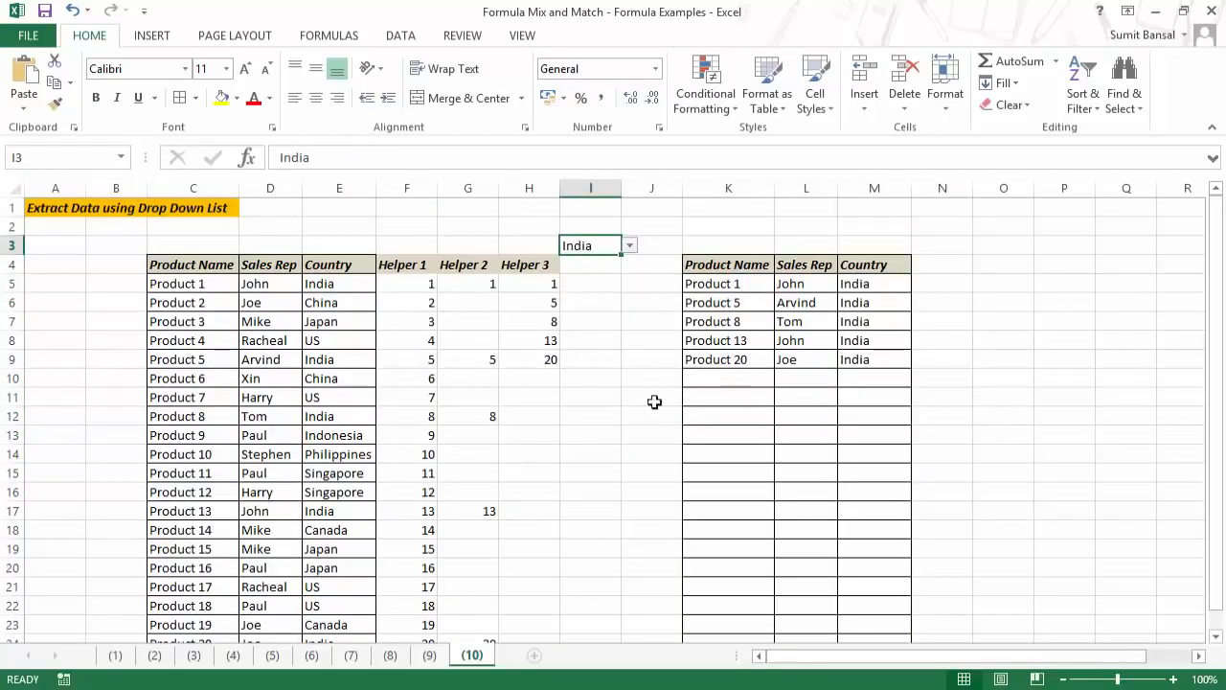
left_click_drag(727, 283, 857, 357)
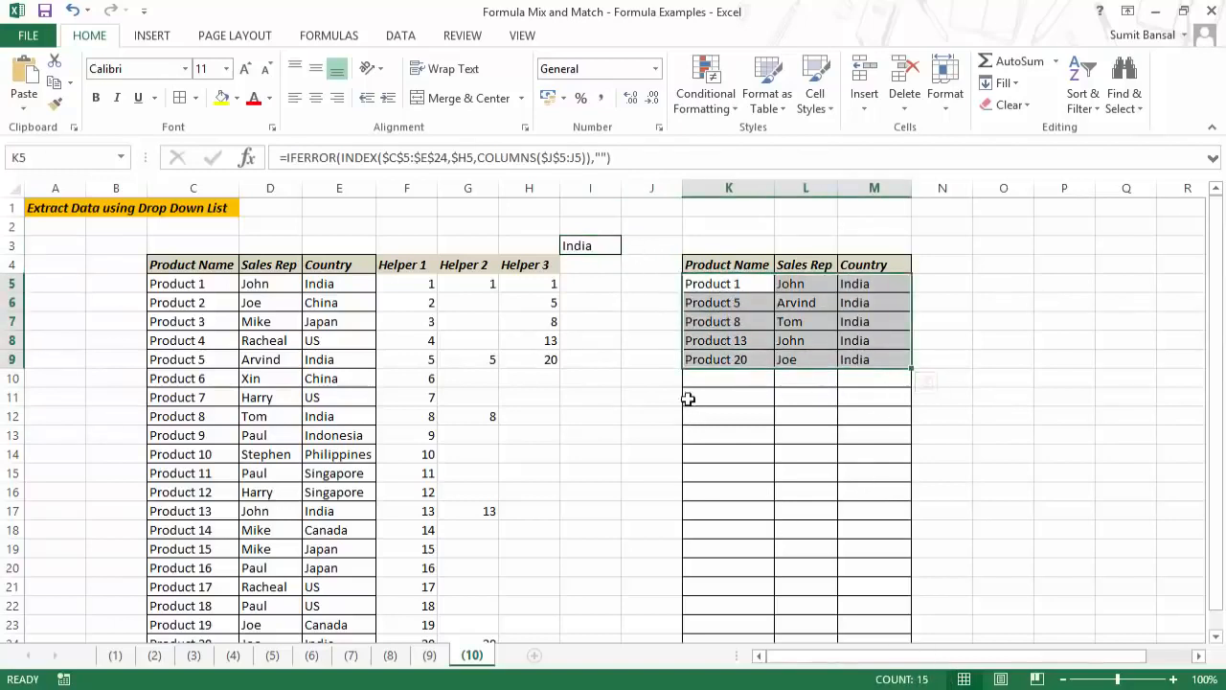
Choose China from the country drop-down list in I3 to update the extraction table.
left_click(611, 249)
left_click(629, 245)
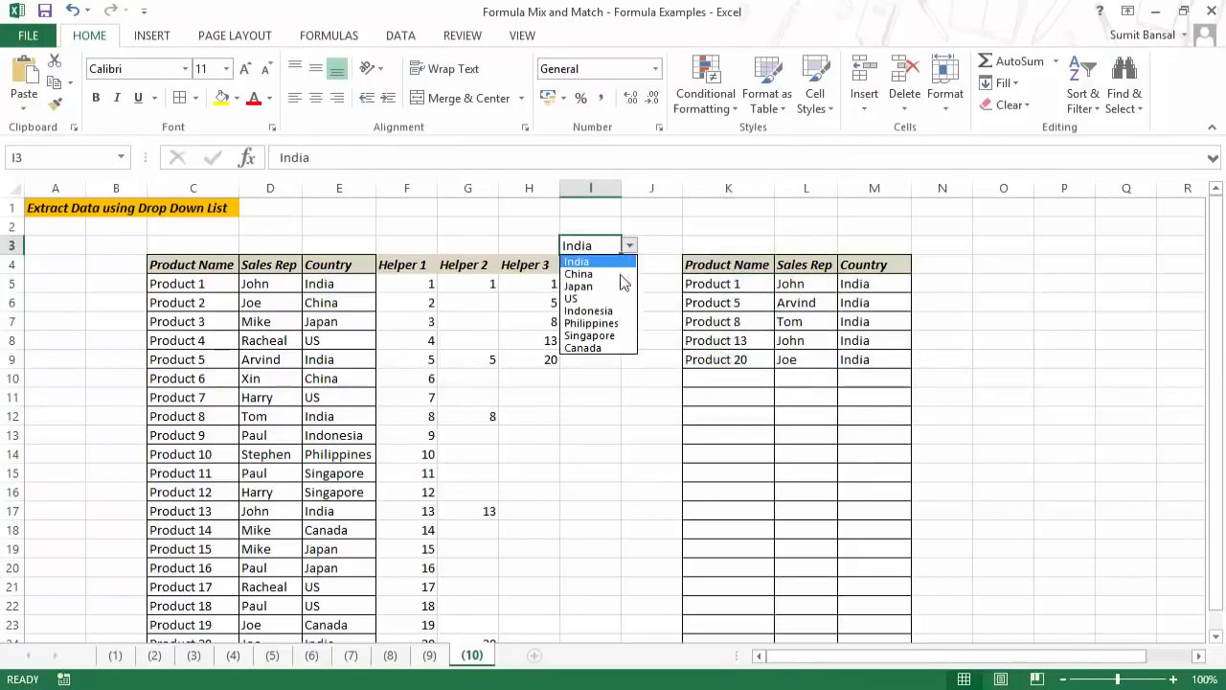
left_click(578, 275)
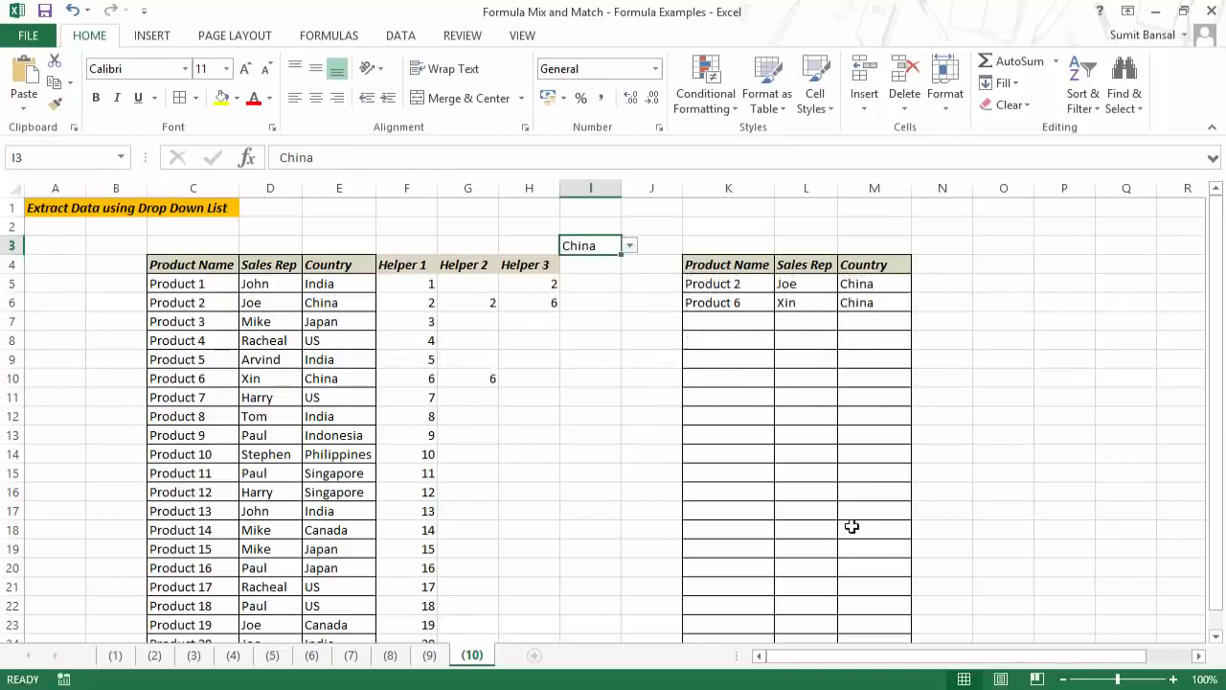